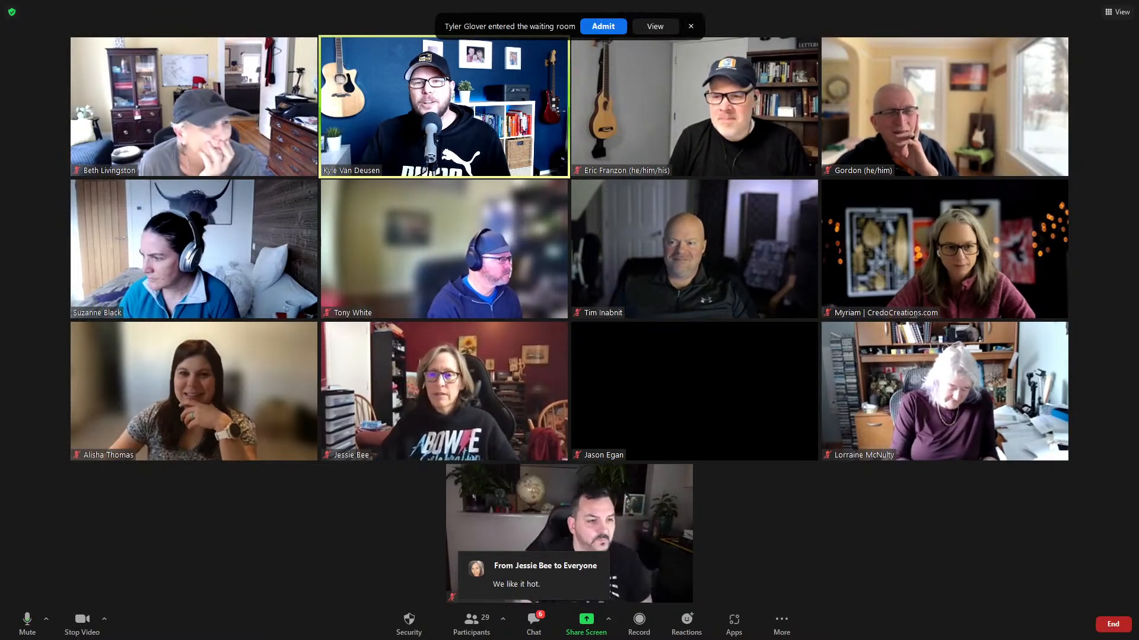
Admit five attendees from the waiting room, bringing the Zoom meeting to 33 participants.
left_click(596, 25)
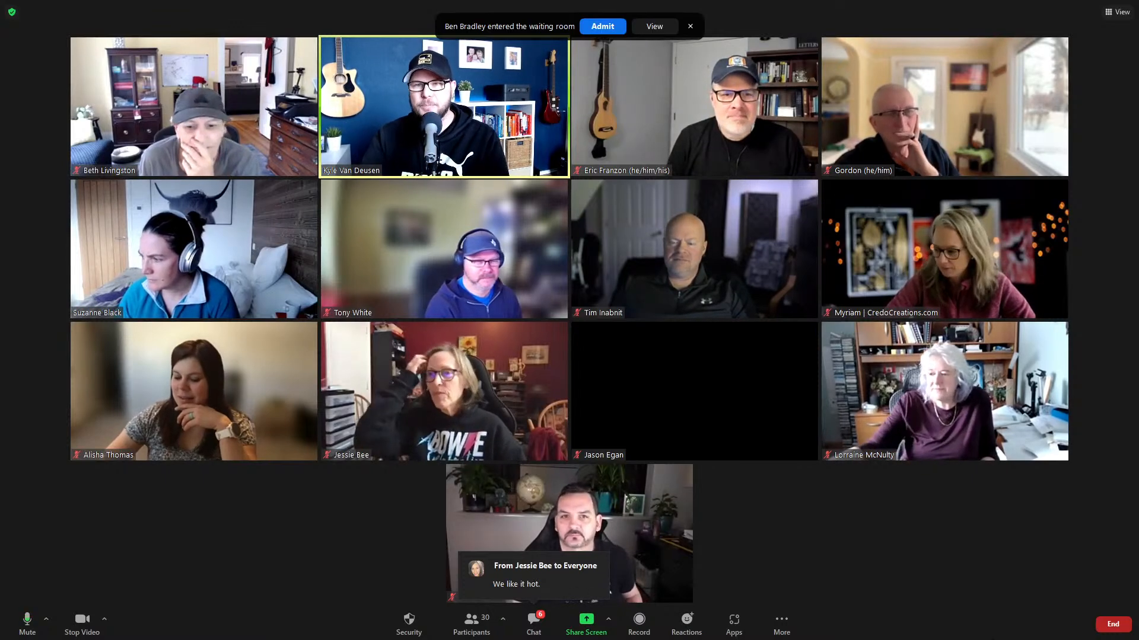
left_click(609, 27)
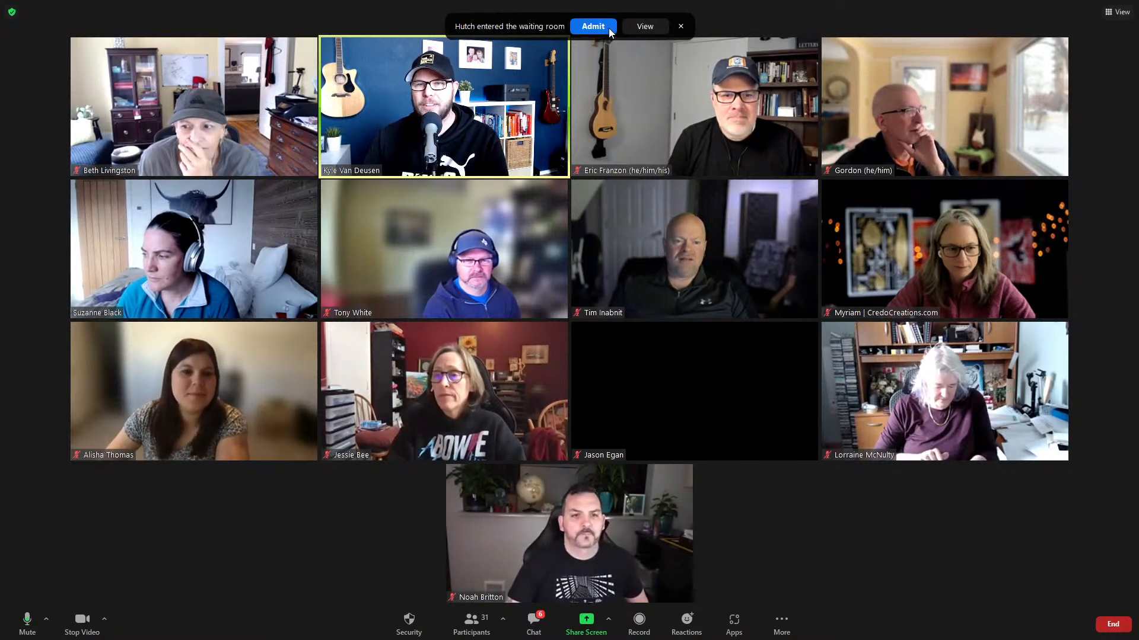
left_click(608, 27)
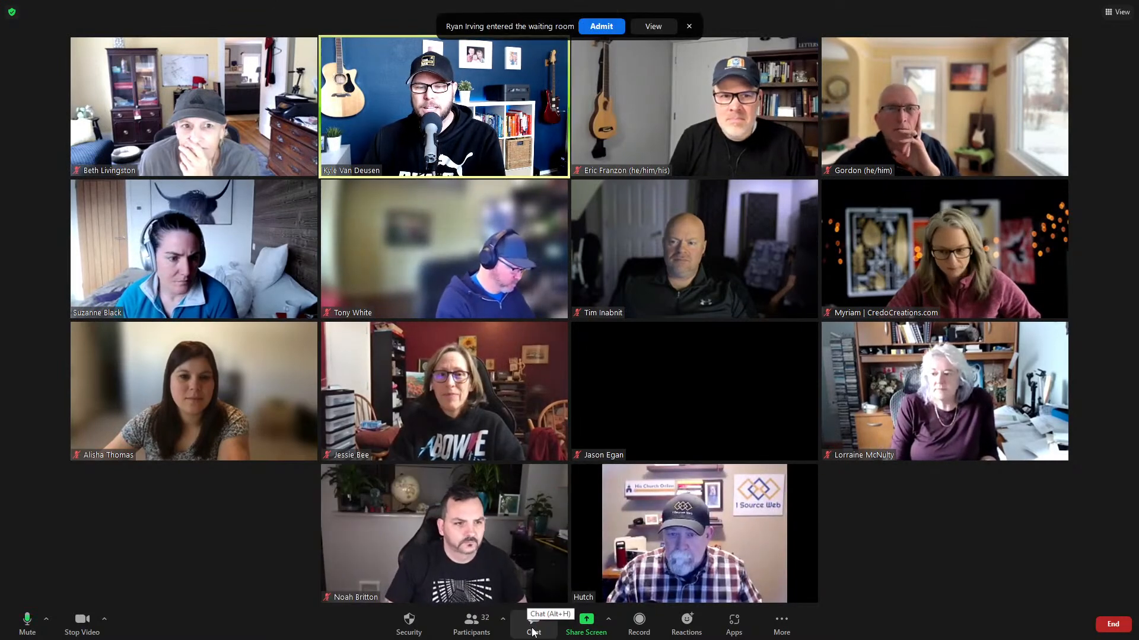
left_click(600, 26)
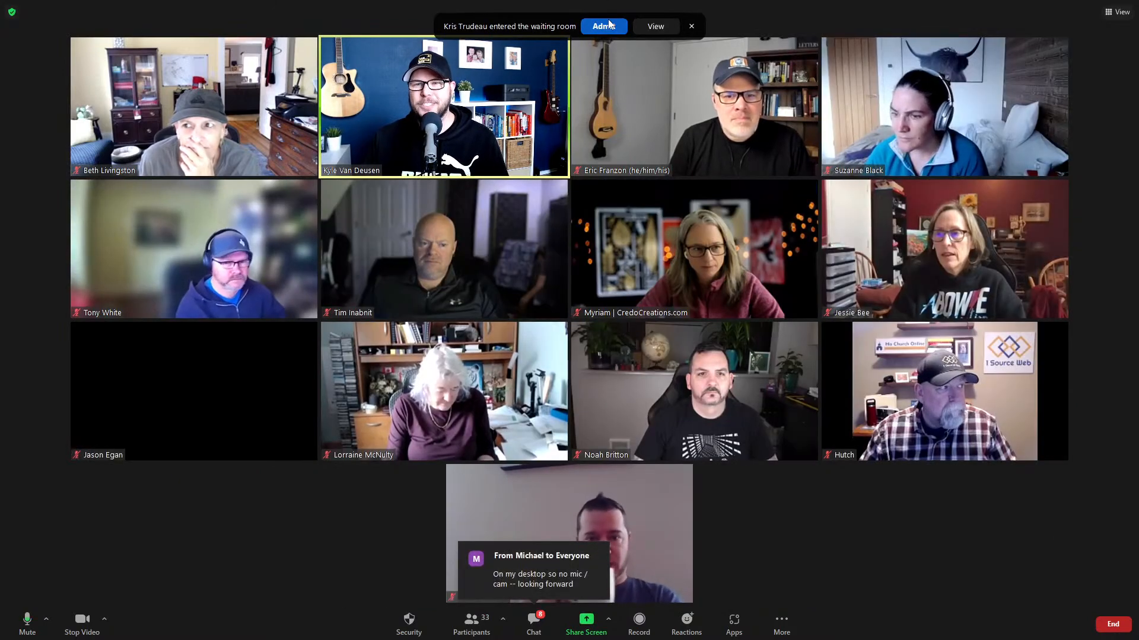
left_click(608, 27)
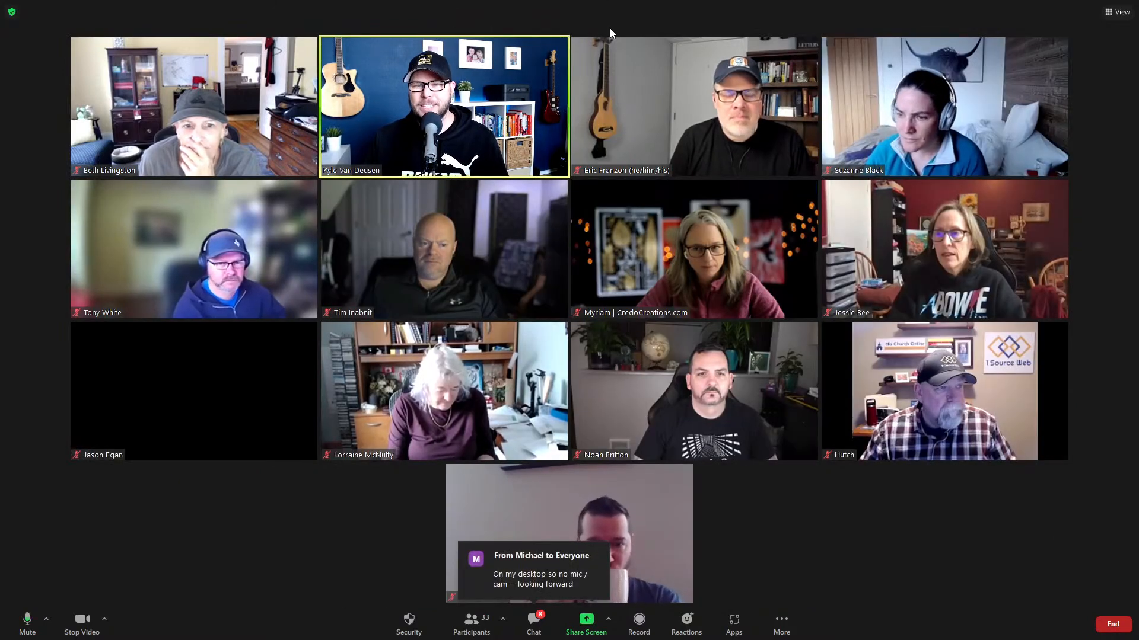
Disable the meeting's waiting room in Security and admit the attendee who just arrived.
left_click(460, 620)
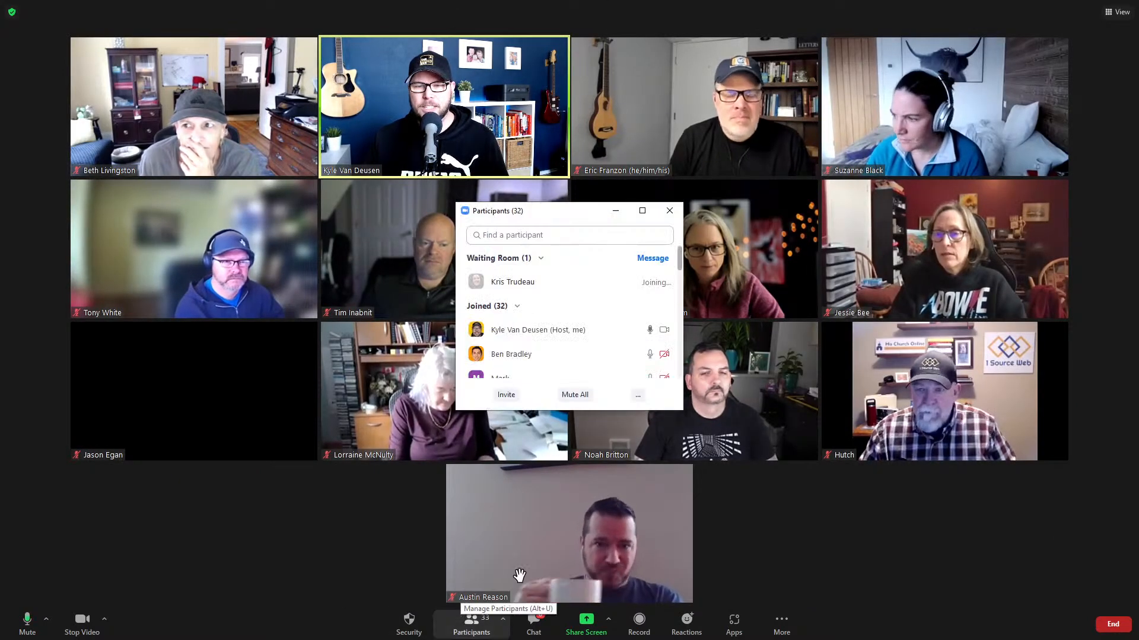
left_click(462, 620)
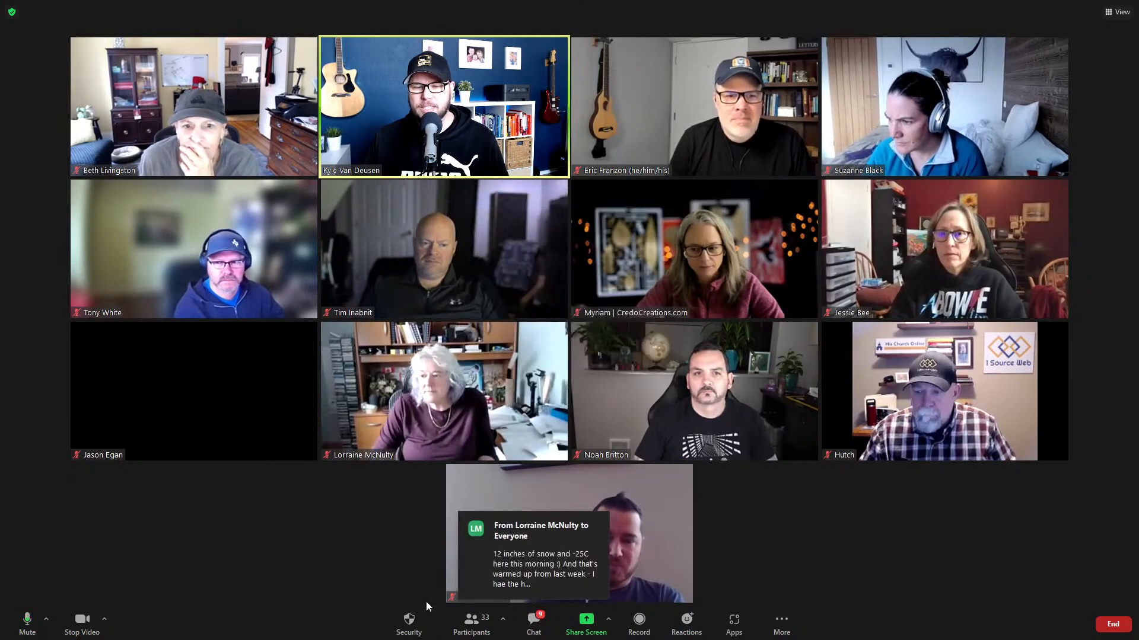
left_click(408, 623)
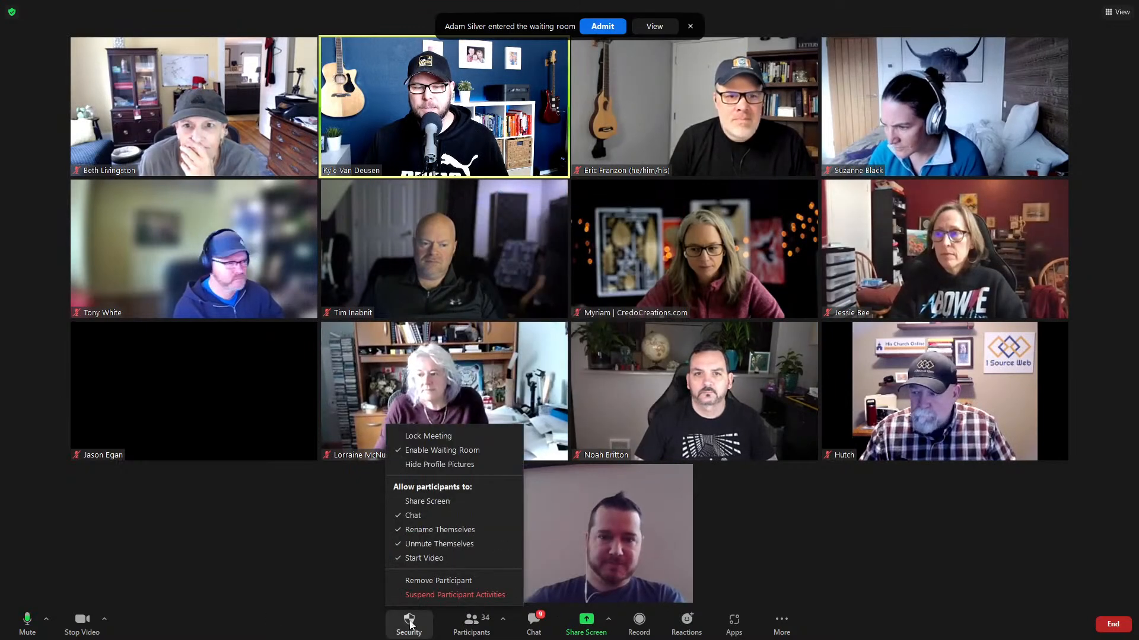
left_click(442, 451)
left_click(602, 26)
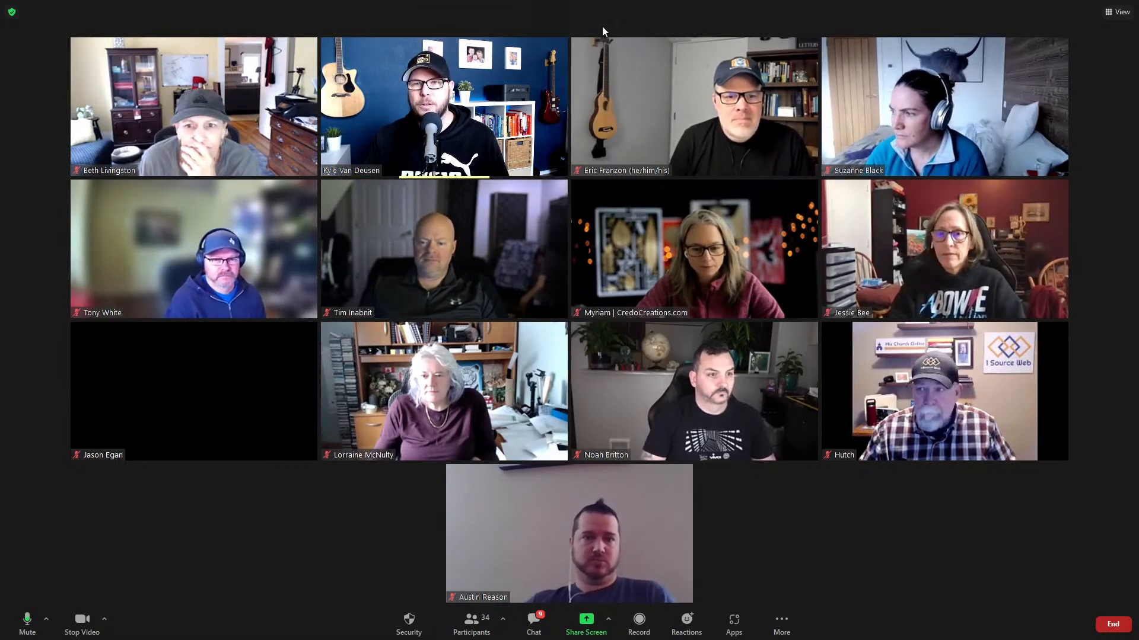
Review the enlarged participant list of 34 people, then bring up the share-screen chooser.
left_click(479, 635)
left_click_drag(623, 425, 623, 601)
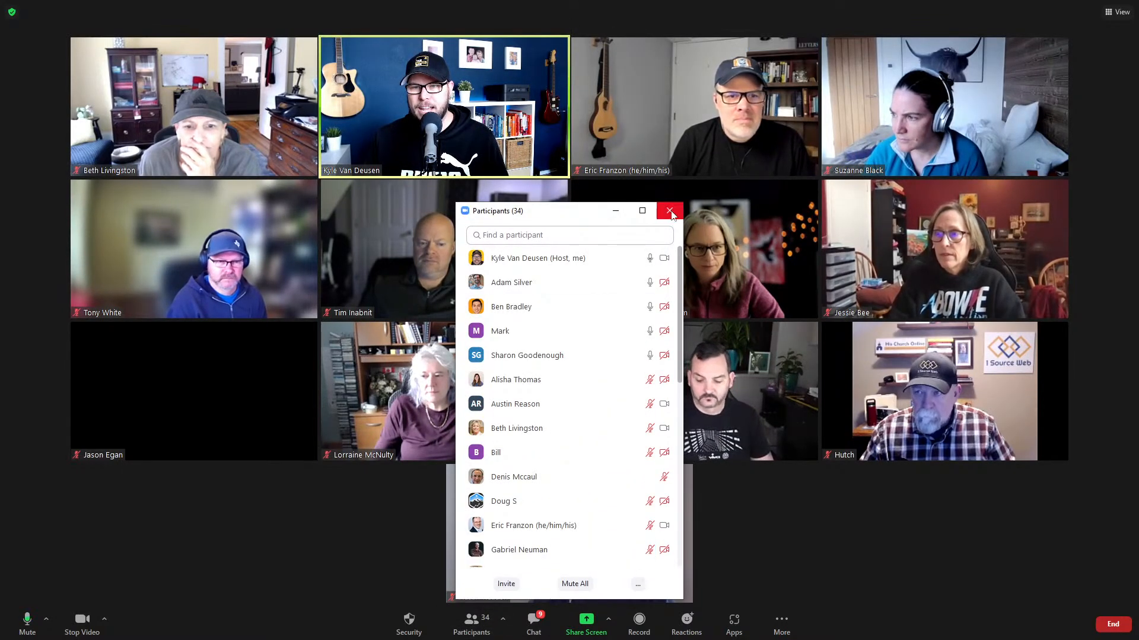
left_click(670, 211)
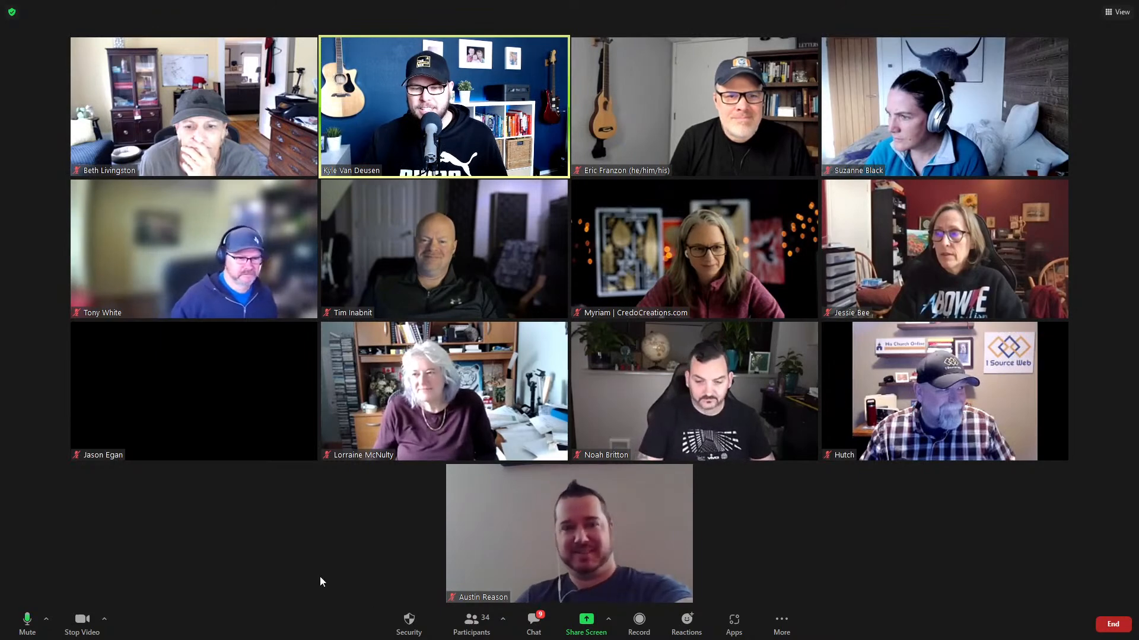
left_click(586, 623)
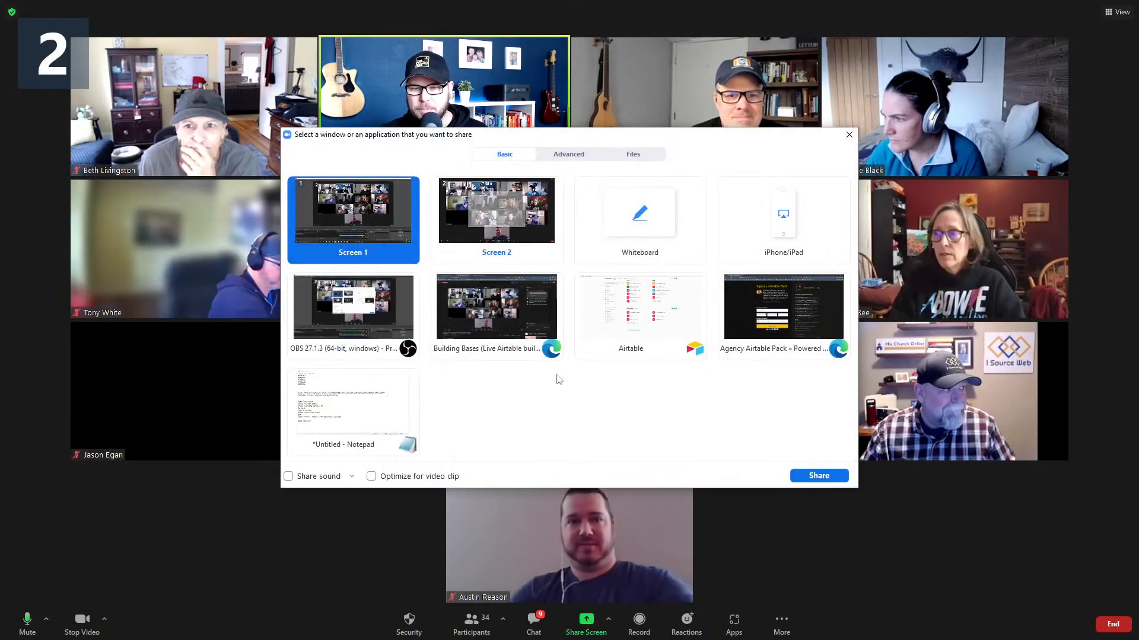
Share Screen 2 and collapse the floating meeting video into a small bar at the bottom.
double_click(498, 240)
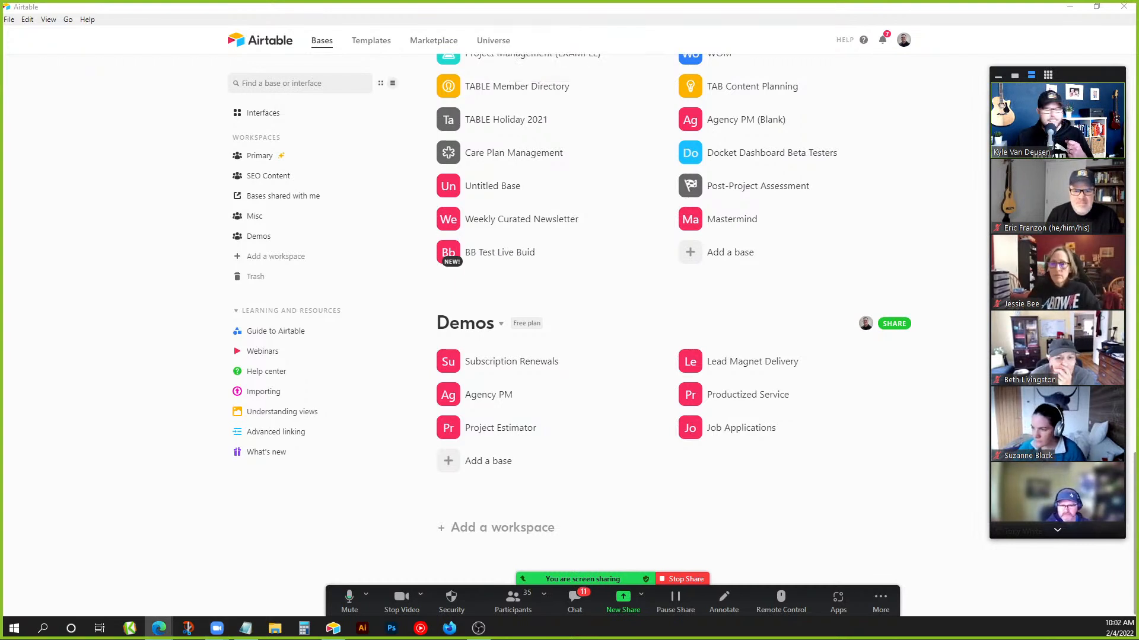
left_click(998, 76)
left_click_drag(1081, 98, 1093, 524)
left_click(1015, 556)
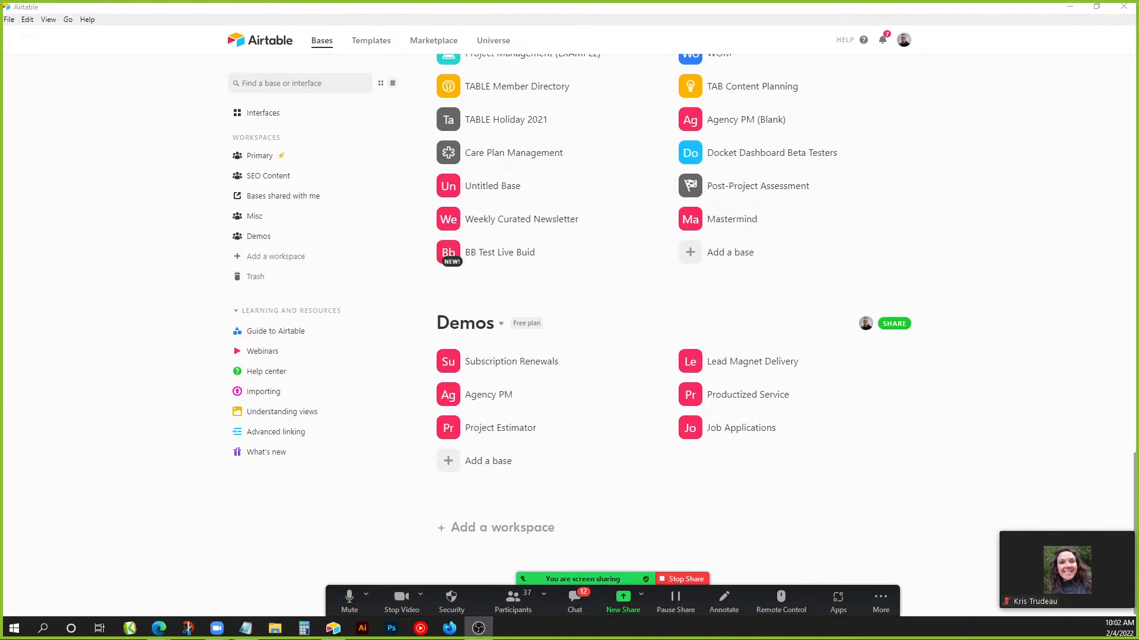
mouse_move(1093, 543)
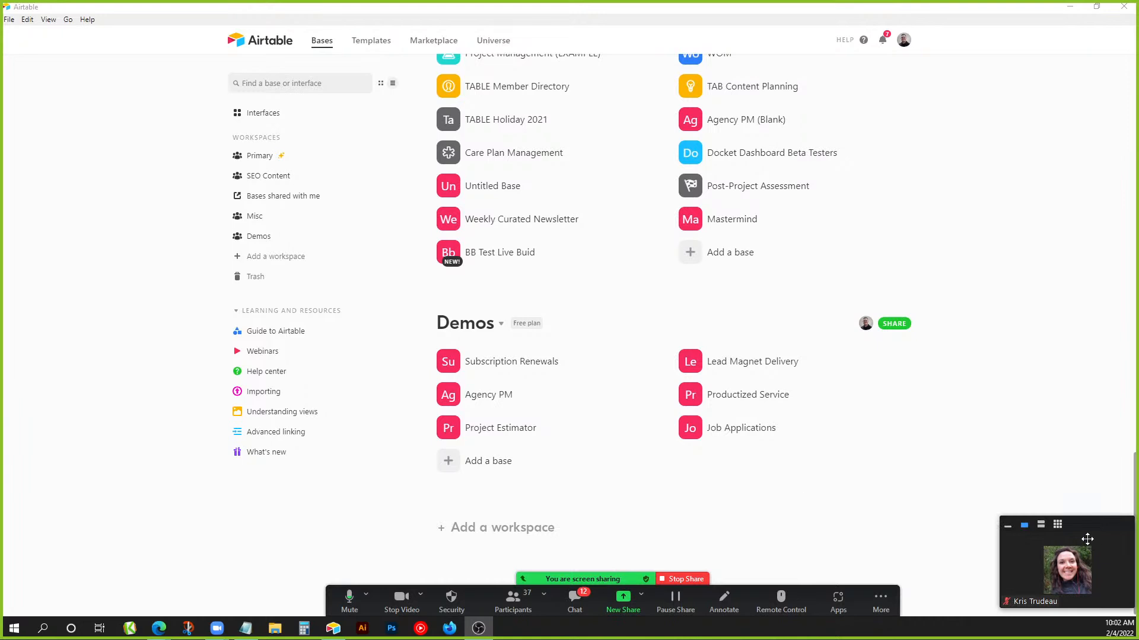
left_click(1011, 529)
left_click_drag(1085, 527, 1093, 580)
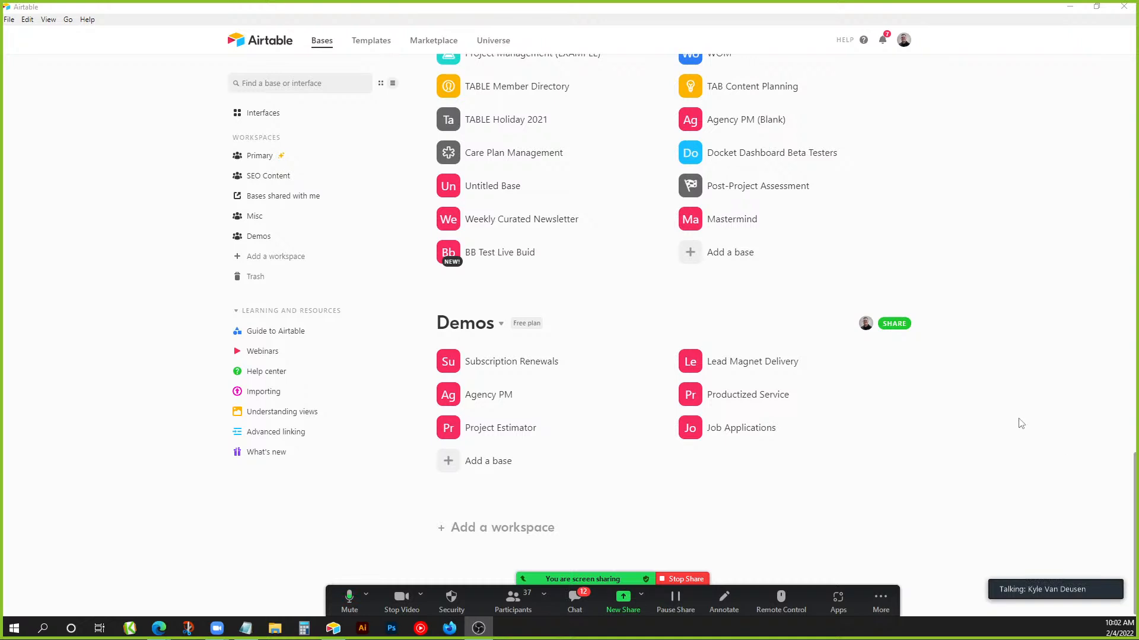
Start adding a new workspace on the Airtable bases page and cancel it, twice.
left_click(793, 526)
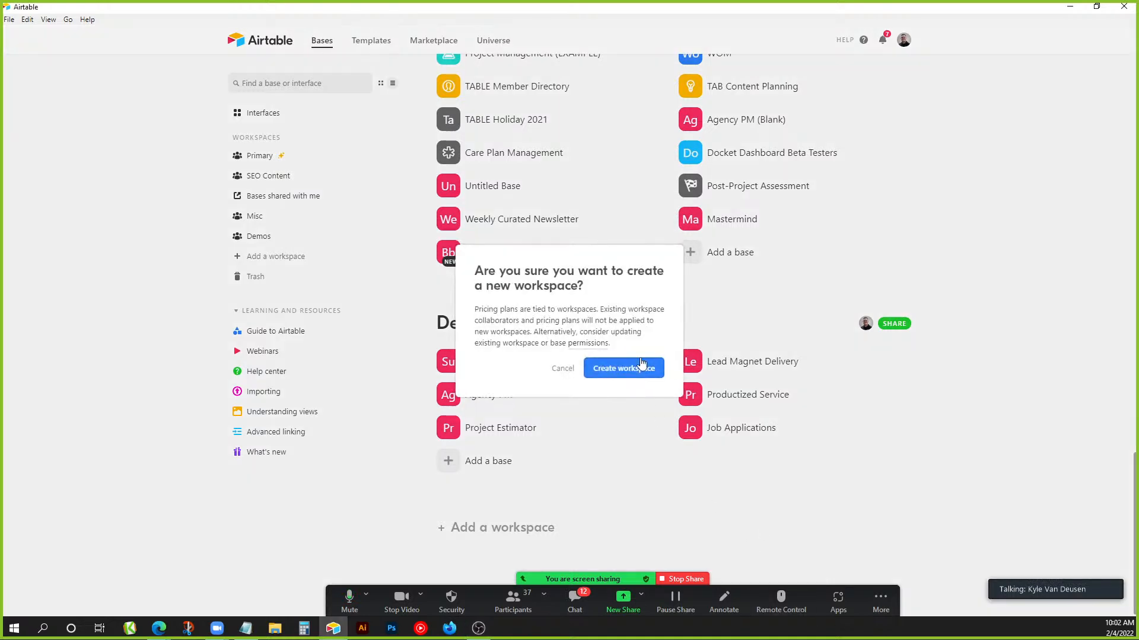
left_click(563, 368)
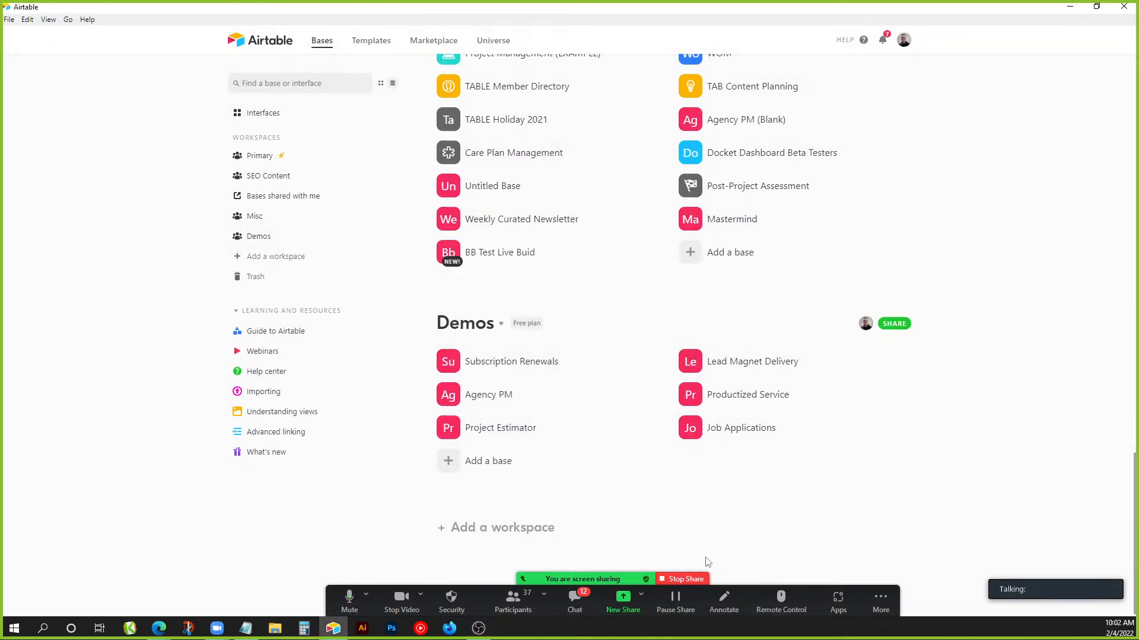
mouse_move(882, 598)
left_mouse_down()
mouse_move(424, 584)
mouse_move(1008, 569)
mouse_move(859, 599)
left_mouse_up()
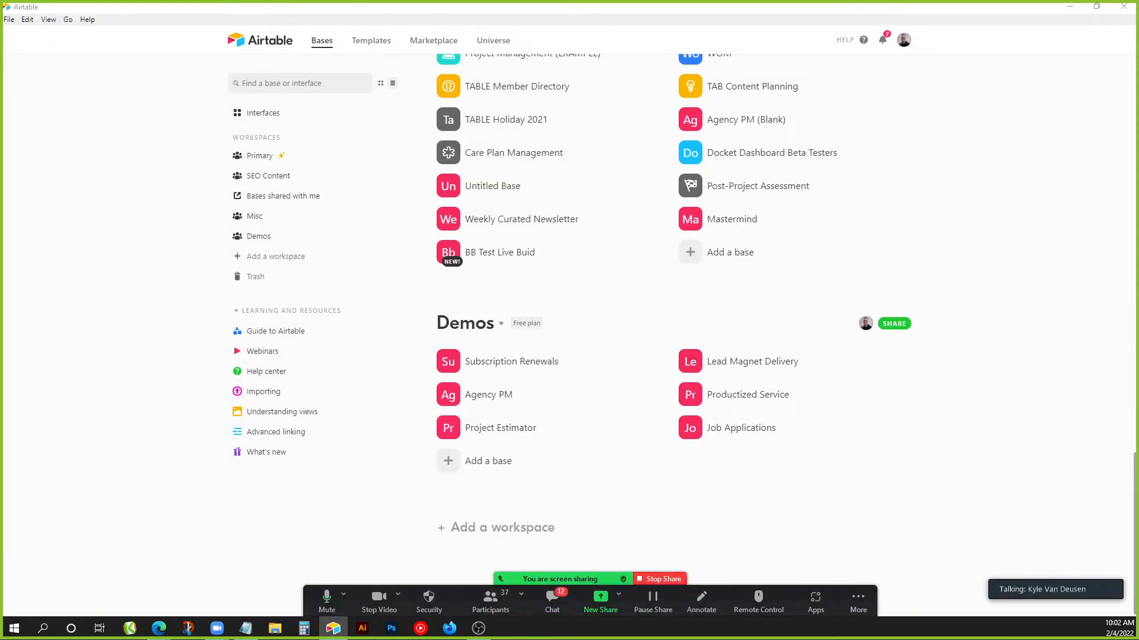
left_click(769, 524)
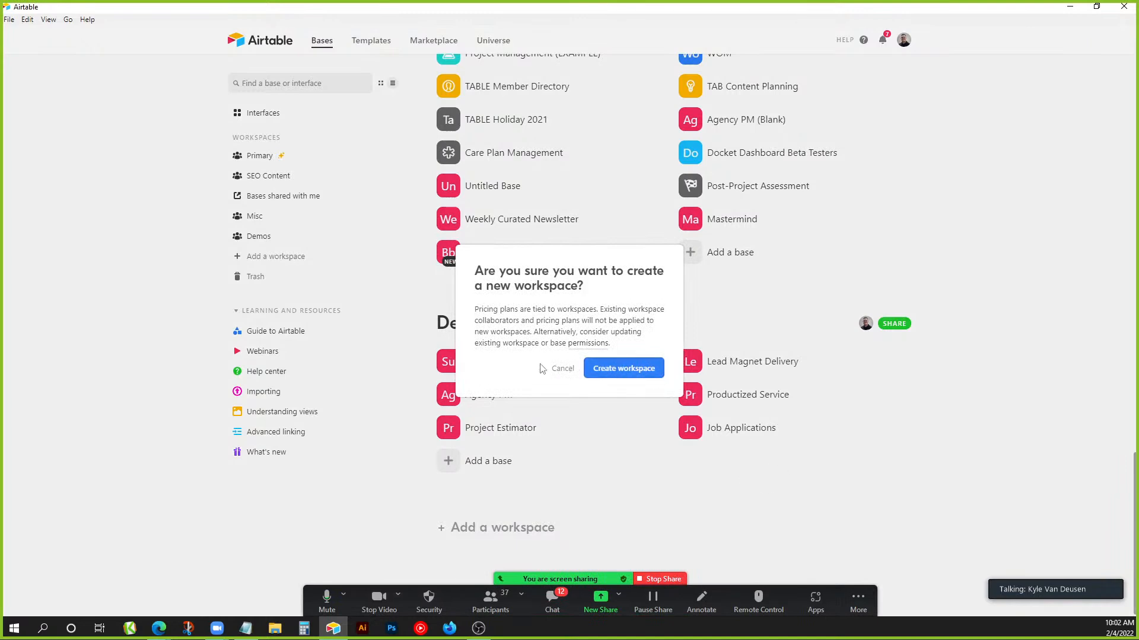
left_click(554, 368)
Open the Subscription Renewals base from the Demos workspace.
left_click(511, 363)
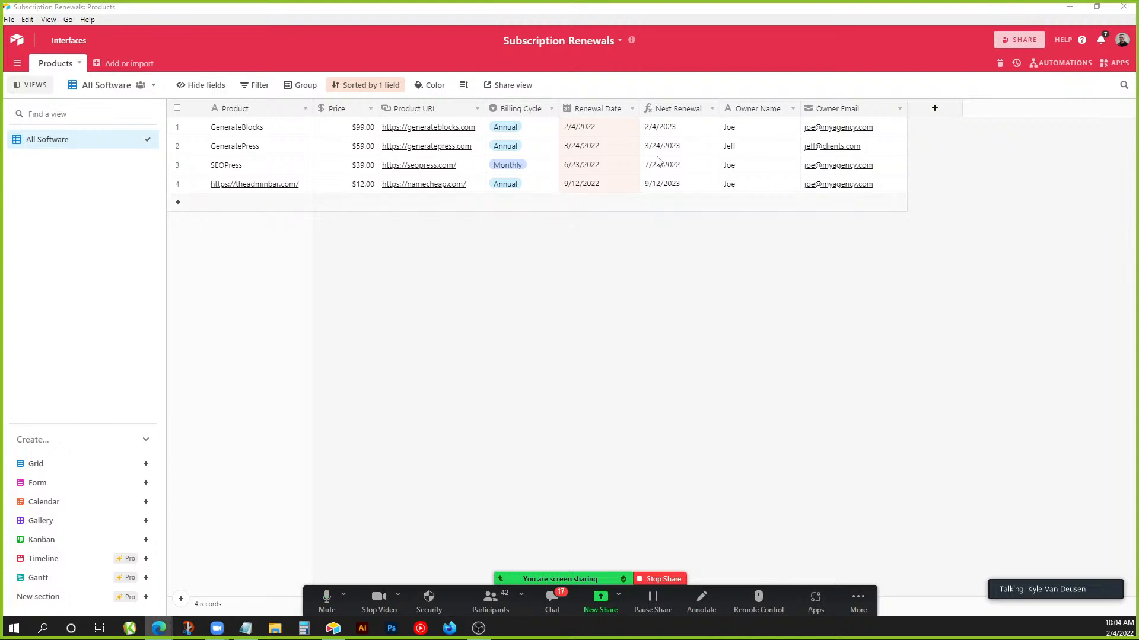
View the Next Renewal formula, compare renewal dates 2/4/2022 and 6/23/2022, then open Automations.
double_click(683, 111)
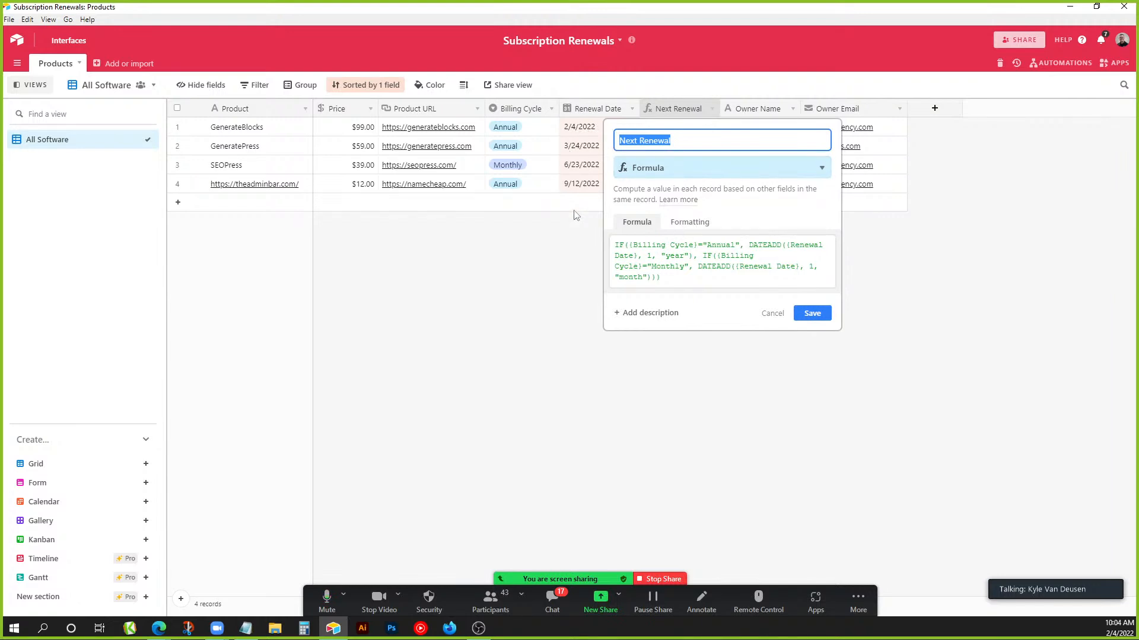
left_click(573, 268)
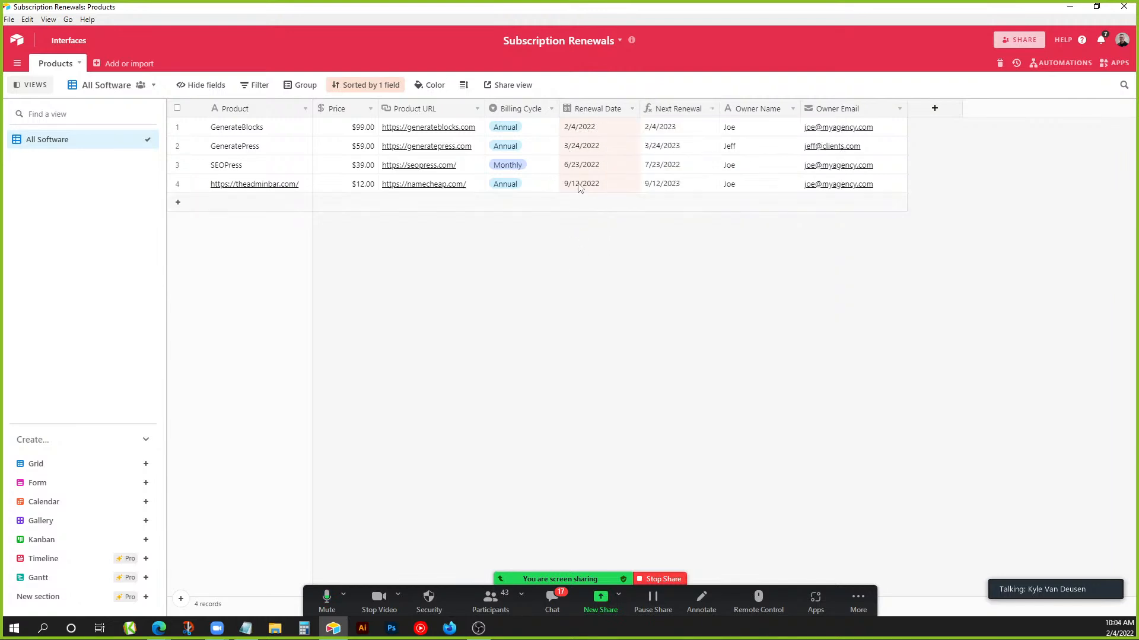
left_click(578, 132)
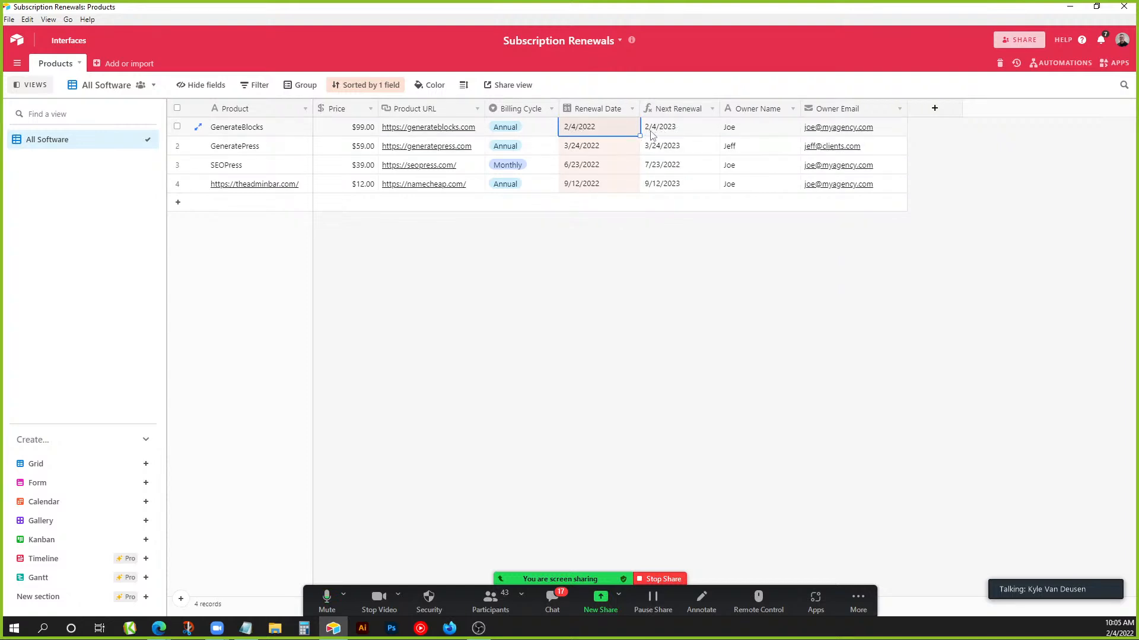
left_click(589, 170)
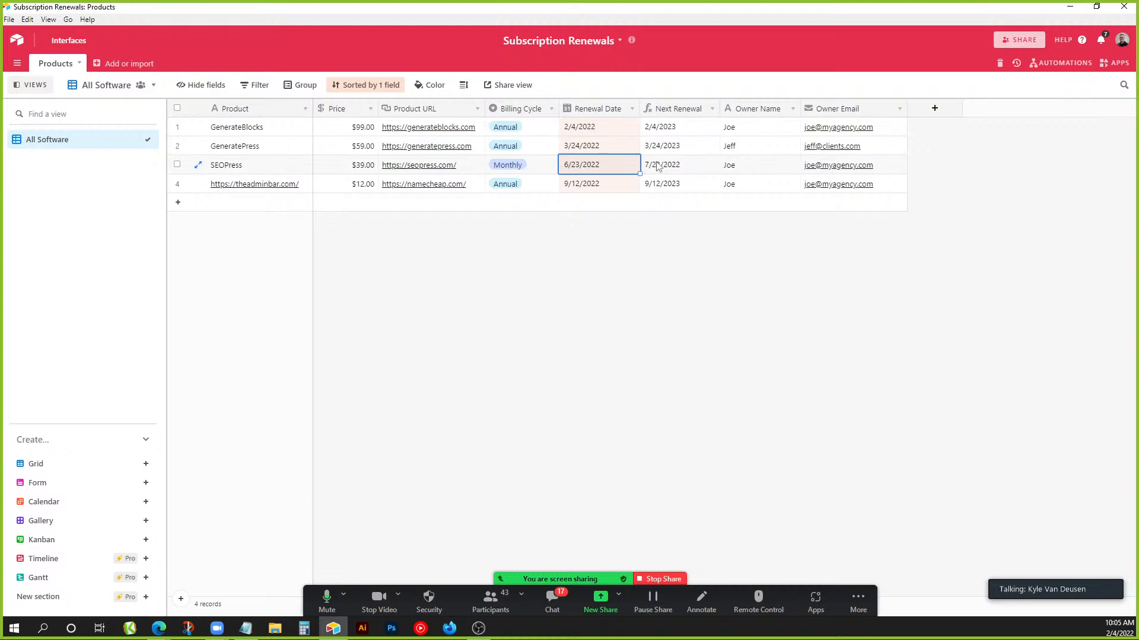
left_click(1054, 64)
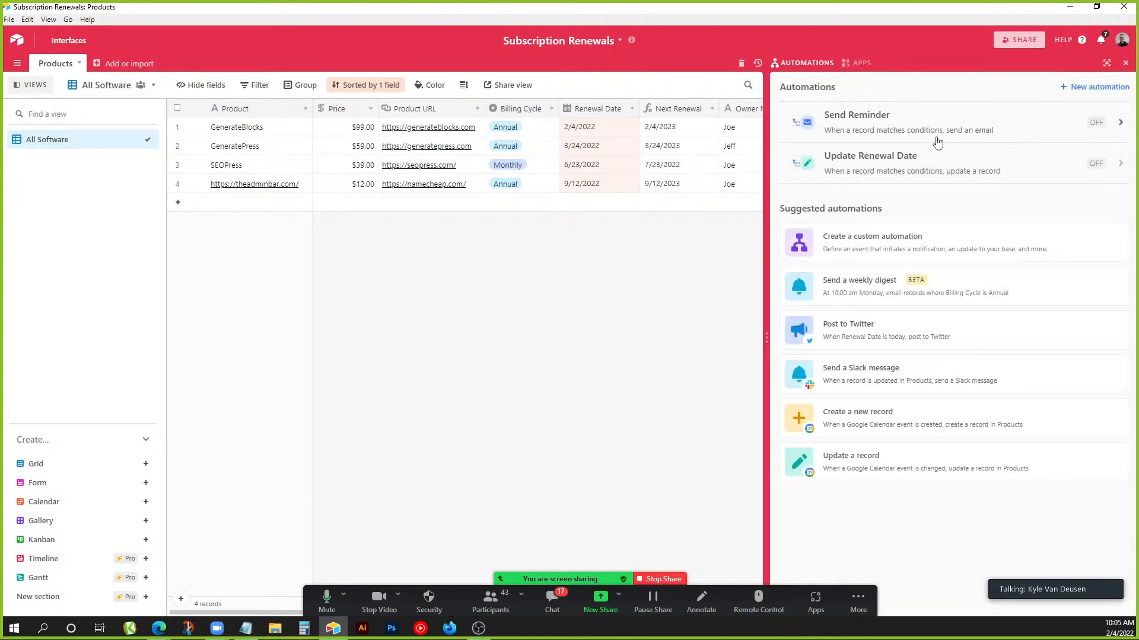
Inspect the Update Renewal Date automation's update-record action and its Renewal Date value.
left_click(944, 157)
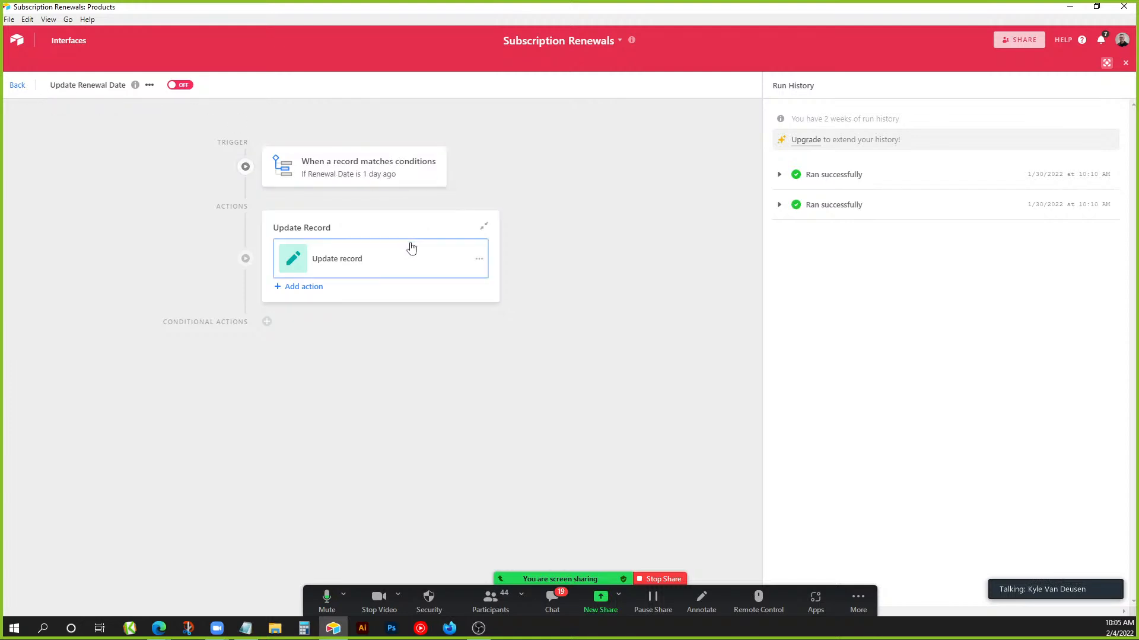
left_click(411, 265)
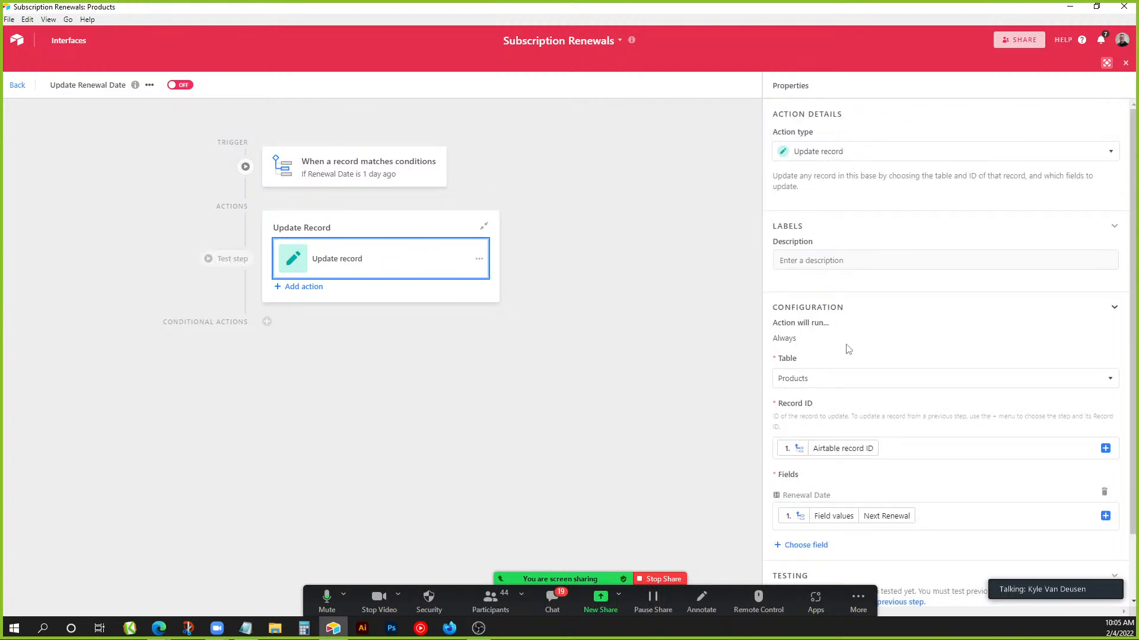
scroll(848, 353, "down", 1)
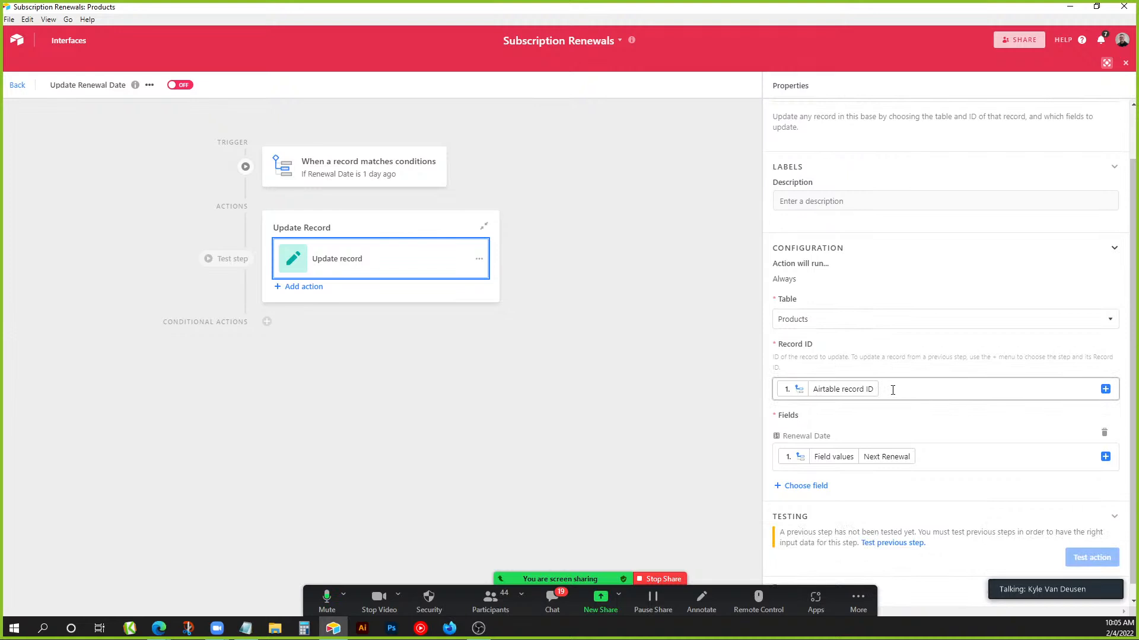
scroll(892, 390, "down", 1)
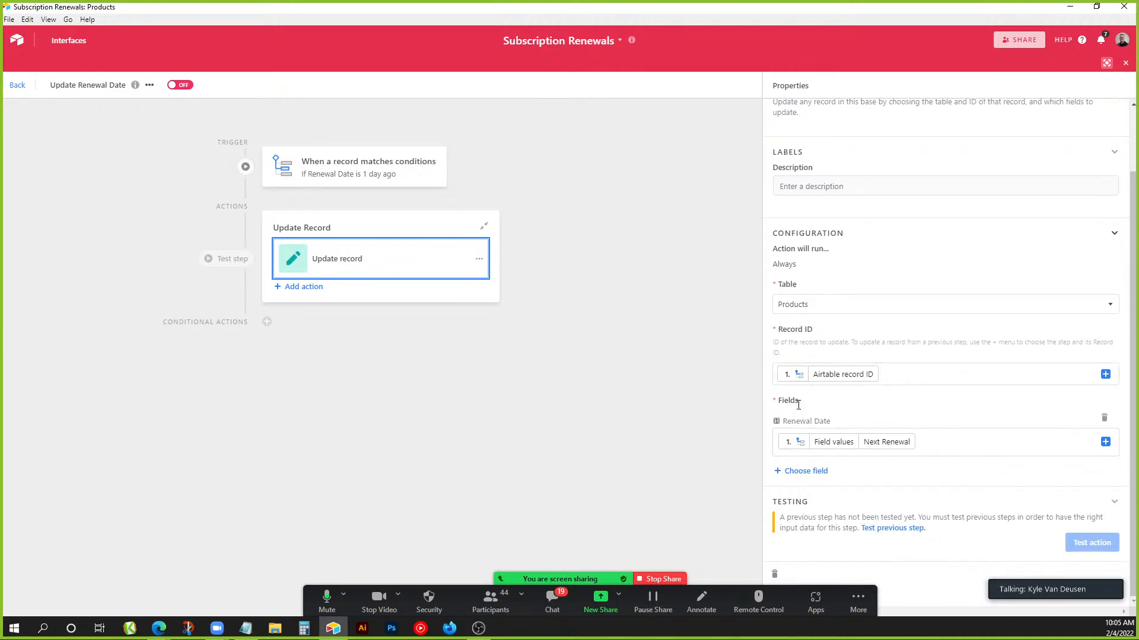
left_click_drag(814, 420, 829, 419)
left_click(794, 452)
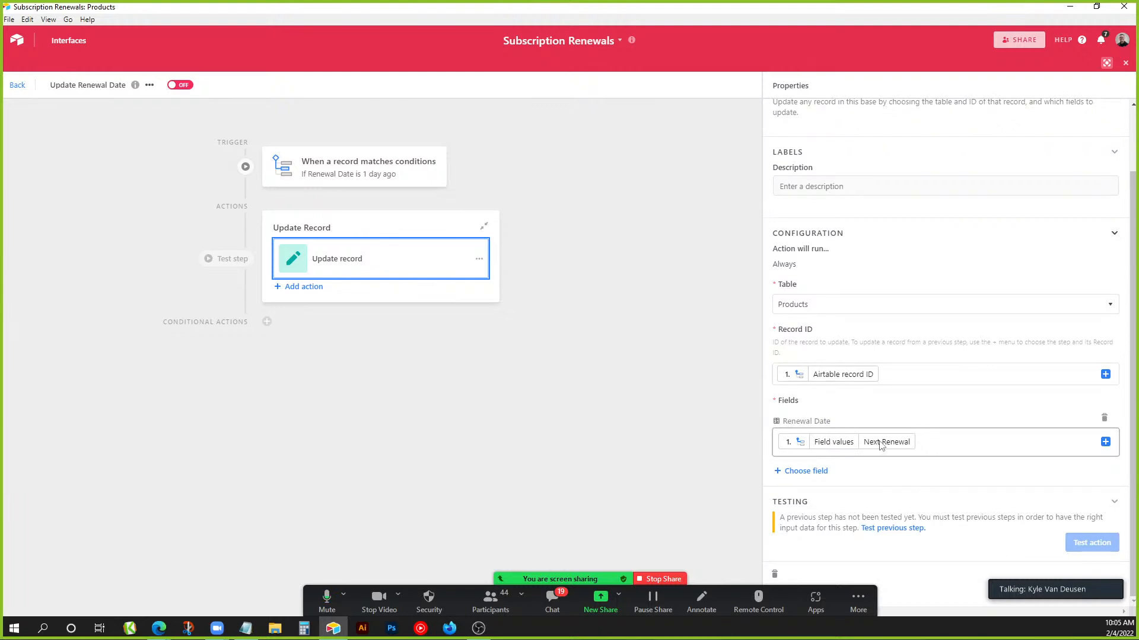
Compare GenerateBlocks' Renewal Date 2/4/2022 with its Next Renewal 2/4/2023 in Products.
left_click(18, 84)
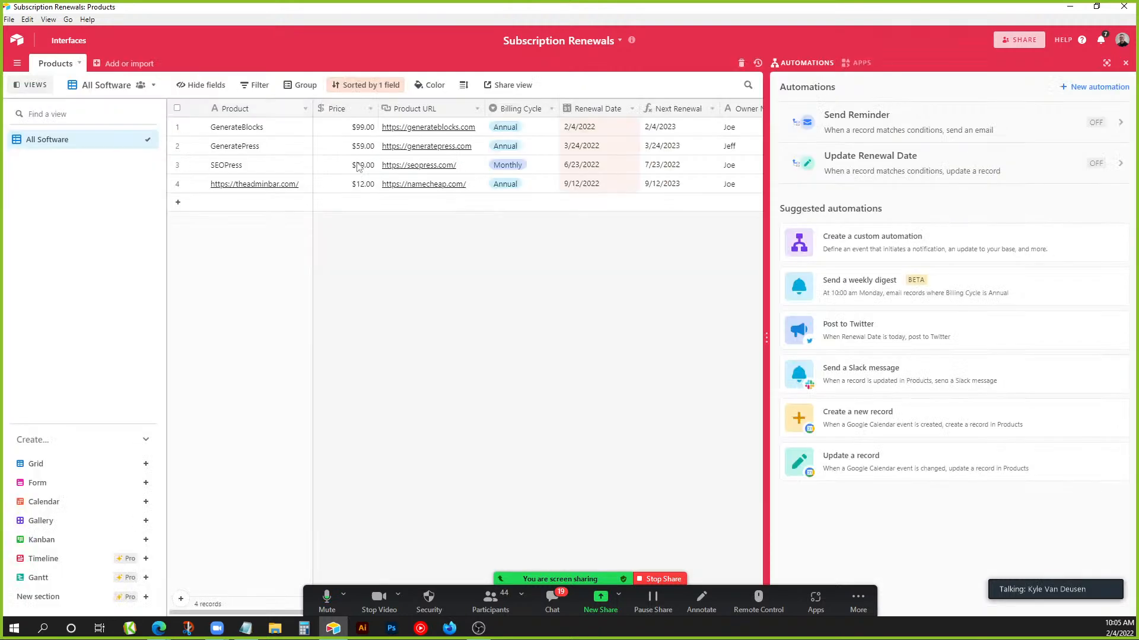
left_click(587, 133)
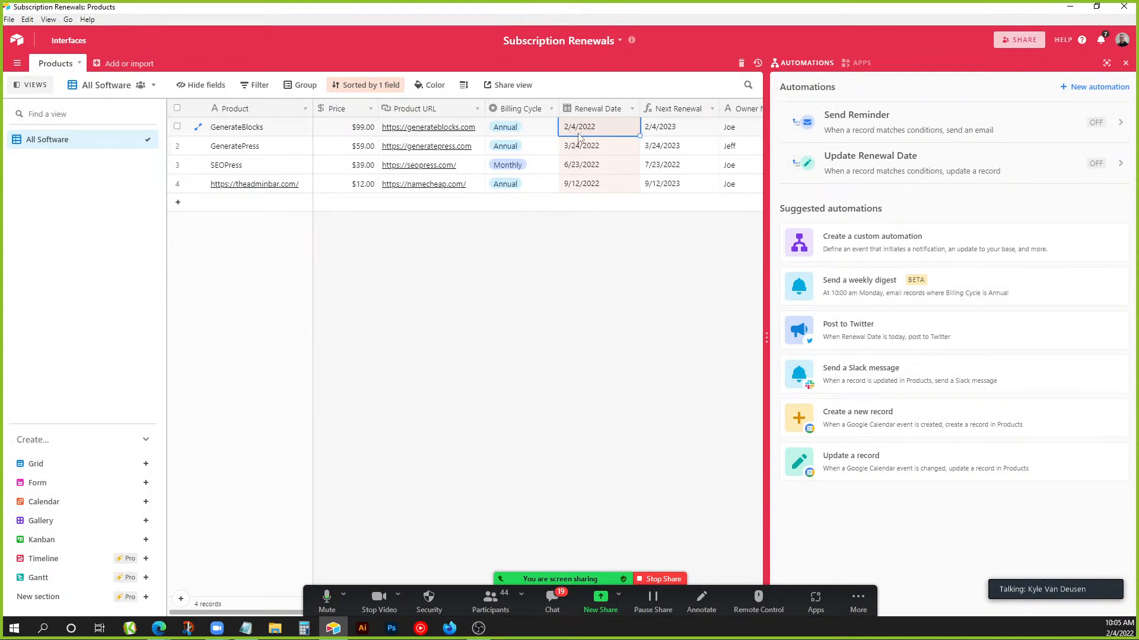
left_click(673, 132)
left_click(599, 131)
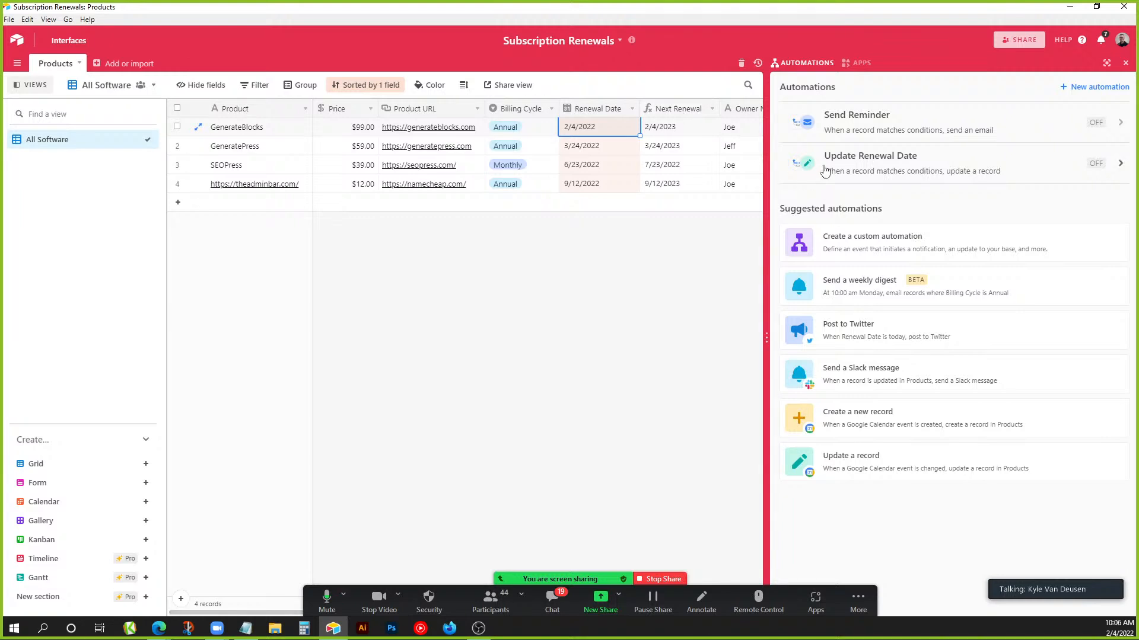
Review Send Reminder's 7-day Renewal Date trigger and the email's recipient, subject and message.
left_click(865, 118)
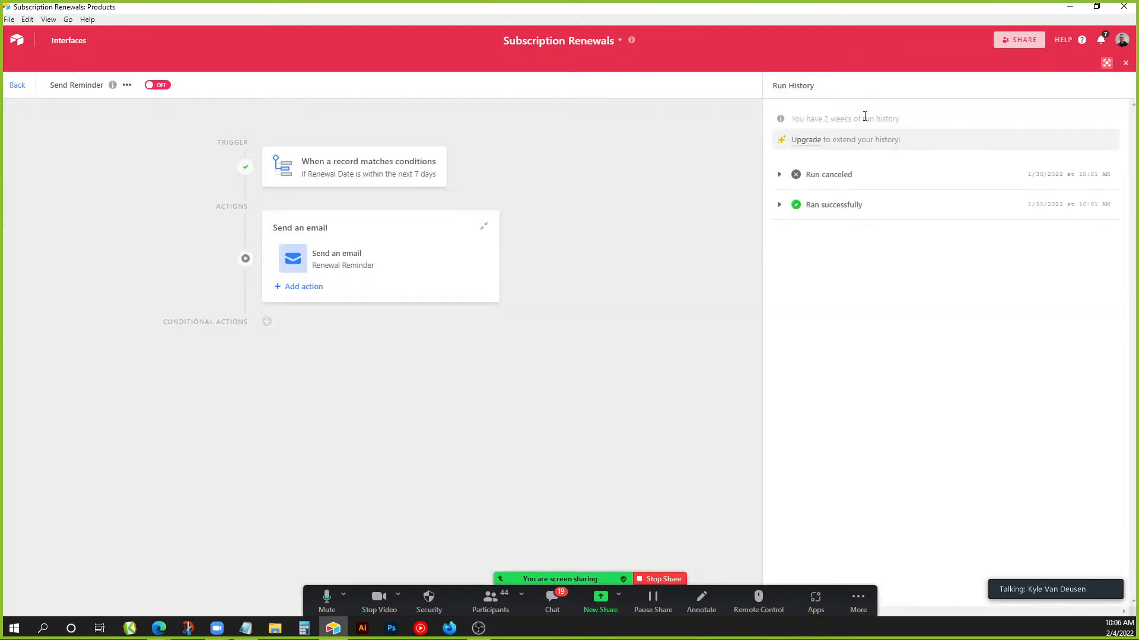
left_click(387, 168)
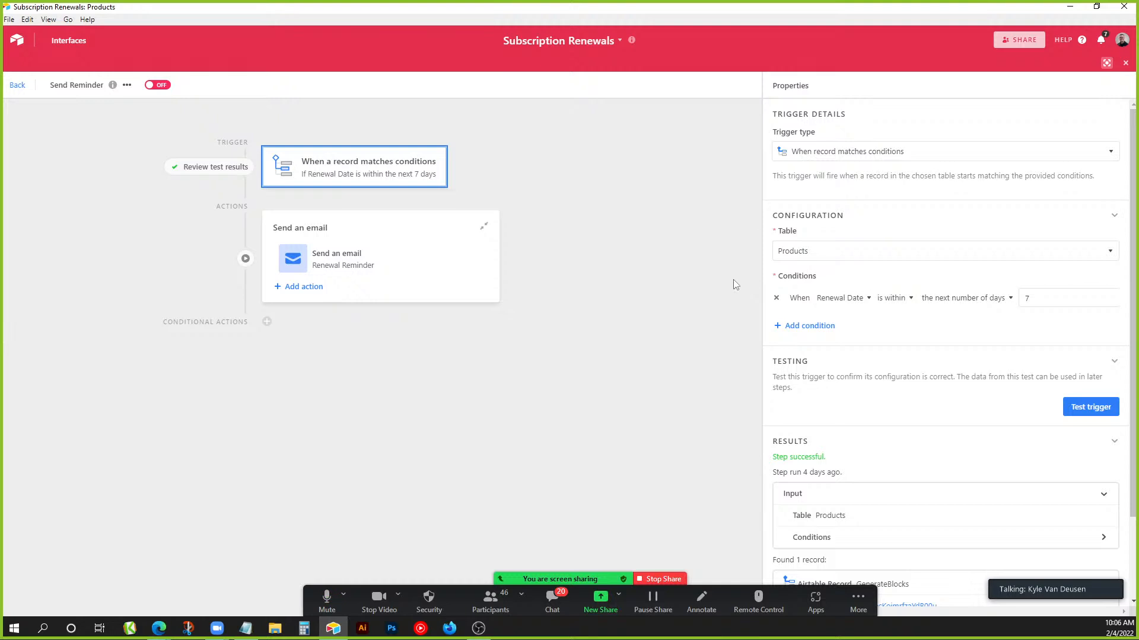
left_click(394, 264)
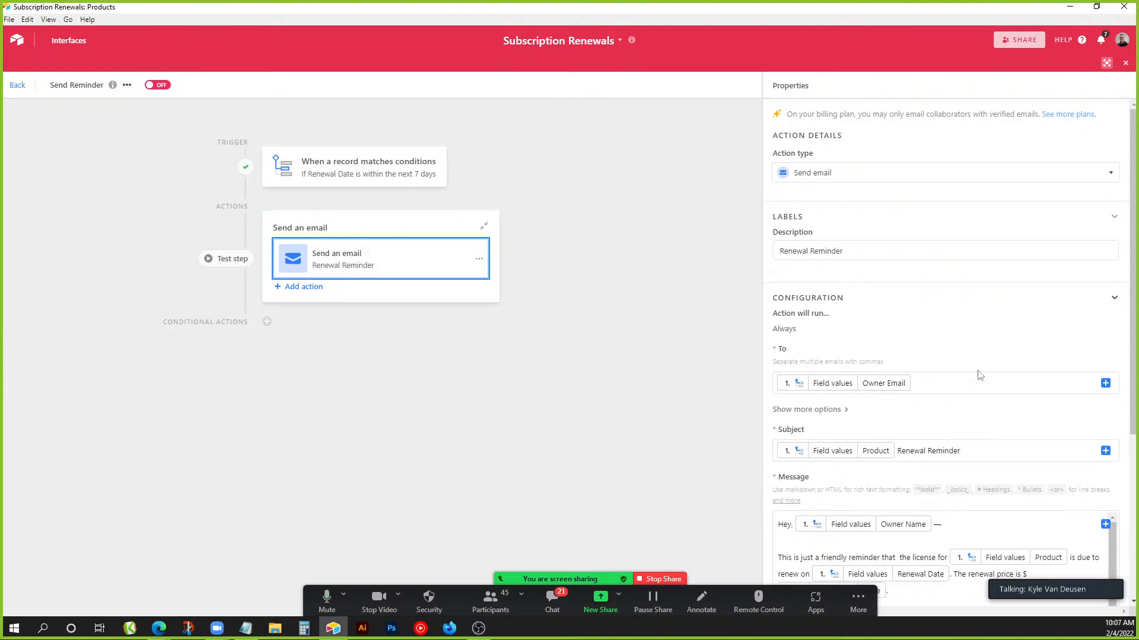
scroll(938, 347, "down", 2)
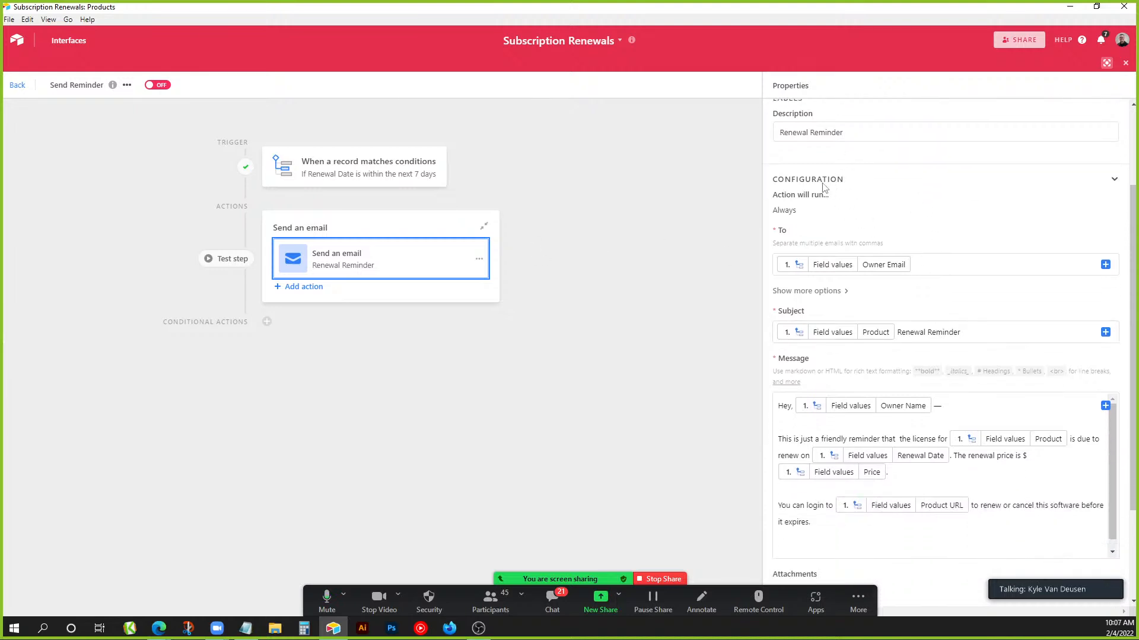
scroll(786, 200, "up", 3)
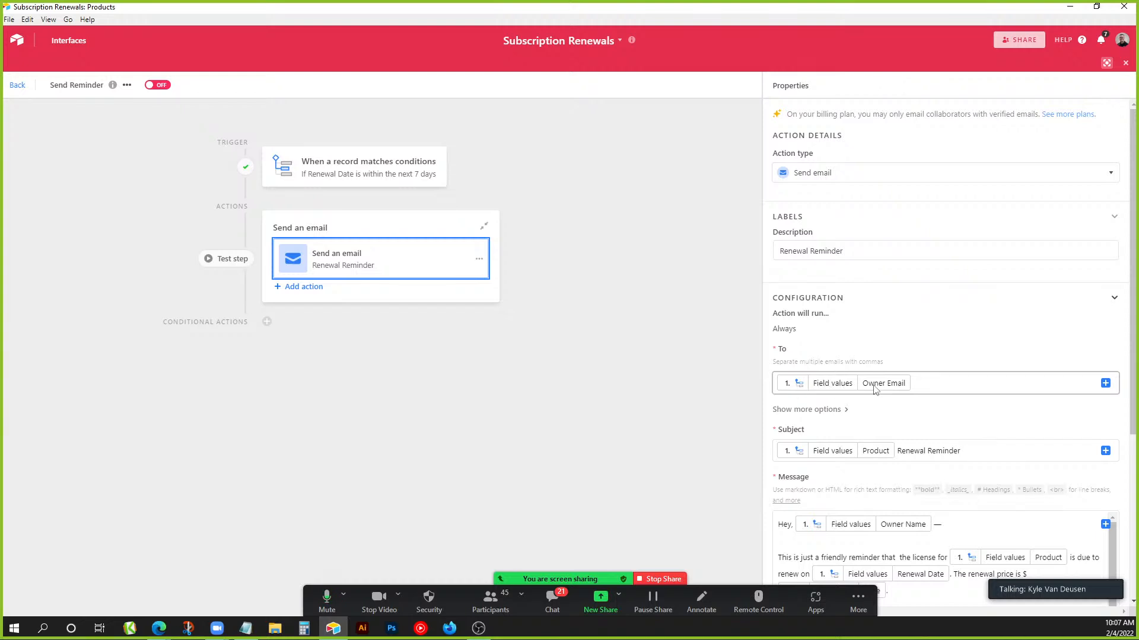
Check the Owner Name and Owner Email columns in Products, then reopen Send Reminder.
left_click(17, 85)
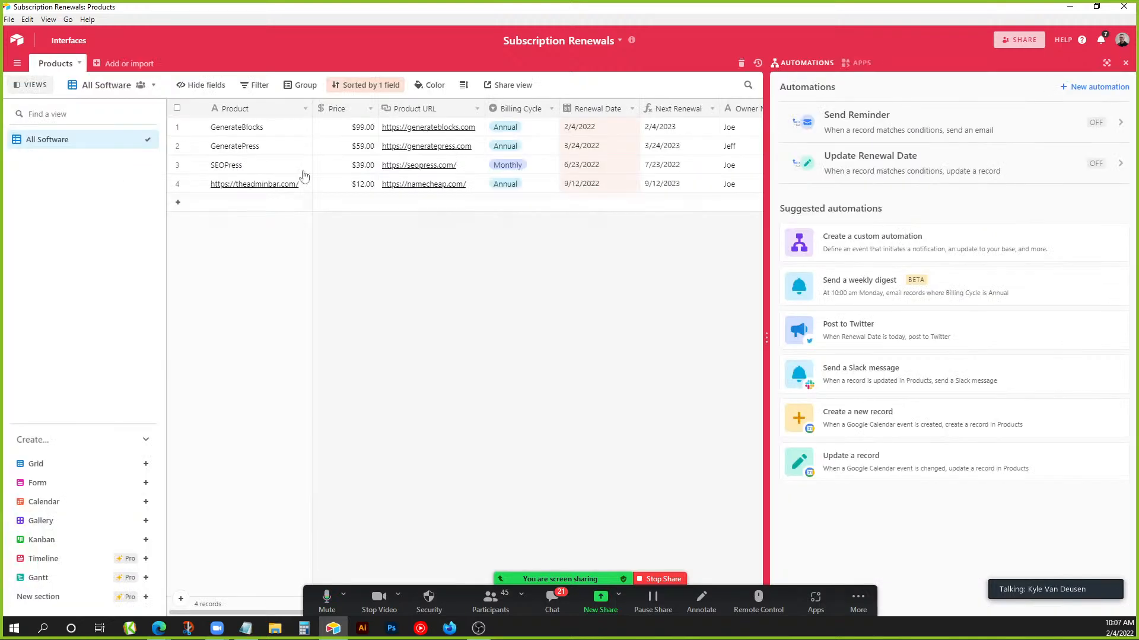
left_click(1125, 63)
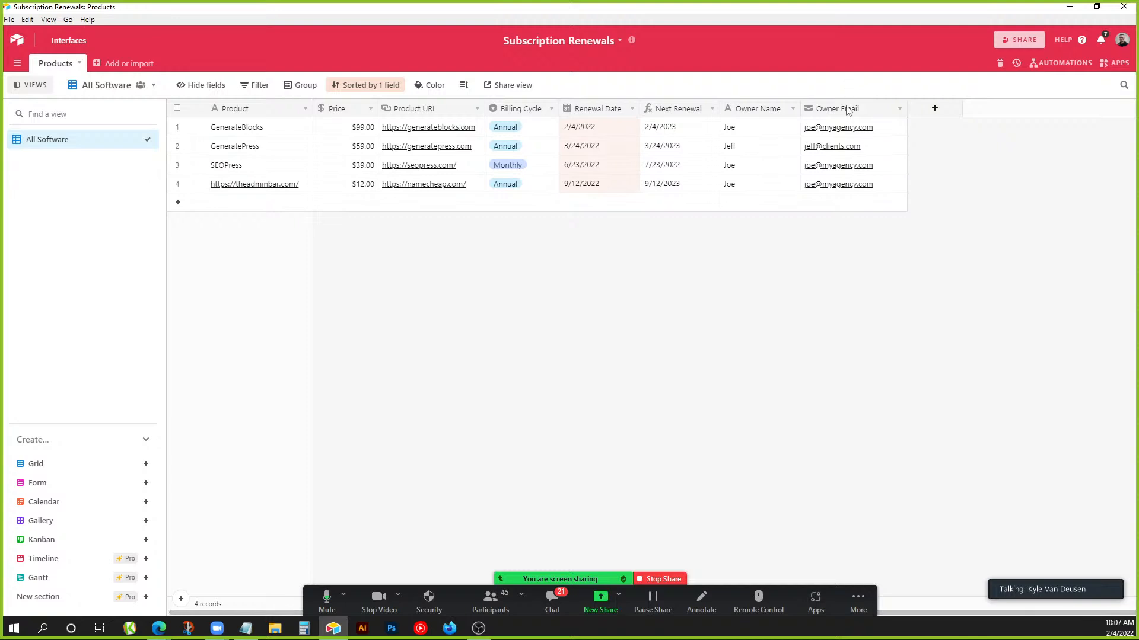
left_click(1061, 63)
left_click(870, 172)
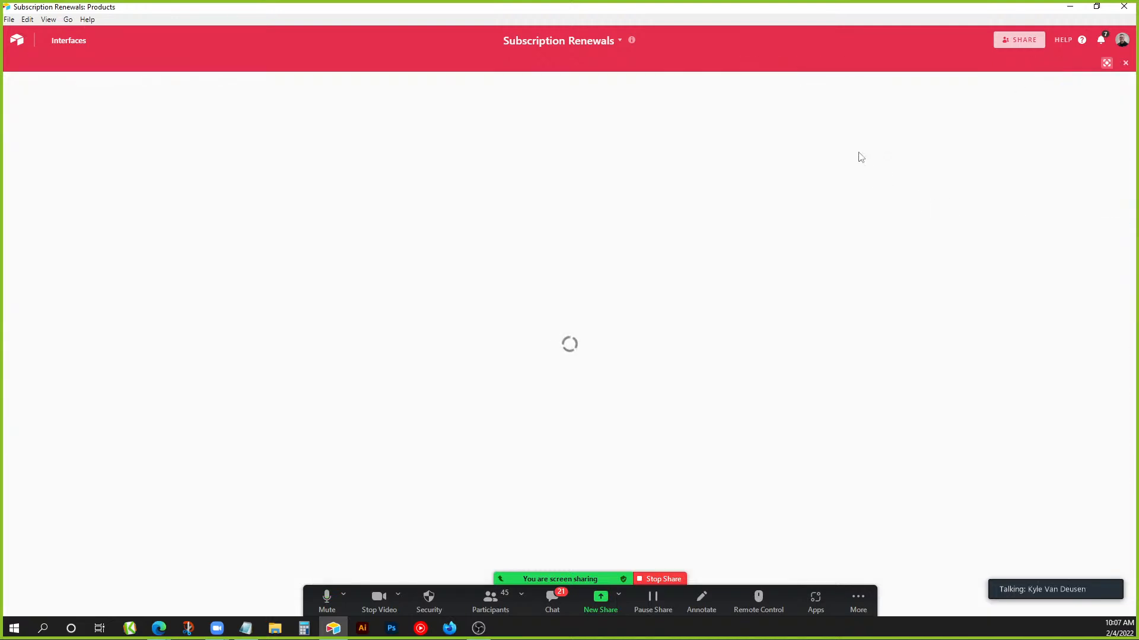
left_click(17, 84)
left_click(854, 135)
Select the Send an email action and examine its subject line.
left_click(365, 264)
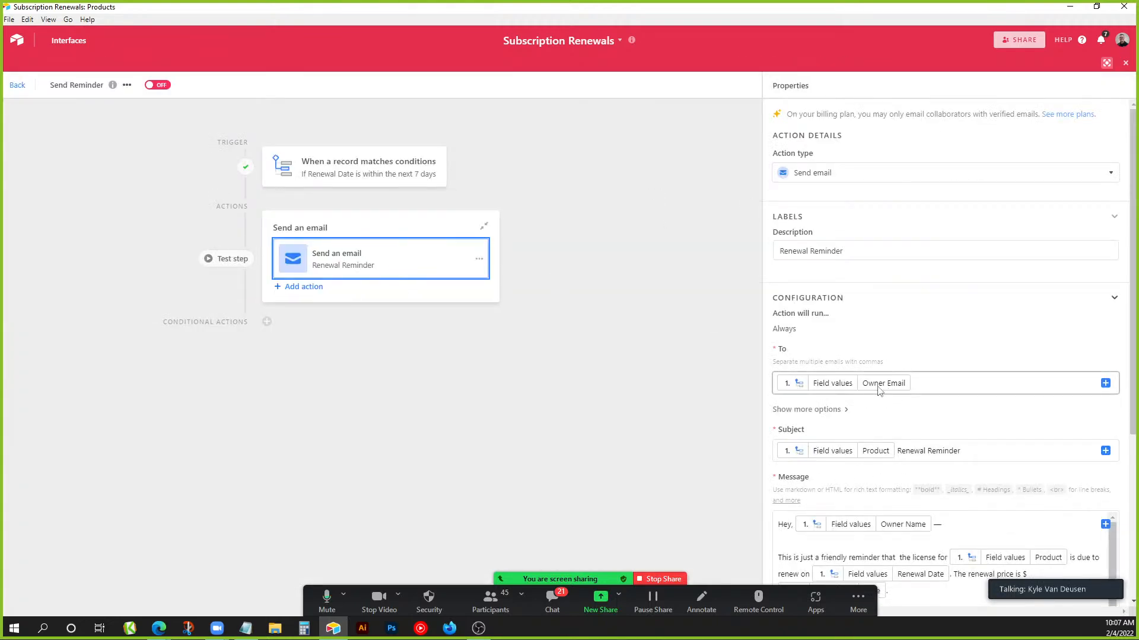
scroll(869, 392, "down", 2)
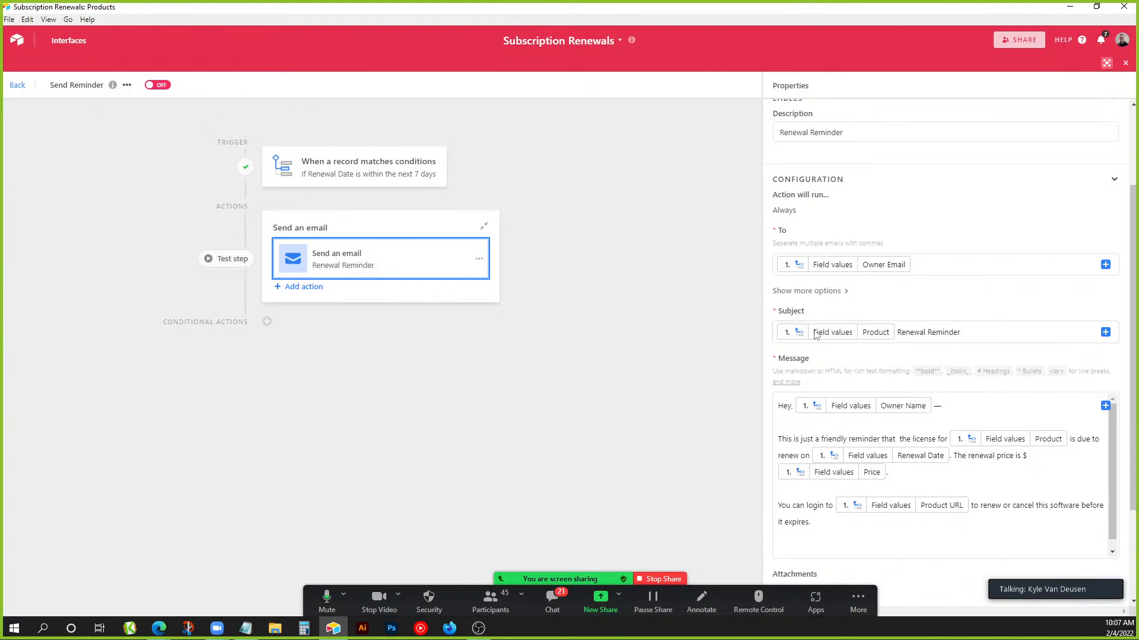
double_click(990, 338)
left_click(987, 337)
left_click_drag(901, 332, 966, 333)
left_click(965, 332)
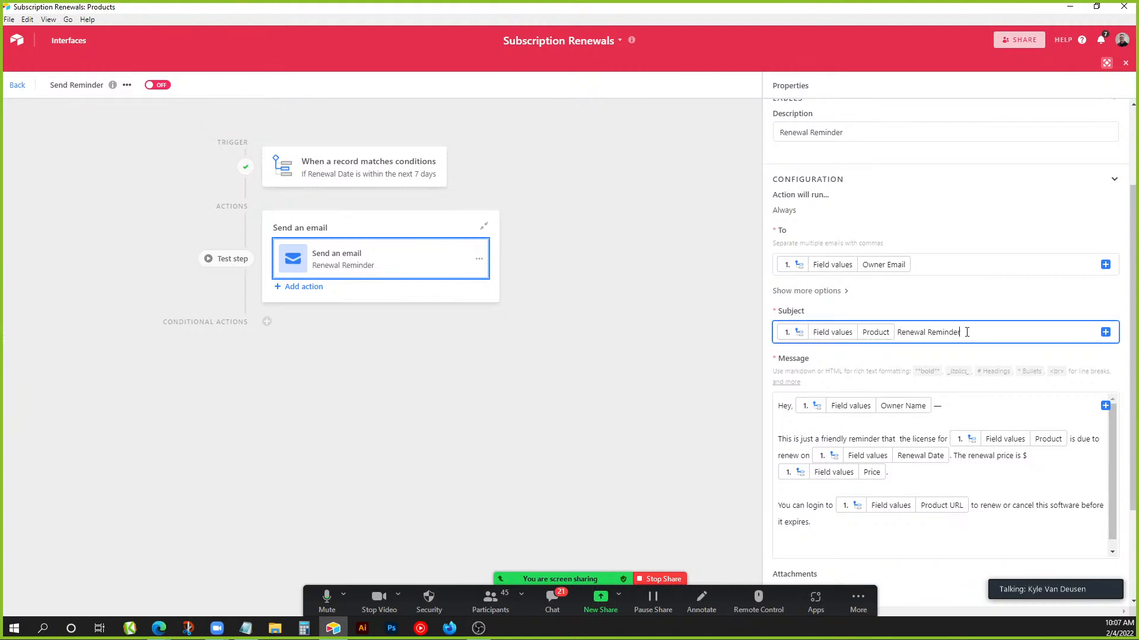
Read the message citing Owner Name, Product, Renewal Date, Price and URL, and preview it.
scroll(949, 329, "down", 1)
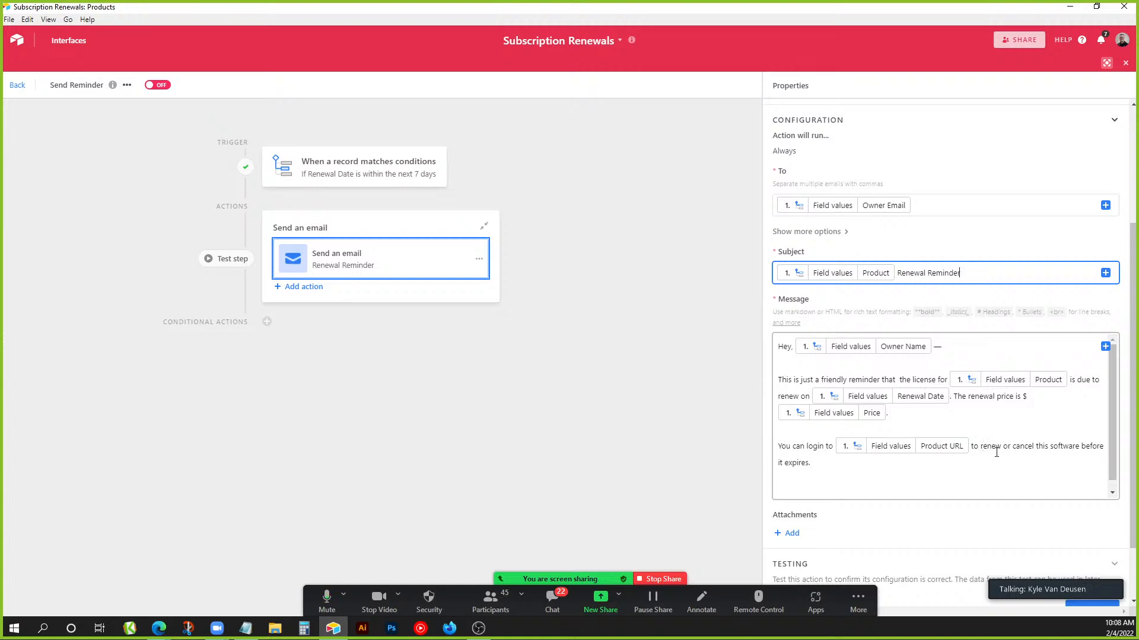
scroll(1008, 492, "down", 2)
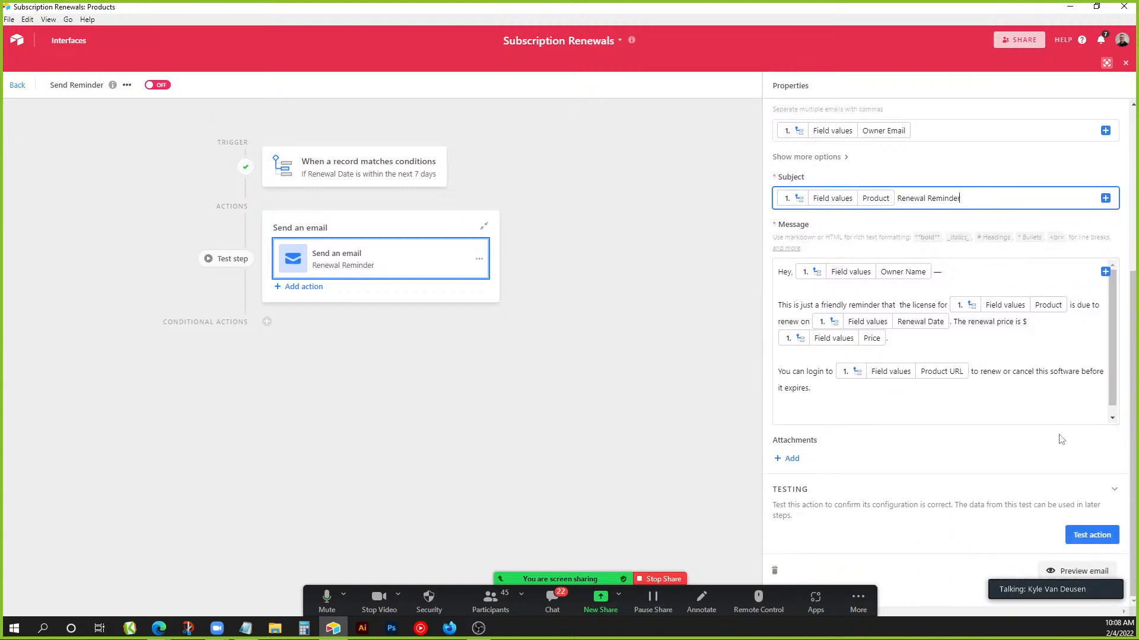
left_click(1074, 573)
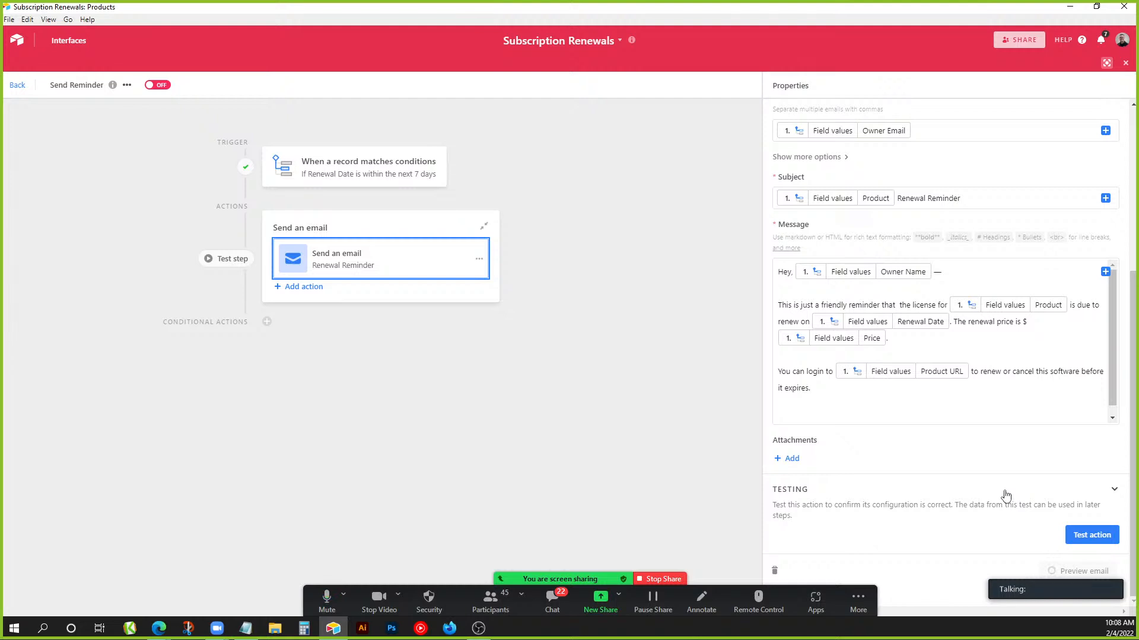
left_click_drag(1041, 569, 58, 610)
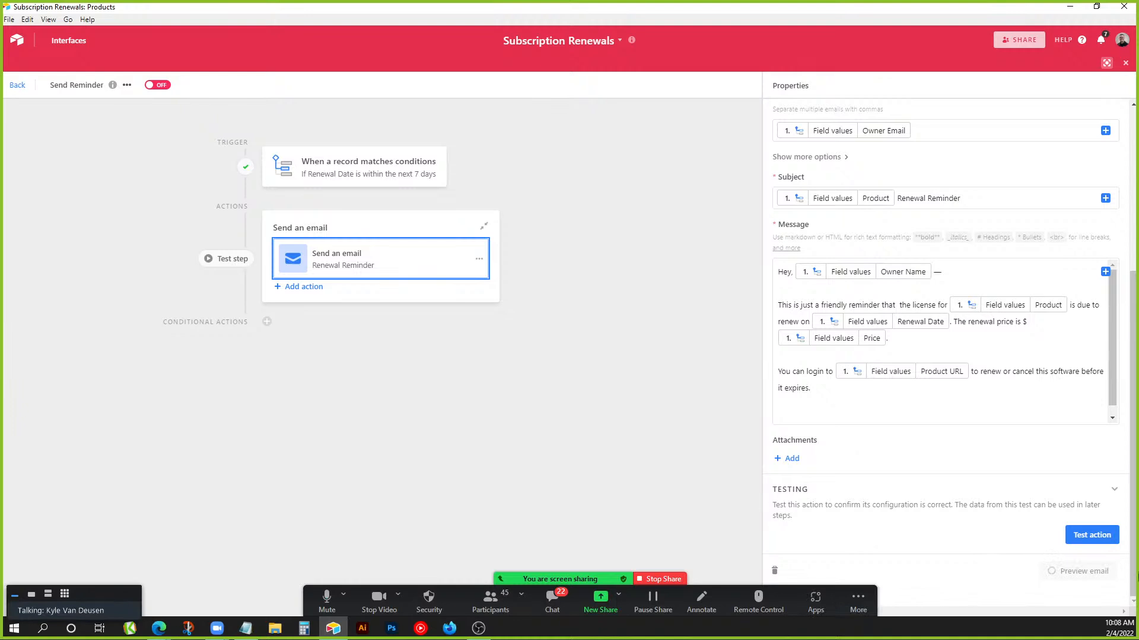
Rerun the Send Reminder trigger test and review the email action's settings.
left_click(416, 167)
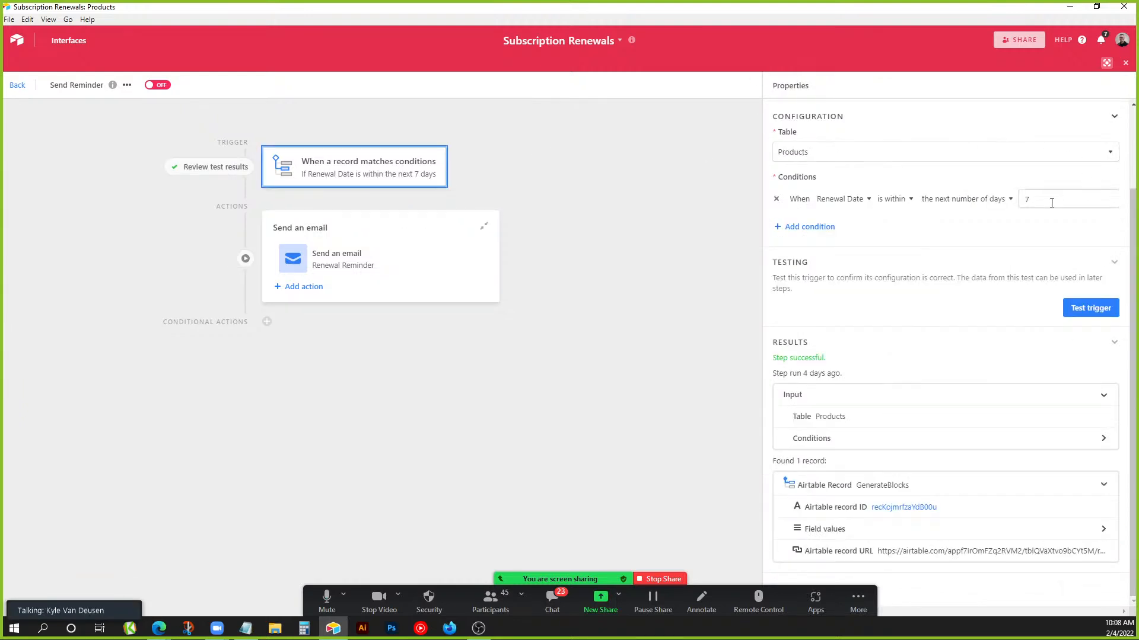
left_click(1070, 313)
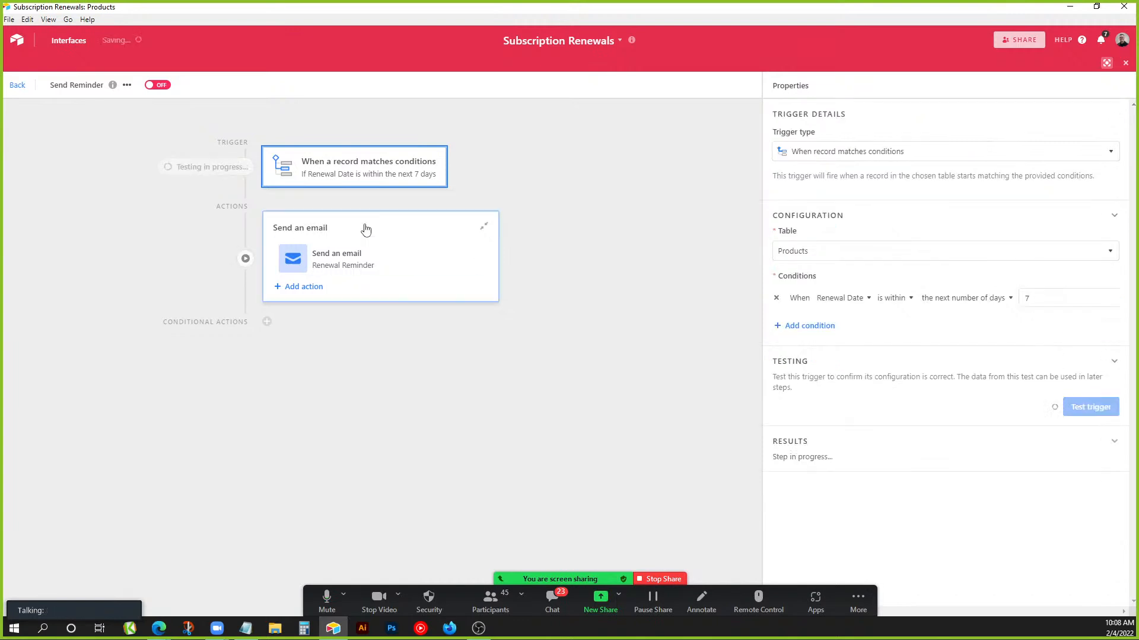
left_click(446, 276)
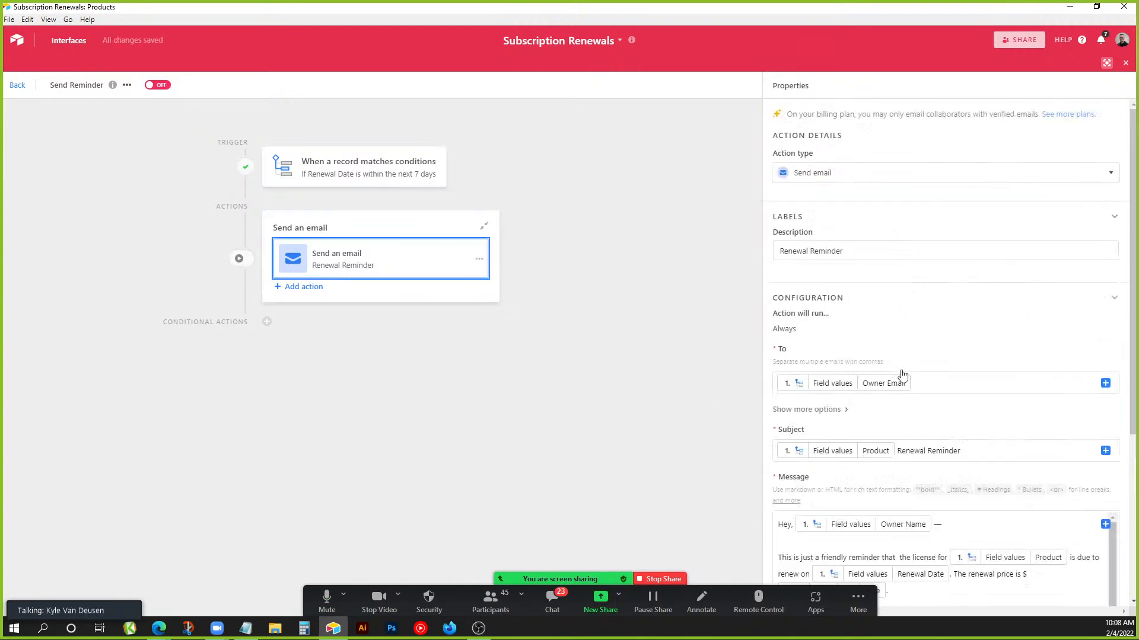
scroll(1008, 456, "down", 3)
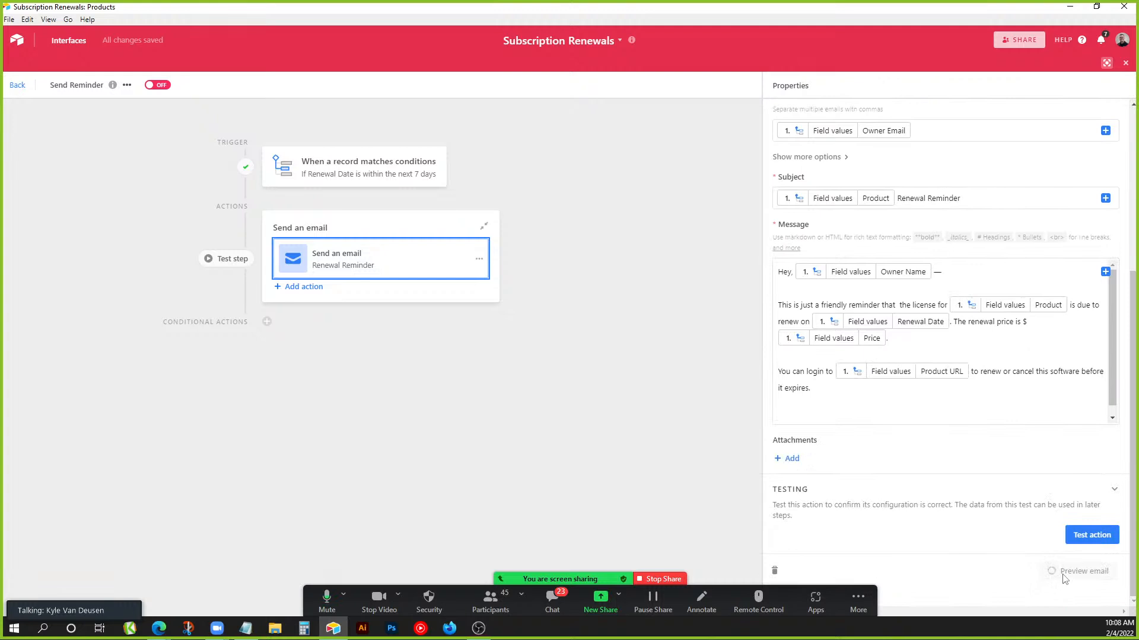
Reopen the Send Reminder automation and request the reminder email preview again.
left_click(18, 85)
left_click(875, 122)
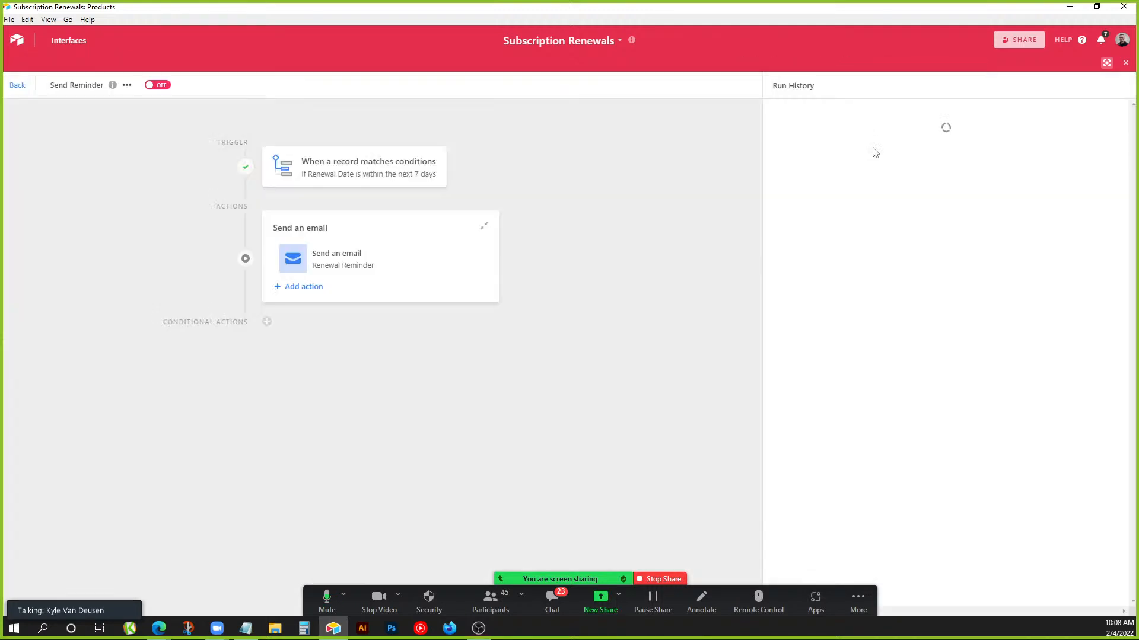
scroll(1008, 416, "down", 5)
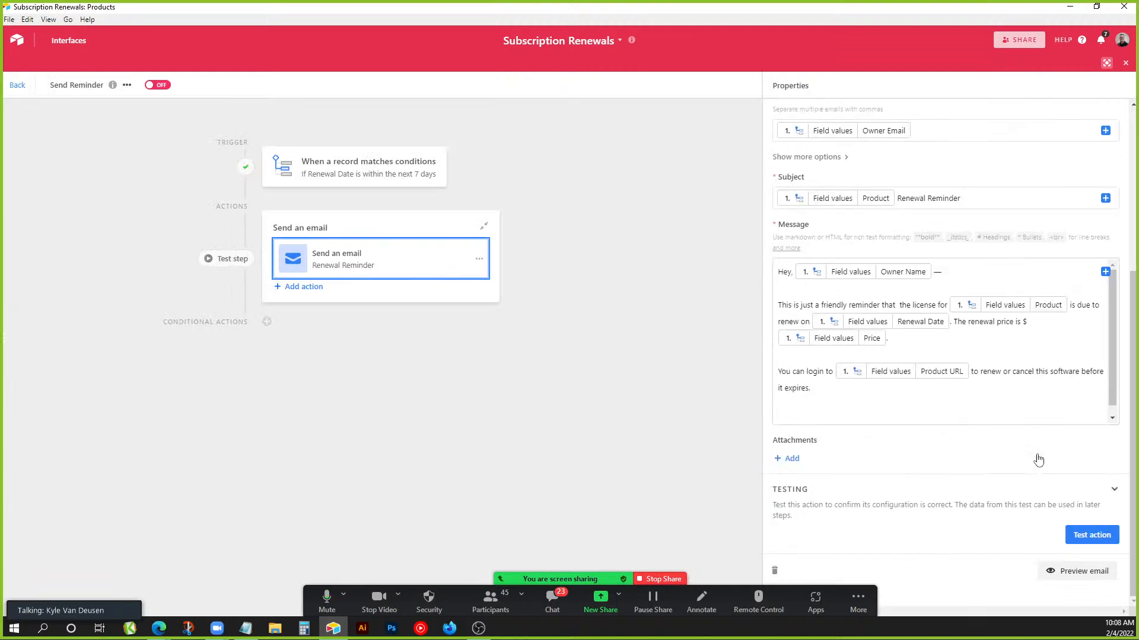
left_click(1083, 573)
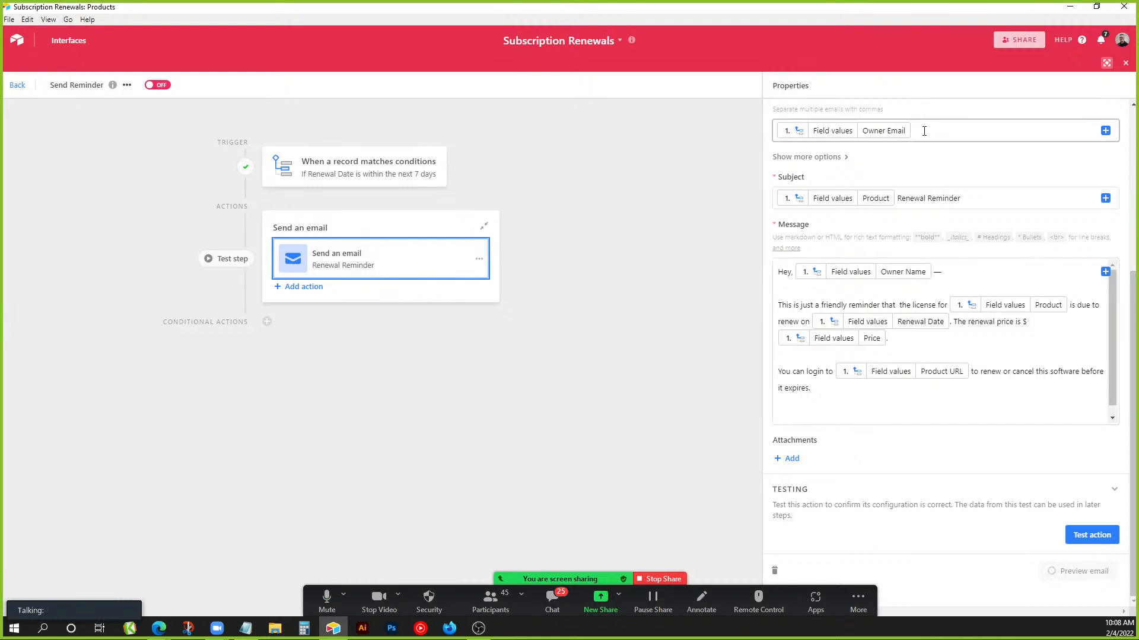
Run a test of the renewal reminder email and check the preview's recipient address.
left_click(1094, 540)
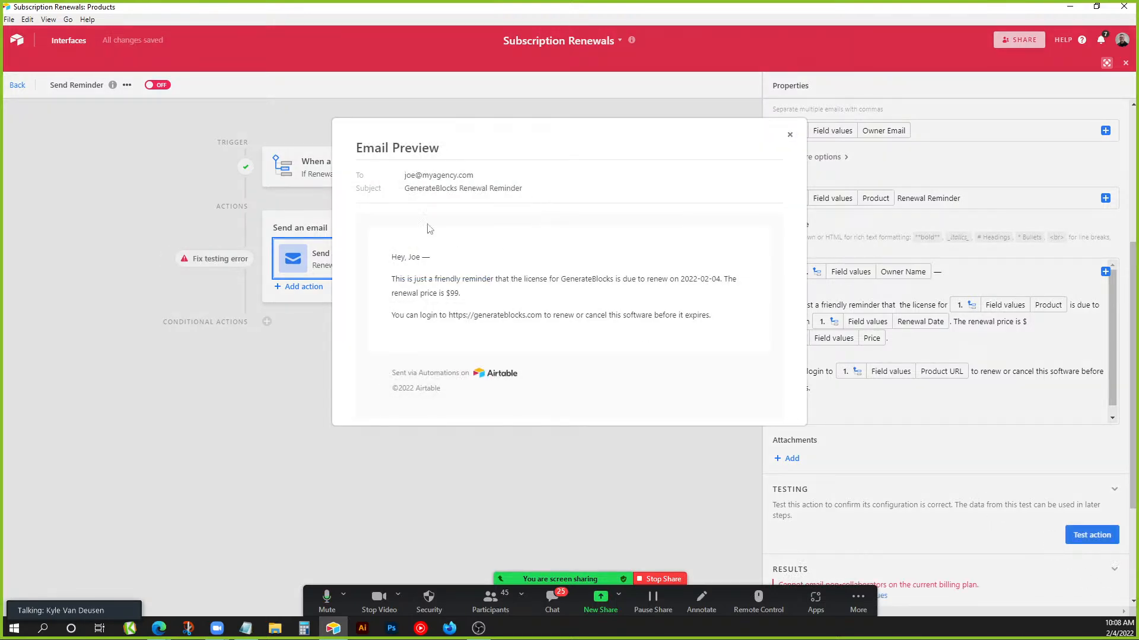
left_click_drag(405, 175, 507, 178)
left_click(504, 179)
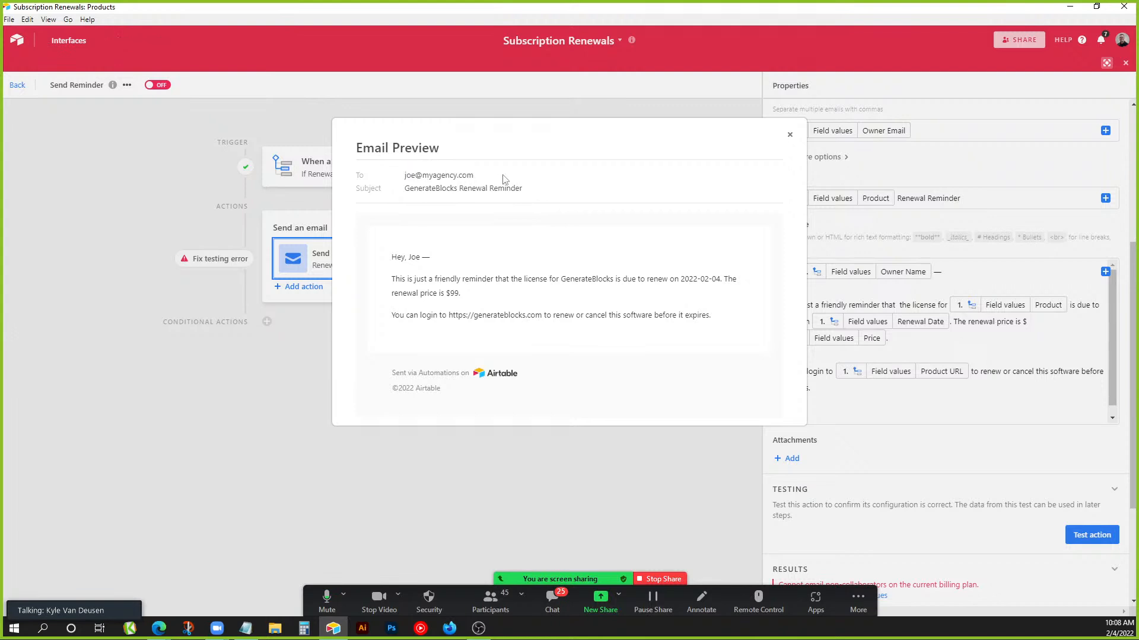
left_click_drag(481, 177, 376, 177)
left_click(465, 174)
Check the product name, renewal date and login link in the email preview, then close it.
left_click_drag(454, 188, 406, 191)
left_click_drag(563, 279, 597, 278)
left_click_drag(685, 278, 717, 279)
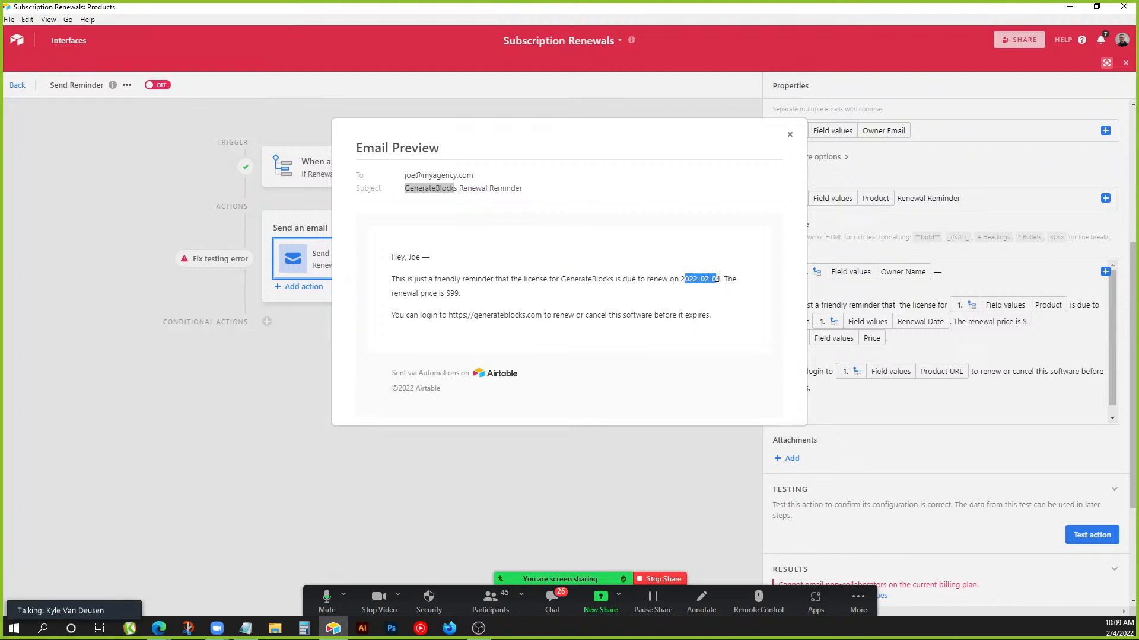
left_click(456, 293)
left_click_drag(452, 315, 532, 317)
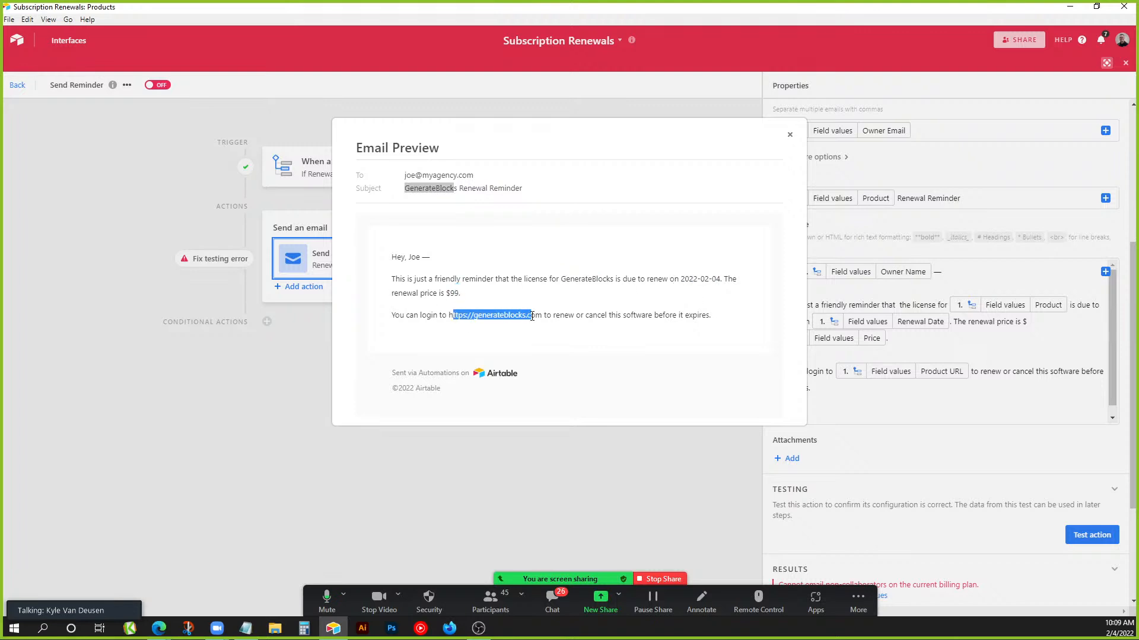
left_click(790, 135)
Close the automation editor and go back to the Airtable home page of bases.
left_click(1125, 63)
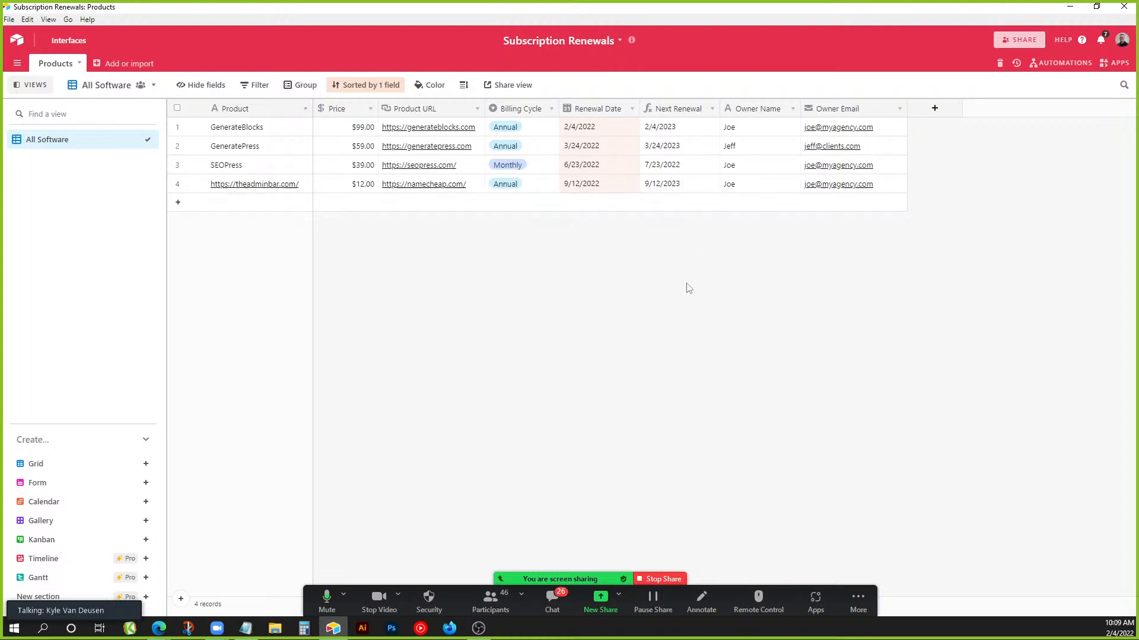
left_click(18, 42)
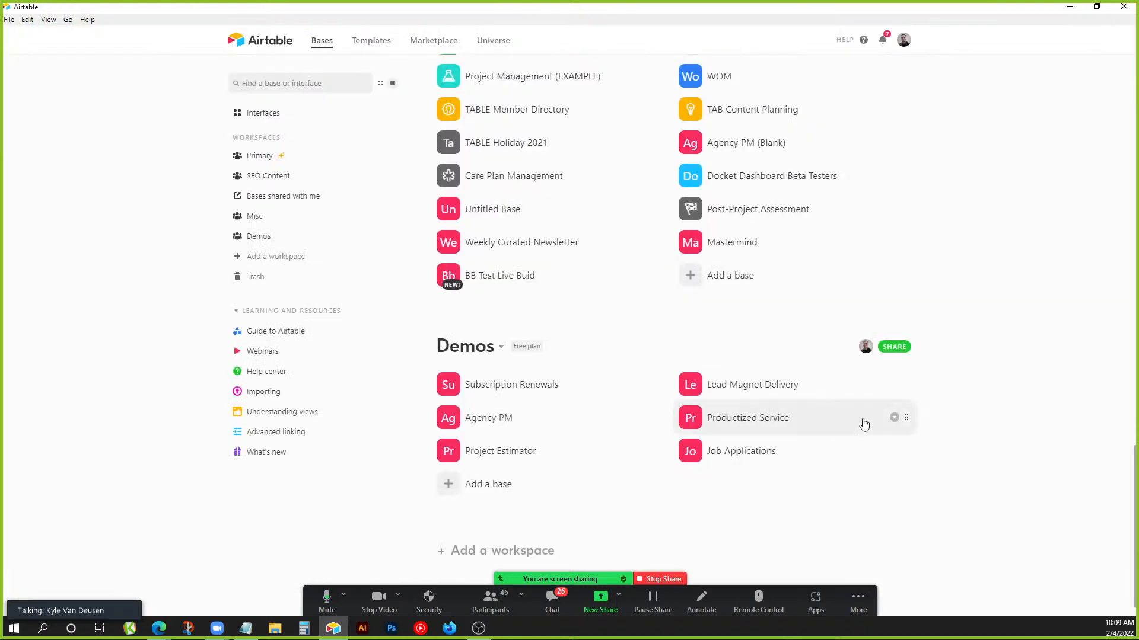
Open the Lead Magnet Delivery base and switch to its All Leads view.
left_click(737, 392)
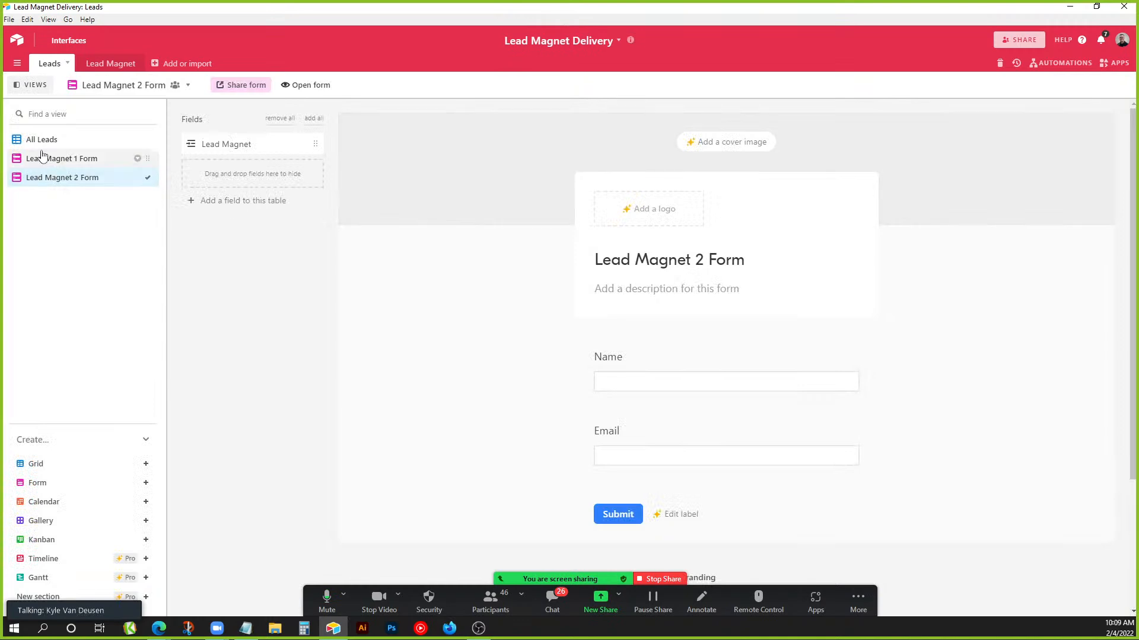
left_click(48, 141)
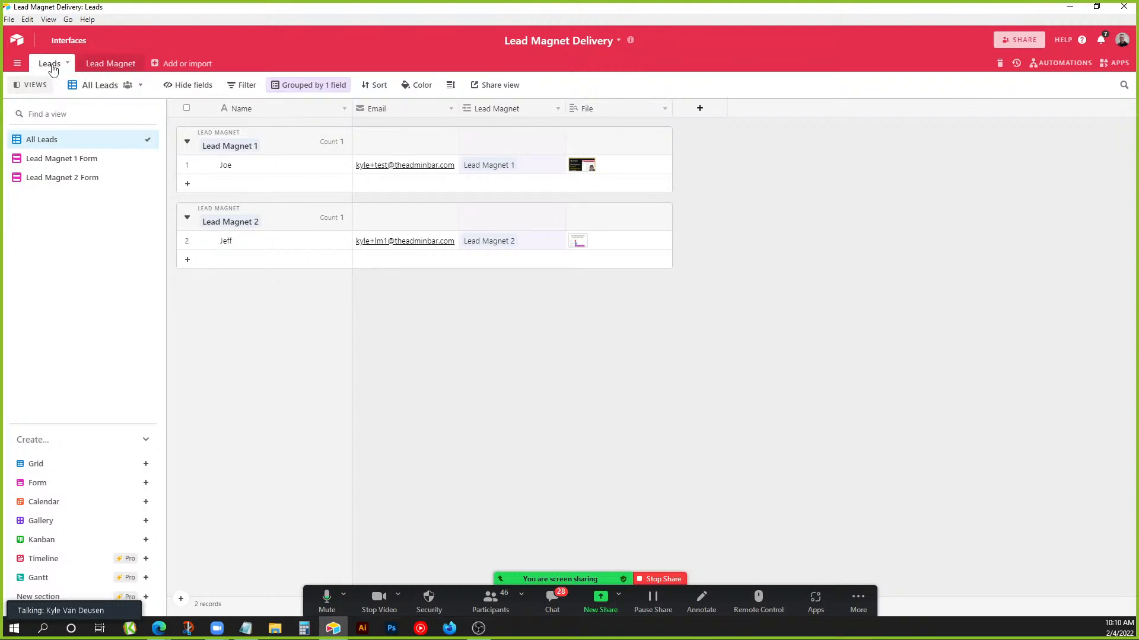
left_click(110, 64)
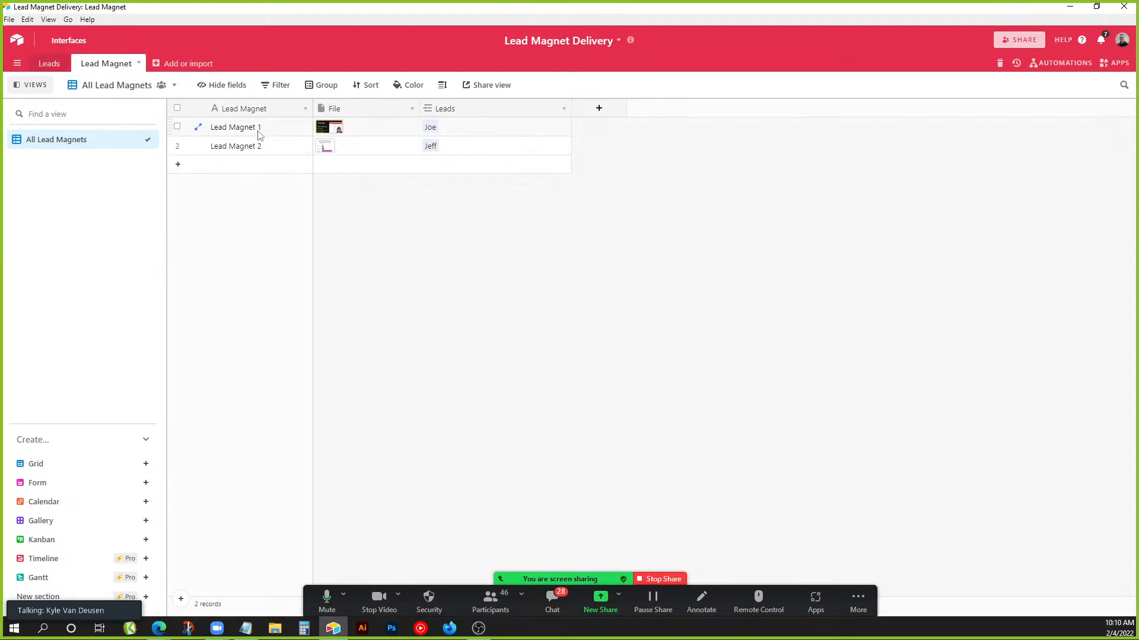
left_click(251, 150)
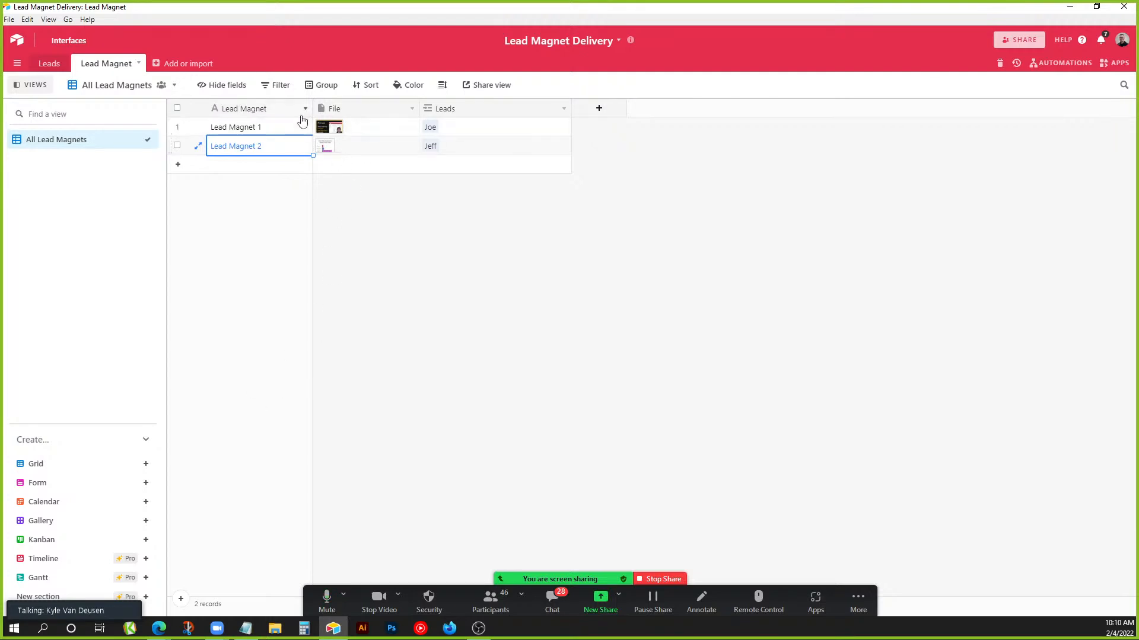
left_click(51, 66)
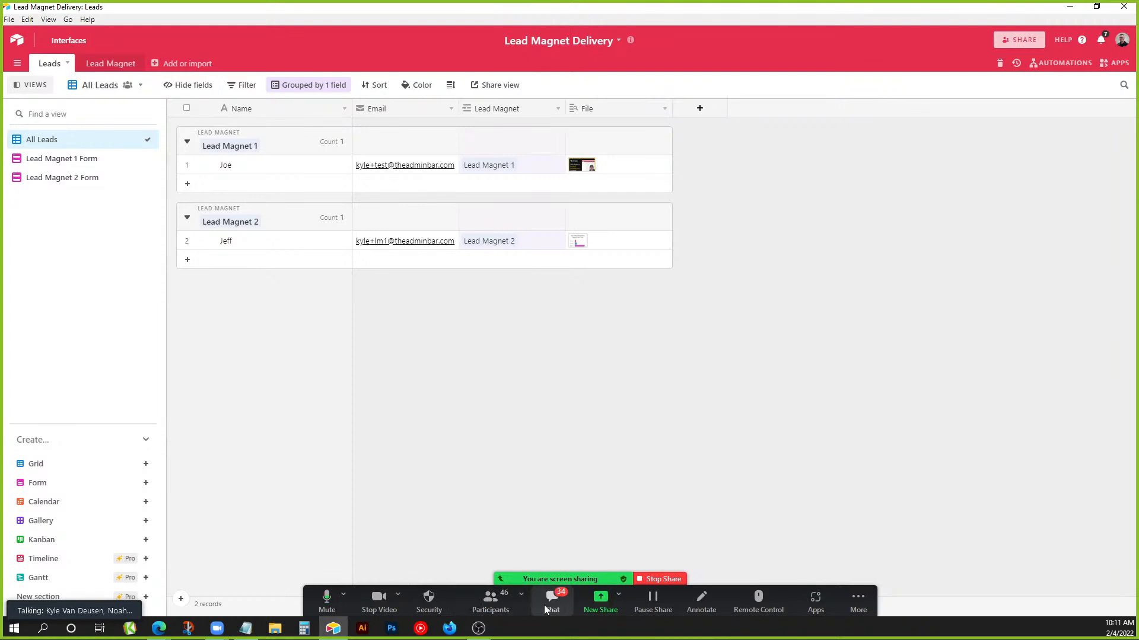
left_click(490, 600)
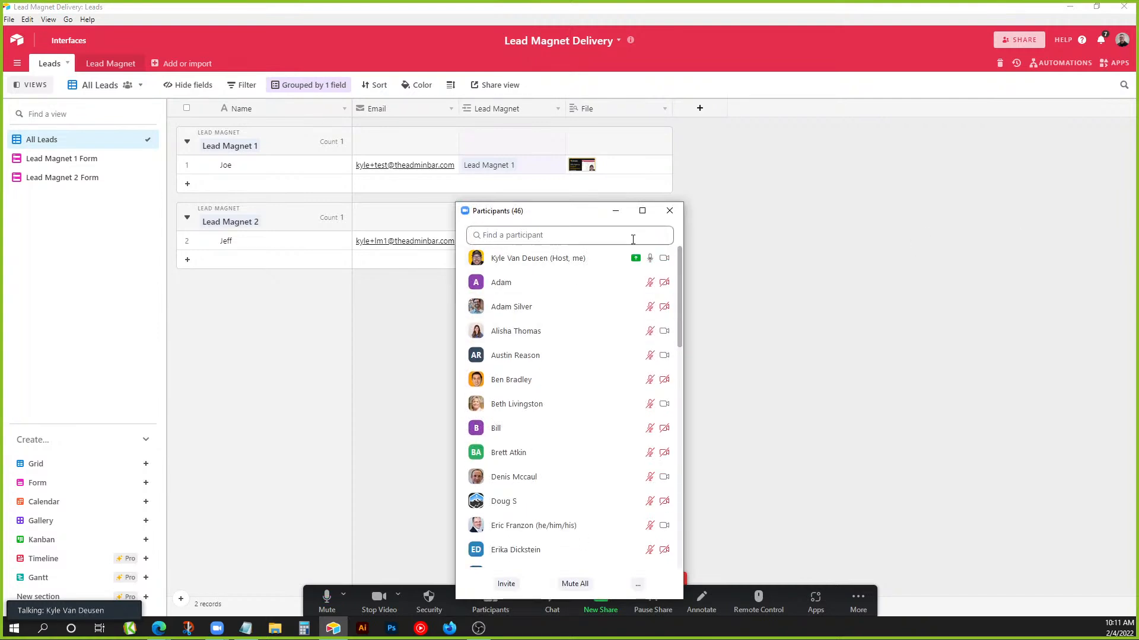
left_click(616, 215)
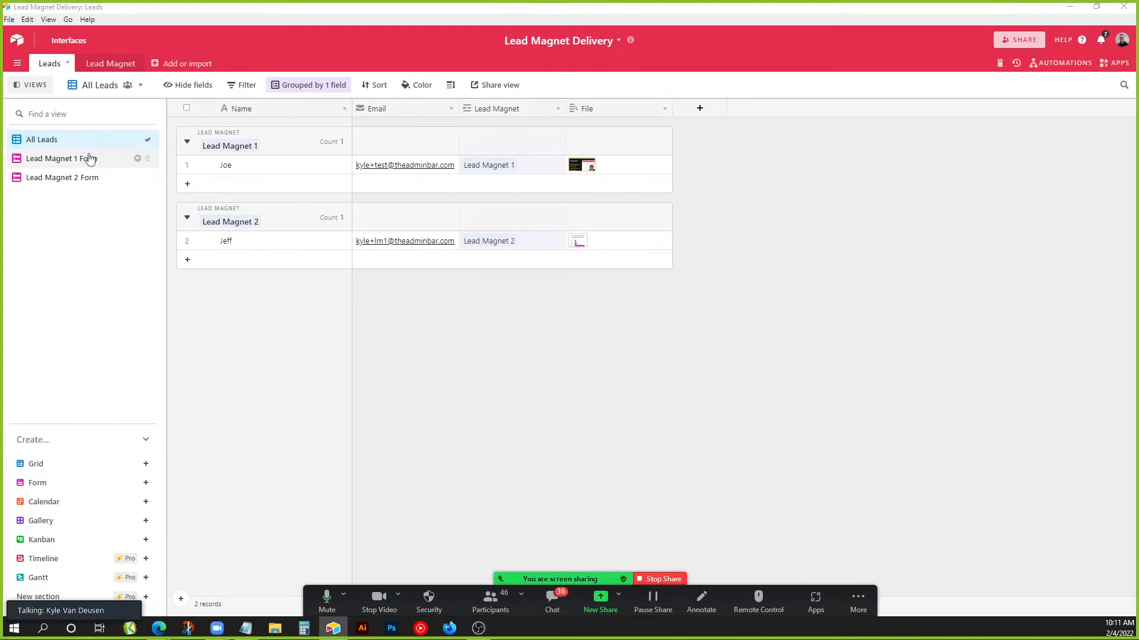
left_click(132, 159)
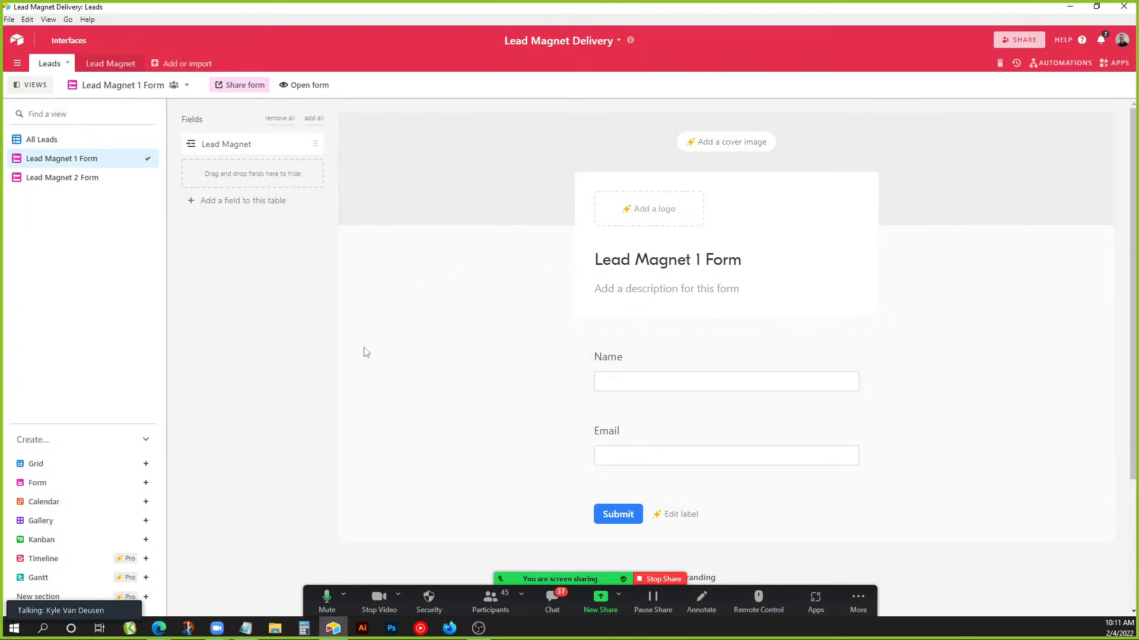
scroll(732, 499, "down", 3)
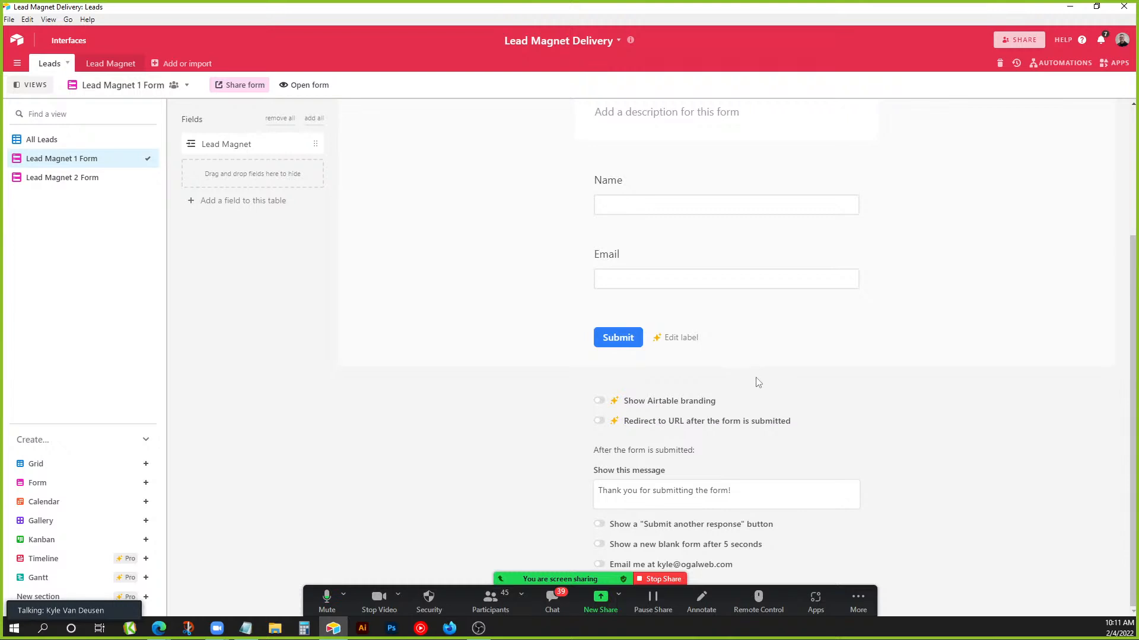
left_click_drag(555, 607, 372, 608)
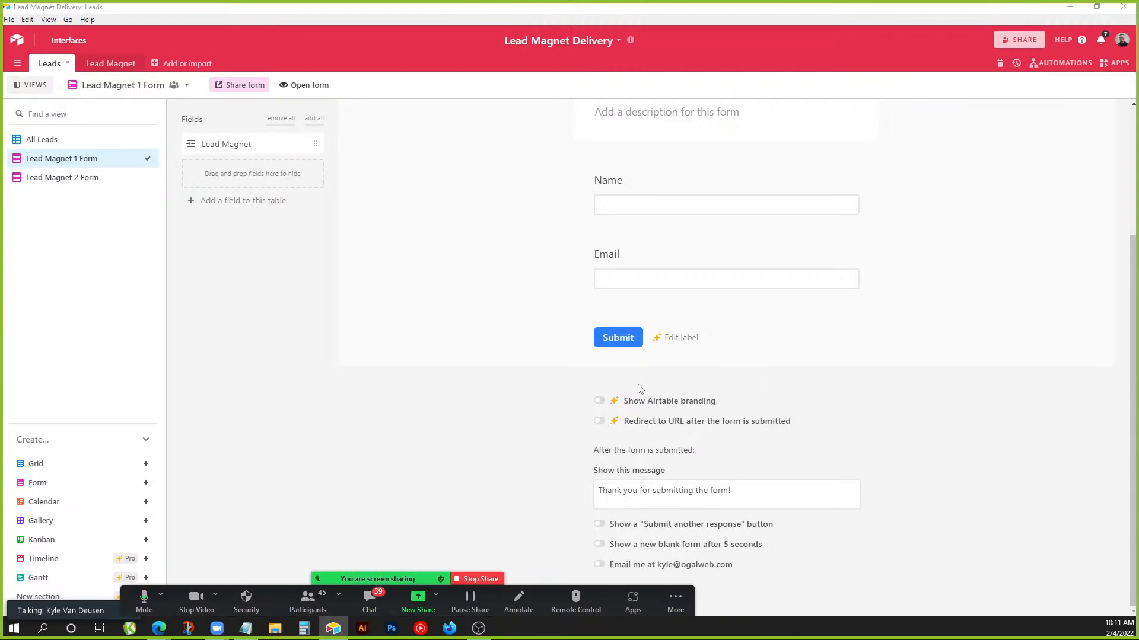
scroll(638, 386, "up", 1)
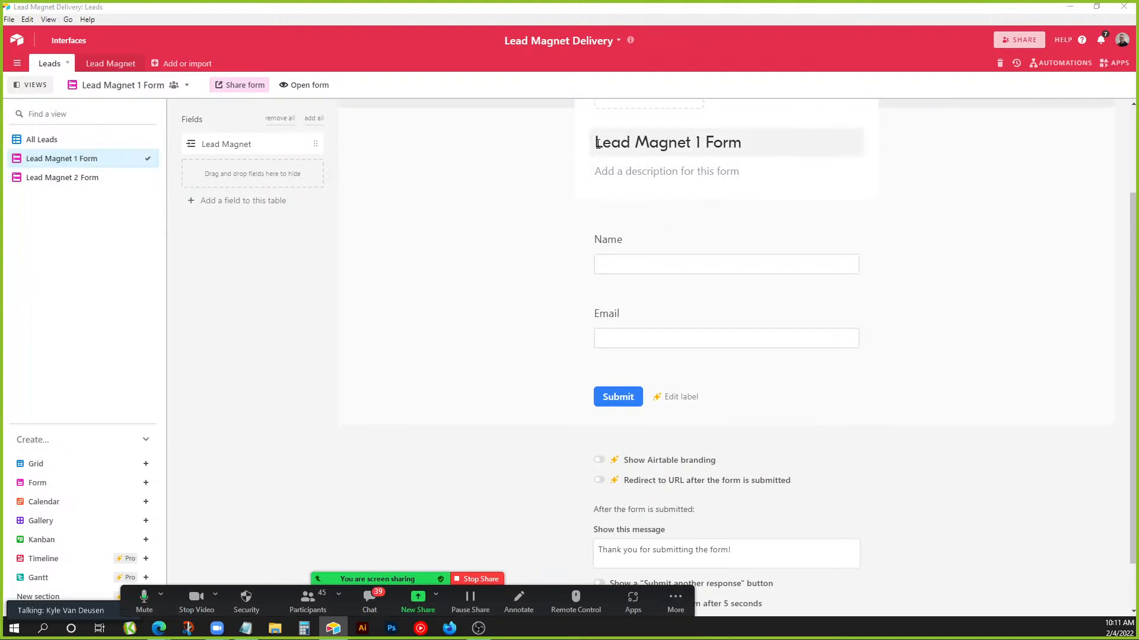
left_click_drag(677, 143, 635, 145)
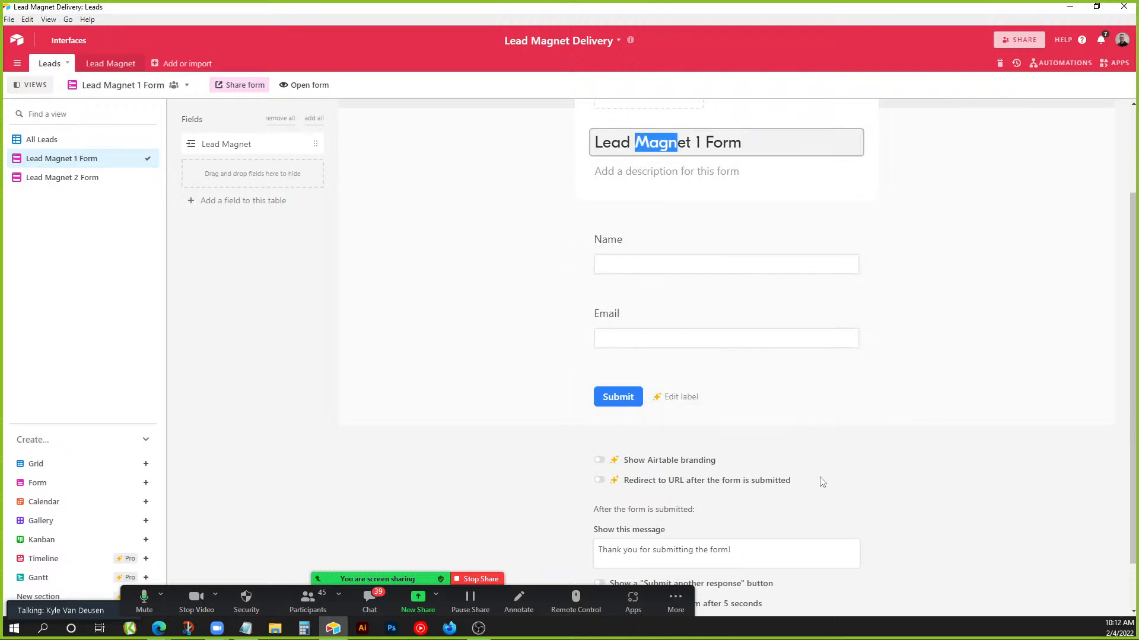
scroll(810, 468, "down", 1)
left_click_drag(739, 506, 581, 496)
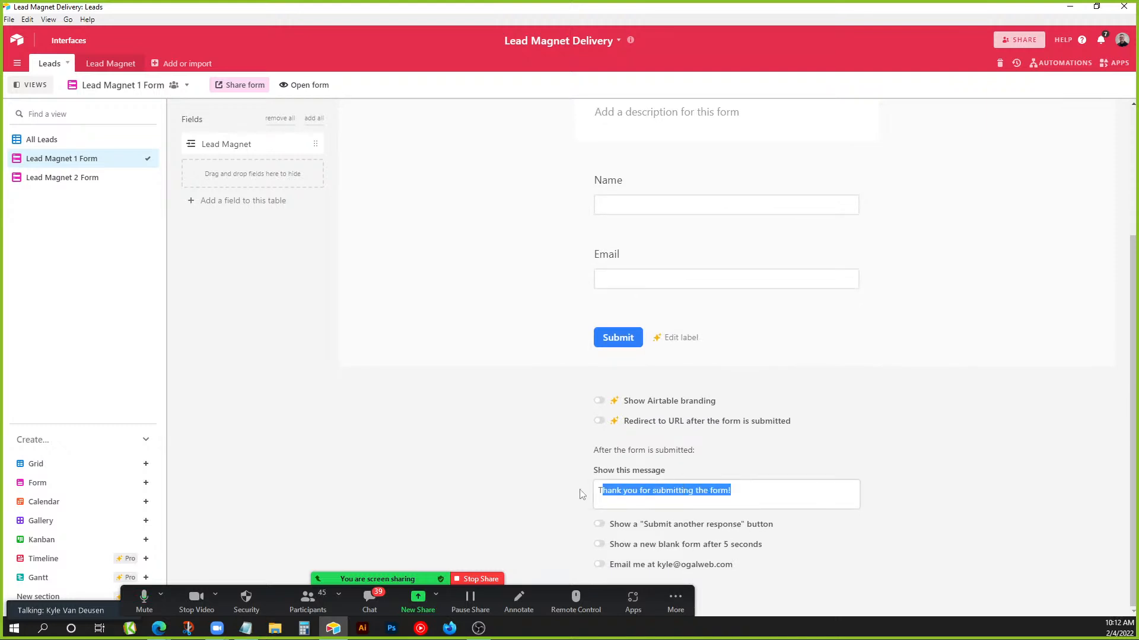
left_click(692, 490)
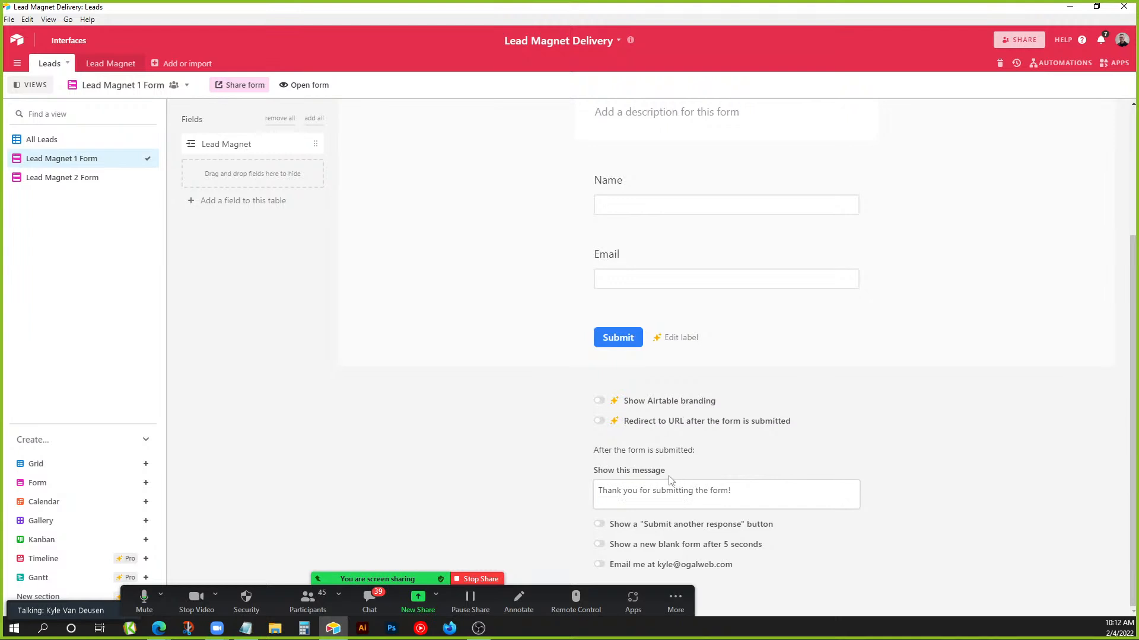
left_click(89, 177)
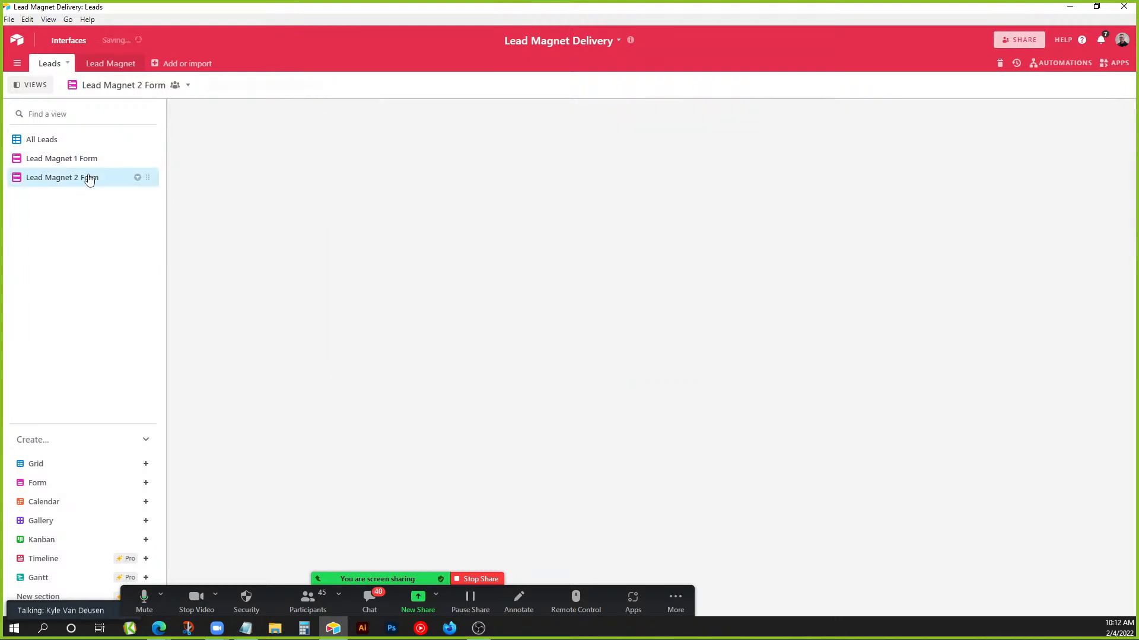
scroll(972, 397, "down", 2)
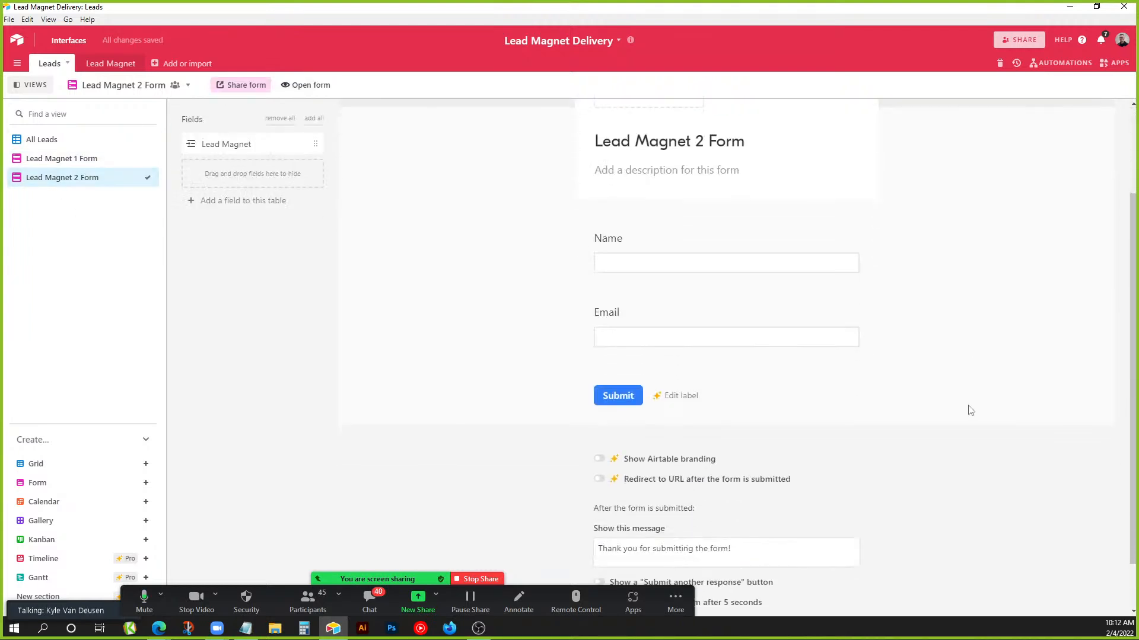
scroll(650, 218, "up", 2)
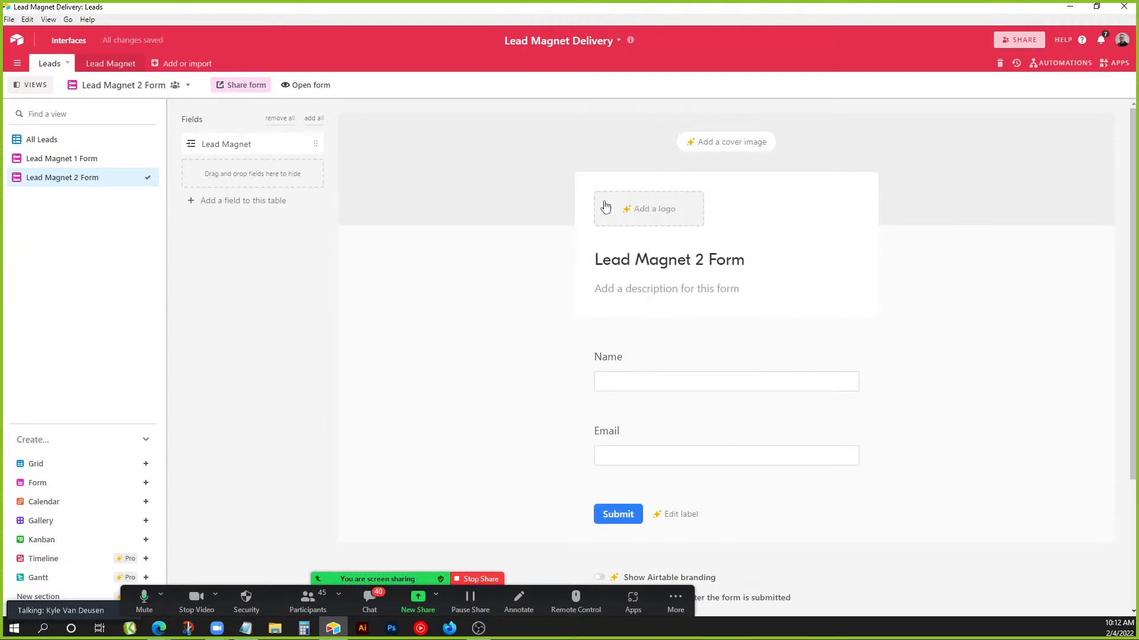
left_click(107, 142)
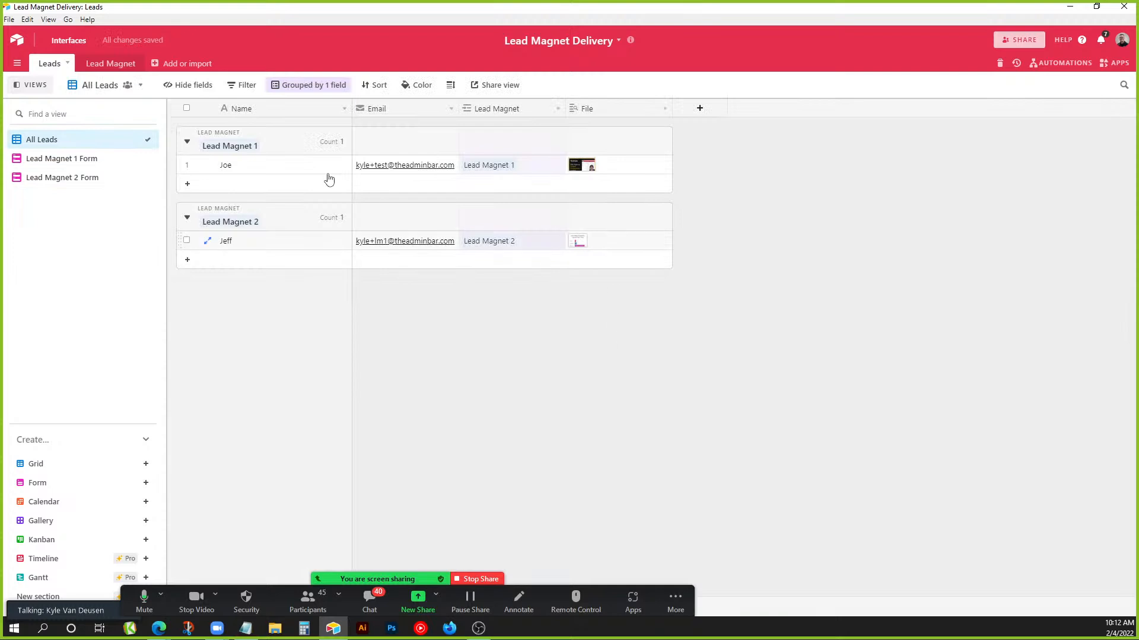
left_click(261, 172)
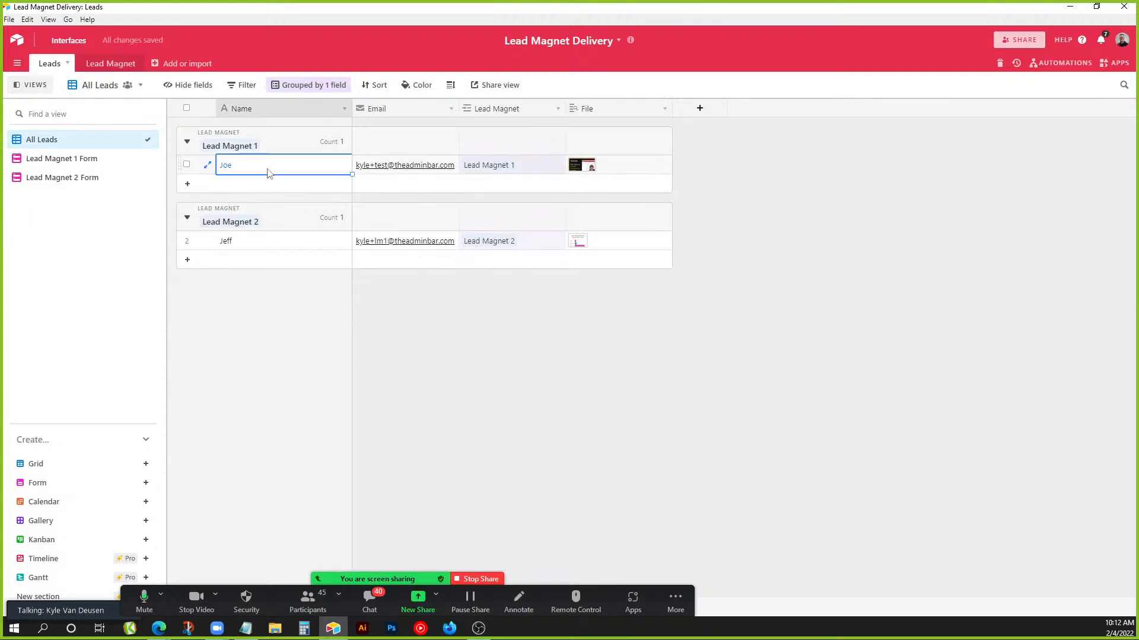
left_click(419, 176)
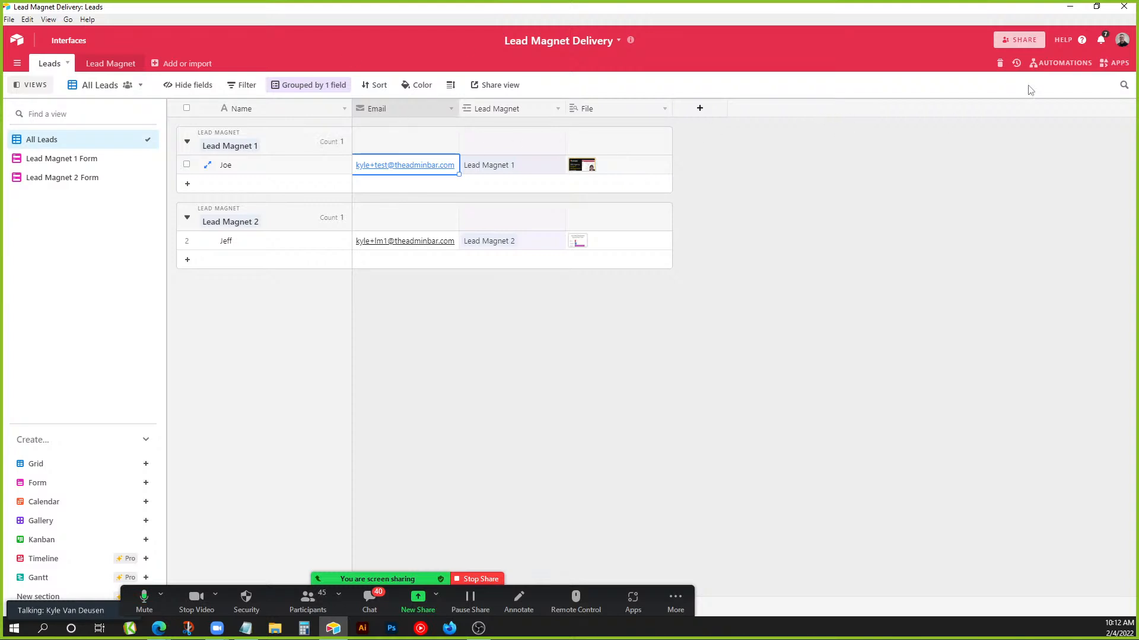
left_click(1059, 65)
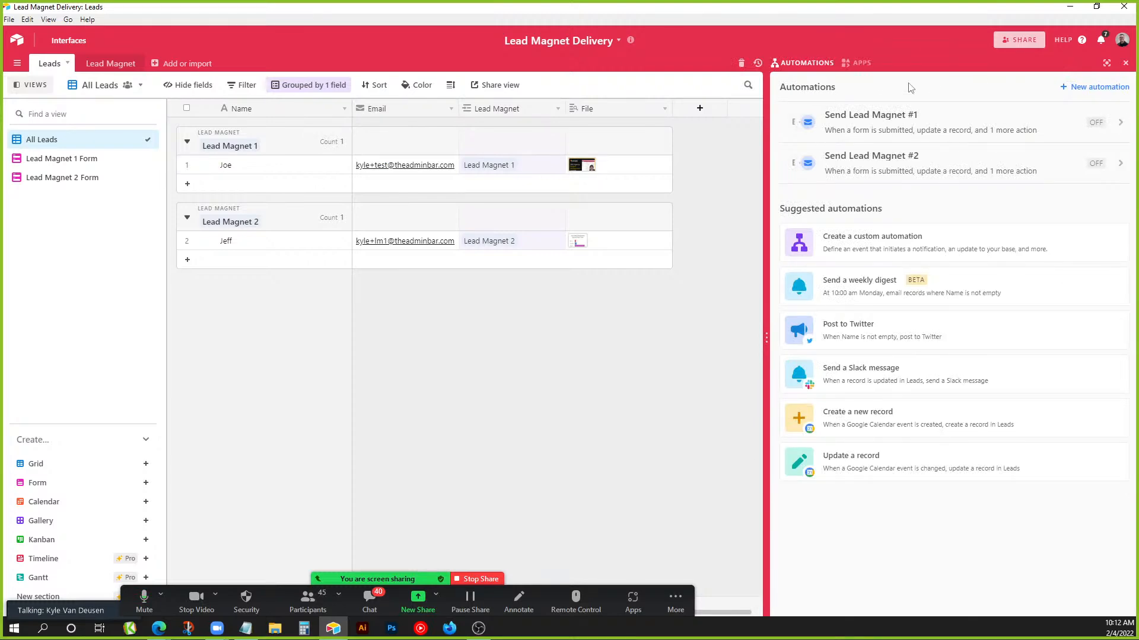
left_click(890, 123)
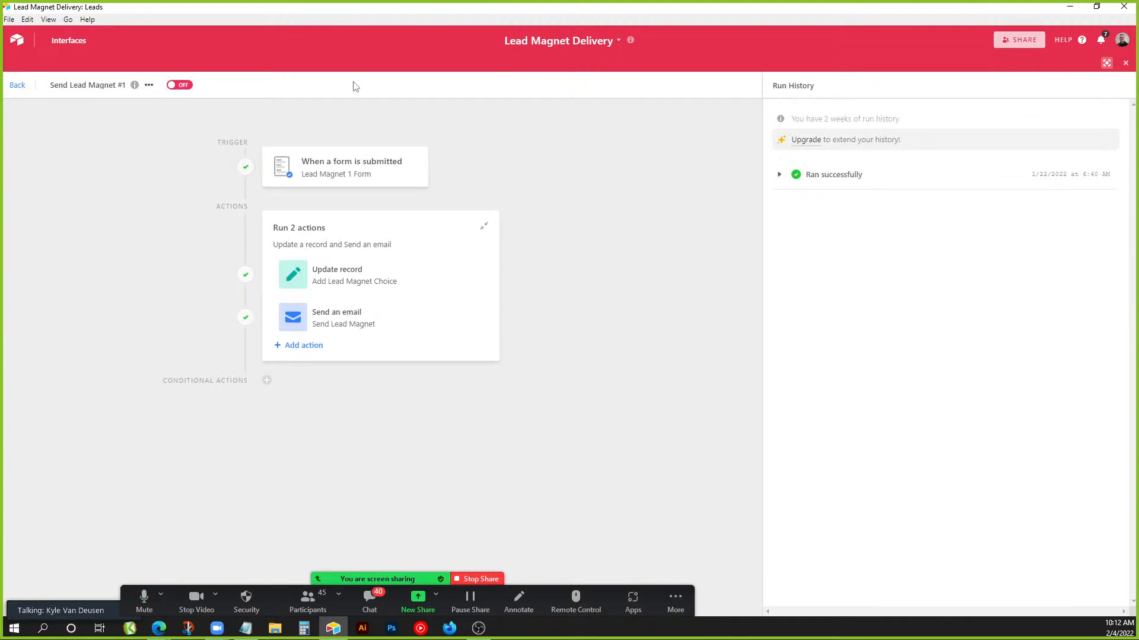
left_click(346, 164)
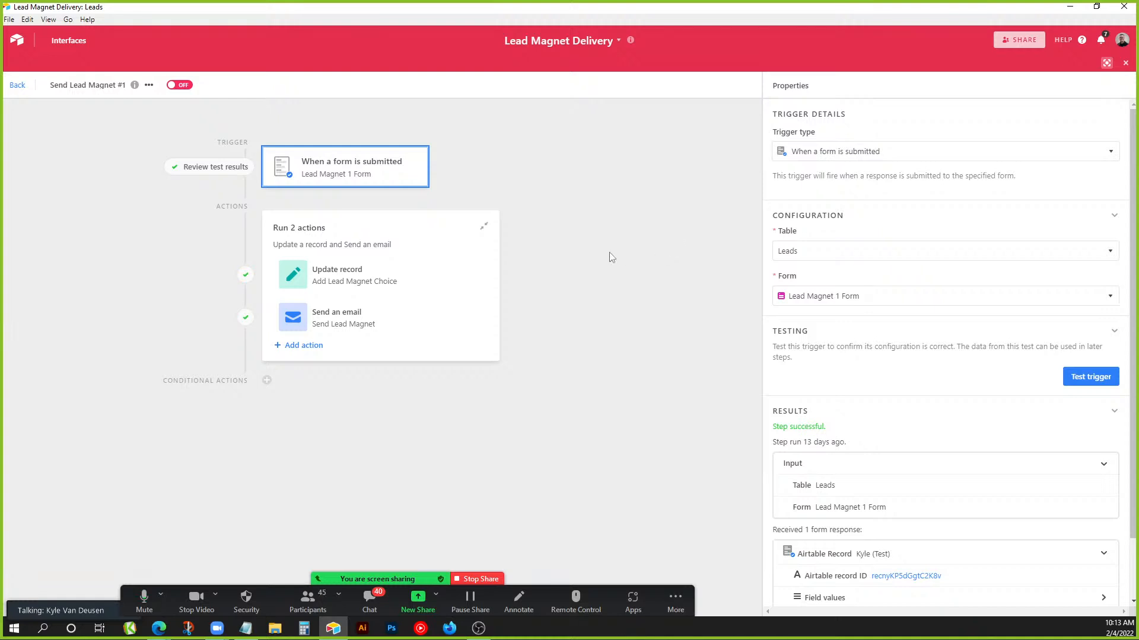
left_click(425, 280)
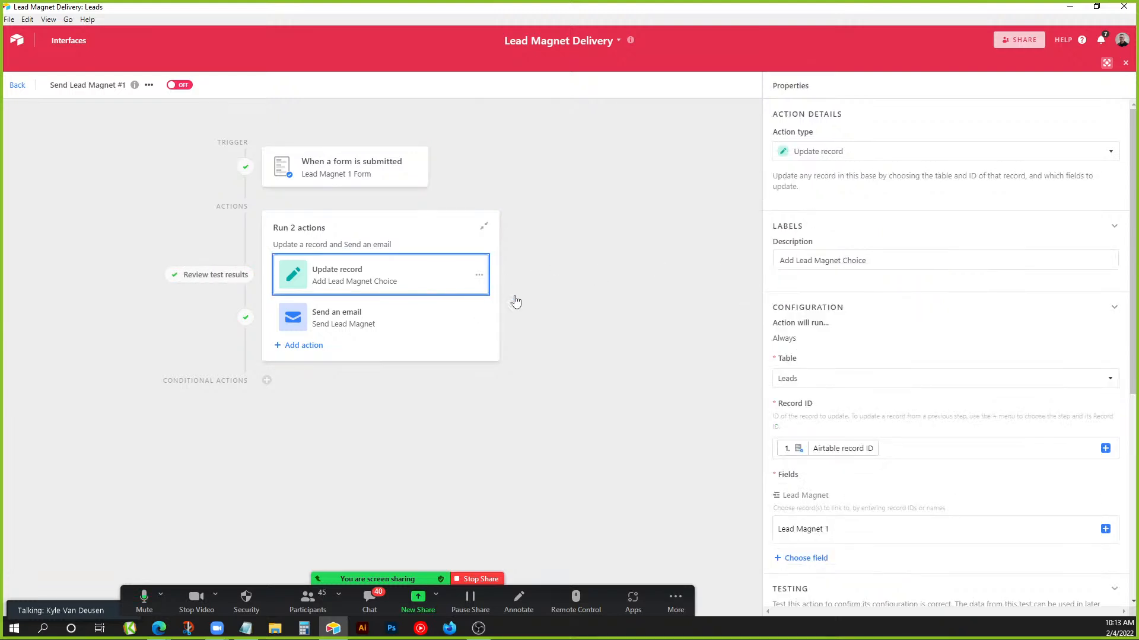
scroll(829, 347, "down", 1)
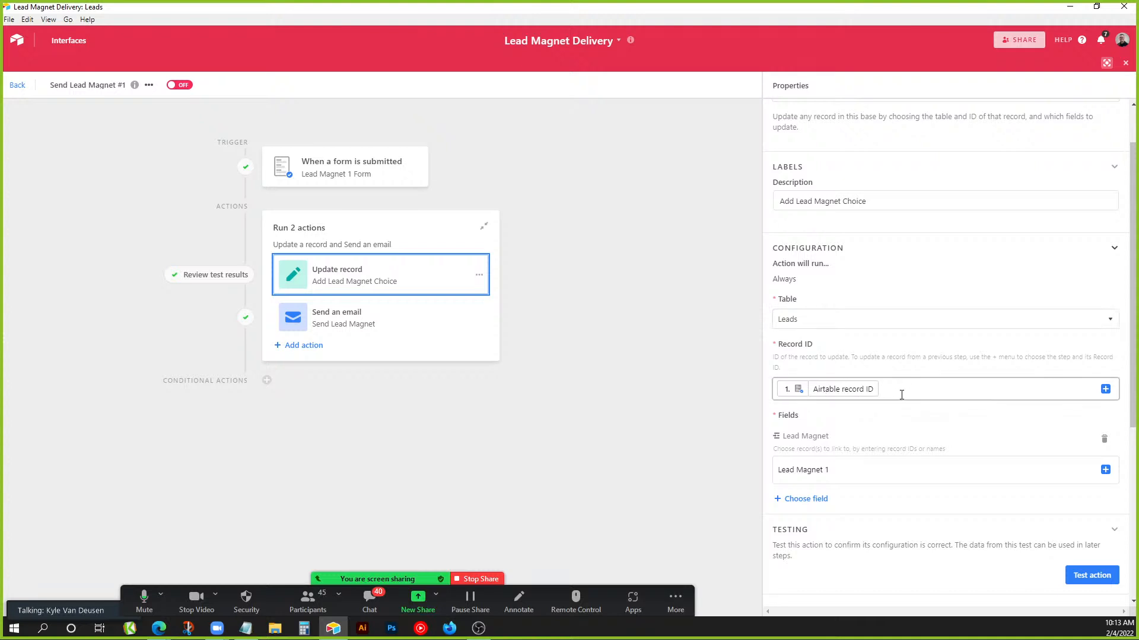
scroll(907, 391, "down", 1)
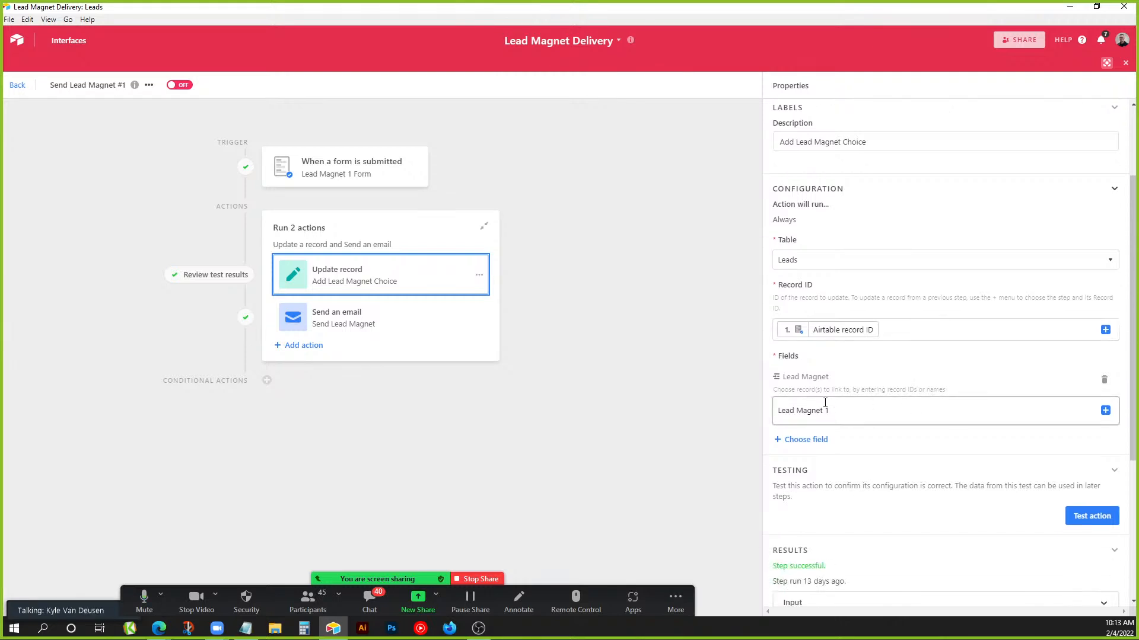
left_click_drag(795, 378, 829, 378)
left_click(813, 384)
left_click_drag(779, 412, 836, 411)
left_click(839, 410)
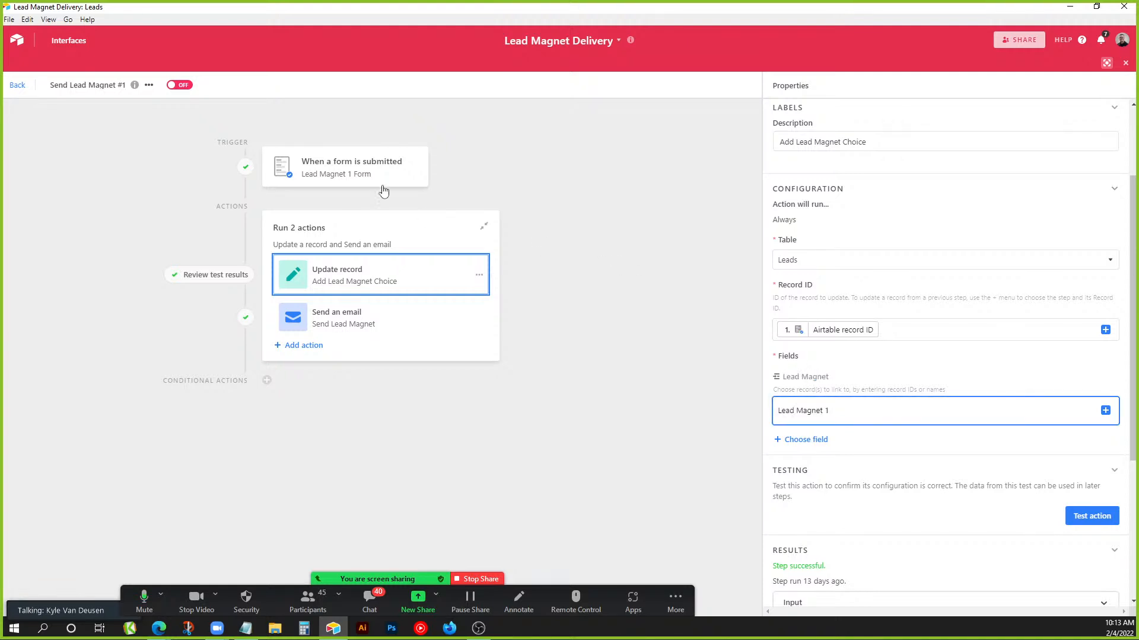
mouse_move(824, 410)
left_mouse_down()
mouse_move(774, 411)
mouse_move(833, 410)
left_mouse_up()
Add a blank lead record under Joe, delete it, and reopen the Send Lead Magnet #1 automation.
left_click(18, 85)
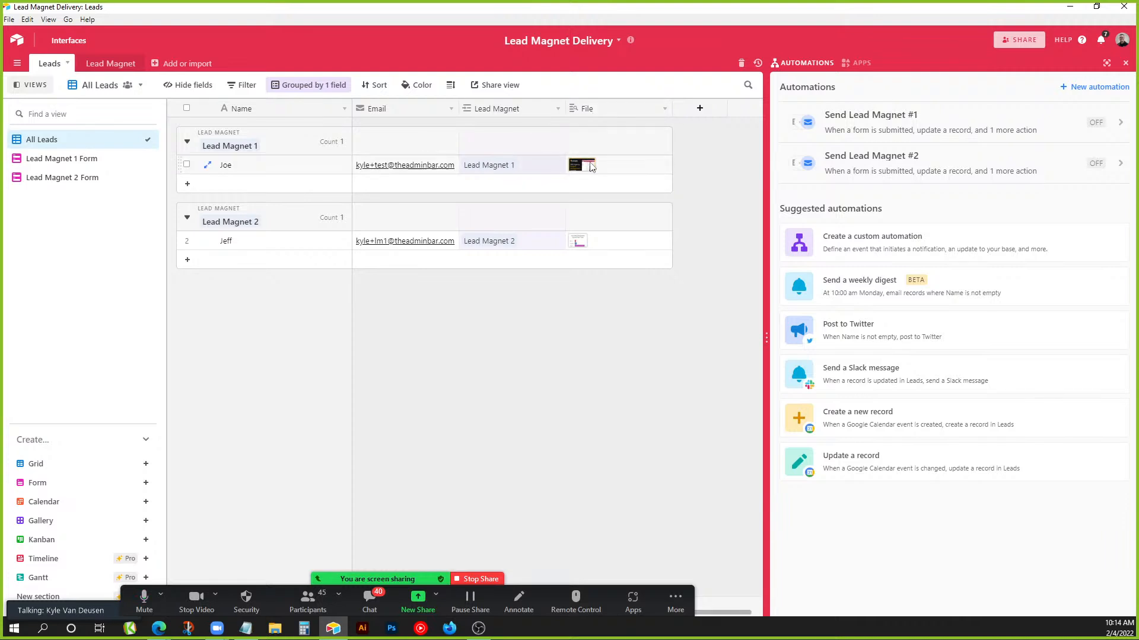
left_click(498, 185)
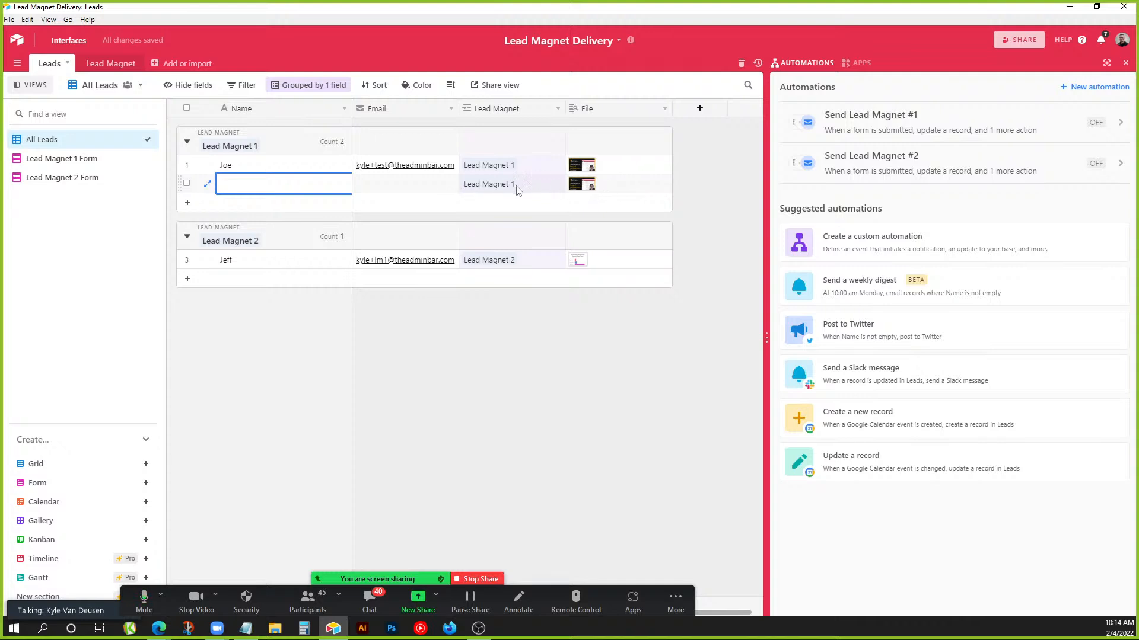
right_click(432, 188)
left_click(457, 311)
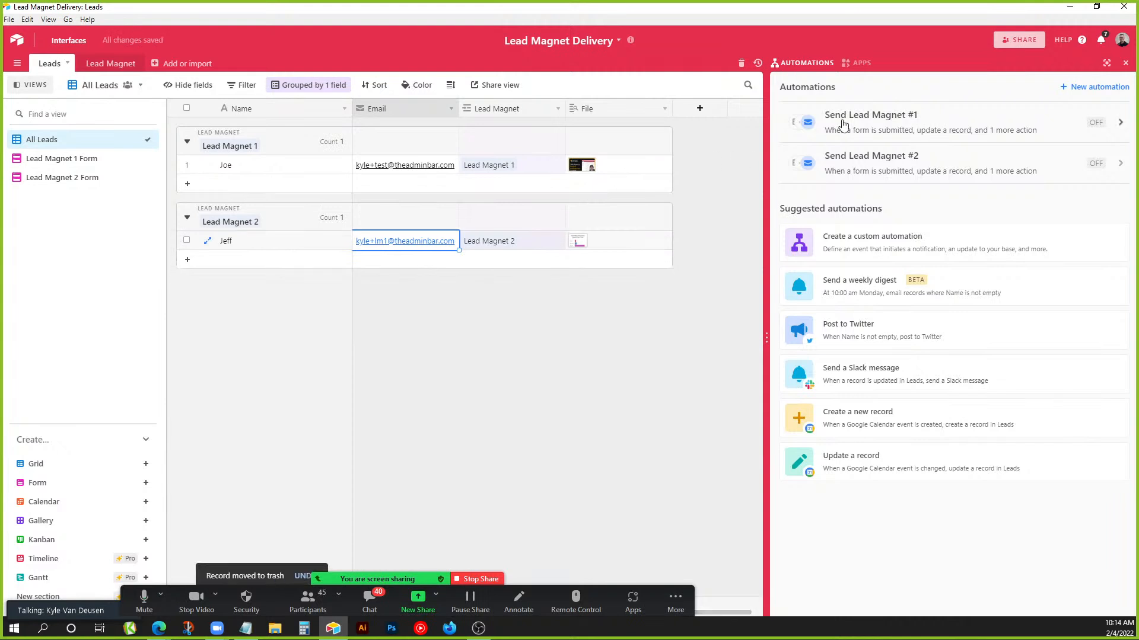
left_click(843, 122)
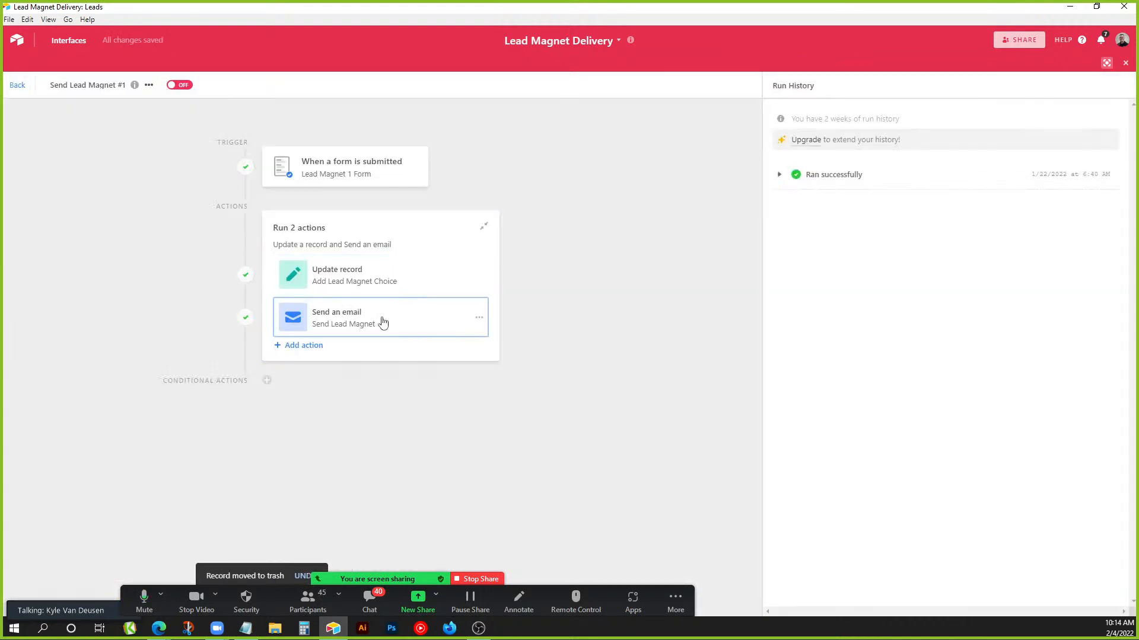
Inspect the Send an email step's settings down to its Results section.
left_click(423, 314)
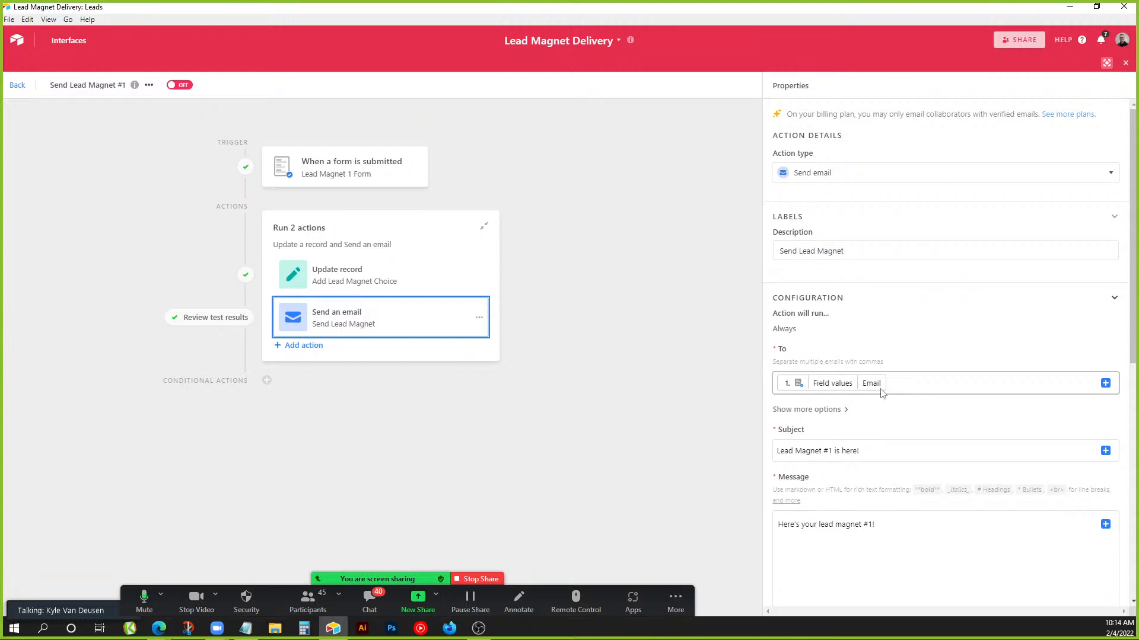
scroll(885, 391, "down", 2)
left_click_drag(861, 333, 764, 336)
left_click(798, 333)
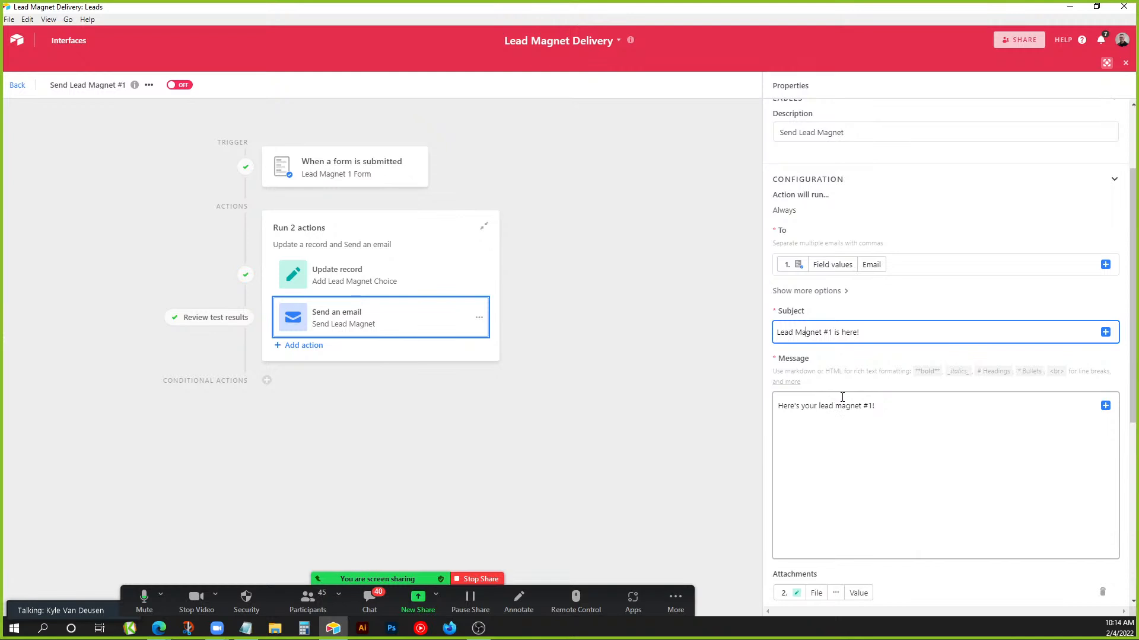
scroll(887, 404, "down", 2)
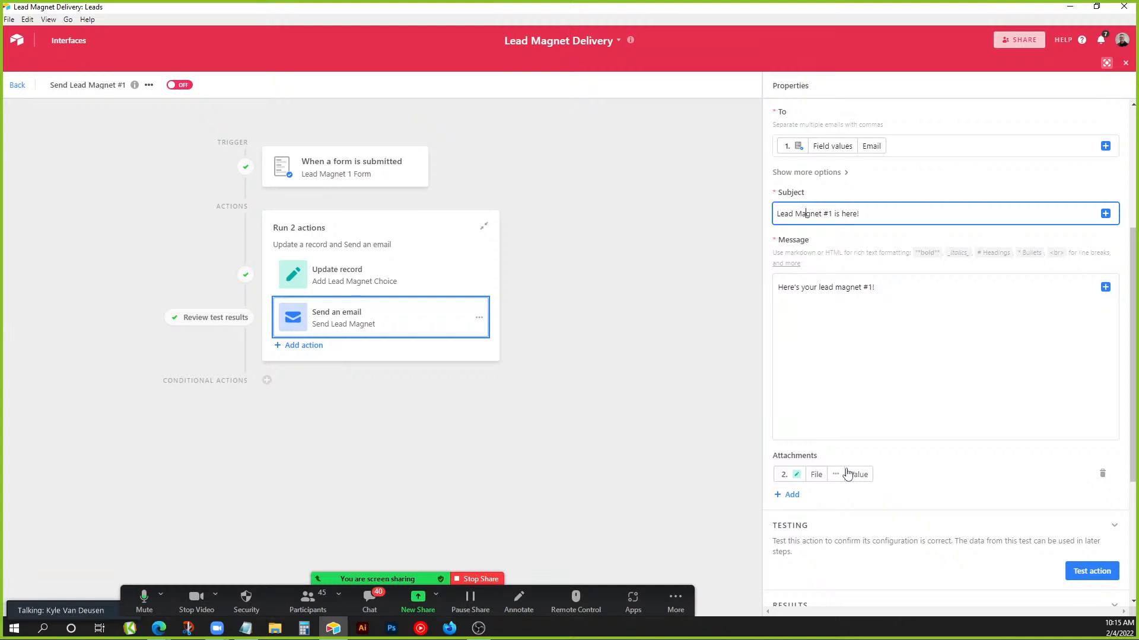
scroll(936, 492, "down", 2)
scroll(1020, 447, "down", 2)
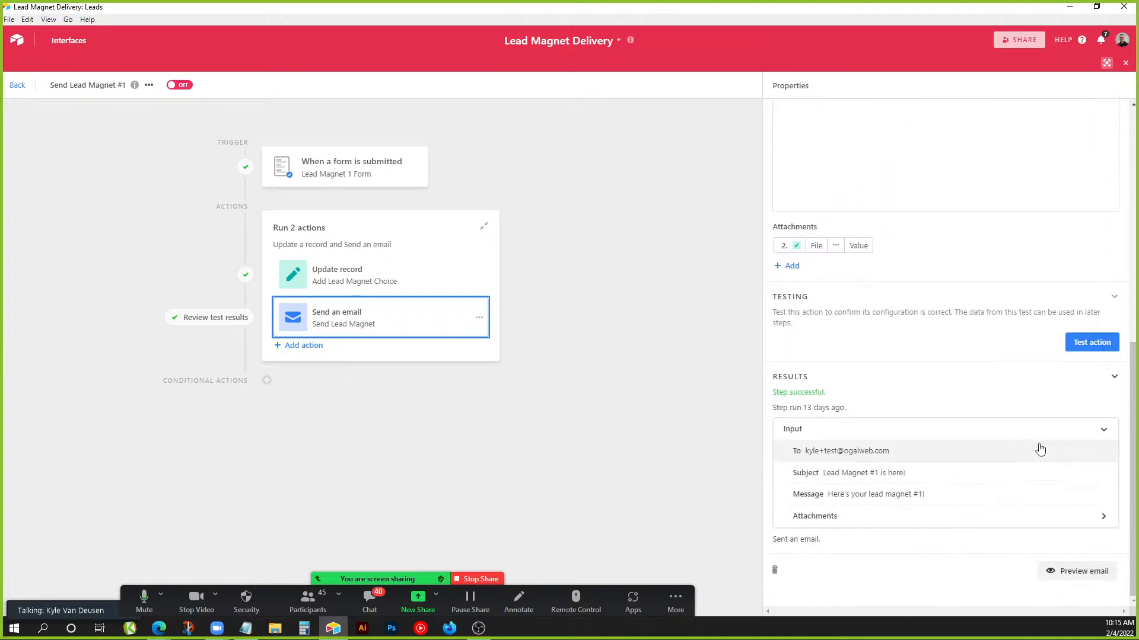
Preview the sent email's recipient, subject and attachment, then close it and return to the Leads grid.
left_click(1071, 575)
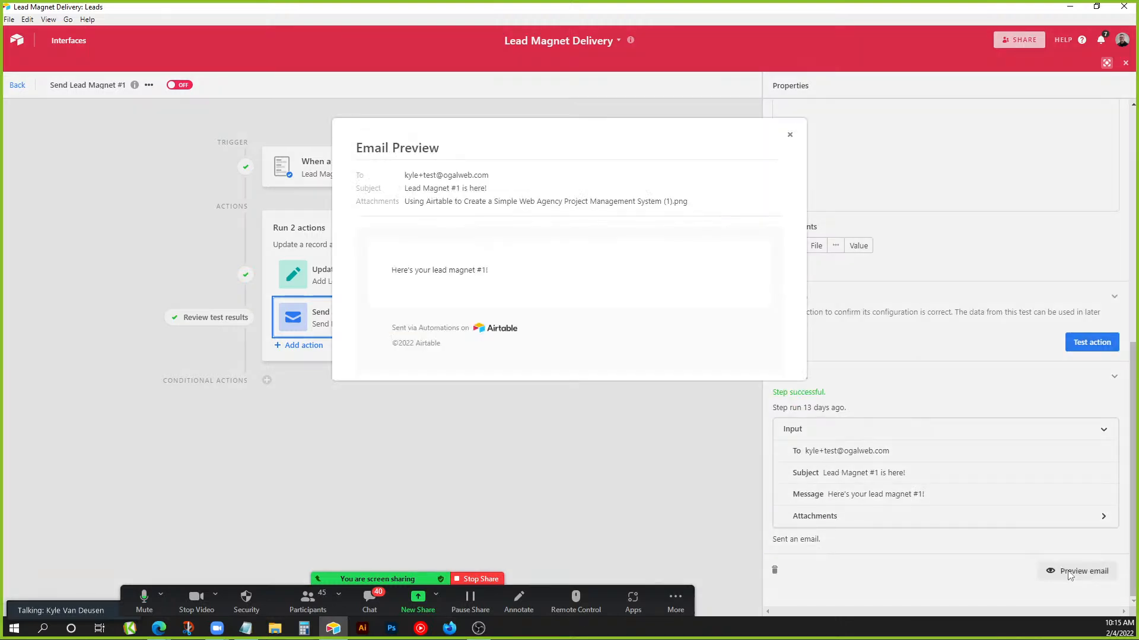
triple_click(518, 177)
left_click_drag(416, 188, 507, 189)
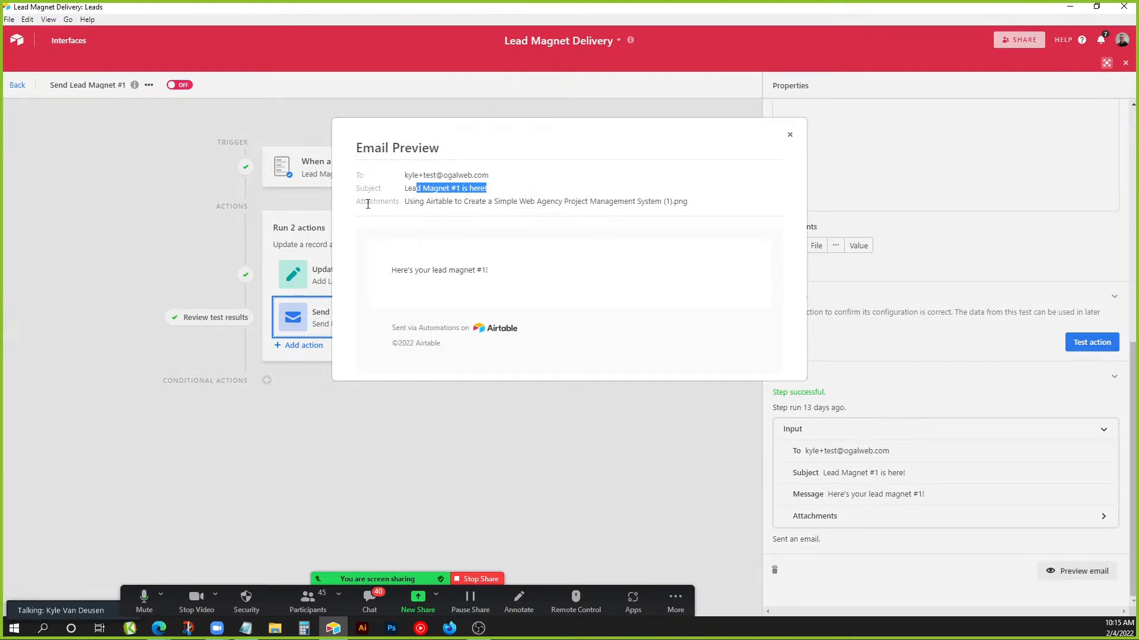
left_click_drag(360, 204, 697, 210)
left_click(609, 209)
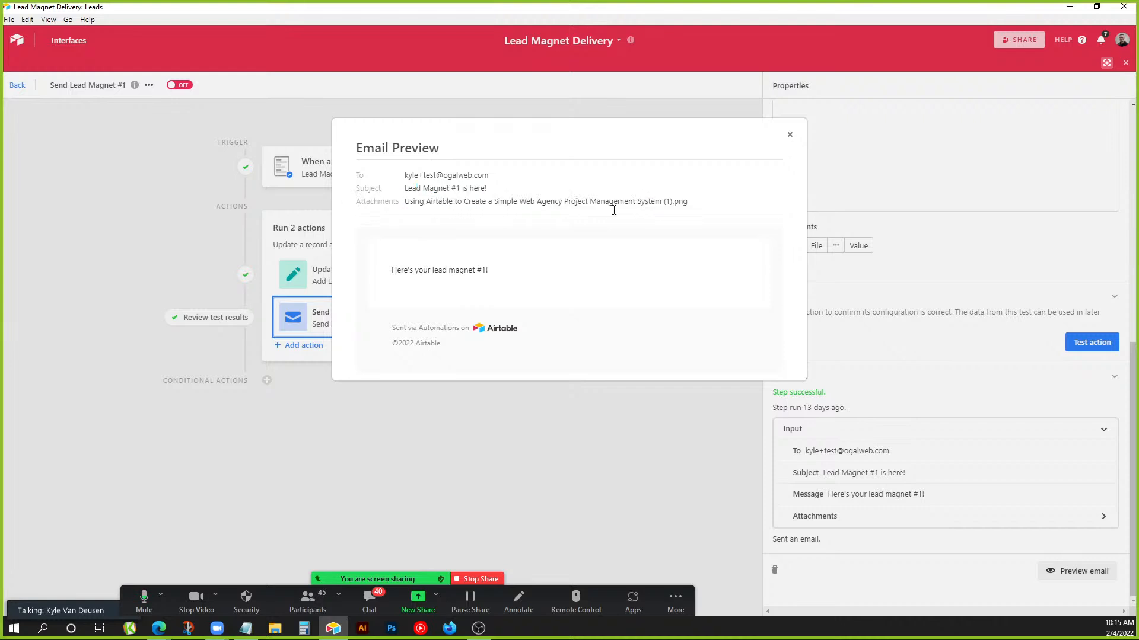
left_click(789, 134)
left_click(1125, 63)
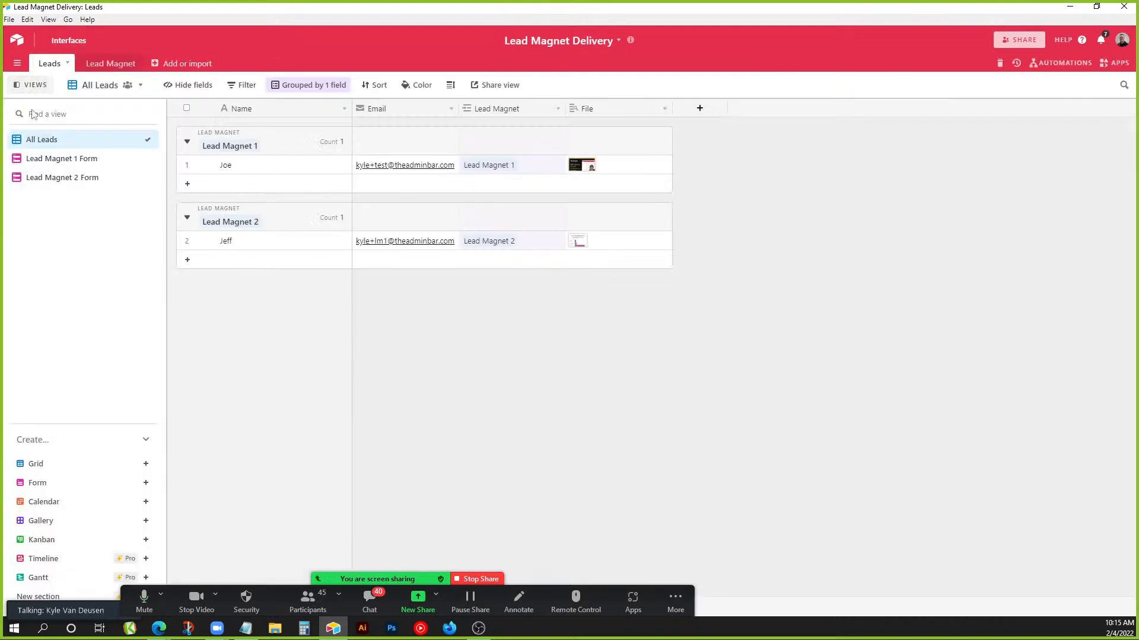
Submit a test lead named 'Demo' with an e-mail address via the Lead Magnet 1 Form, then view All Leads.
left_click(70, 159)
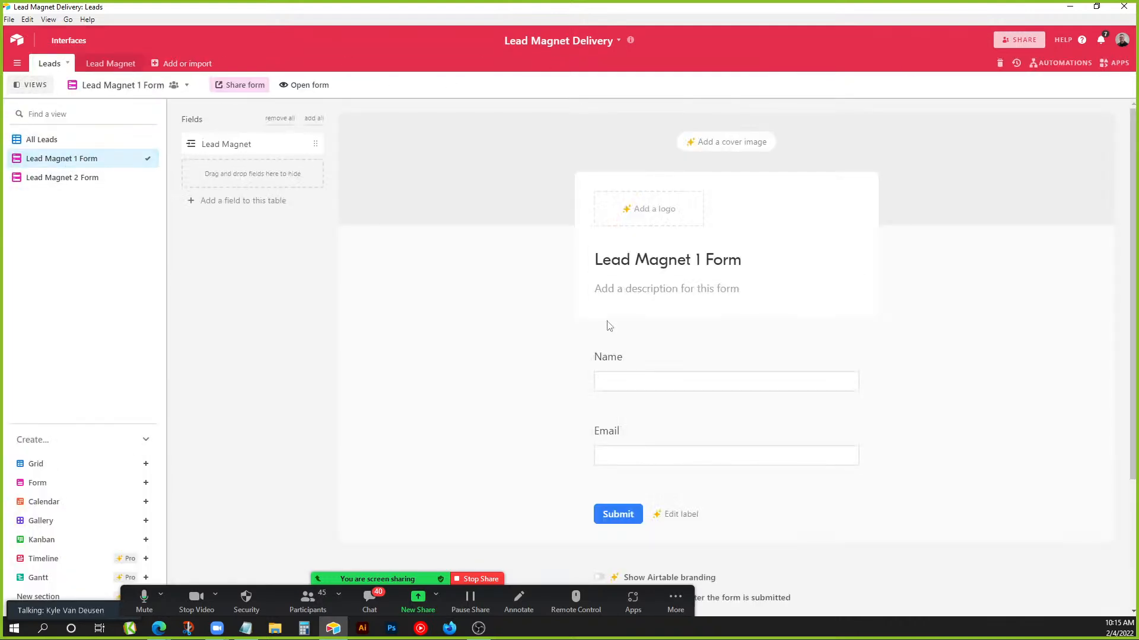
left_click(309, 86)
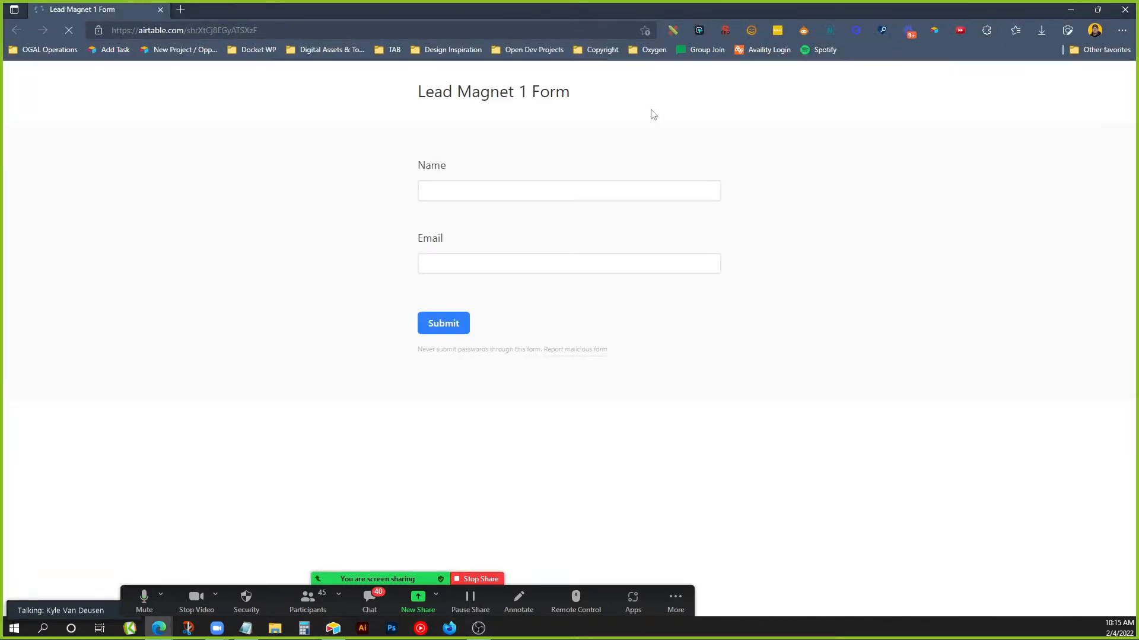
left_click(541, 185)
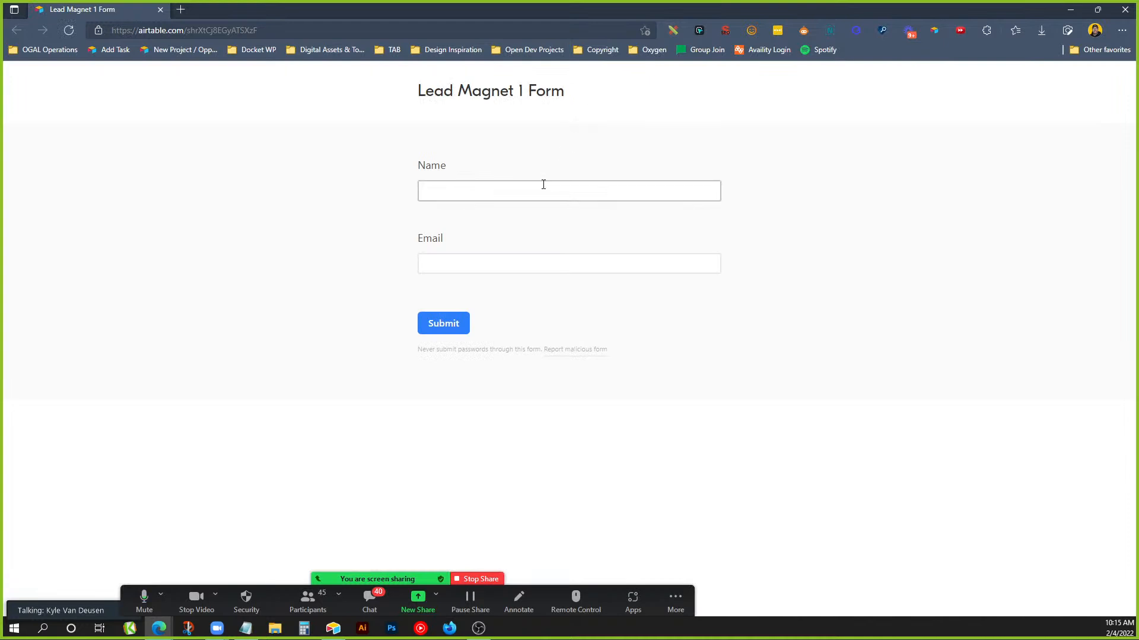
type("Demo")
key("Tab")
left_click(452, 325)
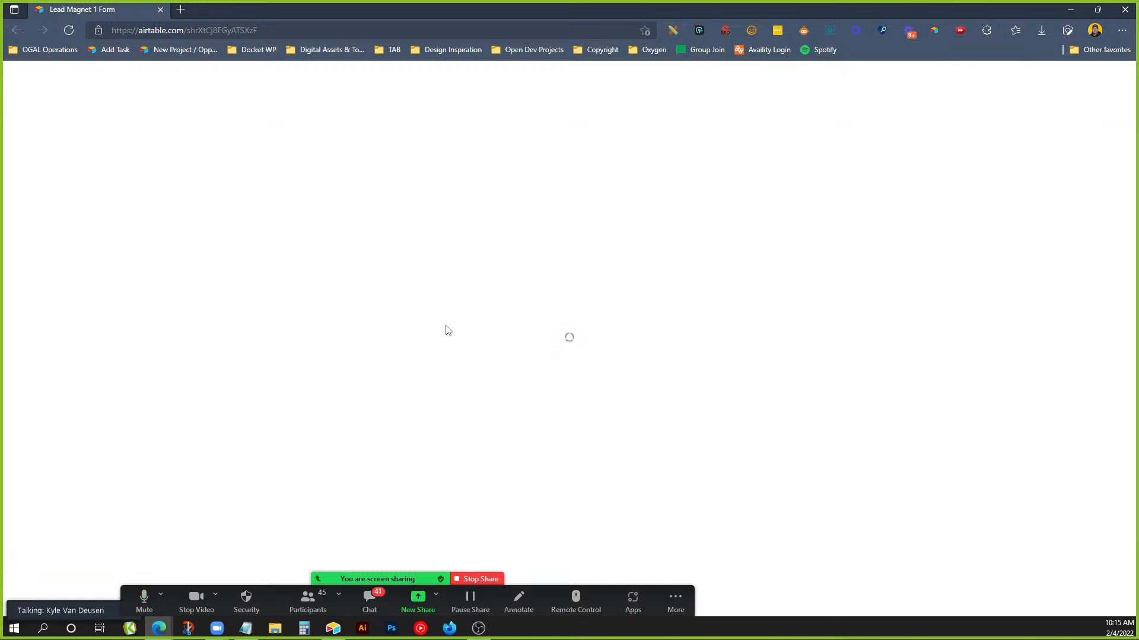
left_click(1069, 13)
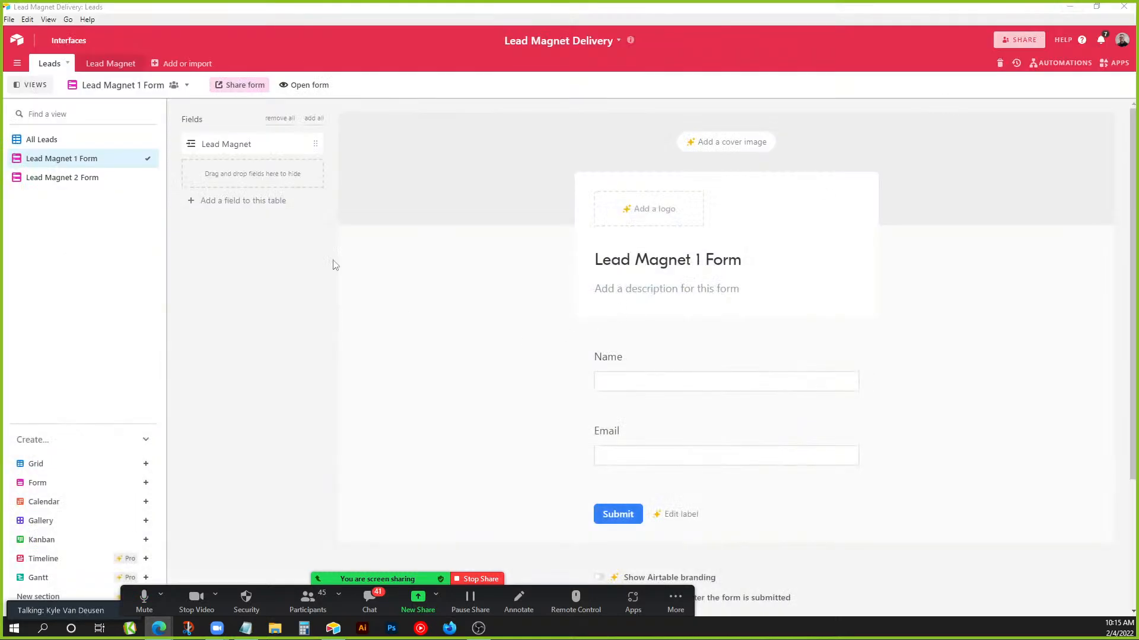
left_click(51, 140)
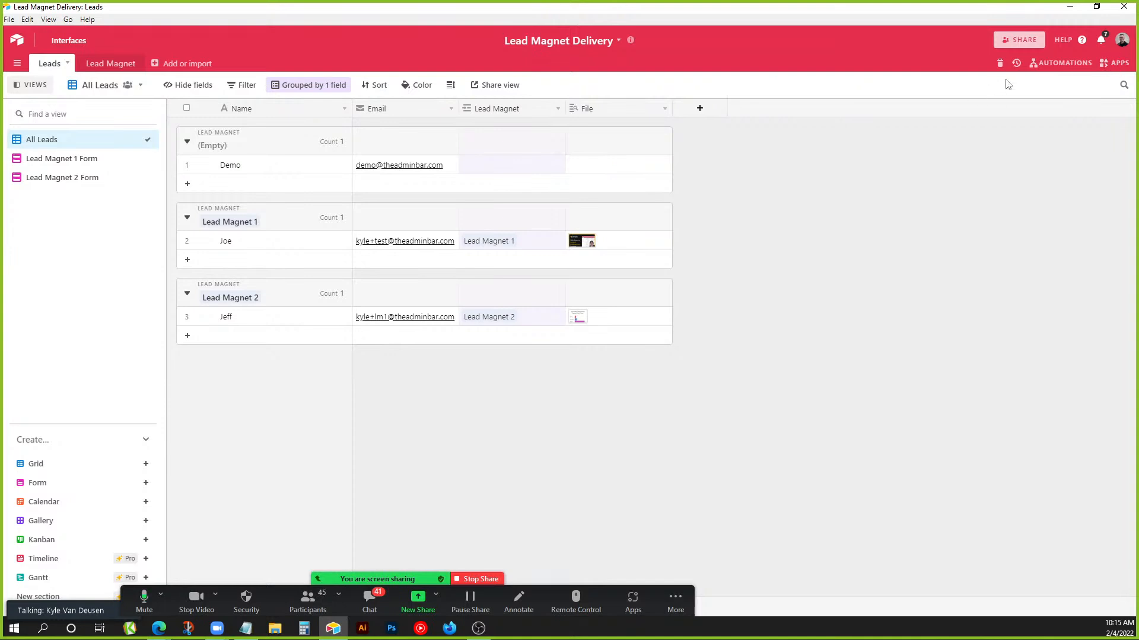
Turn on the Send Lead Magnet #1 automation and close the automations panel.
left_click(1047, 64)
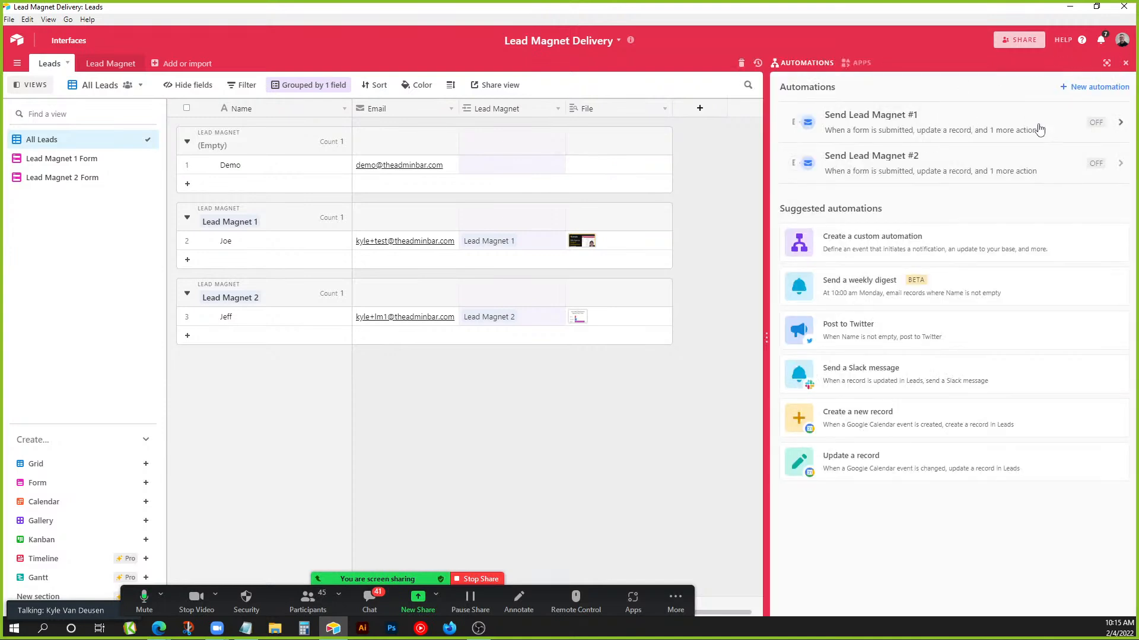
left_click(1004, 123)
left_click(175, 89)
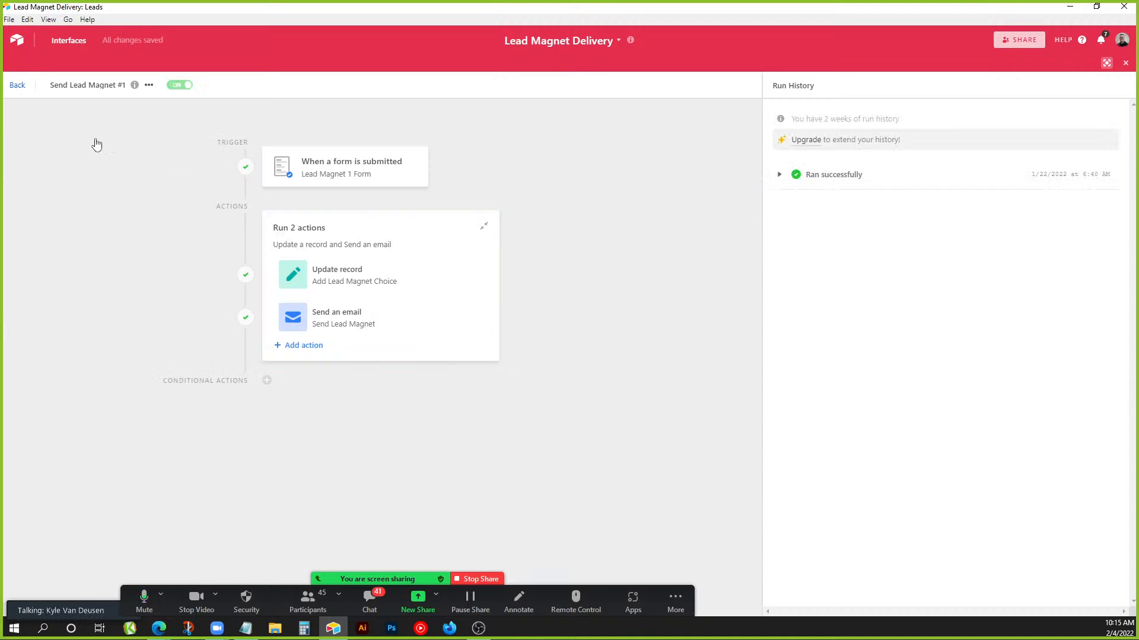
left_click(27, 99)
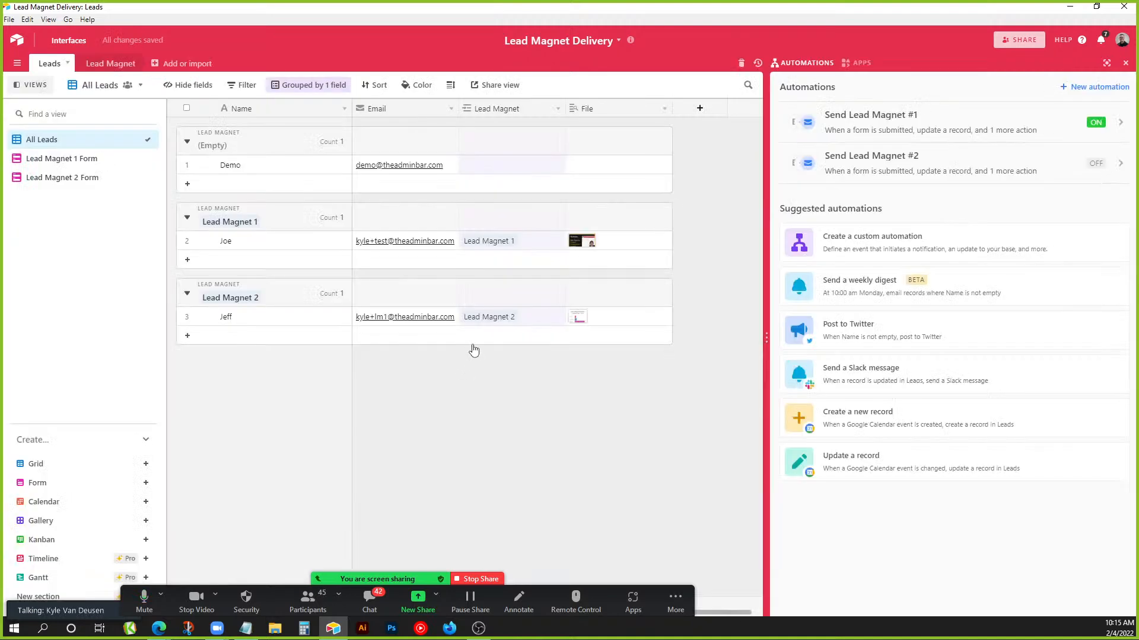
left_click(1125, 62)
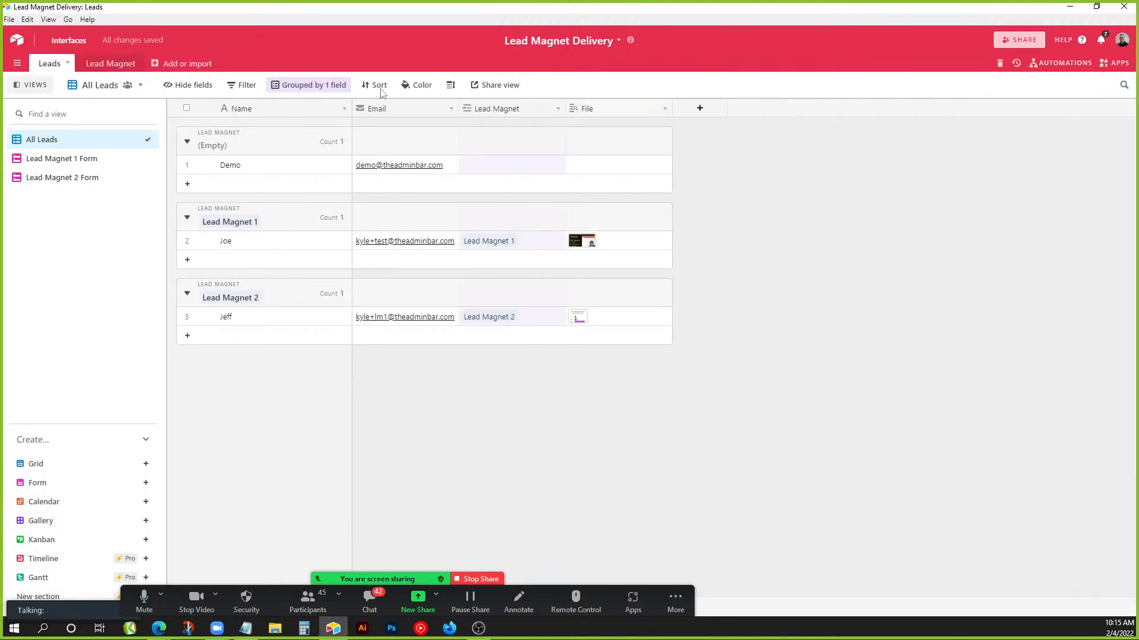
Submit test lead 'Demo 2' with an e-mail address via the Lead Magnet 1 Form, then view All Leads.
left_click(102, 157)
left_click(304, 85)
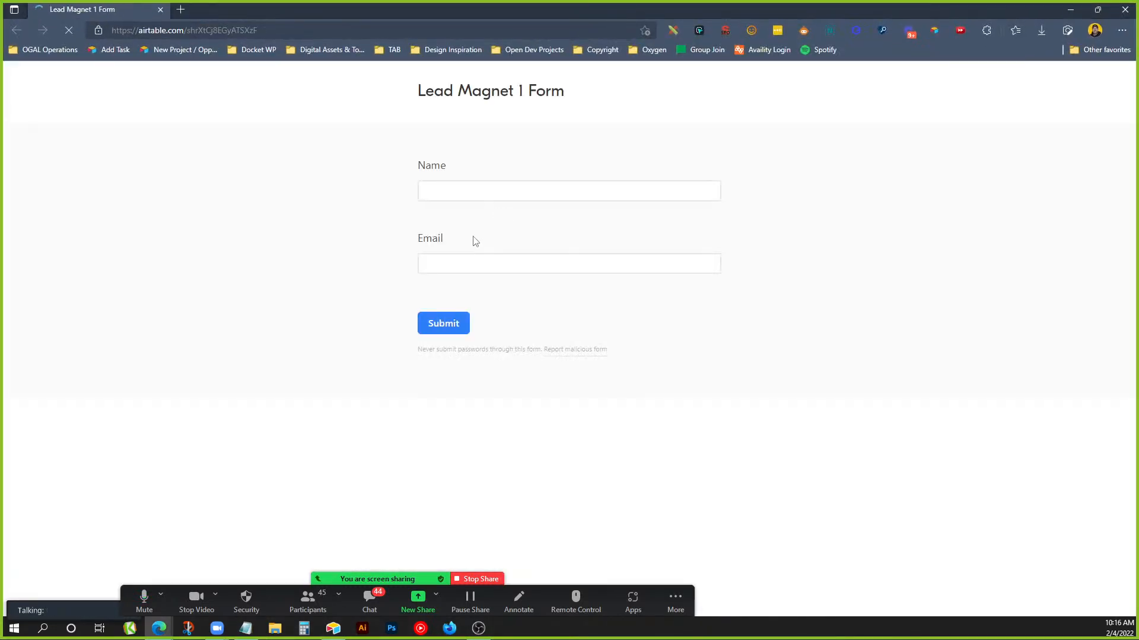
left_click(474, 189)
type("Demo")
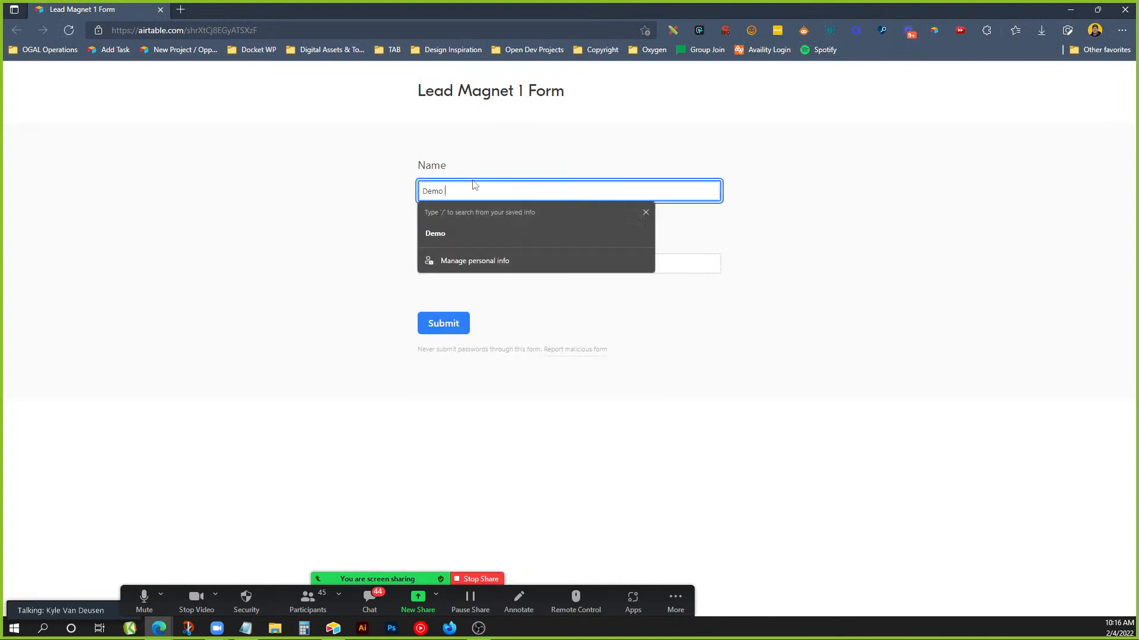
type(" 2")
key("Tab")
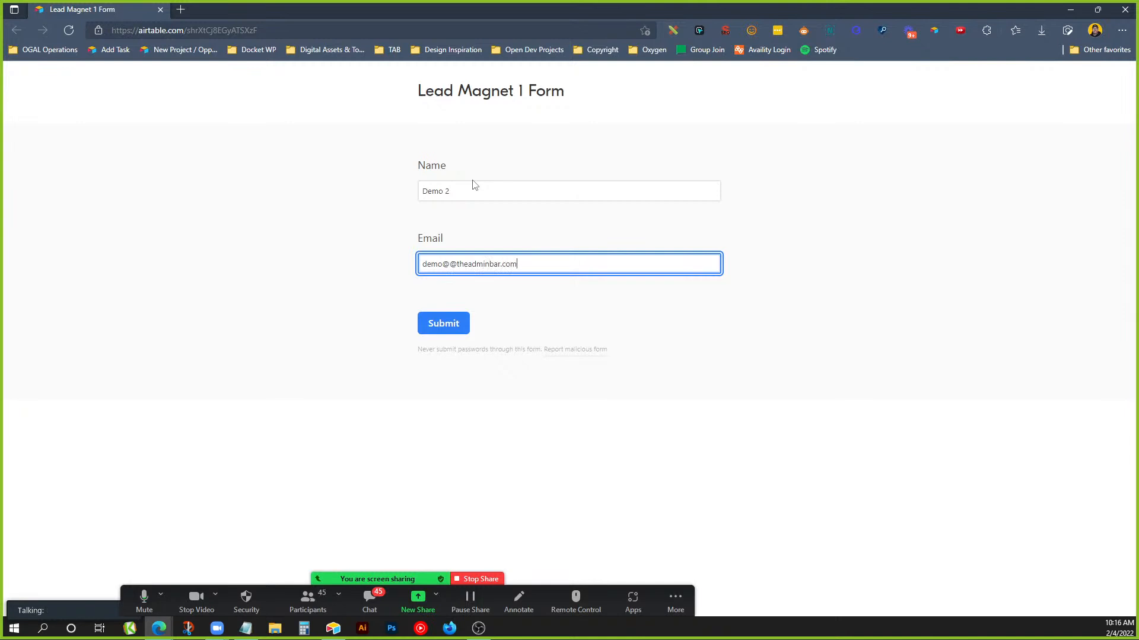
left_click(461, 323)
left_click(1070, 10)
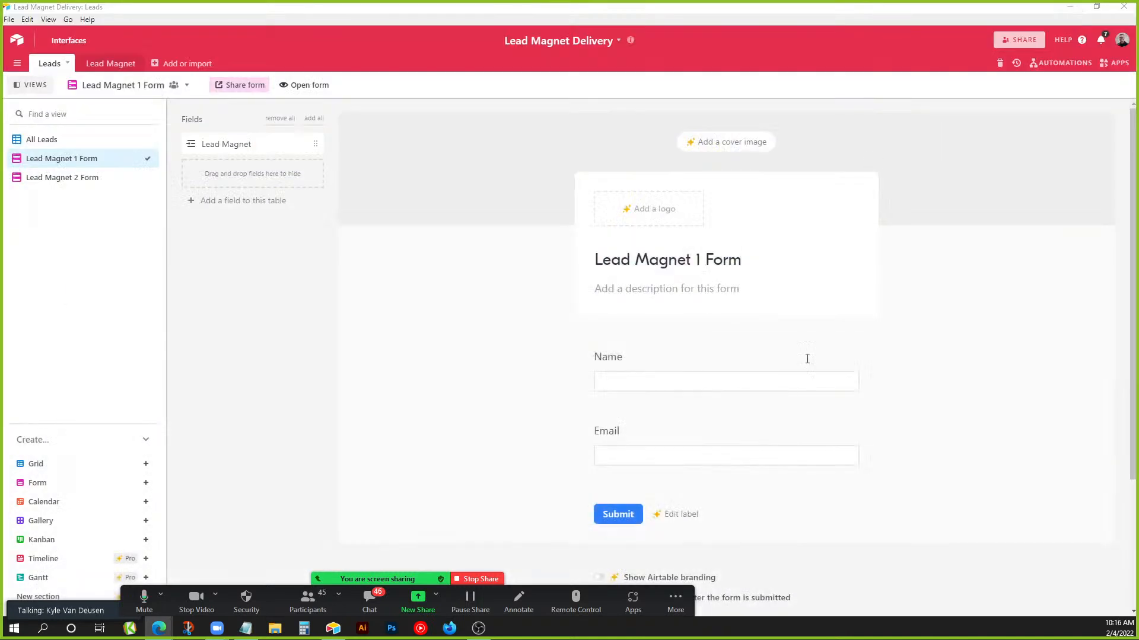
left_click(95, 145)
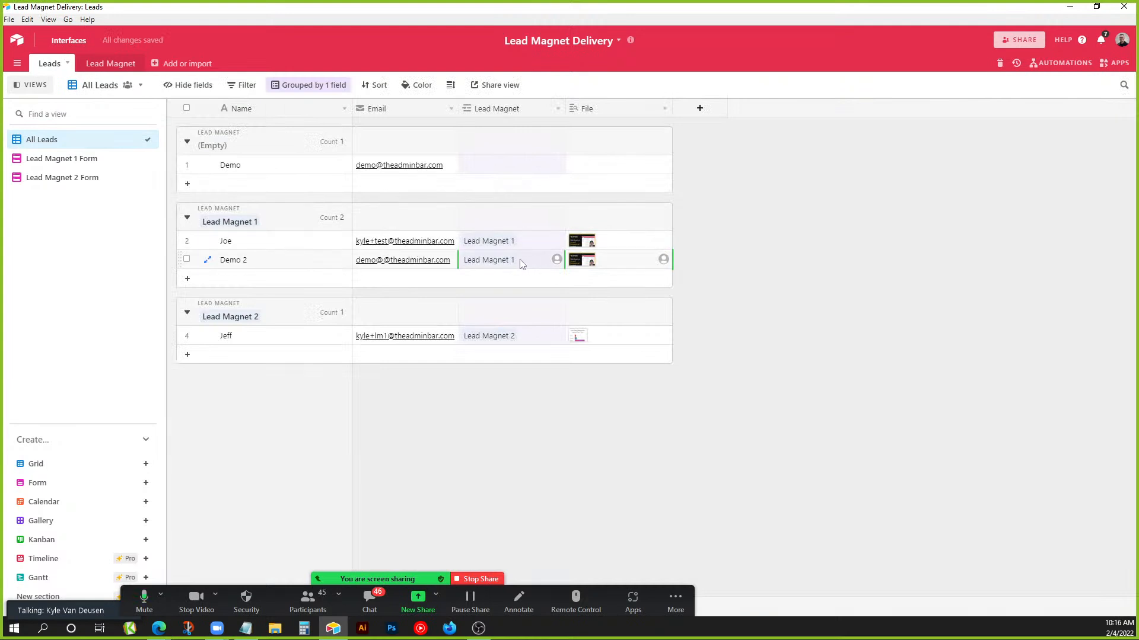
Inspect the image file attached to Demo 2, then return to the bases home page.
left_click(585, 267)
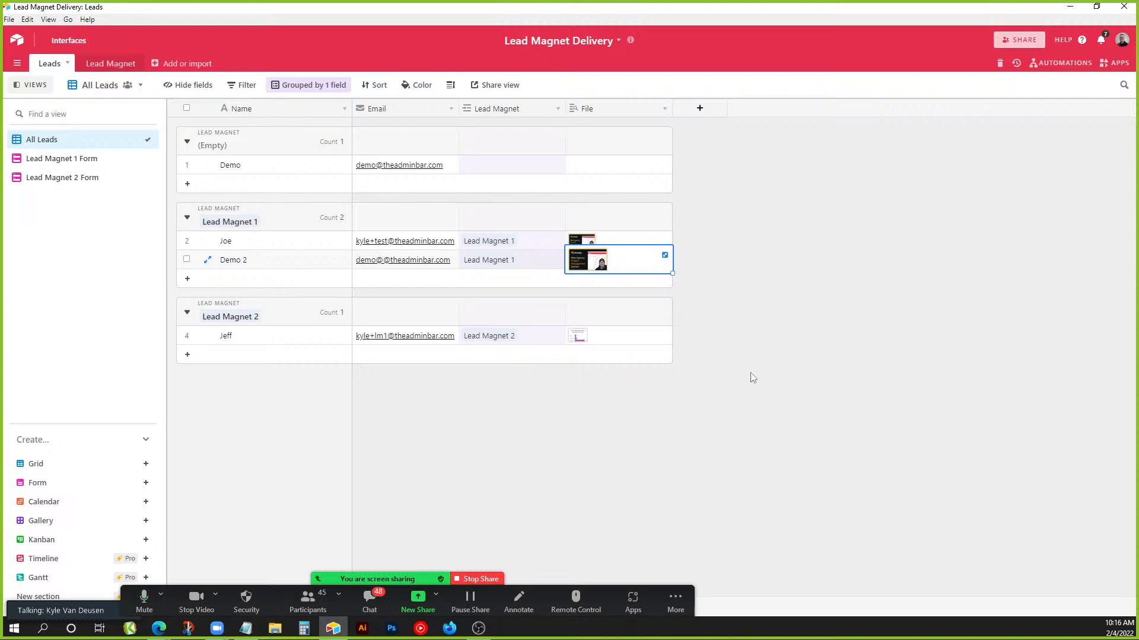
left_click(17, 40)
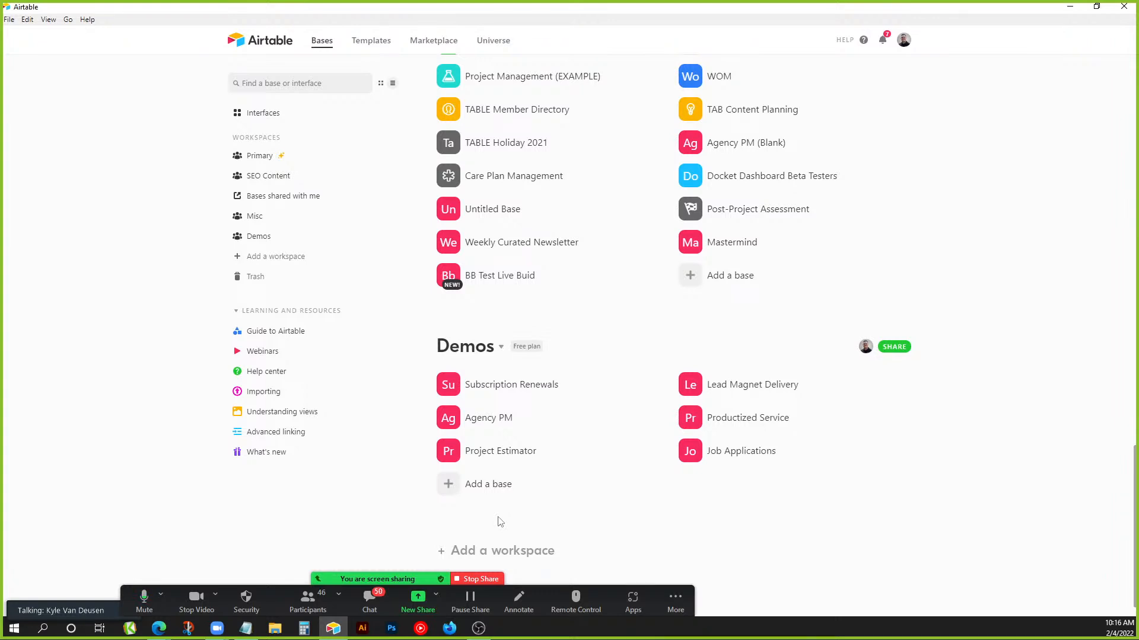
Switch back to Airtable and open the Agency PM base from the Demos workspace.
key("alt+Tab")
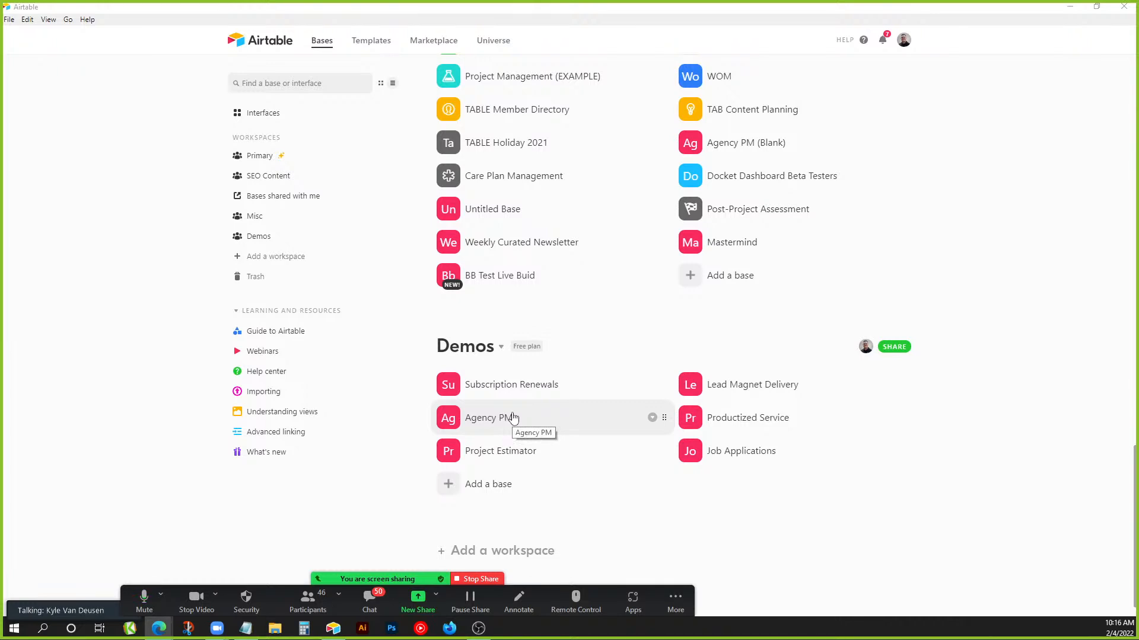
left_click(586, 428)
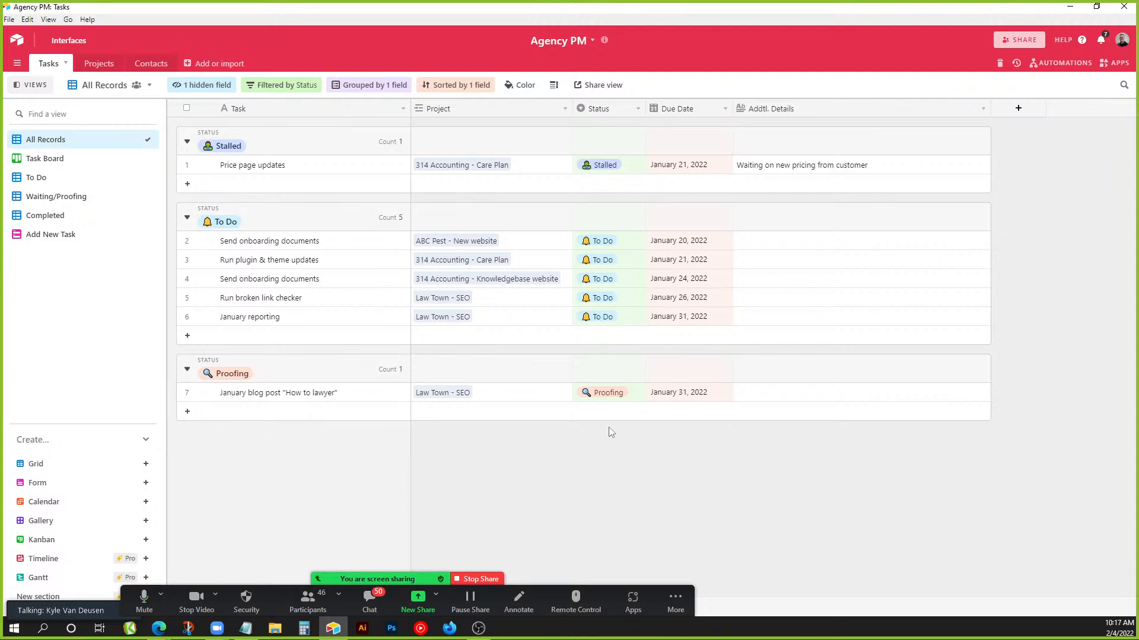
Show the Contacts table with its 5 contacts grouped by Lead Source.
left_click(148, 64)
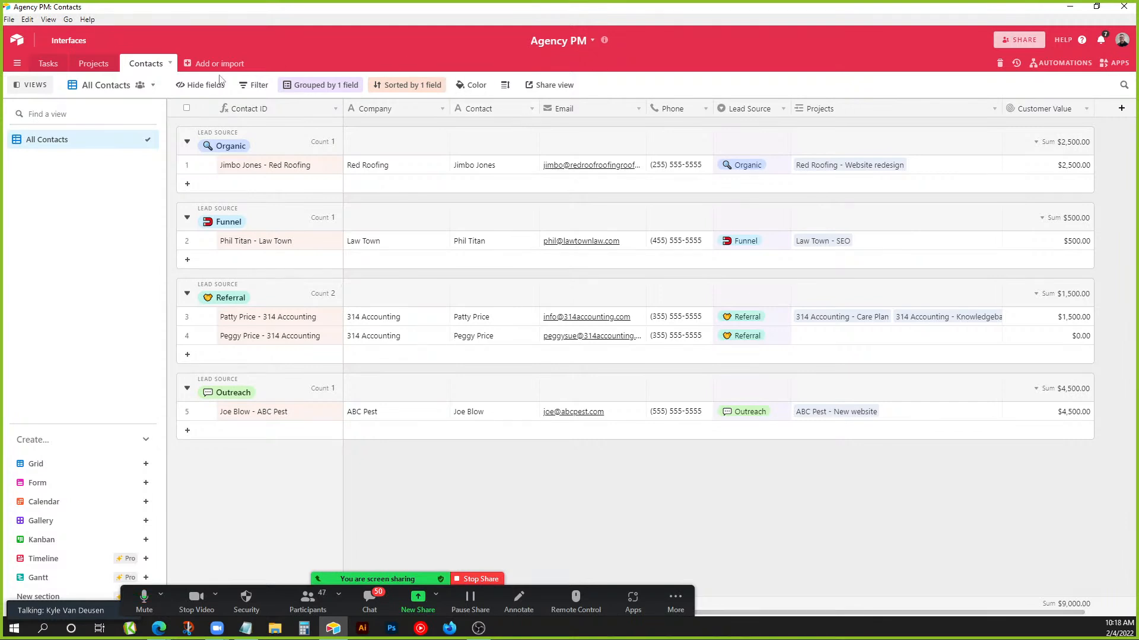
Switch to the Projects table and review the Status field options and the first project's status choices.
left_click(112, 64)
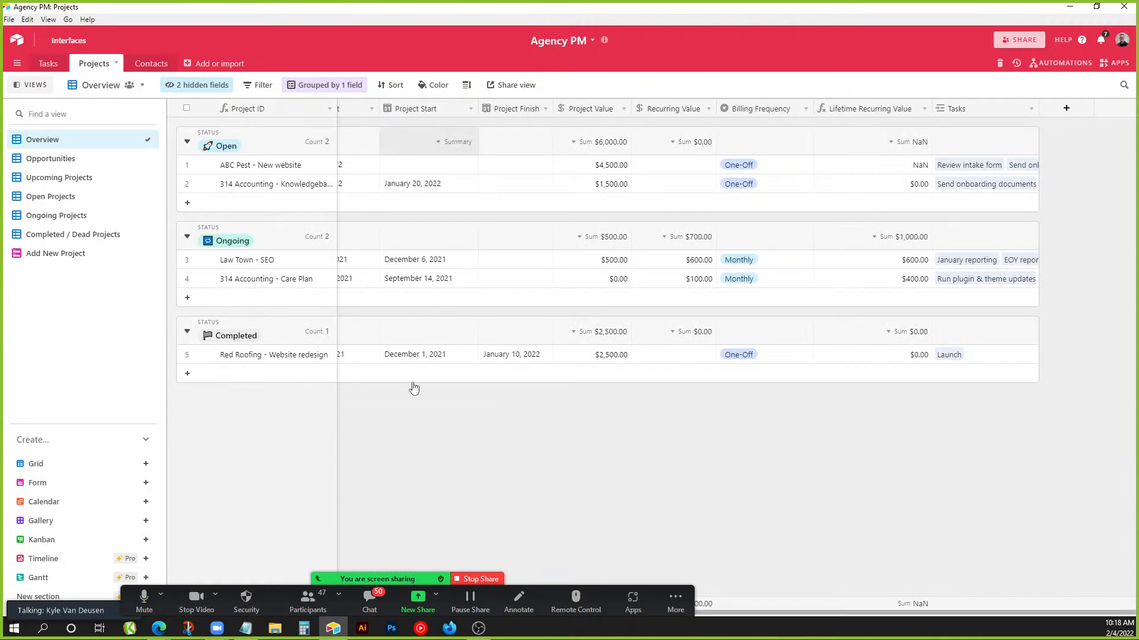
left_click_drag(827, 613, 443, 606)
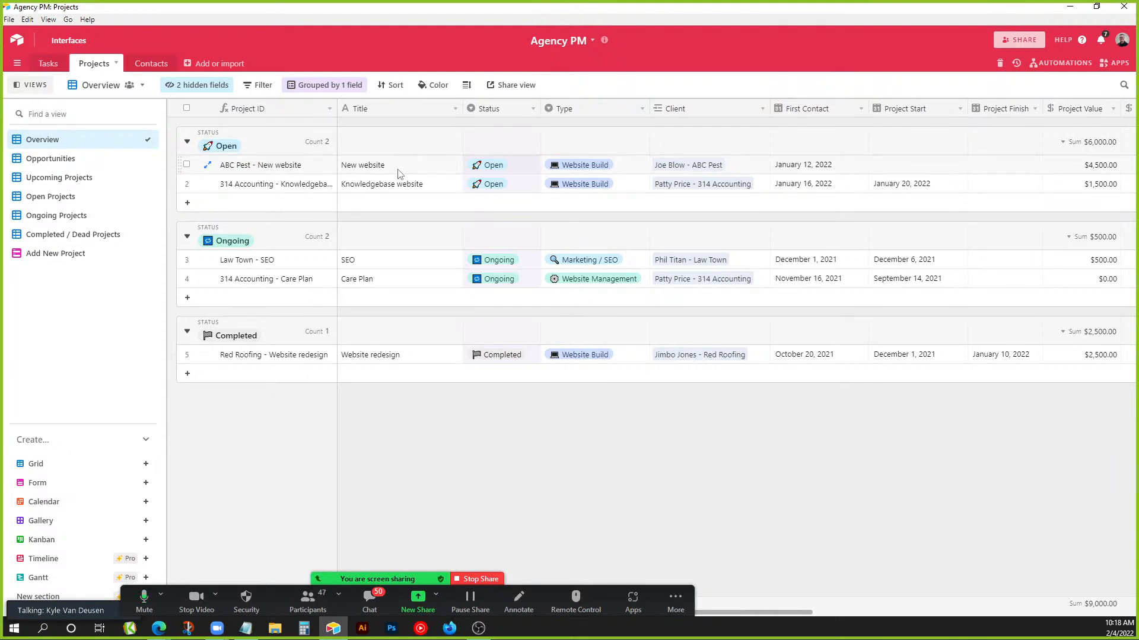
double_click(501, 108)
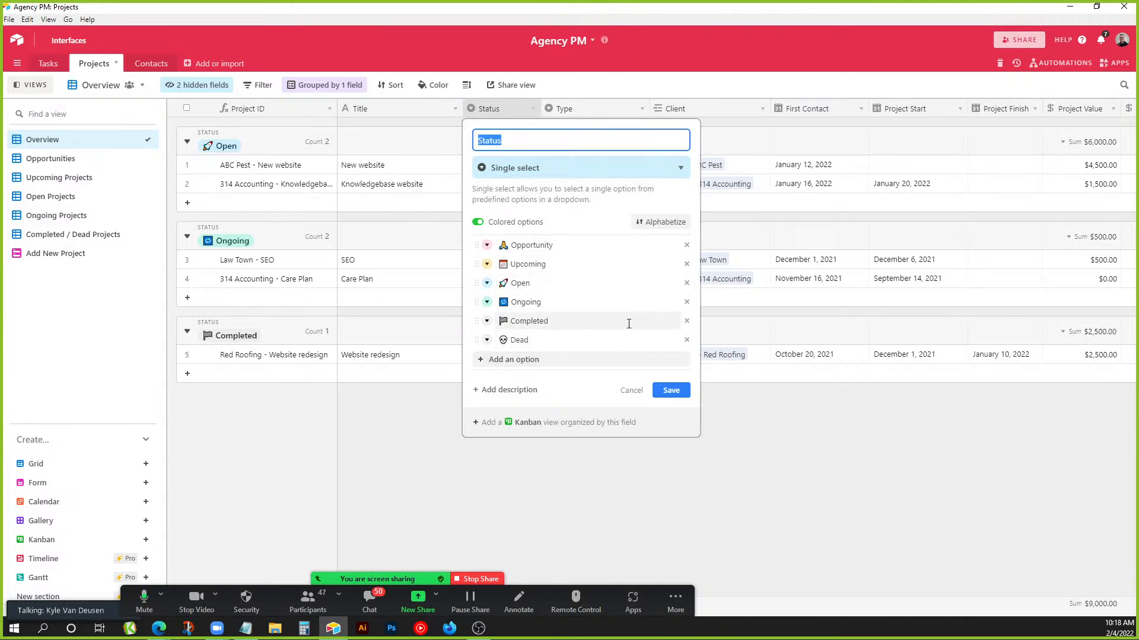
left_click(671, 390)
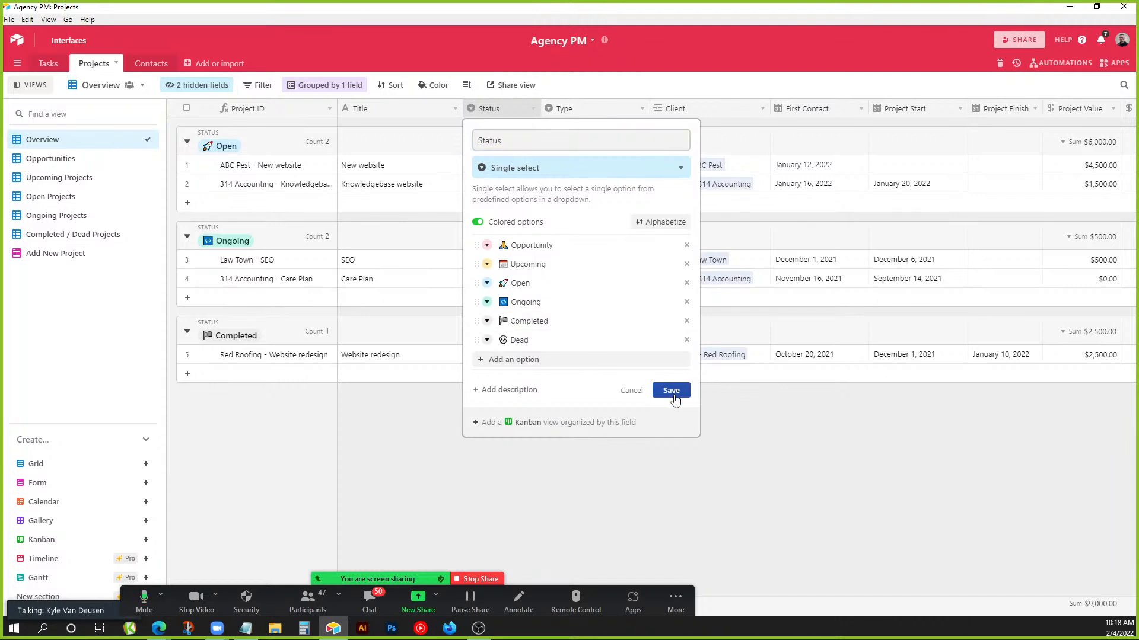
left_click(513, 165)
left_click(533, 165)
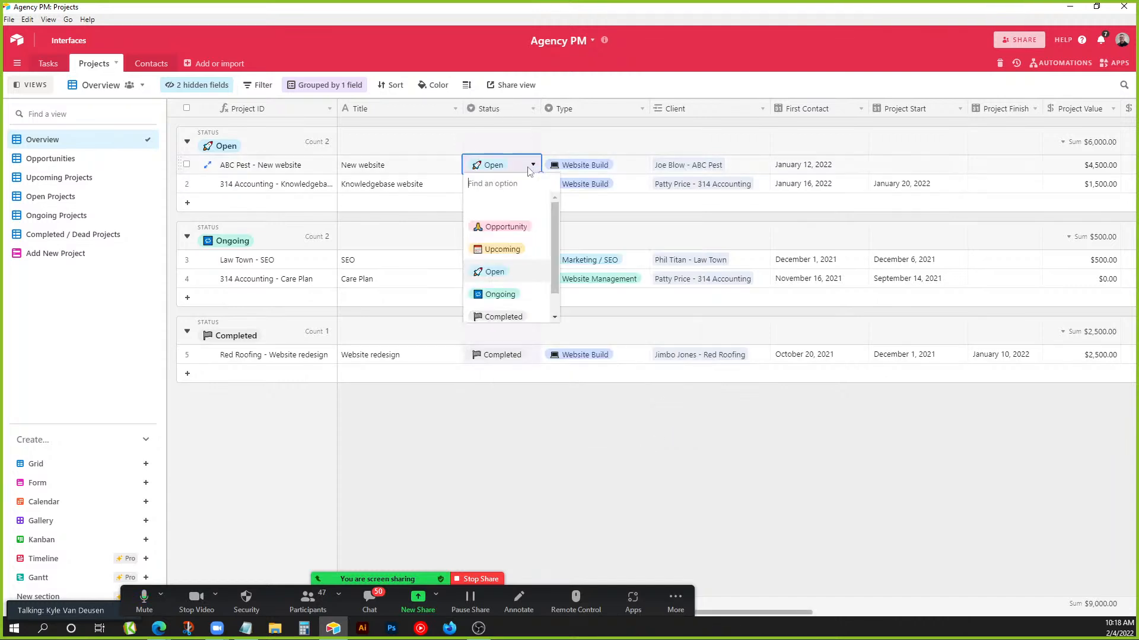
left_click(599, 444)
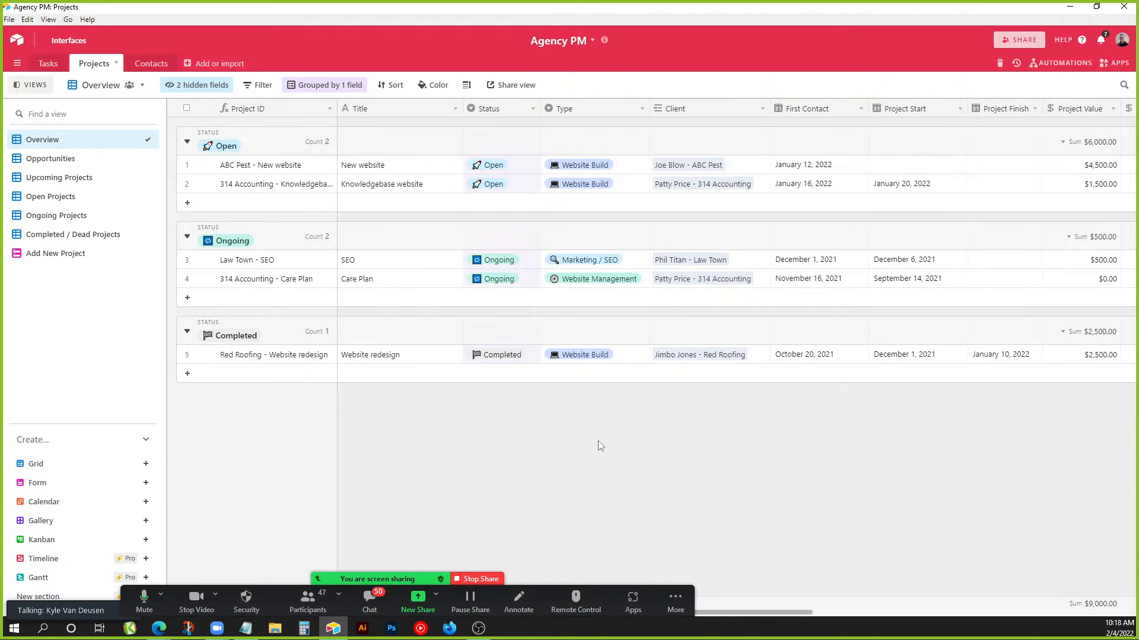
Review the Type field's options without changes, then select the first project's Client cell.
double_click(604, 113)
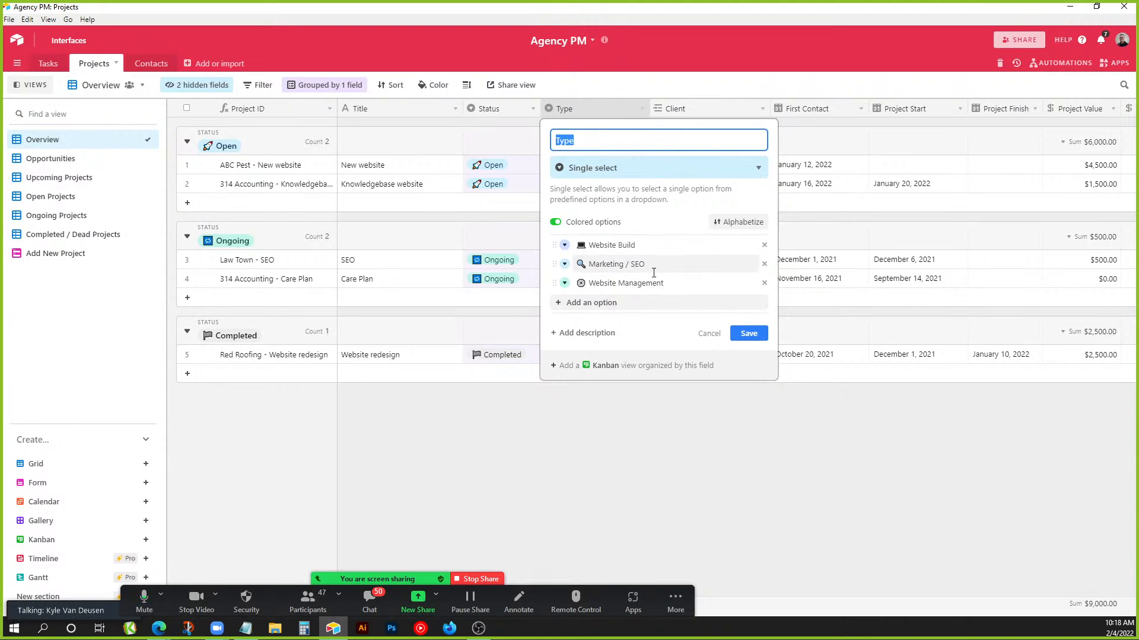
left_click(745, 333)
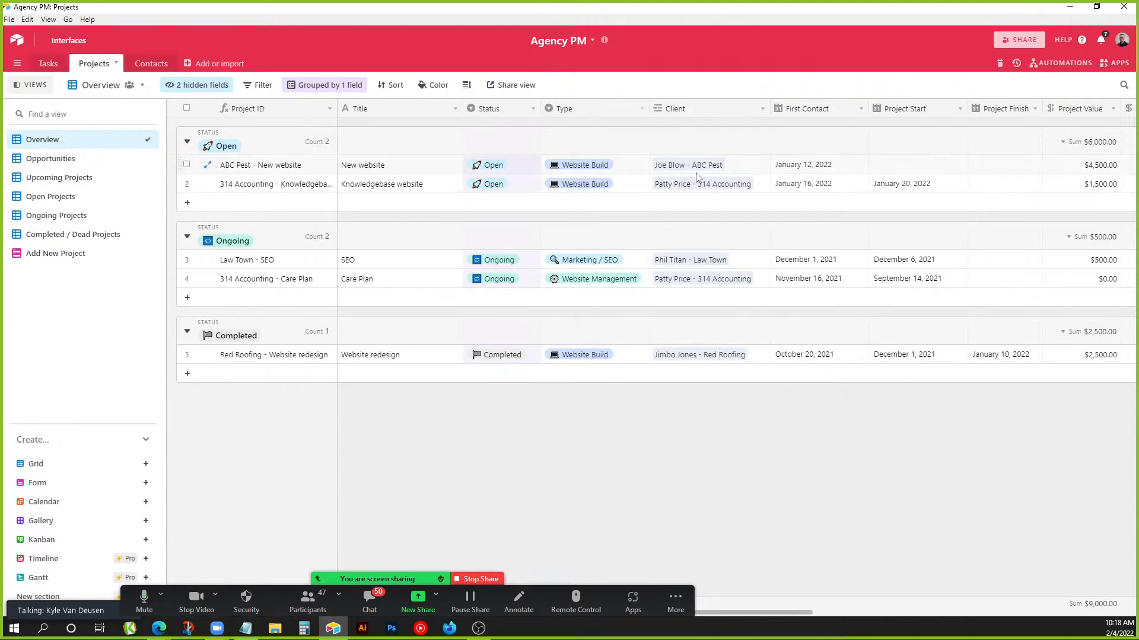
left_click(706, 115)
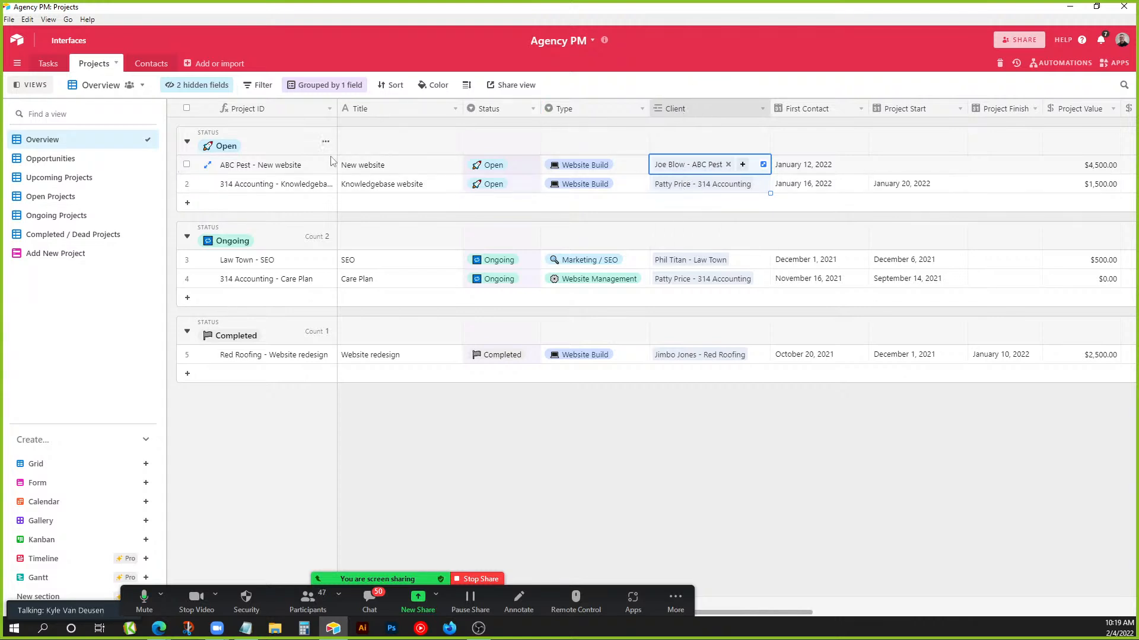
left_click(385, 169)
left_click(691, 171)
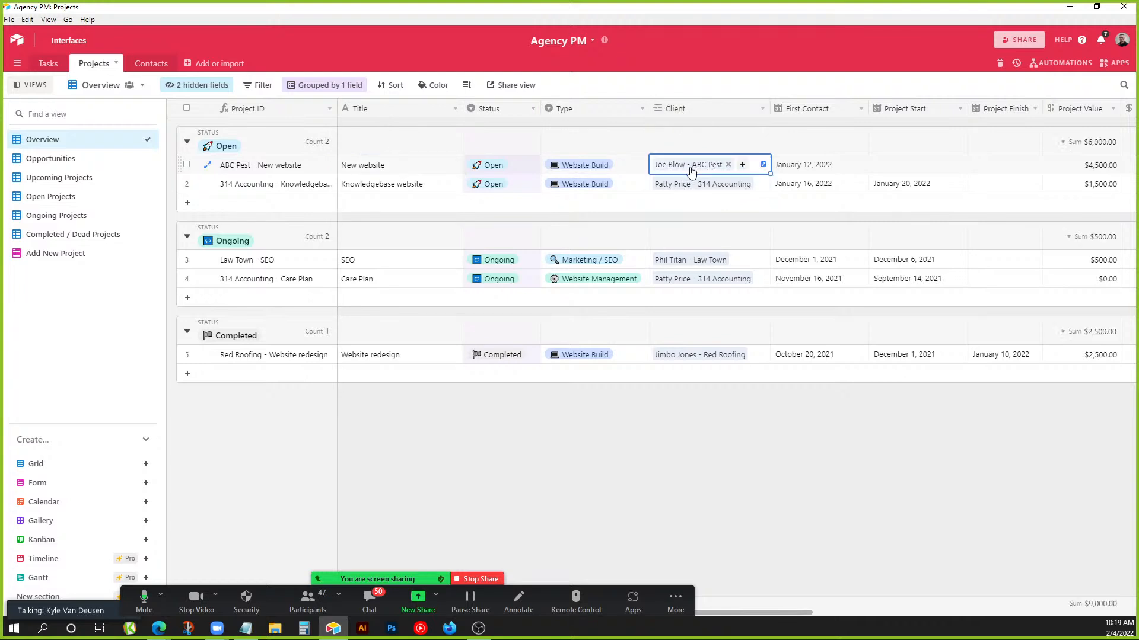
left_click(692, 165)
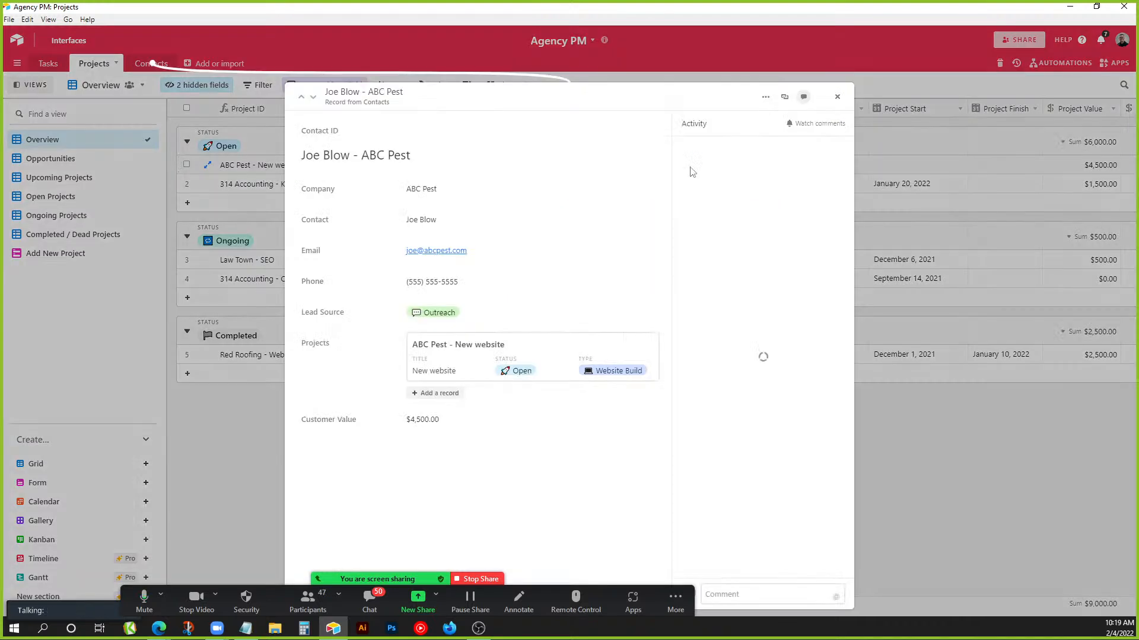
left_click(562, 311)
left_click(837, 96)
left_click(836, 96)
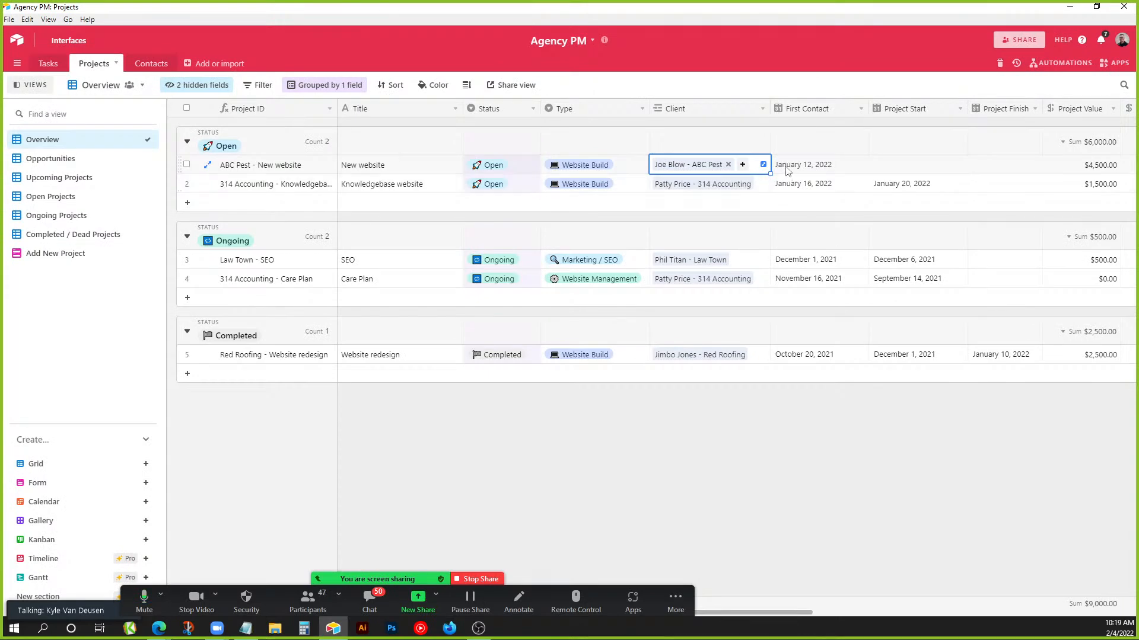
left_click(819, 171)
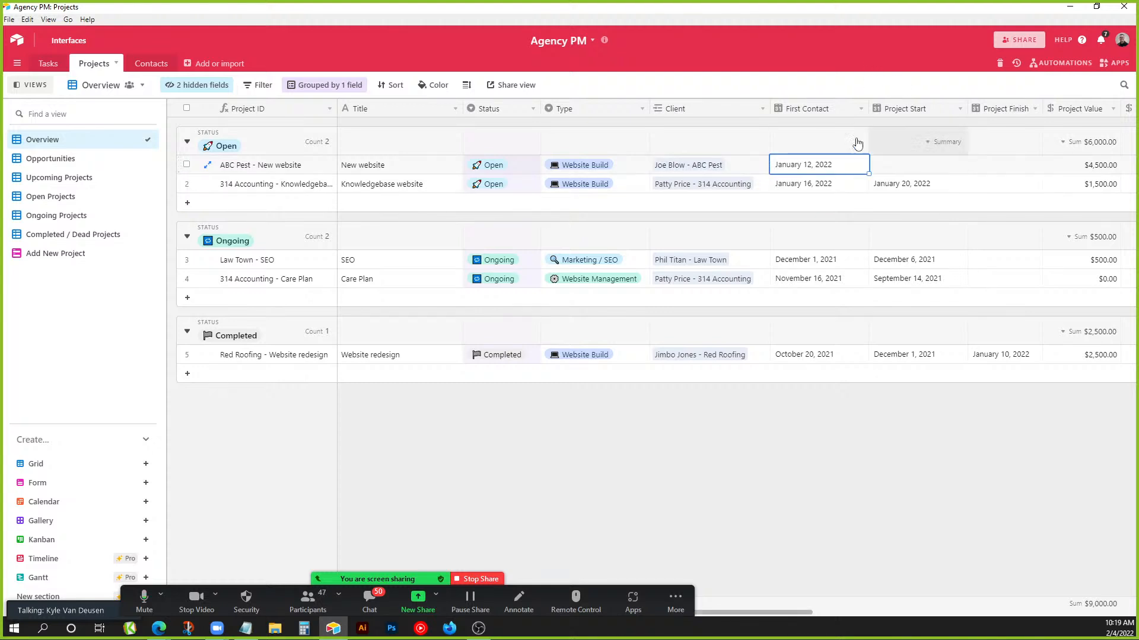
left_click_drag(802, 613, 884, 609)
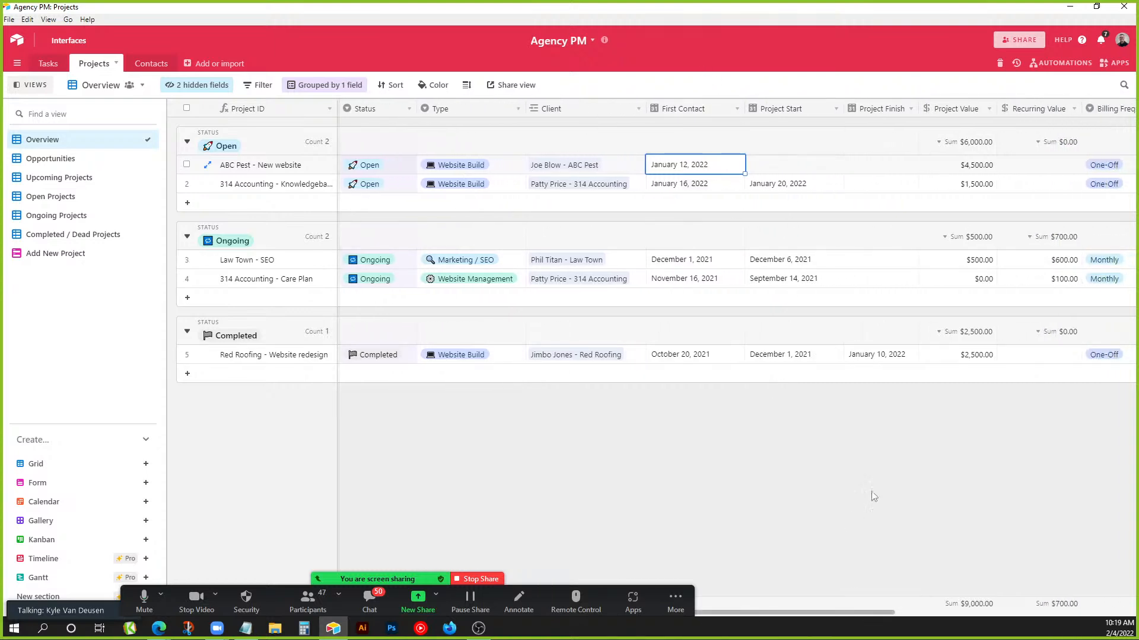
left_click_drag(871, 612, 917, 609)
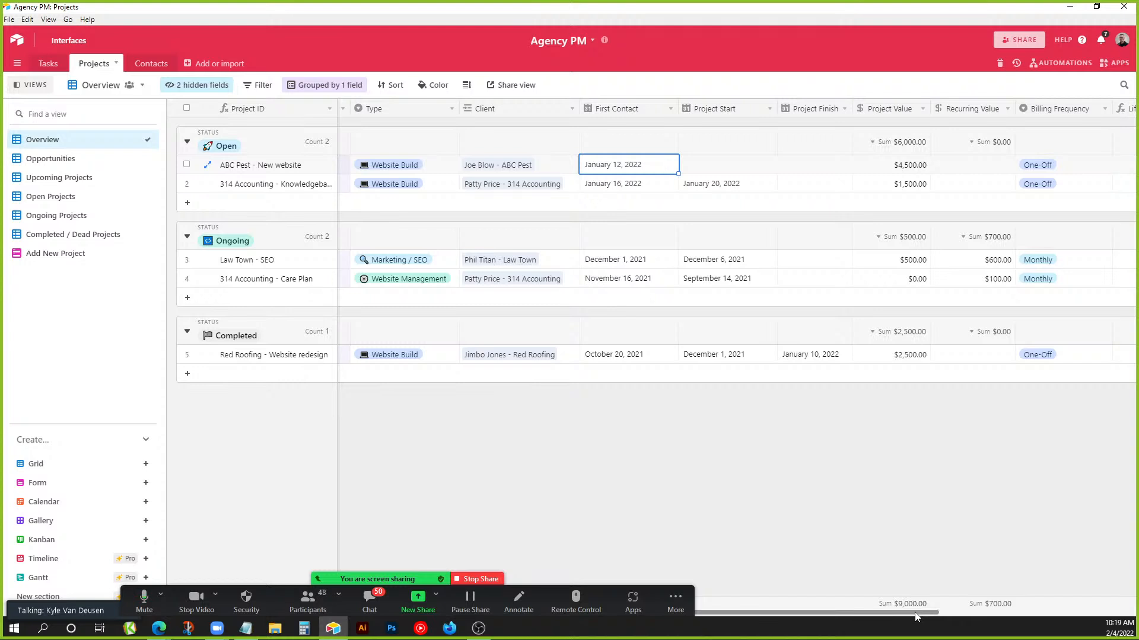
left_click_drag(894, 615, 952, 613)
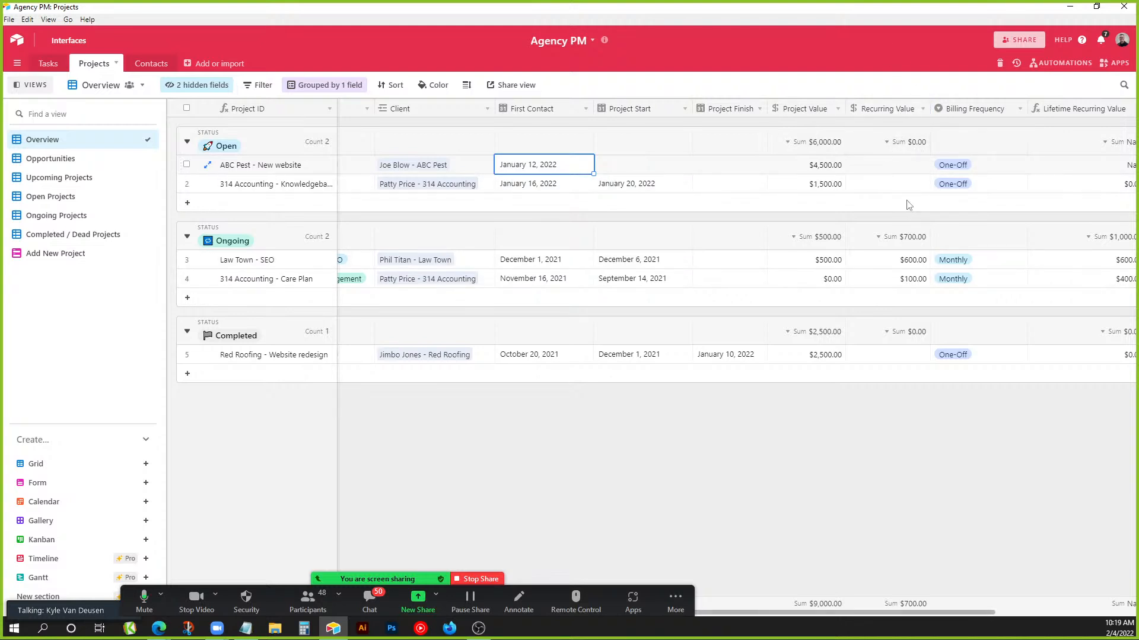
double_click(960, 110)
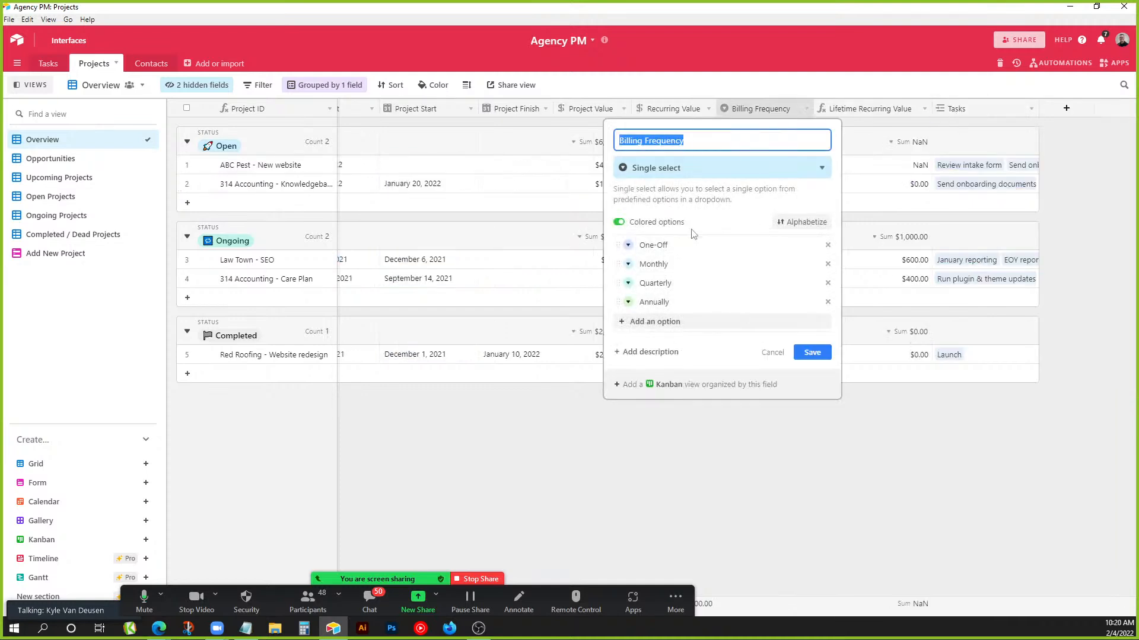
left_click(771, 352)
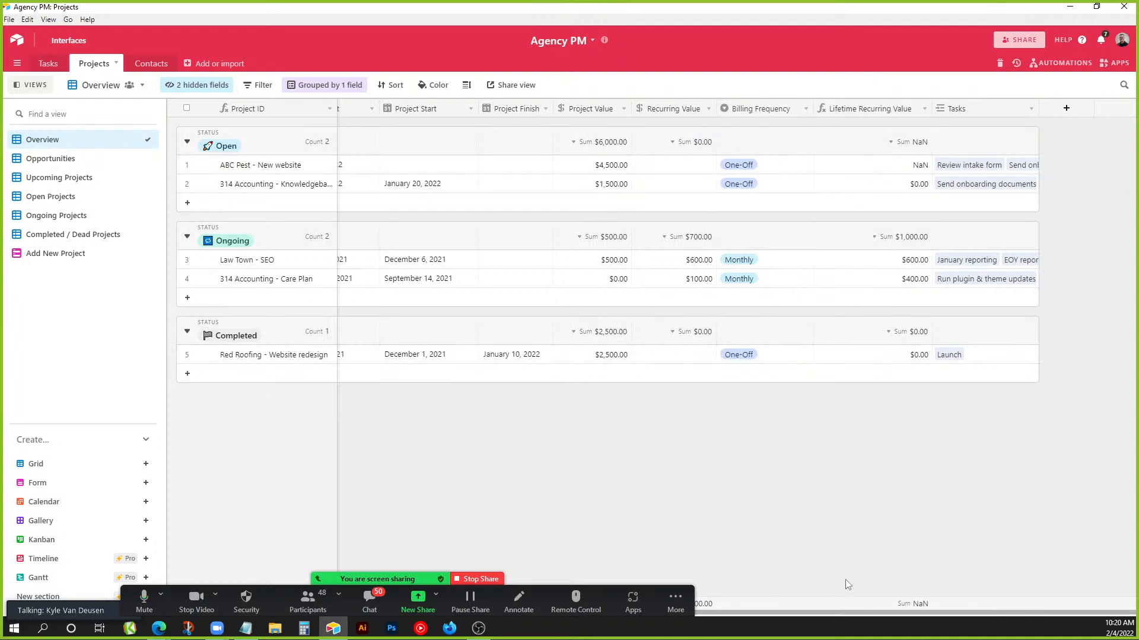
left_click_drag(867, 613, 238, 607)
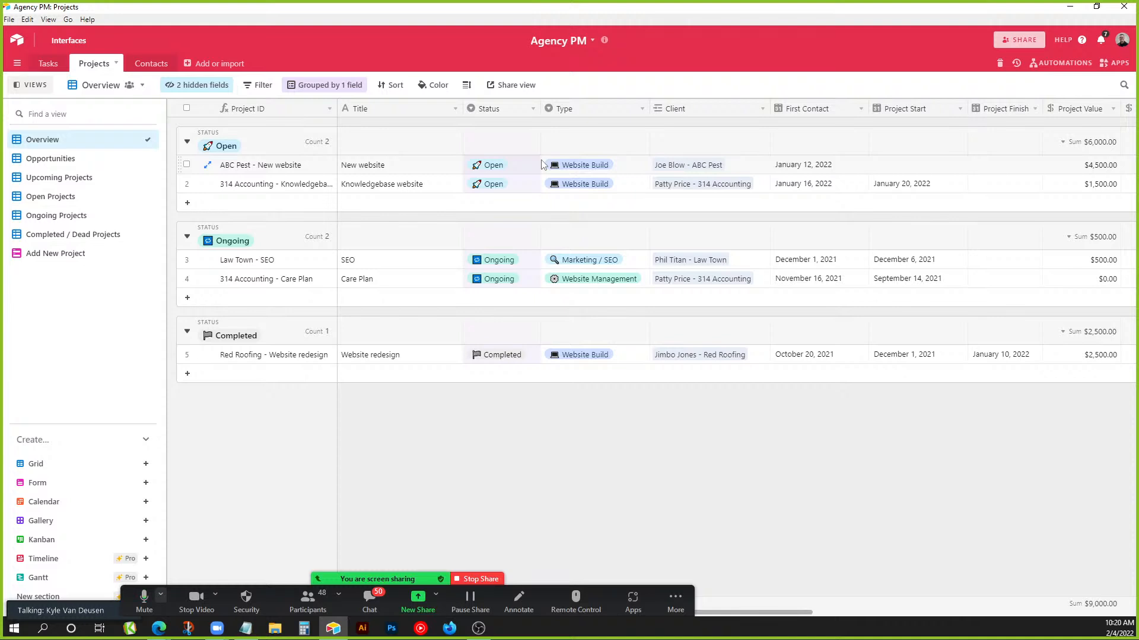
Browse the Opportunities, Upcoming and Open Projects views, checking which status Open Projects filters on.
left_click(85, 168)
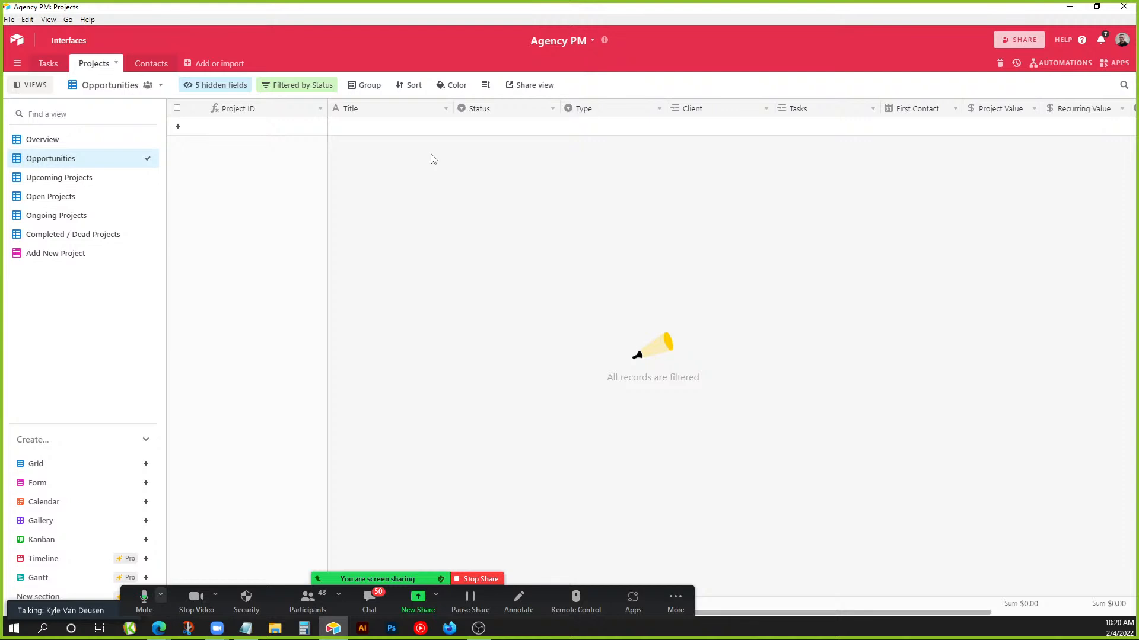
left_click(82, 185)
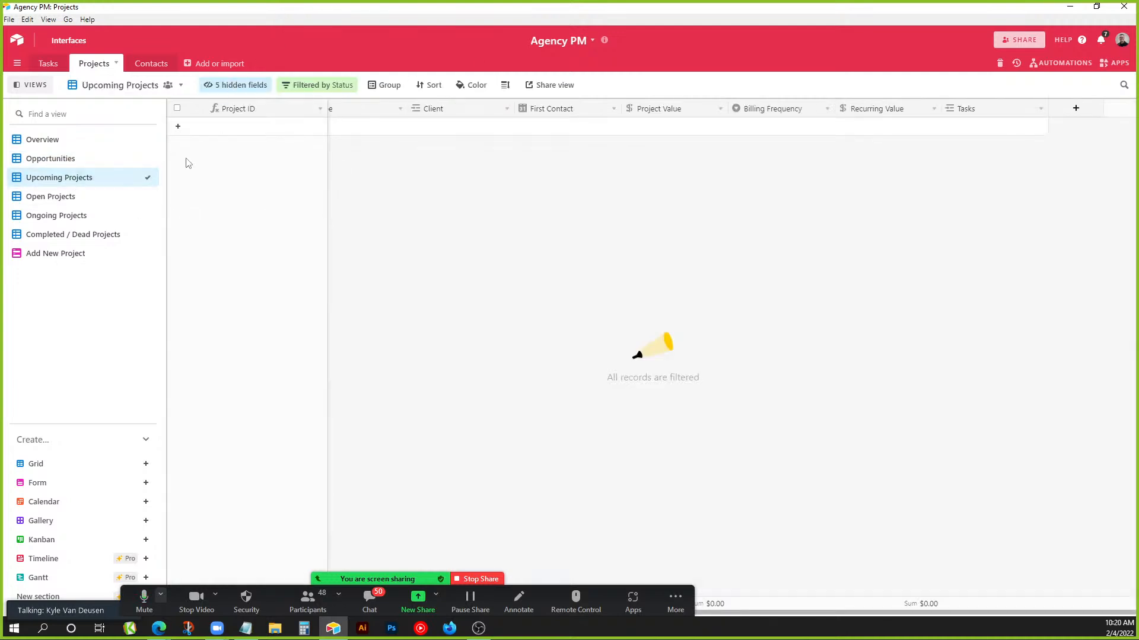
left_click(87, 198)
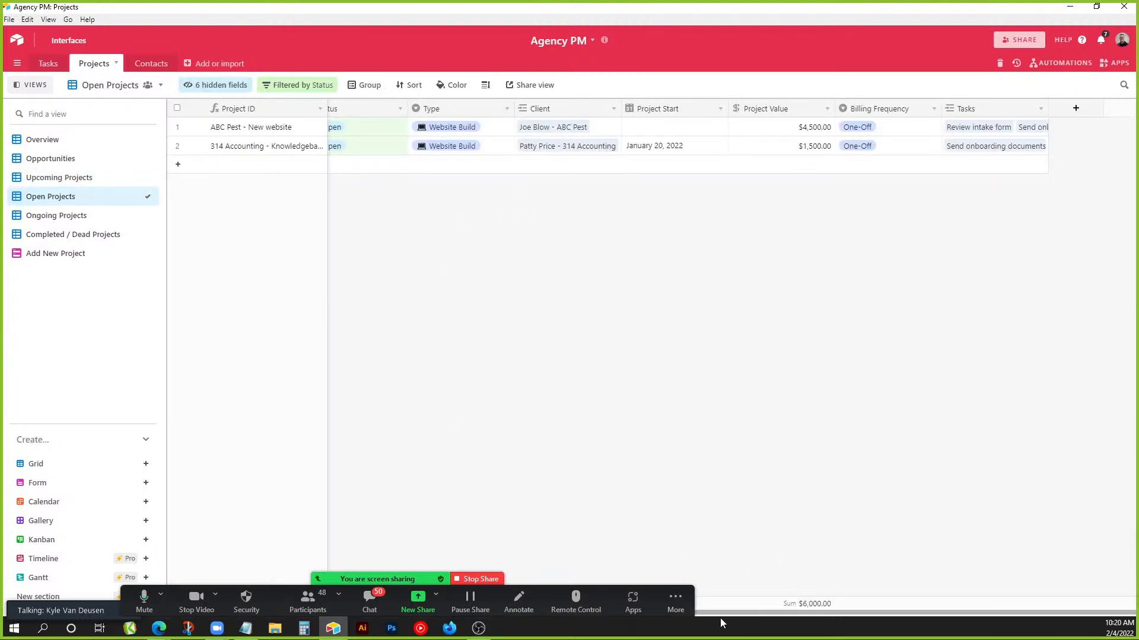
left_click_drag(708, 612, 572, 614)
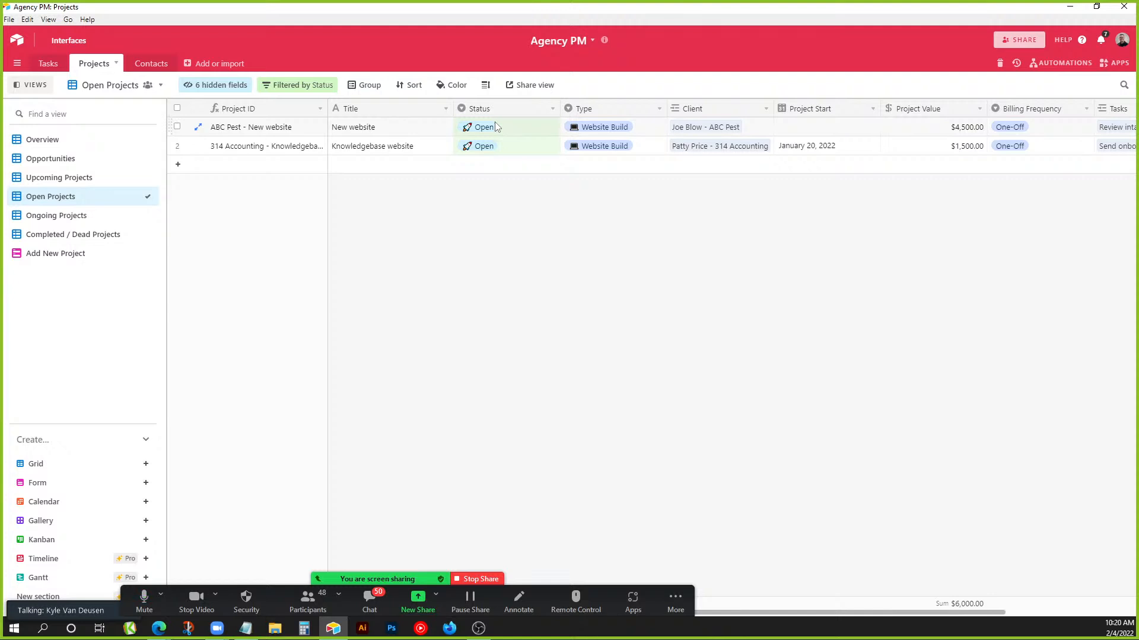
left_click(300, 86)
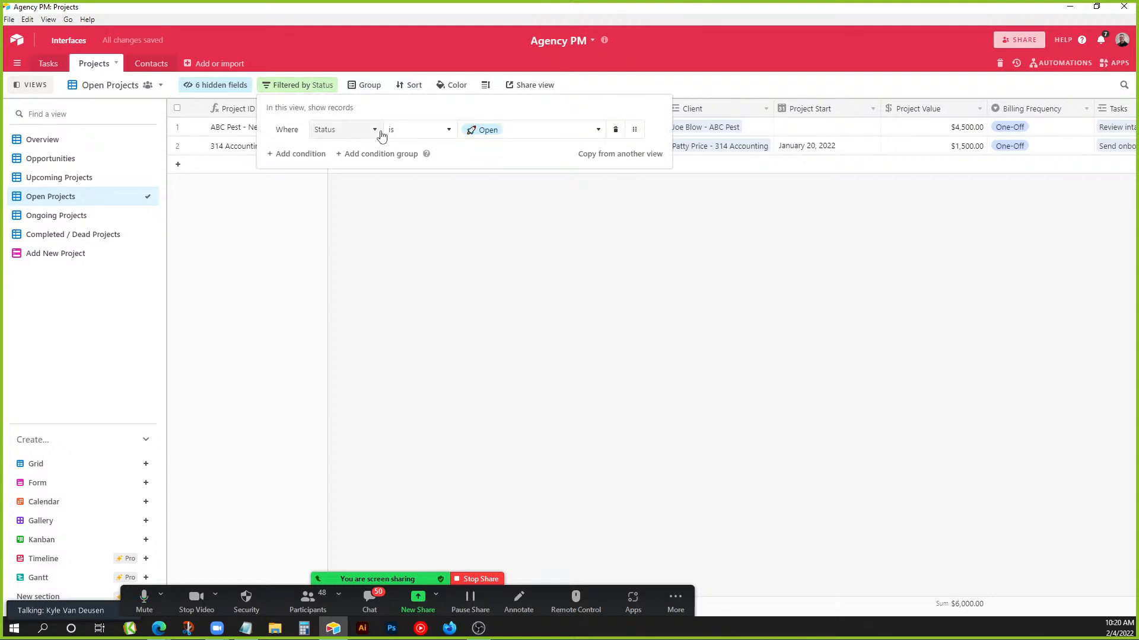
left_click(510, 215)
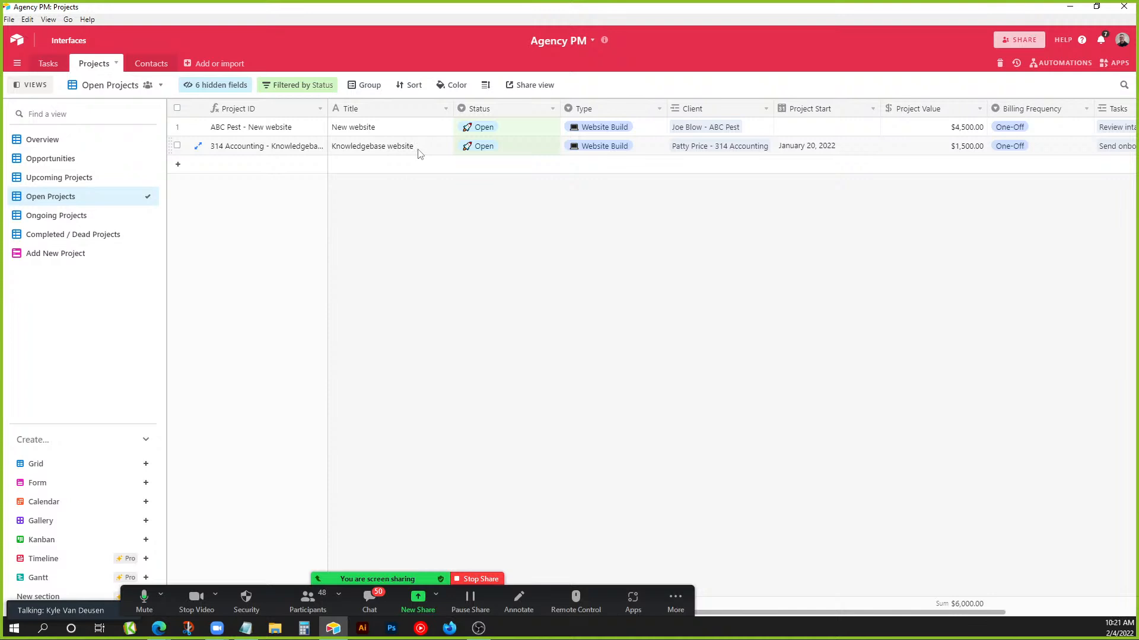
Review the Ongoing and Completed / Dead Projects views, then bring up the Add New Project form.
left_click(89, 217)
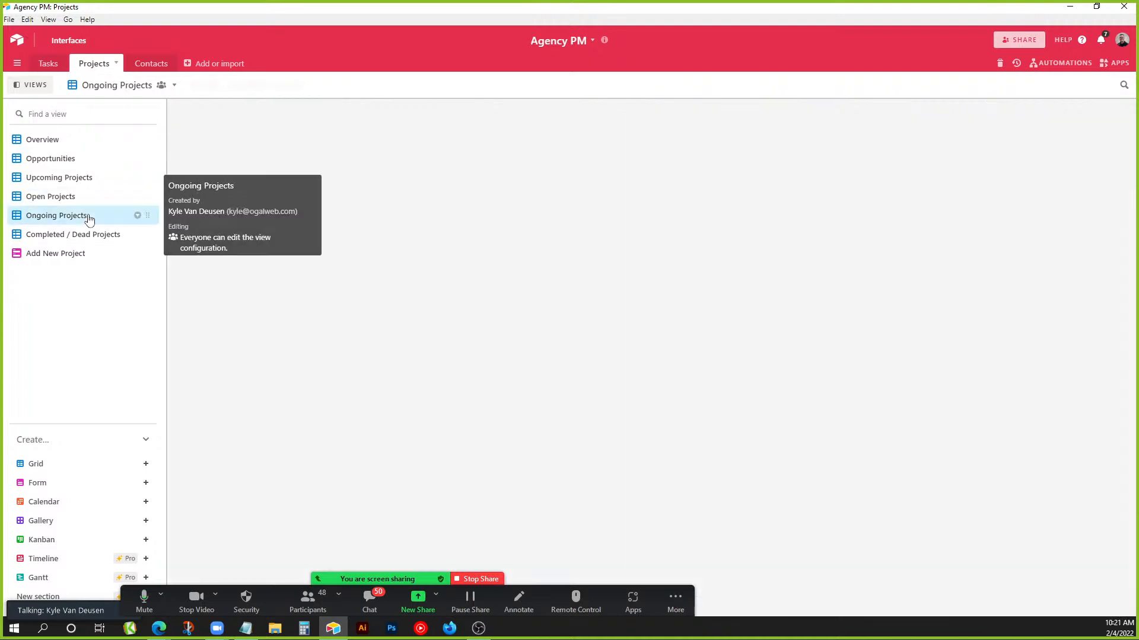
left_click_drag(930, 615, 706, 614)
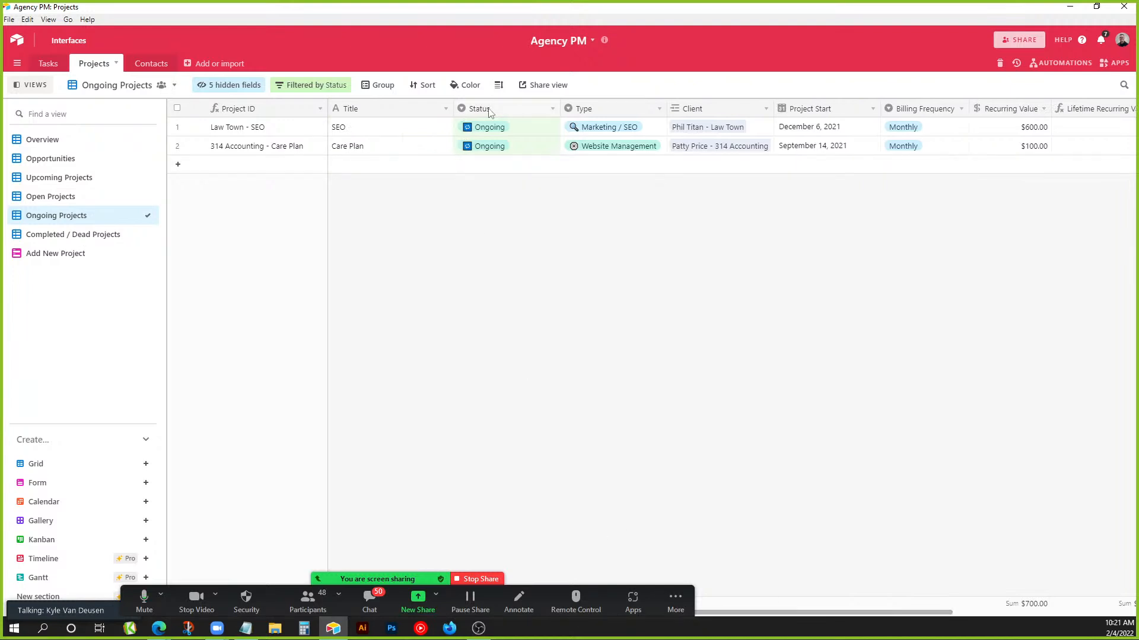
left_click(105, 246)
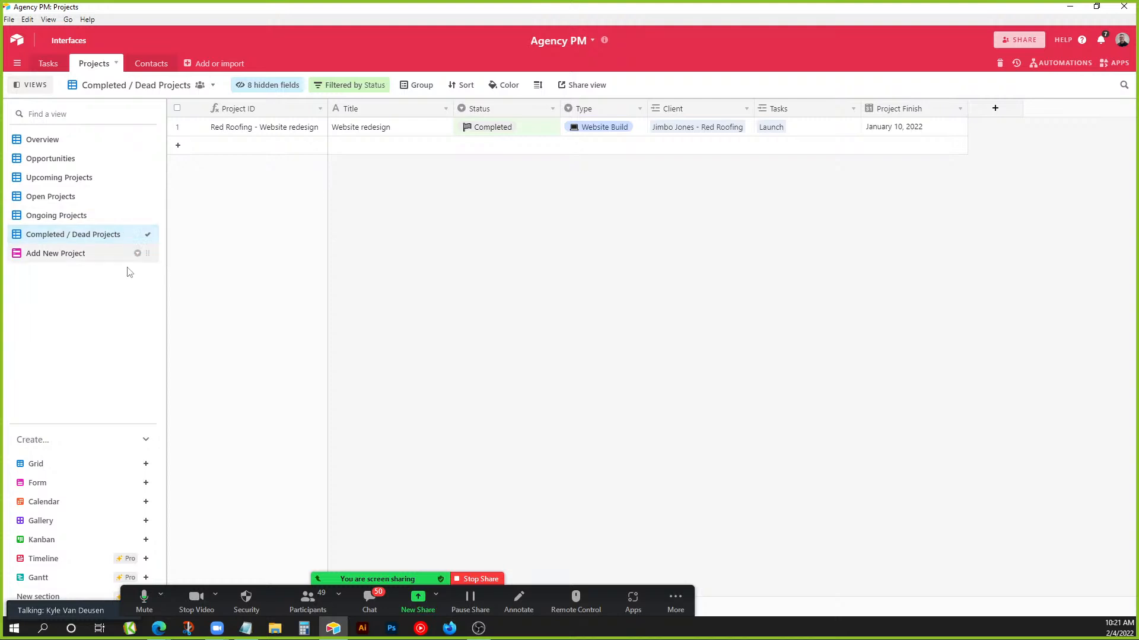
left_click(96, 255)
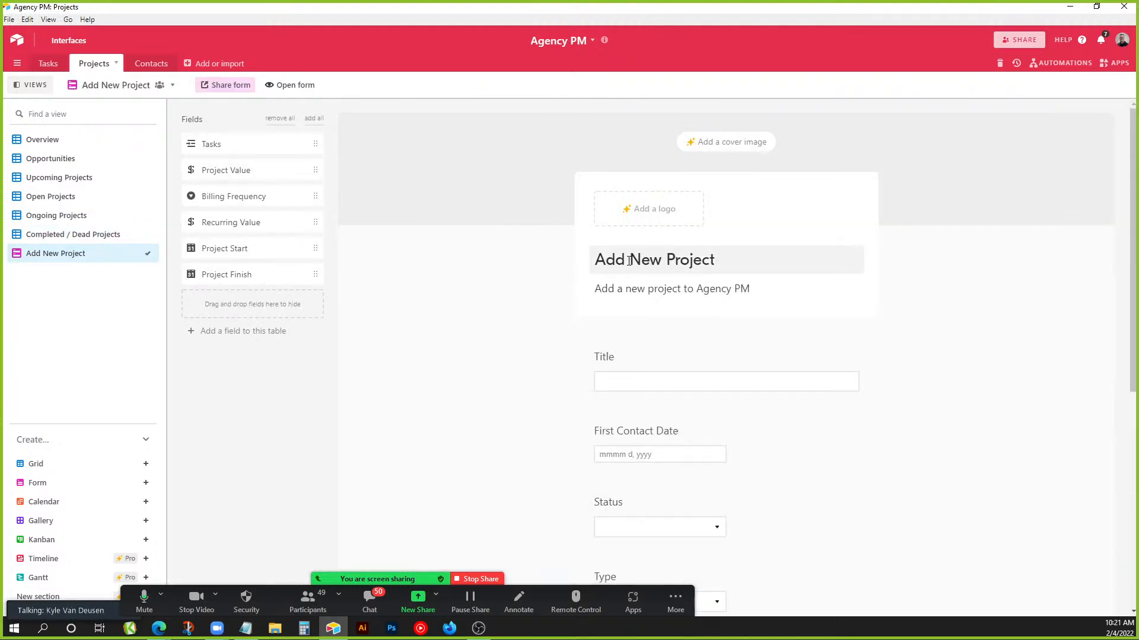
Check the Add New Project form's private share link, then go to the Tasks table.
left_click(234, 85)
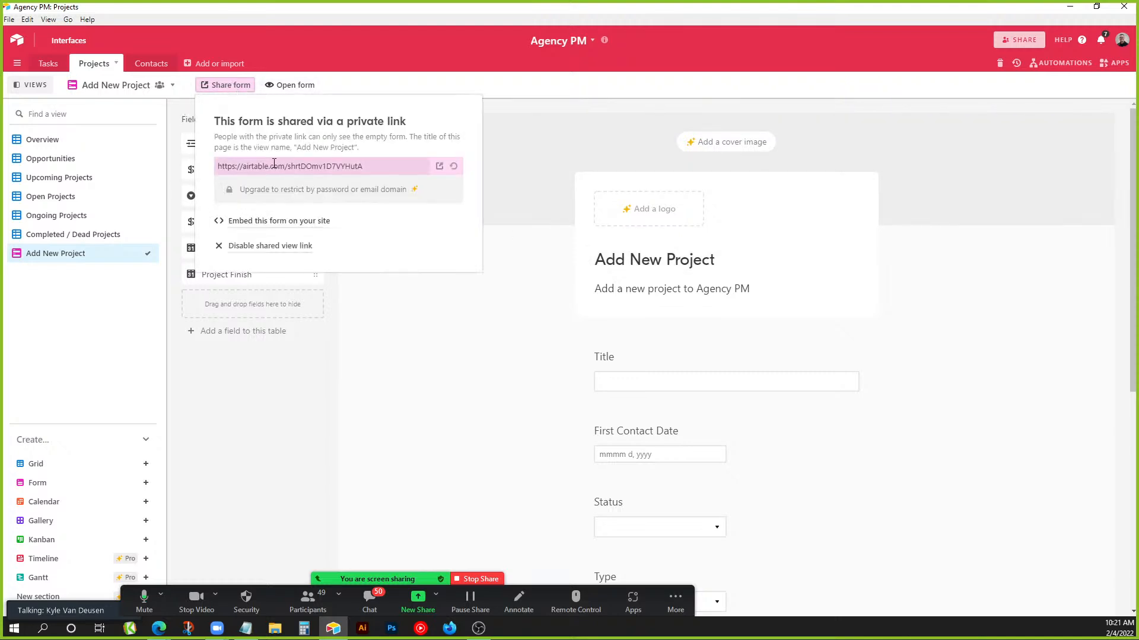
left_click(274, 164)
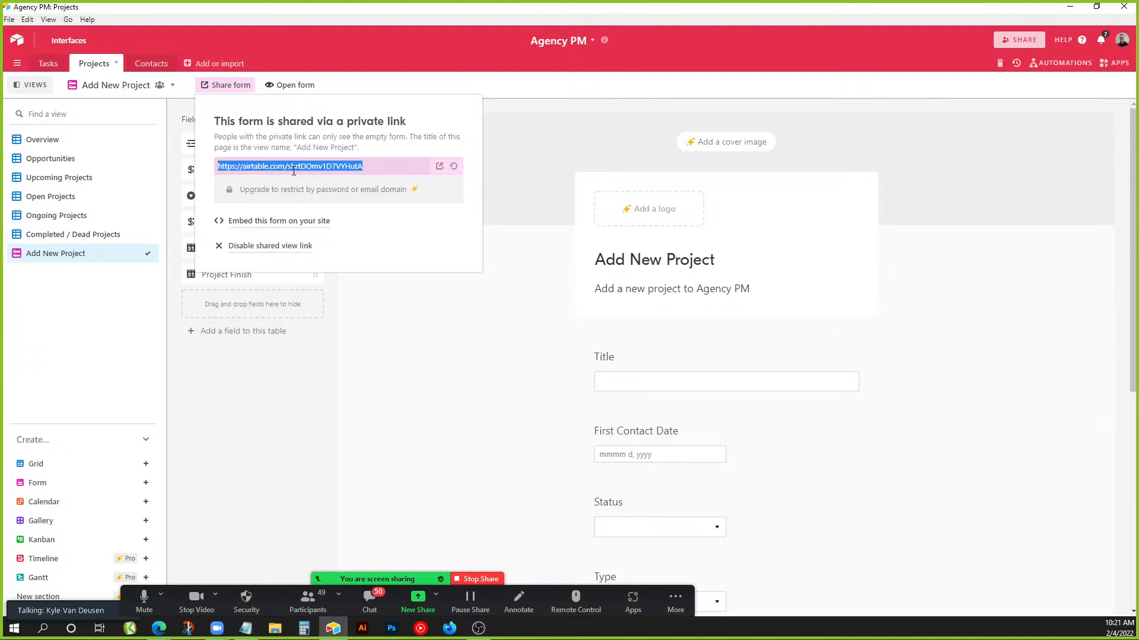
left_click(472, 339)
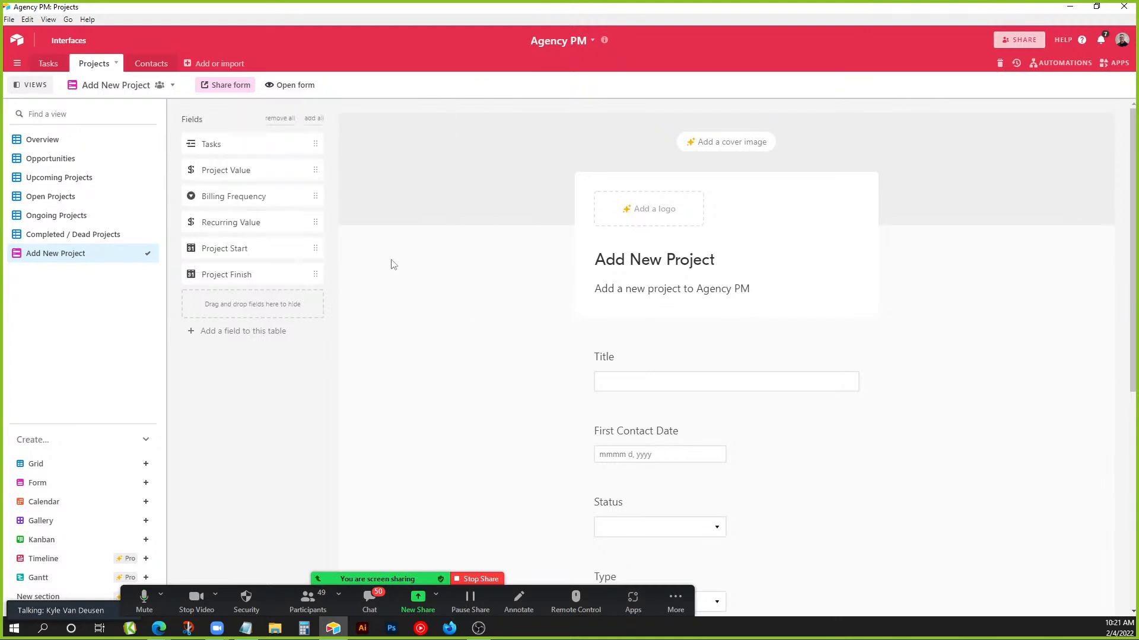
left_click(49, 66)
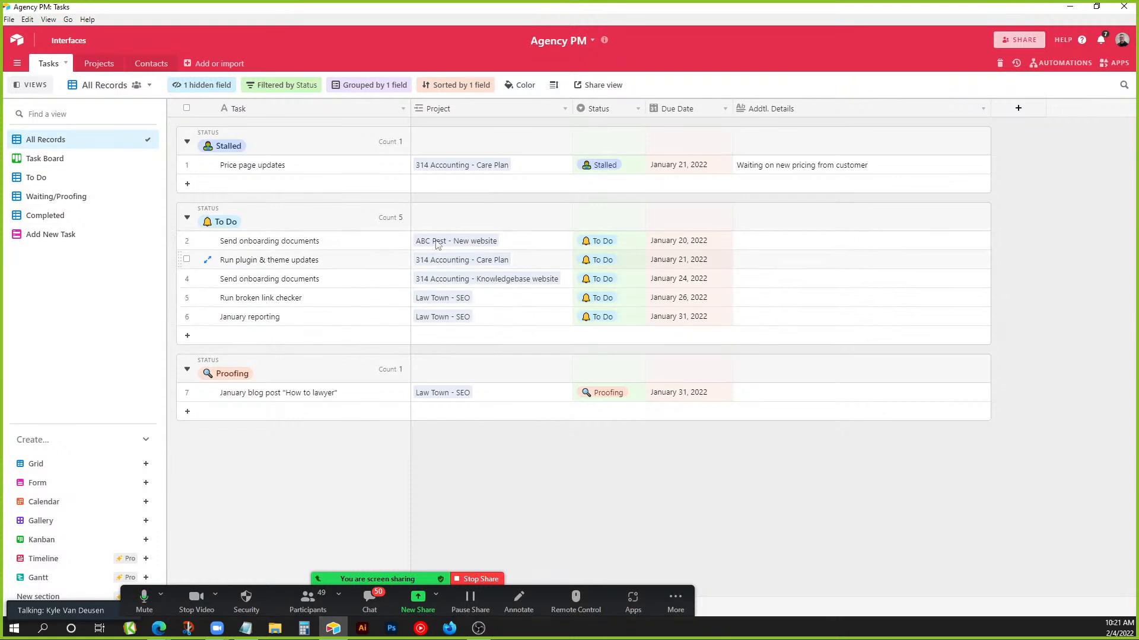
Inspect the Send onboarding documents task's linked ABC Pest - New website project record.
left_click(343, 245)
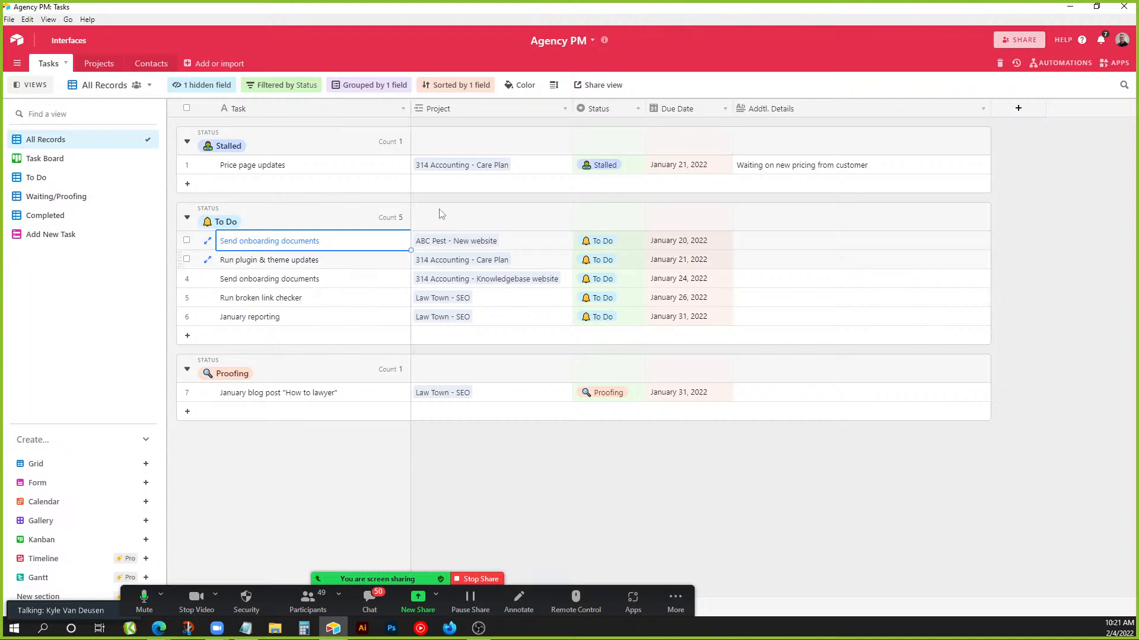
left_click(473, 245)
left_click(477, 243)
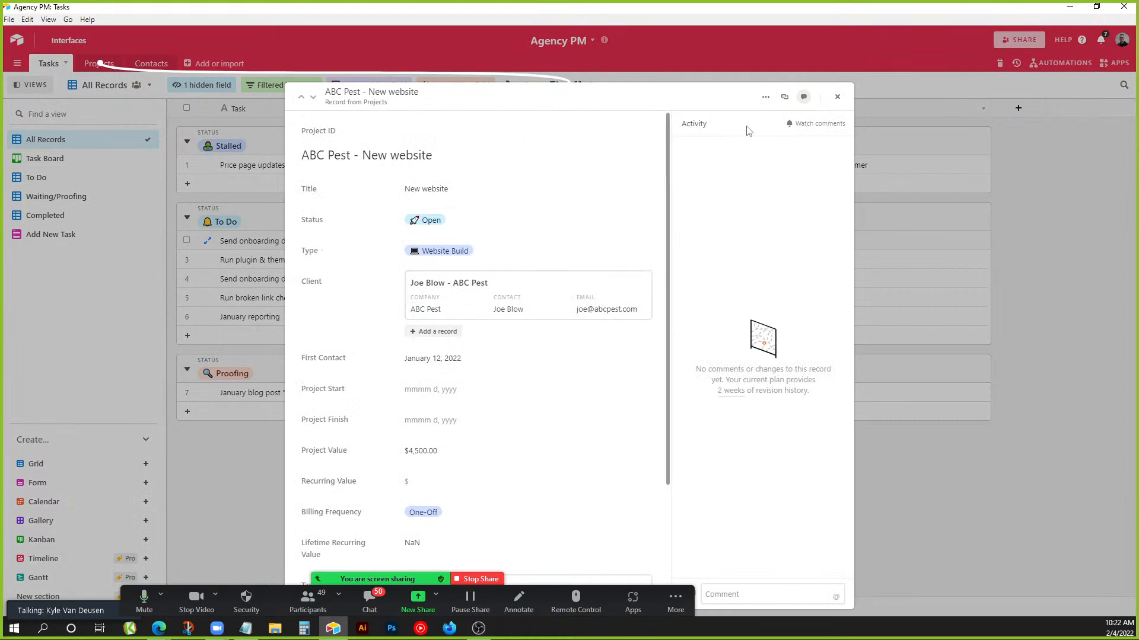
left_click(836, 96)
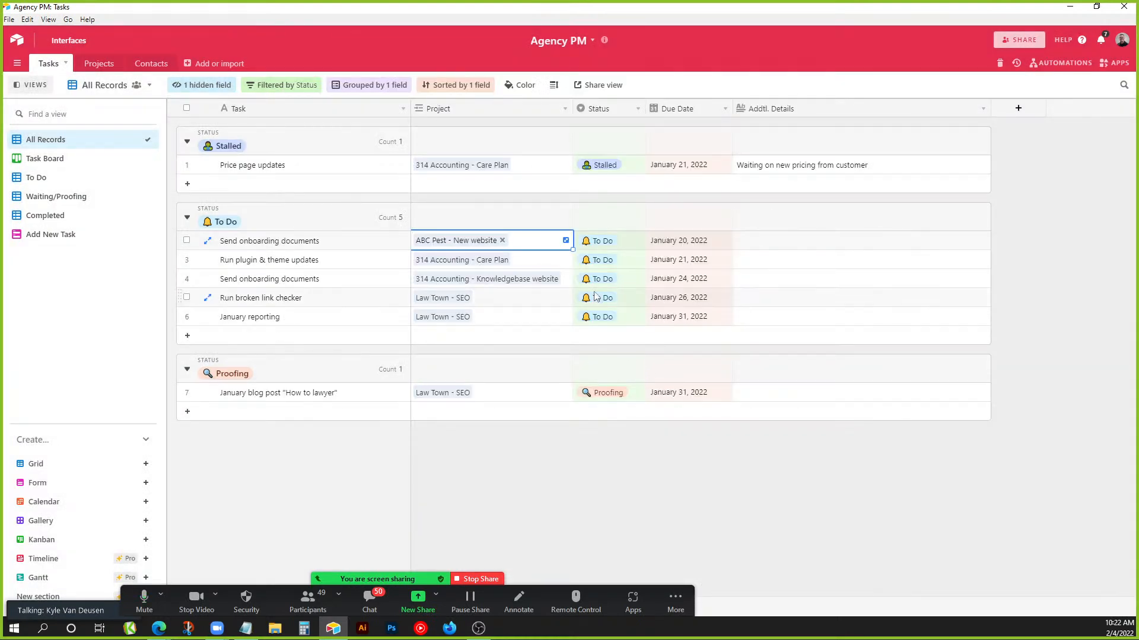
Review the Status field options and row 3's additional details, then show the Task Board kanban view.
double_click(599, 111)
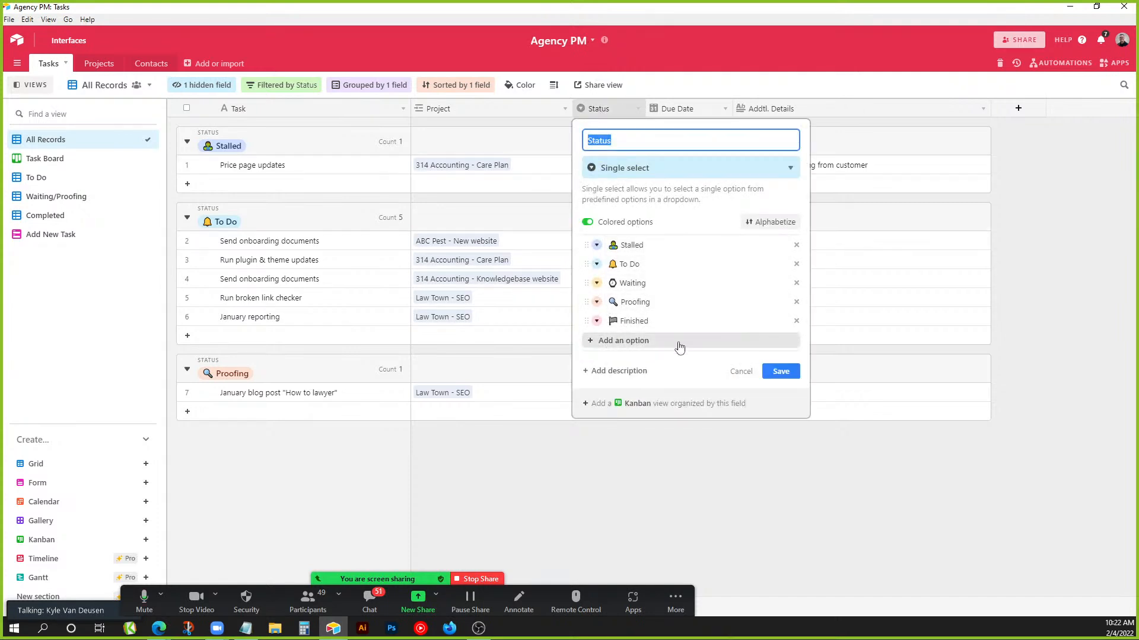
left_click(741, 371)
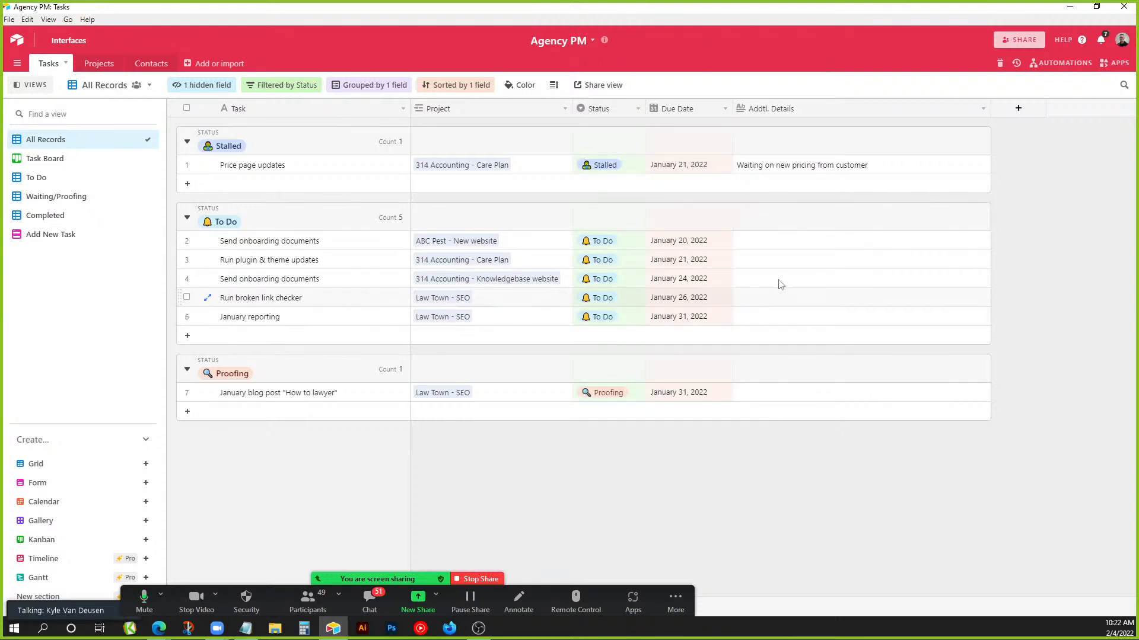
double_click(775, 259)
left_click(1042, 264)
left_click(57, 158)
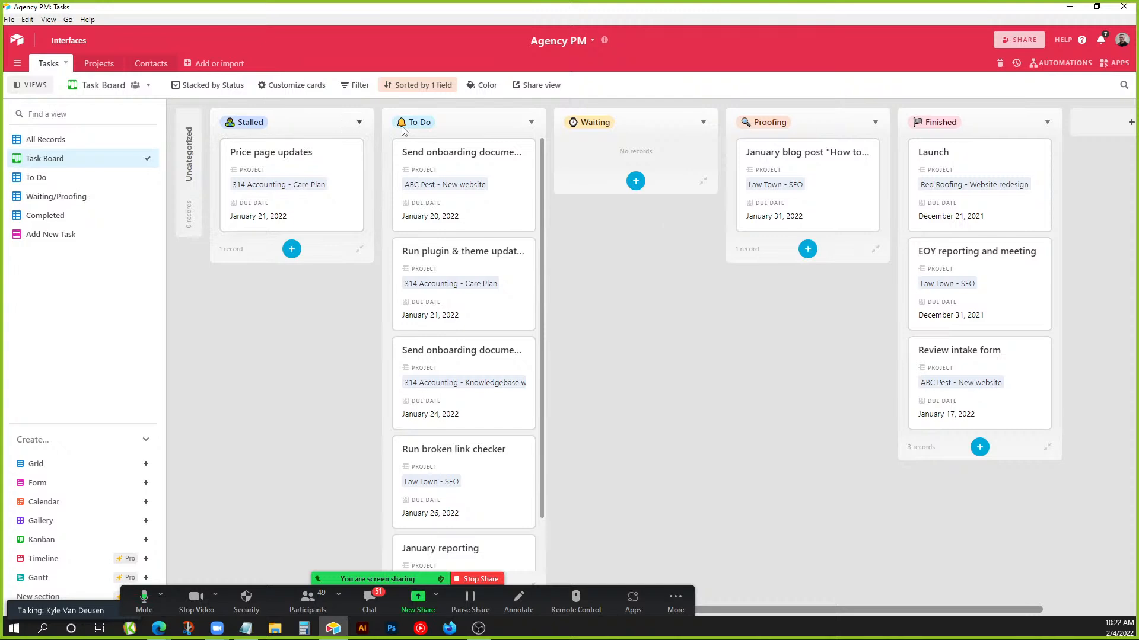
Move Price page updates from Stalled to To Do, then browse the To Do, Waiting/Proofing and Completed views.
left_click_drag(287, 172, 437, 247)
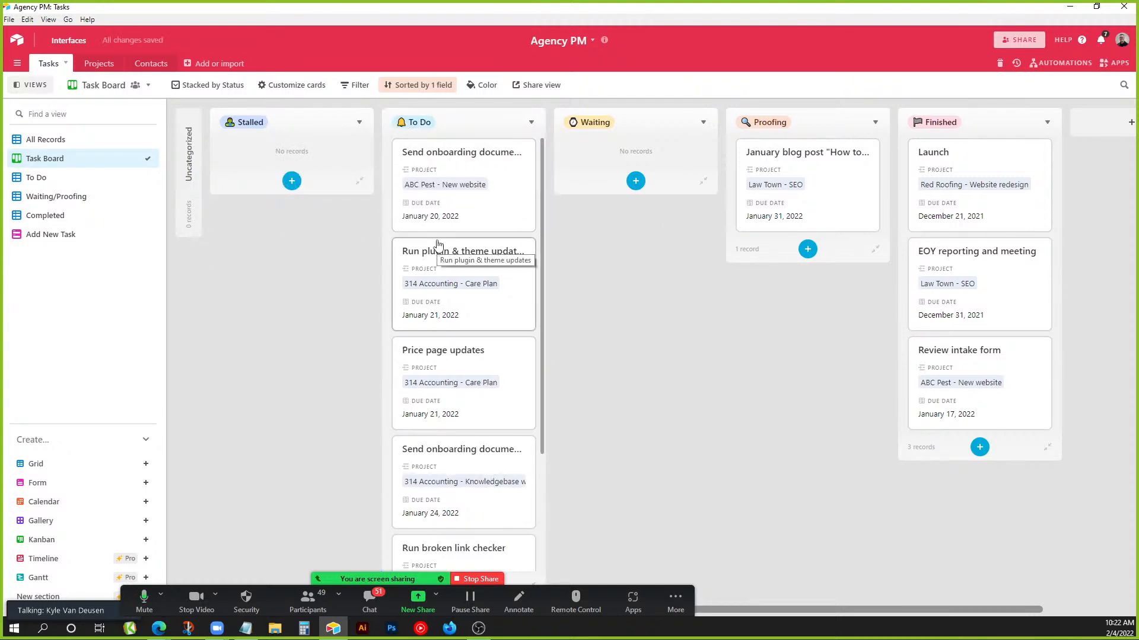
left_click(70, 140)
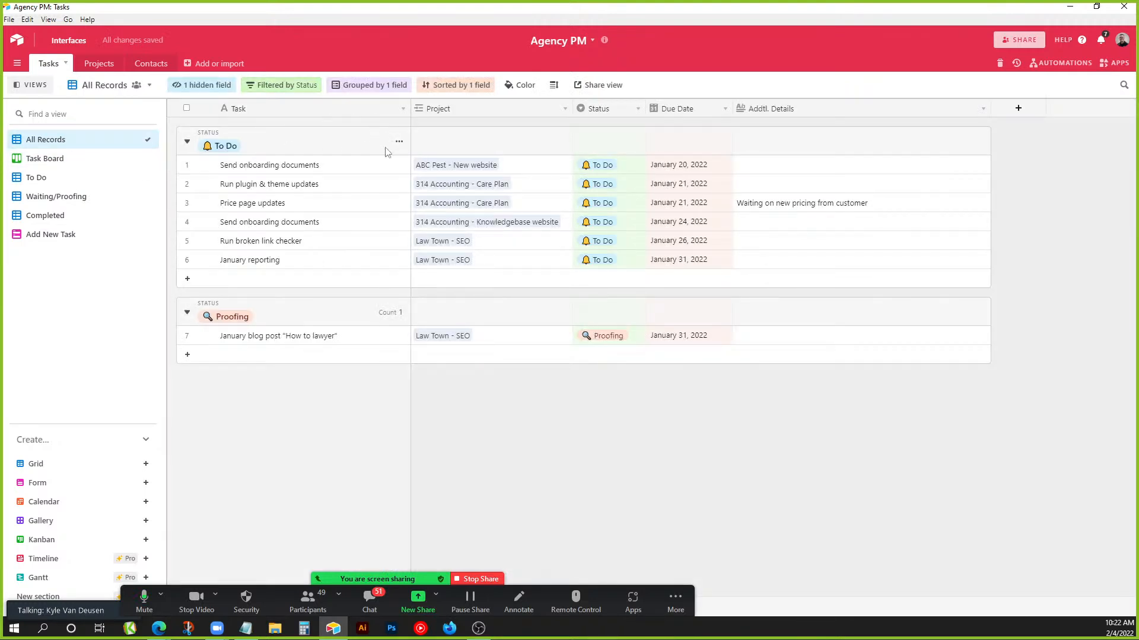
left_click(68, 160)
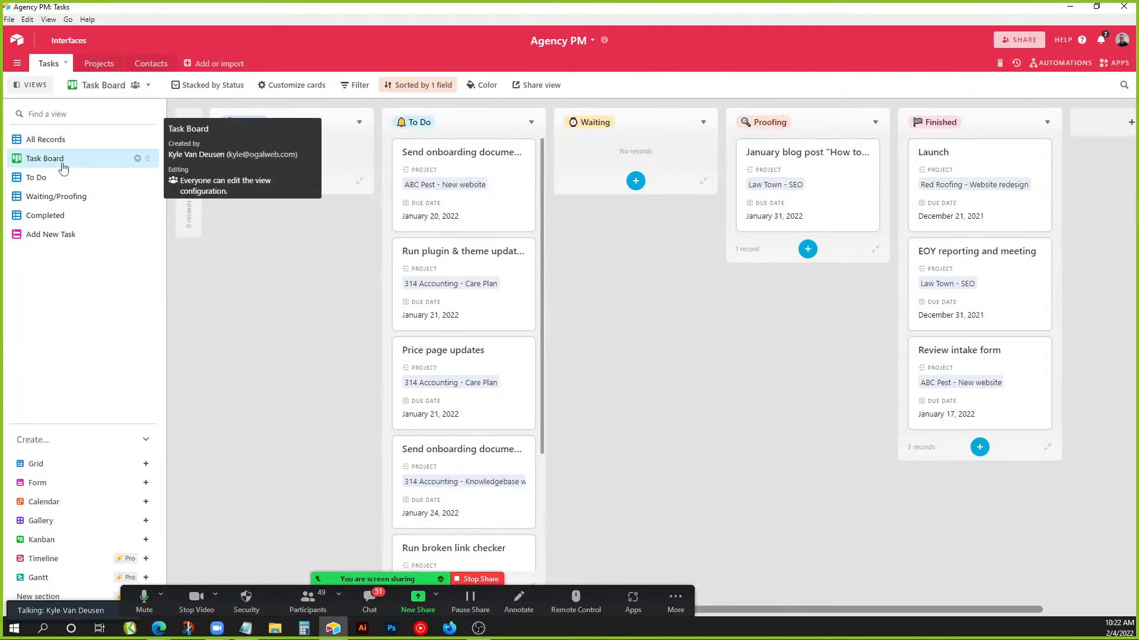
left_click(61, 177)
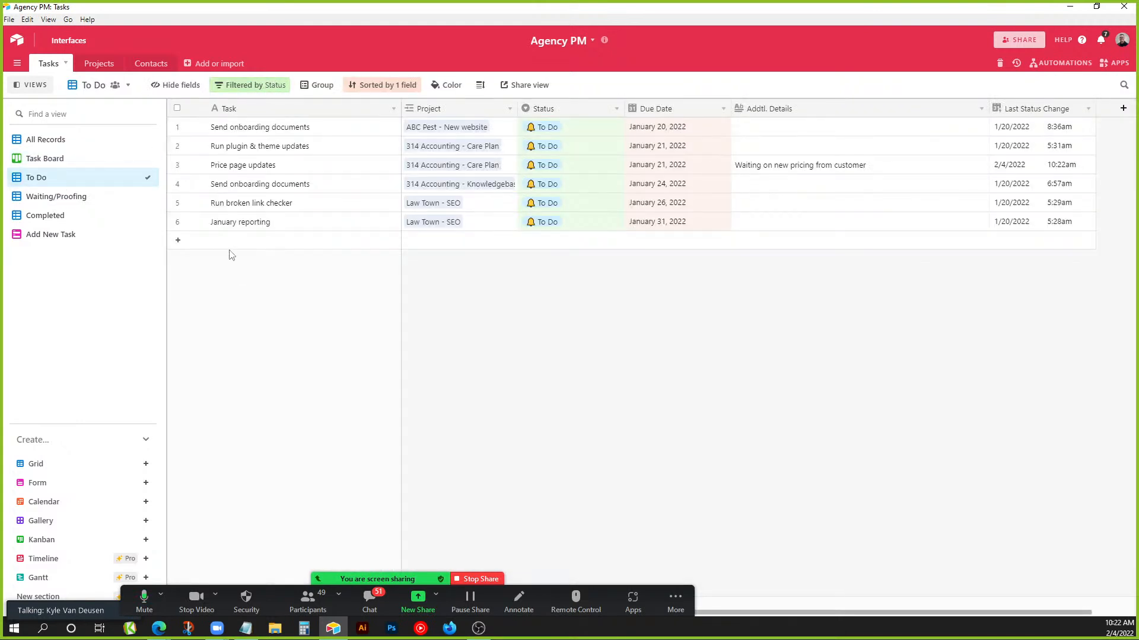
left_click(56, 196)
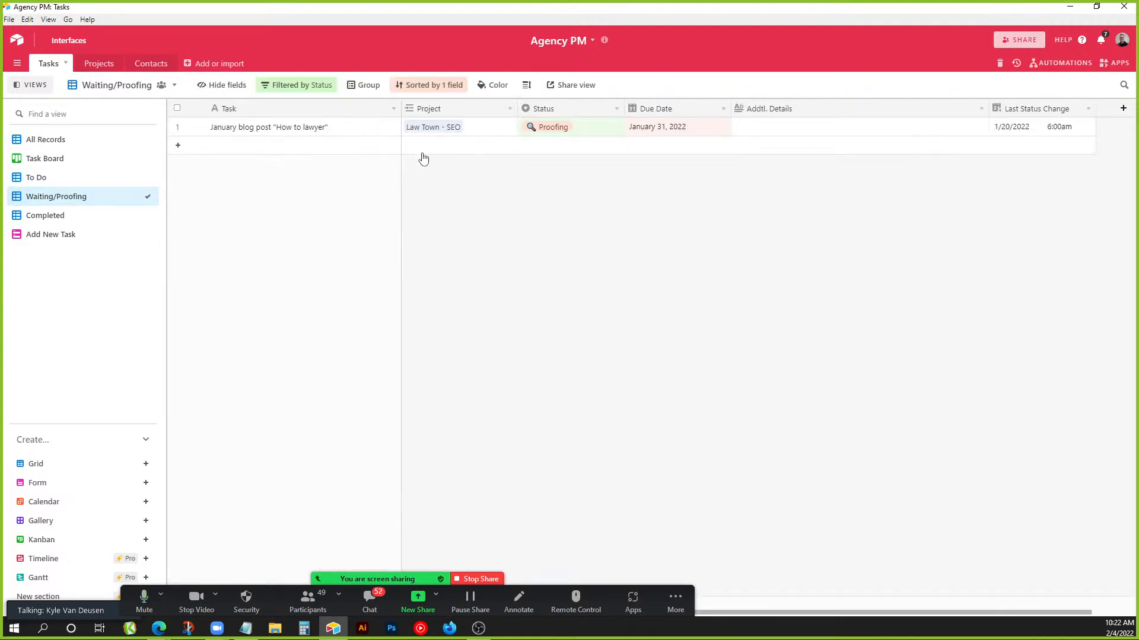
left_click(80, 218)
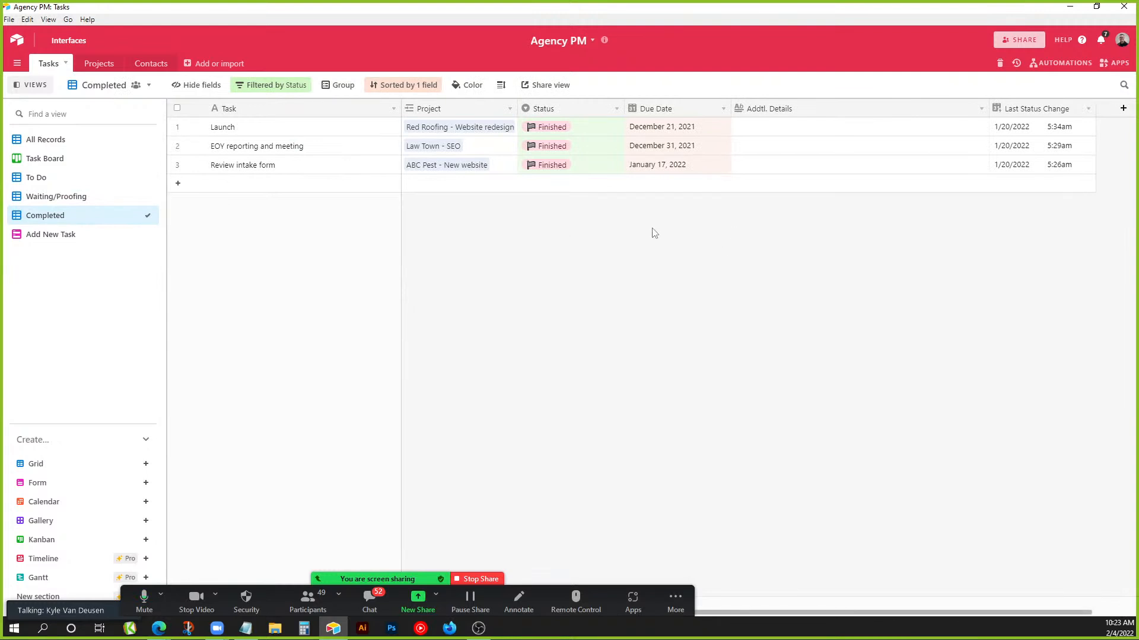
Show the Add New Task form with the base's three automations listed beside it.
left_click(110, 241)
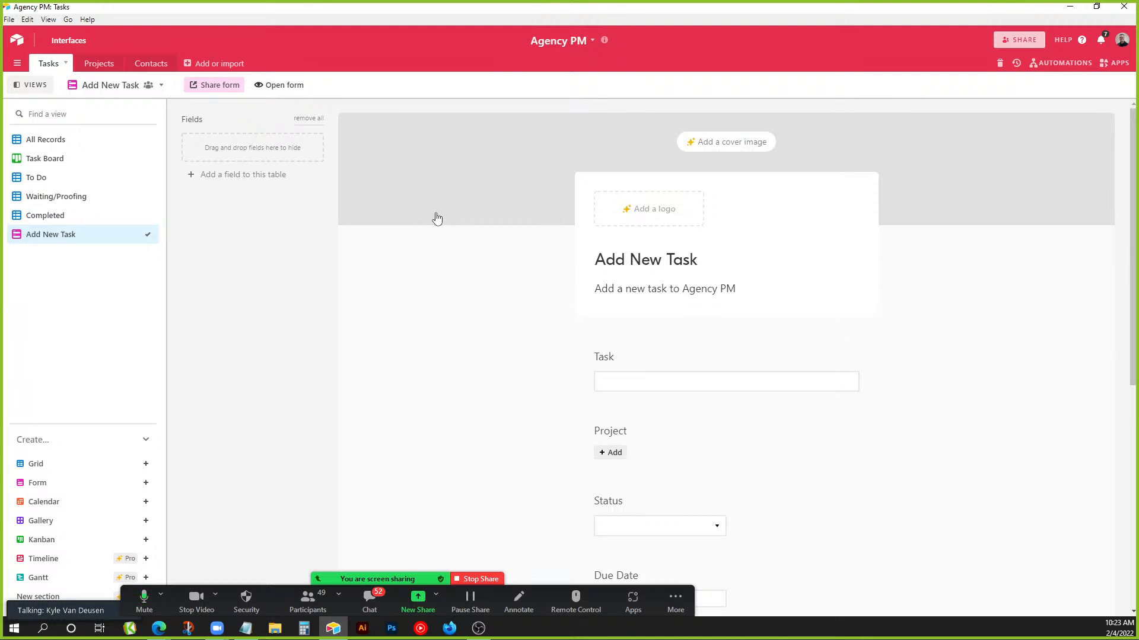
left_click(1060, 63)
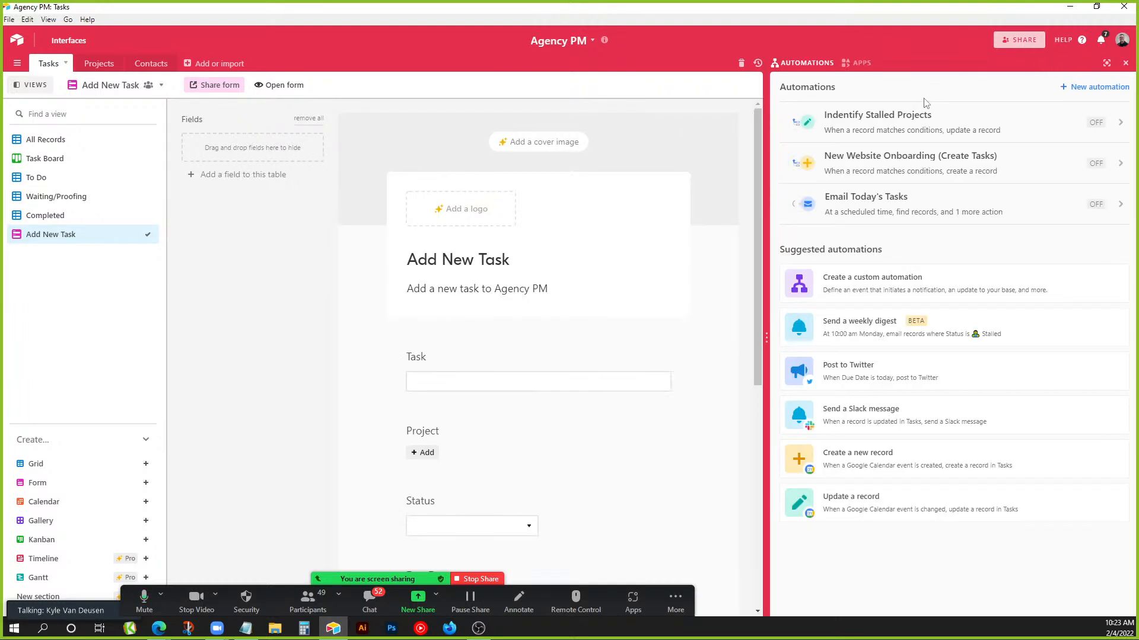
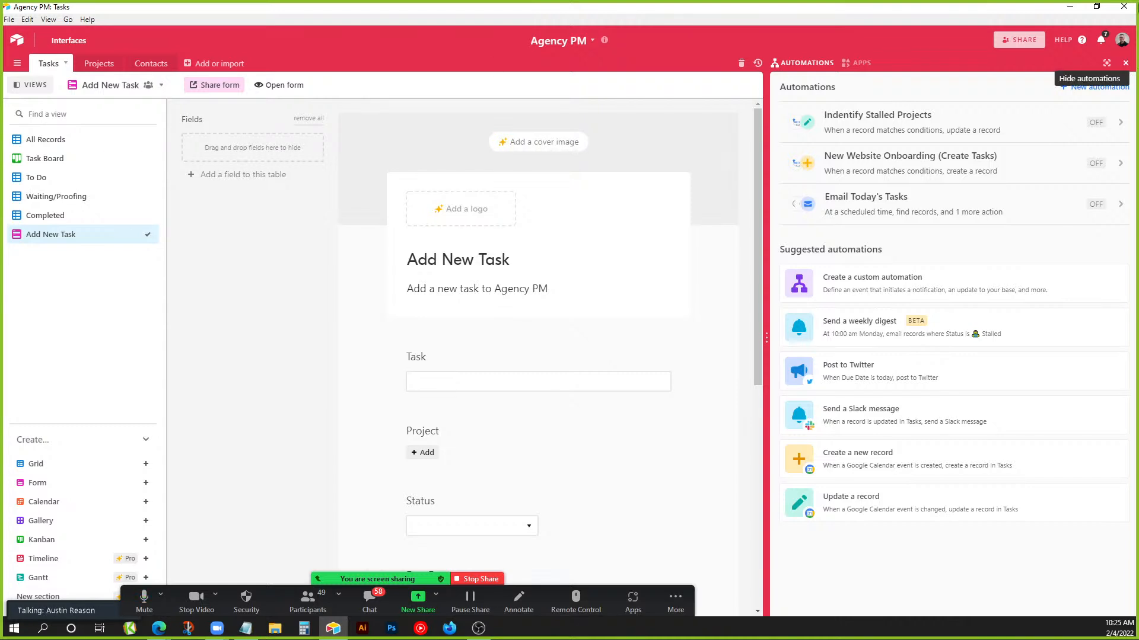
Hide the Automations panel and leave Agency PM for the bases home page.
left_click(1125, 63)
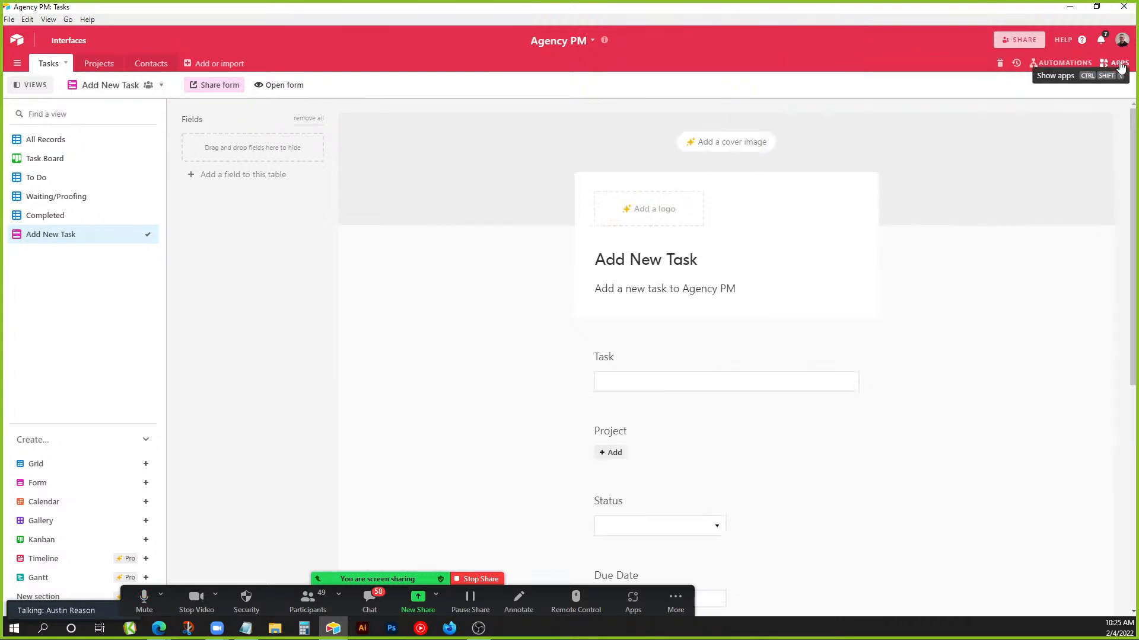
left_click(19, 46)
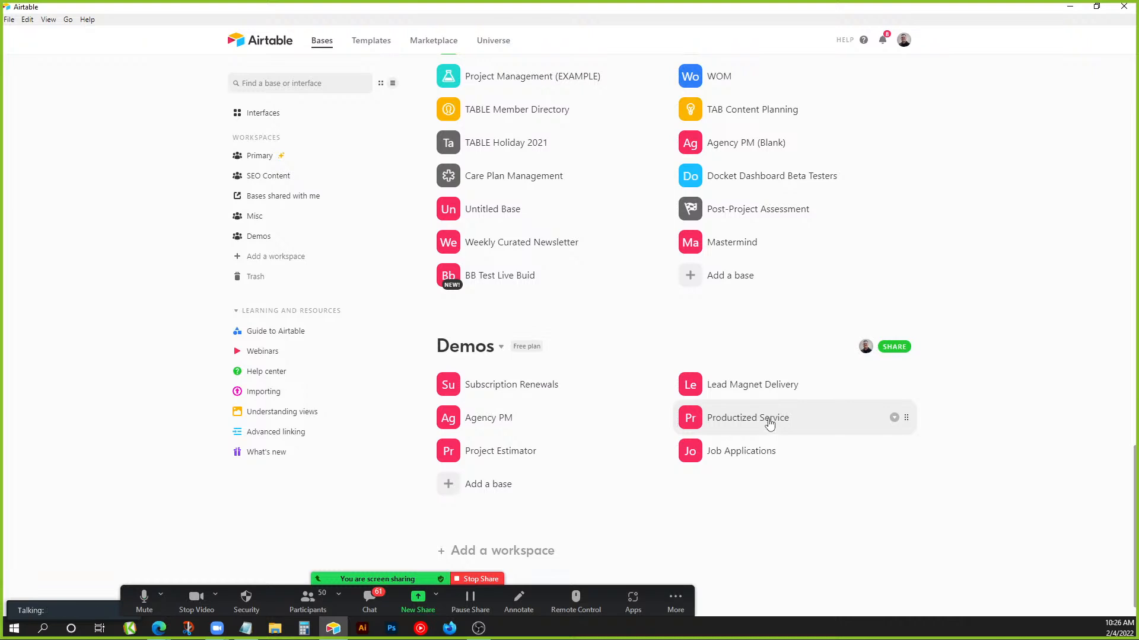
Open the Productized Service base and view its Packages table of Bronze, Silver and Gold.
left_click(770, 420)
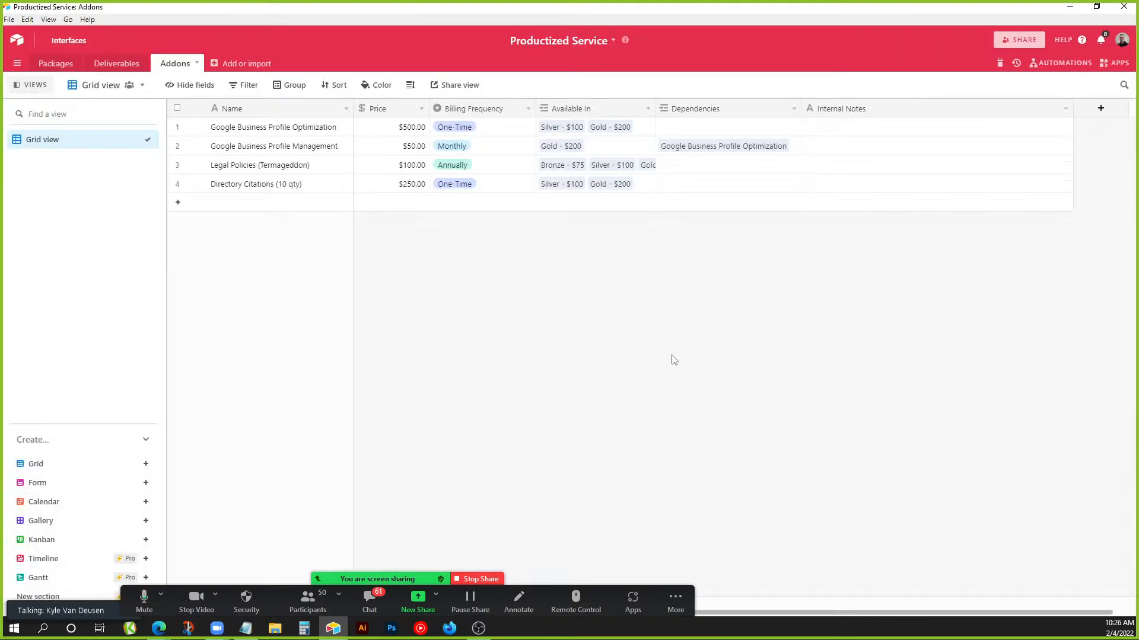
left_click(69, 64)
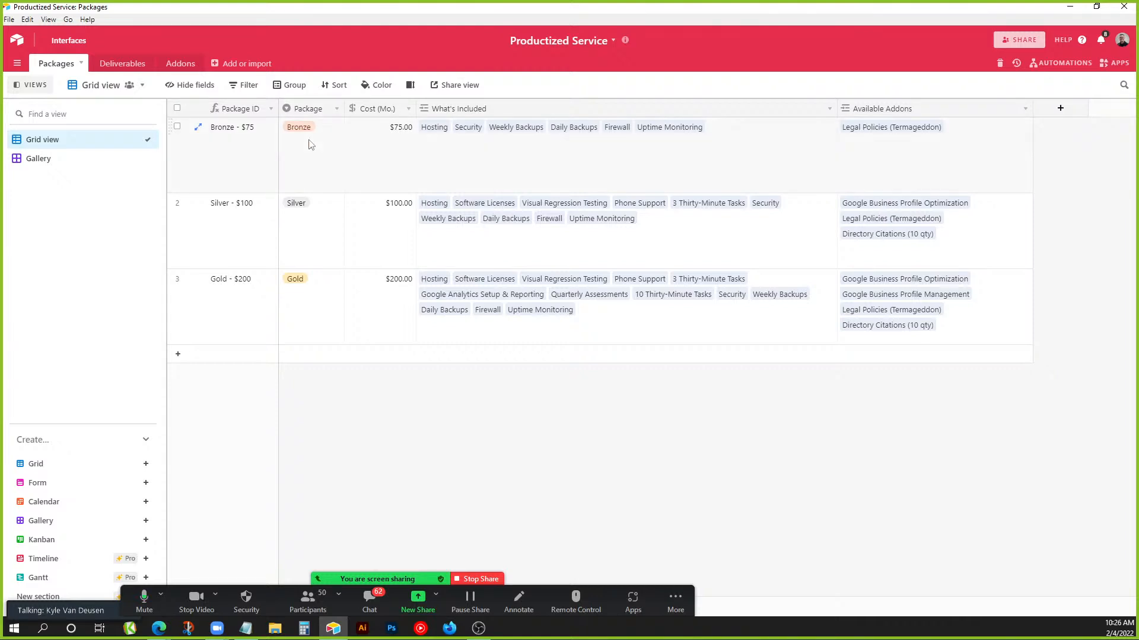
Look at the Package field settings and the monthly costs, then go to Deliverables.
double_click(301, 109)
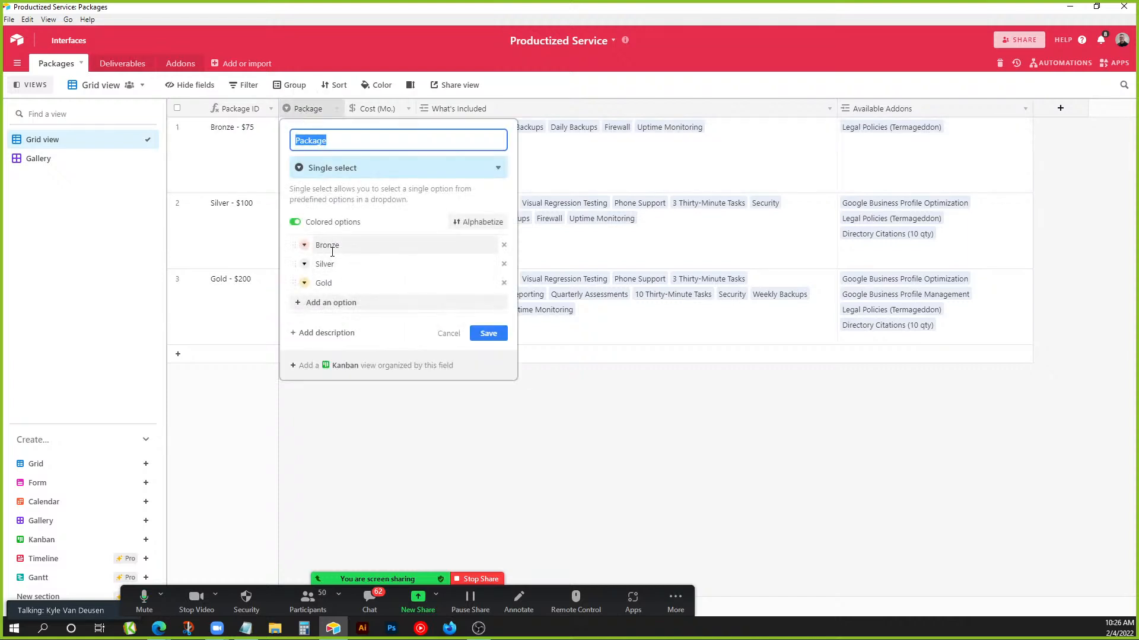
left_click(449, 337)
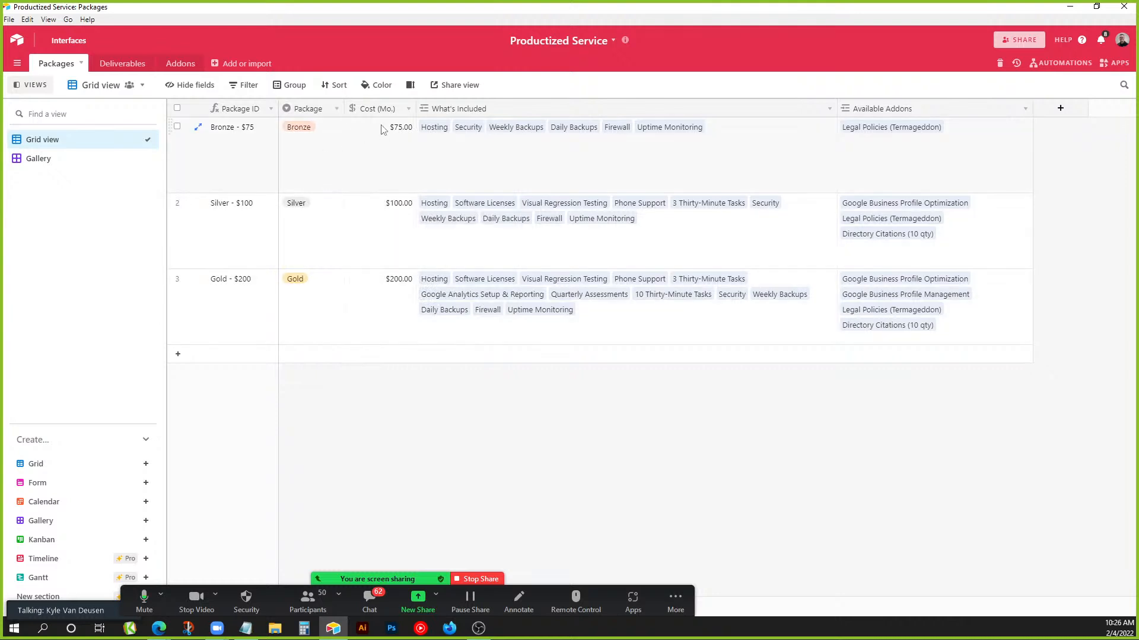
left_click_drag(380, 141, 382, 285)
left_click(378, 288)
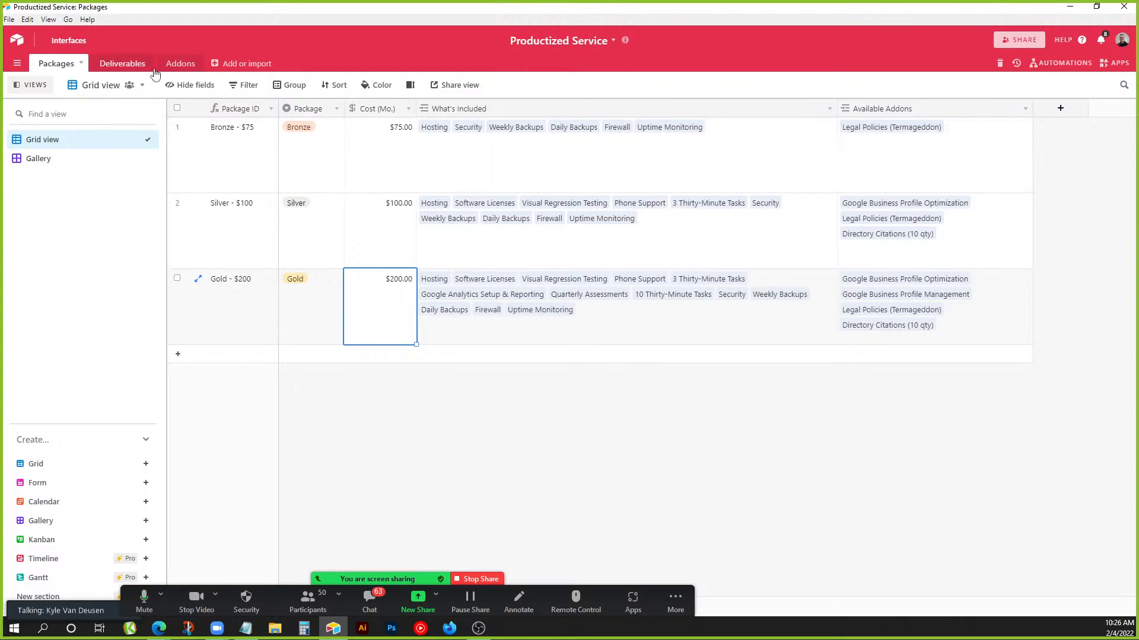
left_click(129, 66)
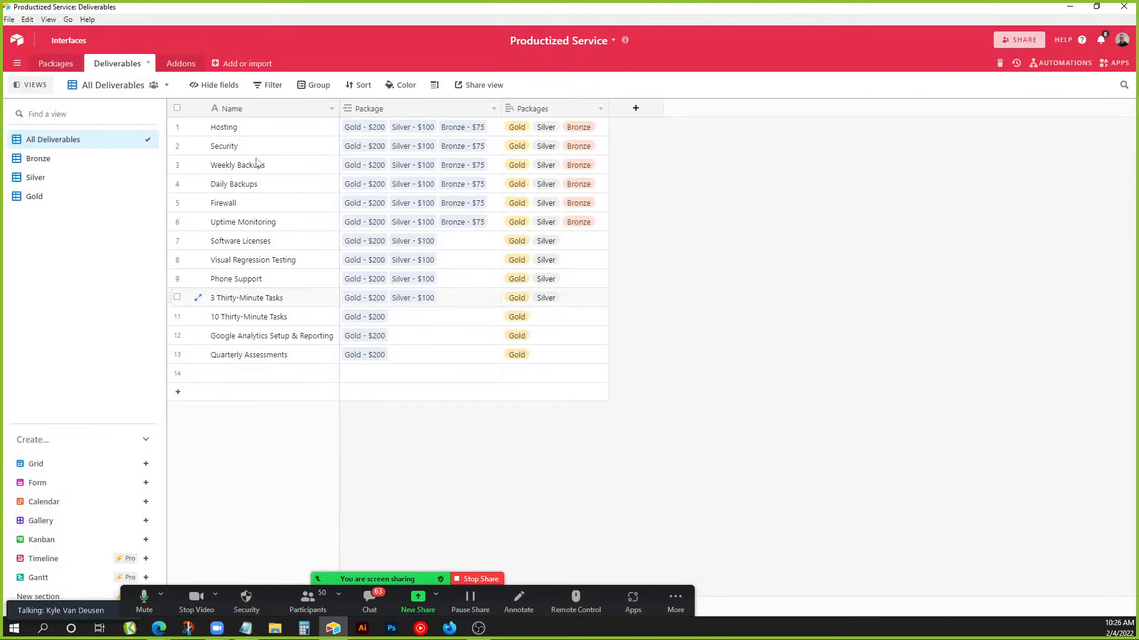
Delete the empty 14th record from the Deliverables table.
left_click_drag(253, 132, 263, 360)
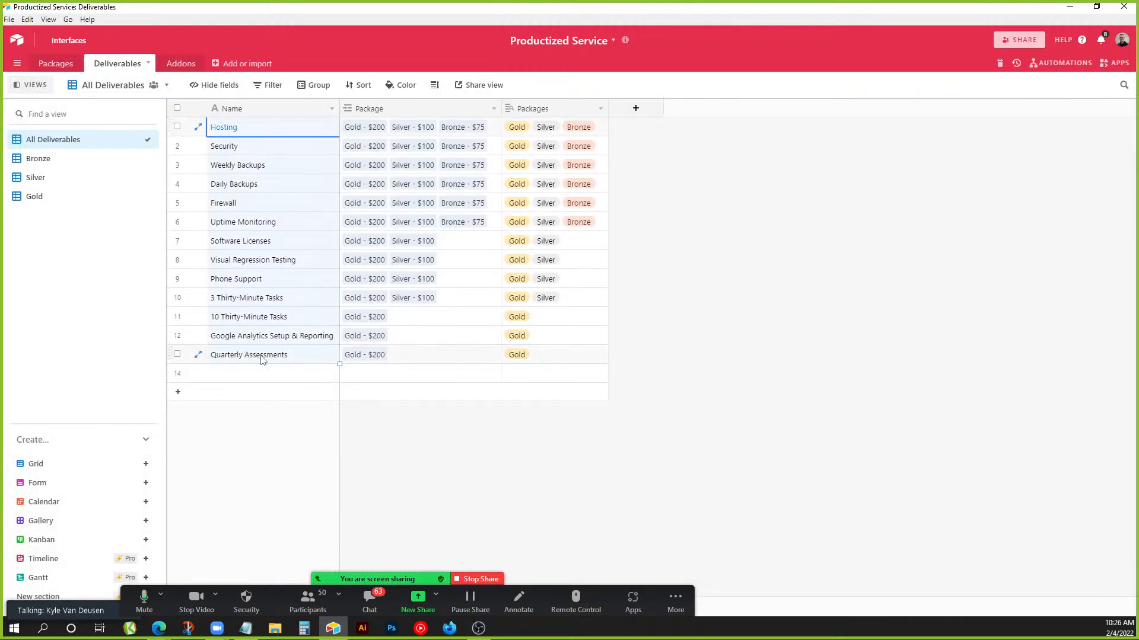
left_click(320, 354)
left_click(497, 454)
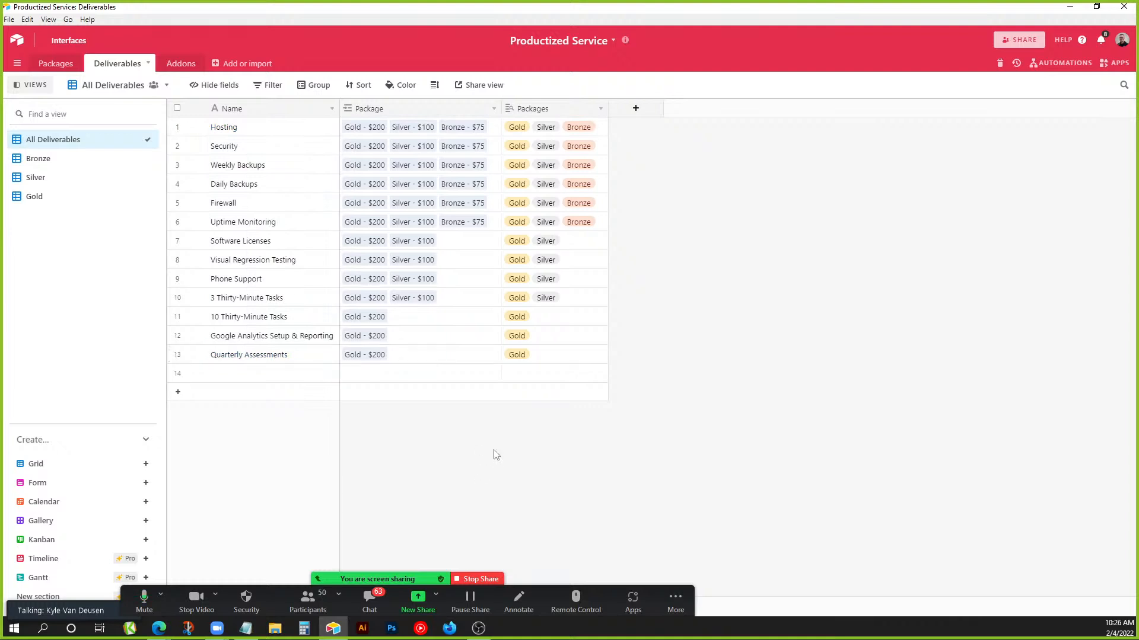
left_click(264, 374)
right_click(268, 372)
left_click(307, 501)
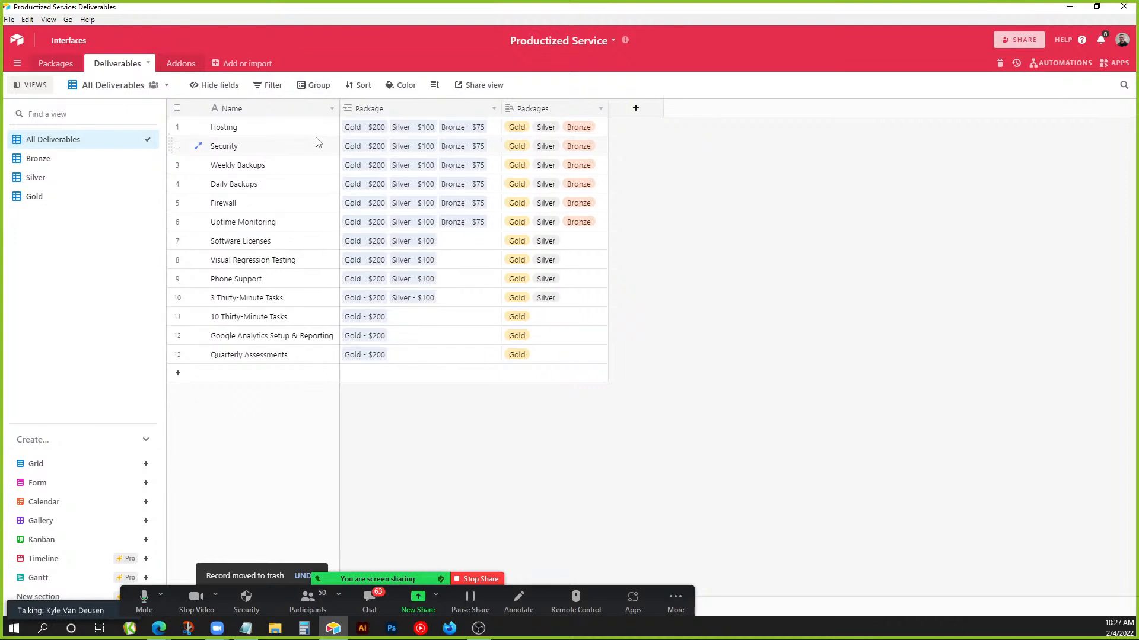
Highlight the deliverable names in rows 1–6, then return to the Packages table.
left_click(301, 128)
left_click_drag(301, 160, 307, 371)
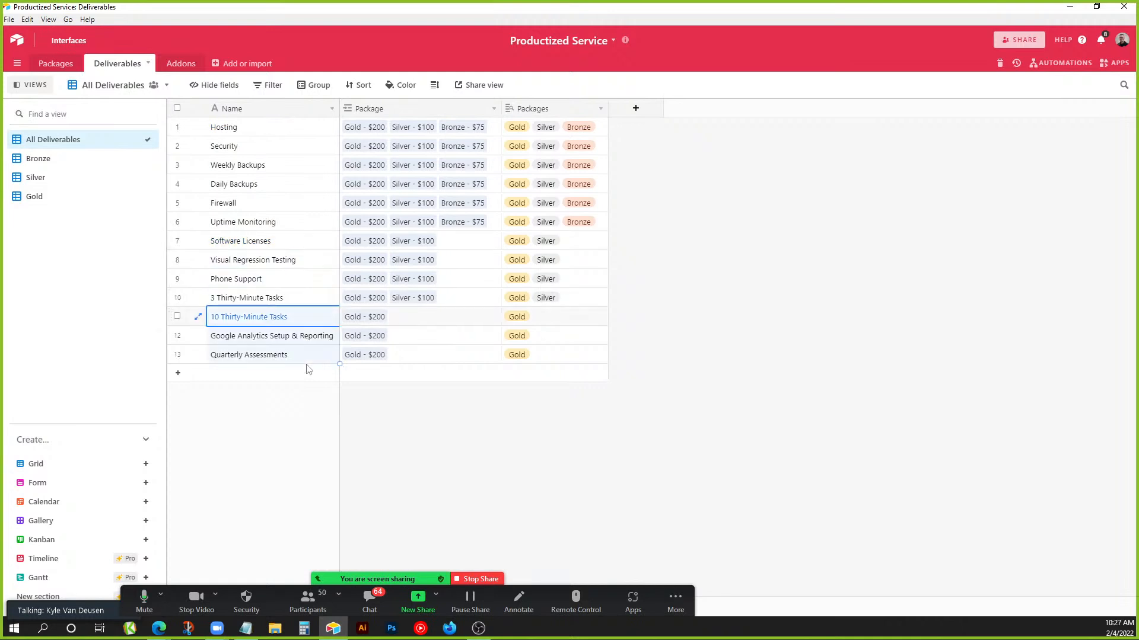
left_click(462, 418)
left_click(55, 62)
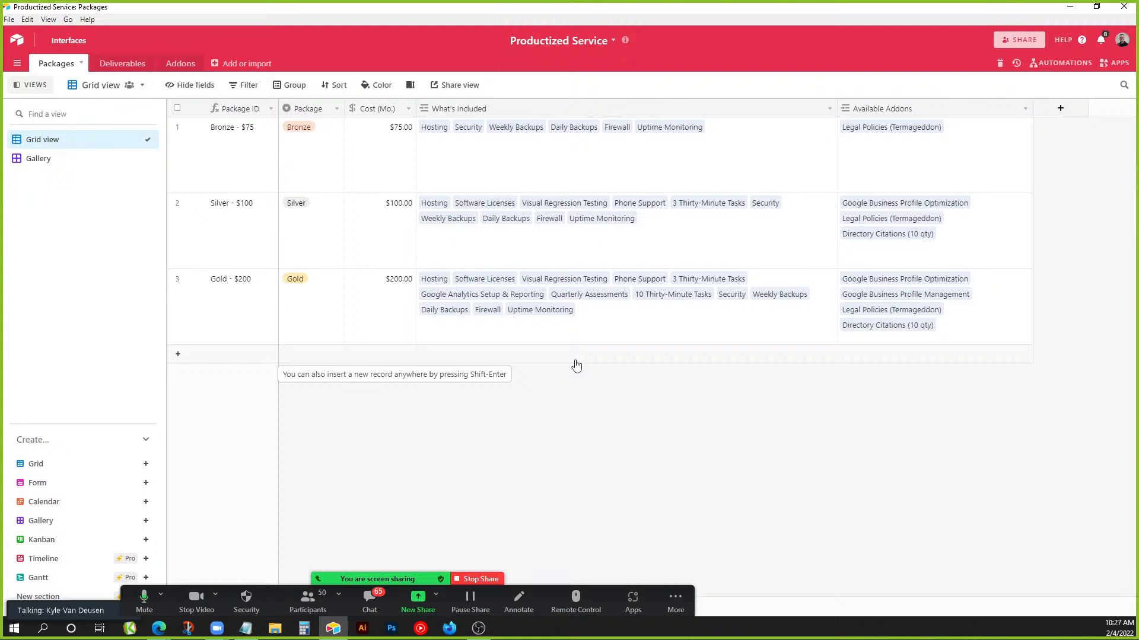
left_click(177, 63)
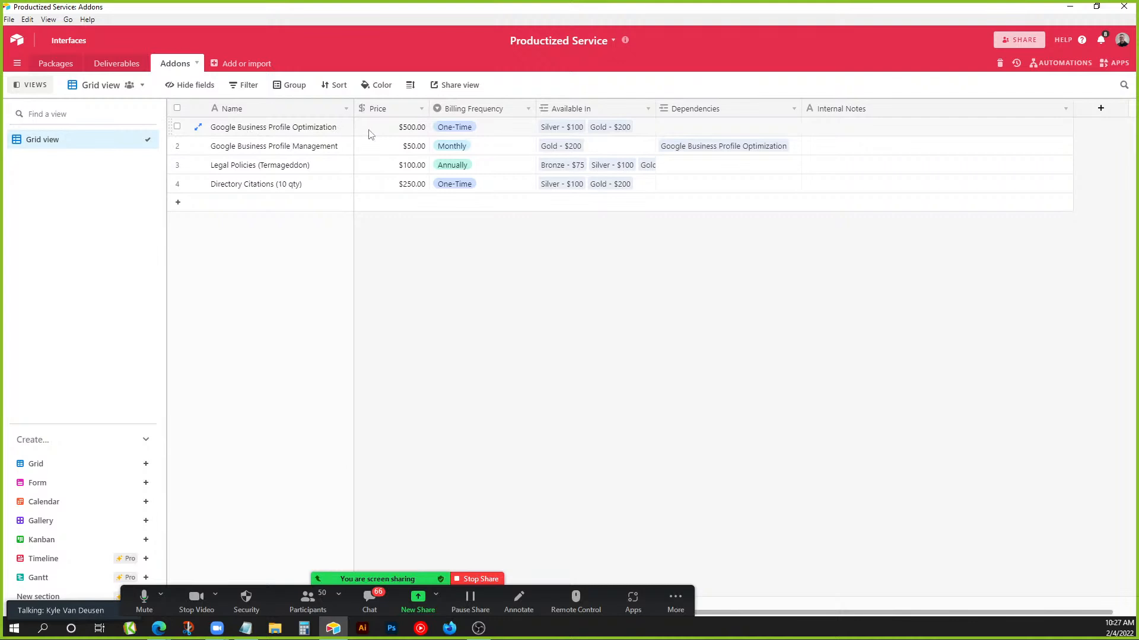
left_click(396, 132)
left_click(298, 150)
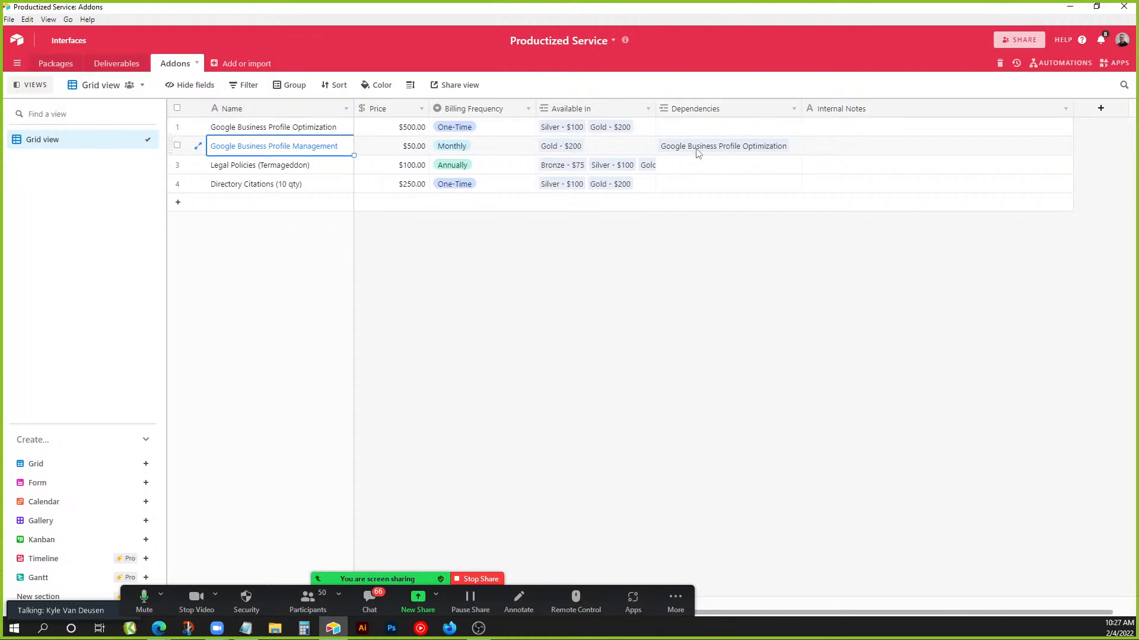
left_click(578, 148)
left_click(692, 148)
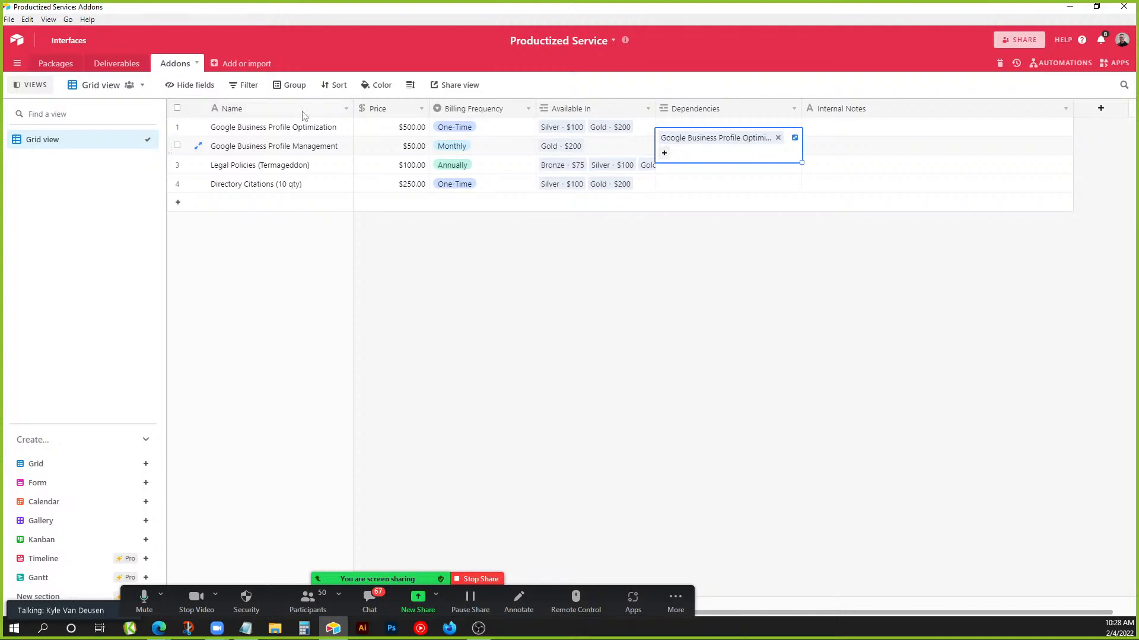
left_click(357, 150)
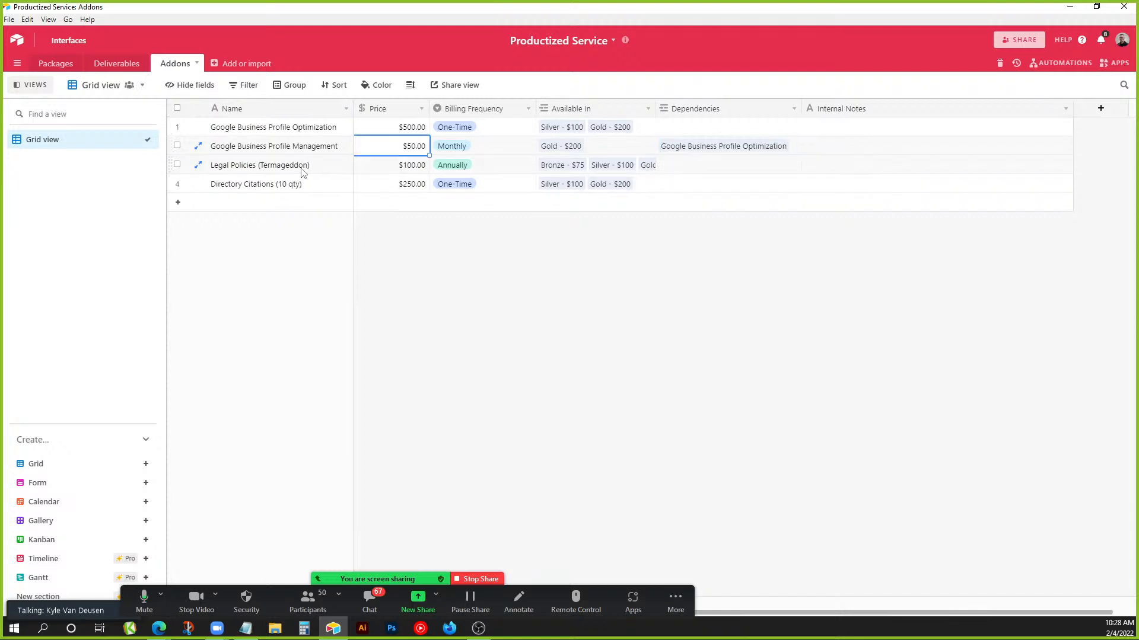
left_click(382, 171)
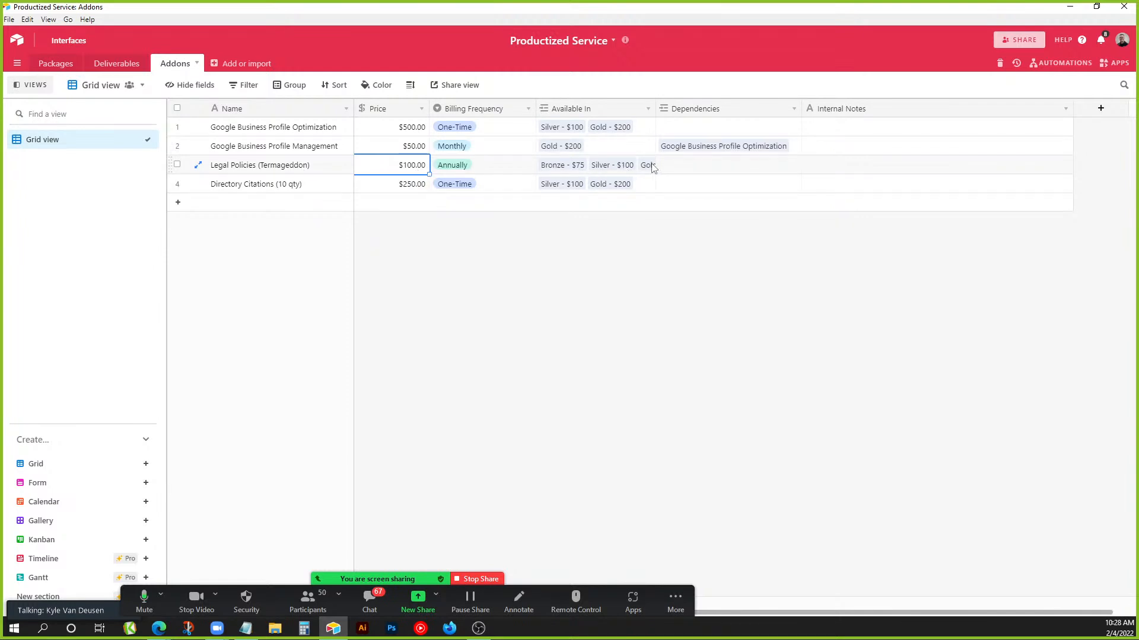
left_click(299, 189)
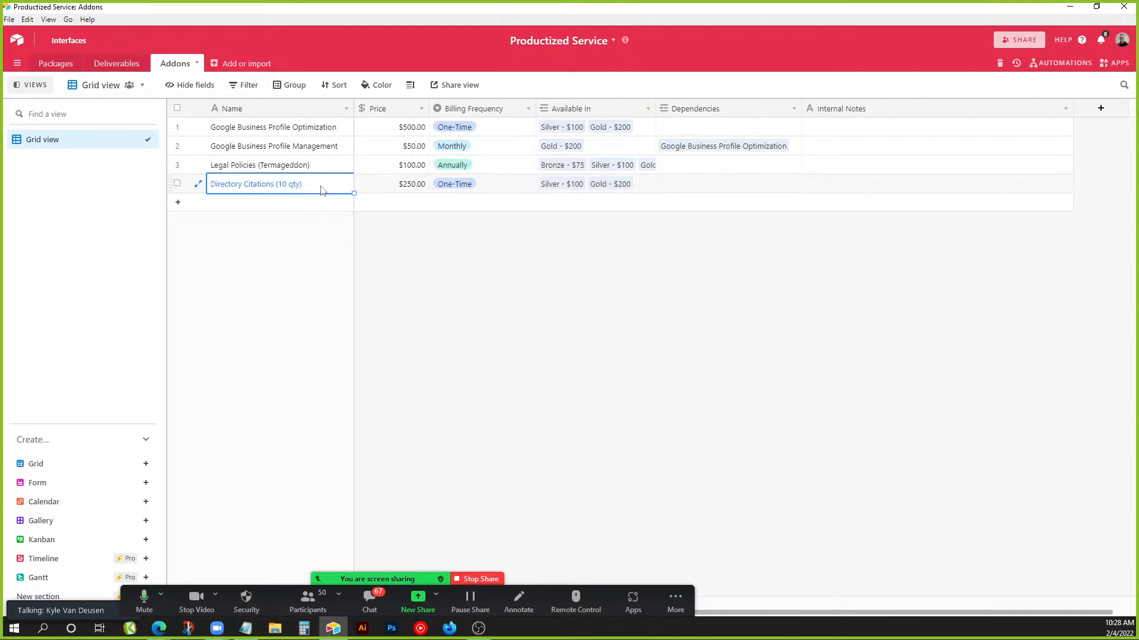
left_click(405, 185)
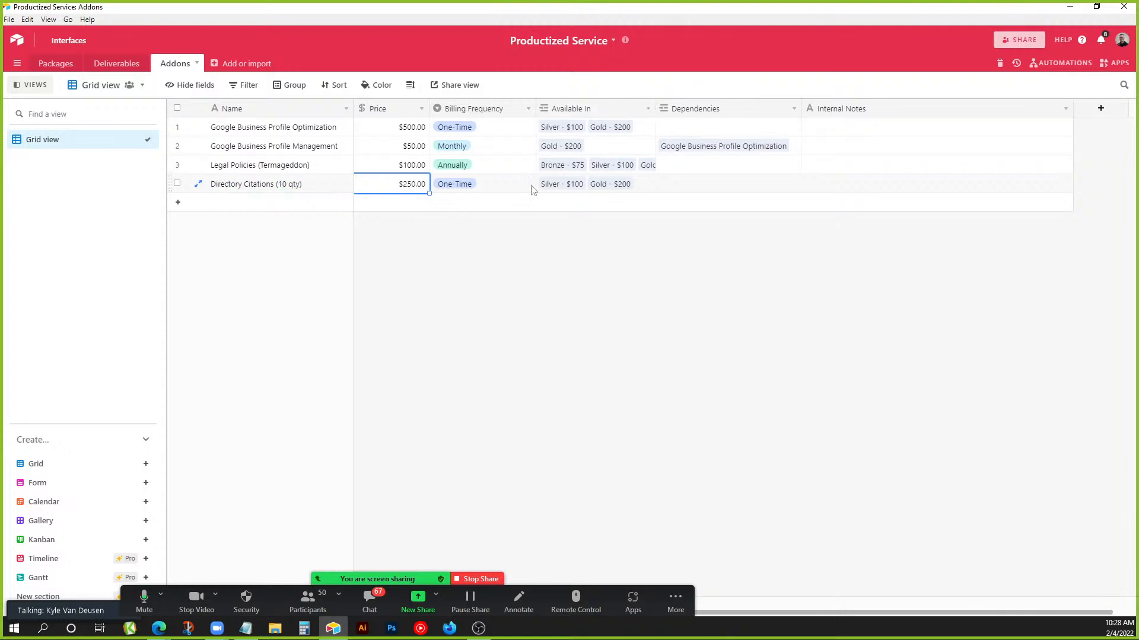
left_click(56, 64)
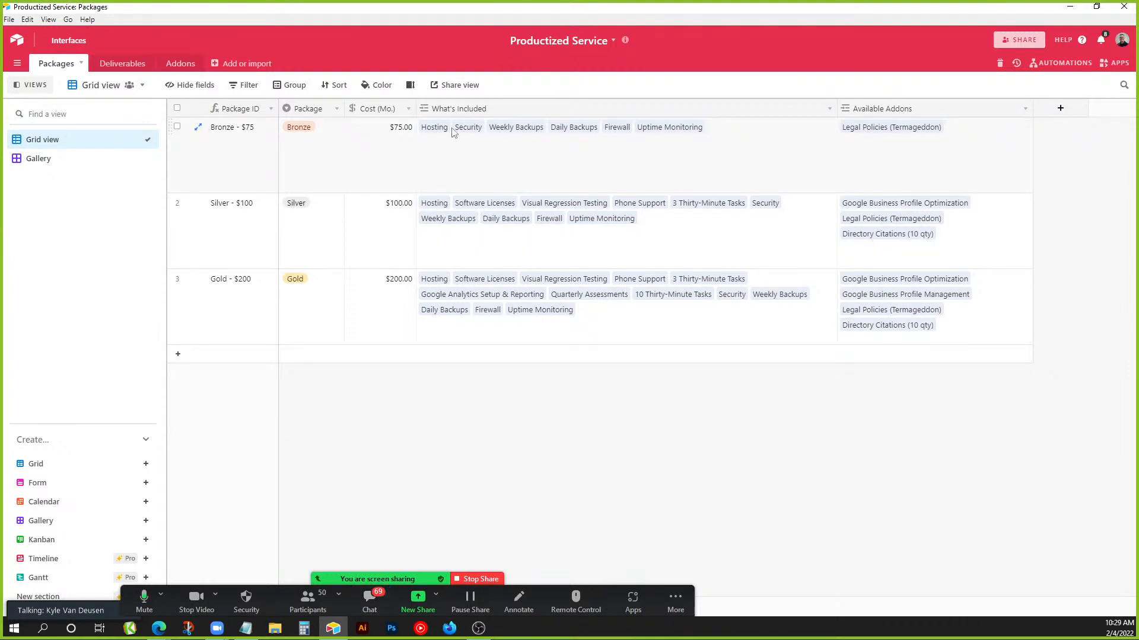
Revisit the Security deliverable and the Packages table, then return to the bases home page.
left_click(131, 65)
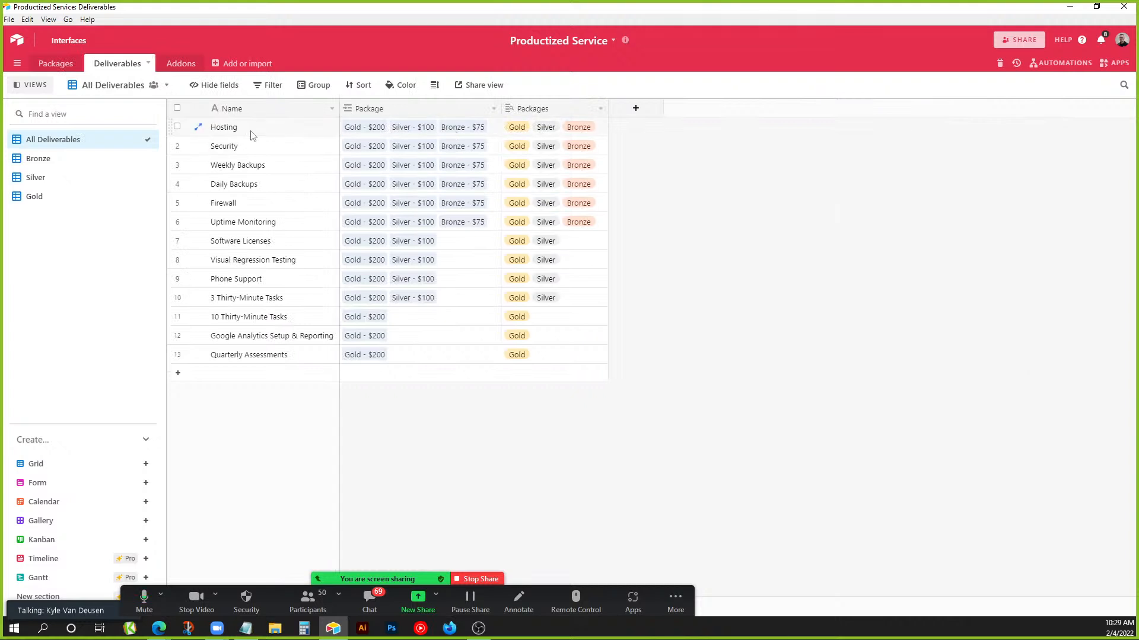
left_click(265, 150)
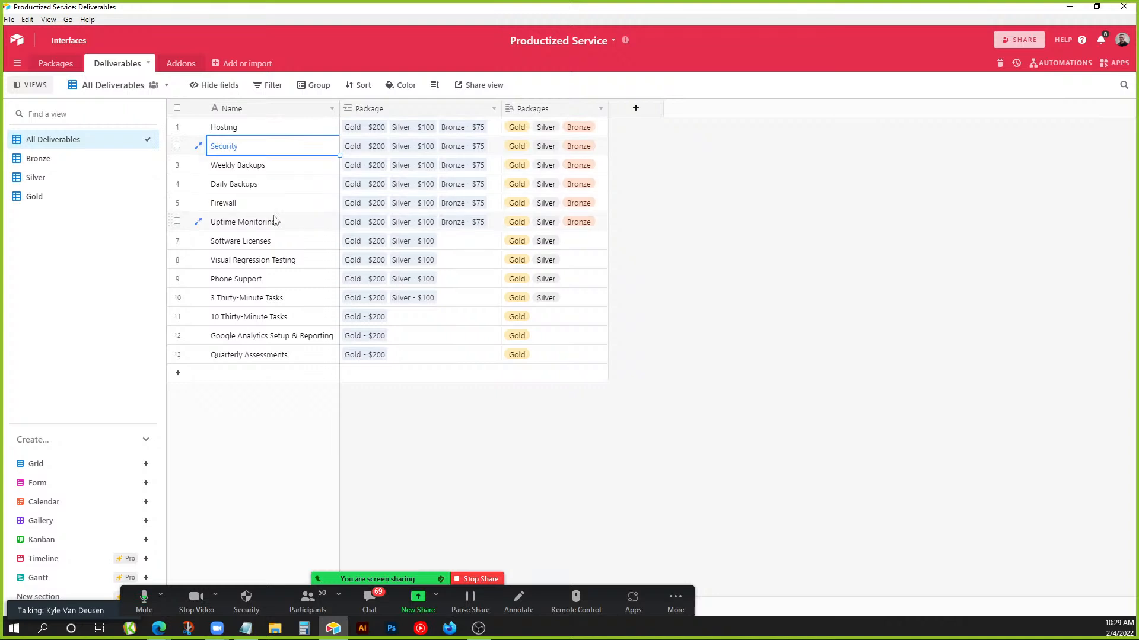
left_click(67, 66)
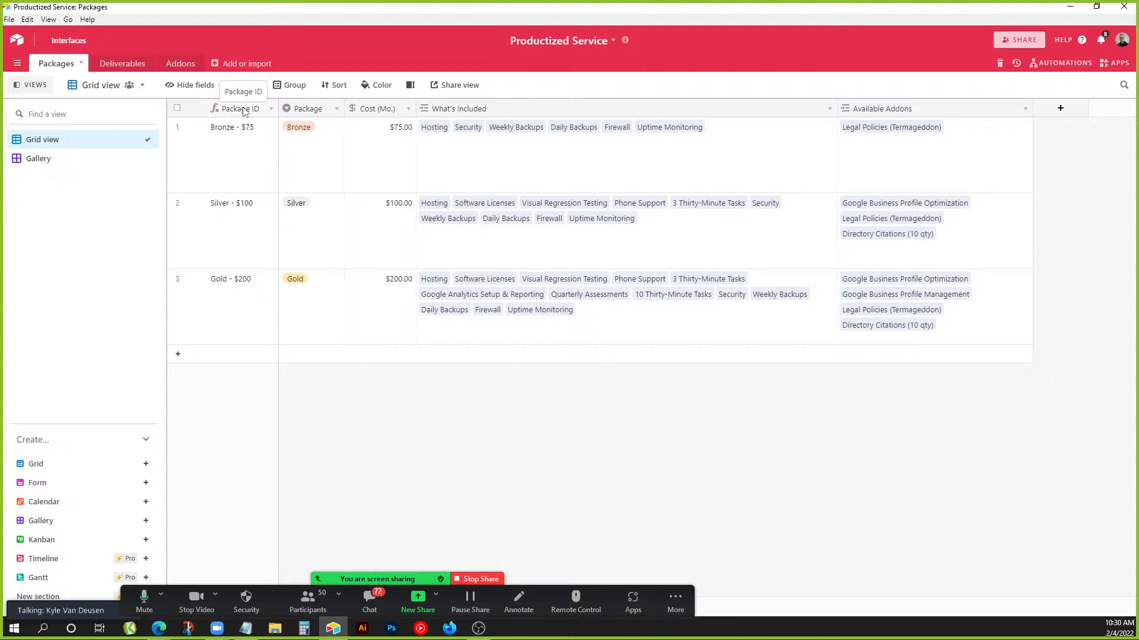
left_click(17, 40)
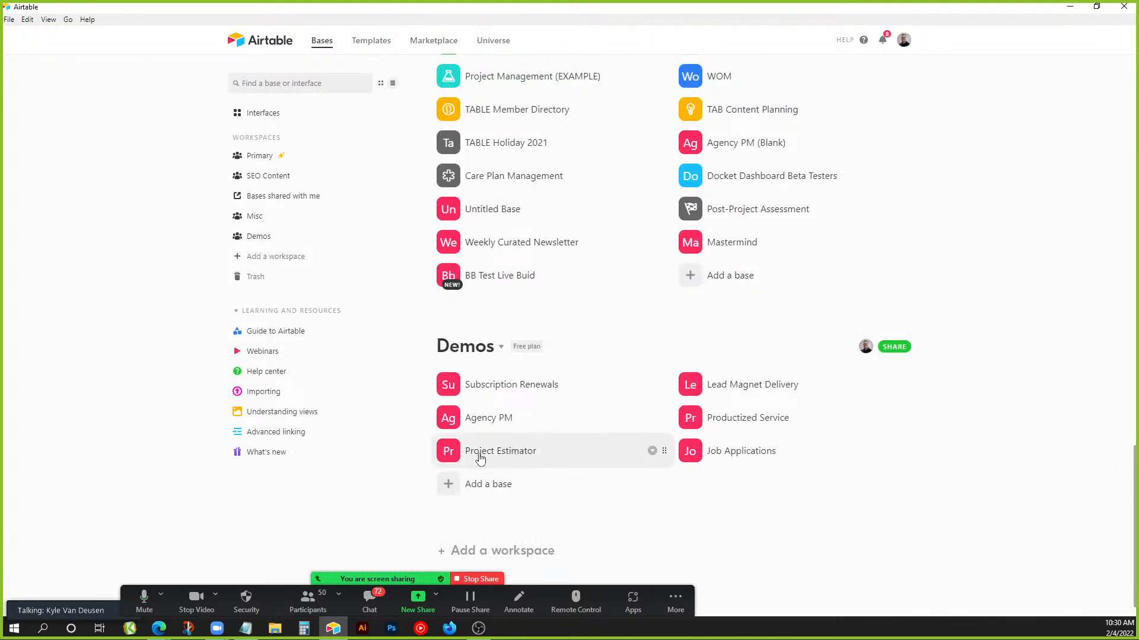
Open the Job Applications base from the Demos workspace.
left_click(757, 456)
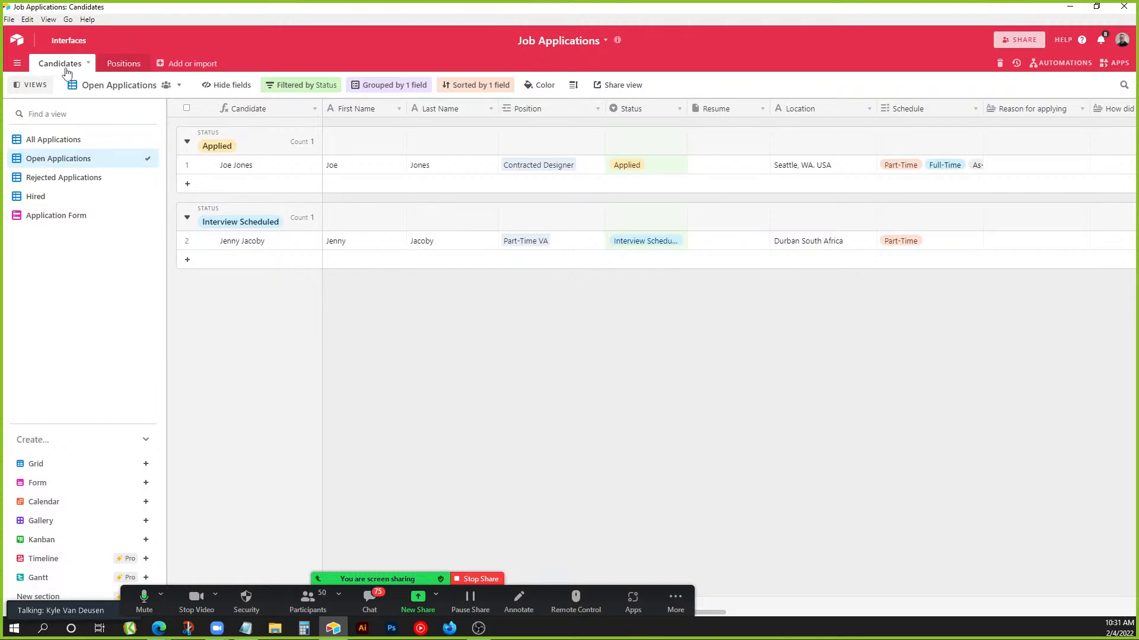
left_click(119, 66)
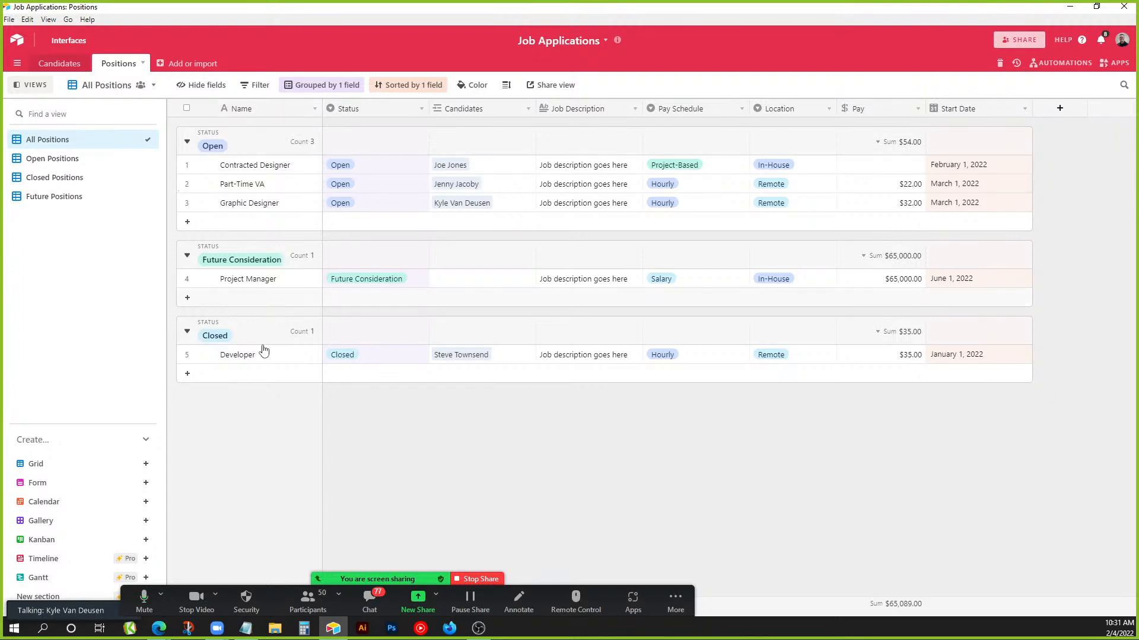
double_click(390, 114)
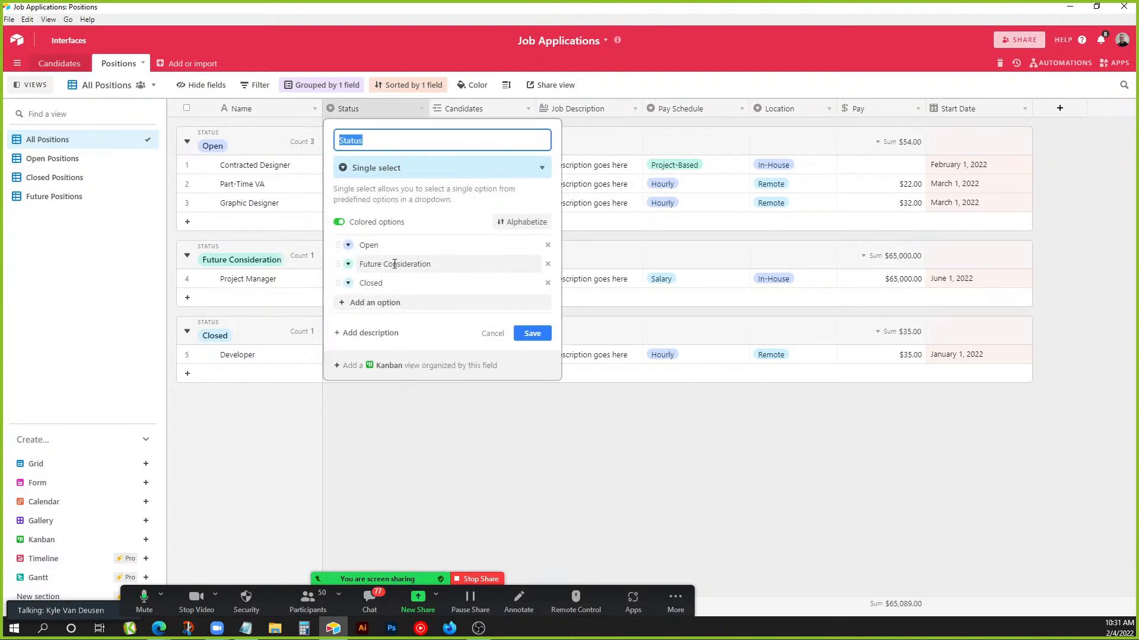
left_click(491, 334)
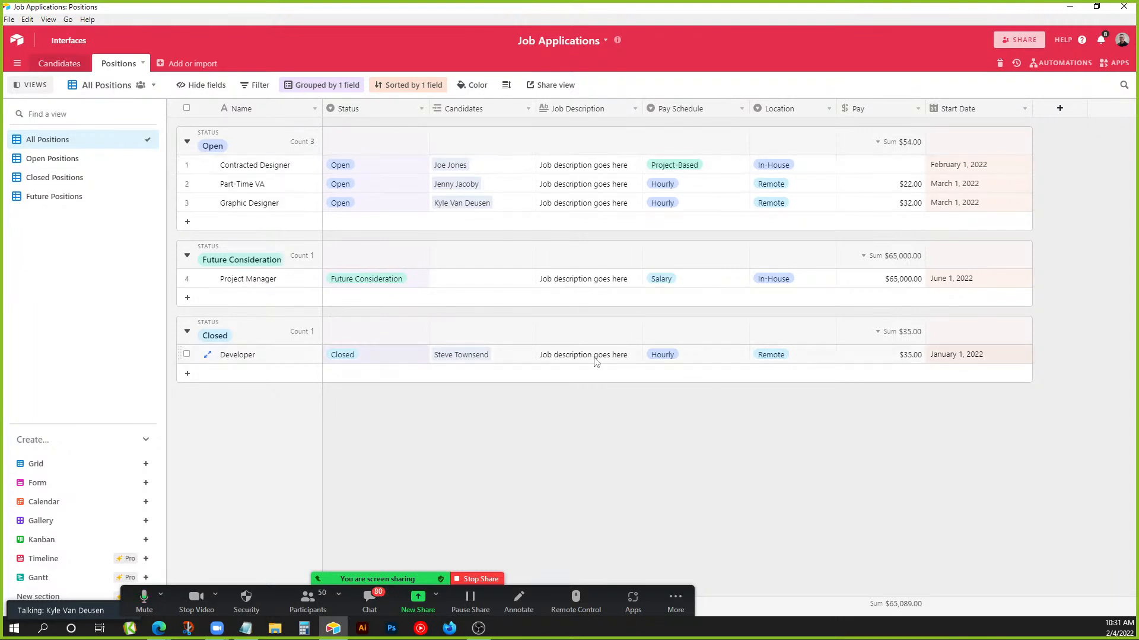
left_click(682, 113)
double_click(681, 112)
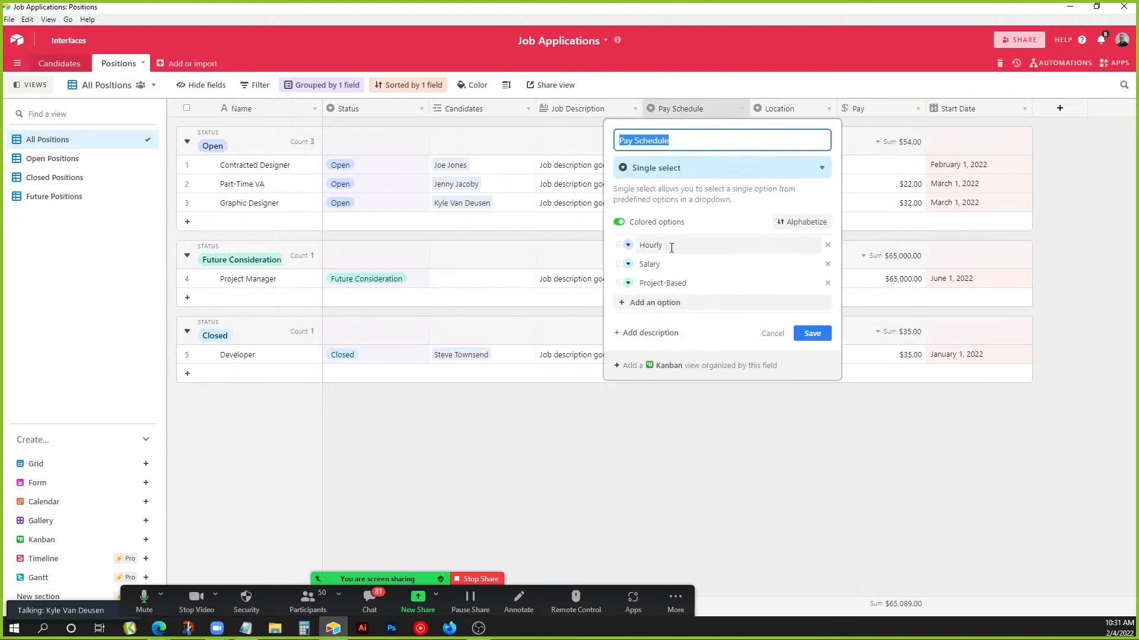
left_click(775, 339)
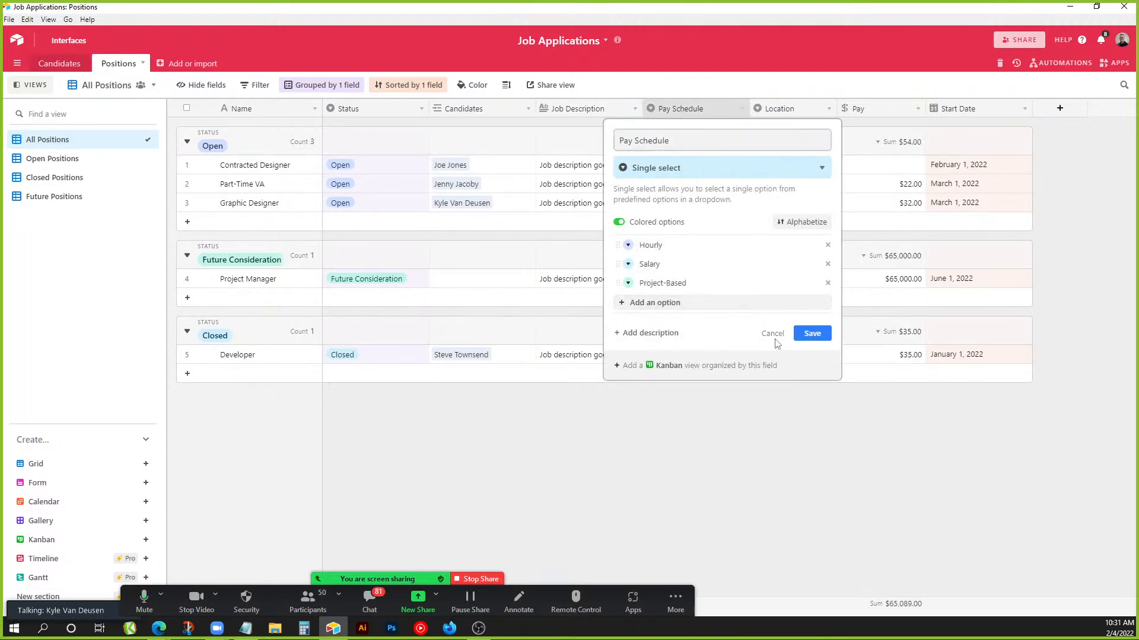
double_click(795, 108)
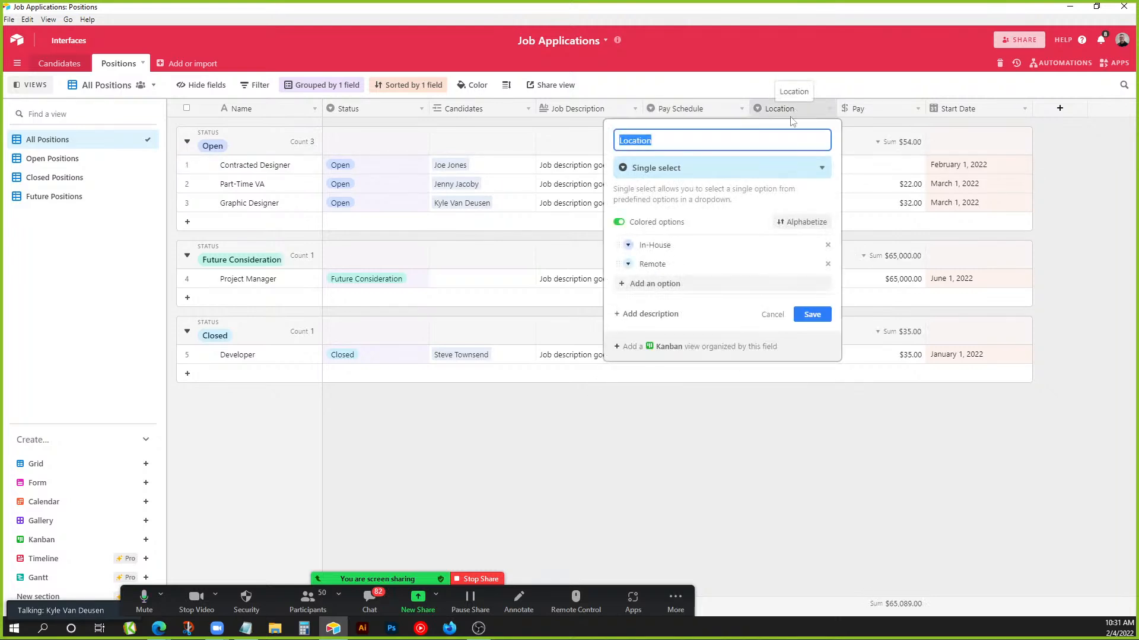
left_click(772, 314)
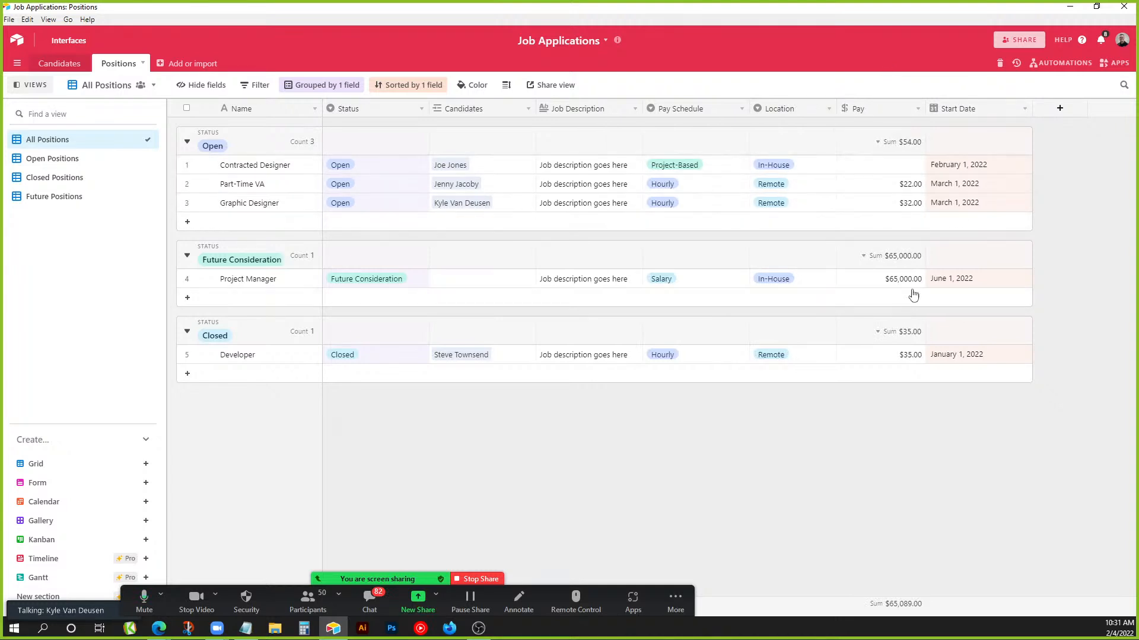
Browse the Open, Closed, Future and All Positions views, then return to Candidates.
left_click(65, 168)
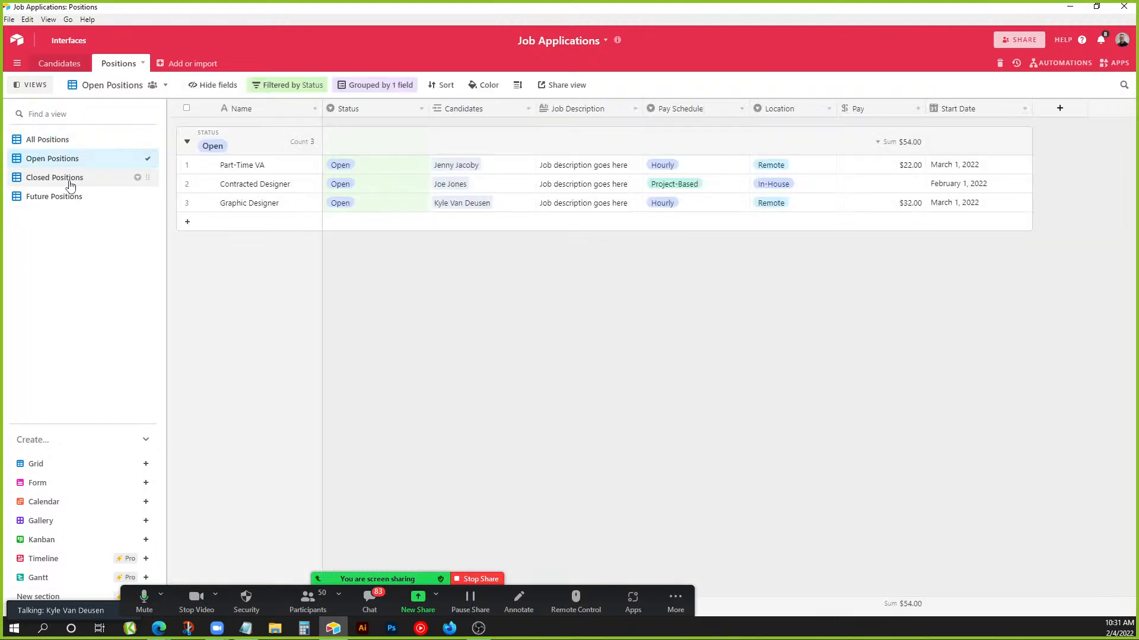
left_click(70, 182)
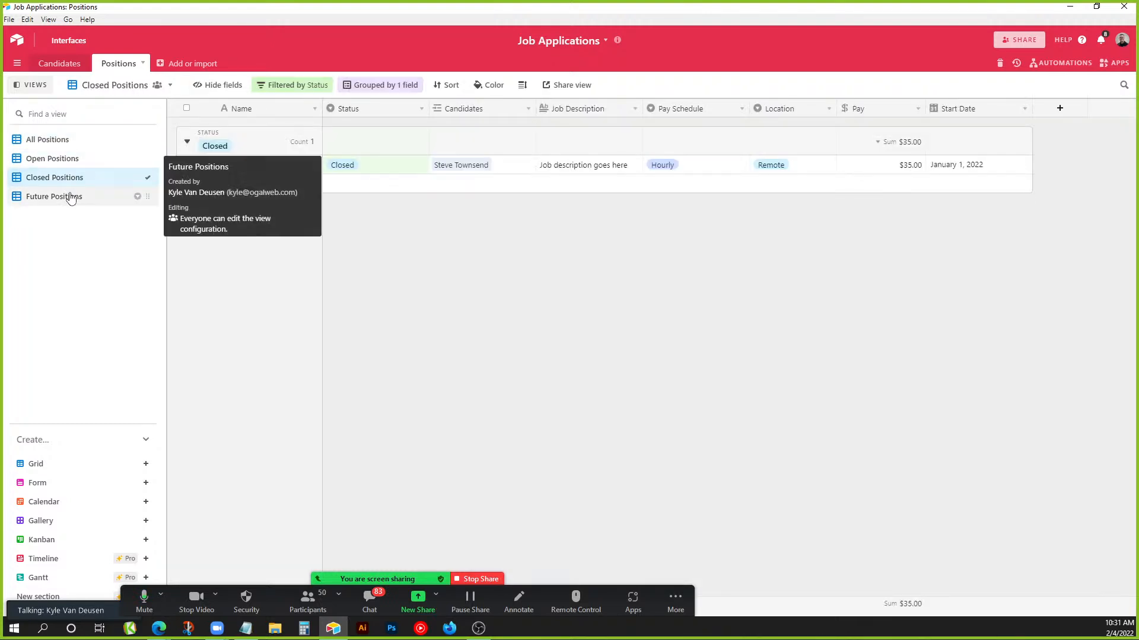
left_click(70, 197)
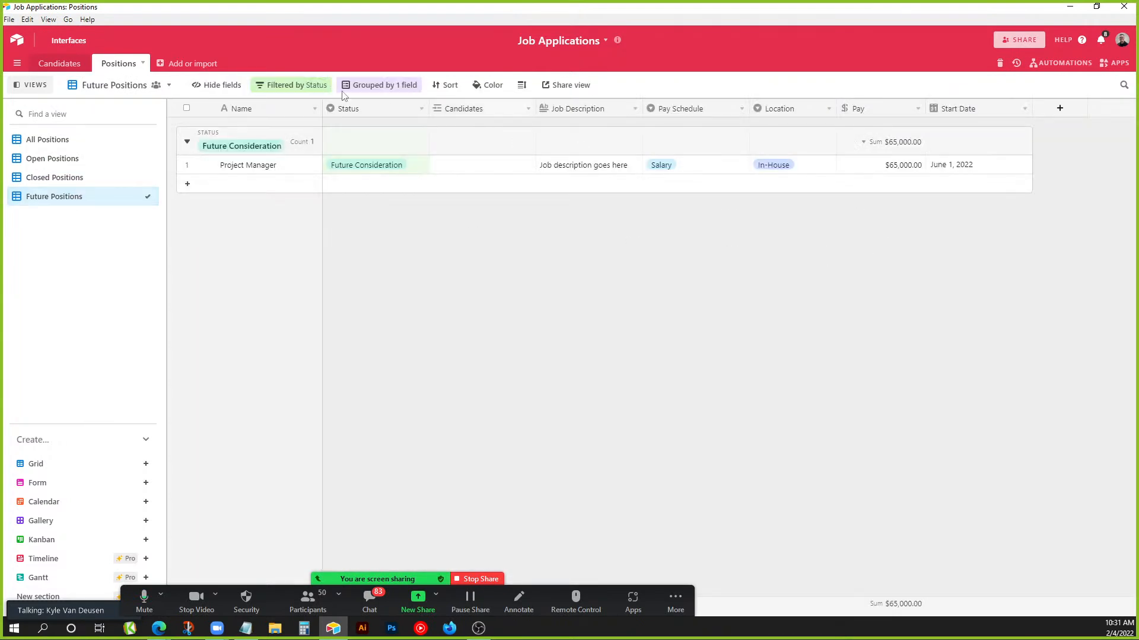
left_click(49, 139)
left_click(55, 67)
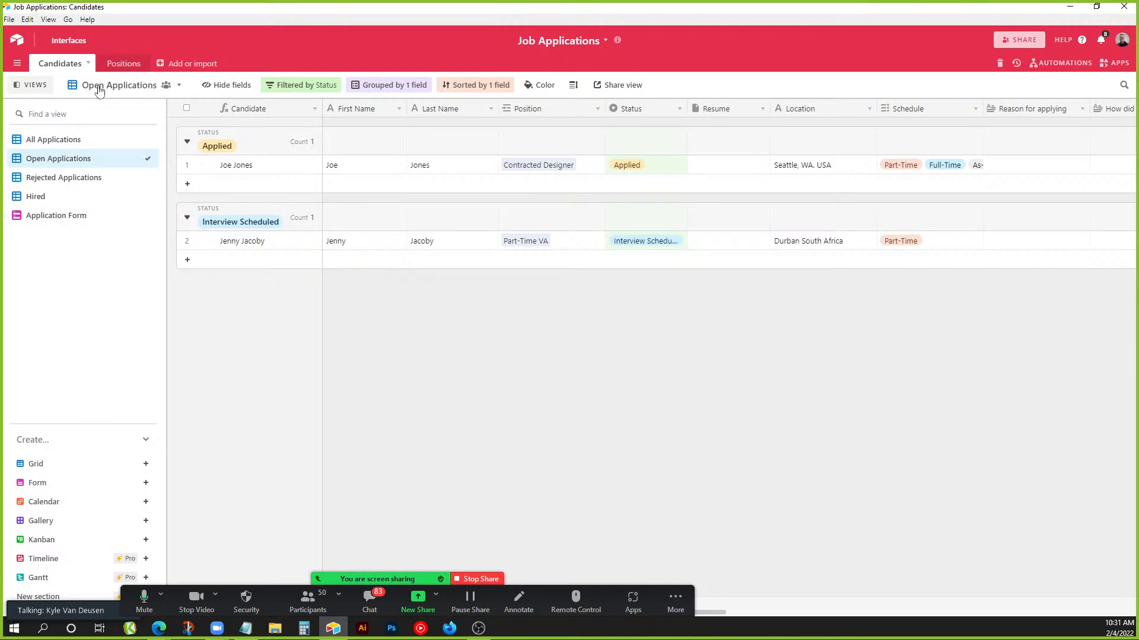
Show All Applications, select the rejected candidate, then switch to the Application Form view.
left_click(64, 143)
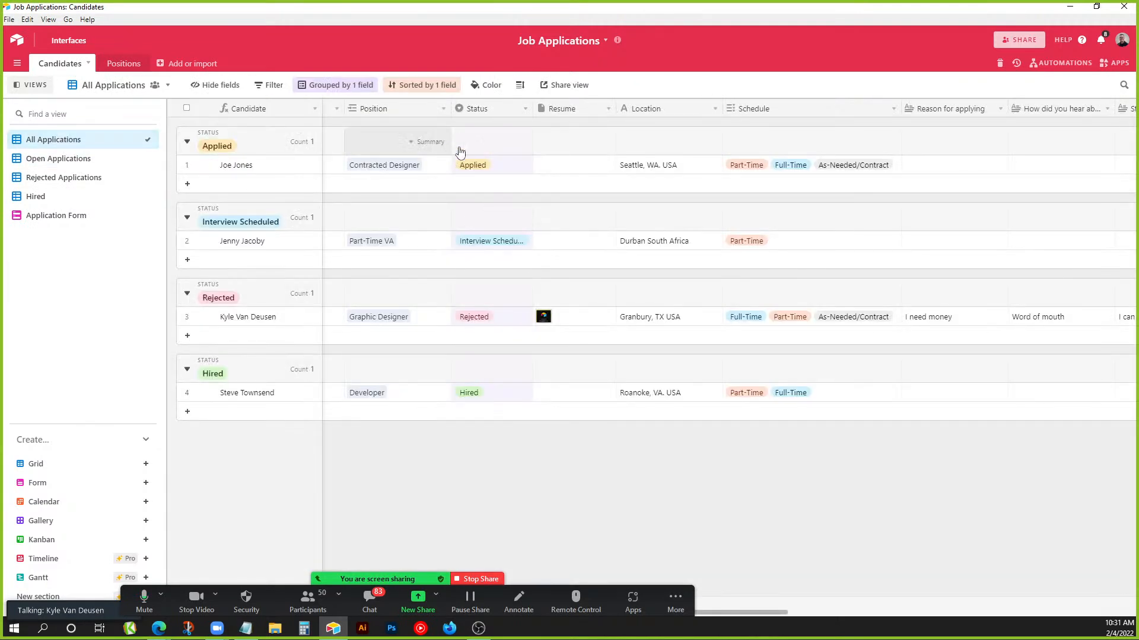
left_click_drag(770, 615, 672, 615)
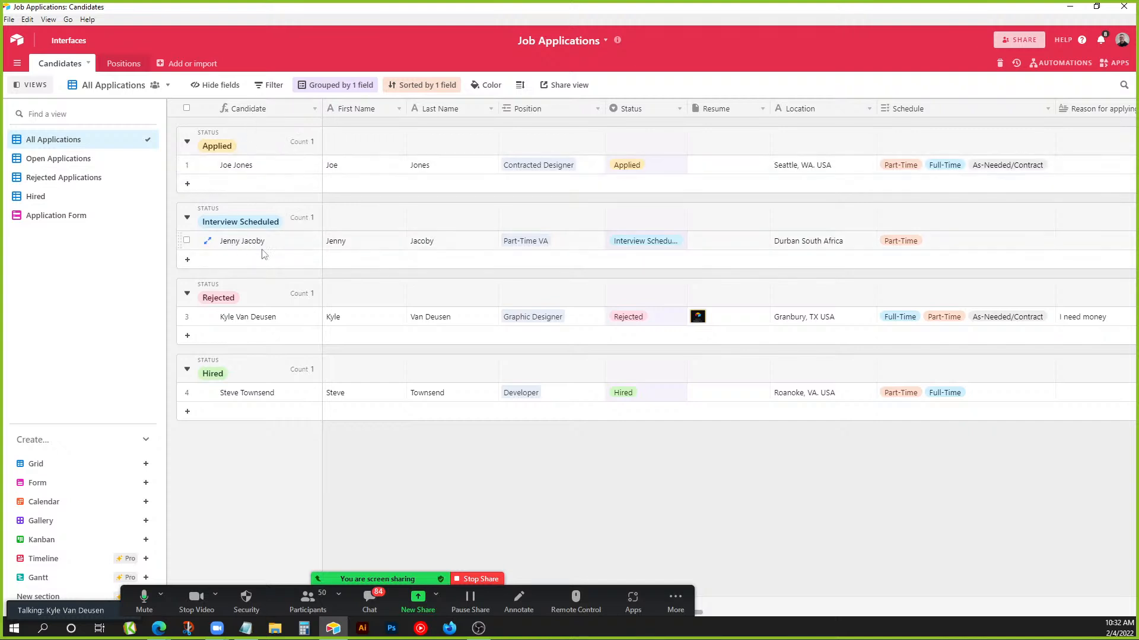
left_click(252, 320)
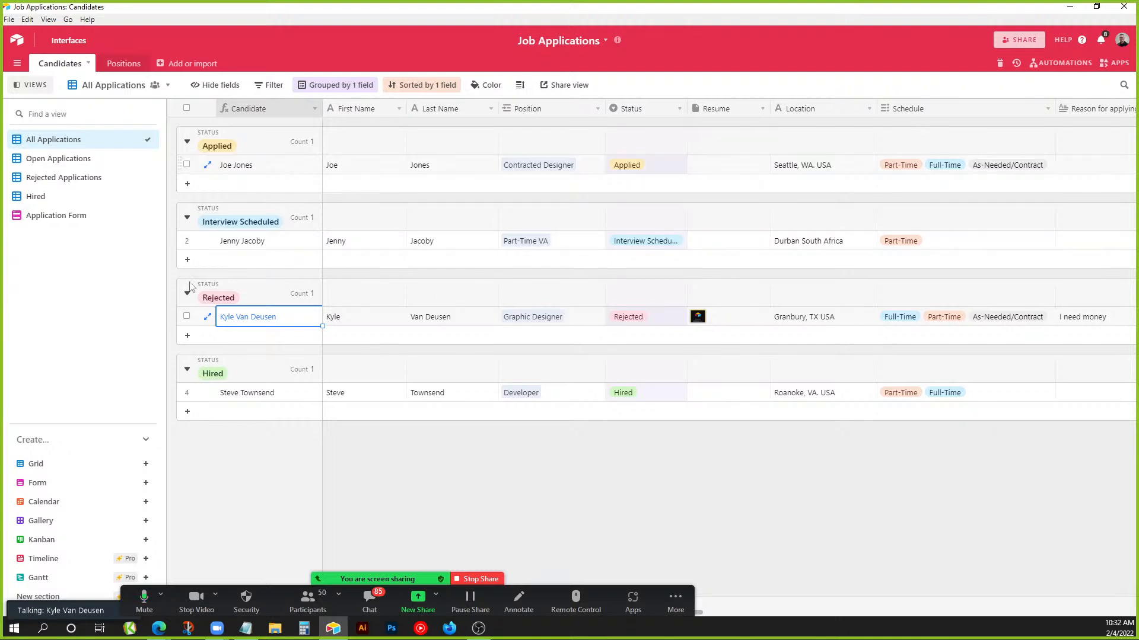
left_click(78, 215)
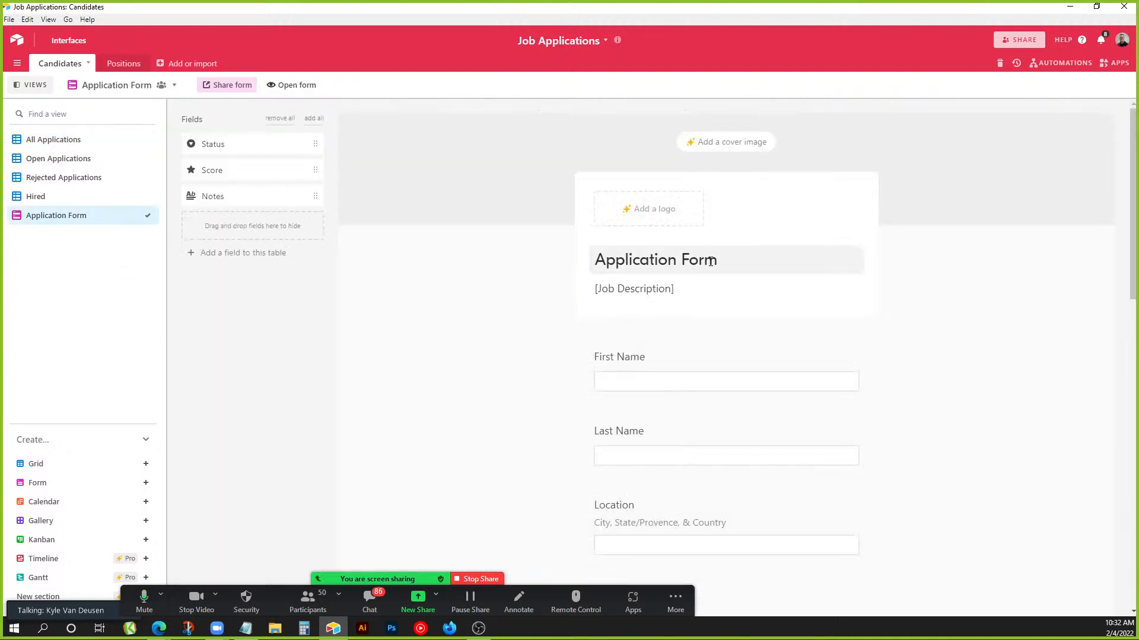
Scroll the form and preview the Position question's choices without picking one.
scroll(711, 267, "down", 2)
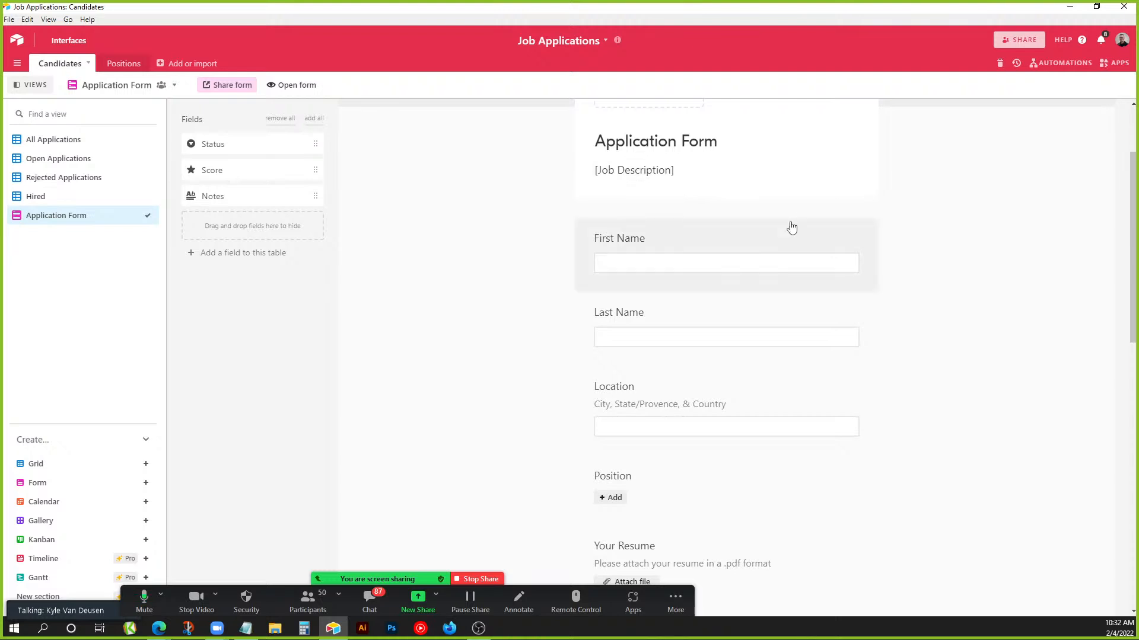
scroll(788, 249, "down", 1)
scroll(682, 207, "down", 2)
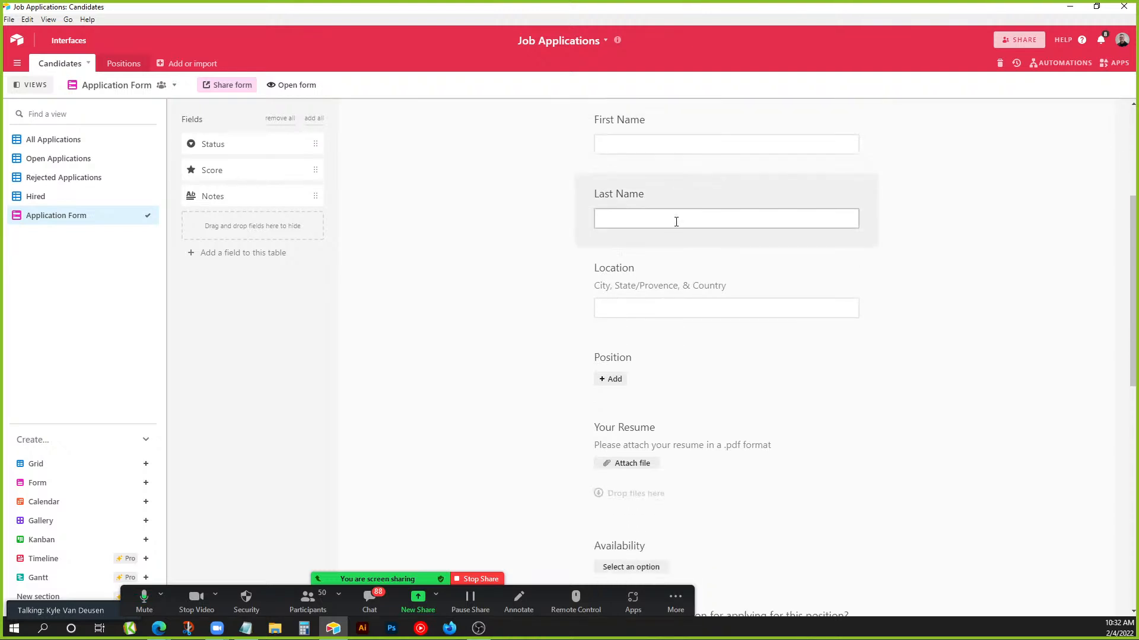
scroll(737, 247, "down", 2)
left_click(614, 202)
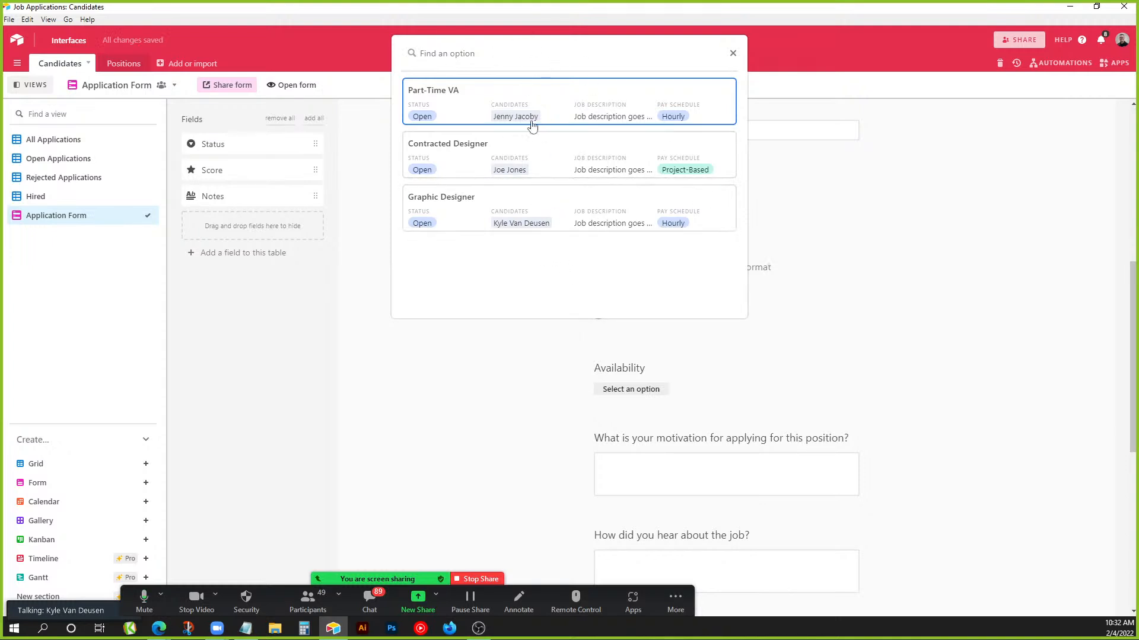
left_click(1058, 308)
Preview the Availability question's choices, then return to the All Applications grid.
scroll(865, 337, "down", 1)
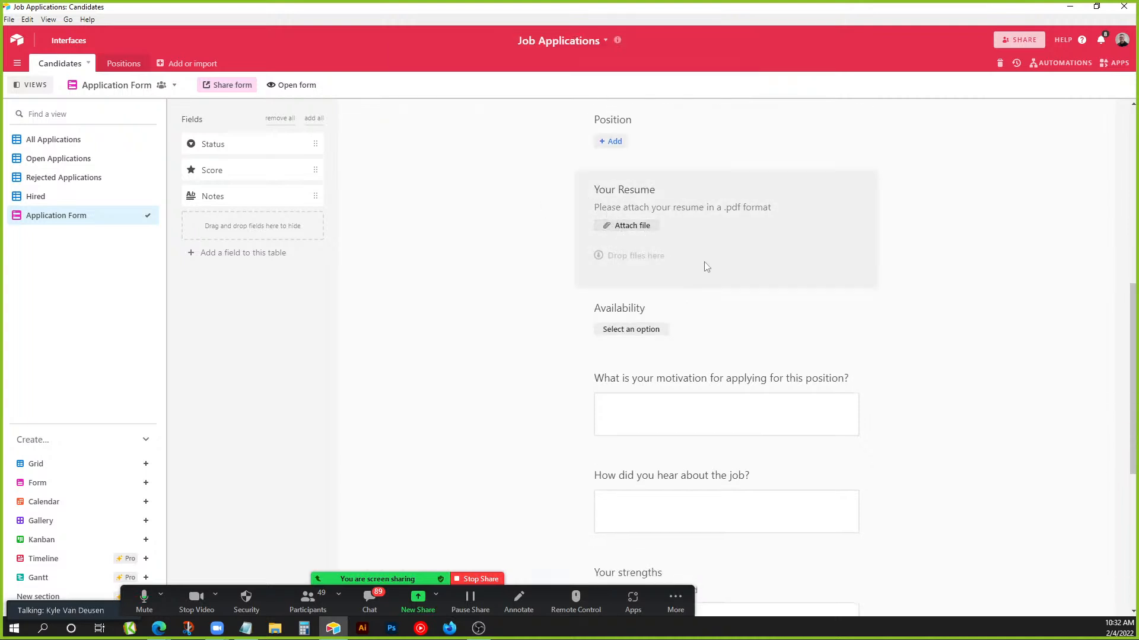
scroll(705, 266, "down", 1)
left_click(631, 270)
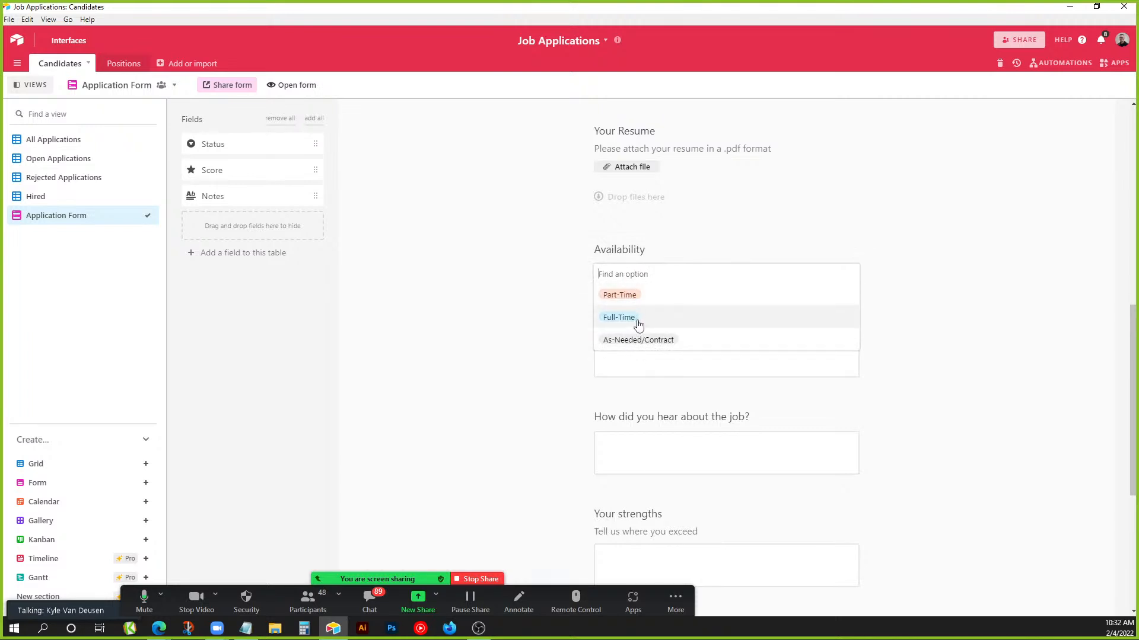
left_click(564, 351)
scroll(579, 330, "down", 2)
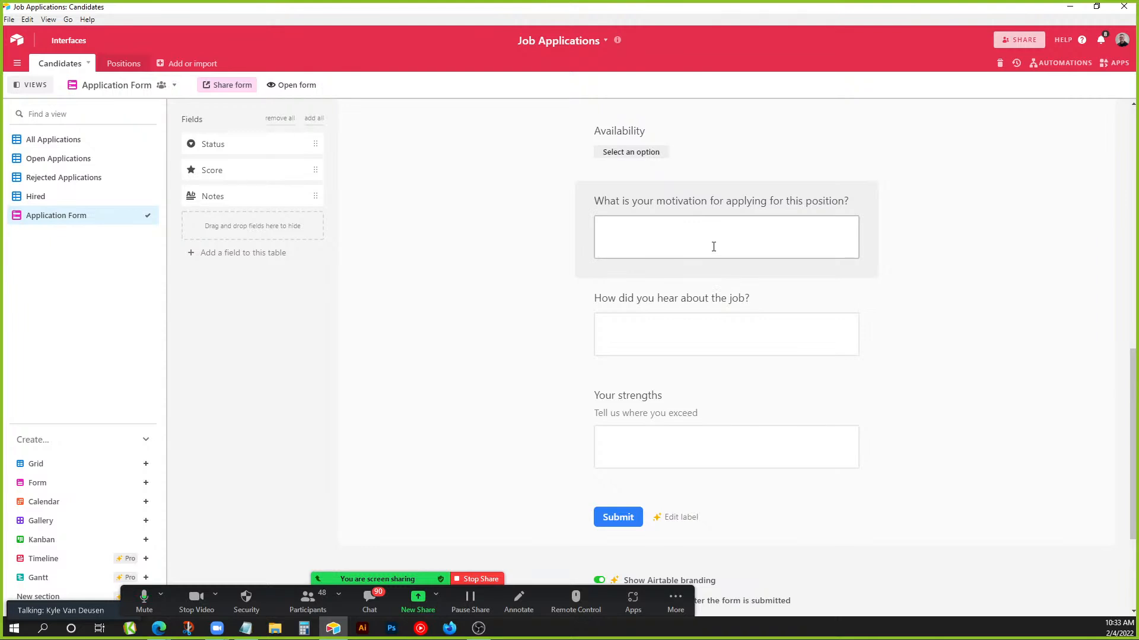
scroll(735, 394, "down", 1)
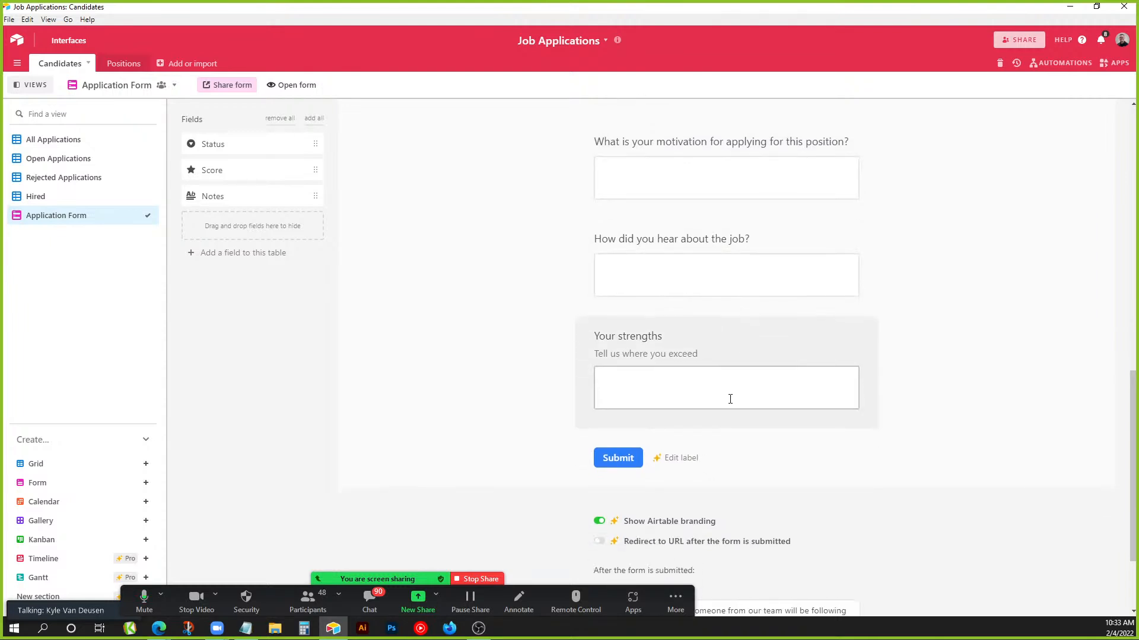
left_click(105, 150)
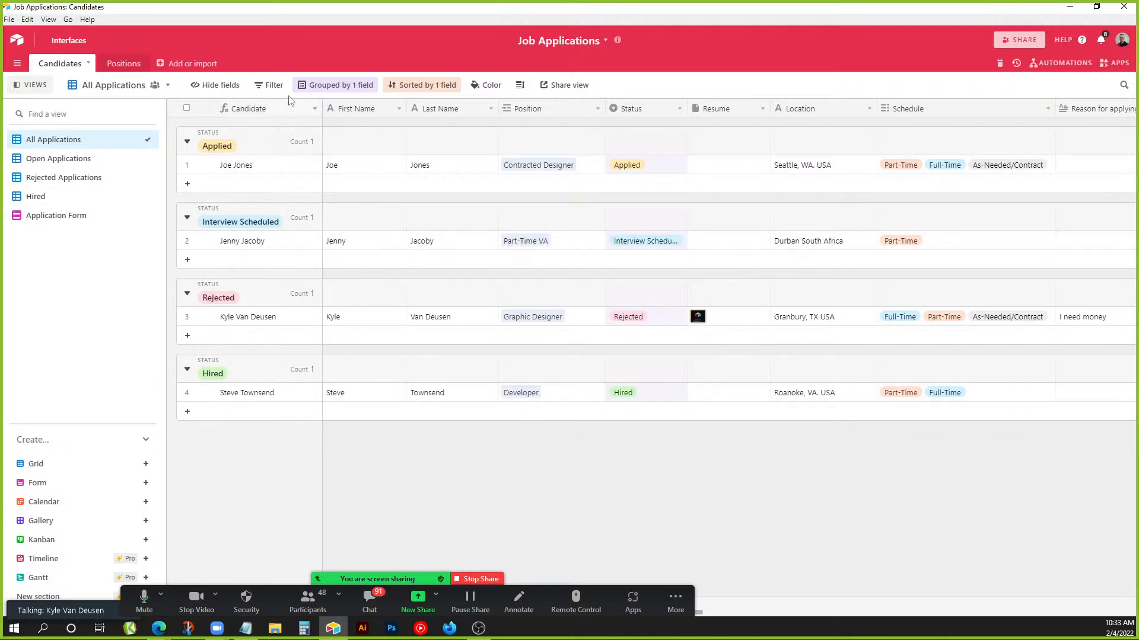
Filter the candidates to those whose Position contains 'VA'.
left_click(269, 85)
left_click(293, 132)
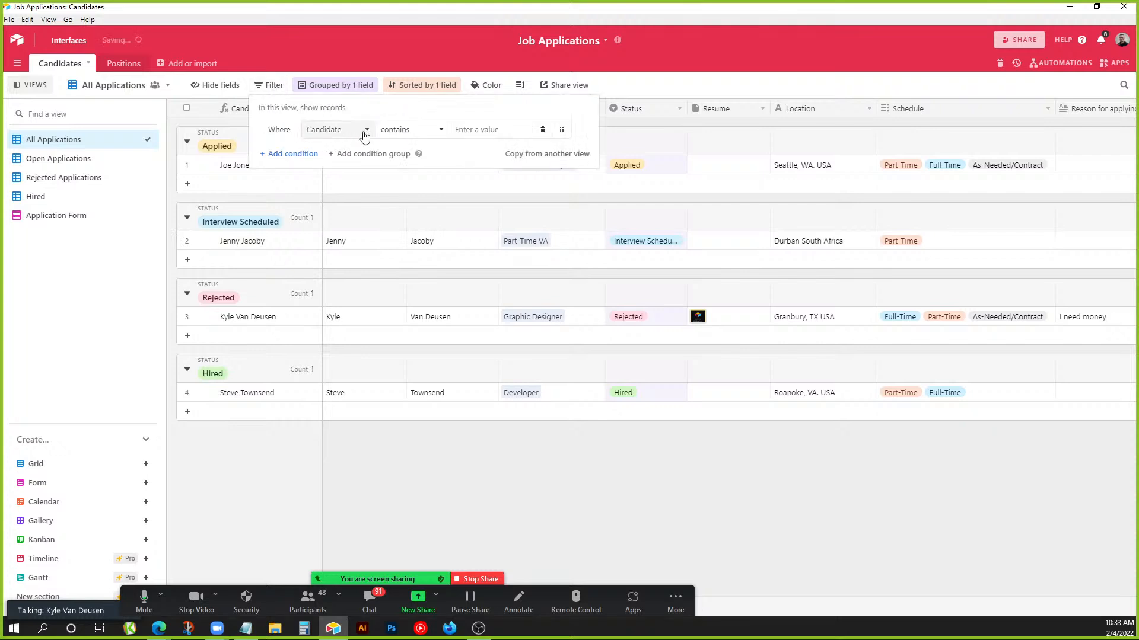
left_click(344, 129)
left_click(358, 229)
left_click(408, 131)
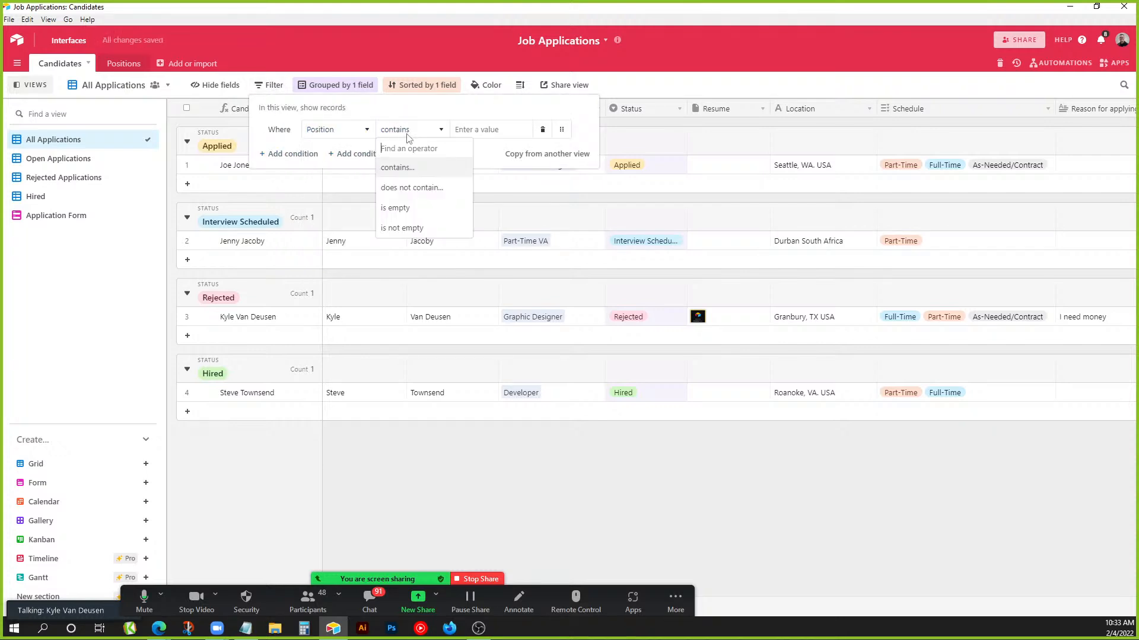
left_click(418, 169)
left_click(490, 133)
type("V")
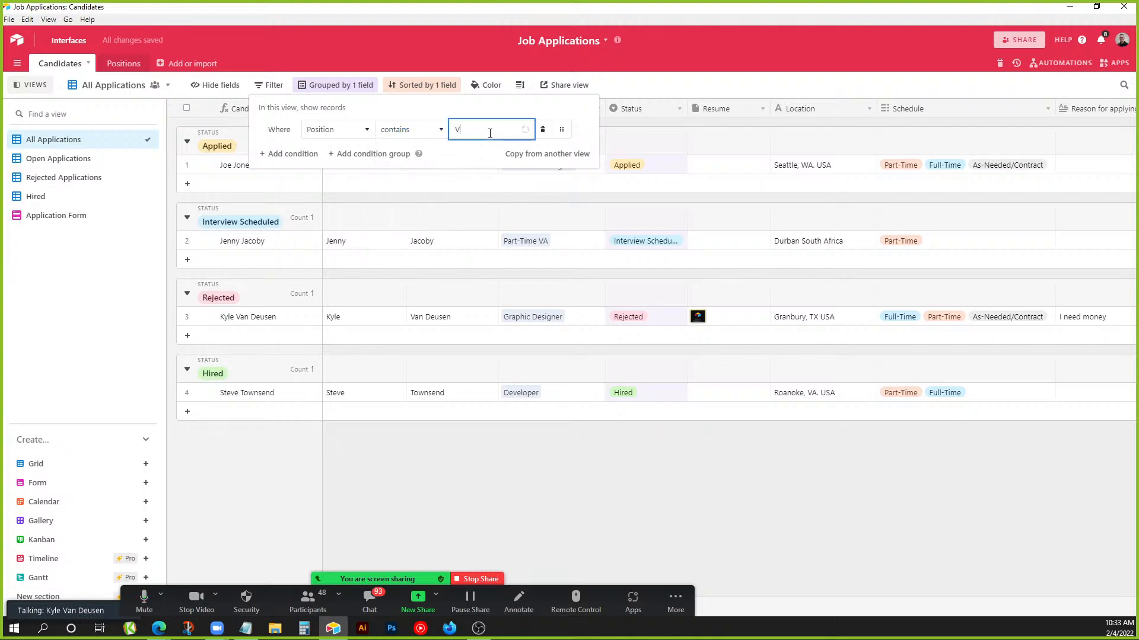
type("V")
key("BackSpace")
key("BackSpace")
type("VA")
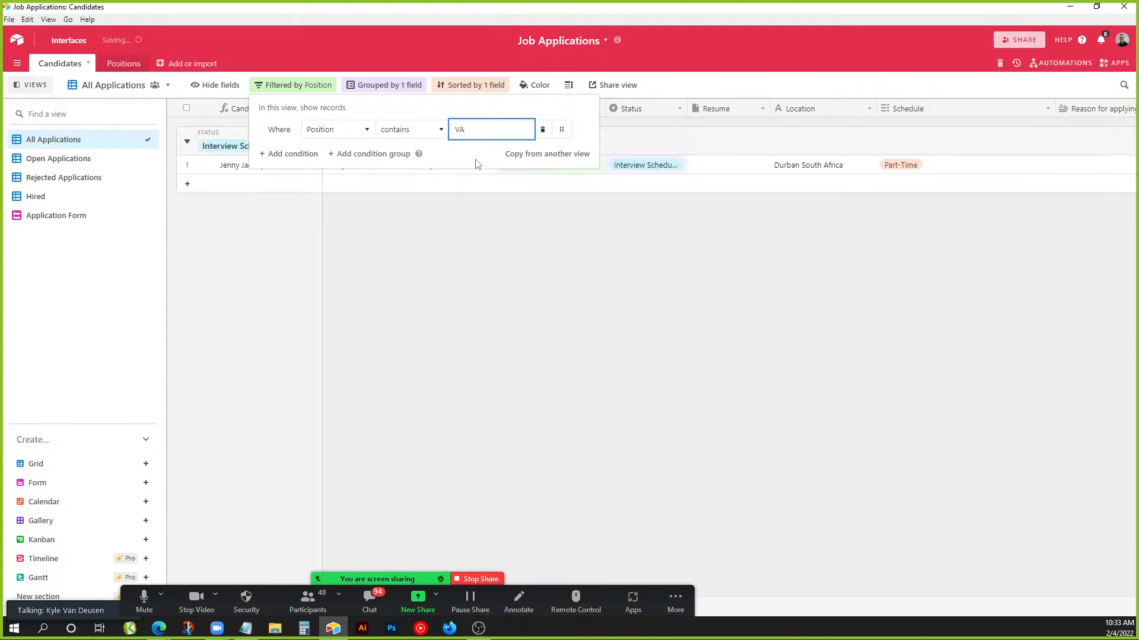
left_click(463, 310)
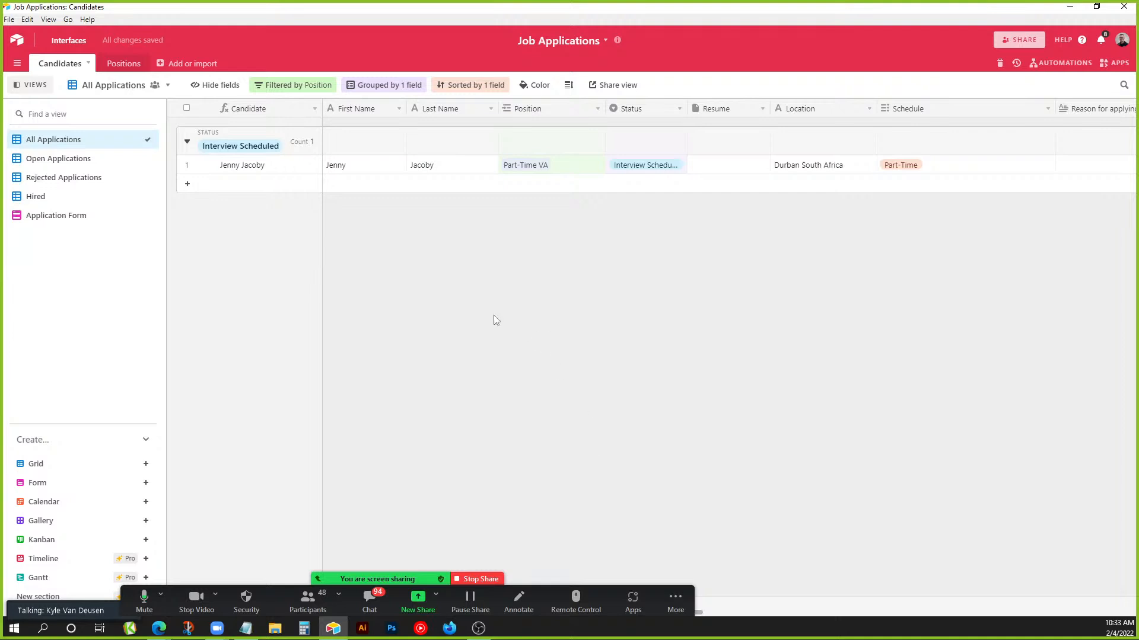
Add a second filter: Schedule has any of Part-Time.
left_click(294, 85)
left_click(301, 155)
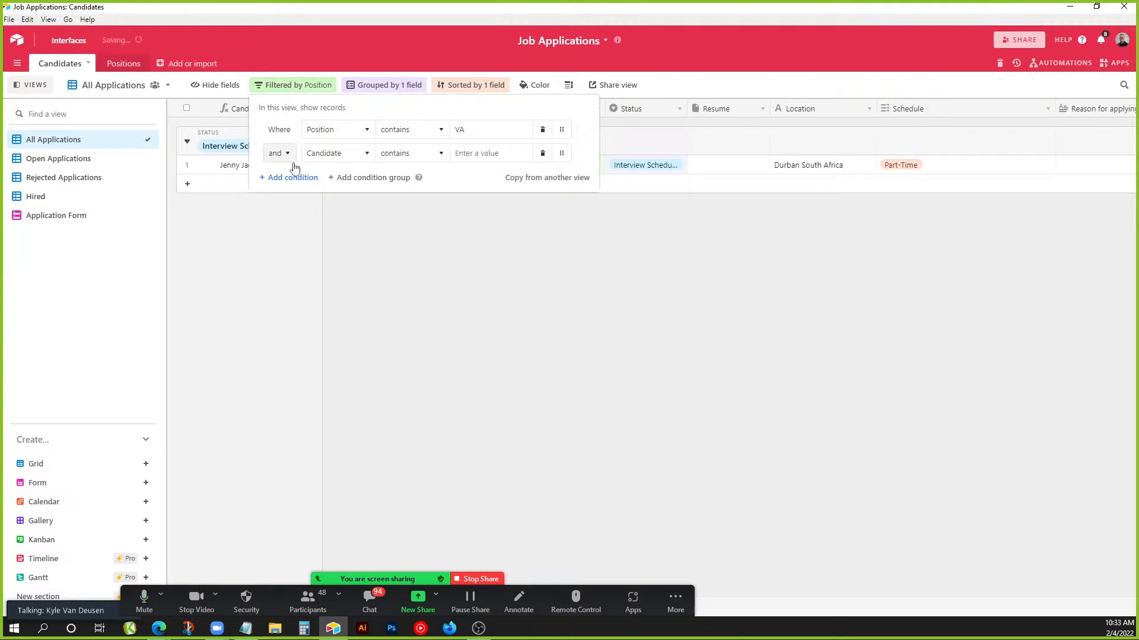
left_click(340, 155)
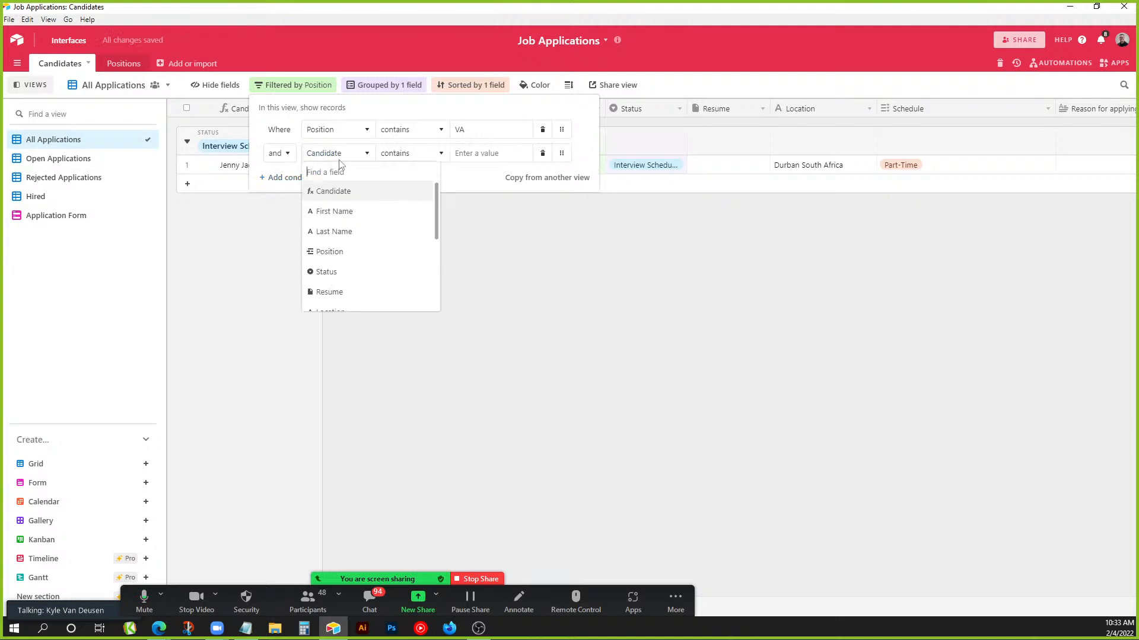
scroll(363, 262, "down", 1)
left_click(346, 276)
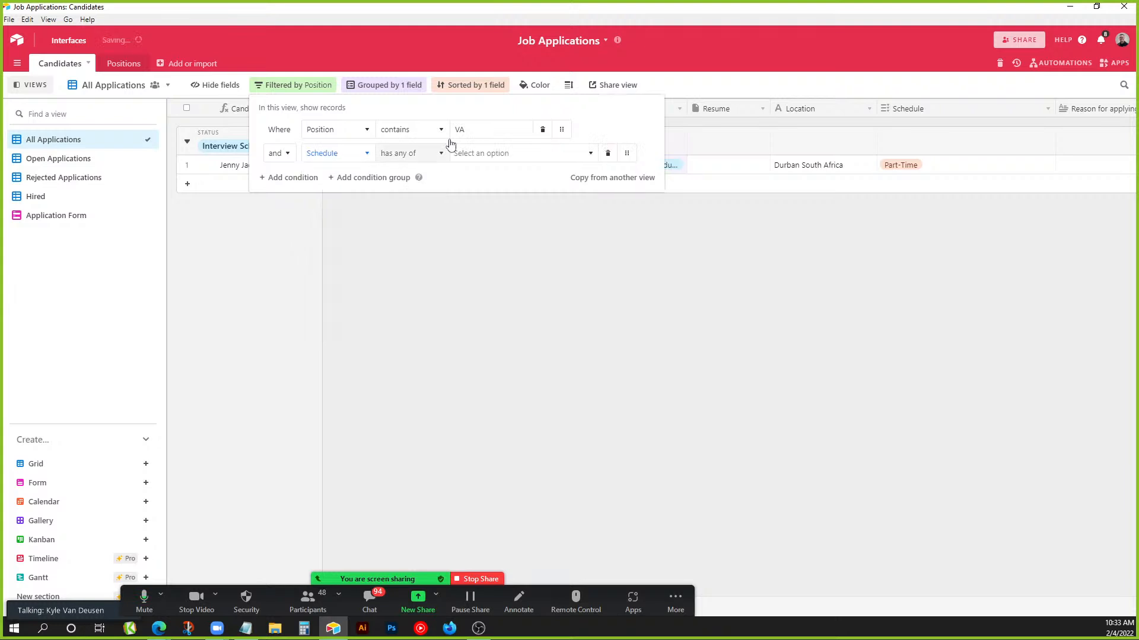
left_click(414, 153)
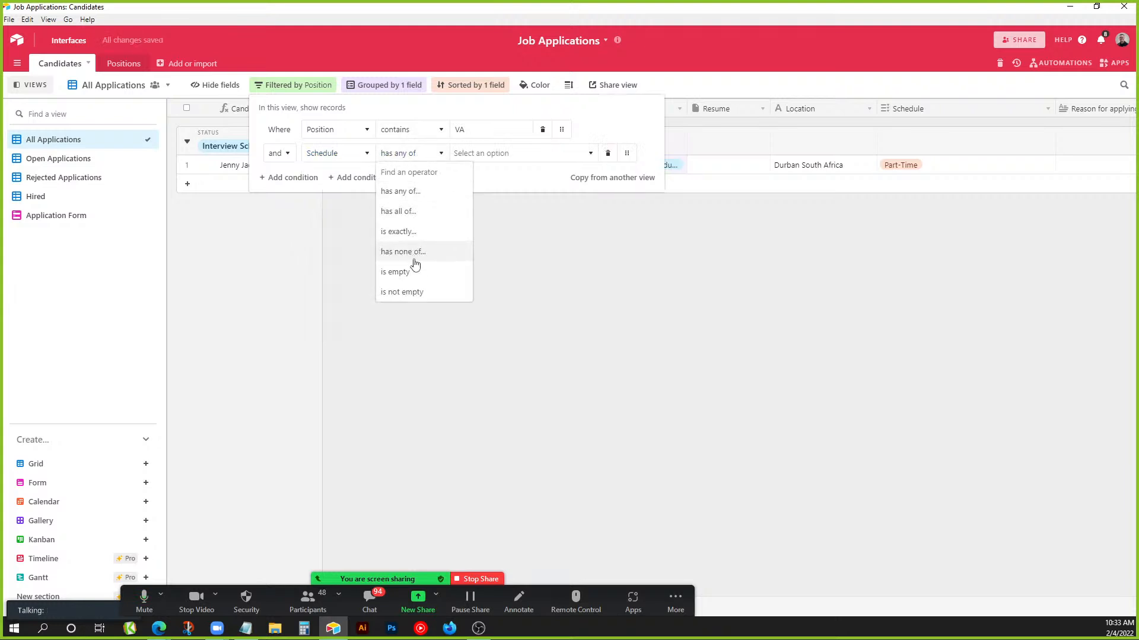
left_click(444, 203)
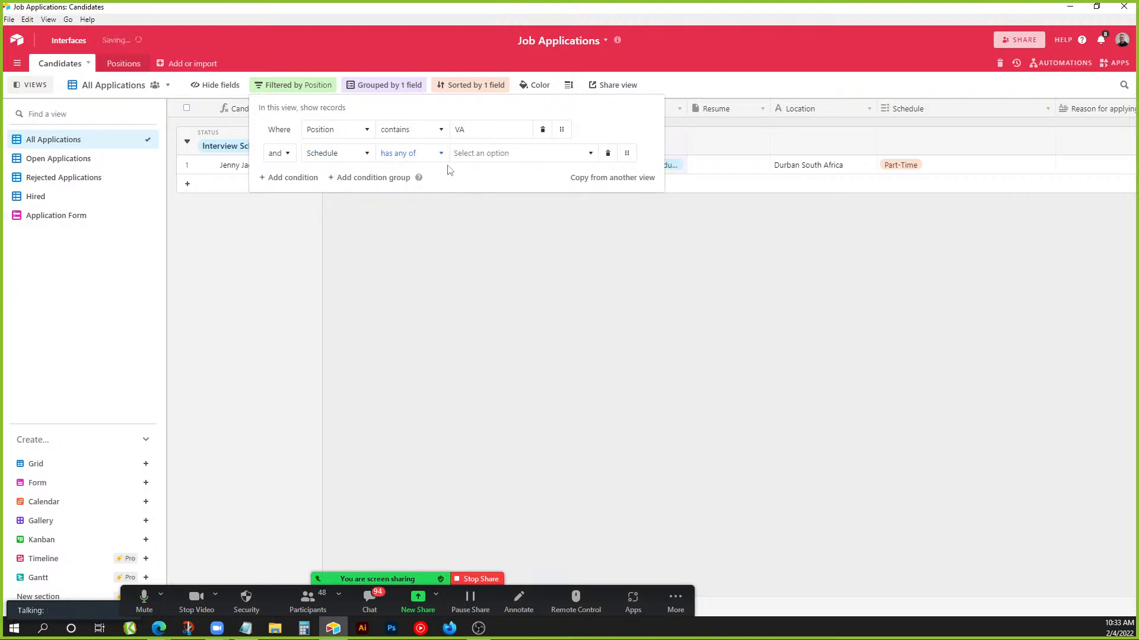
left_click(478, 154)
left_click(471, 202)
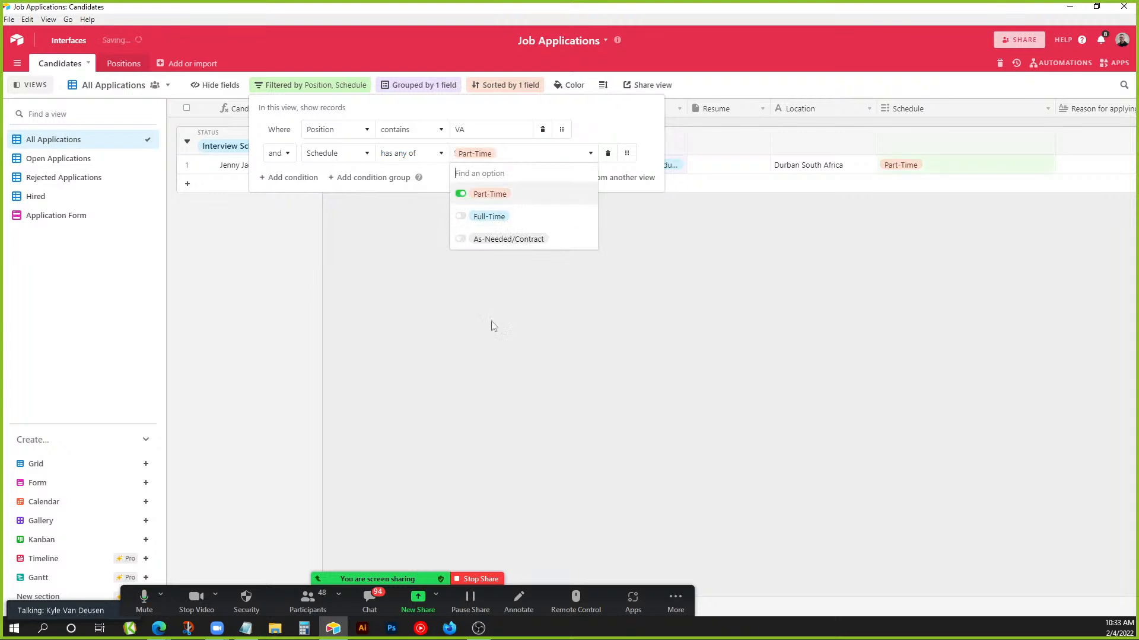
left_click(500, 367)
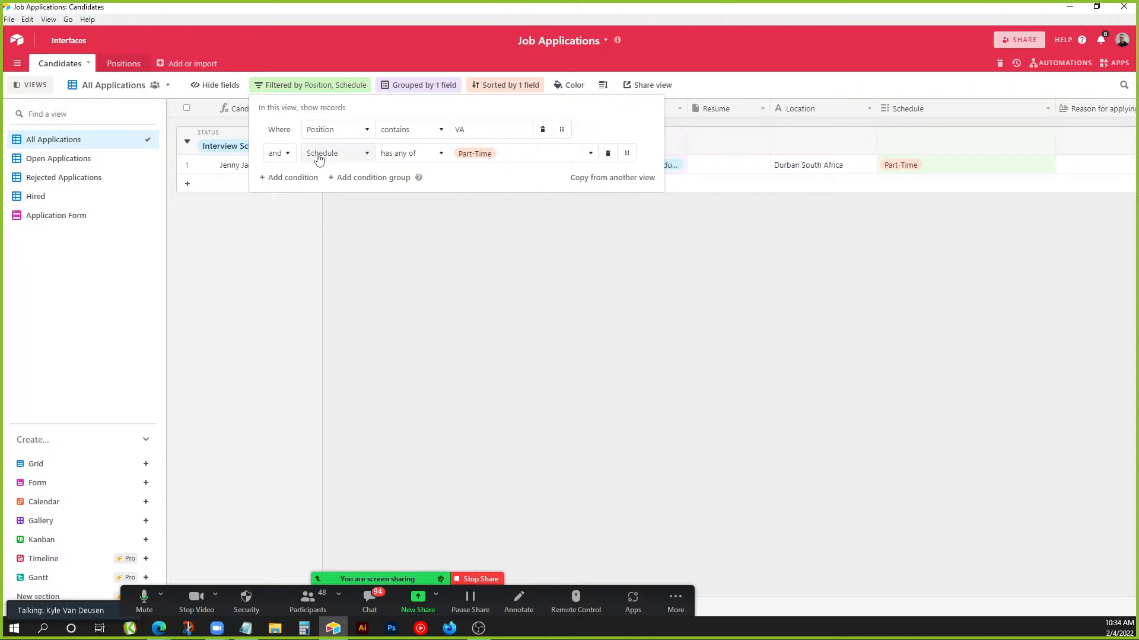
Delete both the Position and Schedule filter conditions.
left_click(549, 136)
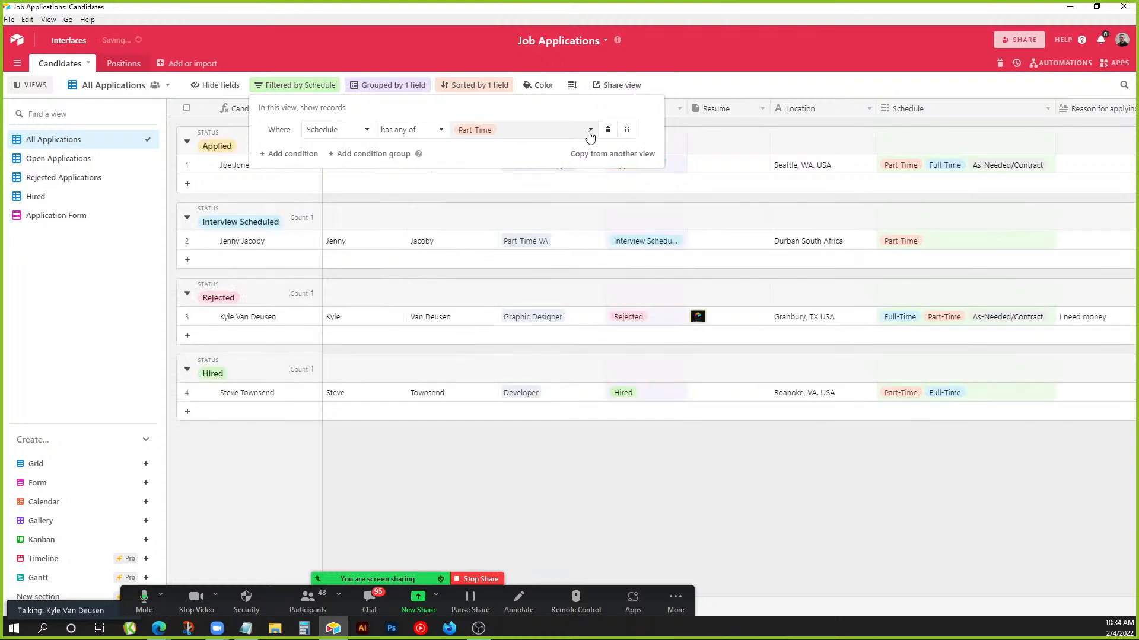
left_click(608, 134)
left_click(619, 122)
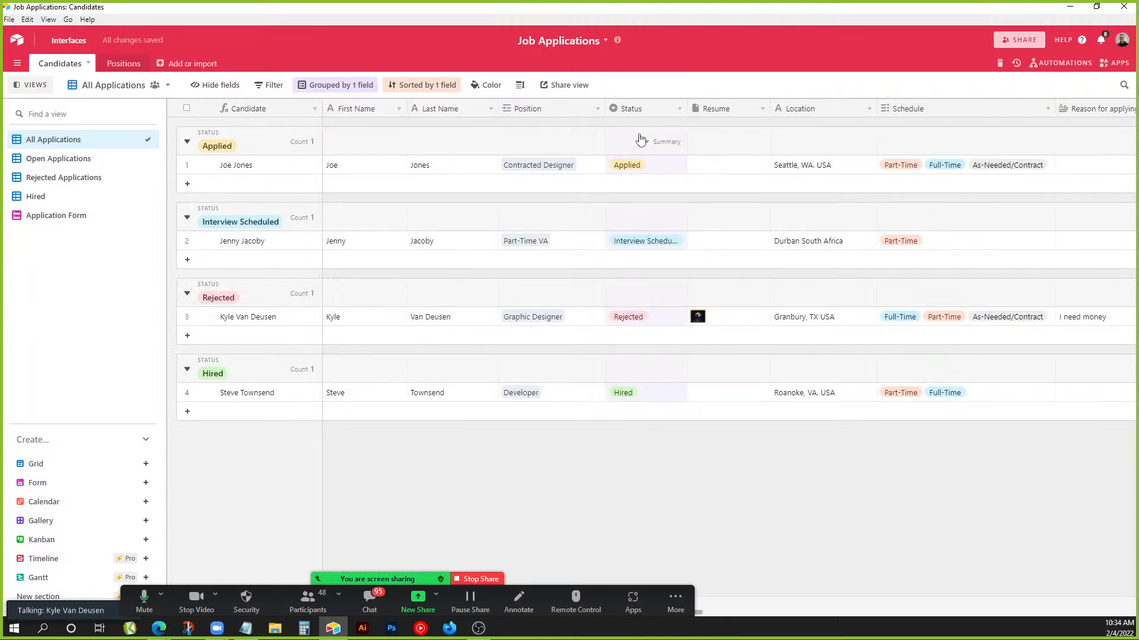
Inspect the Status field's options without changing them, then return to the home page of bases.
double_click(638, 110)
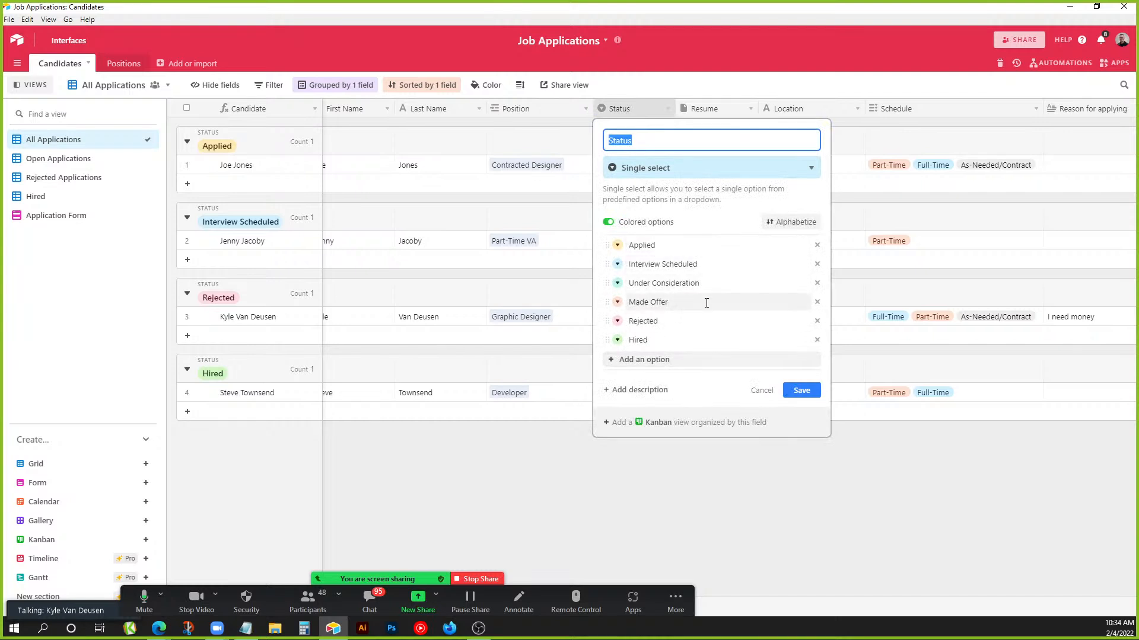
left_click(759, 392)
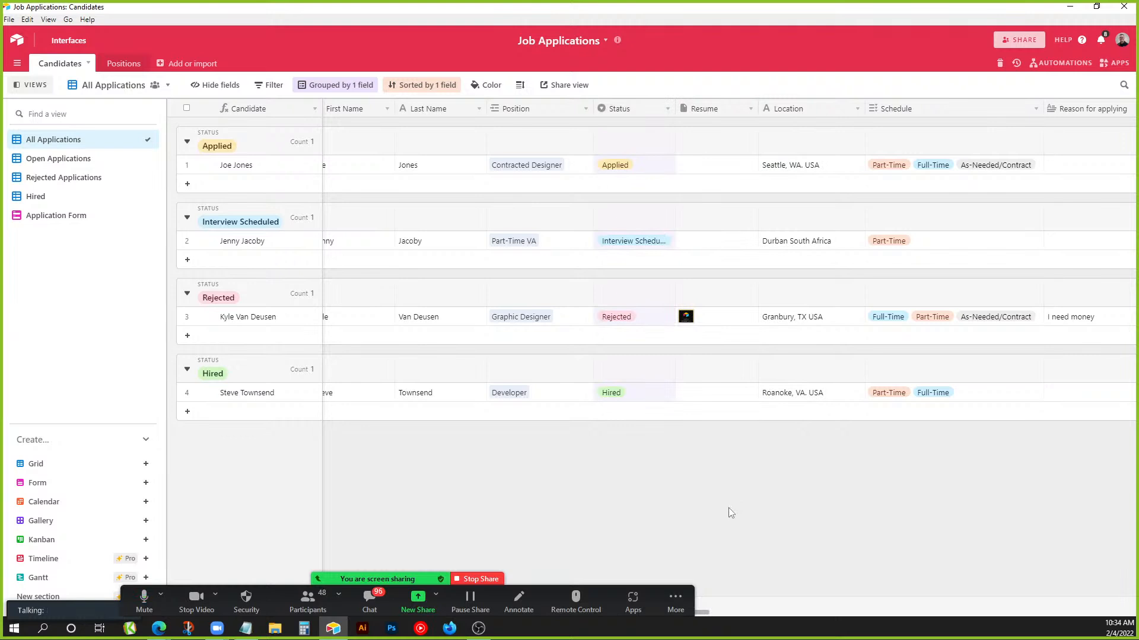
left_click(16, 39)
Open the Project Estimator base and walk through its line items from Theme Setup to Contact.
left_click(544, 453)
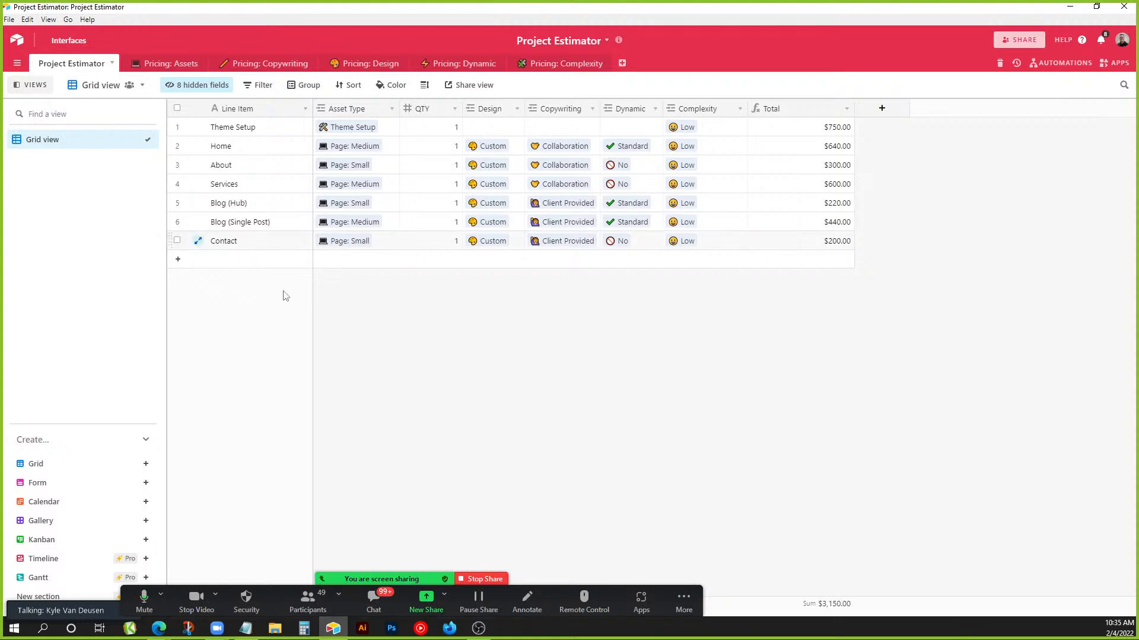
left_click(284, 129)
left_click(274, 148)
left_click(267, 172)
left_click(268, 185)
left_click(274, 208)
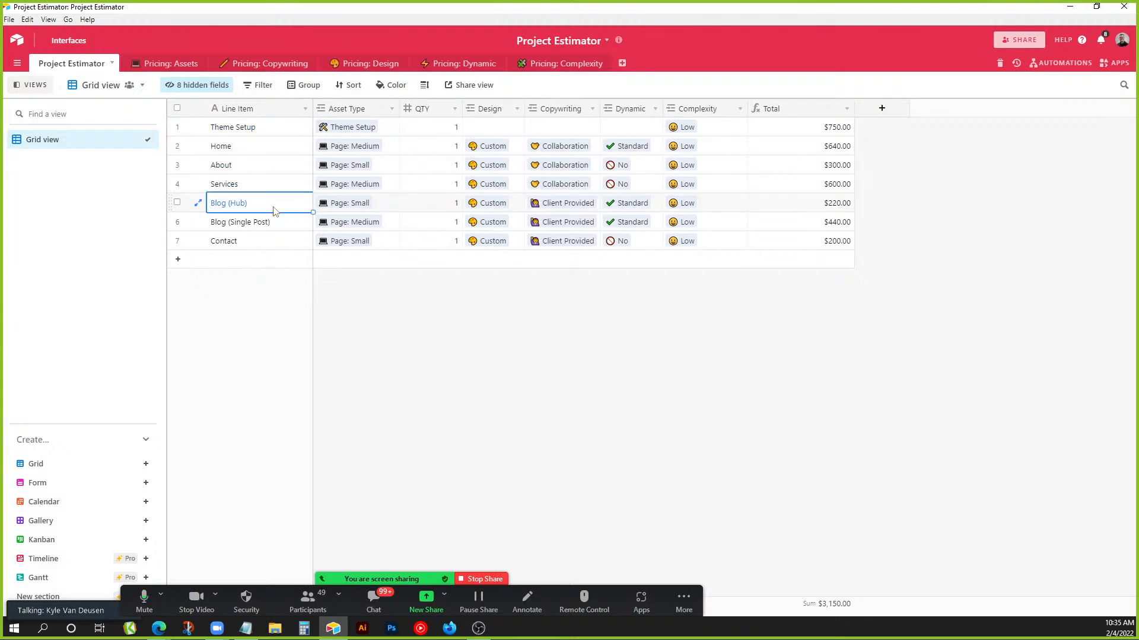
left_click(278, 224)
left_click(282, 244)
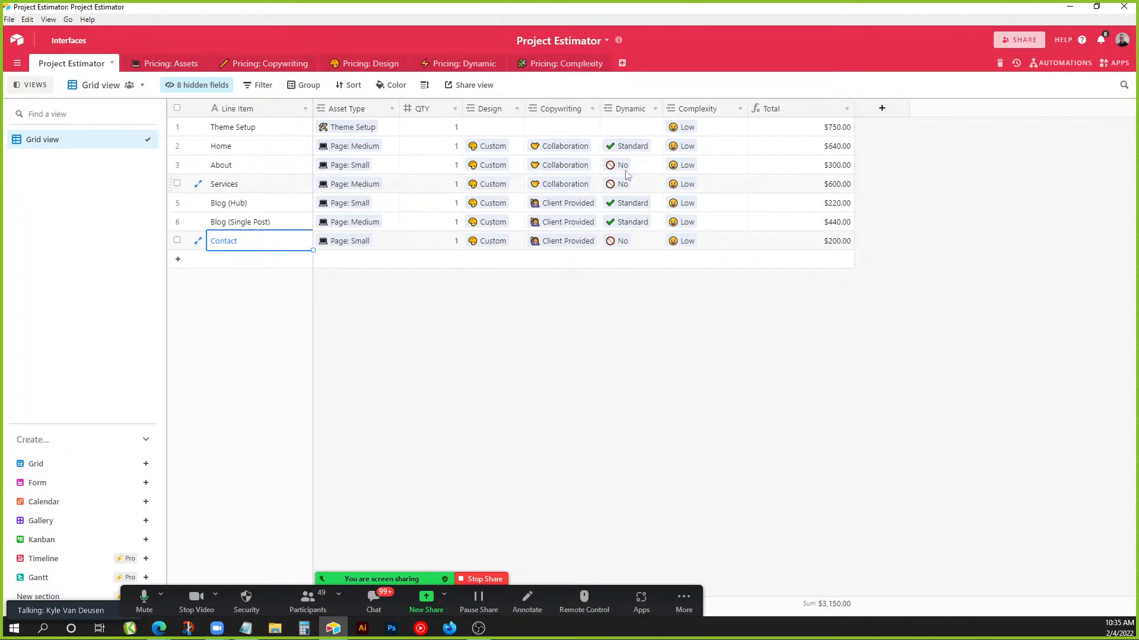
Review the Total field's formula without changes, then bring up the Pricing: Assets table.
double_click(789, 115)
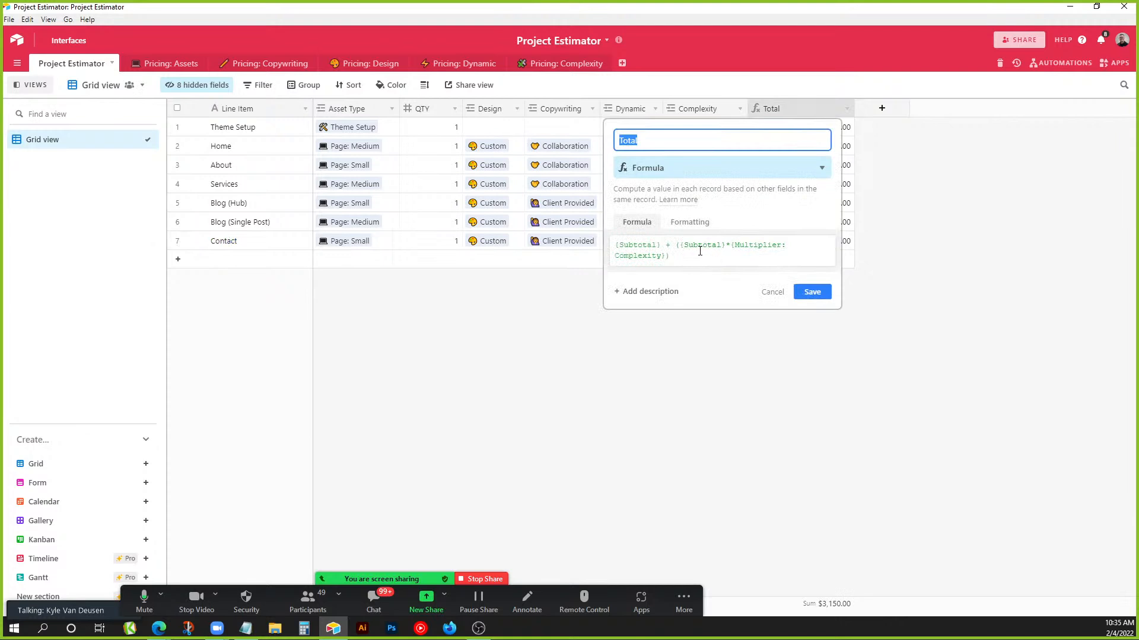
left_click(772, 292)
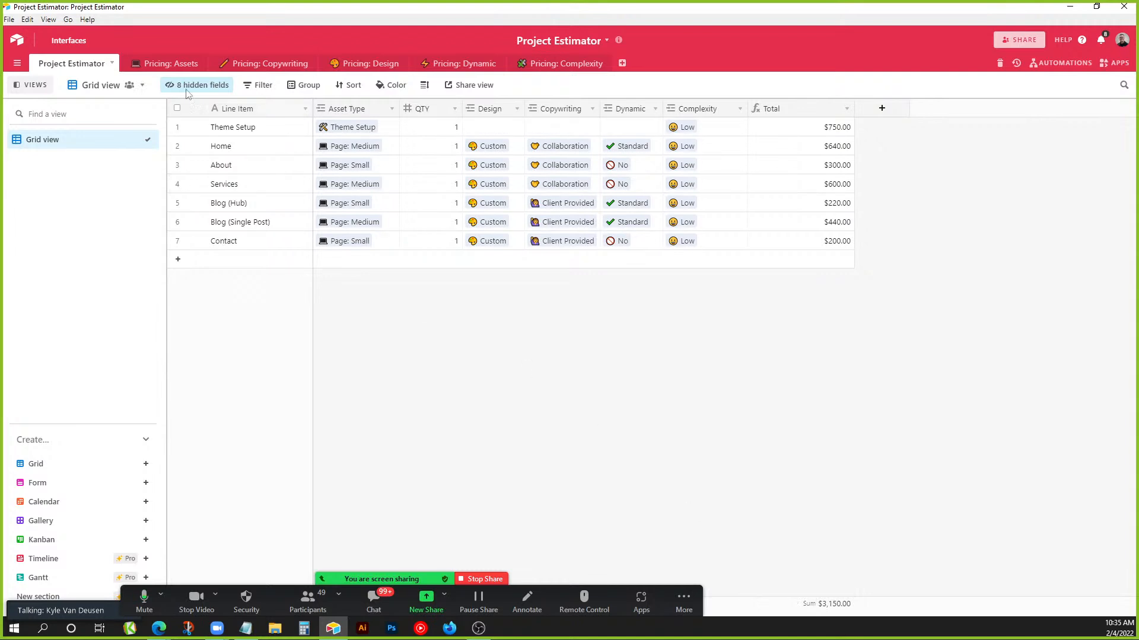
left_click(173, 68)
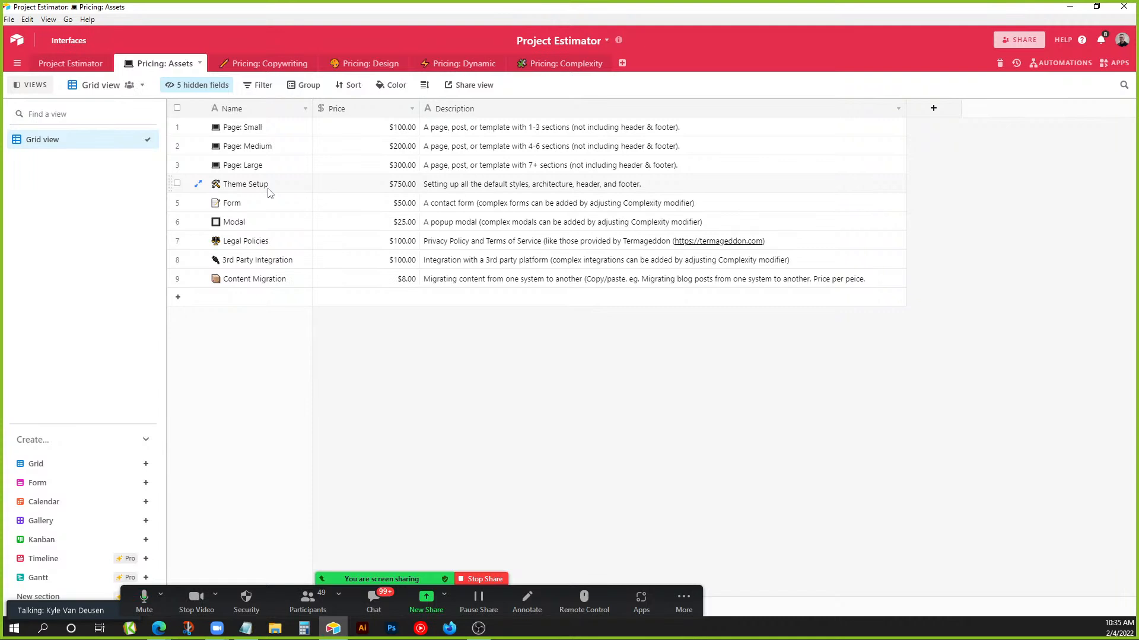
Point out the Form asset row, then move to the Pricing: Copywriting multipliers table.
left_click(266, 205)
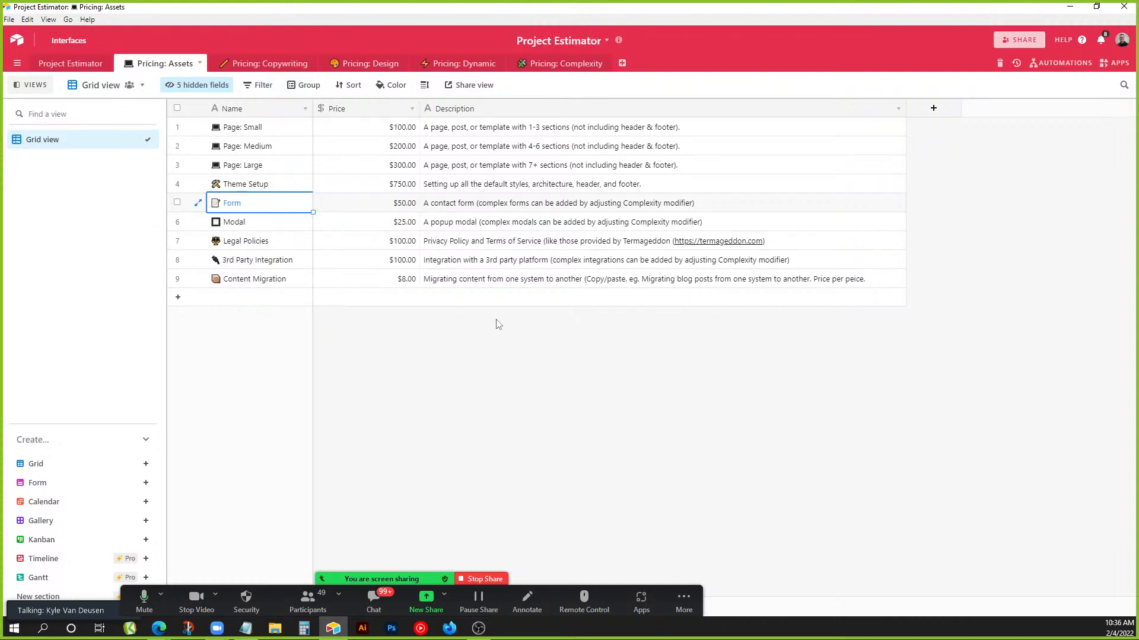
left_click(288, 65)
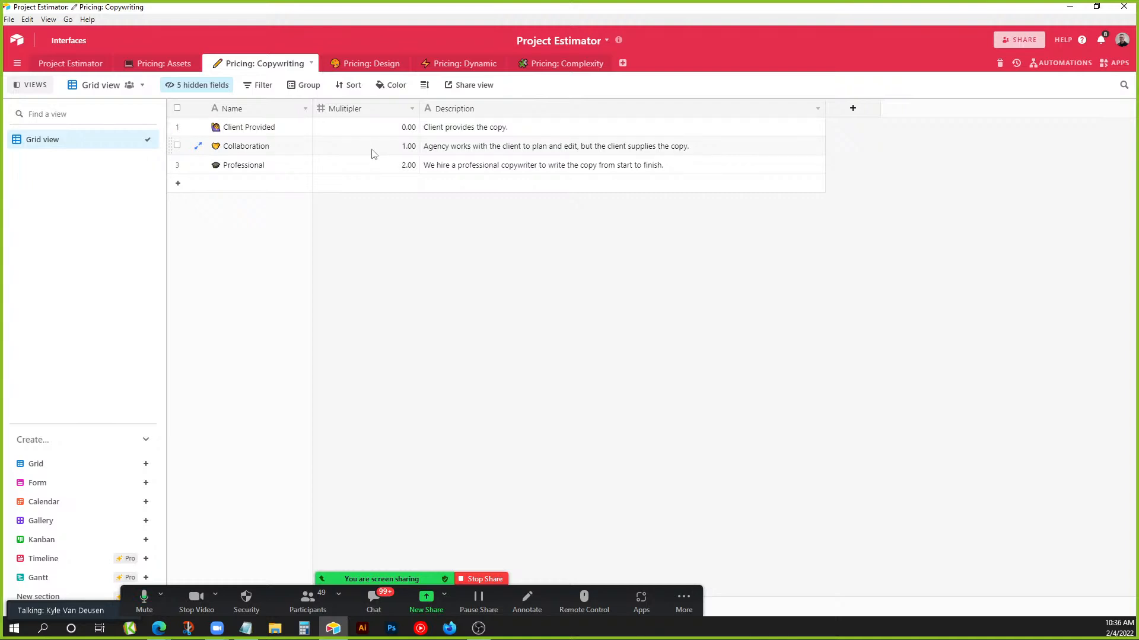
Compare the Collaboration 1.00 multiplier with the Page: Small price, then open Pricing: Design.
left_click(401, 149)
left_click(172, 64)
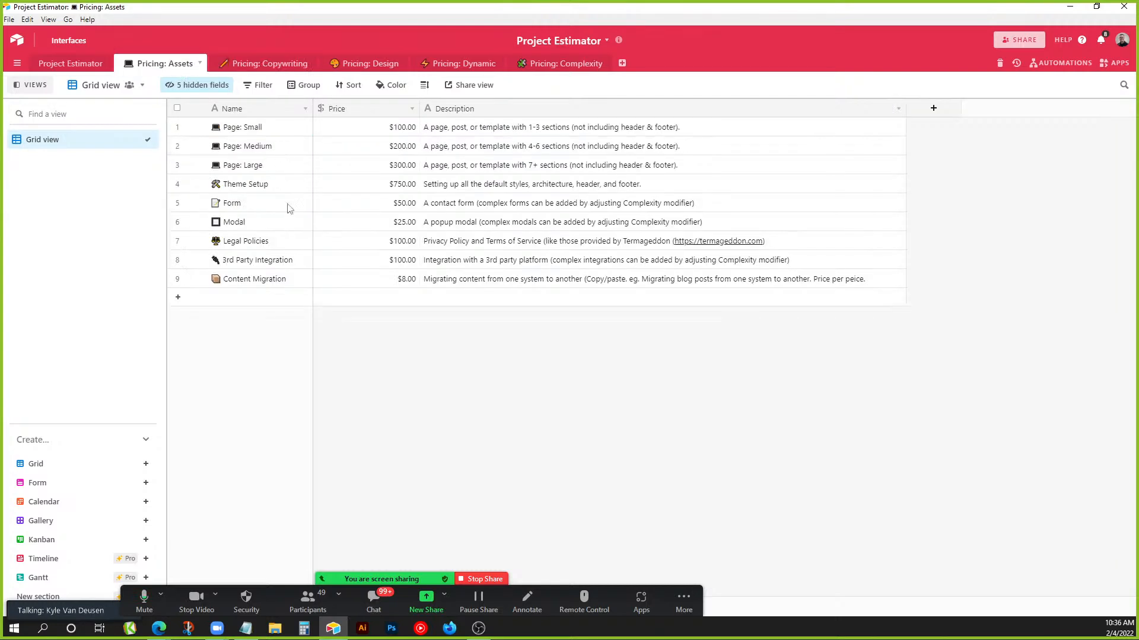
left_click(378, 131)
left_click(280, 64)
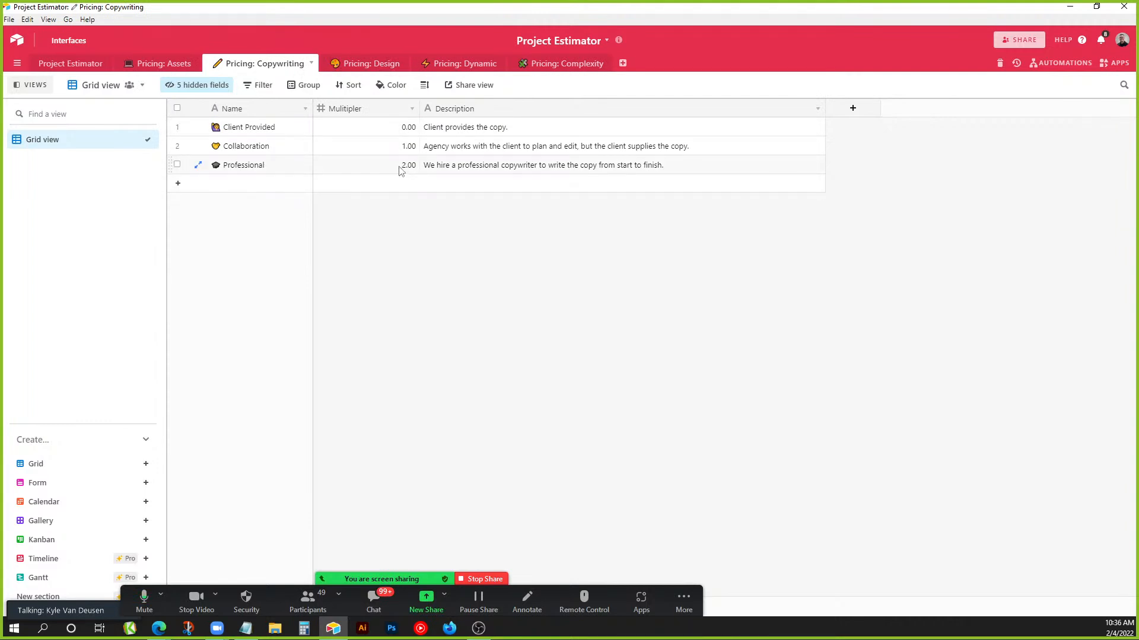
left_click(366, 66)
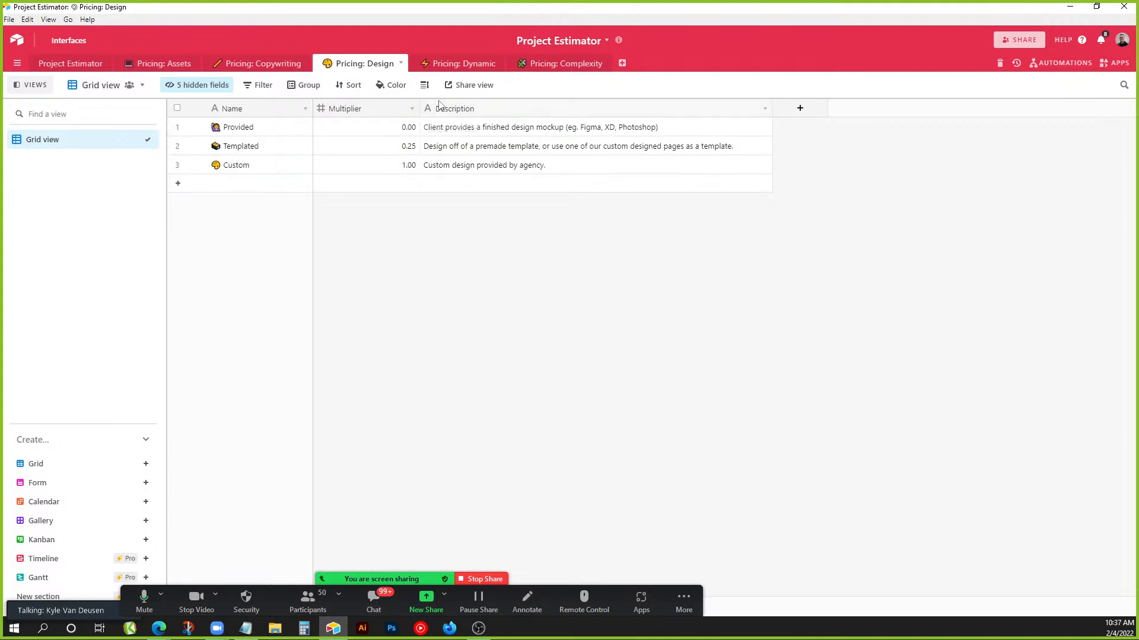
Review the Pricing: Dynamic table's Standard and Custom options.
left_click(455, 70)
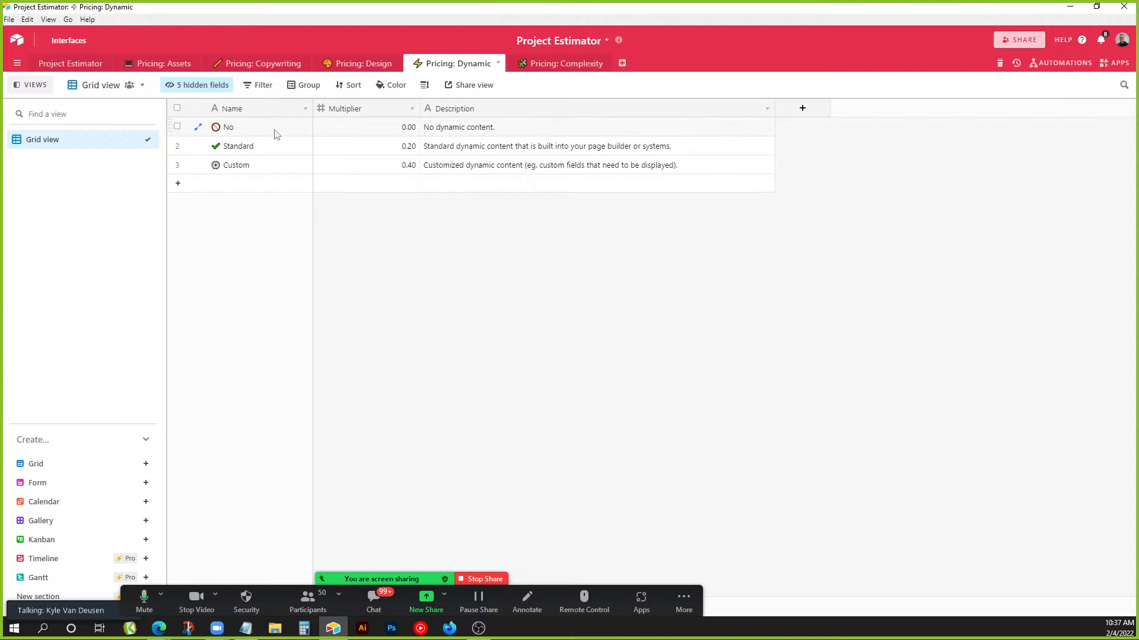
left_click(274, 147)
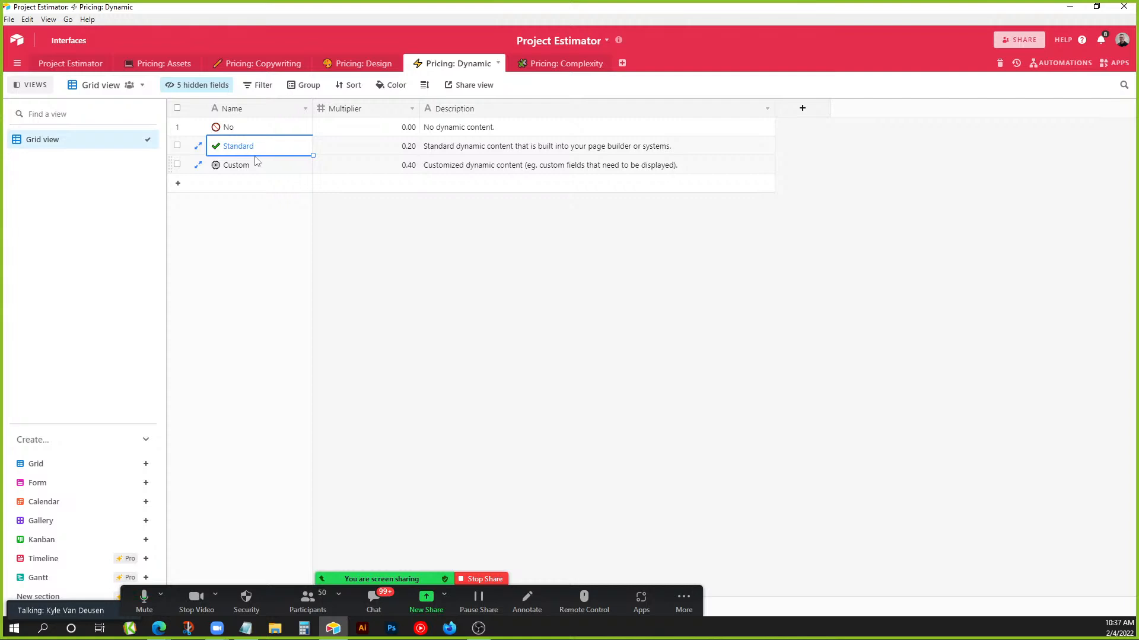
left_click(267, 169)
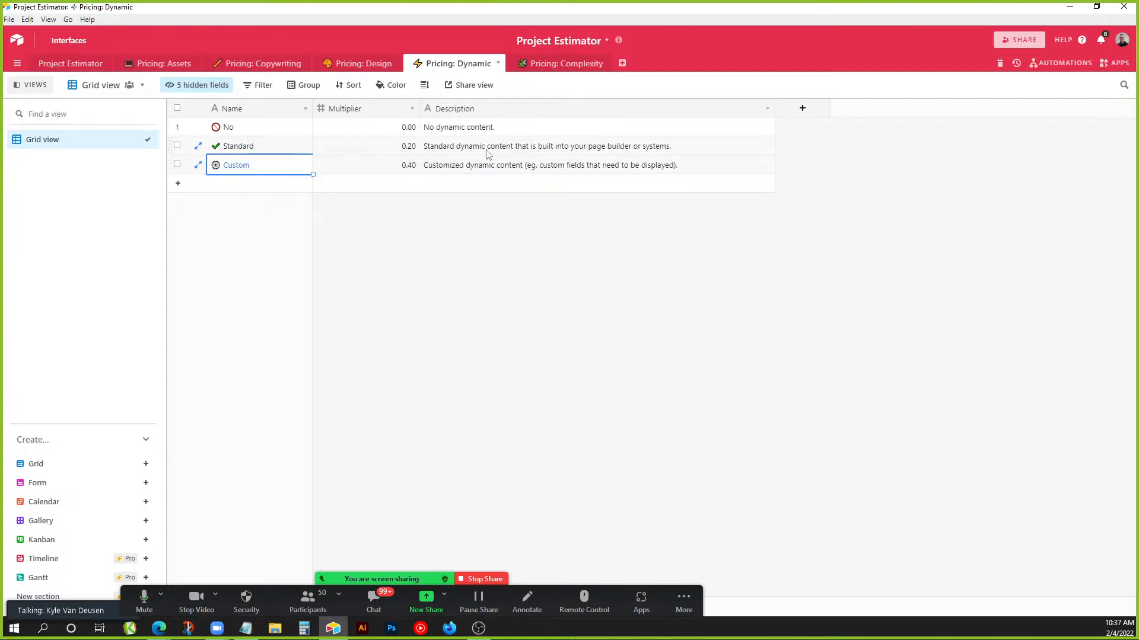
Check the Medium and High complexity multipliers, then select Project Estimator's Home-through-Contact pricing cells.
left_click(566, 64)
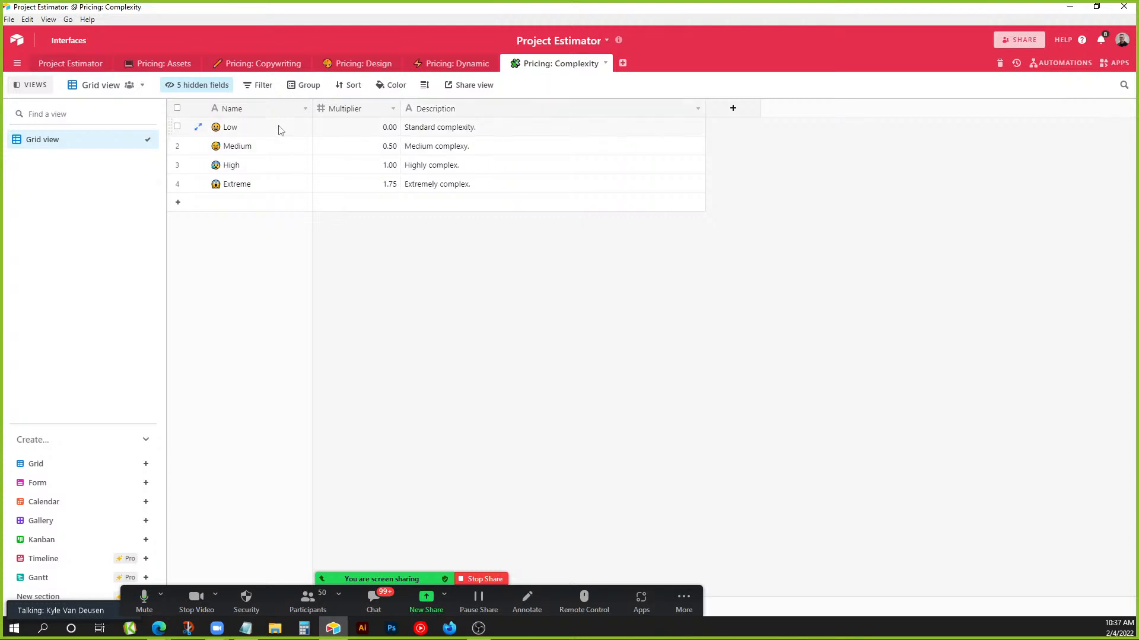
left_click(287, 151)
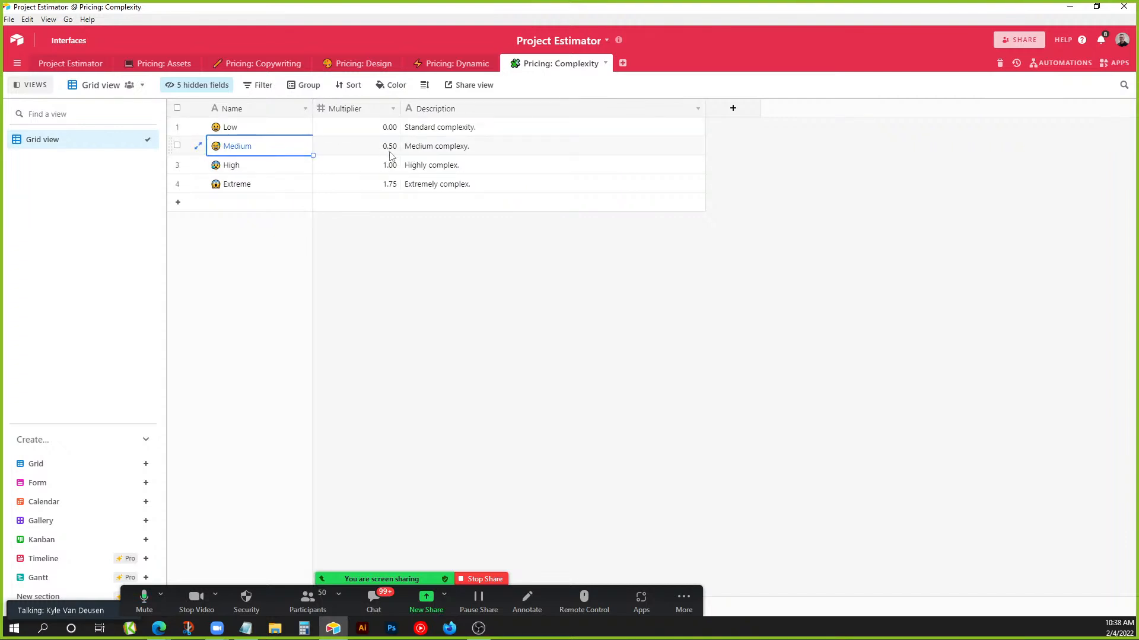
left_click(372, 170)
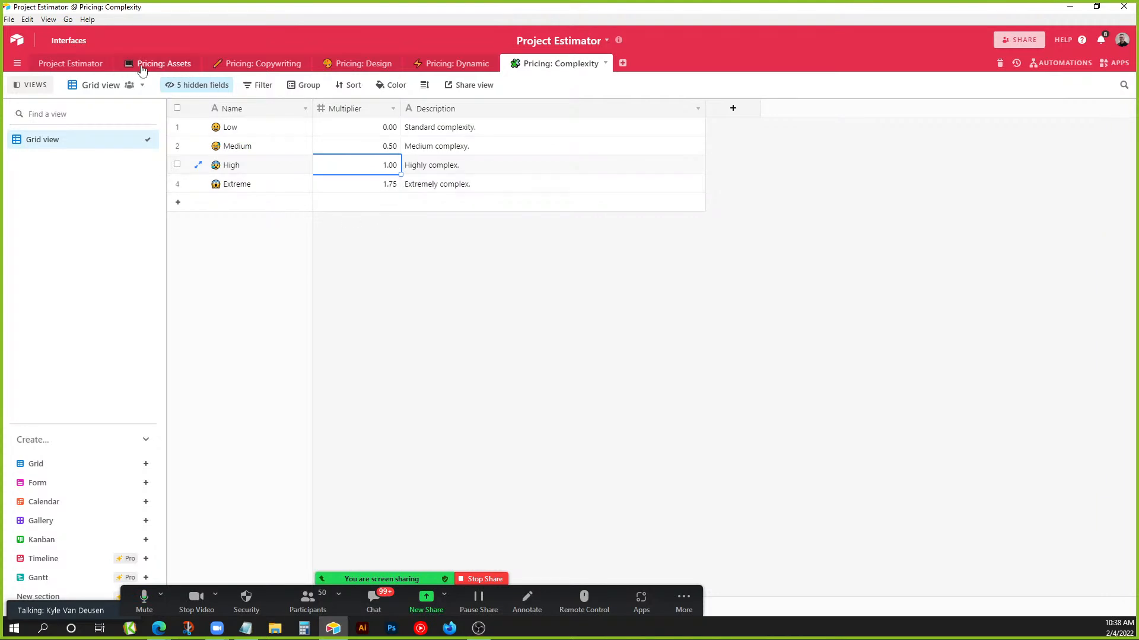
left_click(89, 65)
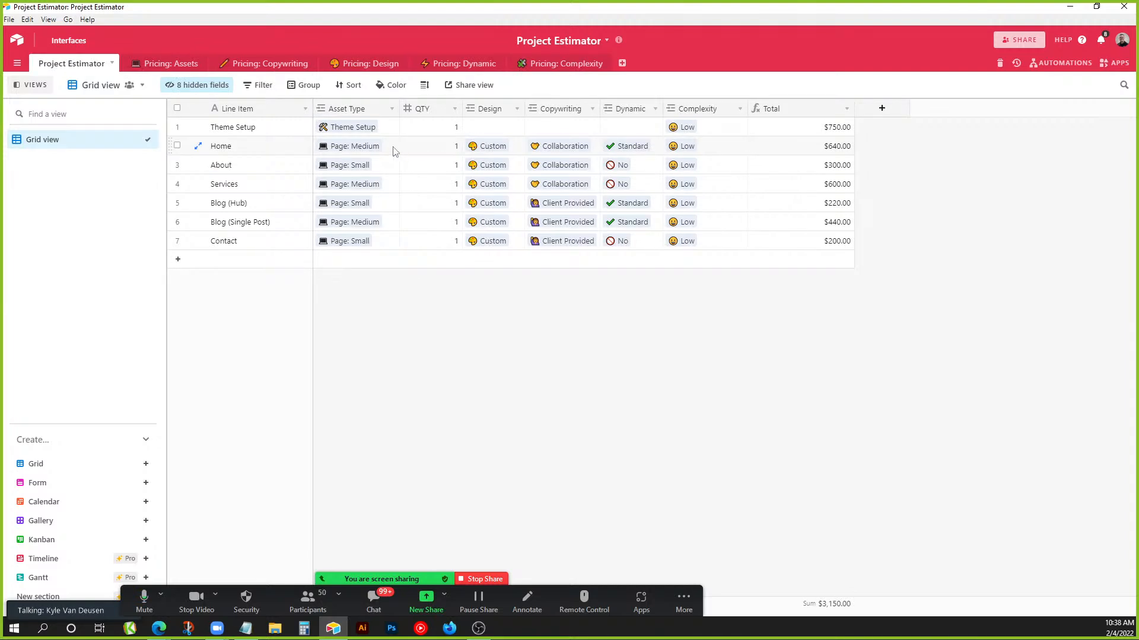
left_click_drag(385, 146, 741, 248)
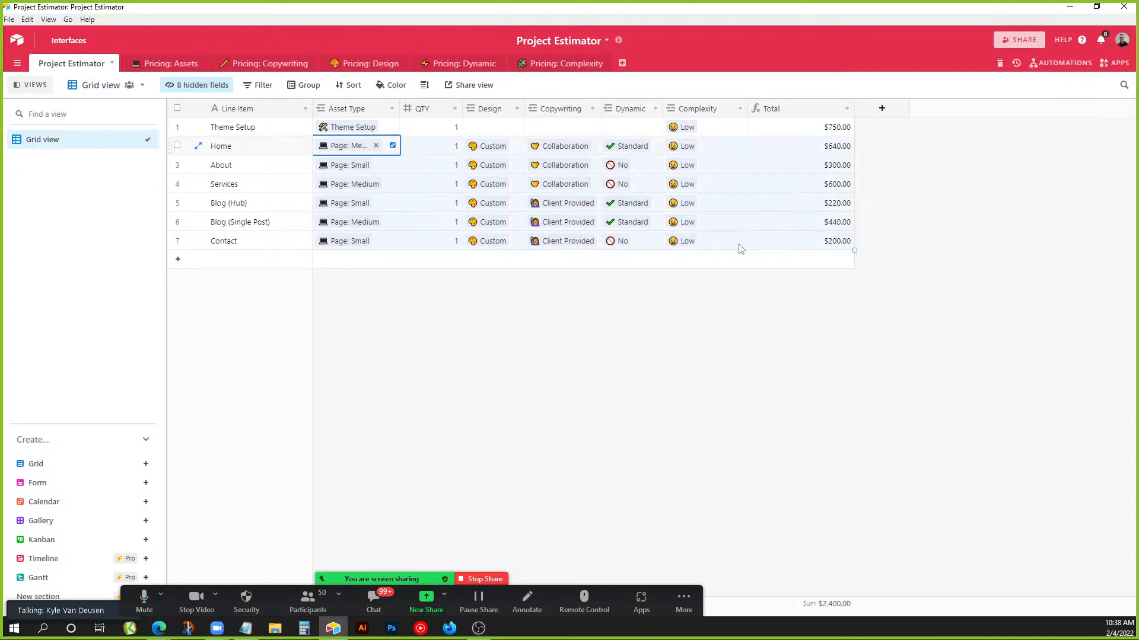
Clear the pricing cells from Home to Contact and link Page: Medium as Home's asset.
key("Delete")
left_click(727, 244)
left_click(602, 204)
left_click(364, 148)
left_click(323, 147)
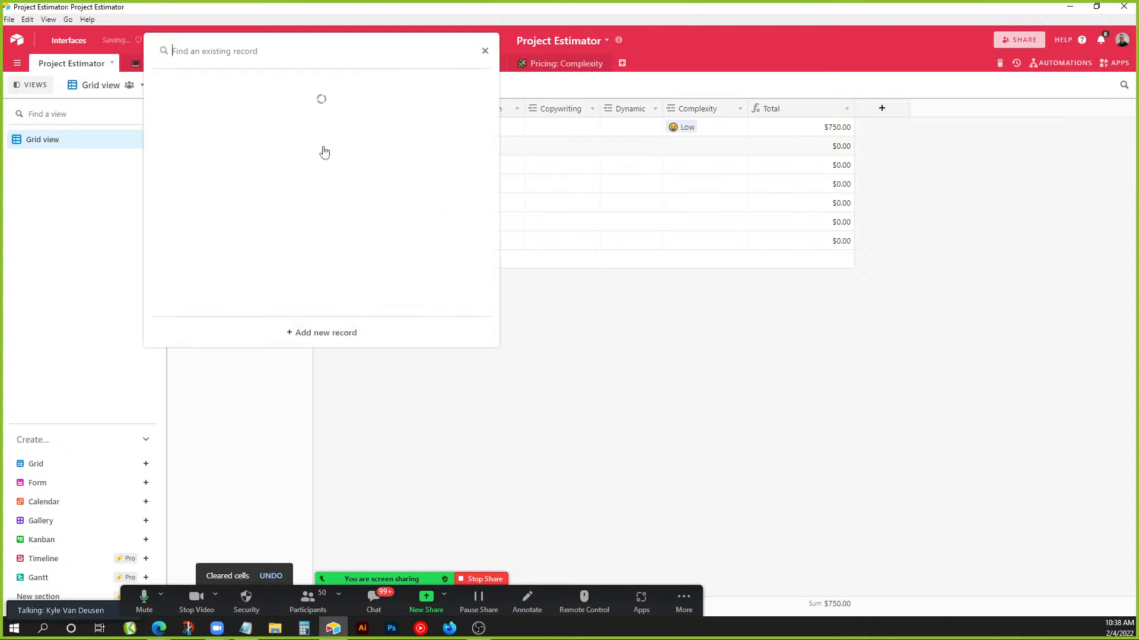
left_click(287, 153)
Give Home a quantity of 1, Templated design and Client Provided copywriting.
left_click(497, 220)
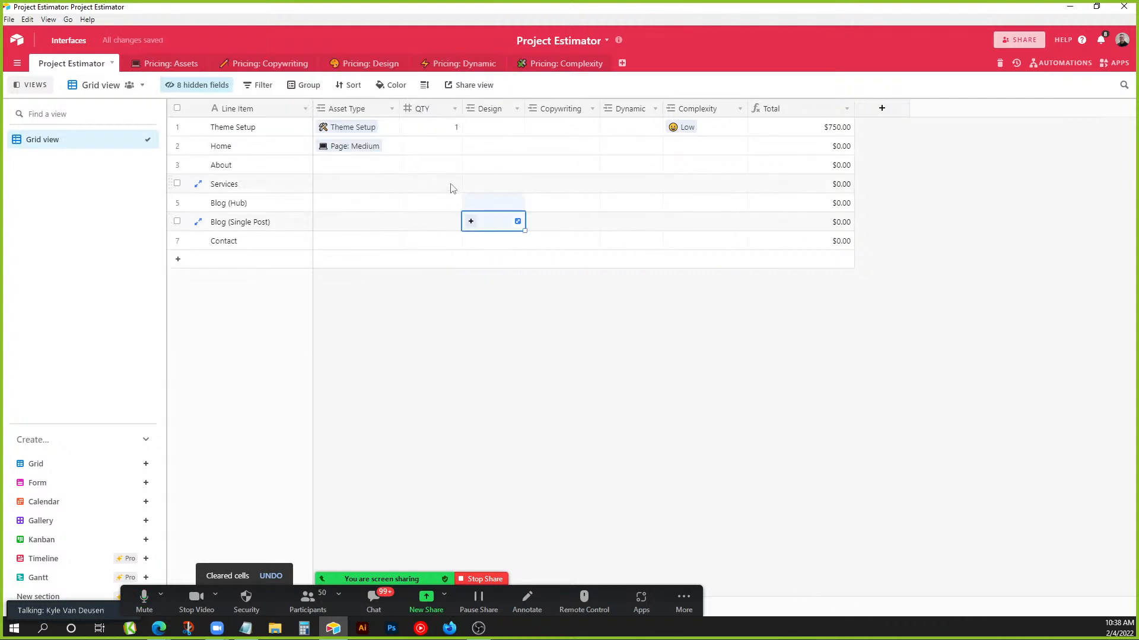
left_click(432, 146)
type("1")
left_click(498, 146)
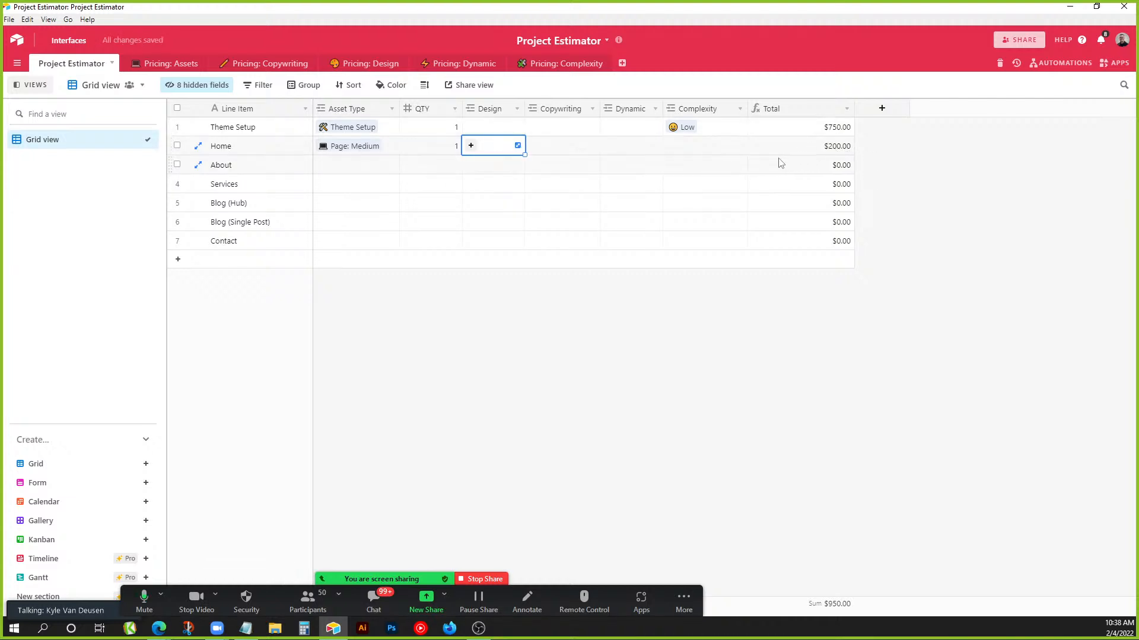
left_click(470, 146)
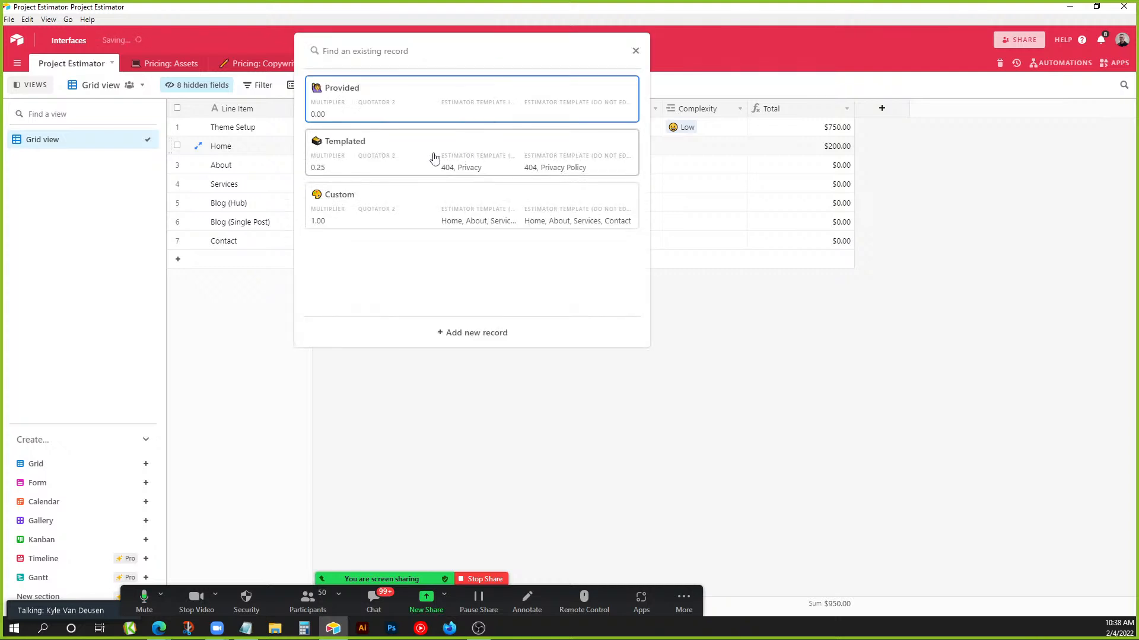
left_click(434, 157)
left_click(563, 148)
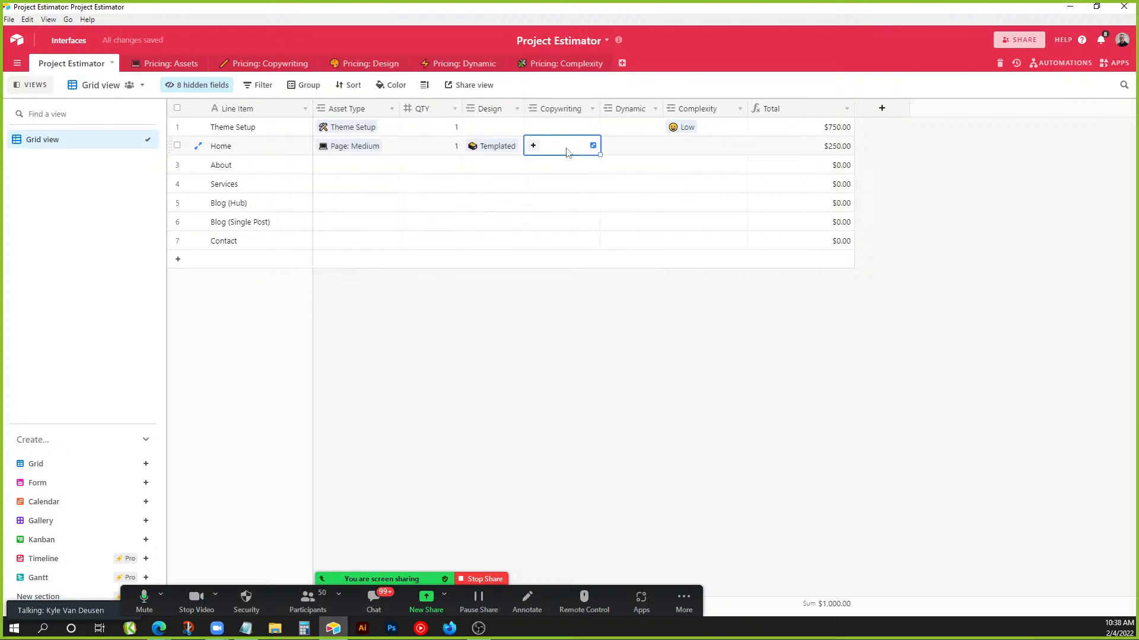
left_click(533, 146)
left_click(472, 112)
Set Home's dynamic content to No and complexity to Low, bringing its Total to $250.00.
left_click(669, 181)
left_click(627, 146)
left_click(608, 145)
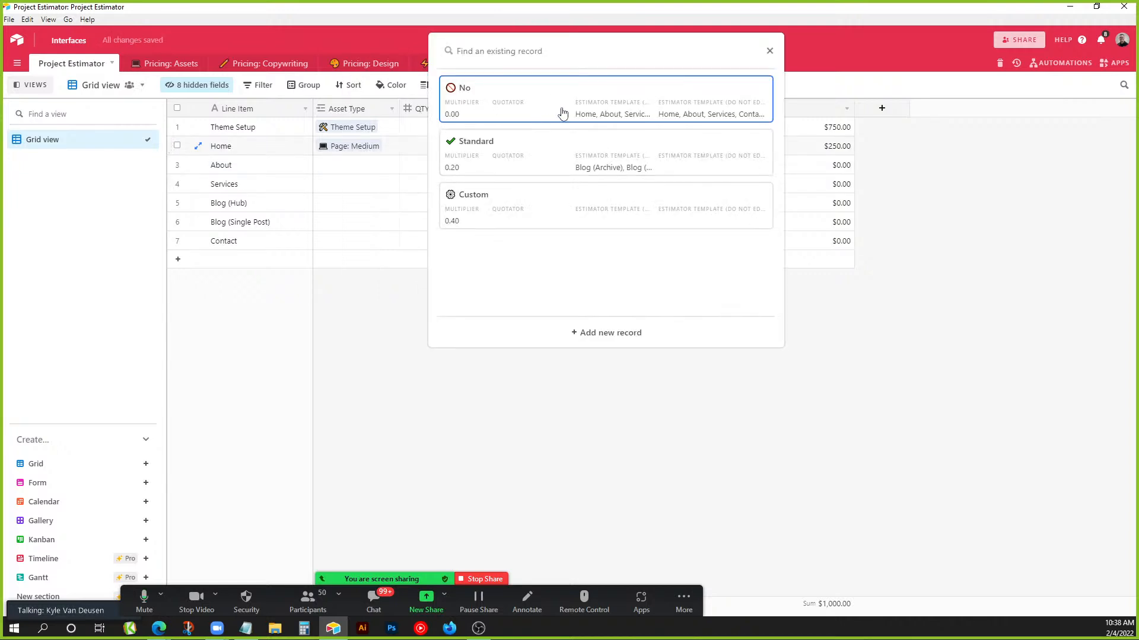
left_click(554, 105)
left_click(685, 205)
left_click(671, 146)
left_click(672, 146)
left_click(617, 109)
left_click(694, 183)
left_click(791, 163)
left_click(827, 151)
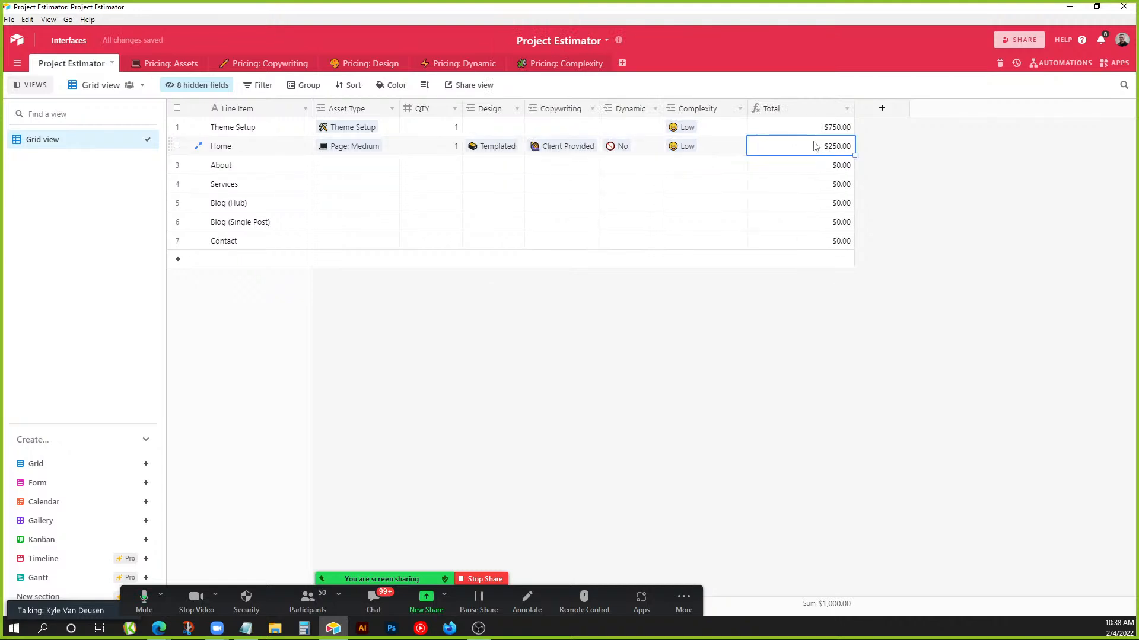
left_click(372, 171)
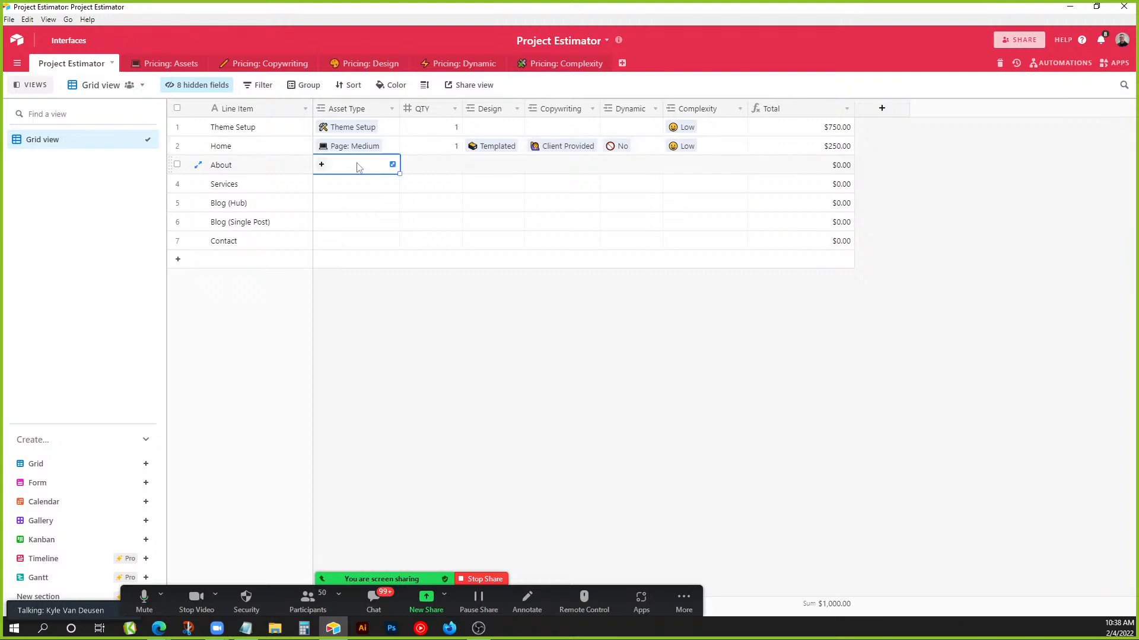
Link Page: Large with quantity 1 and Custom design to the About line item.
left_click(321, 164)
left_click(303, 204)
left_click(442, 167)
type("1")
left_click(510, 177)
left_click(493, 169)
left_click(470, 167)
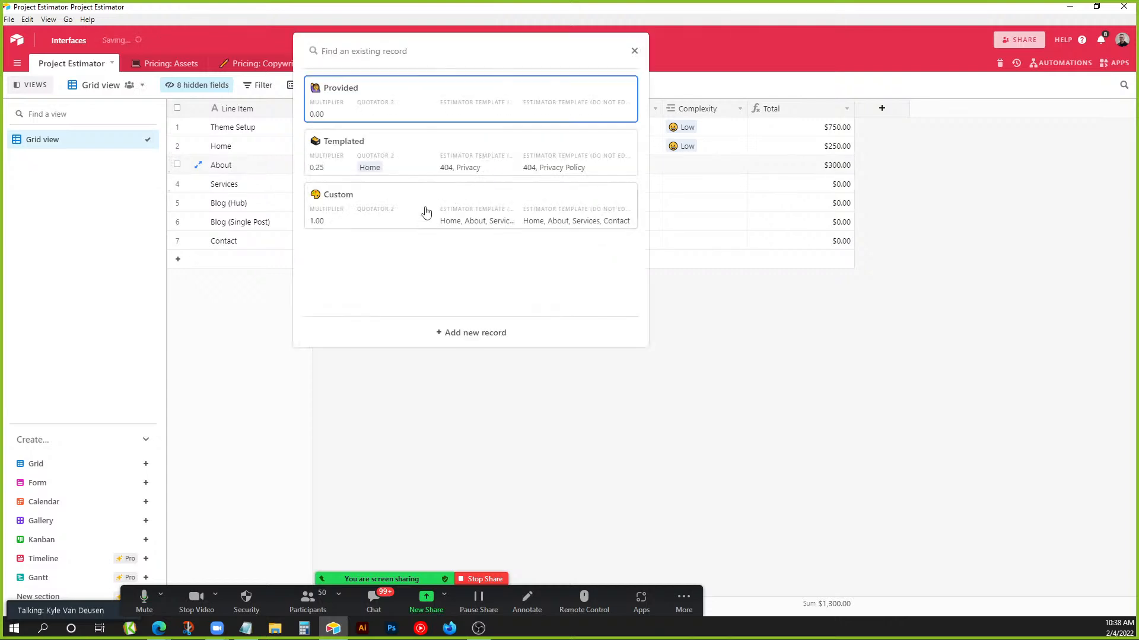
left_click(424, 221)
Give About Professional copywriting and Custom dynamic content.
left_click(616, 202)
left_click(531, 169)
left_click(531, 169)
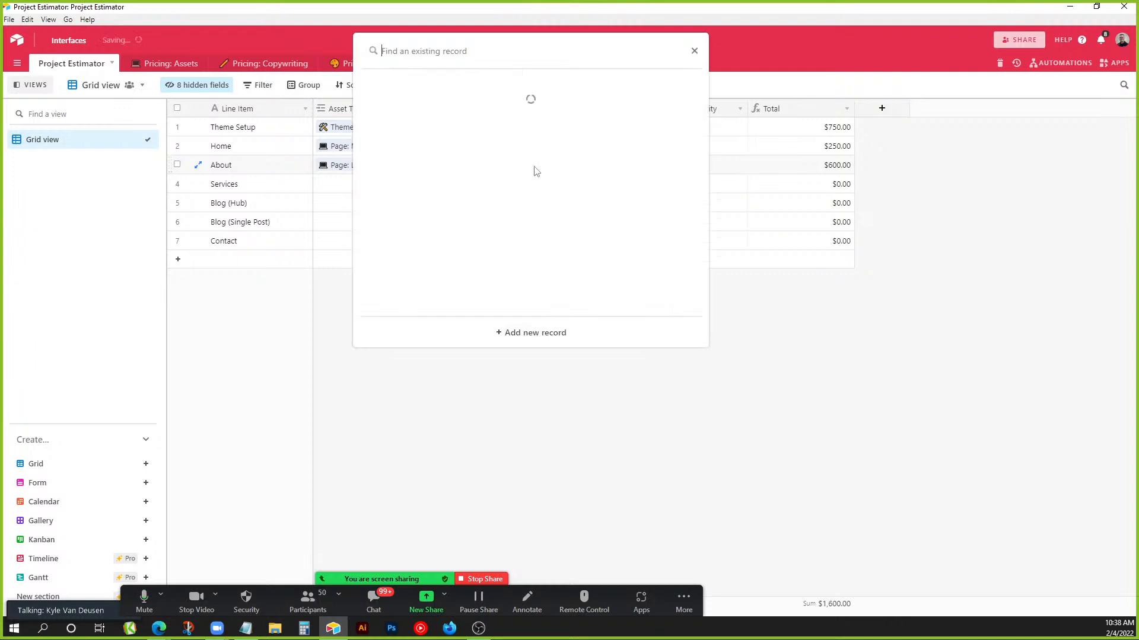
left_click(488, 202)
left_click(688, 206)
left_click(614, 169)
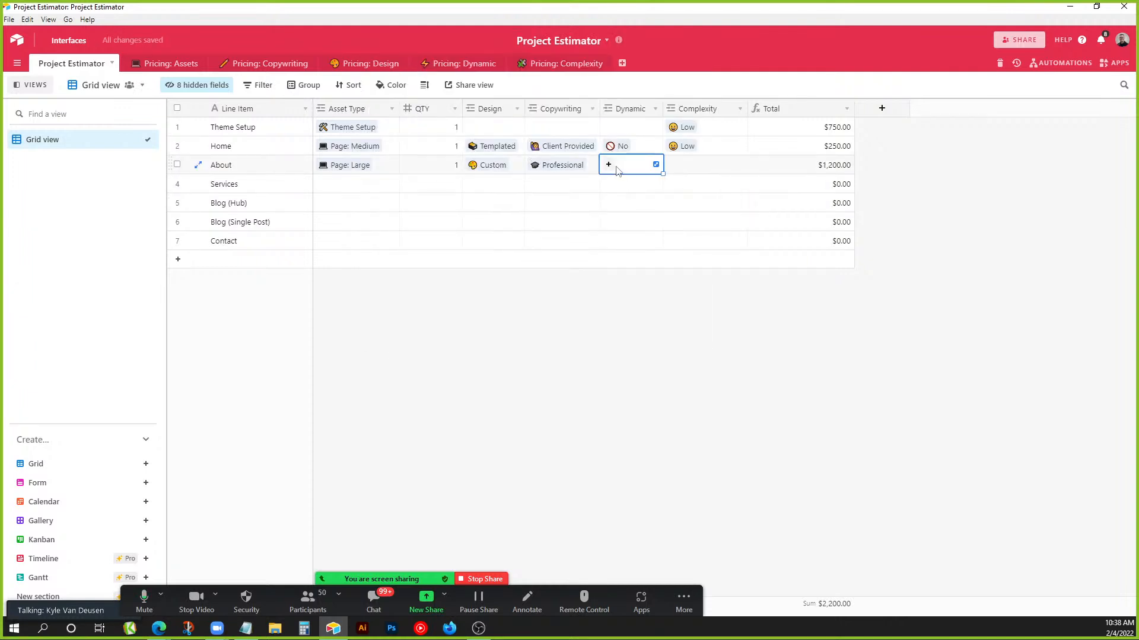
left_click(606, 167)
left_click(514, 224)
Set About's complexity to Extreme, then switch to the Pricing: Assets table.
left_click(593, 204)
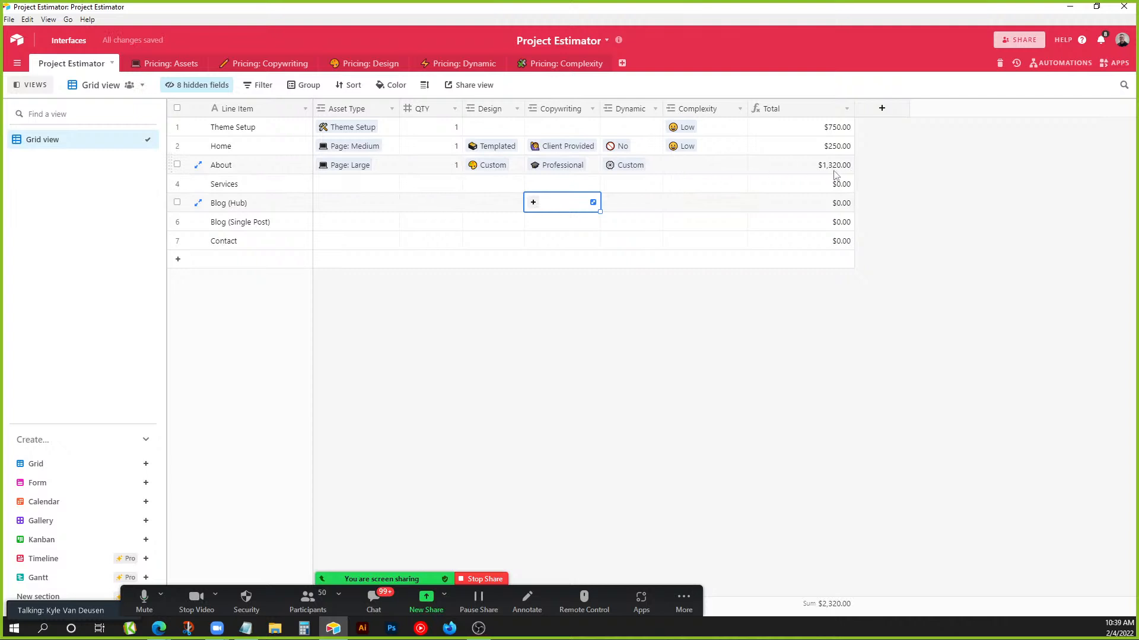
left_click(680, 168)
left_click(672, 165)
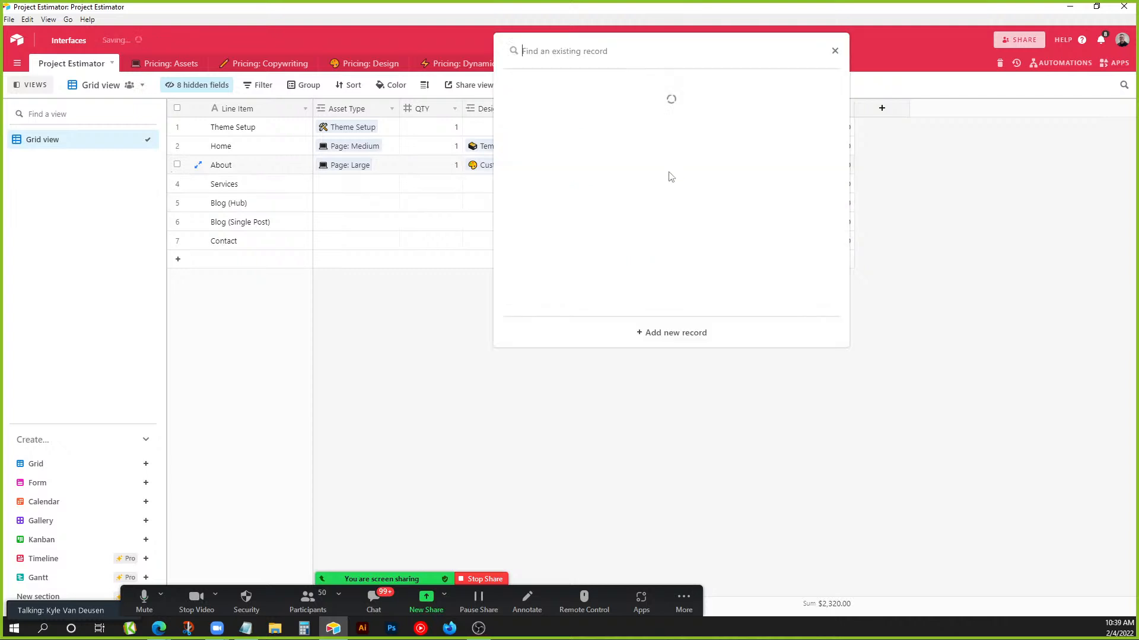
left_click(575, 261)
left_click(636, 207)
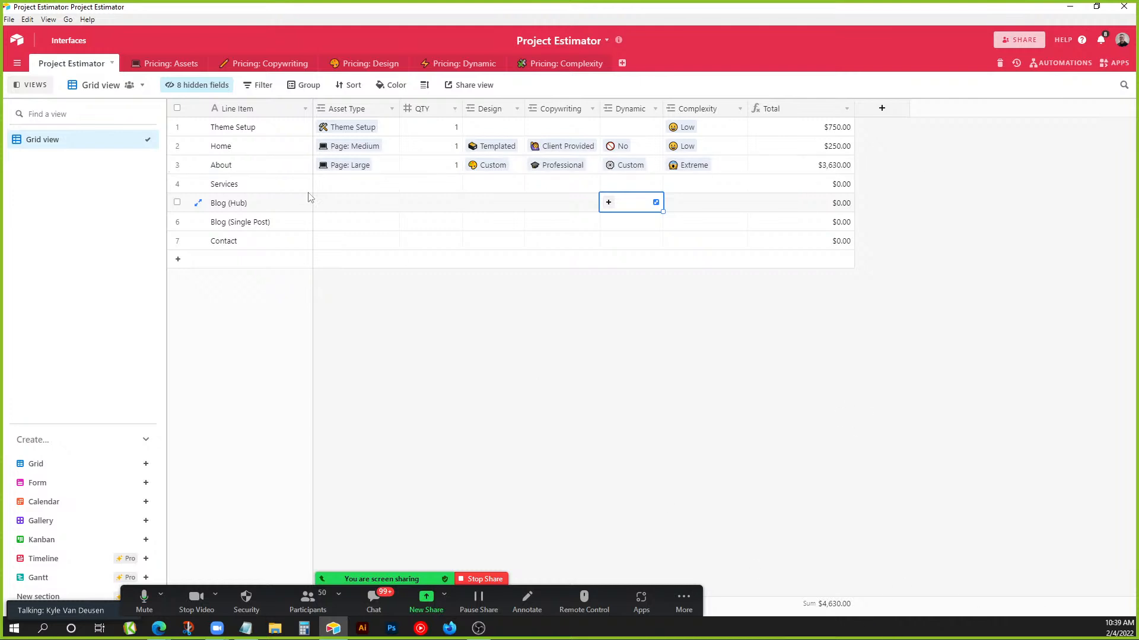
left_click(194, 64)
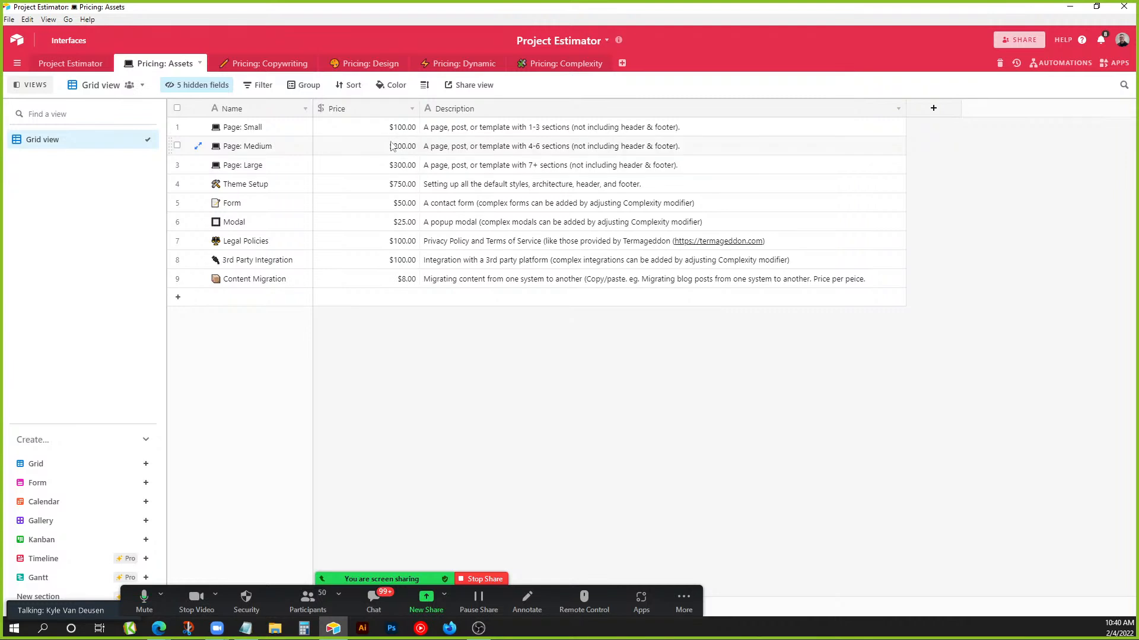
left_click(391, 199)
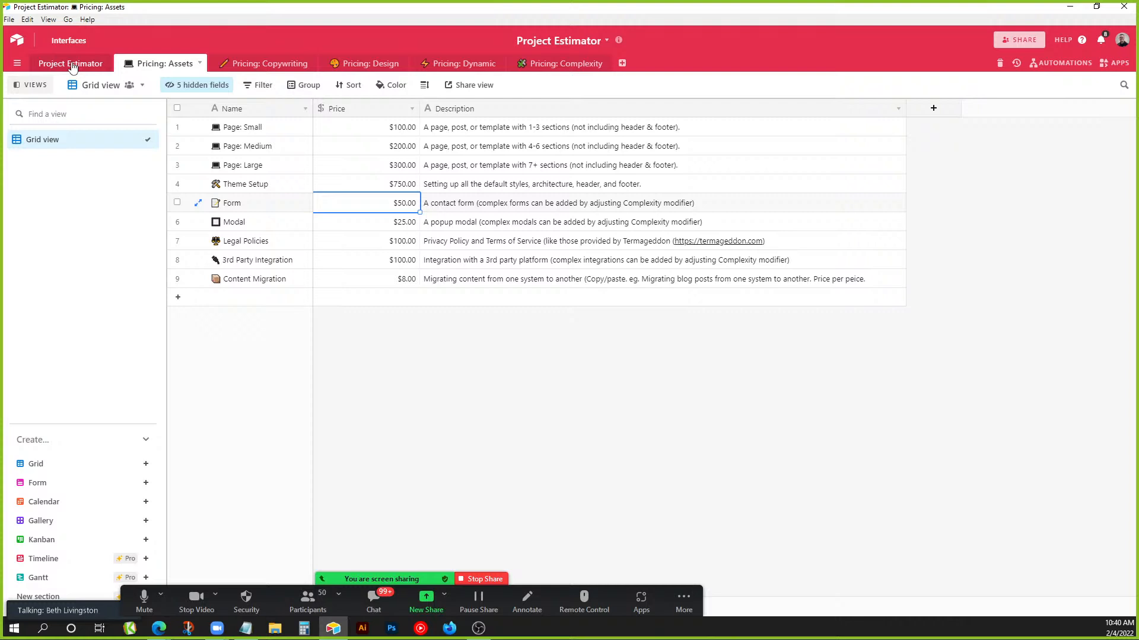
Stop and restart the Zoom share on Screen 2, then open Airtable's collaborator options.
left_click(495, 580)
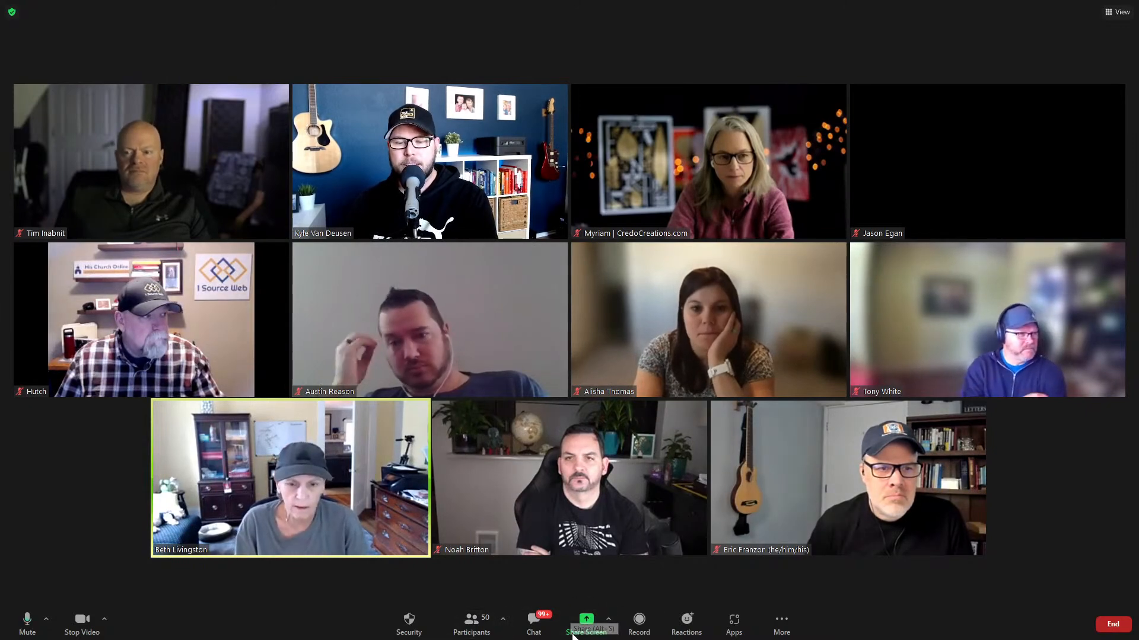
left_click(586, 622)
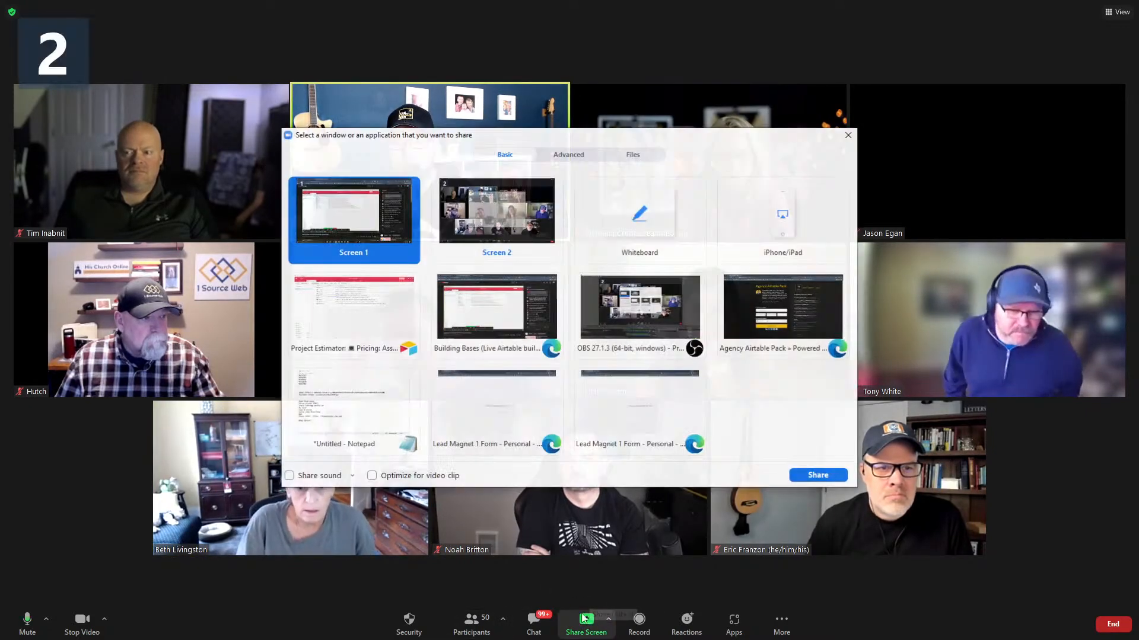
left_click(516, 237)
left_click(816, 475)
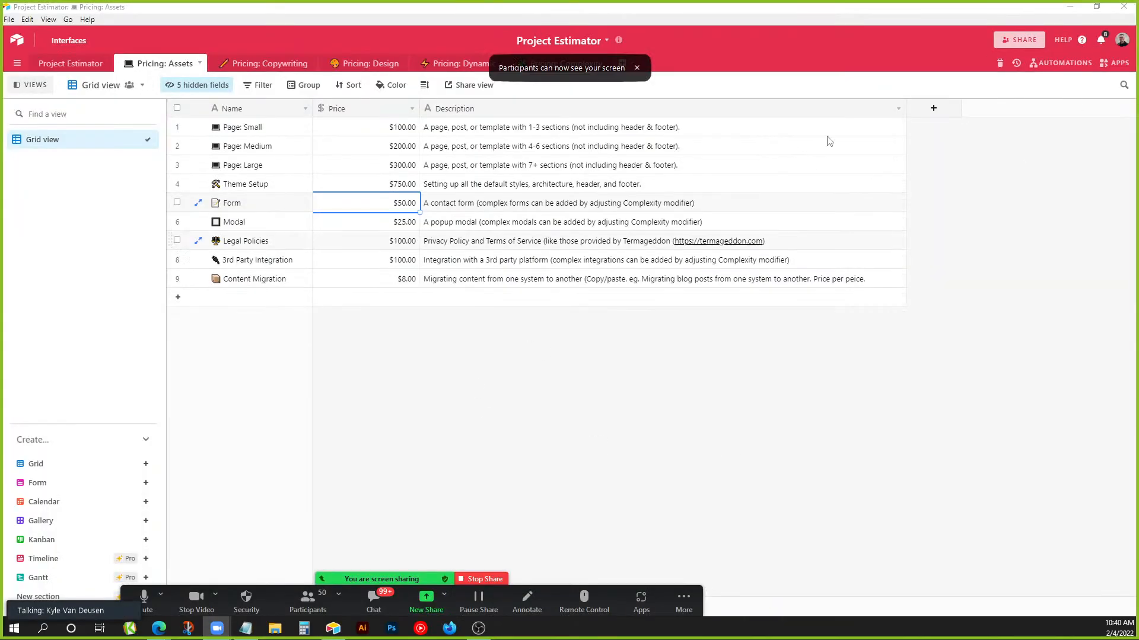
left_click(1010, 42)
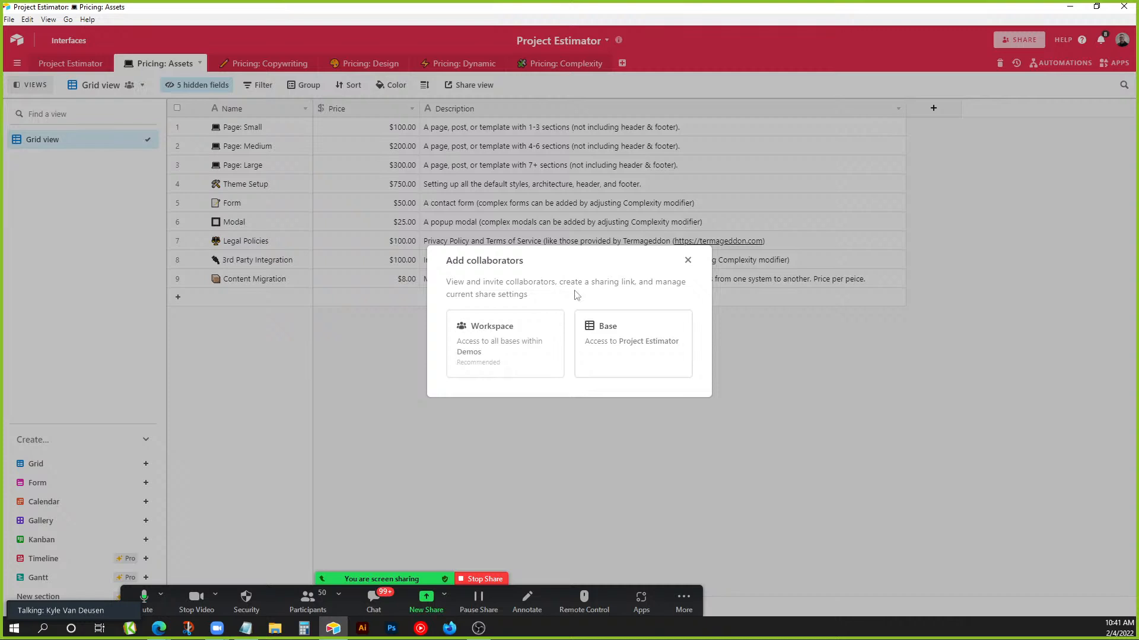
left_click(629, 340)
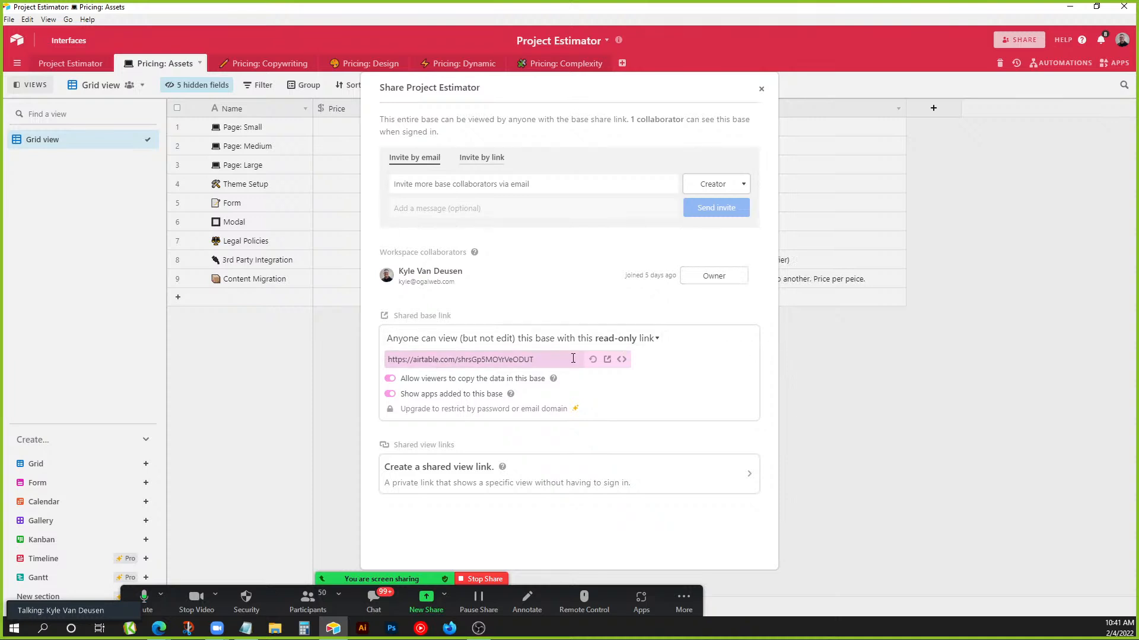
left_click(761, 90)
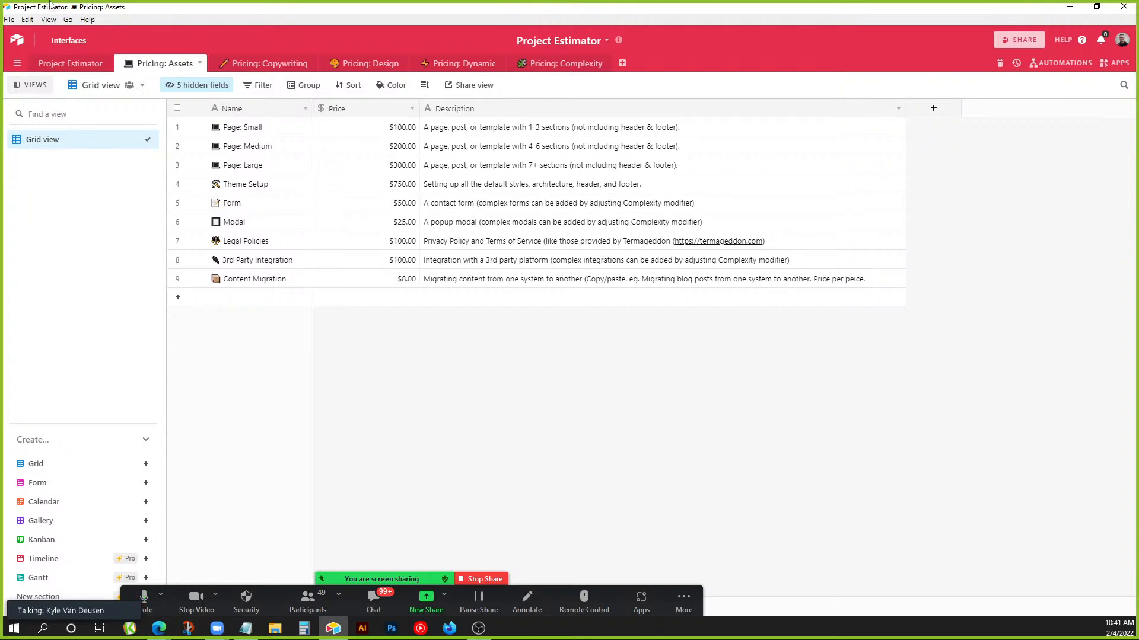
left_click(18, 42)
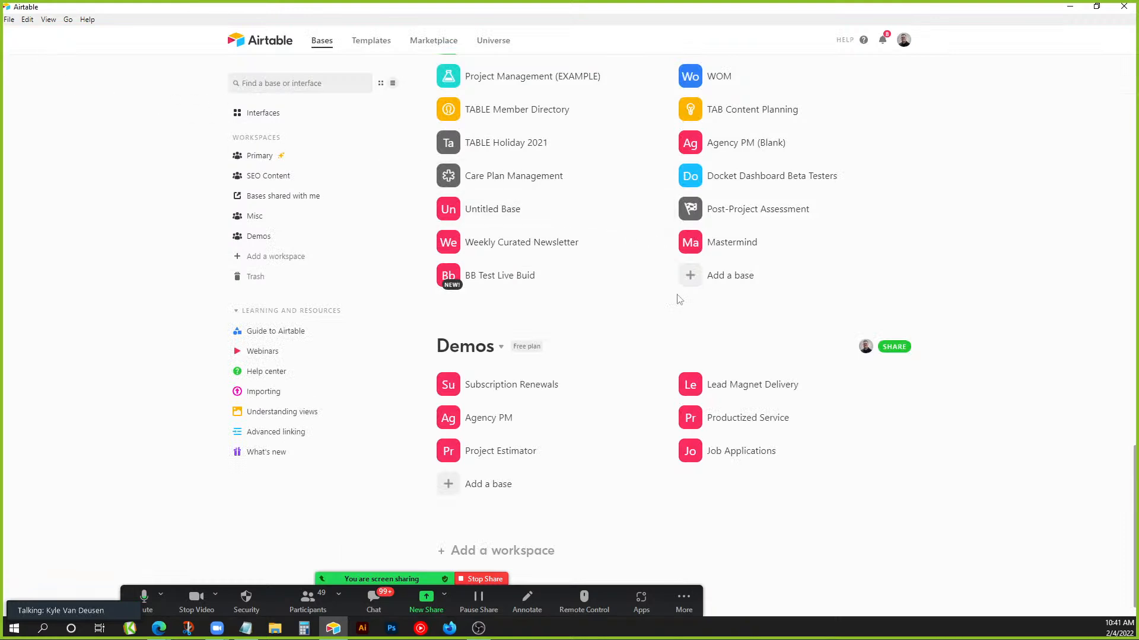
Add a new empty base named Demo Base, then open the Job Applications base from home.
left_click(694, 286)
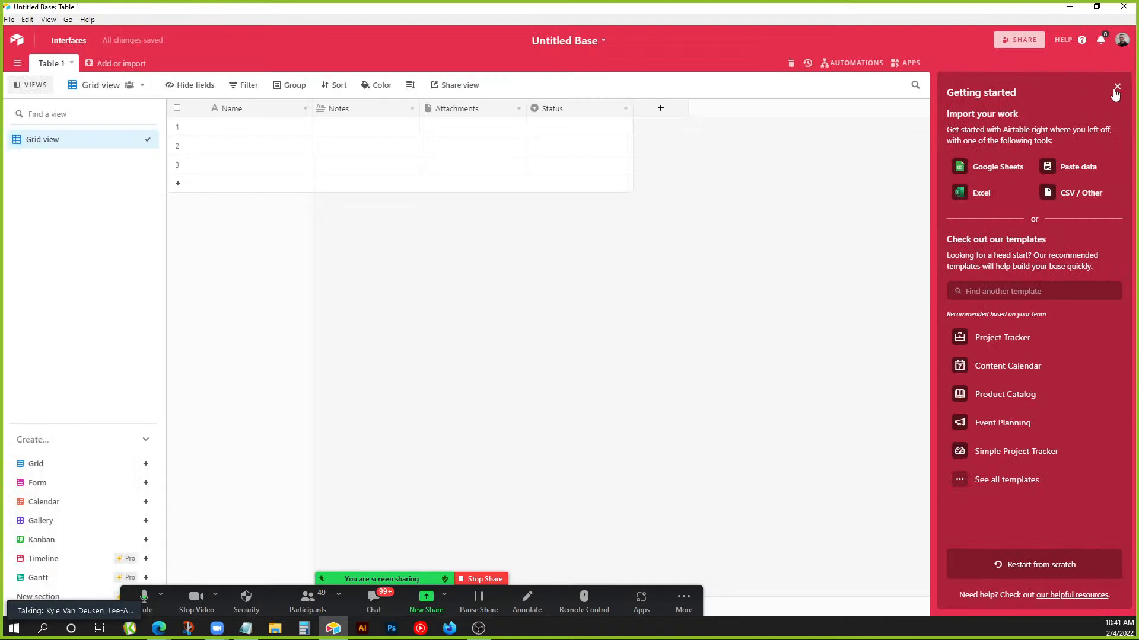
left_click(1116, 88)
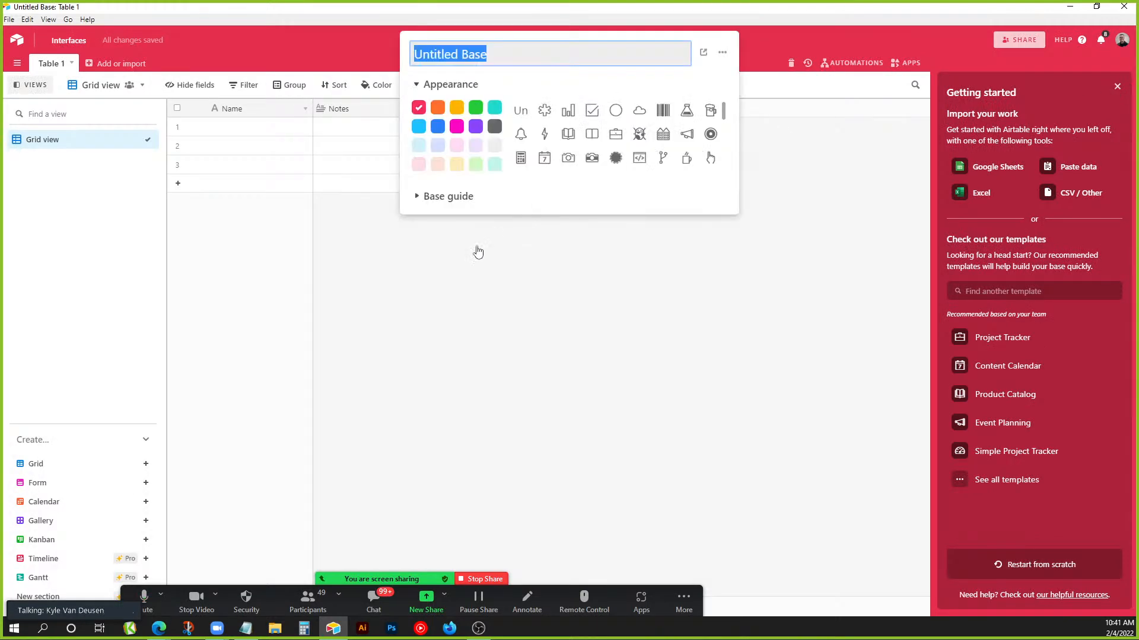
type("F")
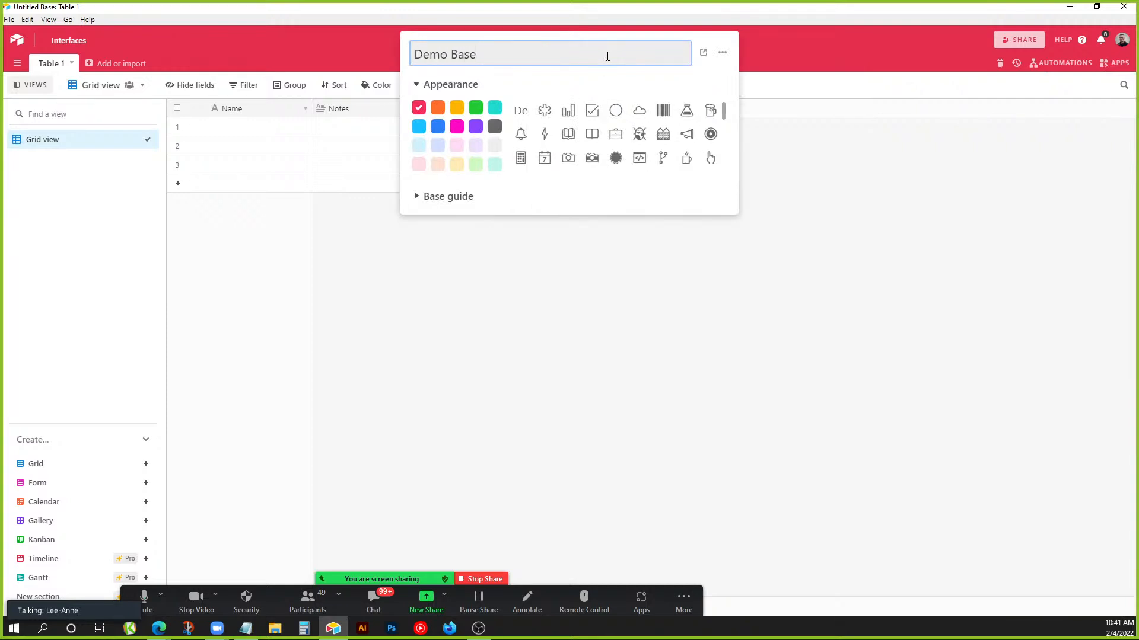
left_click(639, 293)
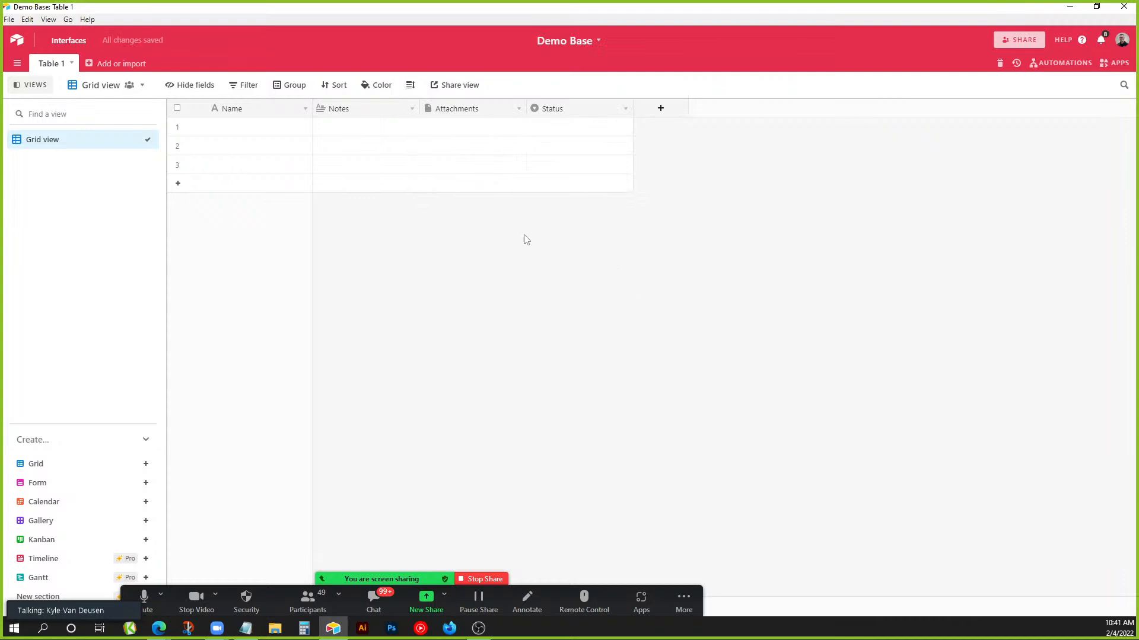
left_click(18, 43)
left_click(720, 485)
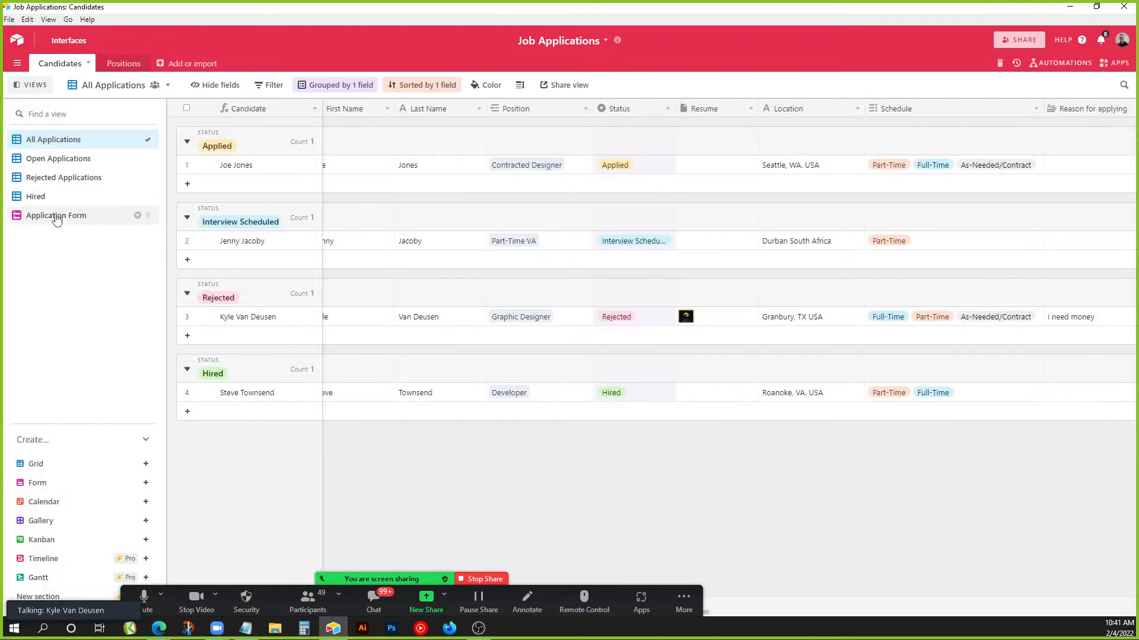
Open the Application Form view and scroll through its First Name, Last Name and Location questions.
left_click(54, 215)
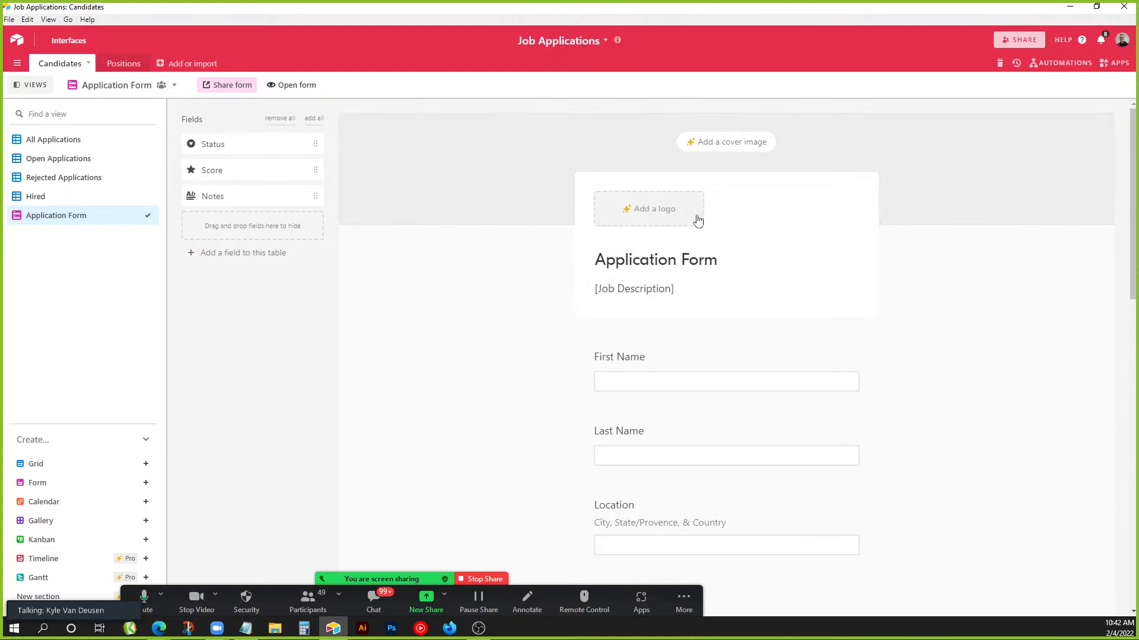
scroll(889, 396, "down", 3)
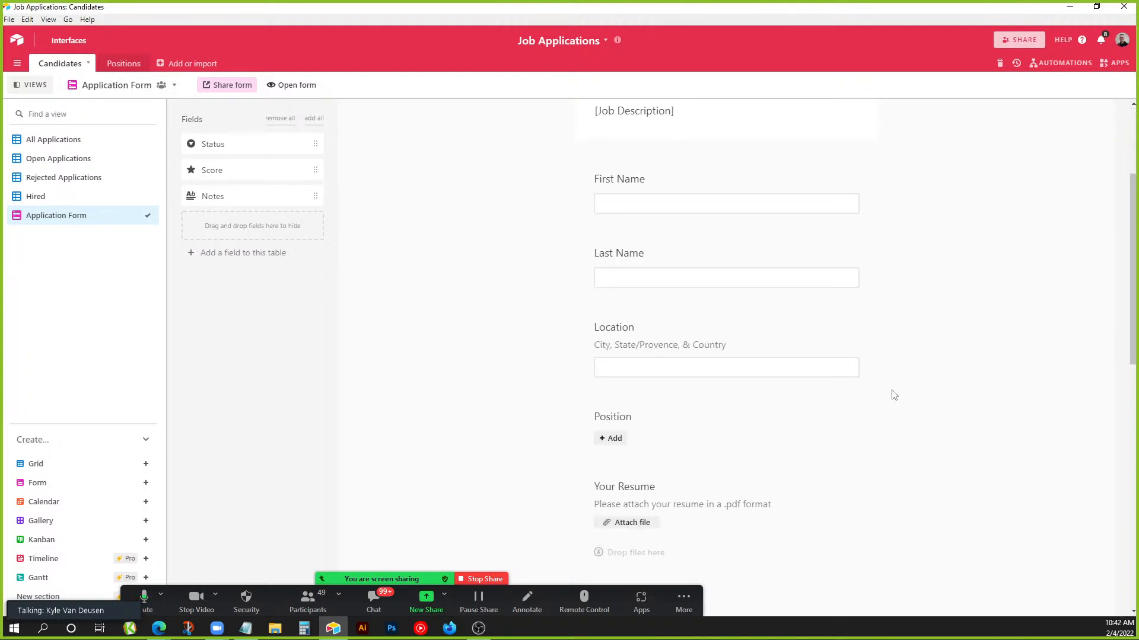
scroll(894, 395, "up", 3)
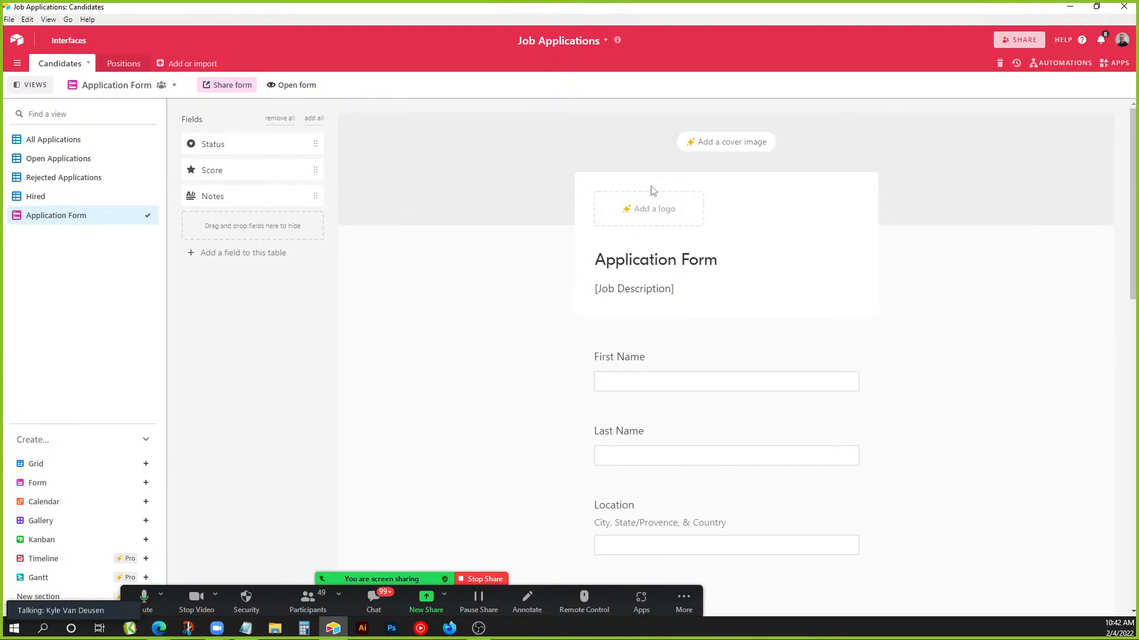
scroll(653, 190, "down", 4)
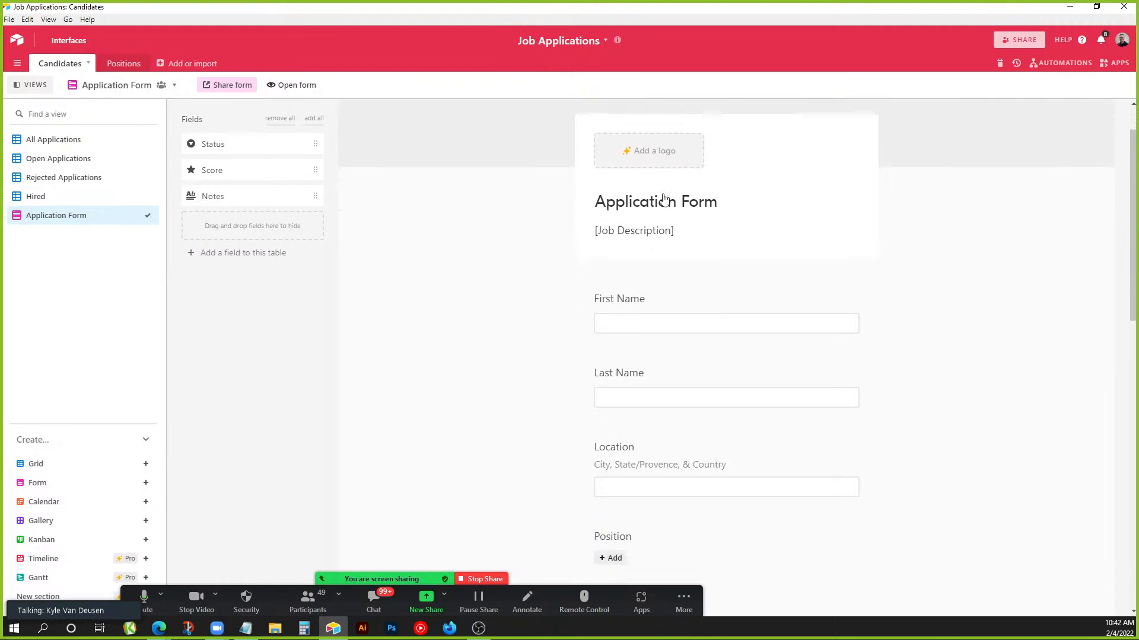
scroll(475, 189, "up", 4)
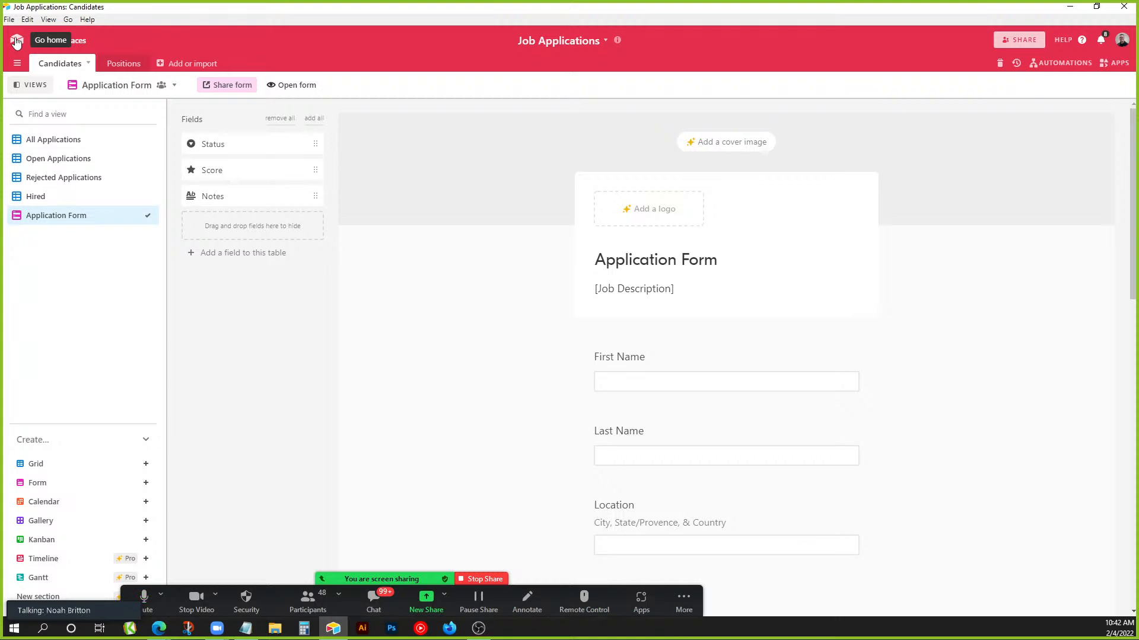
Go back to the bases home, reopen the blank Demo Base's Table 1 grid, and stop the Zoom screen share.
left_click(17, 42)
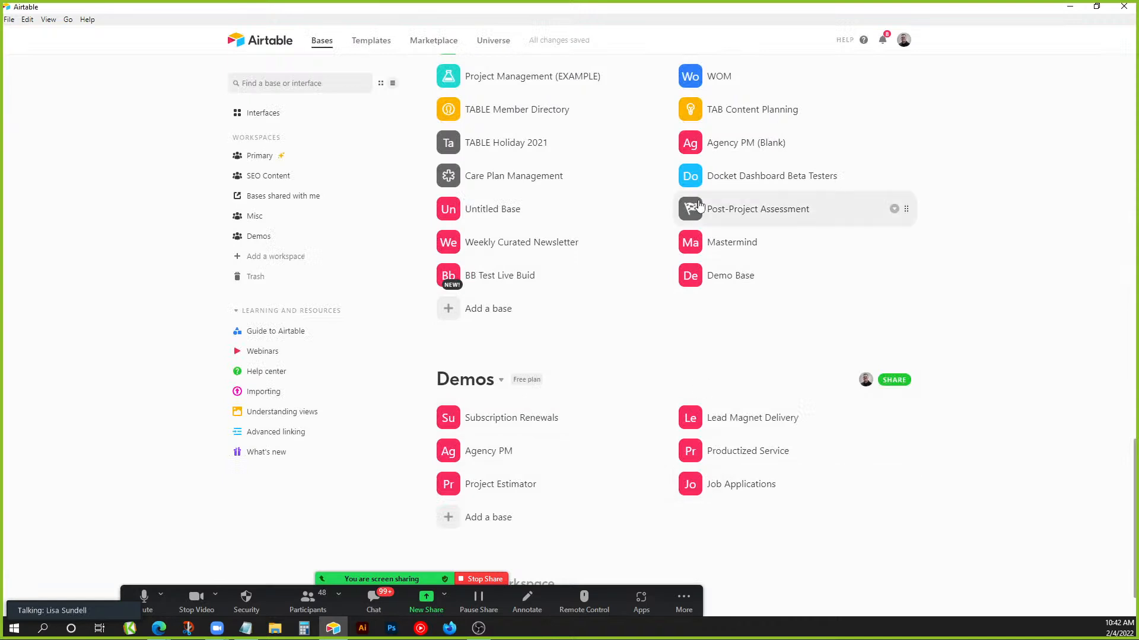
left_click(719, 277)
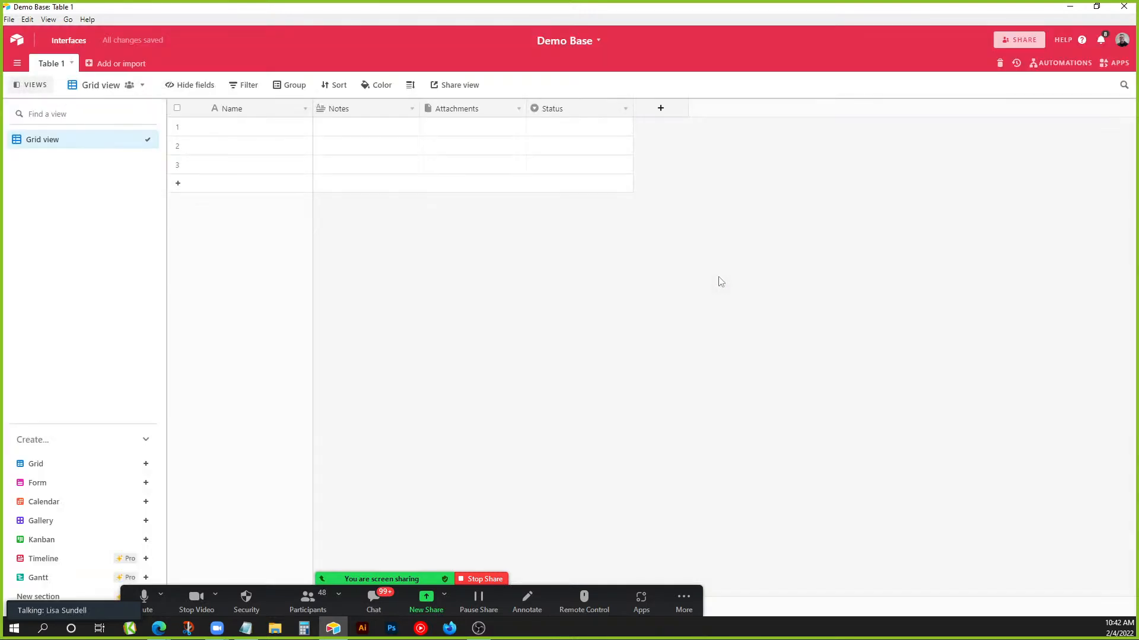
left_click(474, 581)
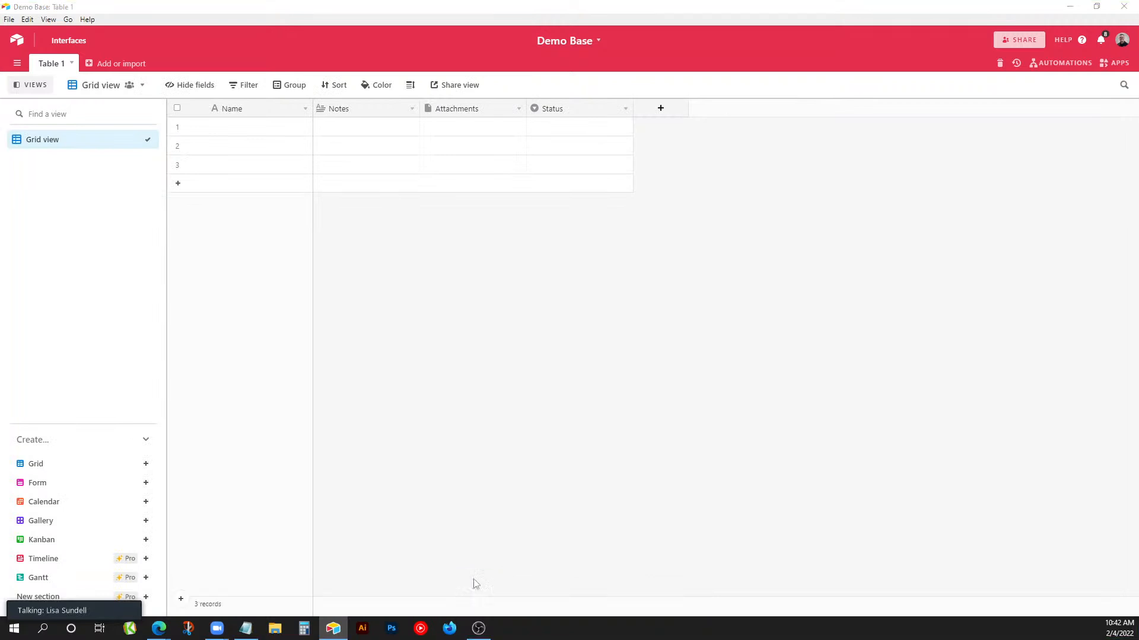
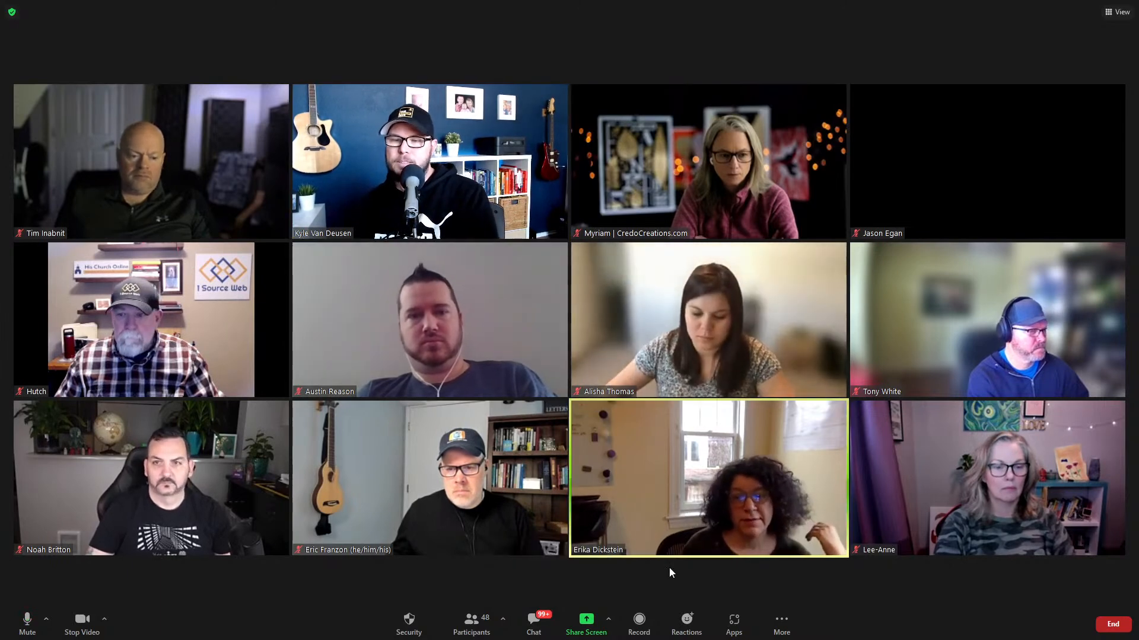
Share Screen 2 in Zoom.
left_click(587, 632)
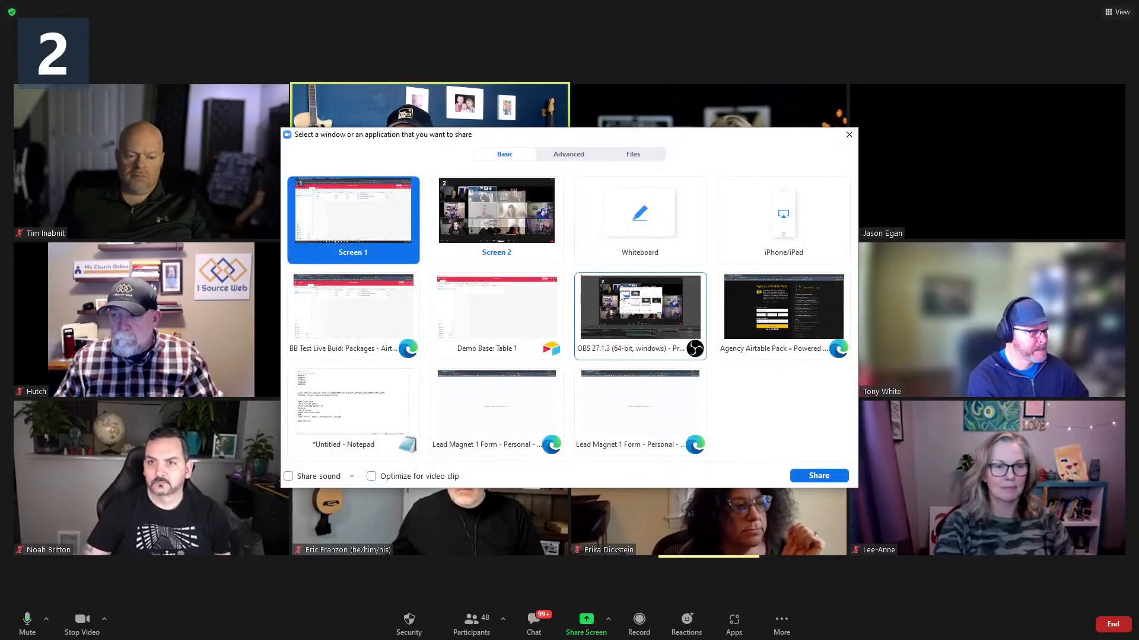
left_click(496, 217)
left_click(819, 476)
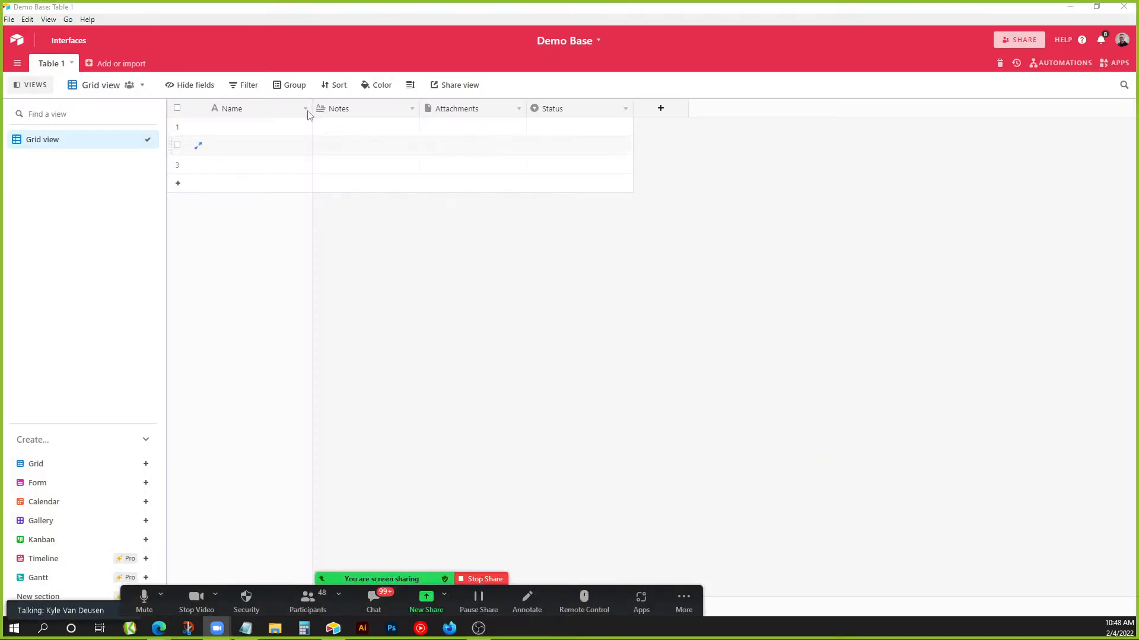
Delete the Notes, Attachments and Status fields from Table 1, keeping only Name.
right_click(255, 111)
left_click(495, 283)
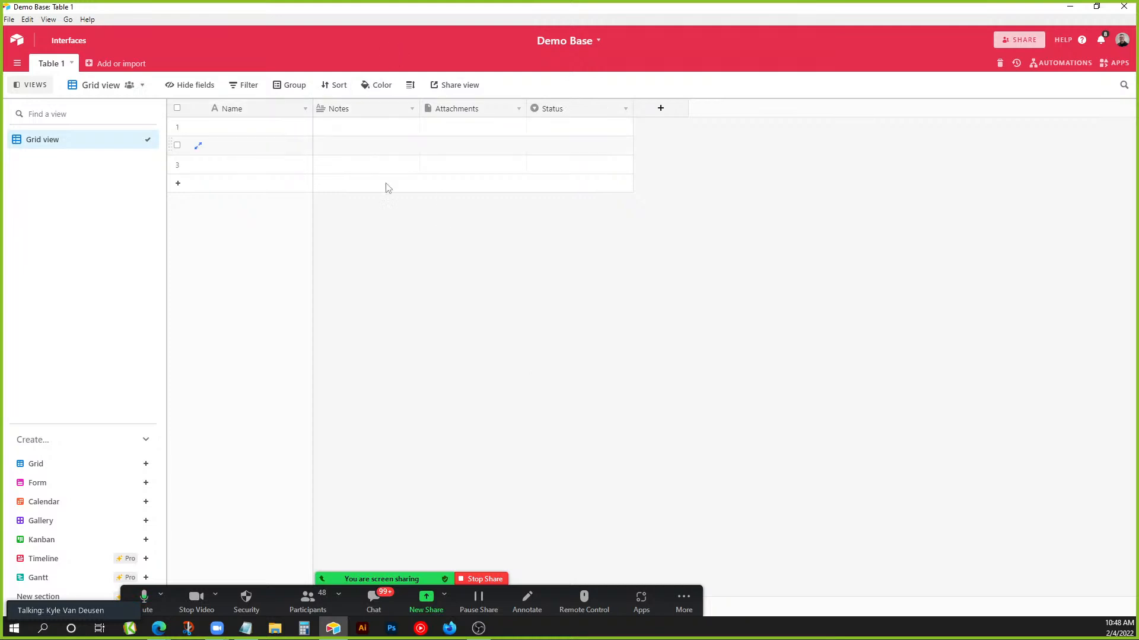
right_click(357, 112)
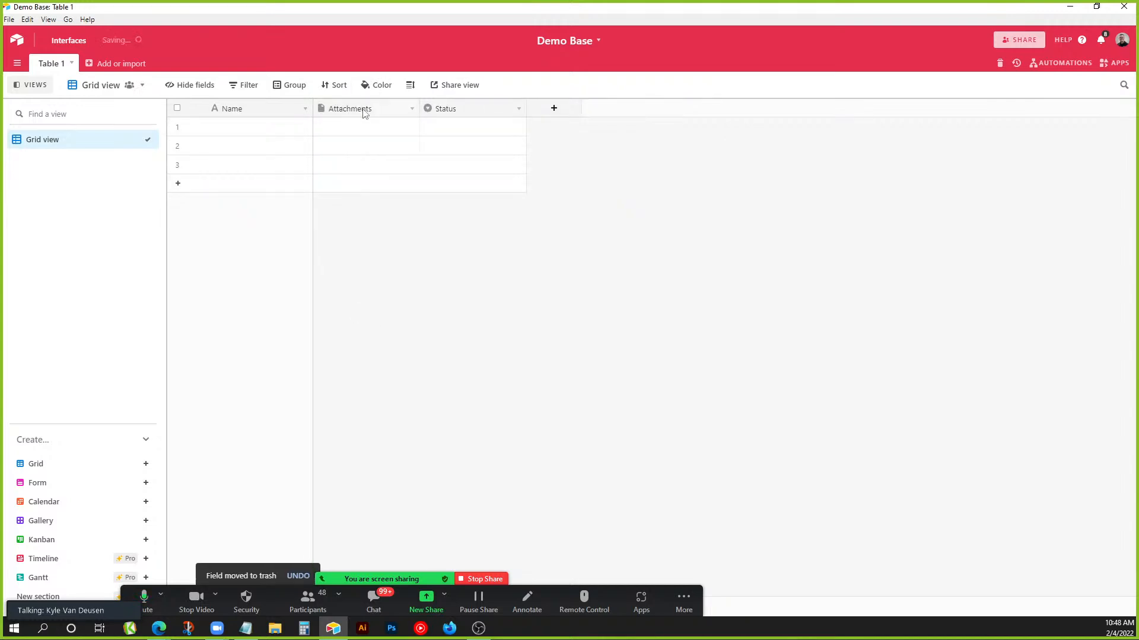
right_click(366, 111)
left_click(356, 365)
right_click(360, 115)
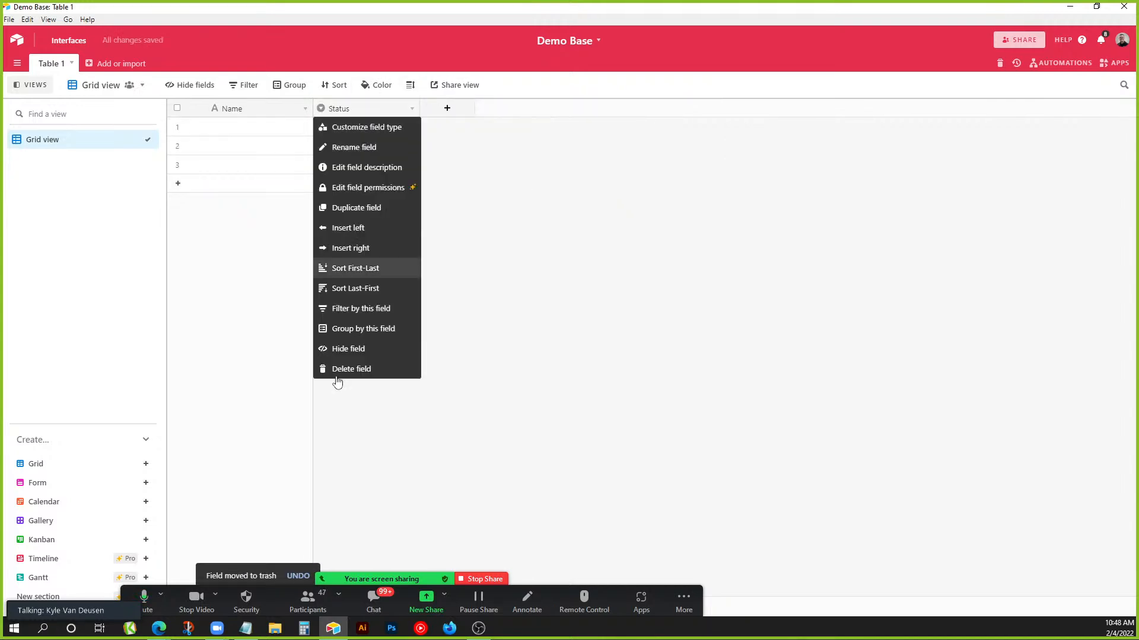
left_click(361, 374)
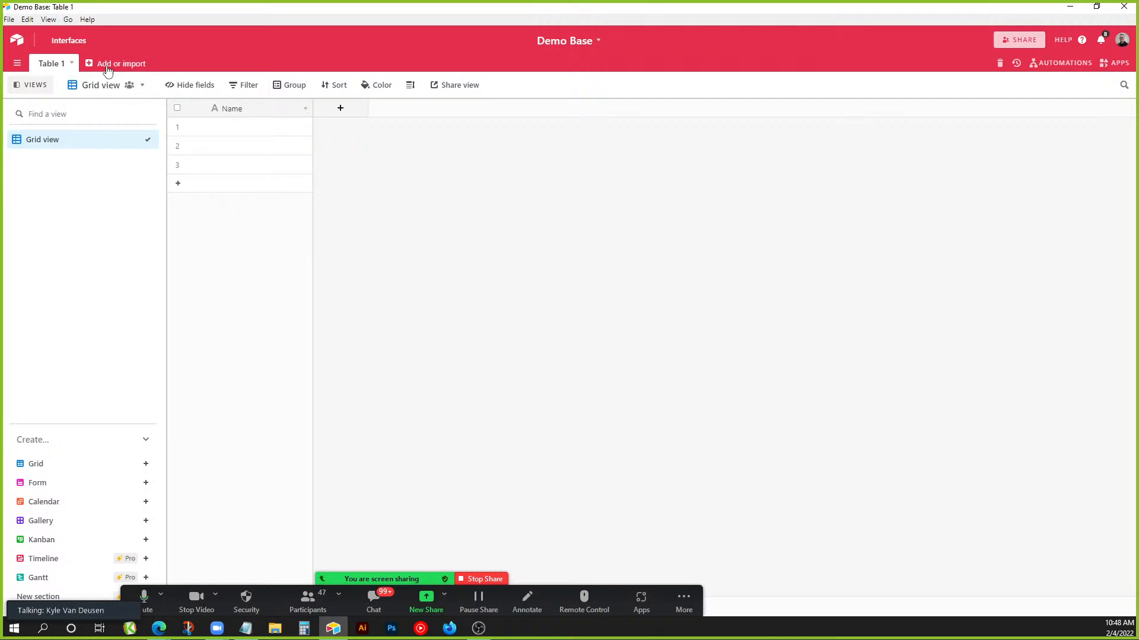
Rename Table 1 to Care Plans and add empty Clients and Plans tables.
double_click(69, 61)
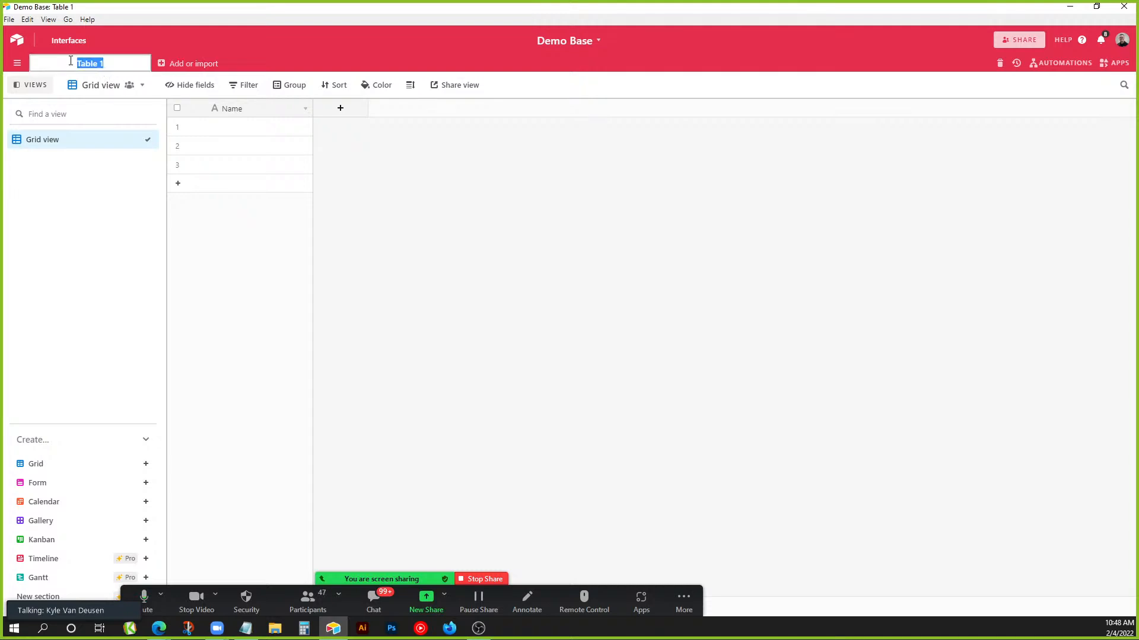
type("Care Plans")
key("Return")
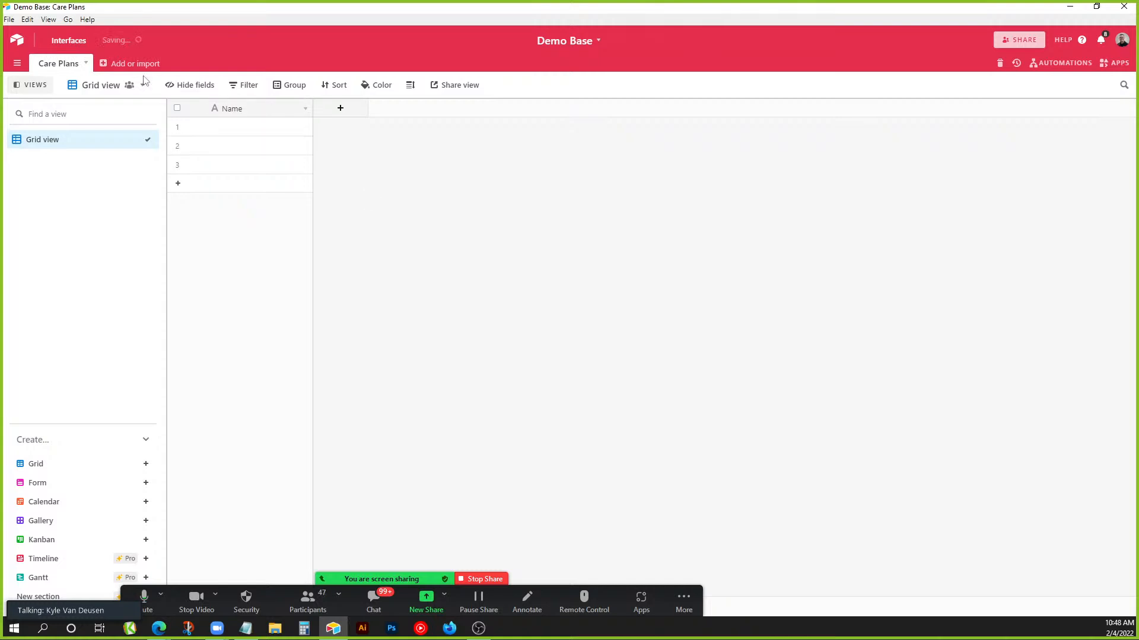
left_click(136, 65)
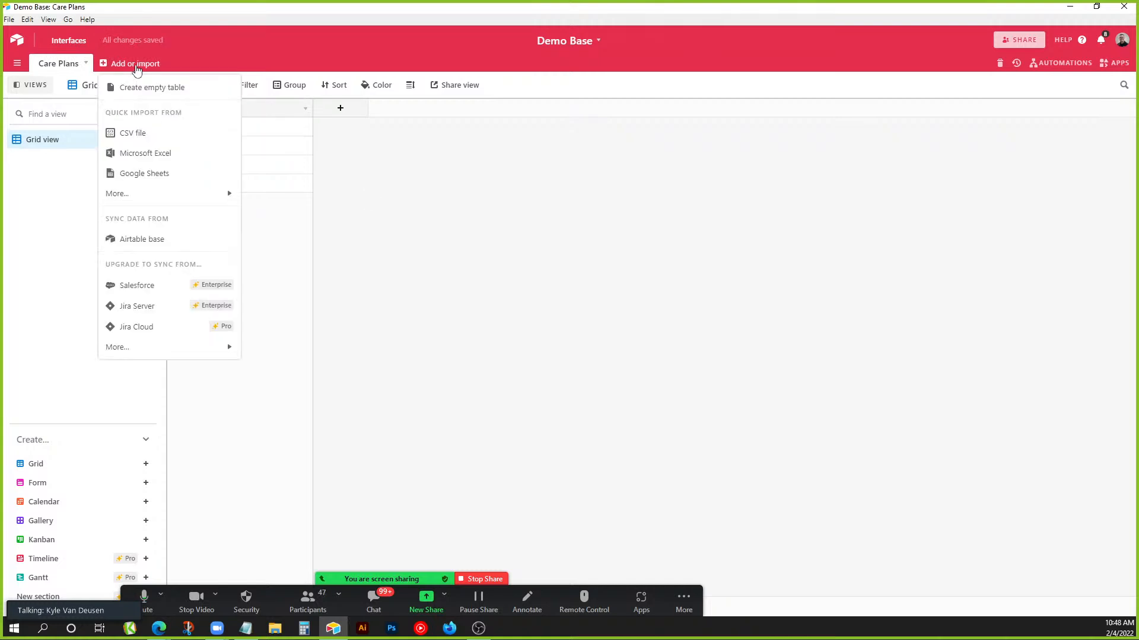
left_click(172, 88)
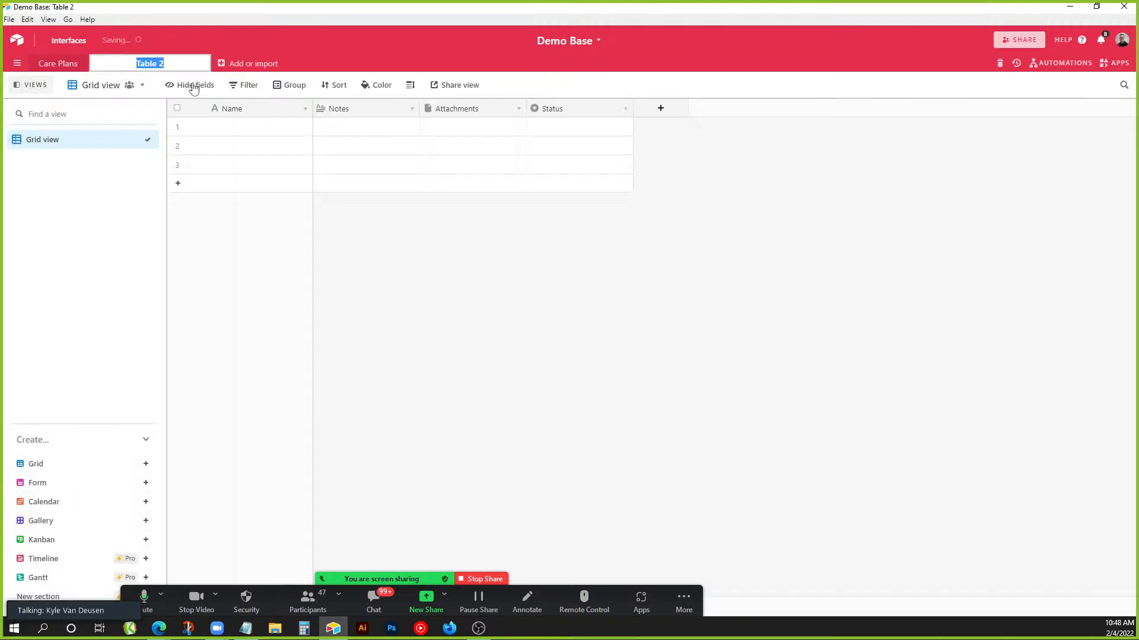
type("Clients")
key("Return")
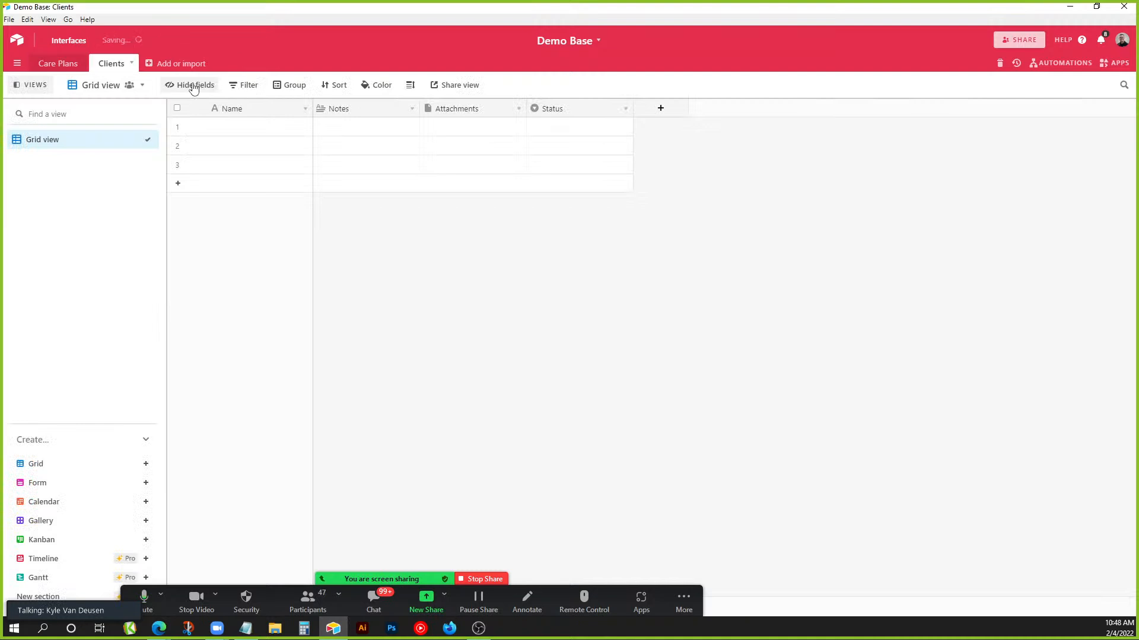
left_click(175, 65)
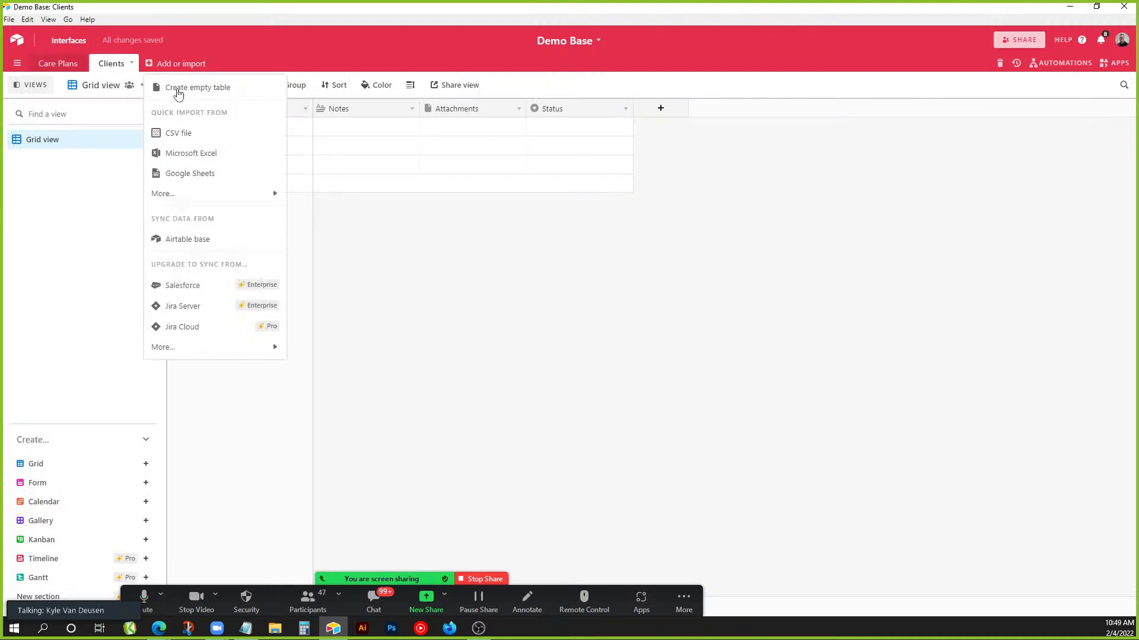
left_click(176, 89)
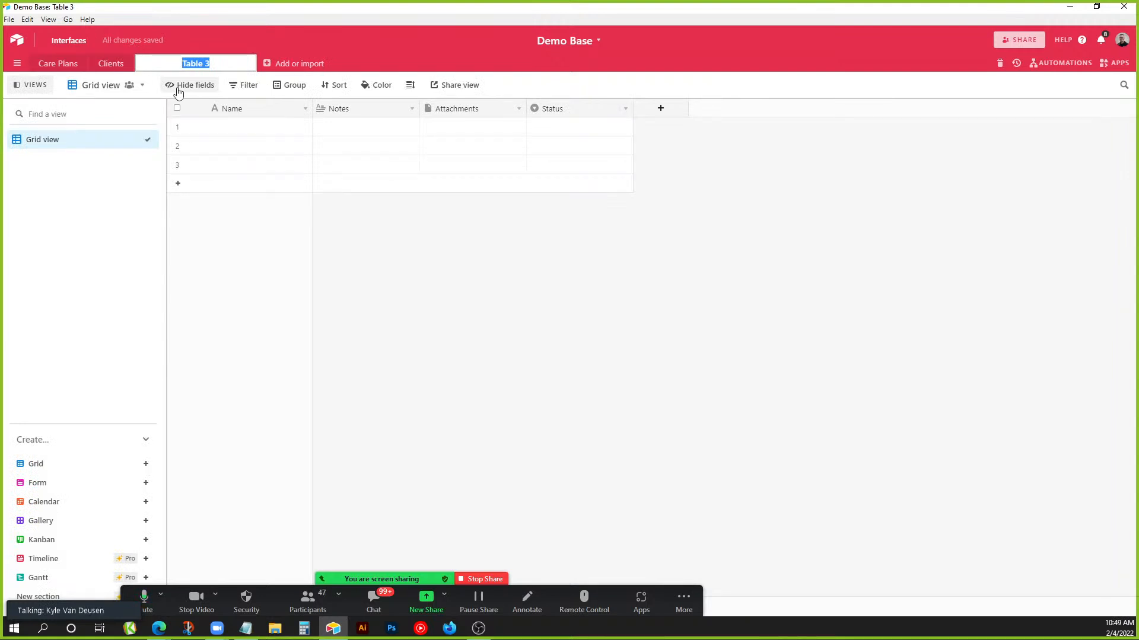
type("Plans")
key("Return")
Delete the Notes, Attachments and Status fields from the Plans table.
right_click(340, 108)
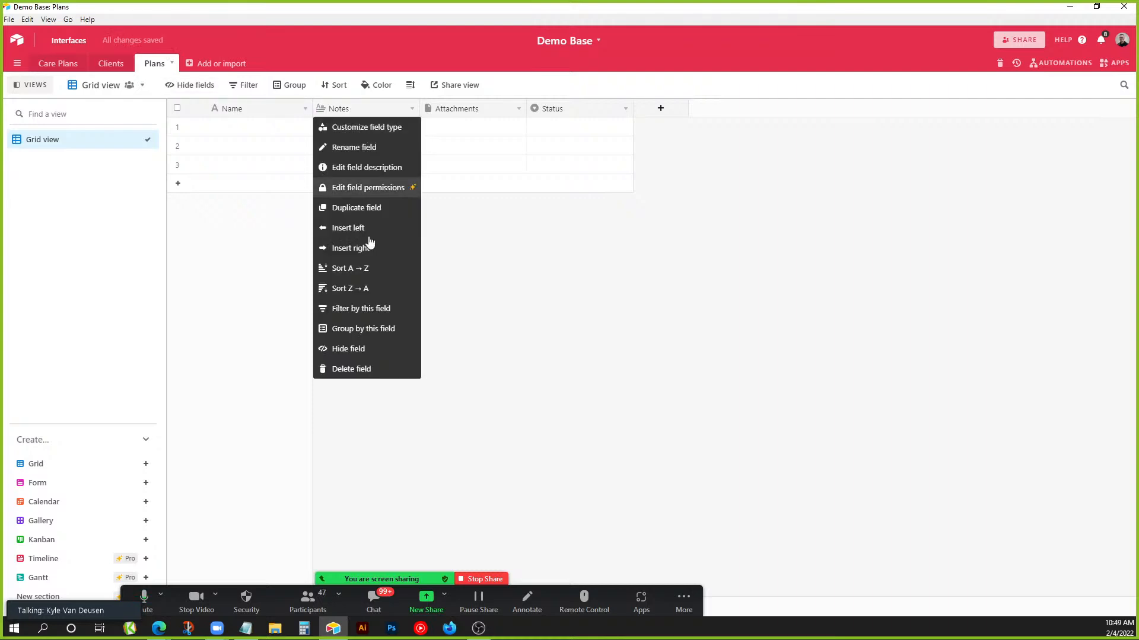
left_click(359, 368)
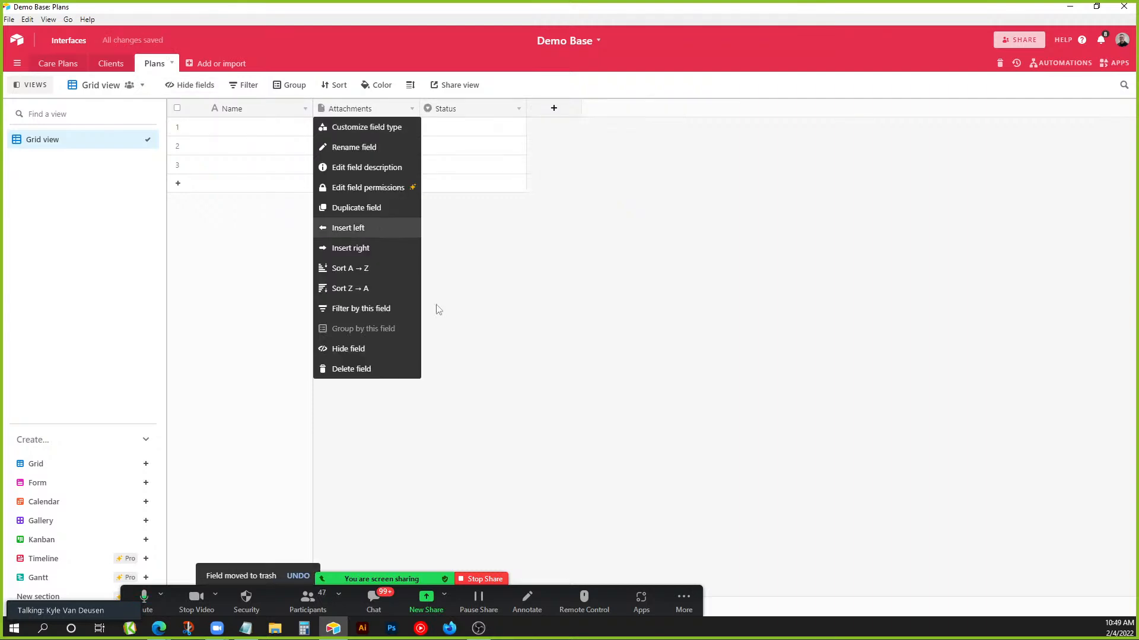
left_click(391, 369)
right_click(372, 109)
left_click(368, 369)
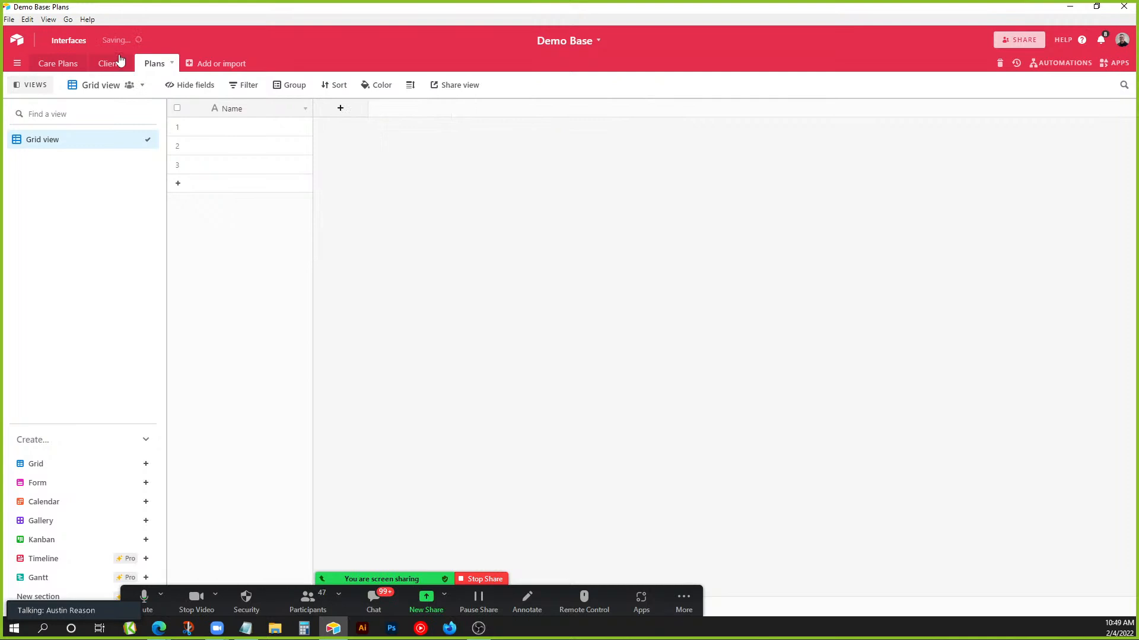
Delete the Notes, Attachments and Status fields from the Clients table too.
left_click(111, 64)
right_click(338, 109)
left_click(392, 372)
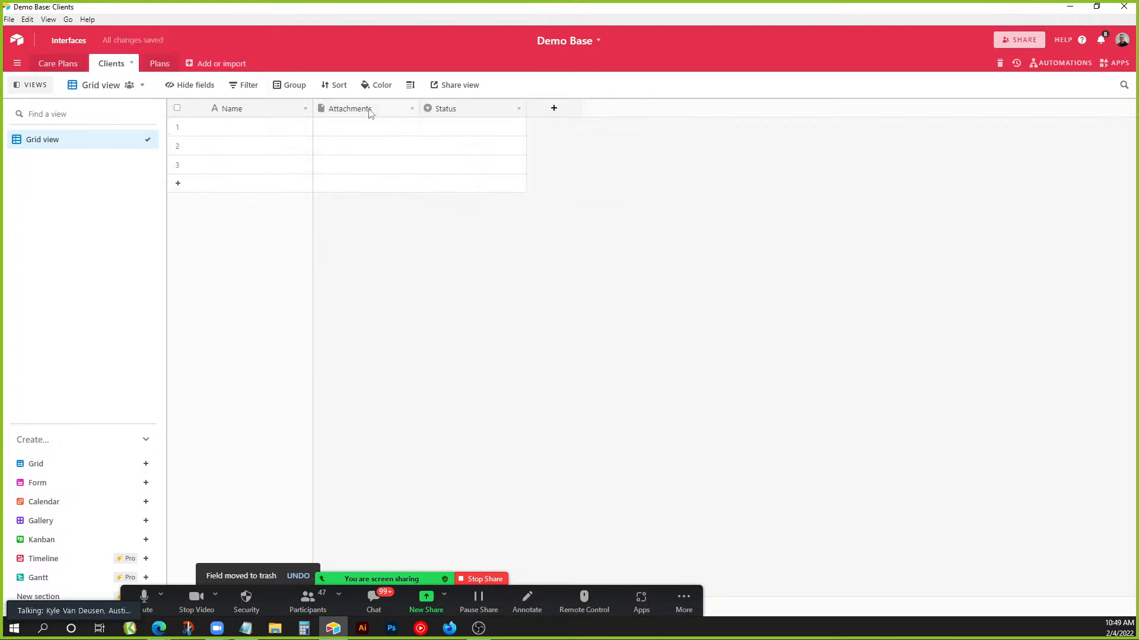
right_click(369, 112)
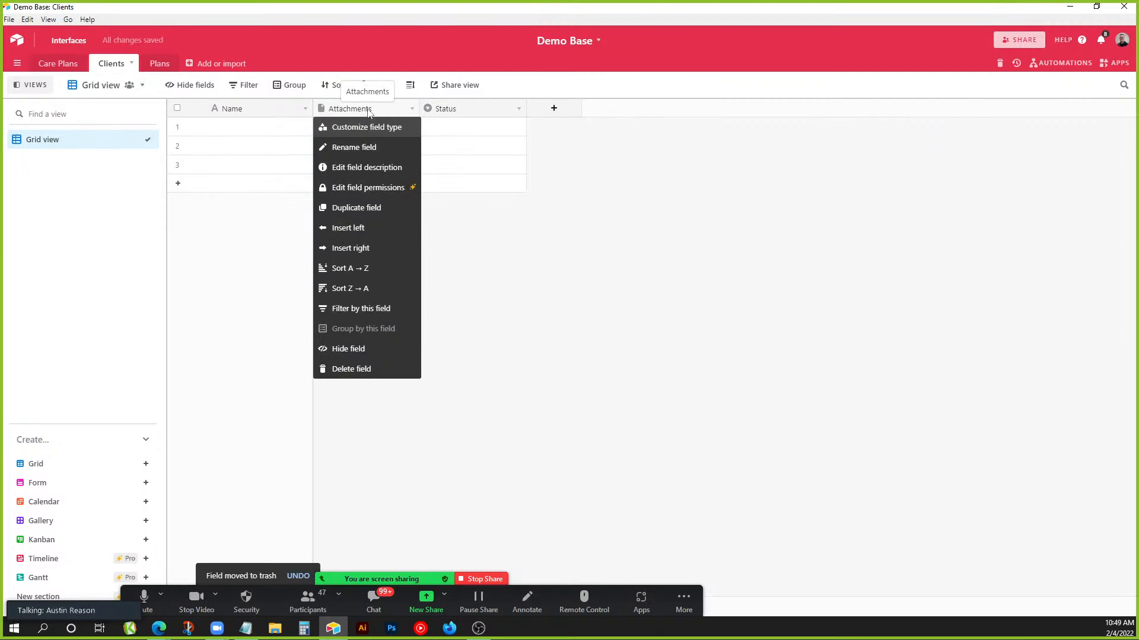
left_click(370, 368)
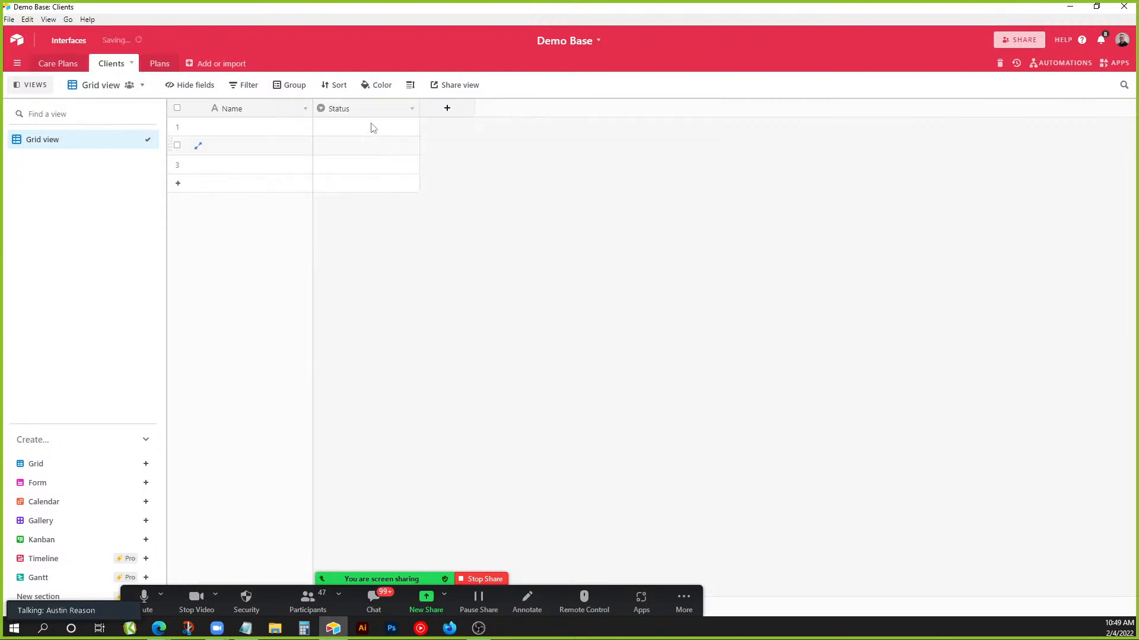
right_click(368, 113)
left_click(373, 370)
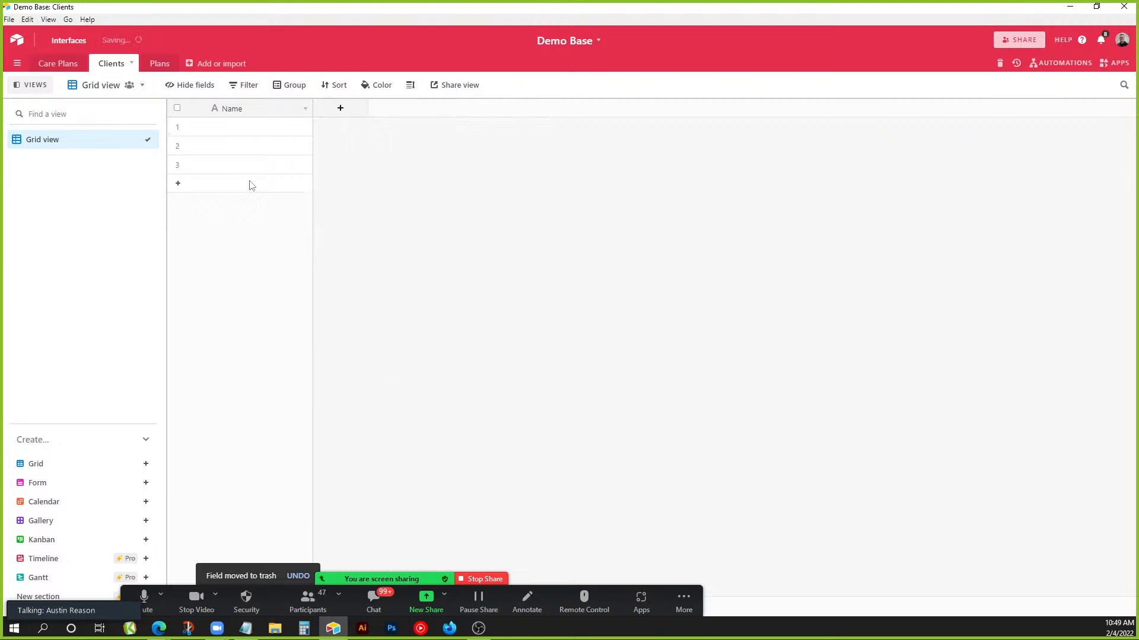
left_click(158, 64)
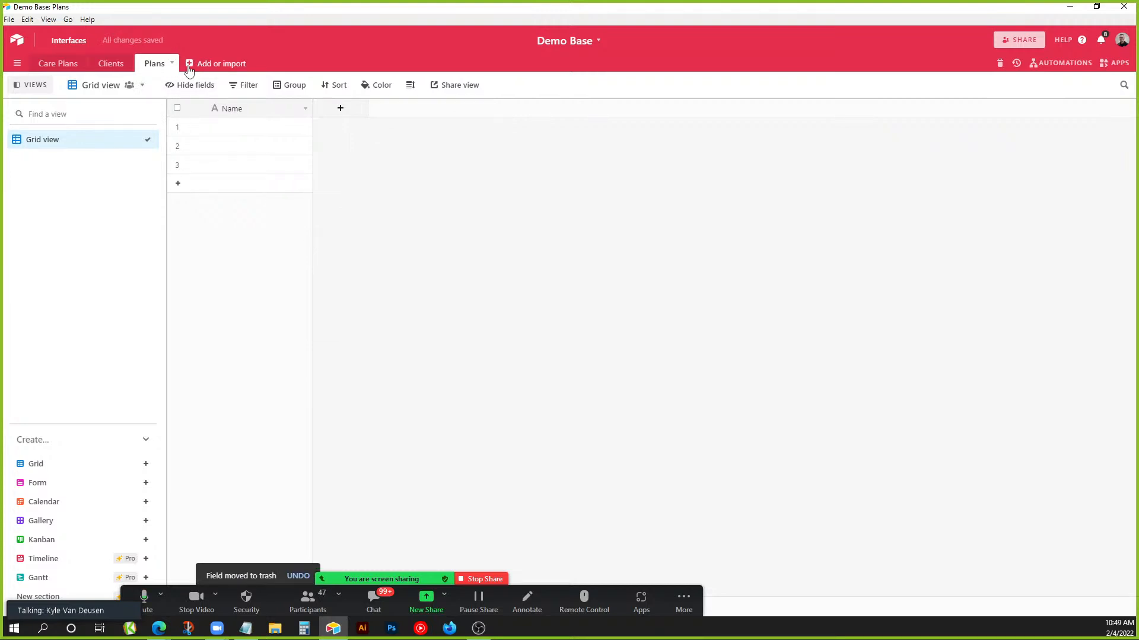
Browse the import and sync sources for new tables, then return to the Clients table.
left_click(190, 68)
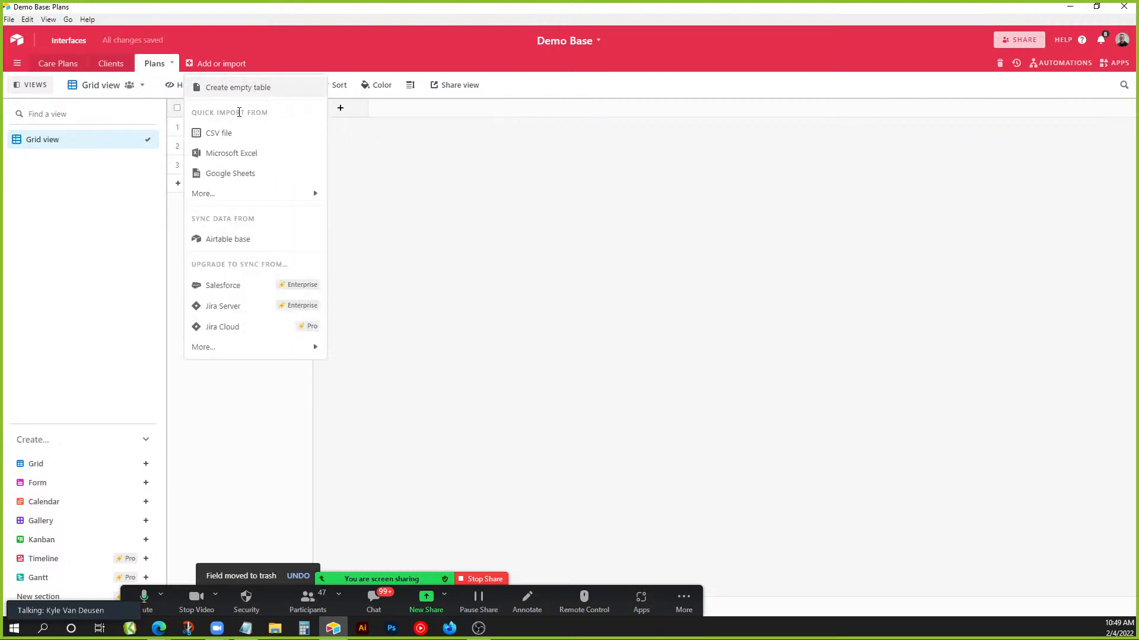
mouse_move(278, 348)
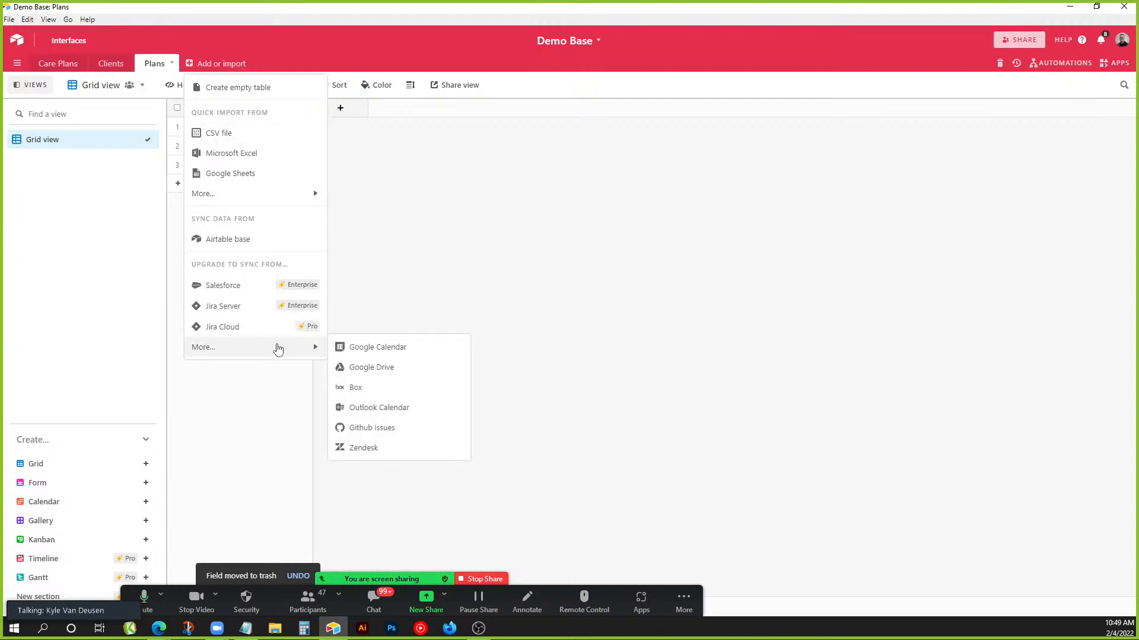
mouse_move(288, 203)
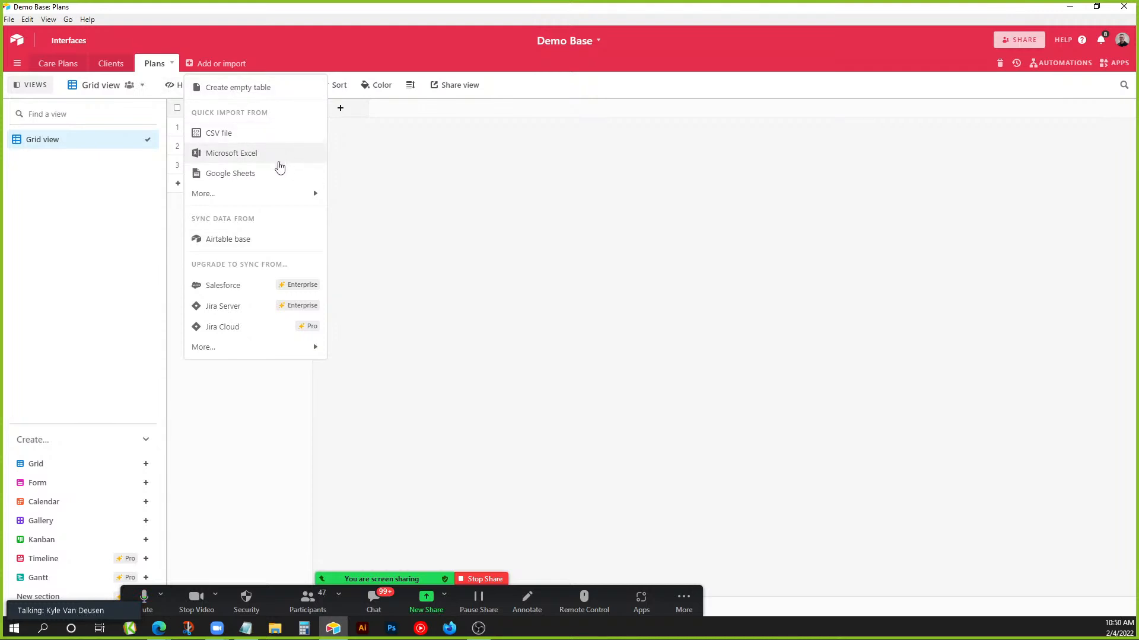
left_click(425, 187)
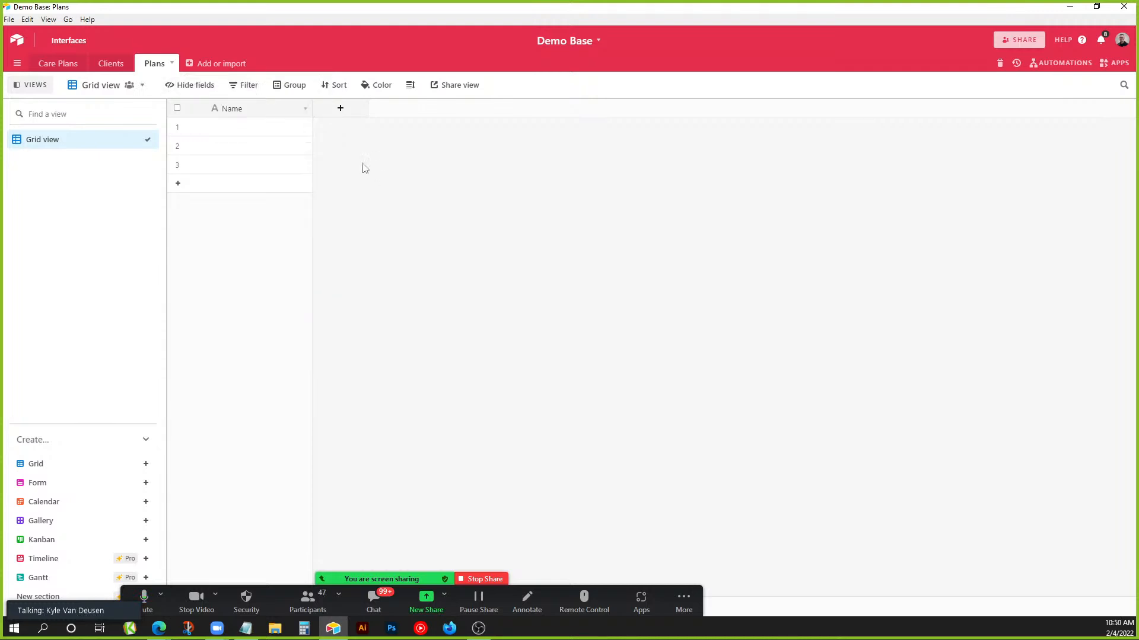
left_click(113, 64)
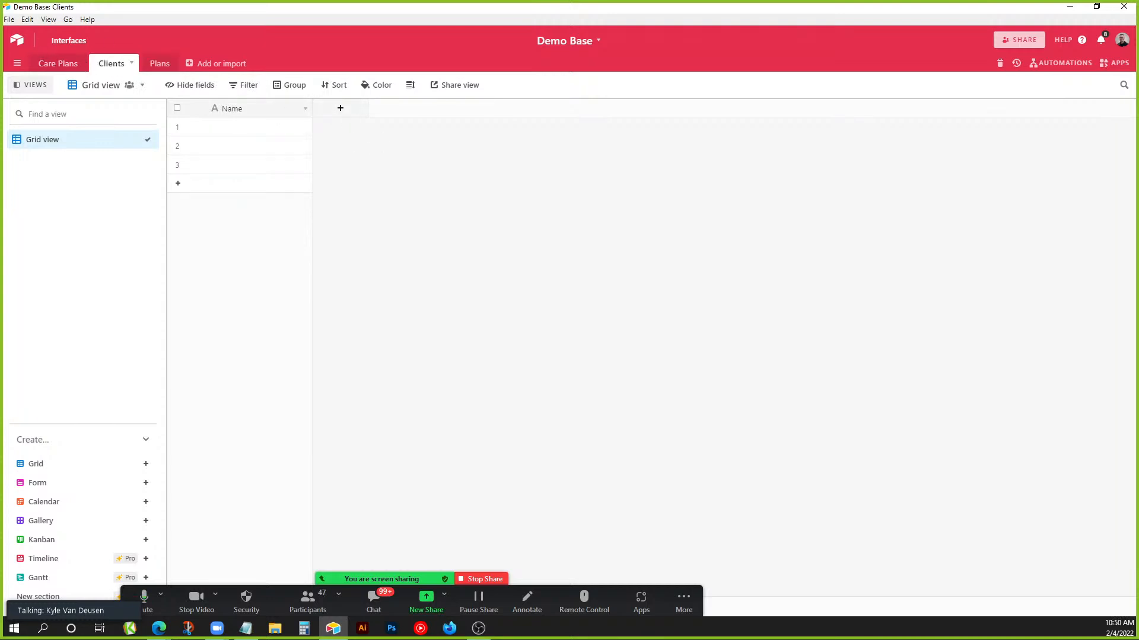
Rename the Plans table to Packages.
left_click(160, 64)
double_click(164, 62)
type("Packages")
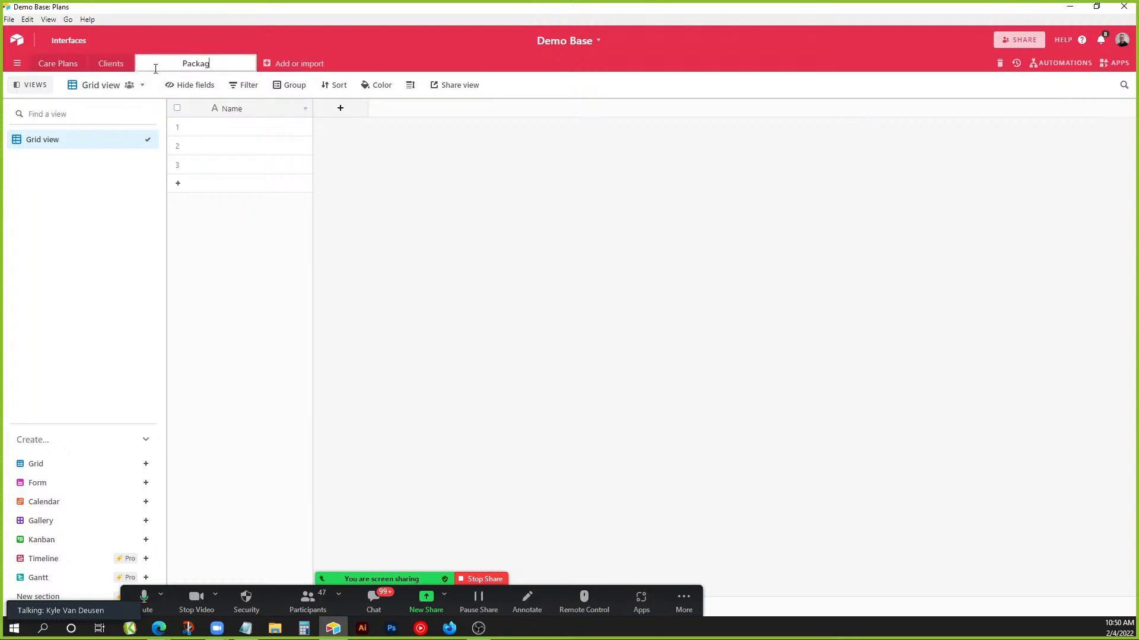
key("Return")
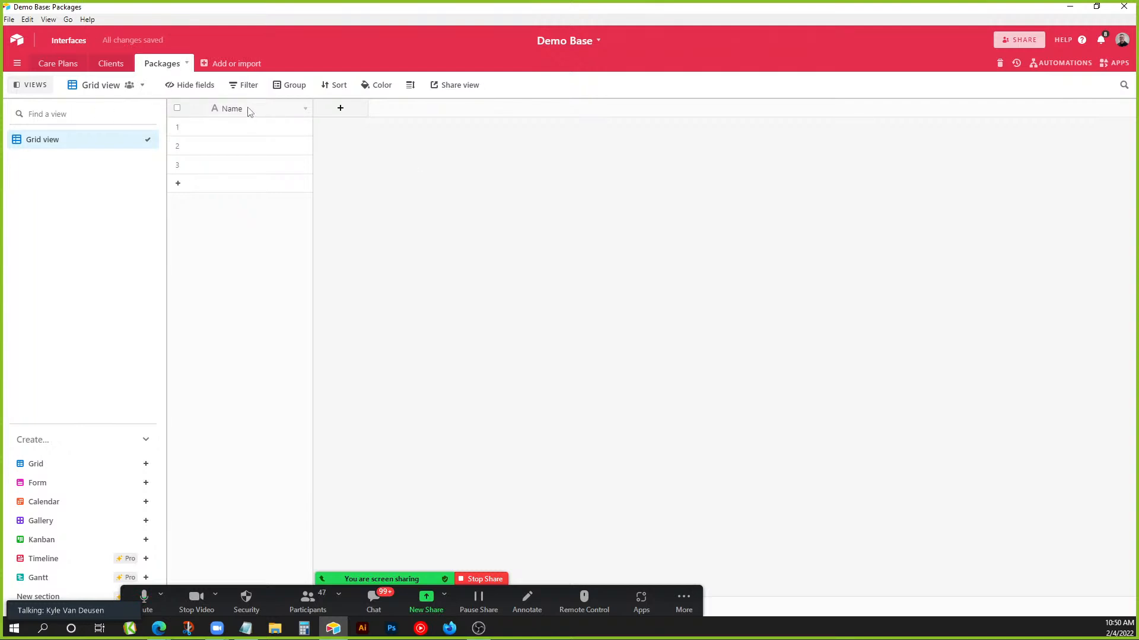
Enter Bronze, Silver and Gold as the three Name values.
left_click(250, 129)
type("Bronze")
key("Return")
type("Silve")
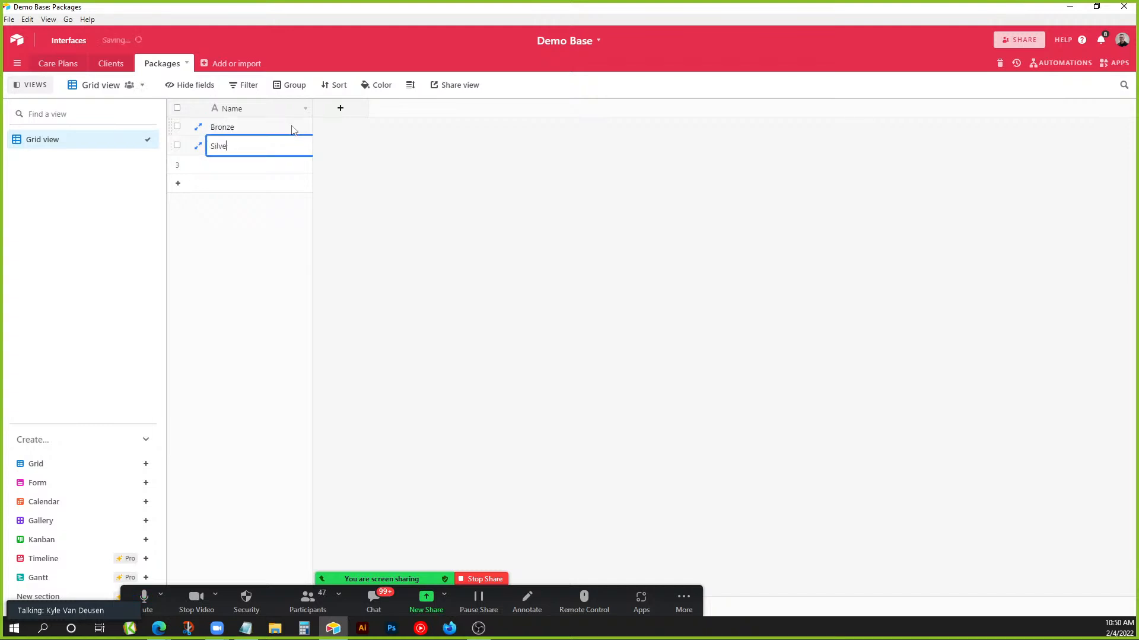
type("r")
key("Return")
type("Gold")
left_click(391, 194)
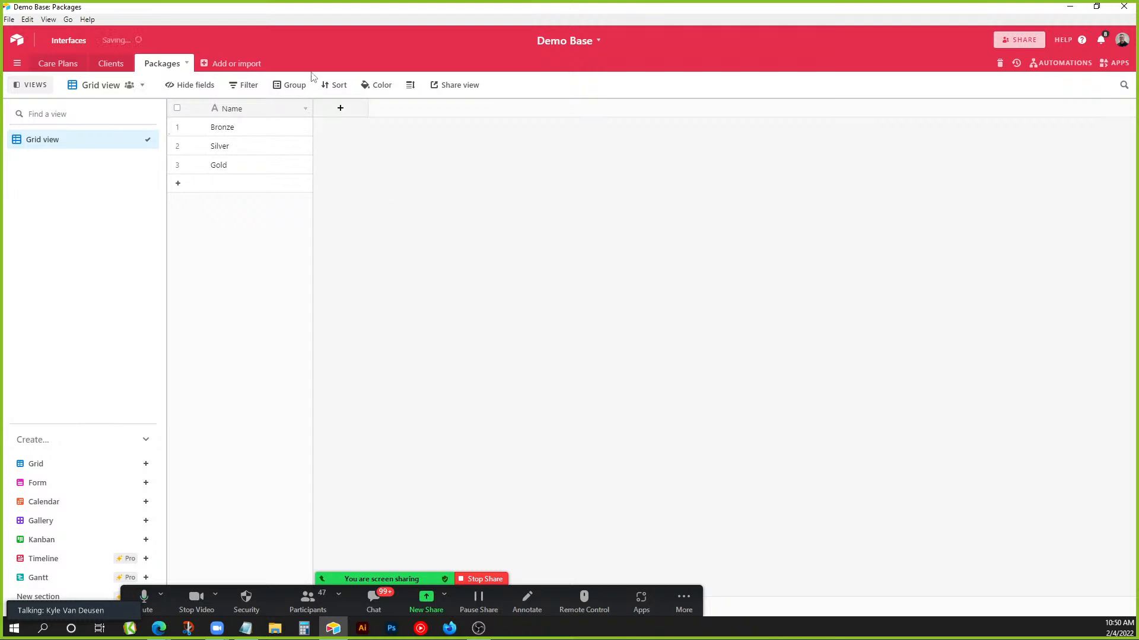
Add a Retail field of type Currency to Packages.
left_click(351, 108)
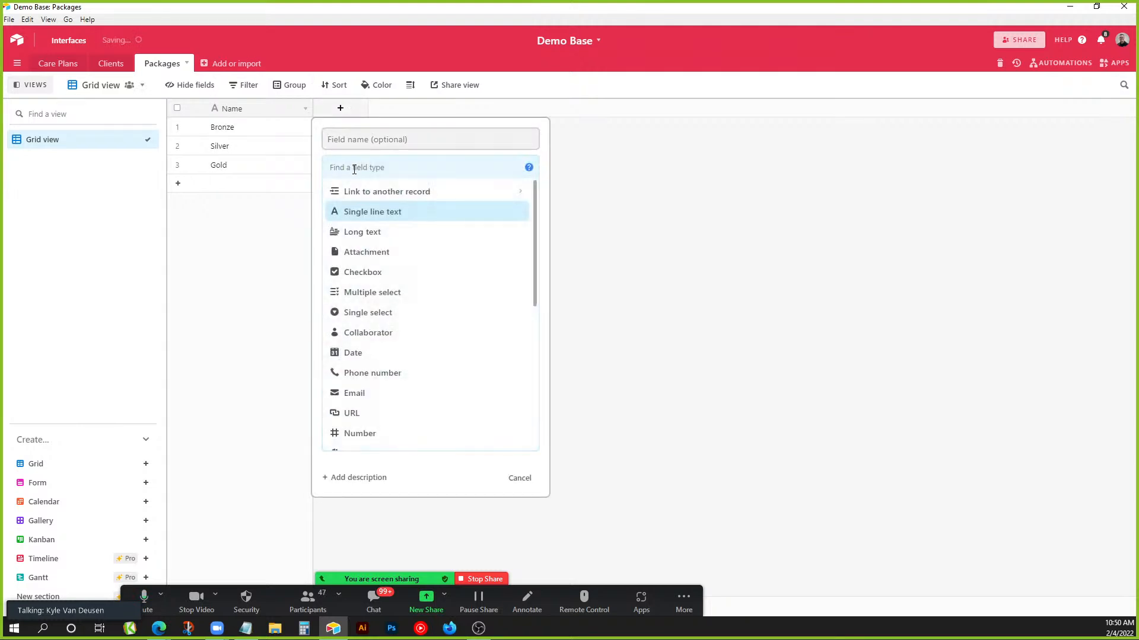
type("Retail")
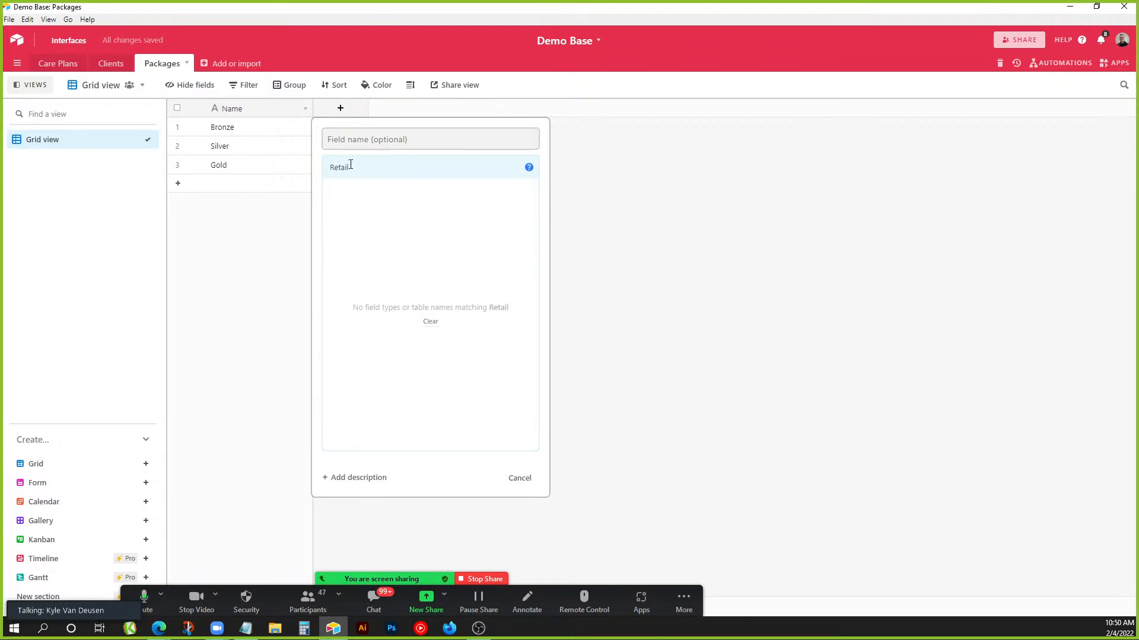
double_click(336, 168)
left_click(347, 141)
type("Retail")
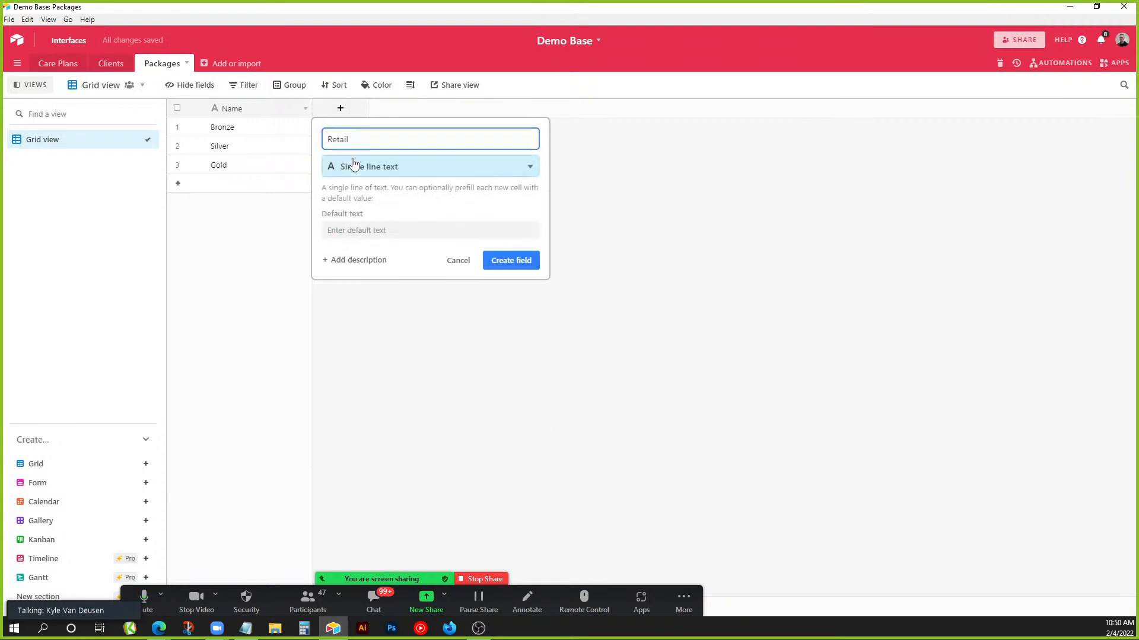
left_click(350, 160)
type("cur")
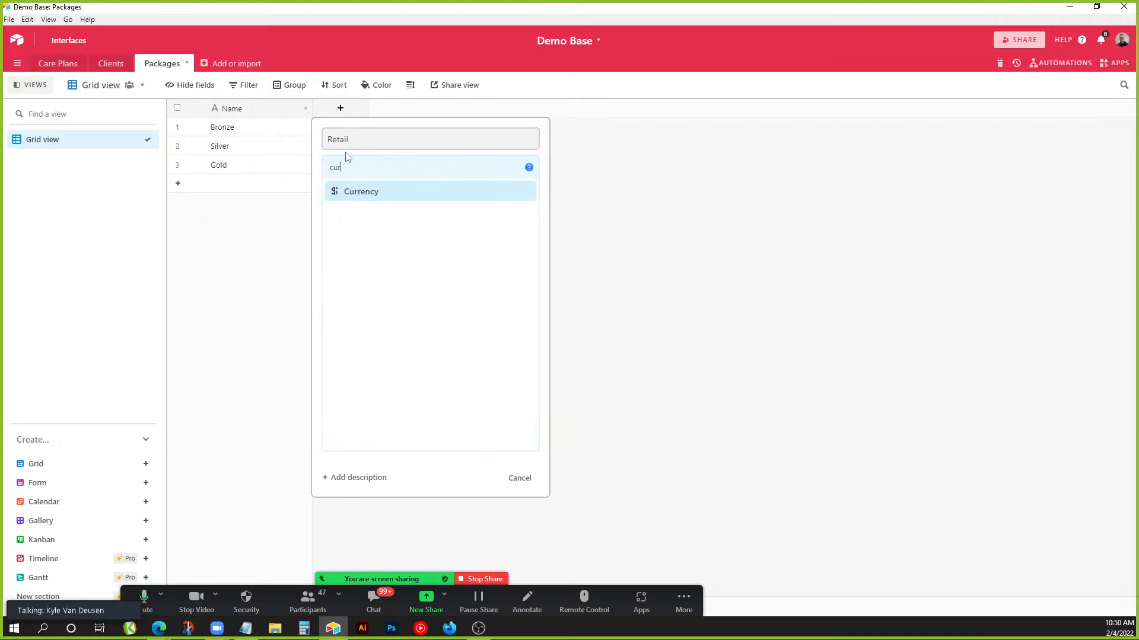
left_click(360, 194)
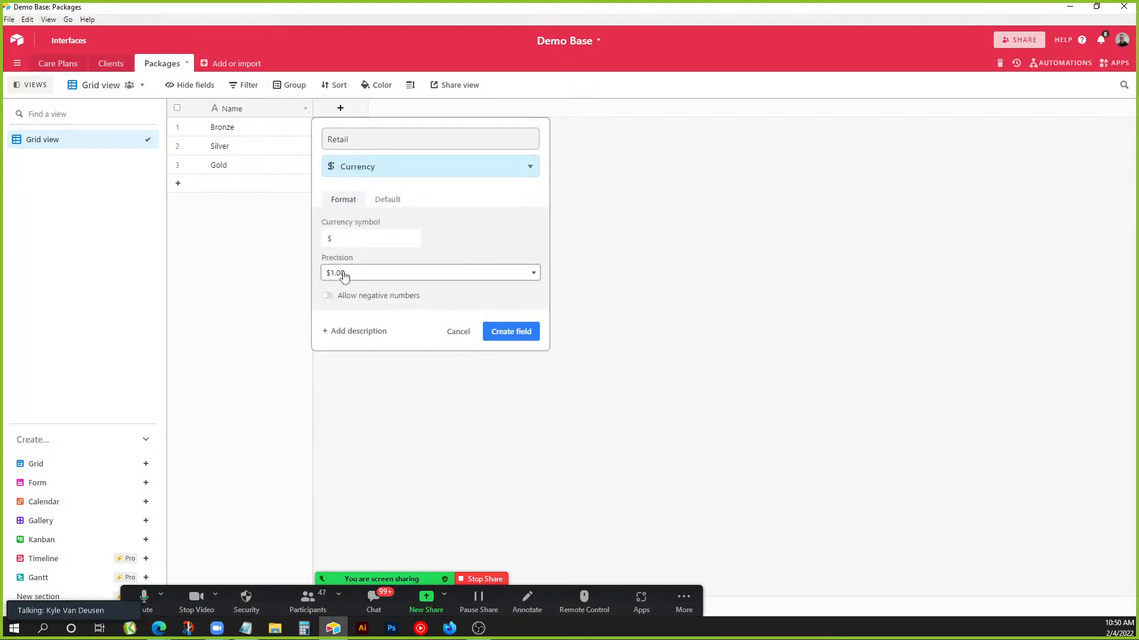
left_click(493, 333)
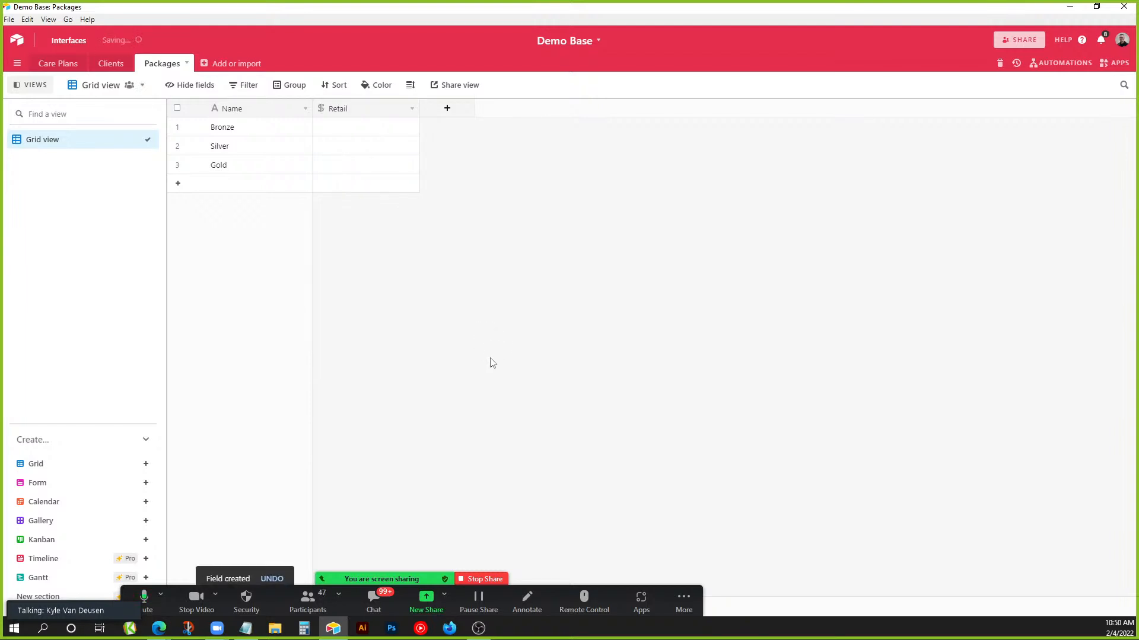
Add an Expenses field of type Currency.
left_click(448, 110)
type("C")
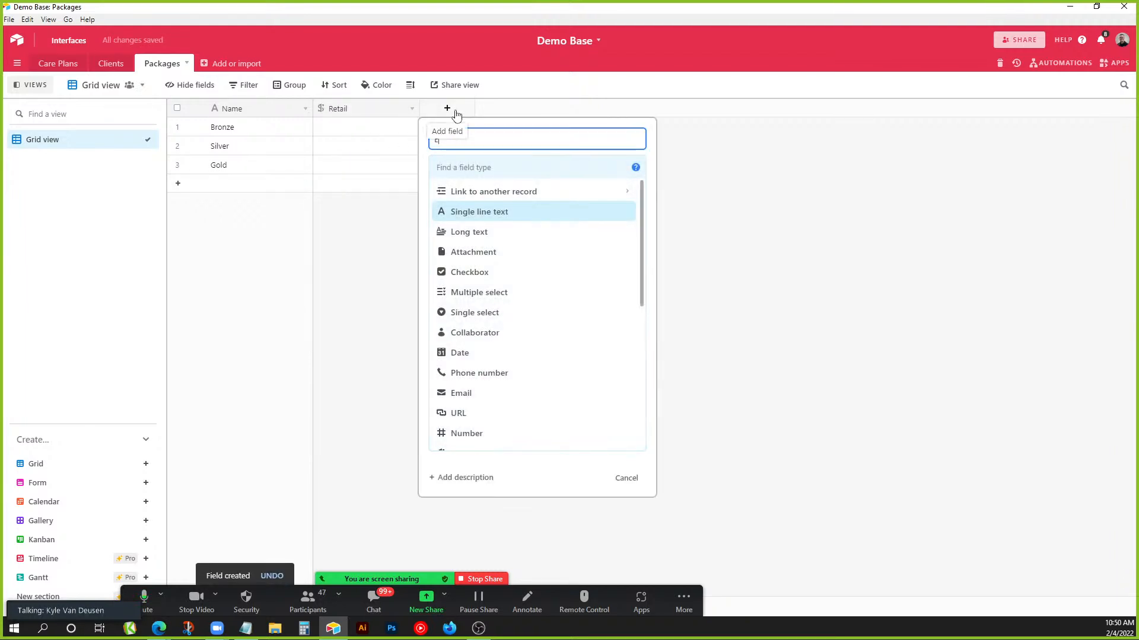
type("xpenses")
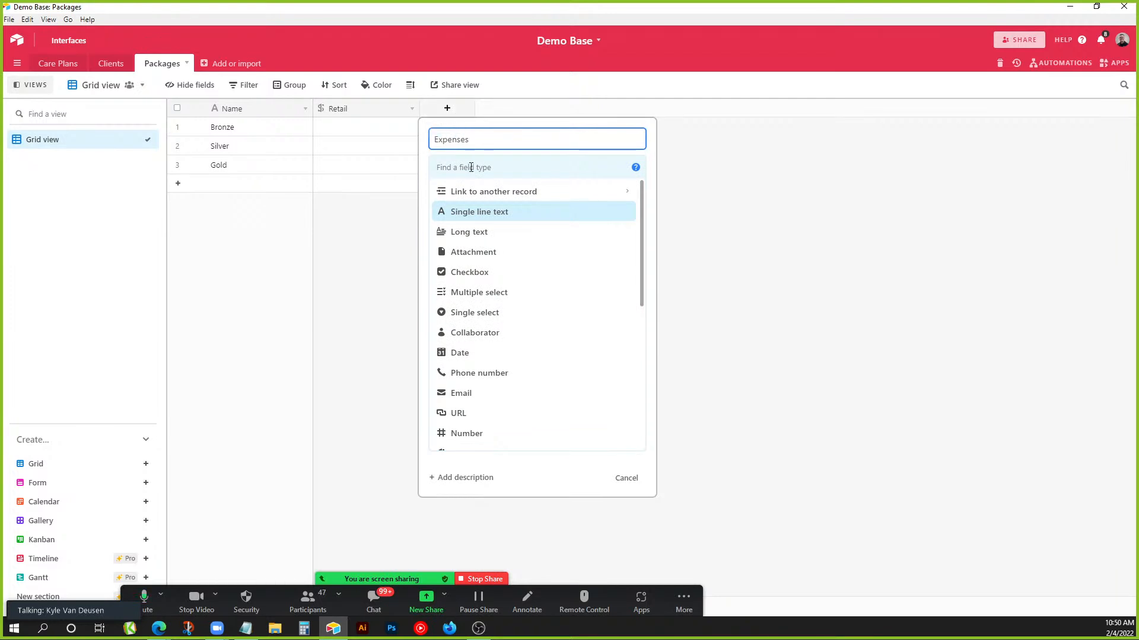
left_click(471, 167)
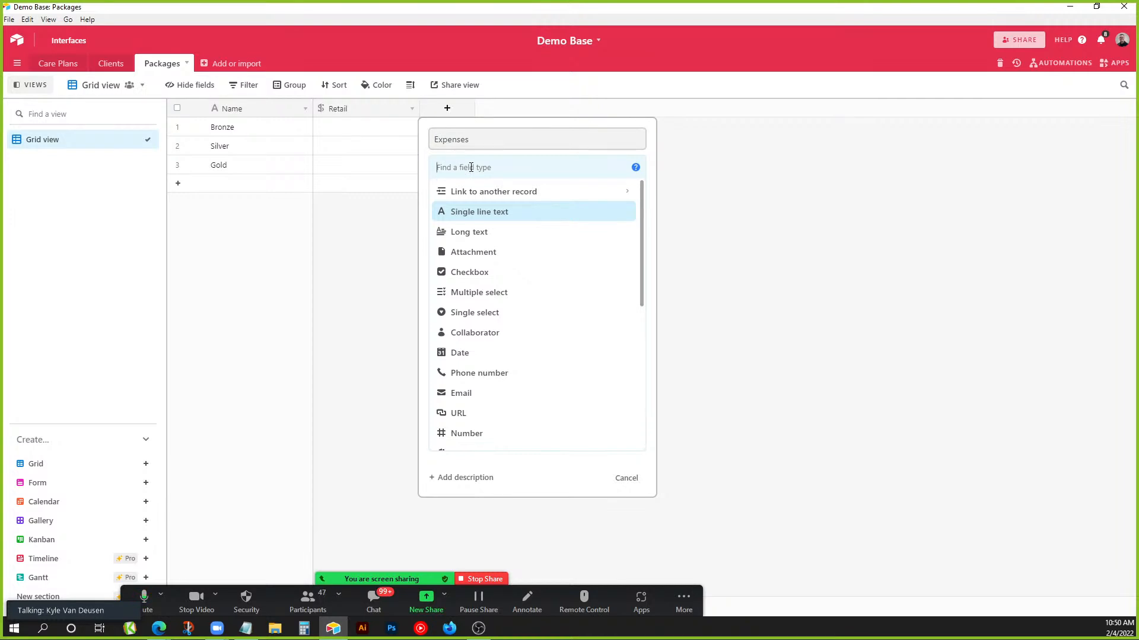
type("Cost")
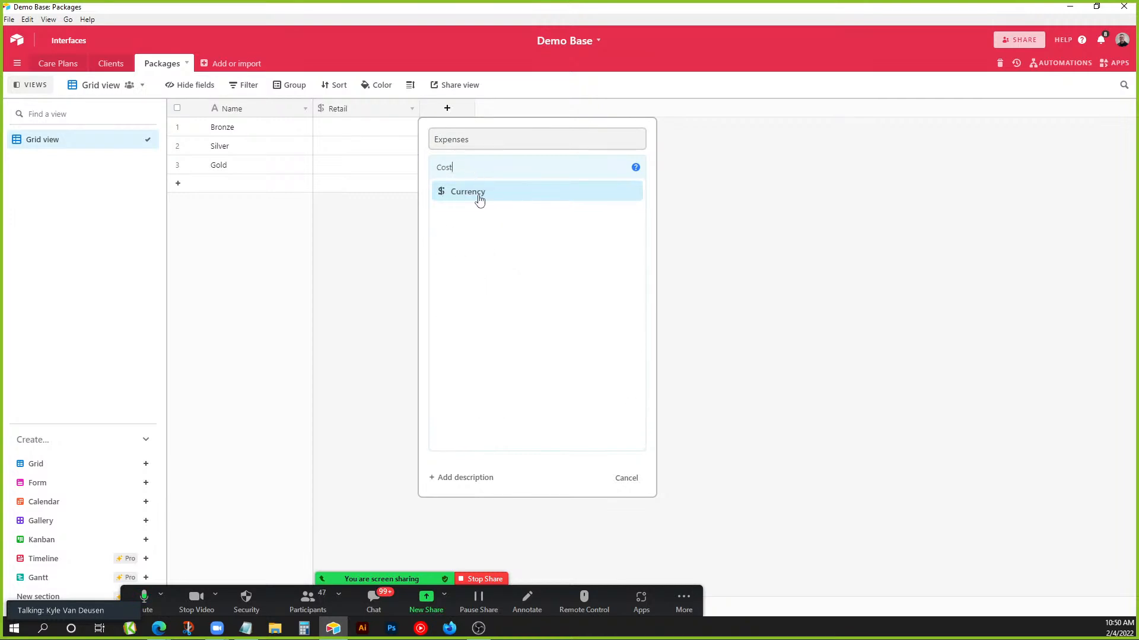
left_click(480, 201)
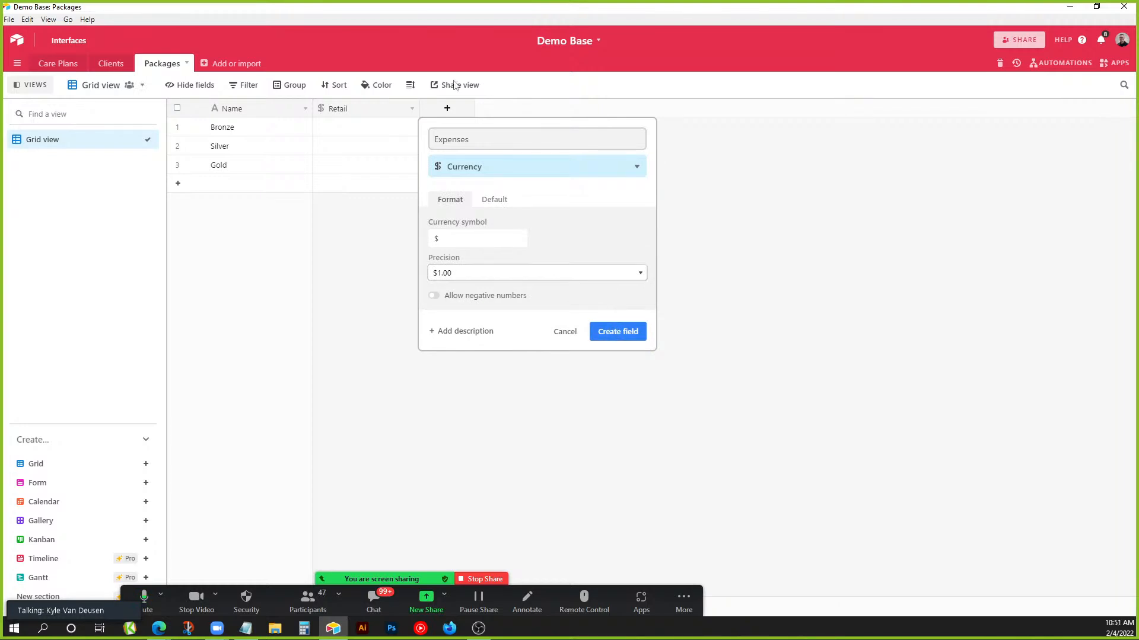
left_click(608, 334)
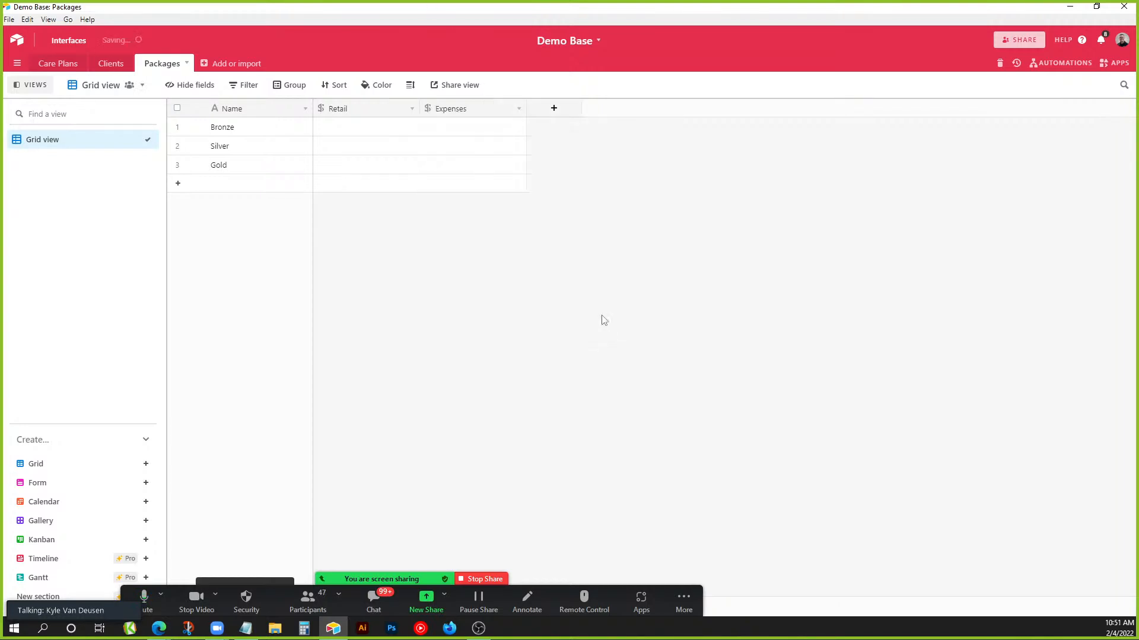
left_click(554, 107)
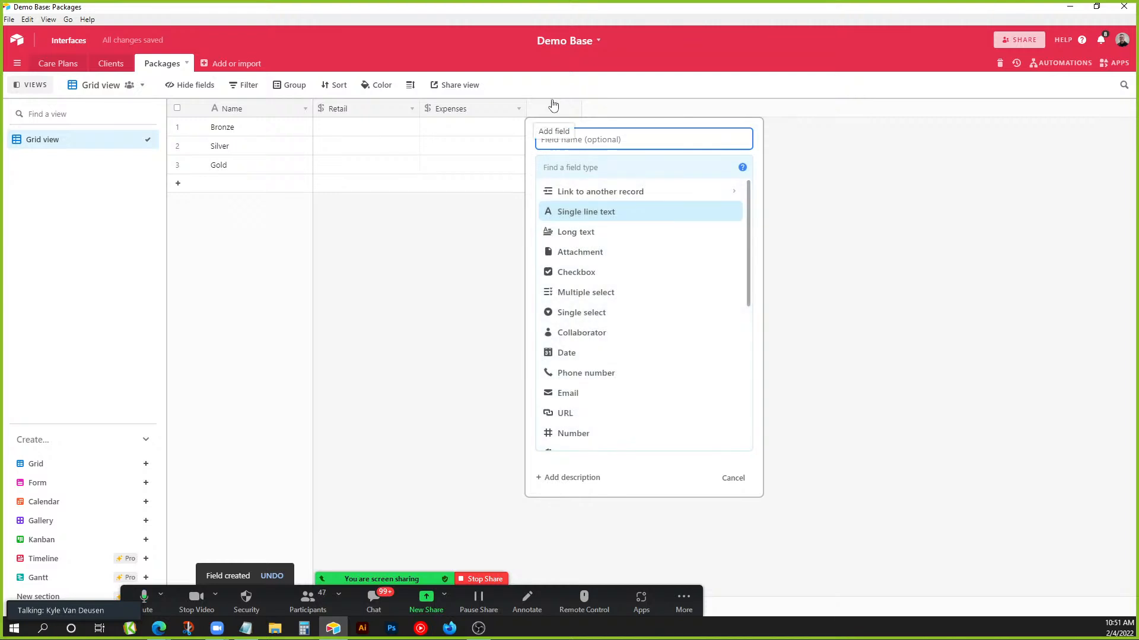
Create a Profit formula field with the formula Retail-Expenses.
type("P")
key("BackSpace")
type("Profit")
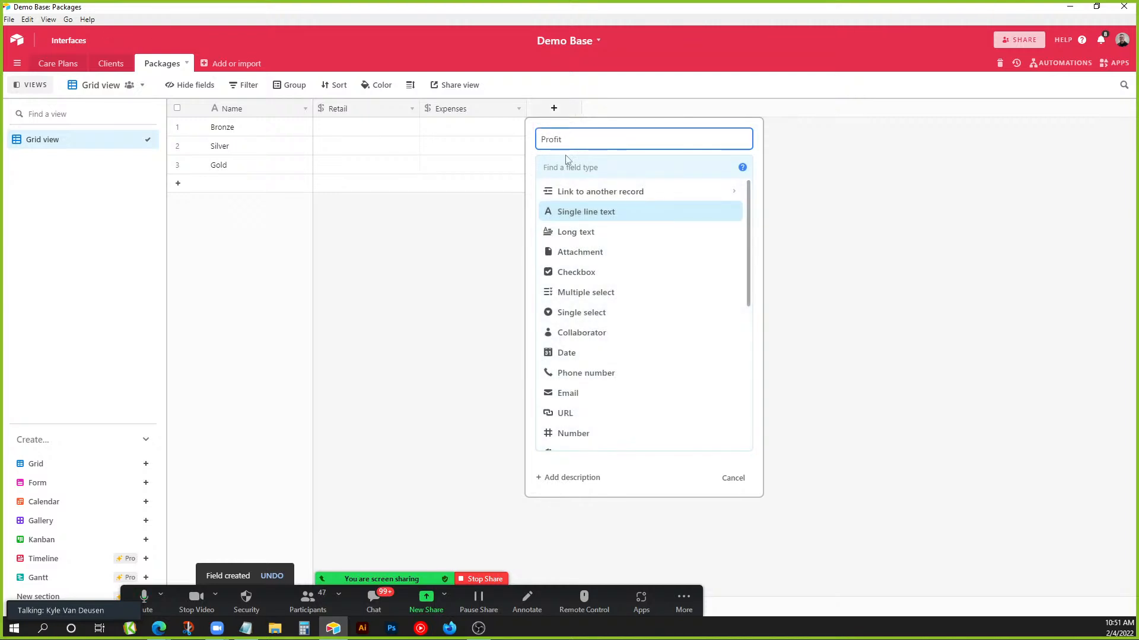
left_click(554, 168)
type("for")
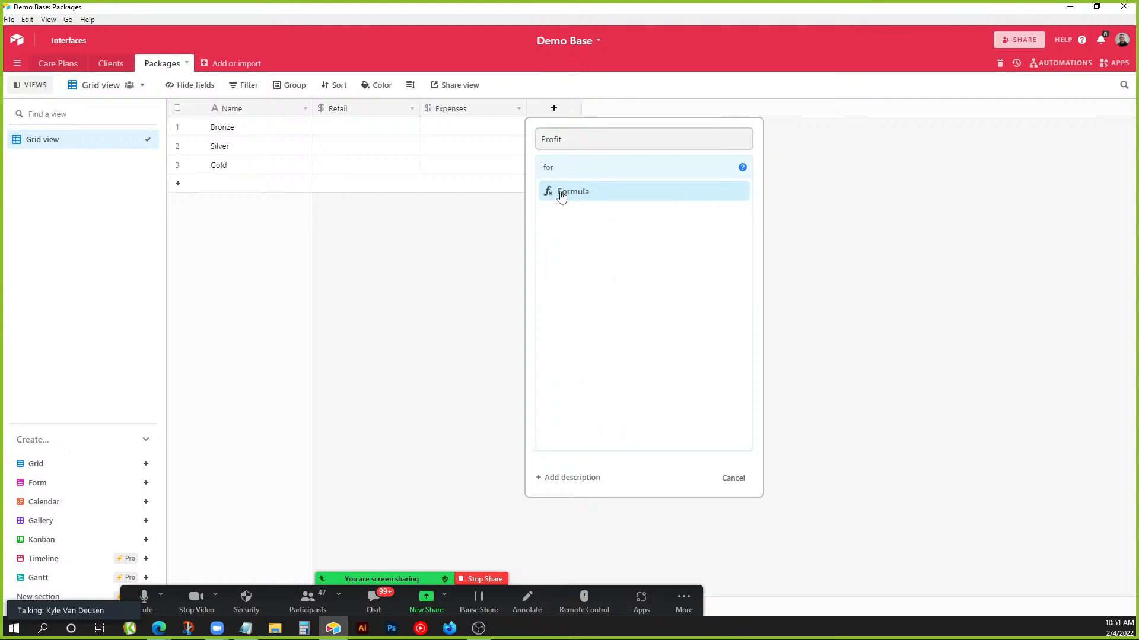
left_click(560, 191)
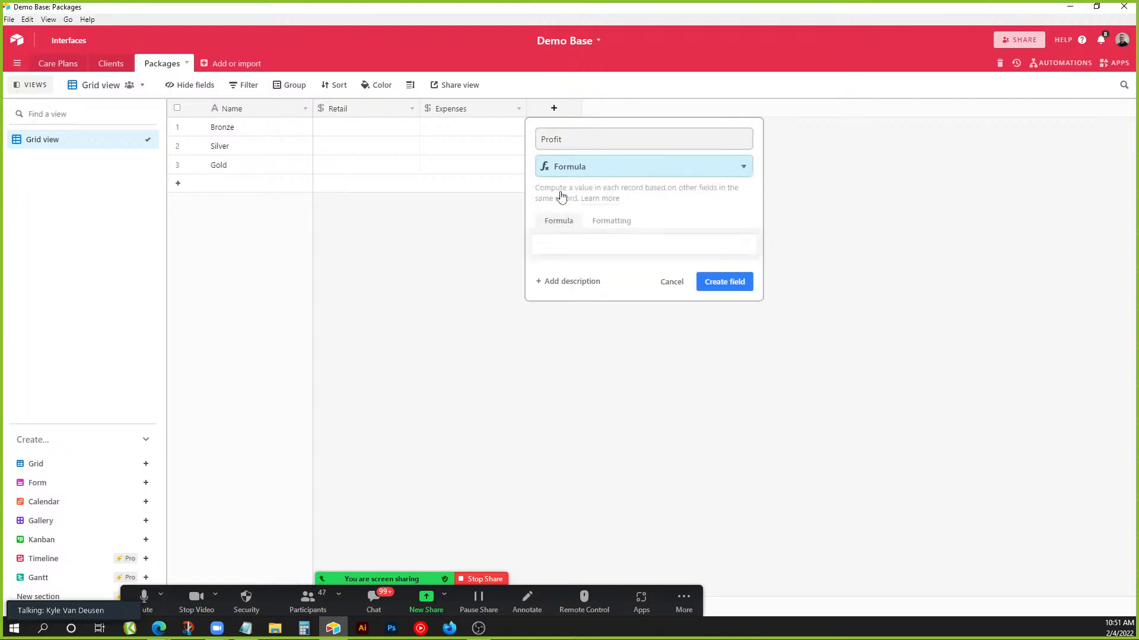
left_click(596, 252)
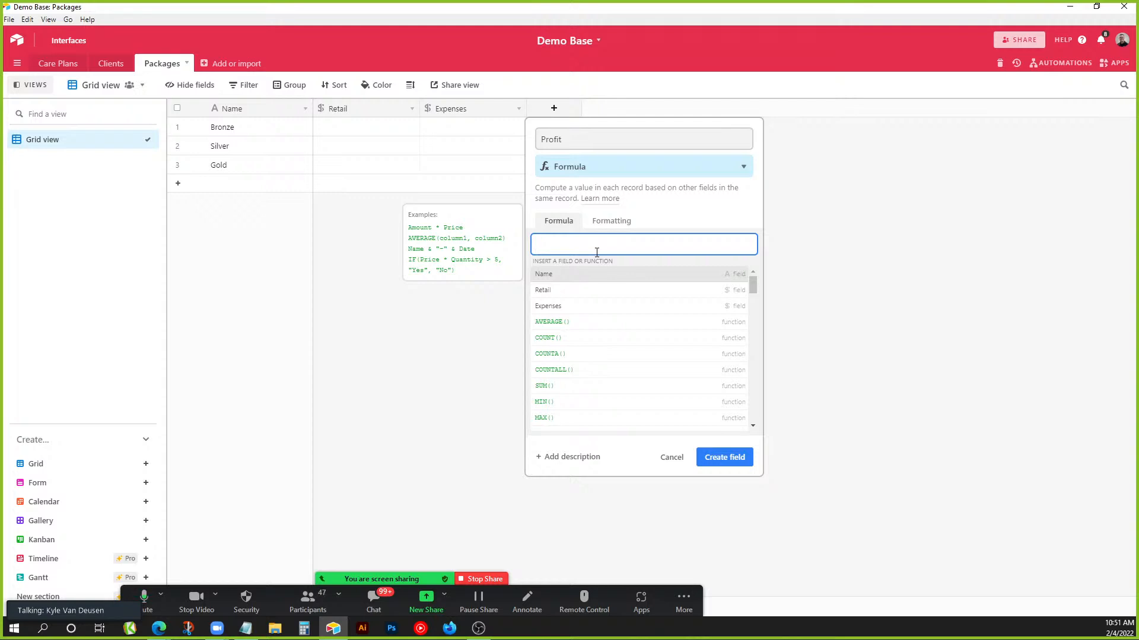
type("Re")
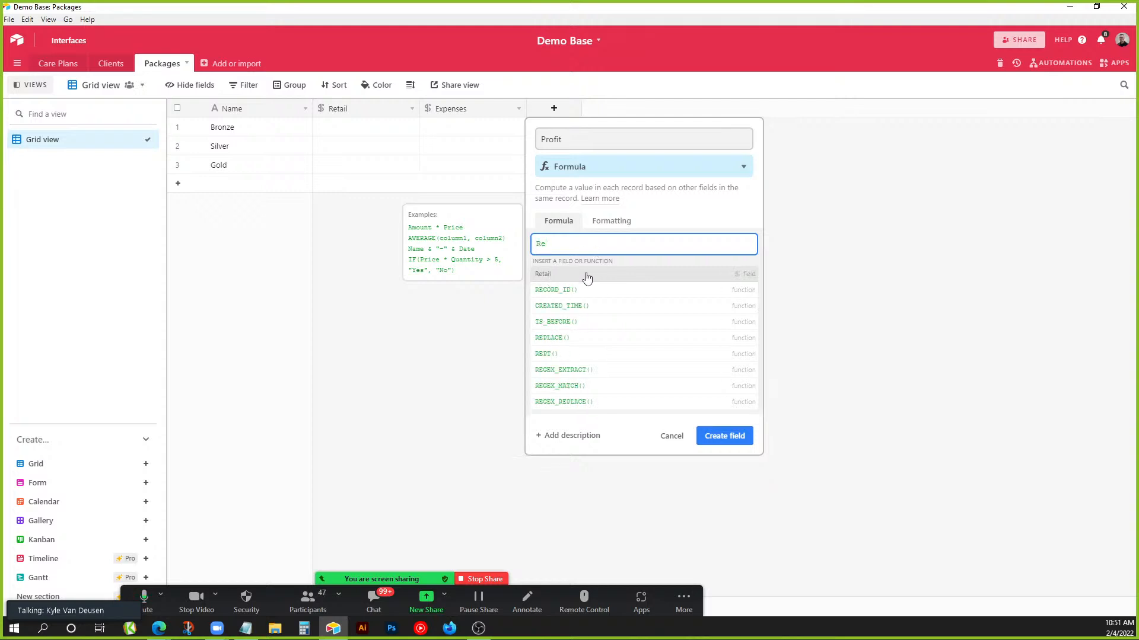
left_click(587, 277)
type("-")
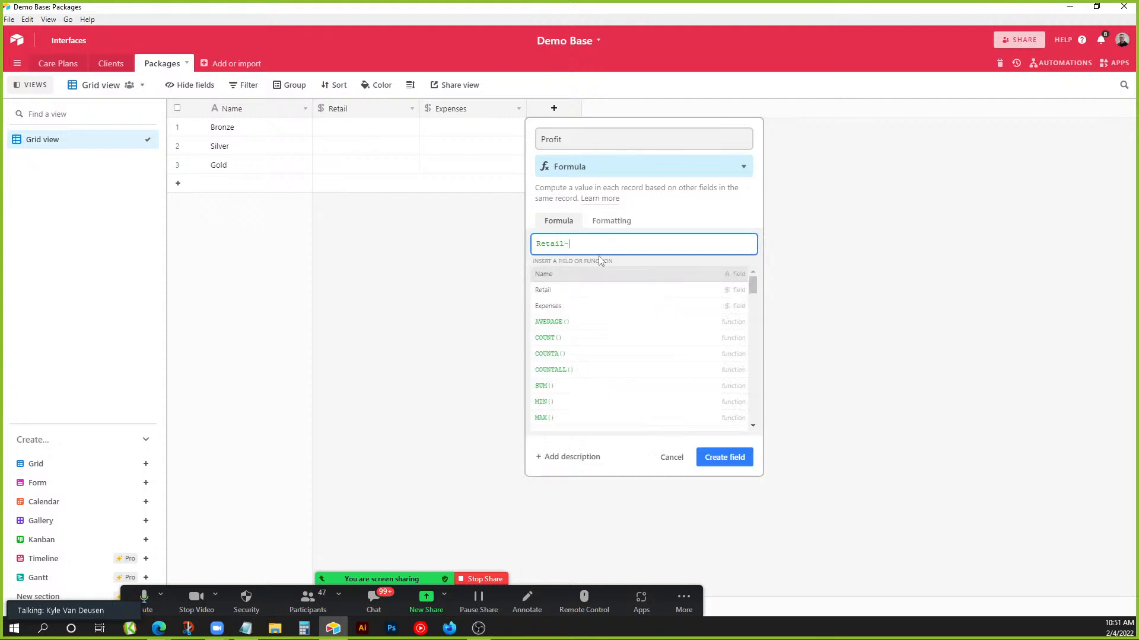
left_click(560, 308)
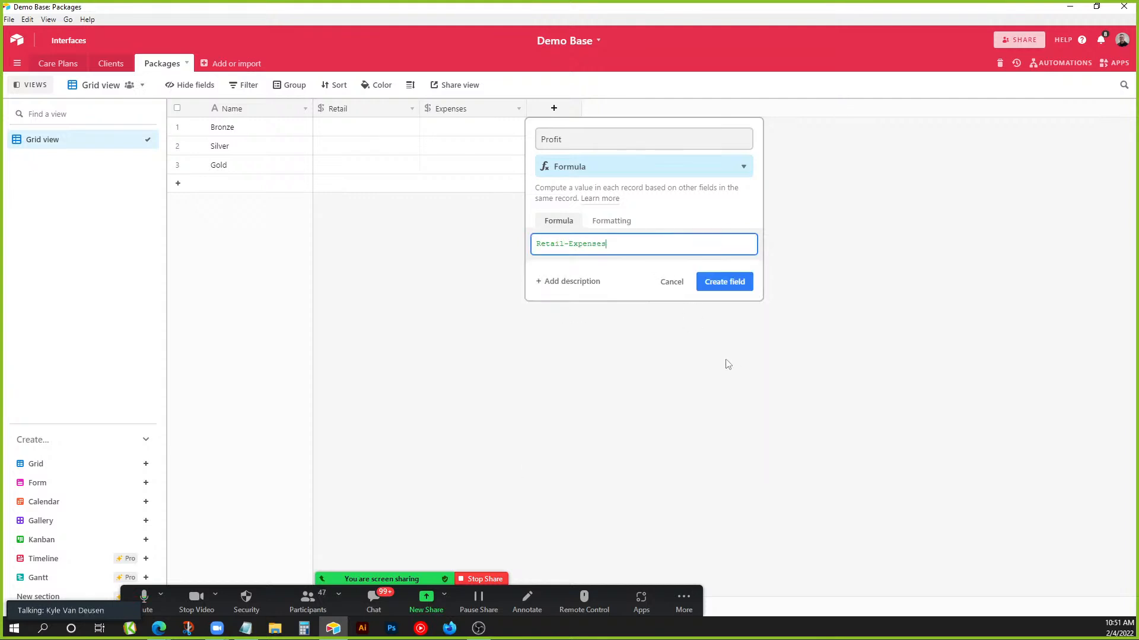
left_click(720, 283)
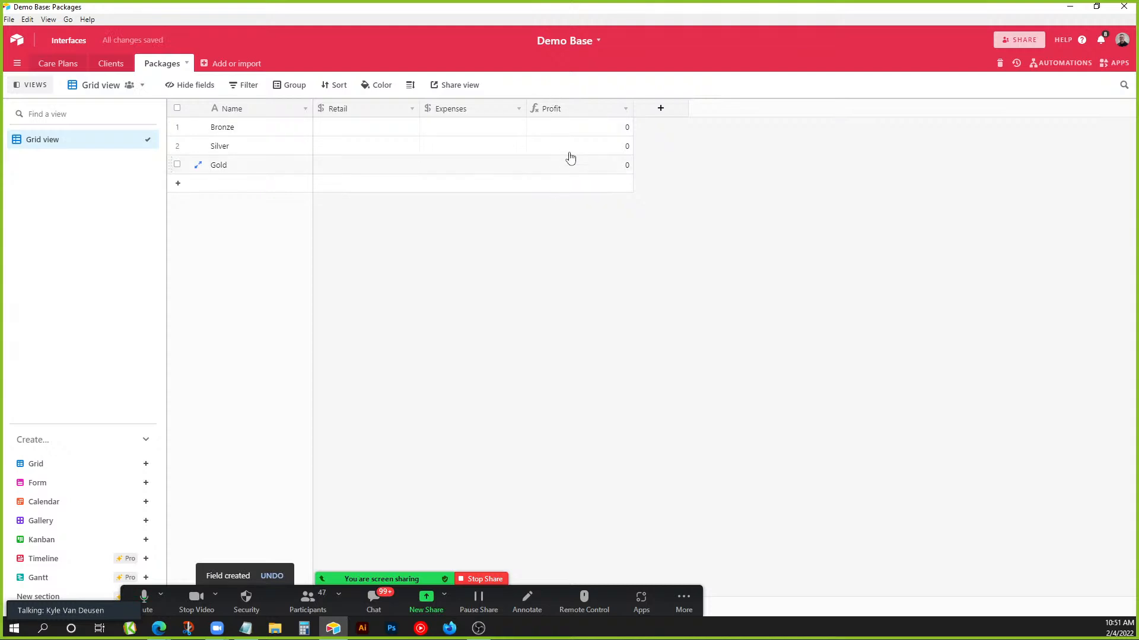
Format the Profit field's results as Currency with a $ symbol.
double_click(578, 110)
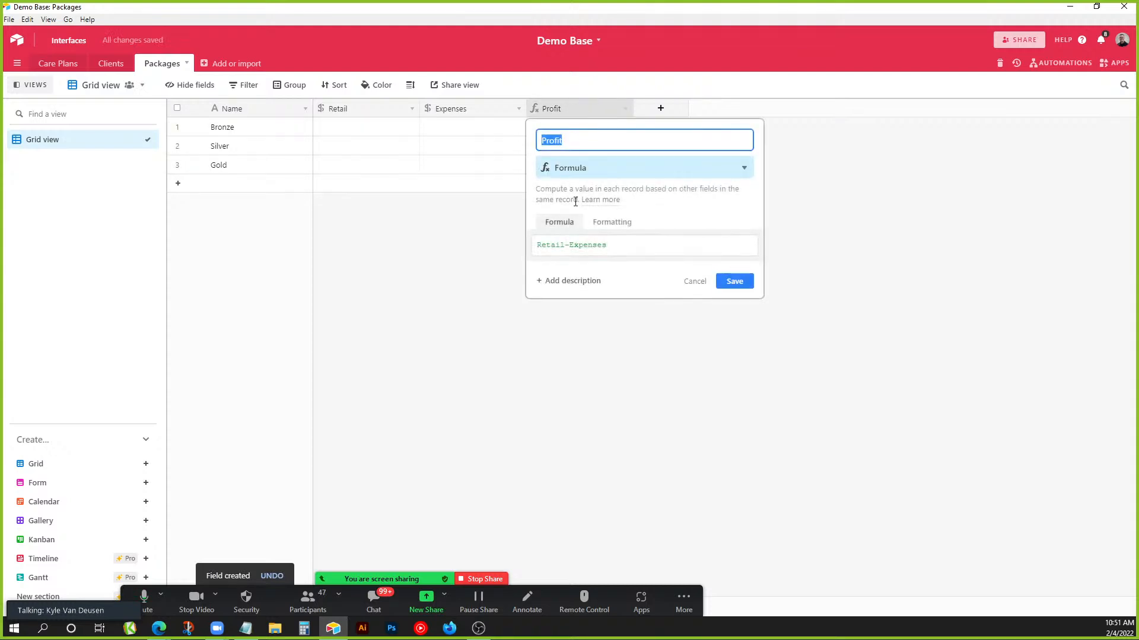
left_click(613, 222)
left_click(572, 261)
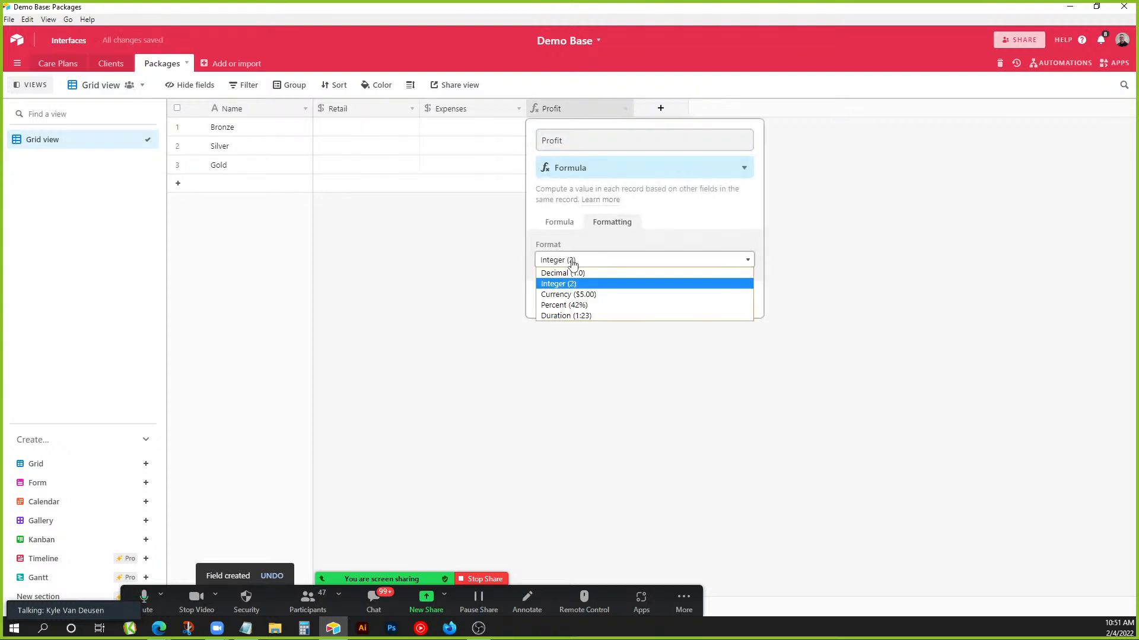
left_click(598, 295)
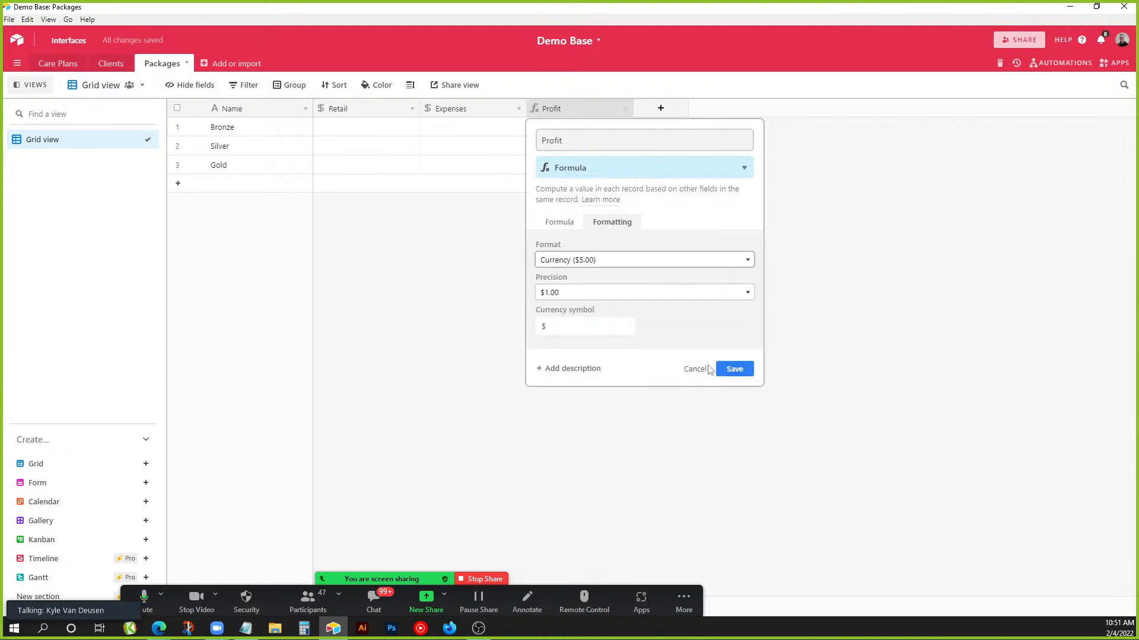
left_click(733, 368)
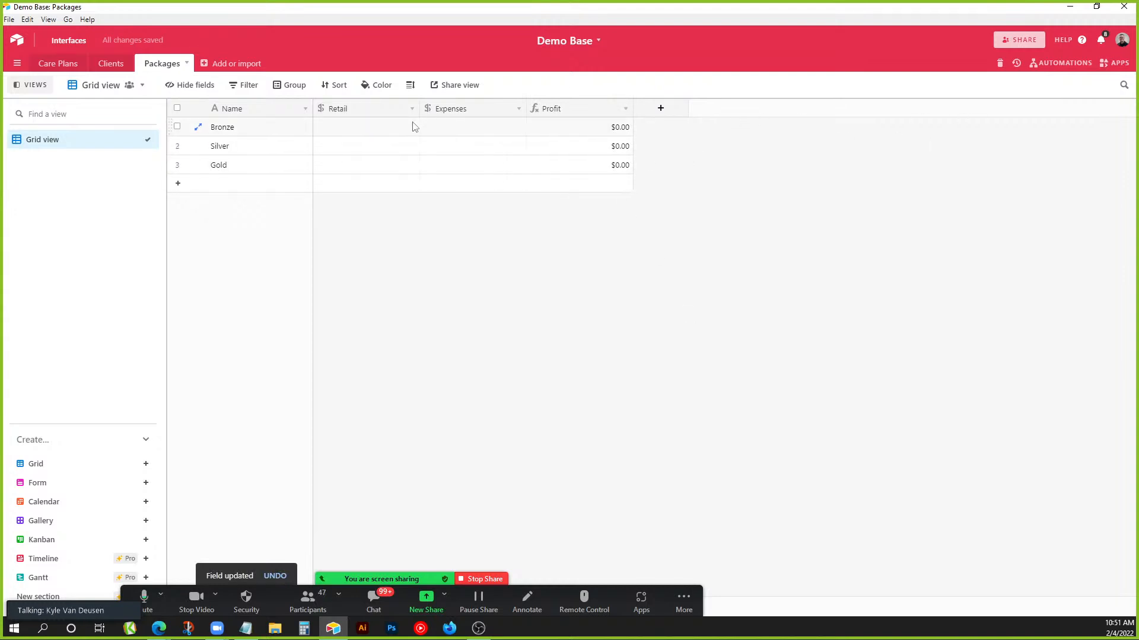
Enter Retail prices of 75, 100 and 200 for Bronze, Silver and Gold.
left_click(352, 135)
type("75")
key("Return")
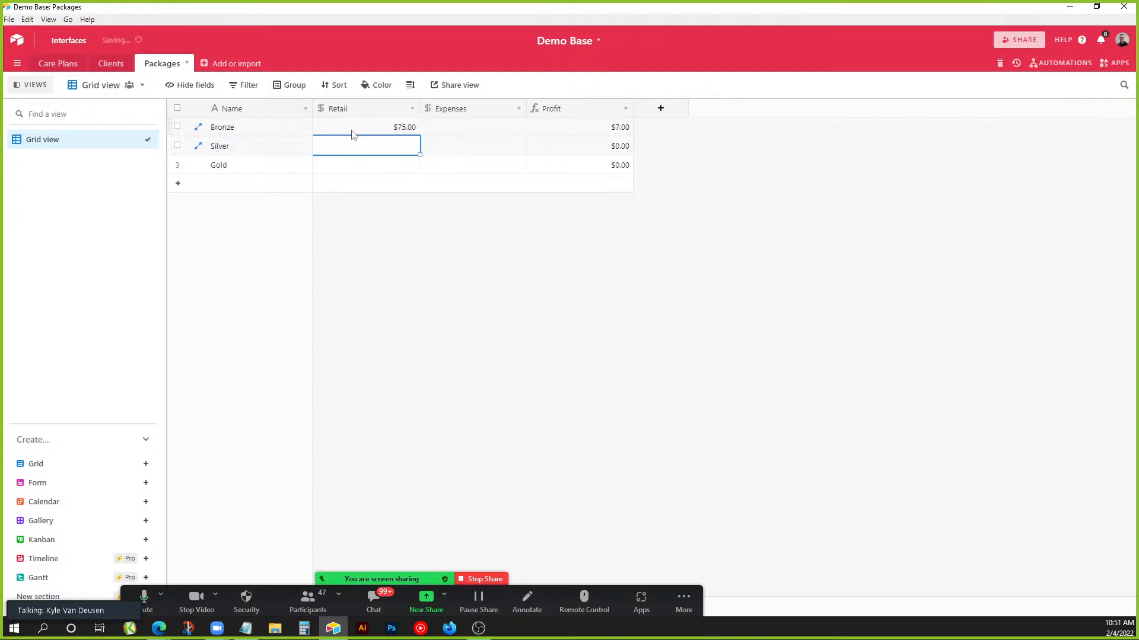
type("100")
key("Return")
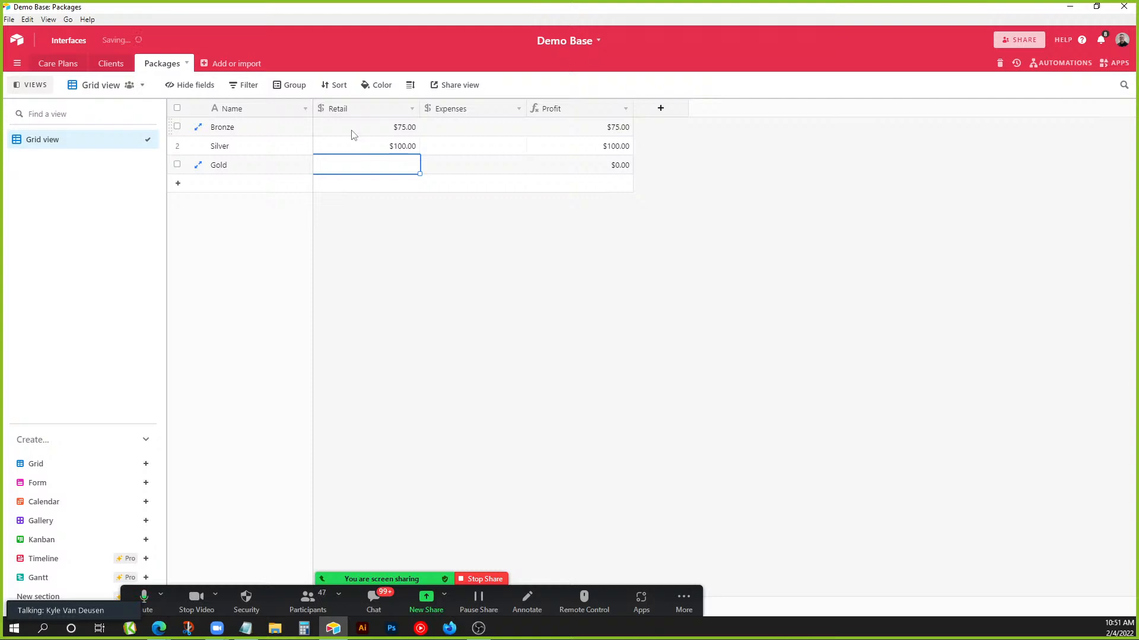
type("200")
left_click(397, 195)
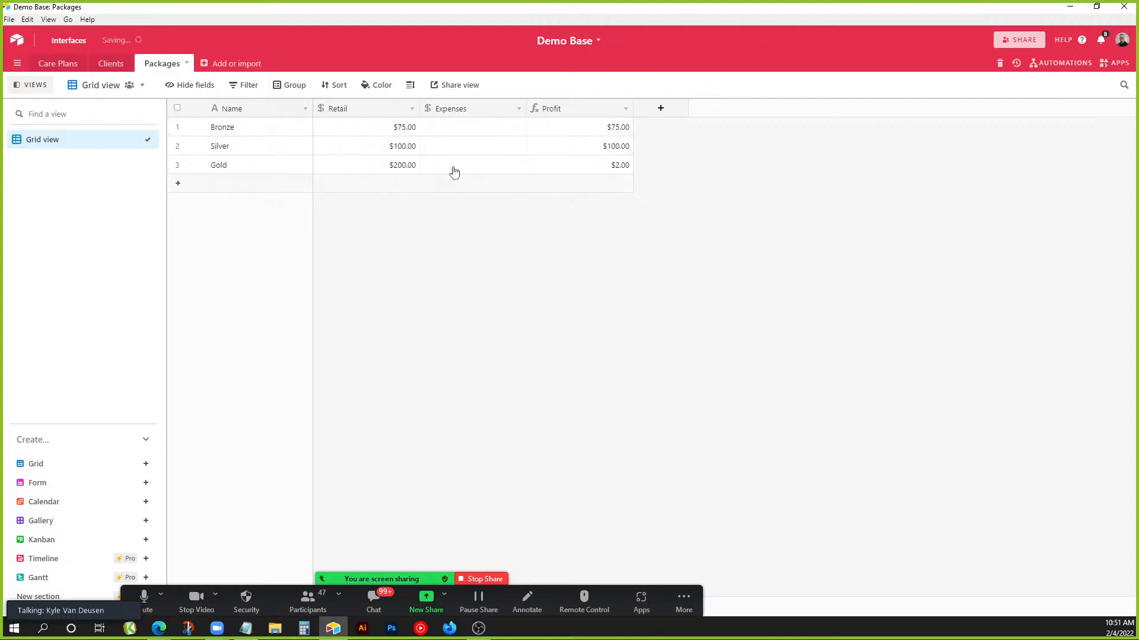
Enter Expenses of 12, 15 and 50 for Bronze, Silver and Gold.
left_click(457, 131)
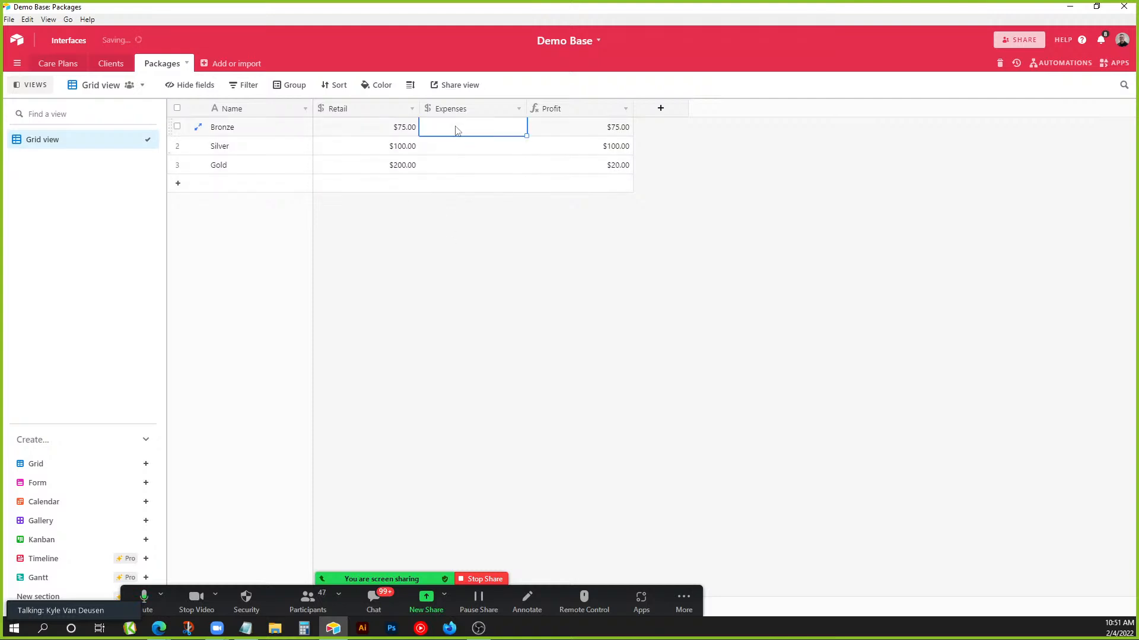
type("12")
key("Return")
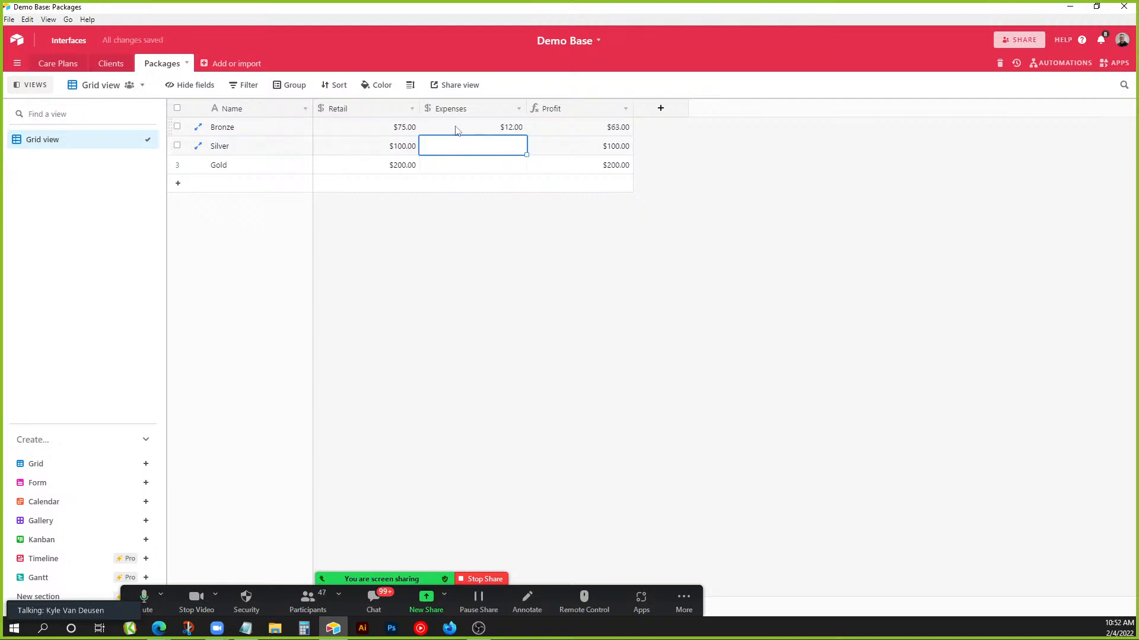
type("15")
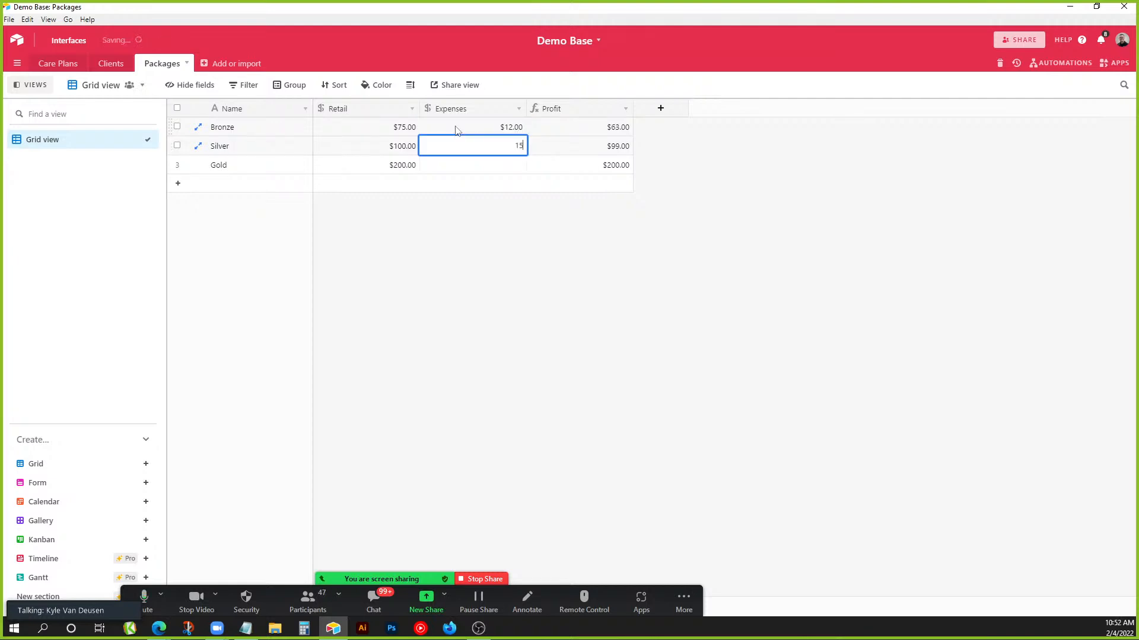
key("Return")
type("50")
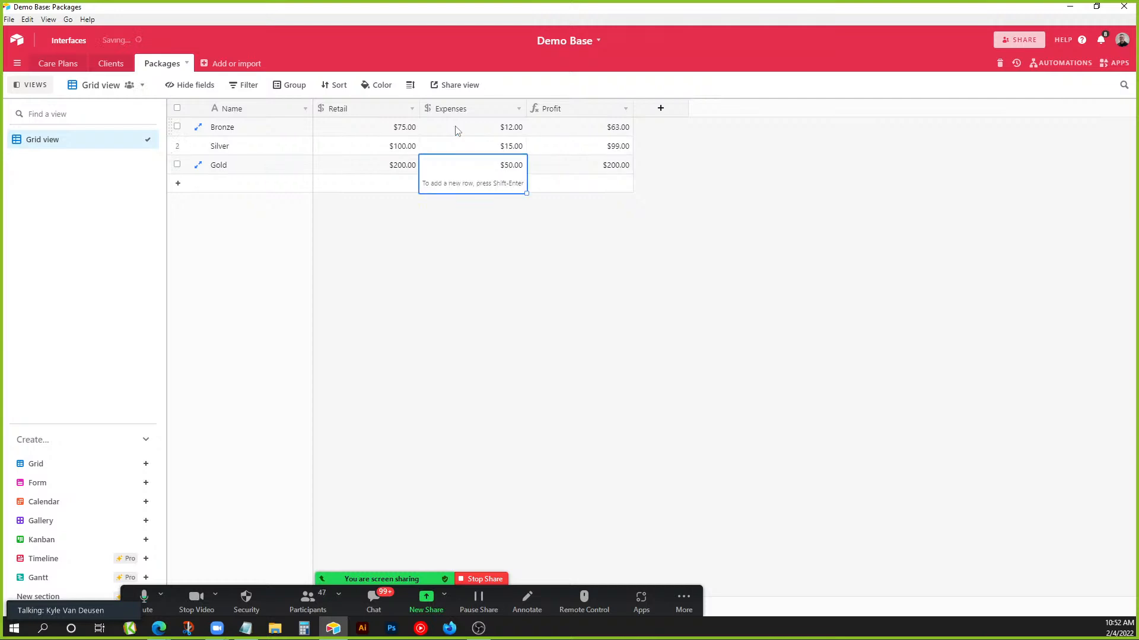
left_click(499, 267)
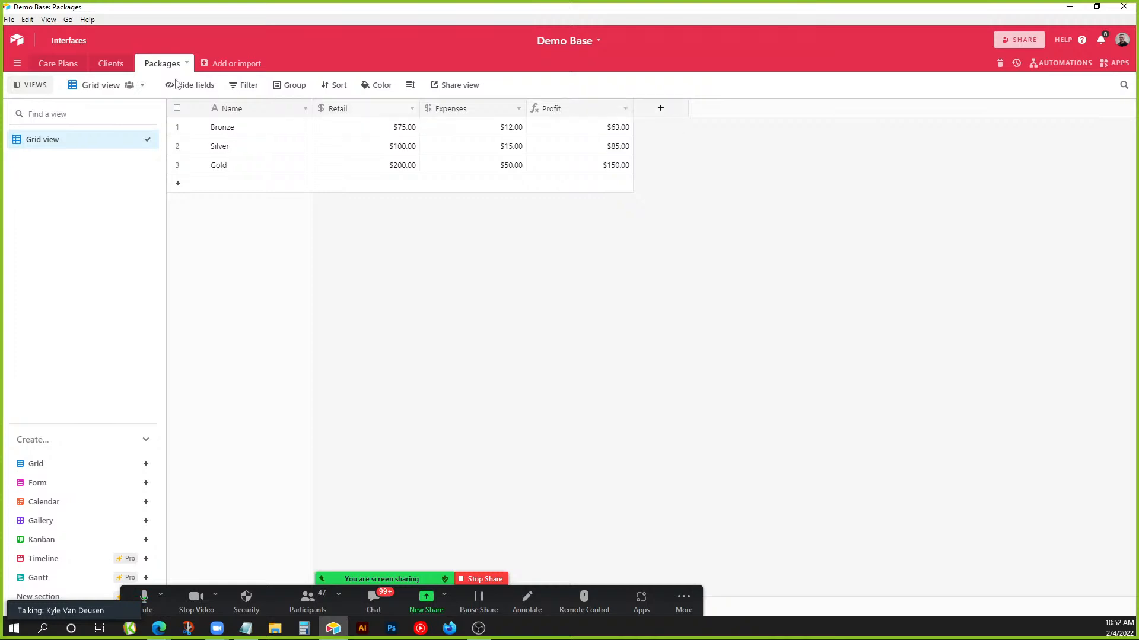
Rename the Clients table's primary Name field to Company.
left_click(114, 64)
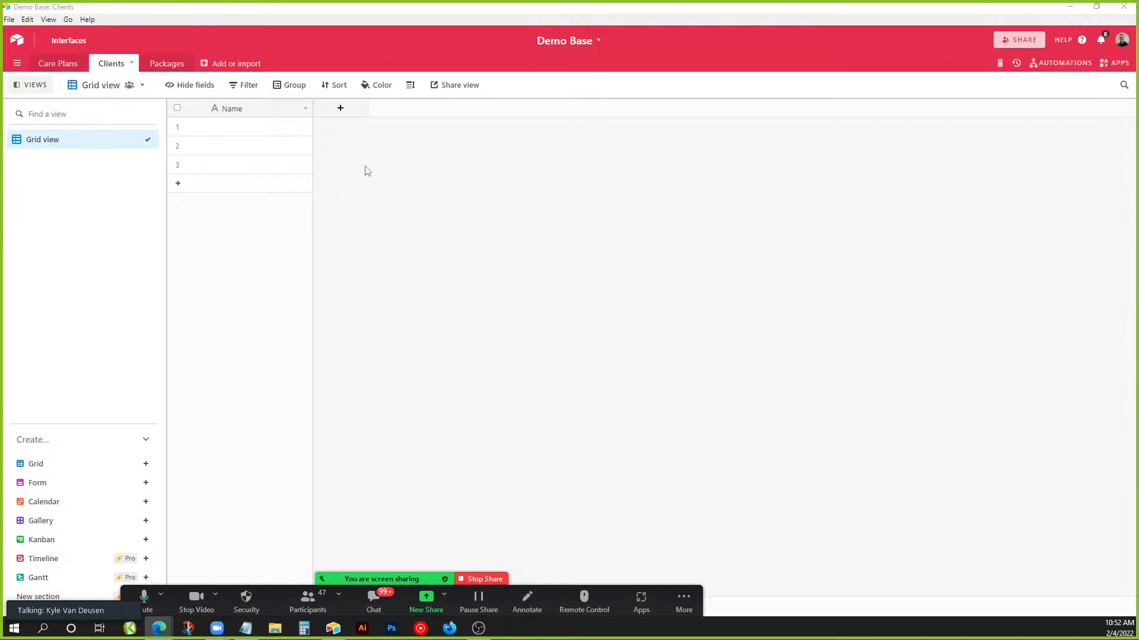
double_click(265, 112)
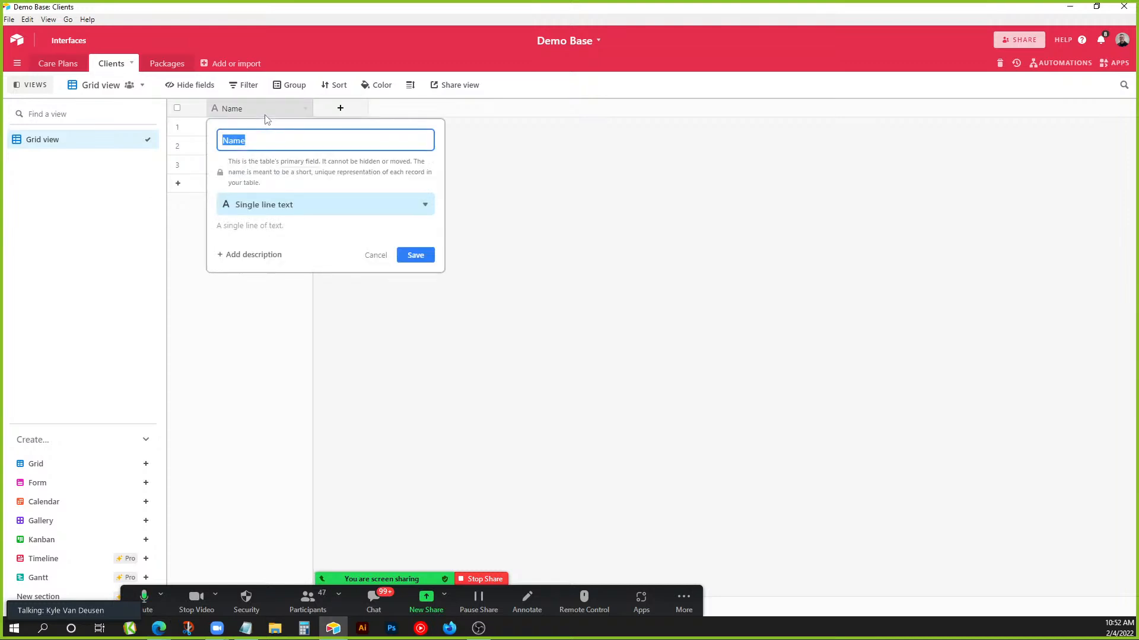
type("Company")
left_click(415, 255)
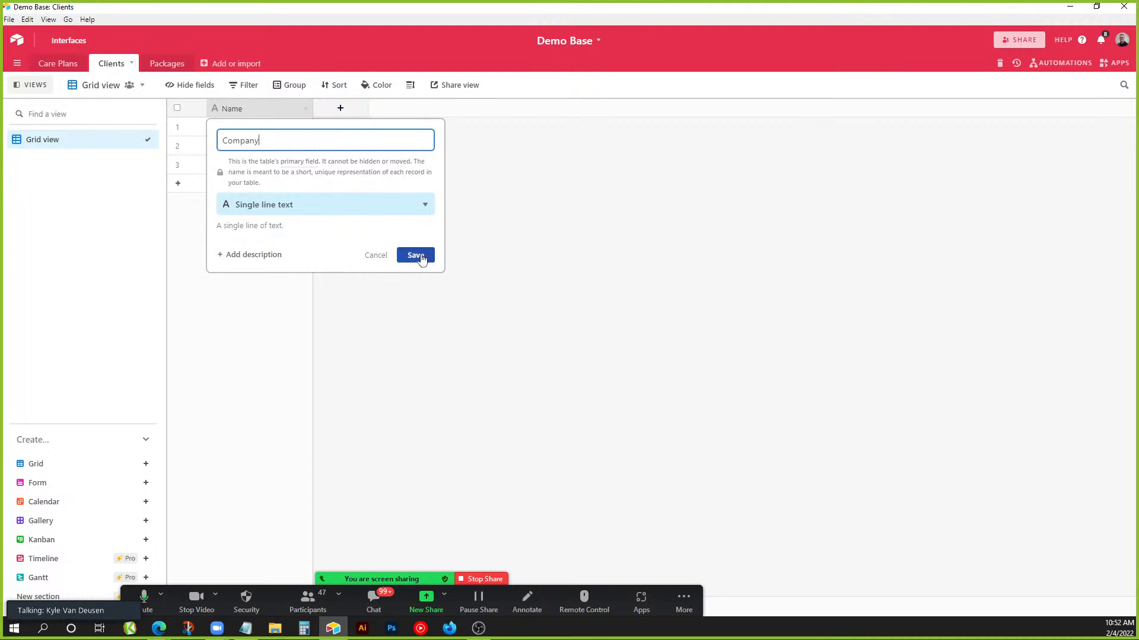
Add a Primary Contact single line text field.
left_click(354, 114)
type("P")
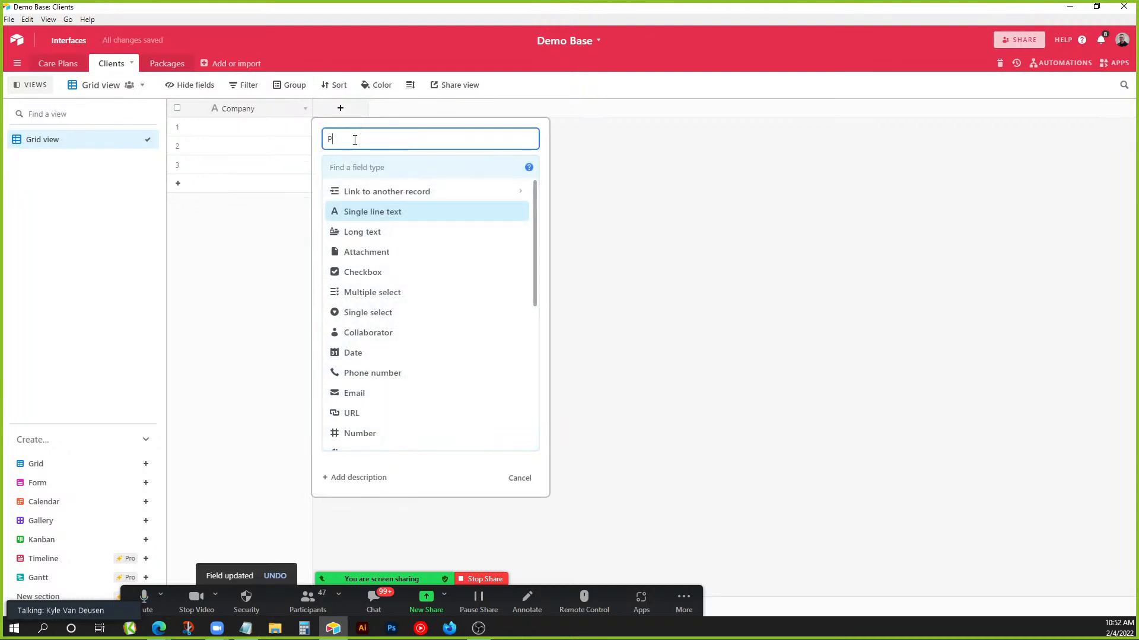
type("rimary Contact")
left_click(344, 166)
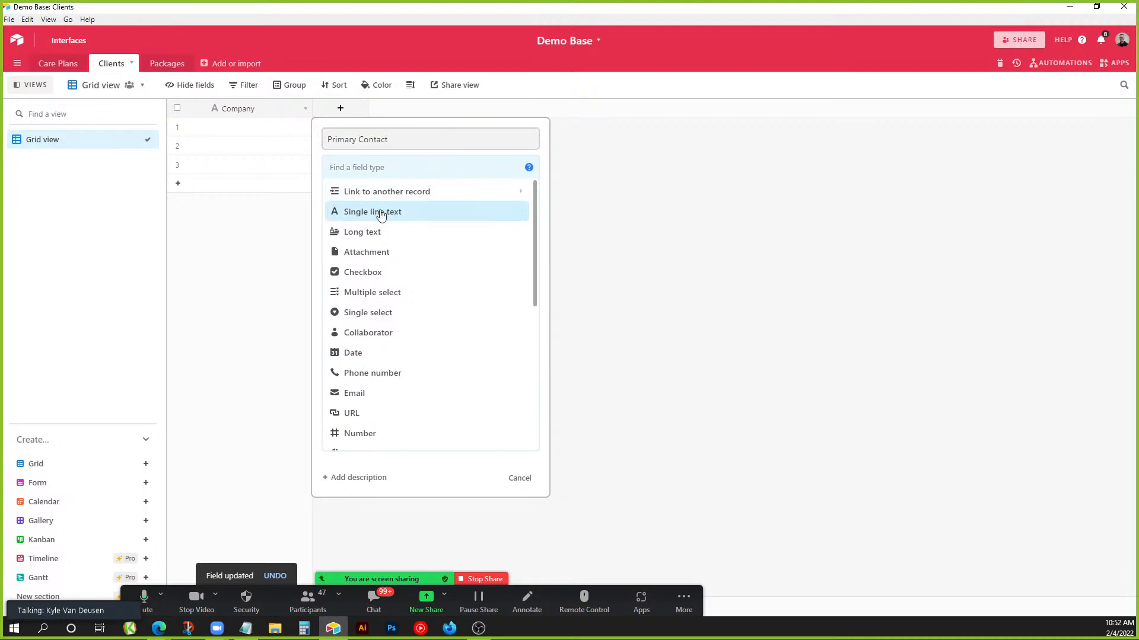
left_click(380, 215)
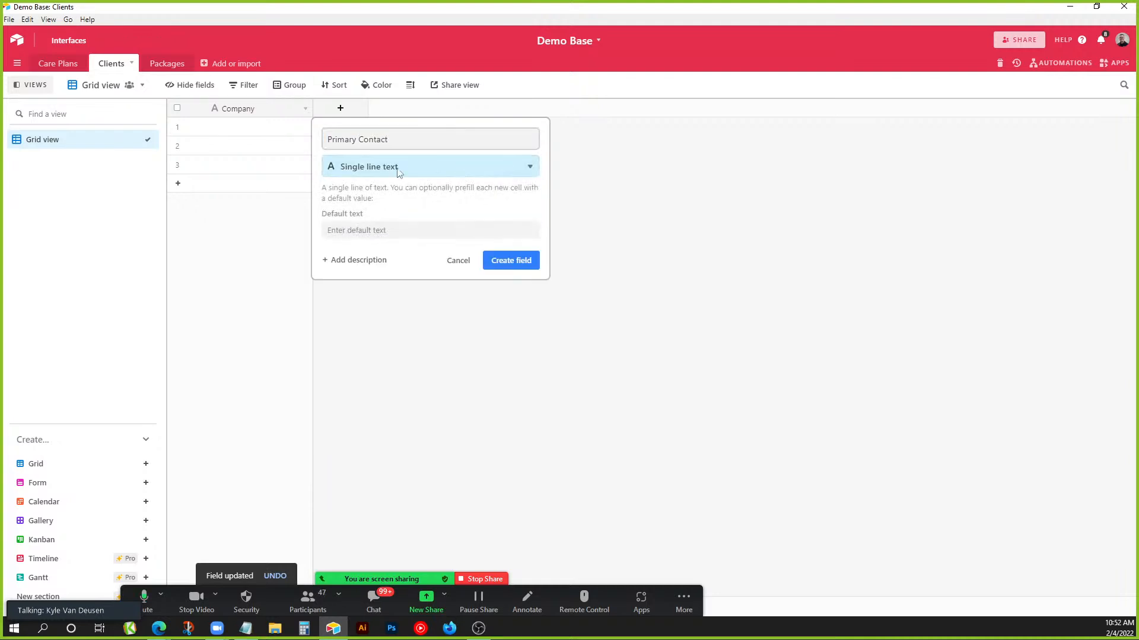
left_click(509, 259)
Add an Email field of type Email.
left_click(448, 109)
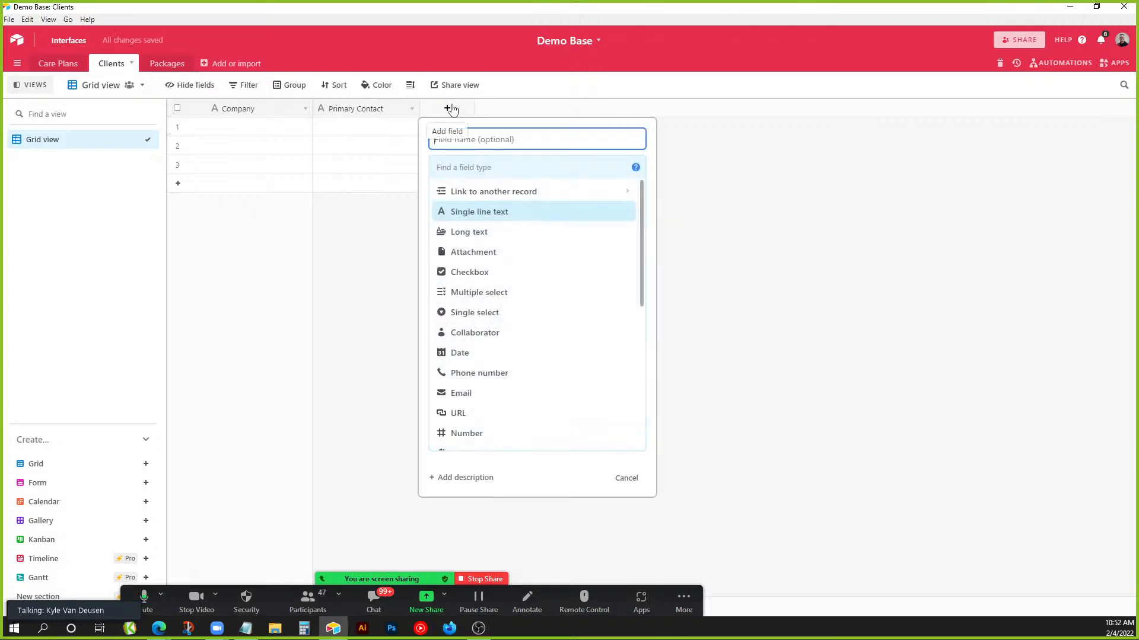
type("EmAil")
key("BackSpace")
key("BackSpace")
key("BackSpace")
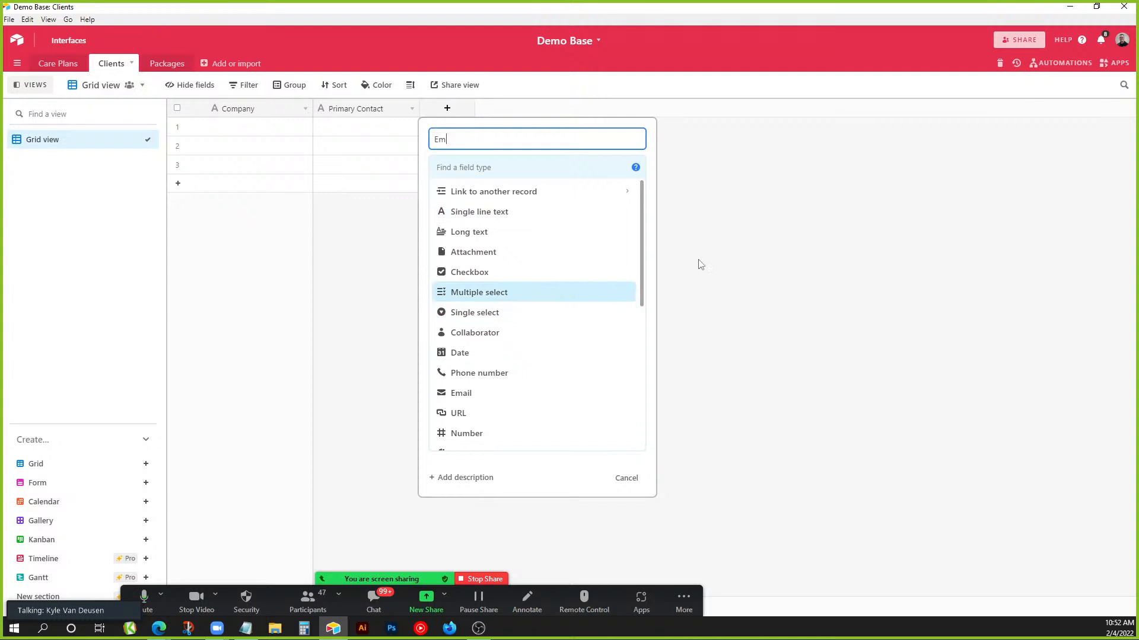
key("BackSpace")
key("Tab")
type("em")
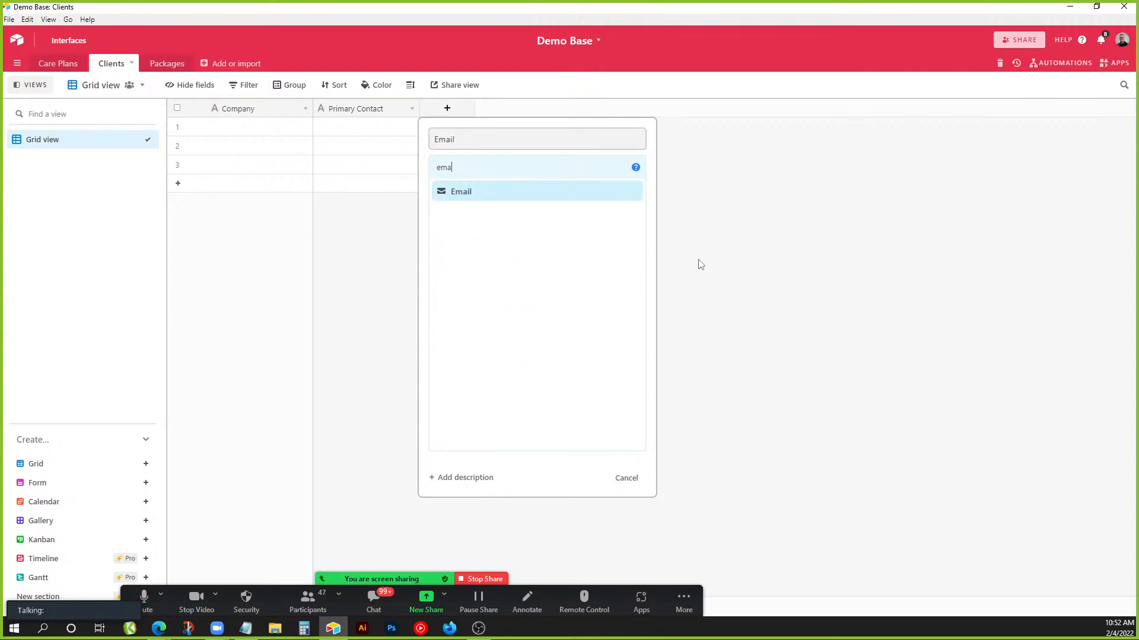
type("a")
left_click(498, 194)
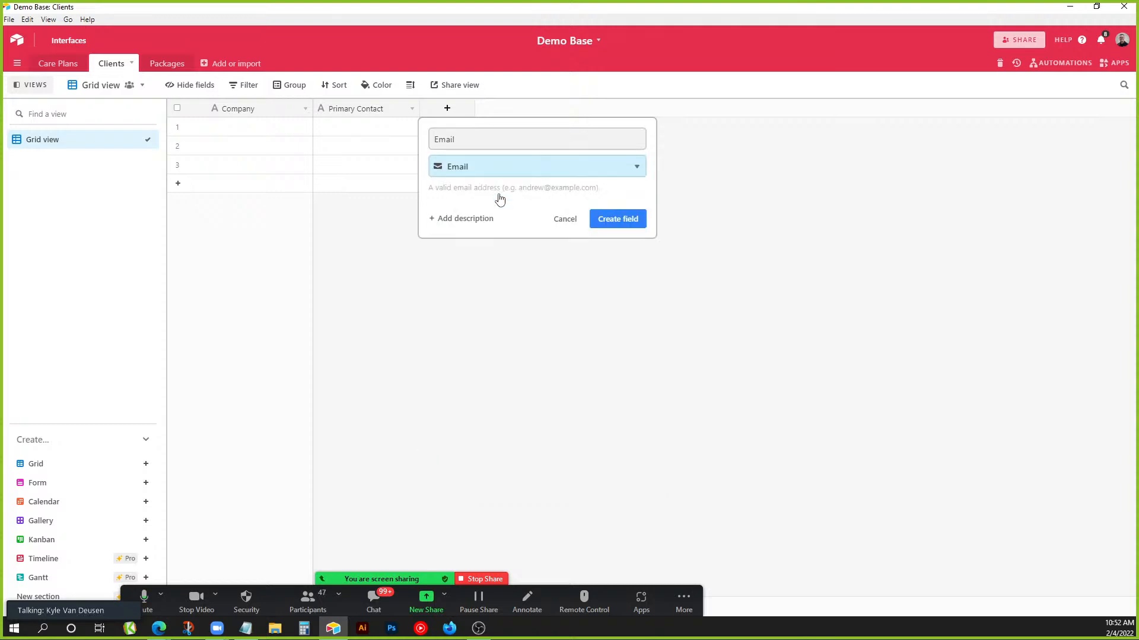
left_click(630, 223)
Add a Phone field of type Phone number.
left_click(540, 110)
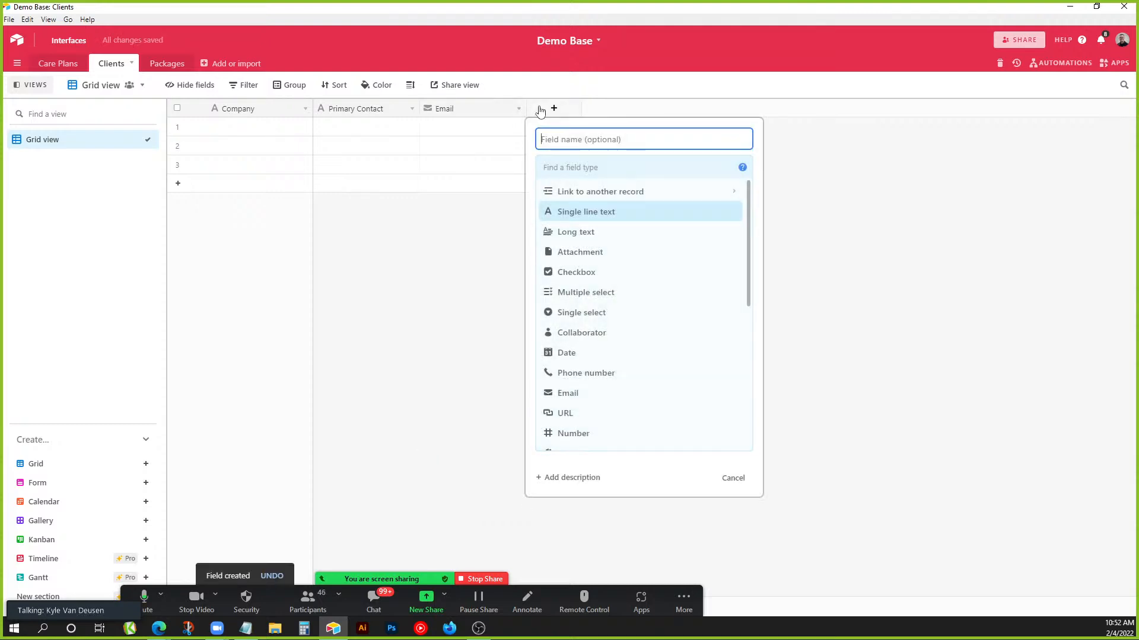
type("Ti")
type("one")
key("Tab")
type("phone")
left_click(615, 193)
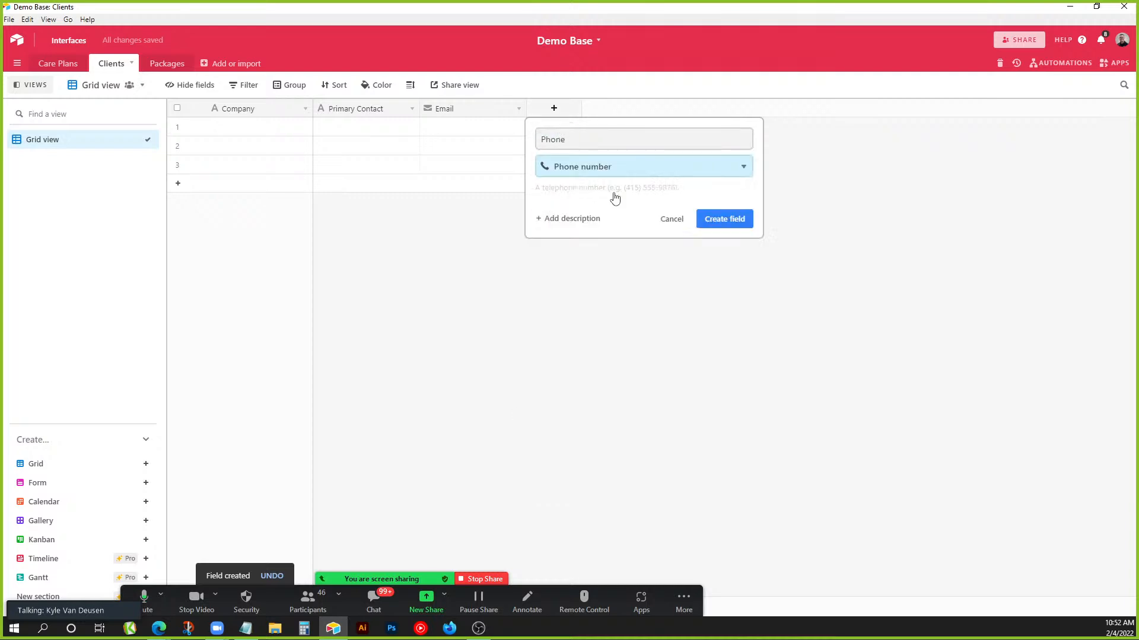
left_click(728, 220)
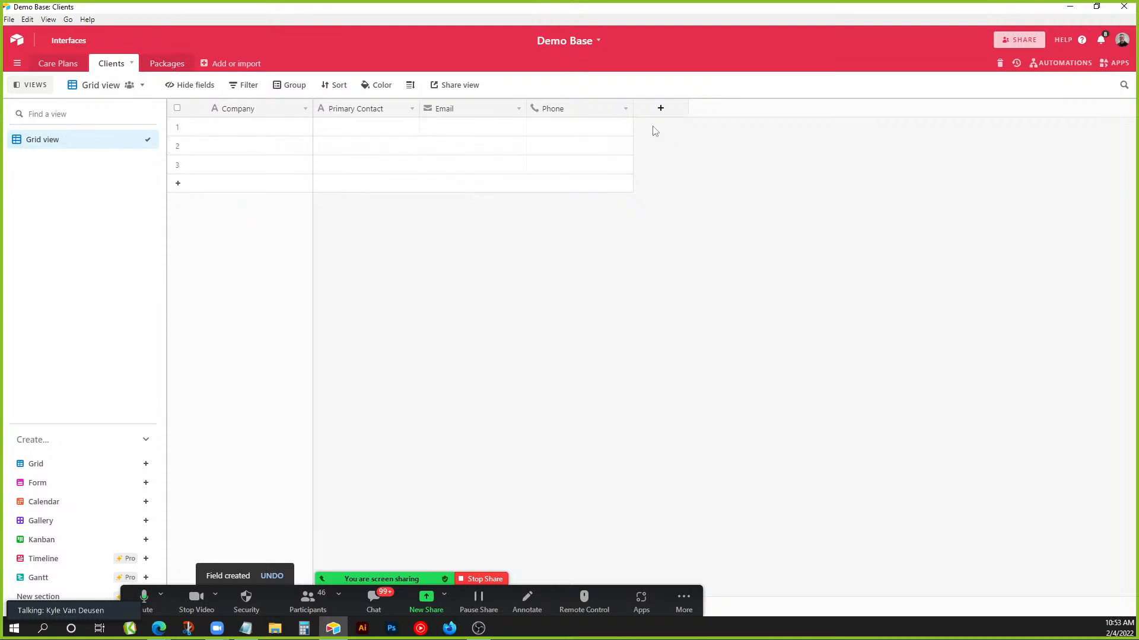
Add a Package link field to Packages allowing one record, with no lookup fields.
left_click(661, 109)
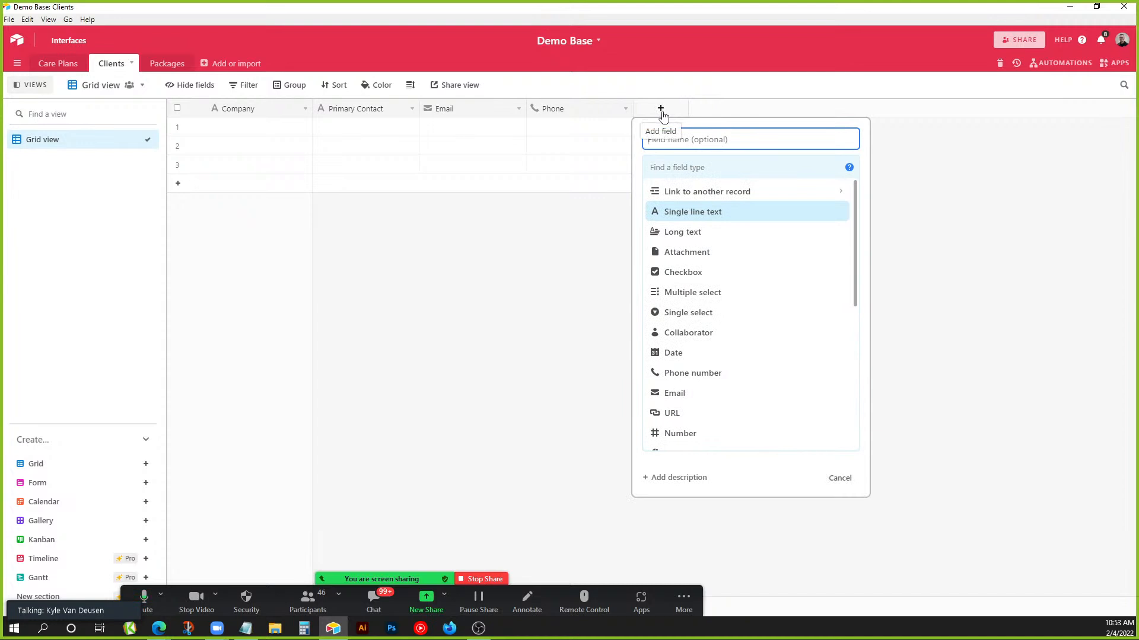
type("Pac")
type("cage")
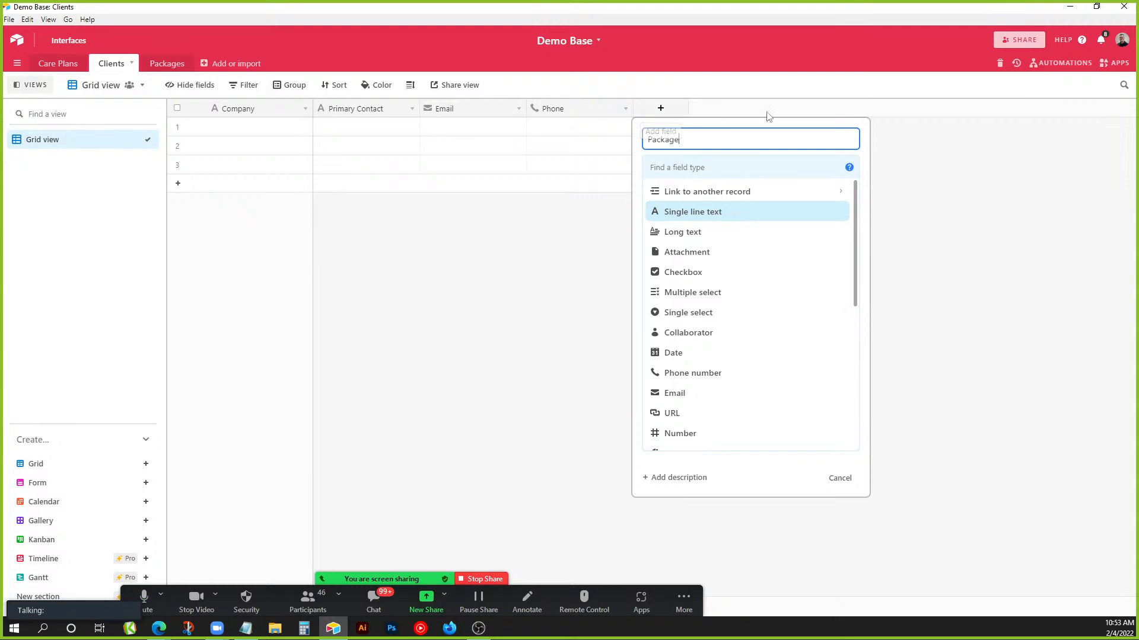
left_click(690, 197)
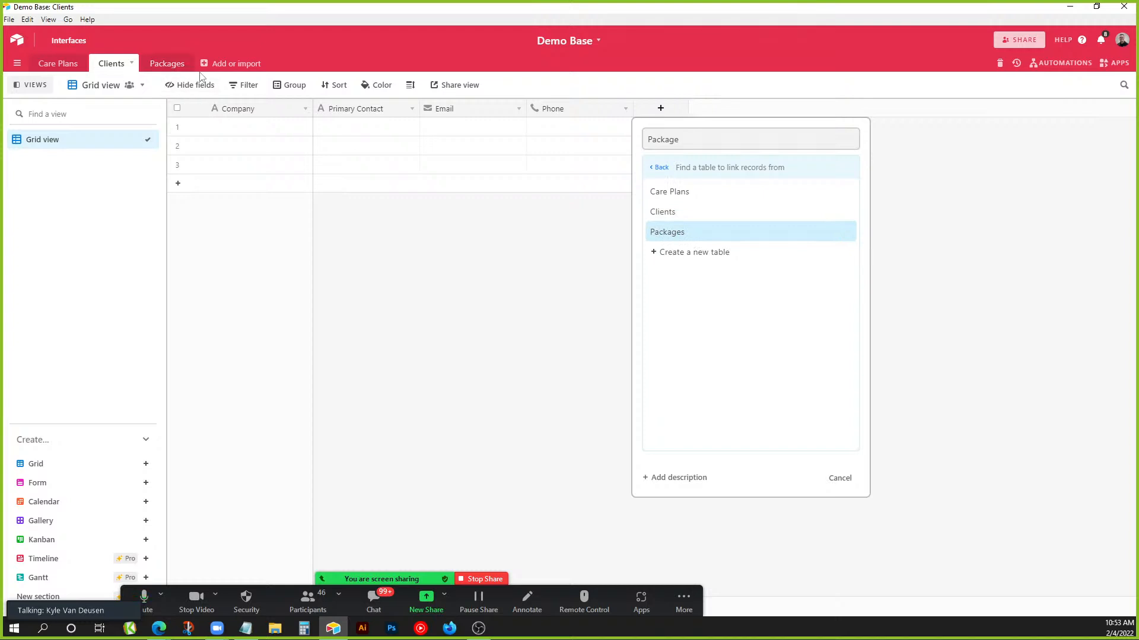
left_click(658, 233)
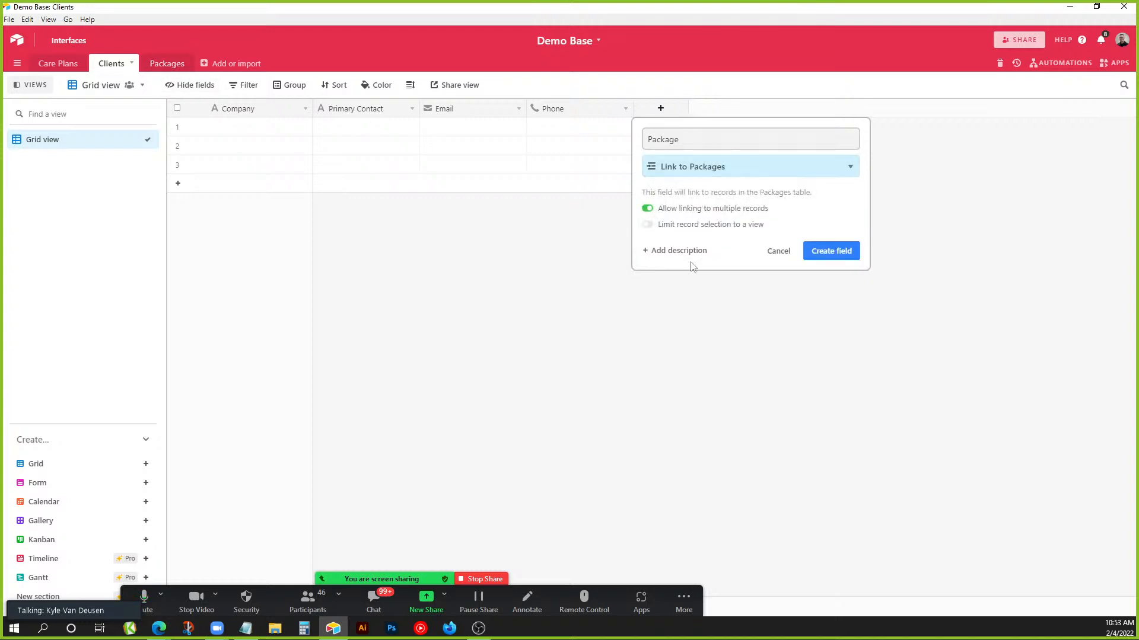
left_click(700, 212)
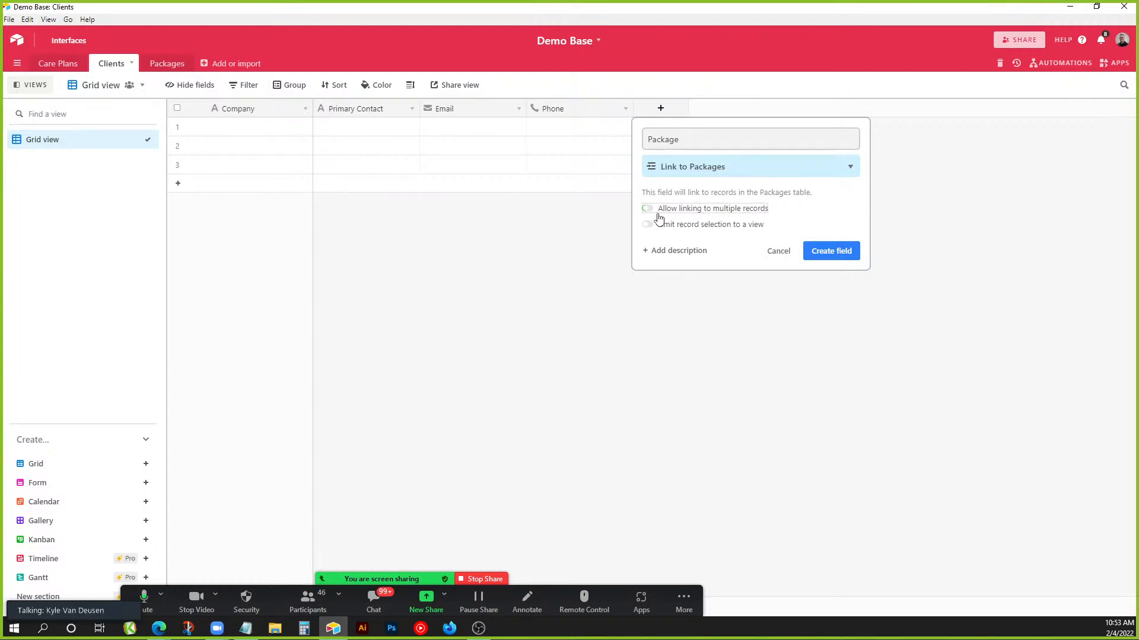
left_click(817, 254)
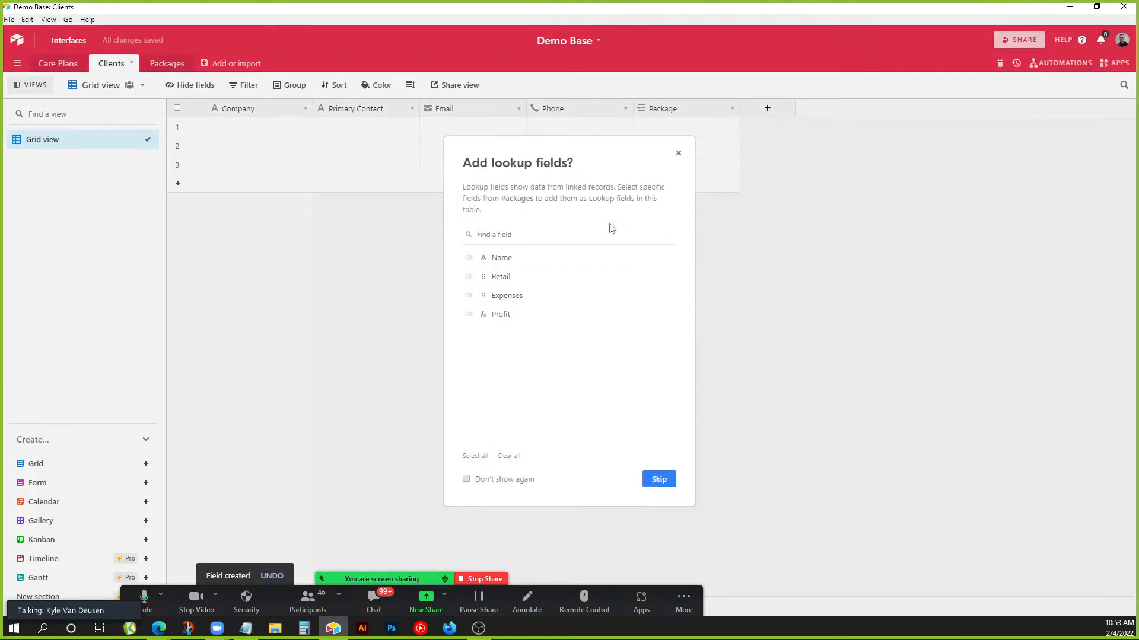
left_click(678, 154)
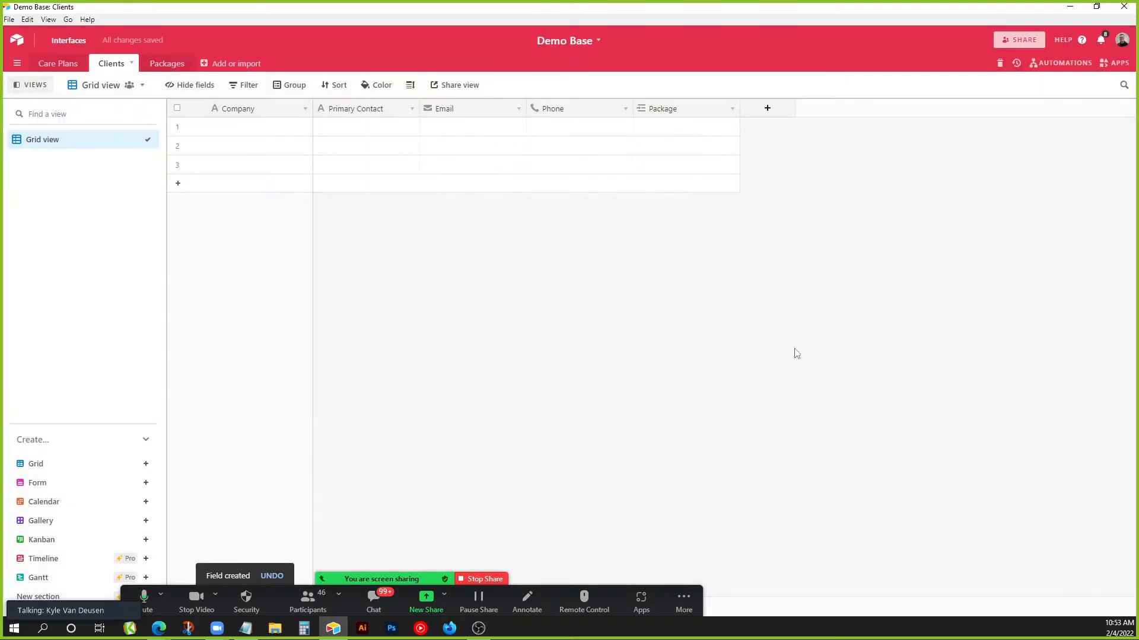
left_click(268, 132)
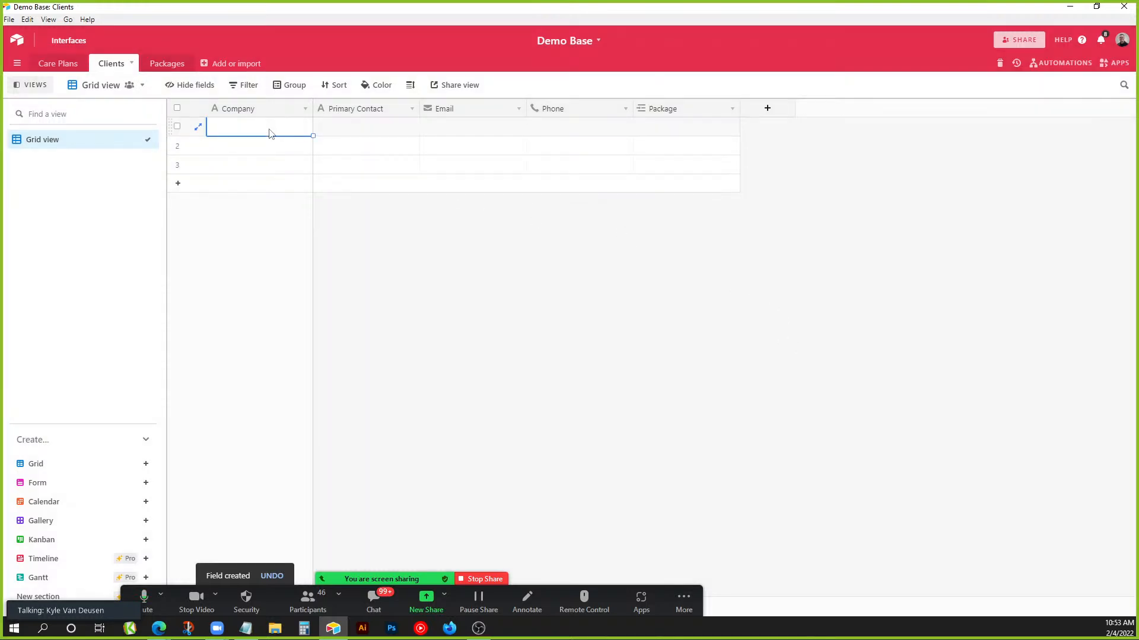
Enter Joe's Plumbing as the first client, with its contact's name, e-mail address and phone number.
type("Joe")
key("BackSpace")
key("BackSpace")
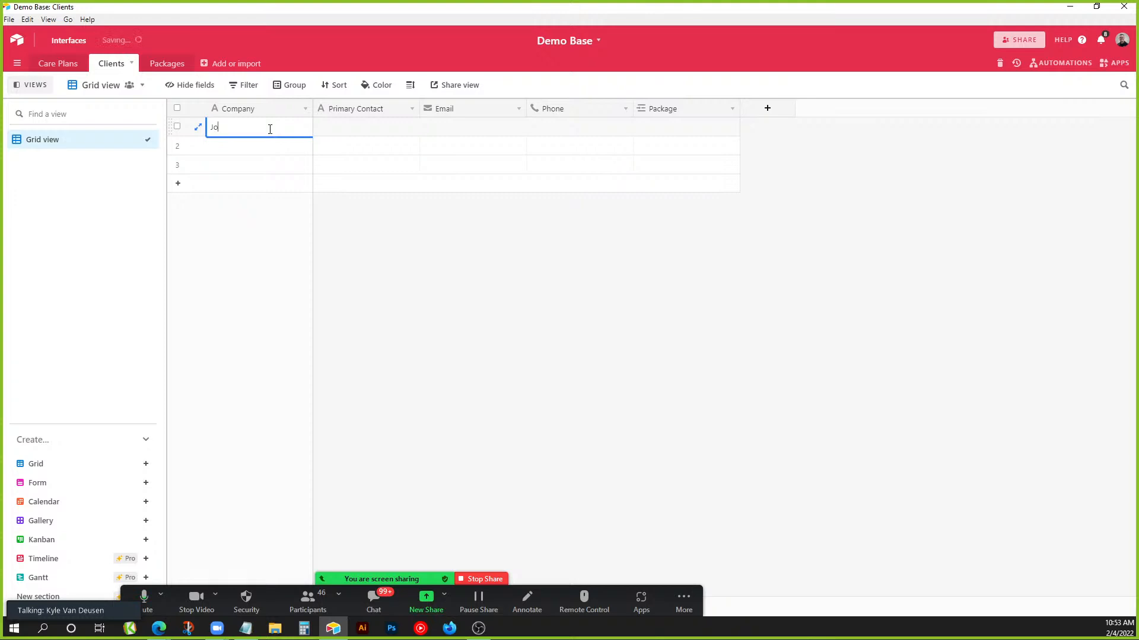
type("e's Plumbing")
key("Tab")
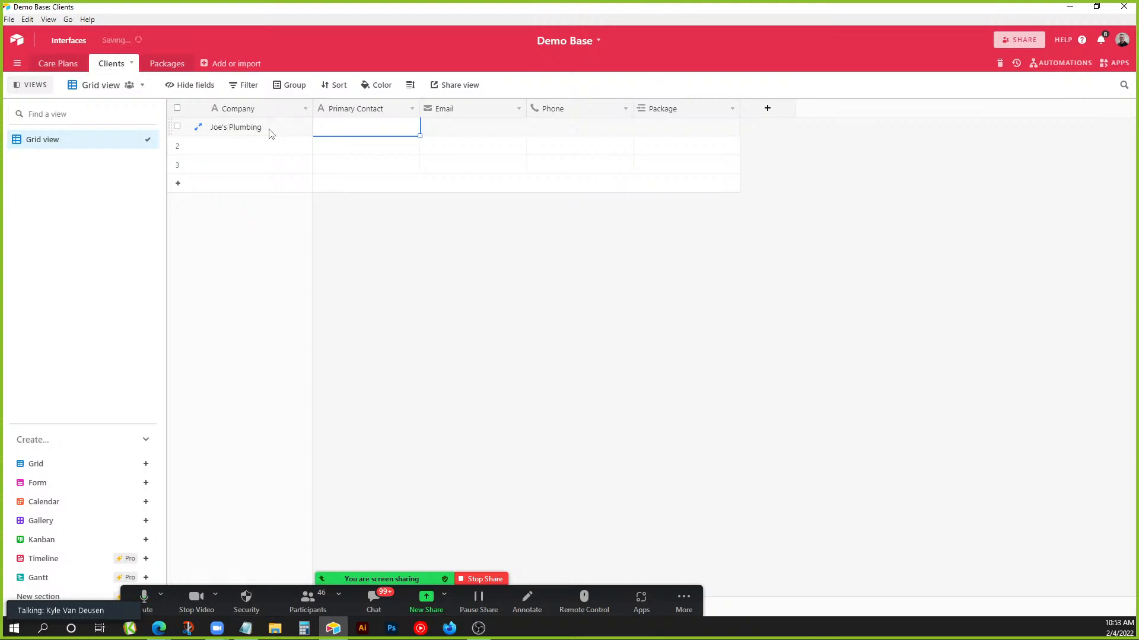
type("Joe")
key("Tab")
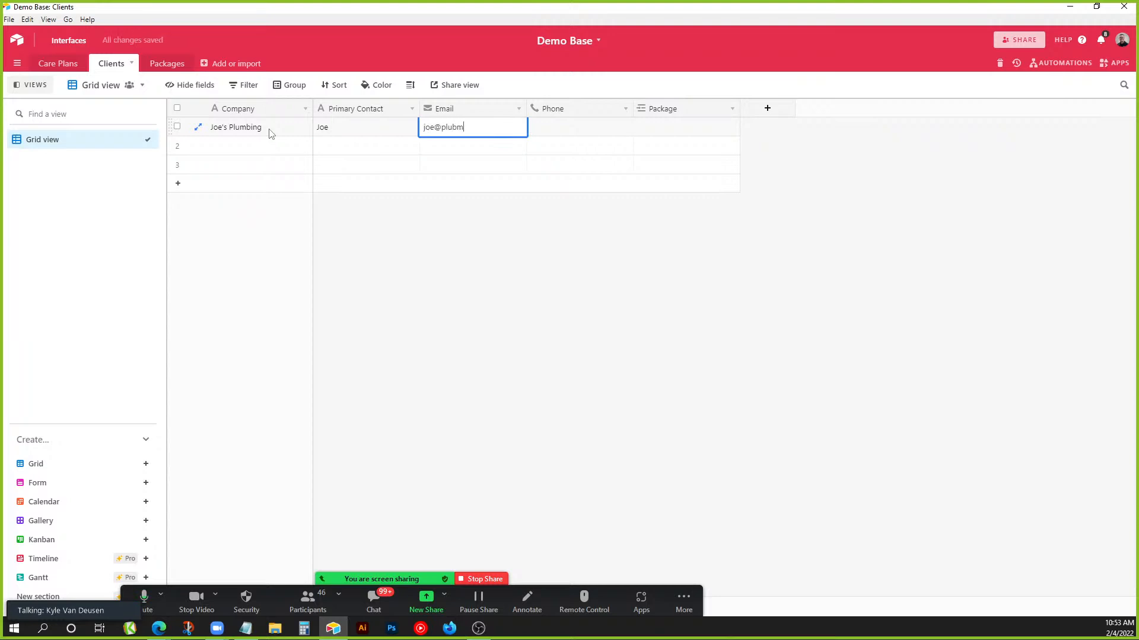
key("Tab")
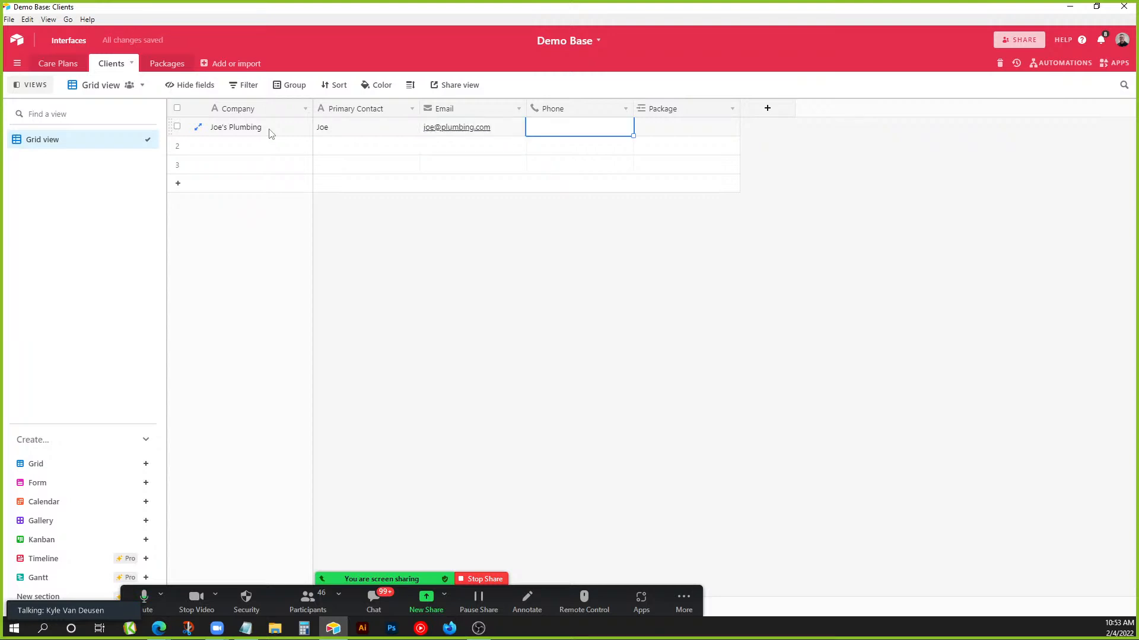
type("555")
type("--55")
type("555-")
left_click(557, 329)
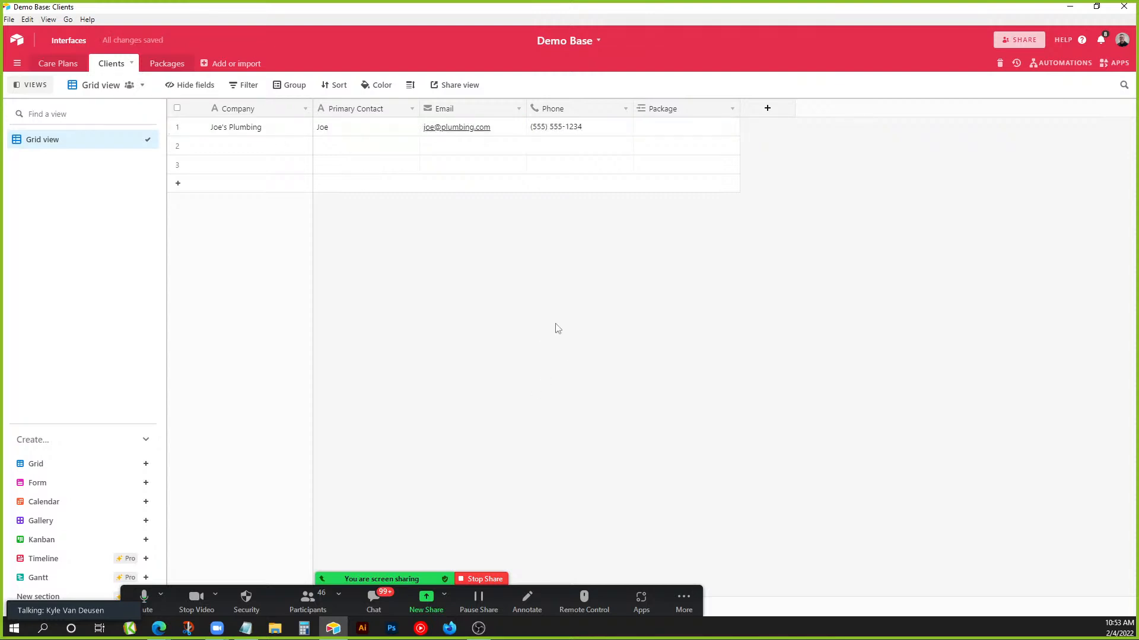
Link Joe's Plumbing to the Bronze package.
left_click(680, 134)
left_click(641, 127)
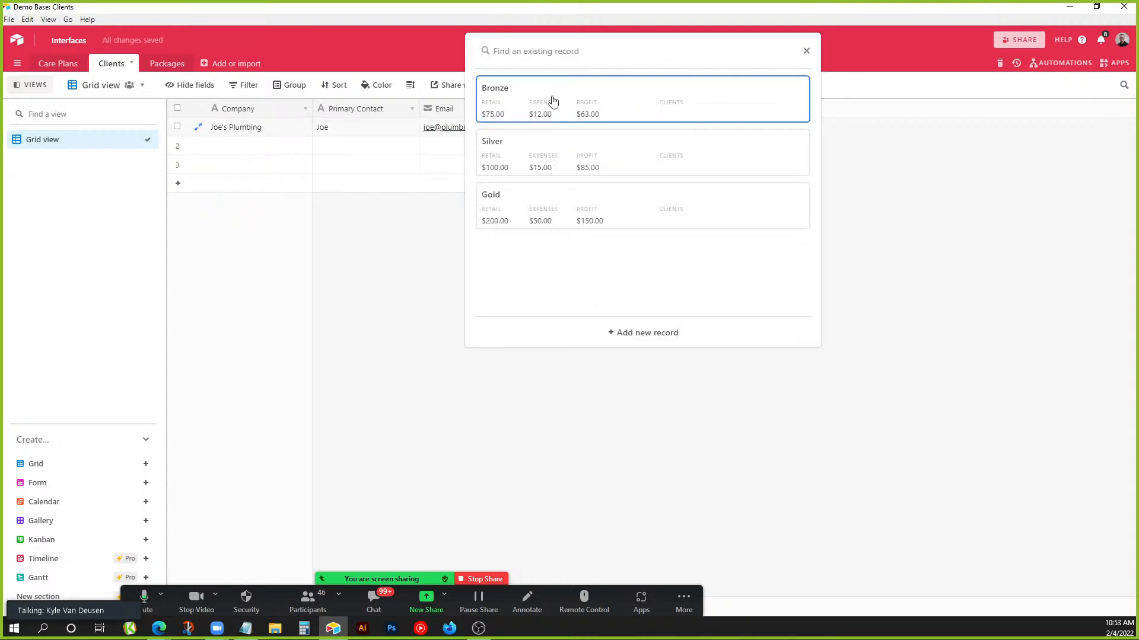
left_click(552, 103)
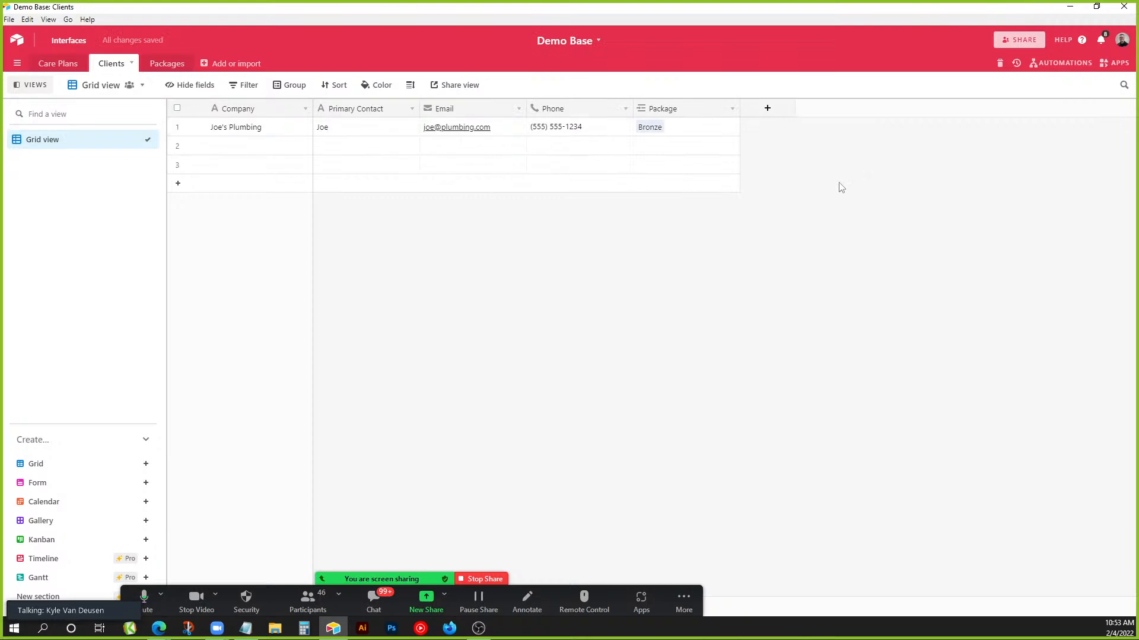
Confirm in Packages that Bronze lists the client, widening the Clients column.
left_click(172, 66)
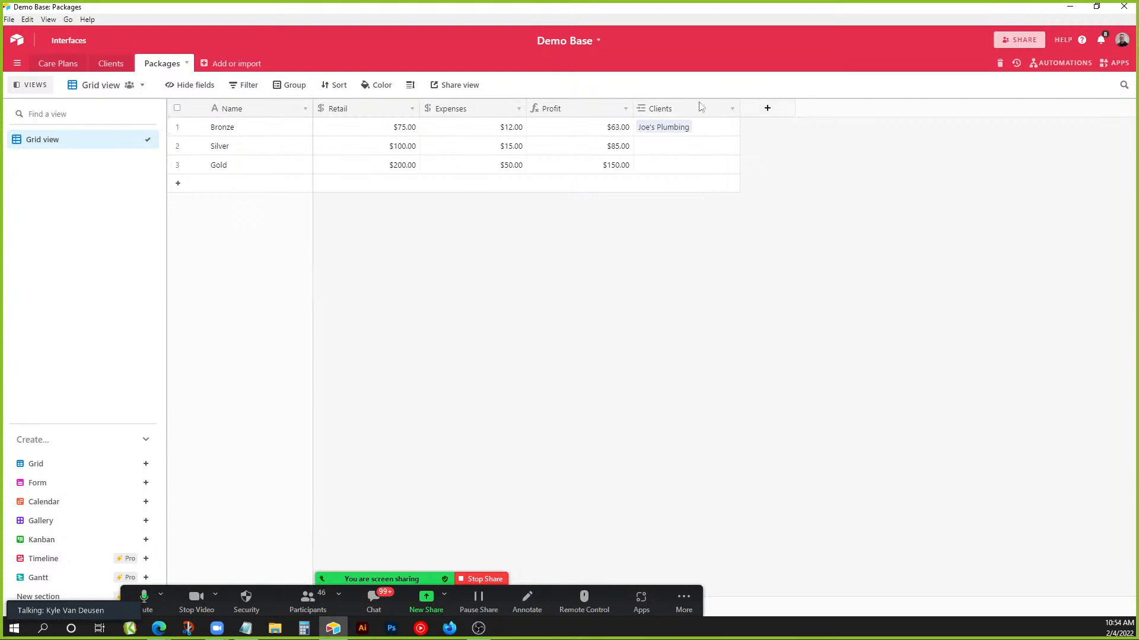
left_click_drag(740, 109, 906, 110)
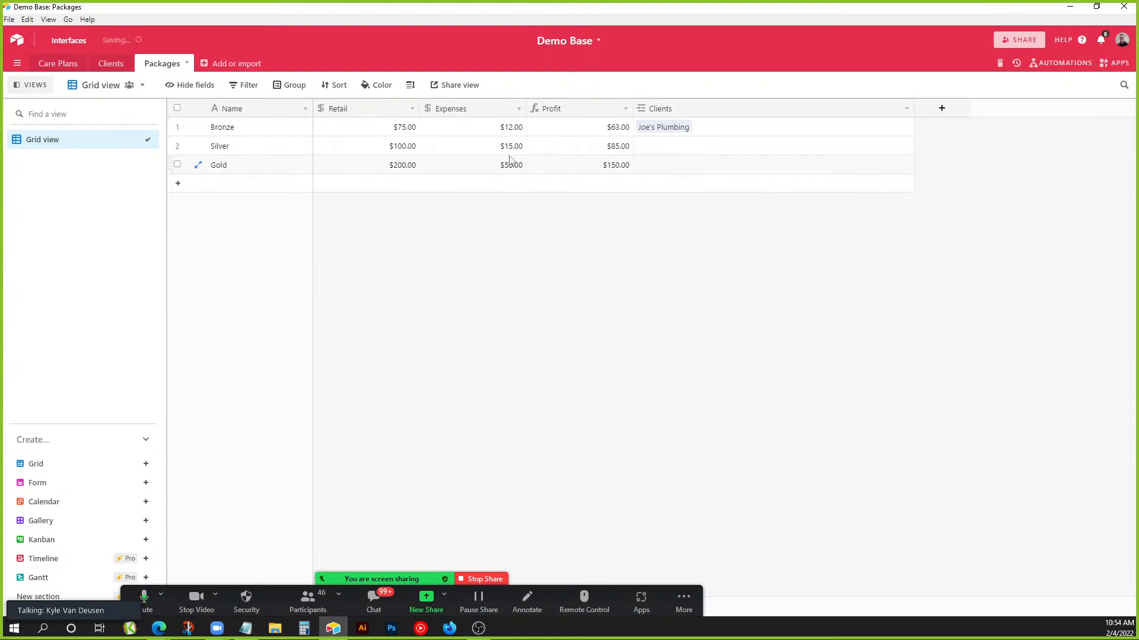
left_click(122, 64)
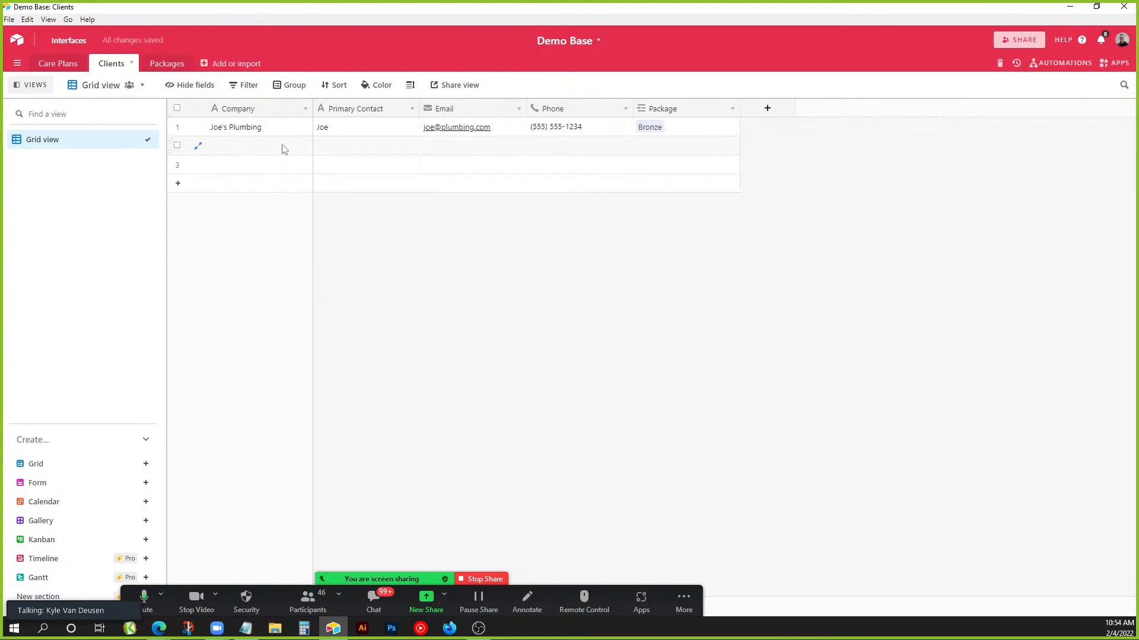
Start the second client record with its company name and primary contact.
left_click(278, 147)
type("Pat")
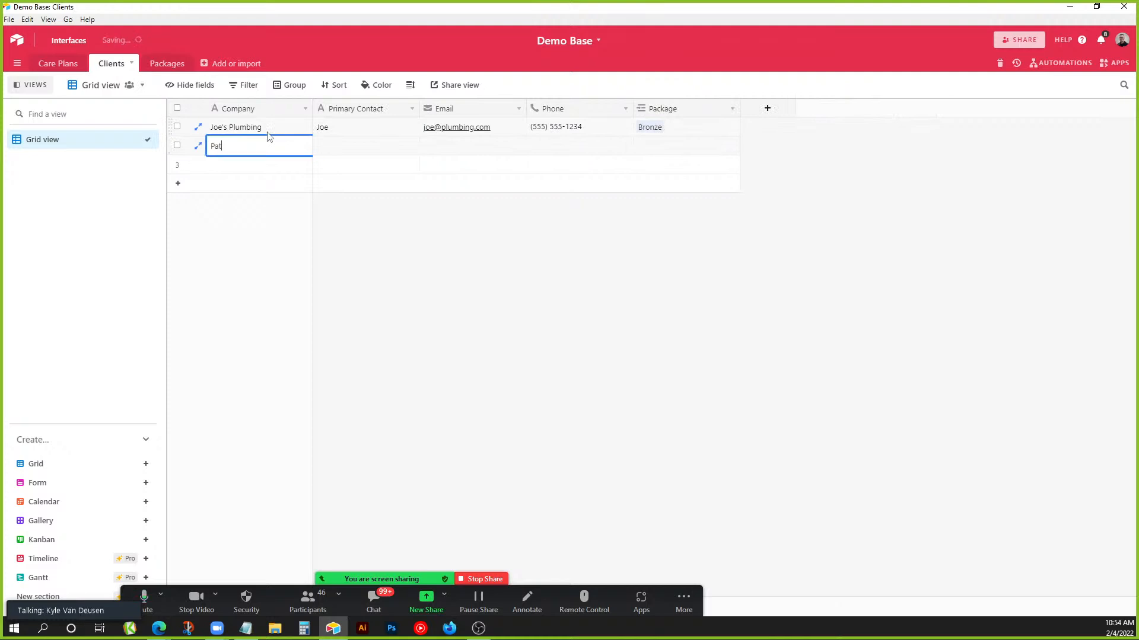
key("Tab")
key("Return")
Correct the company name to Pat's Pizza and enter its e-mail address.
key("Tab")
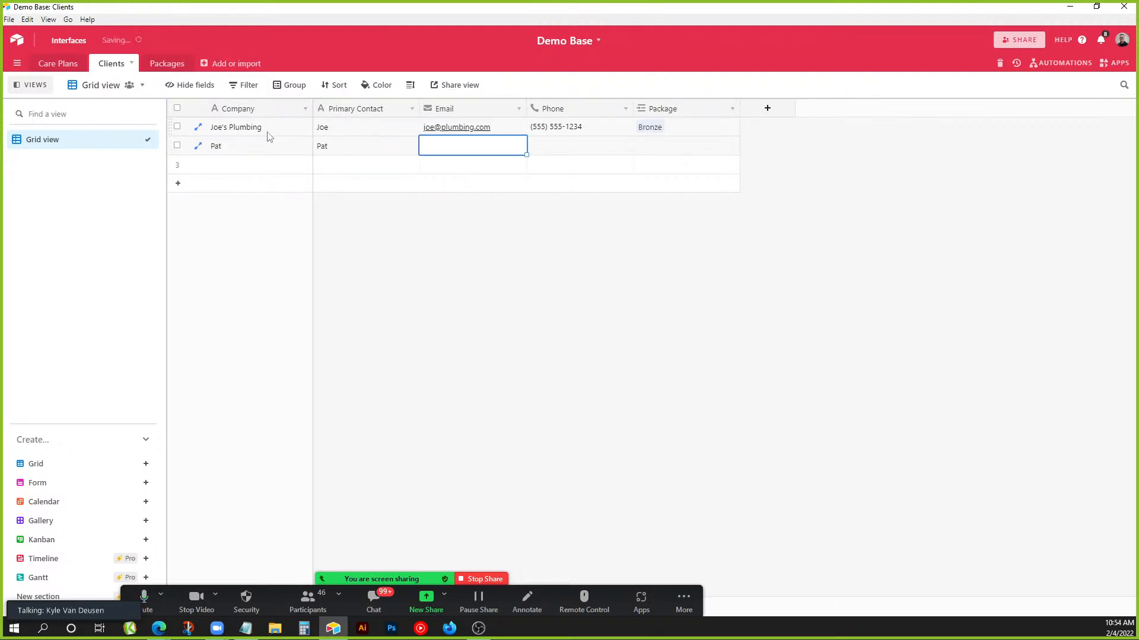
double_click(258, 147)
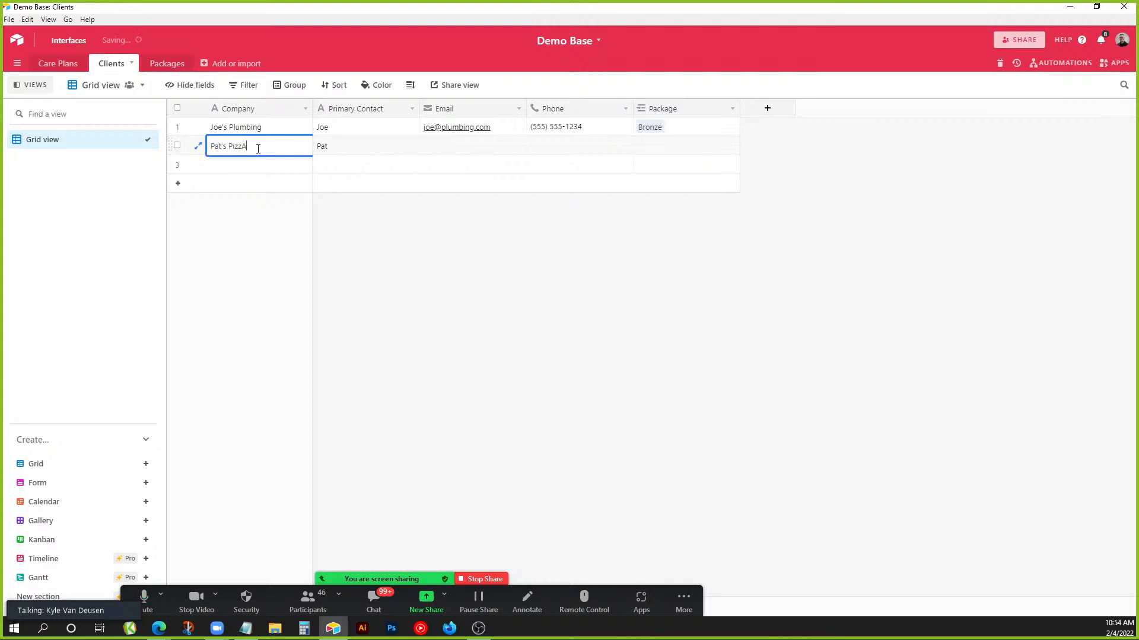
left_click(471, 126)
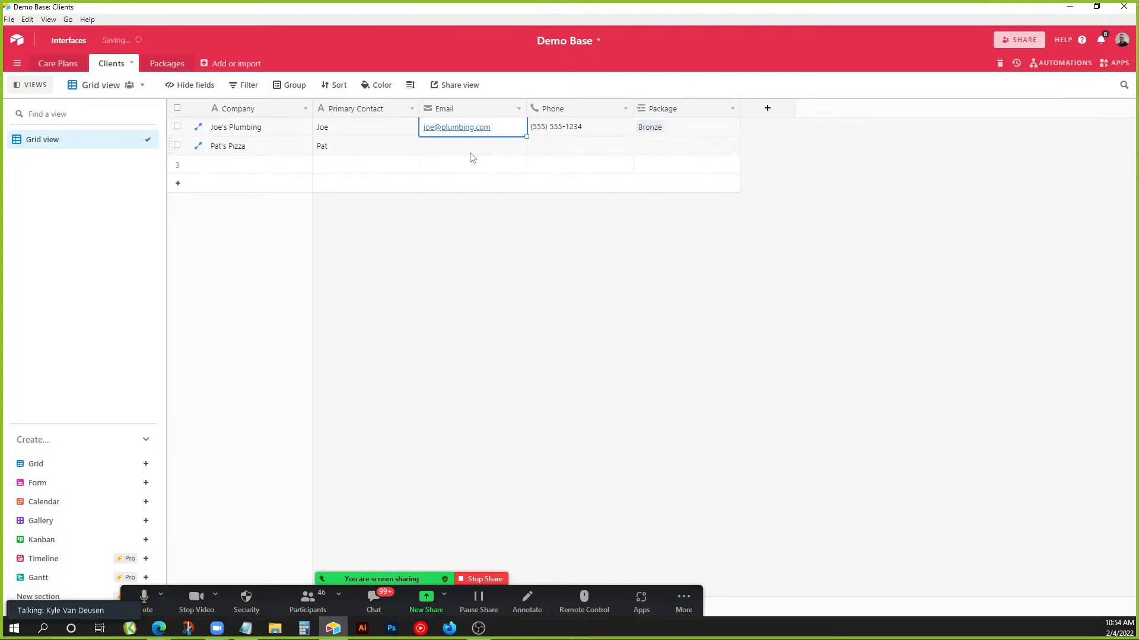
left_click(470, 149)
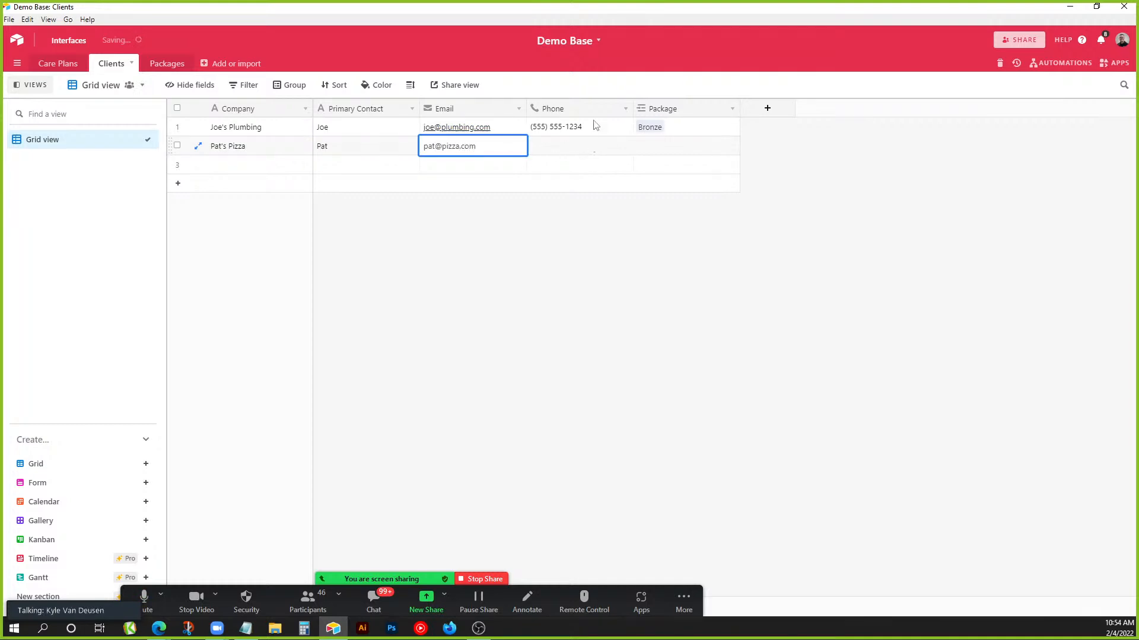
left_click(595, 124)
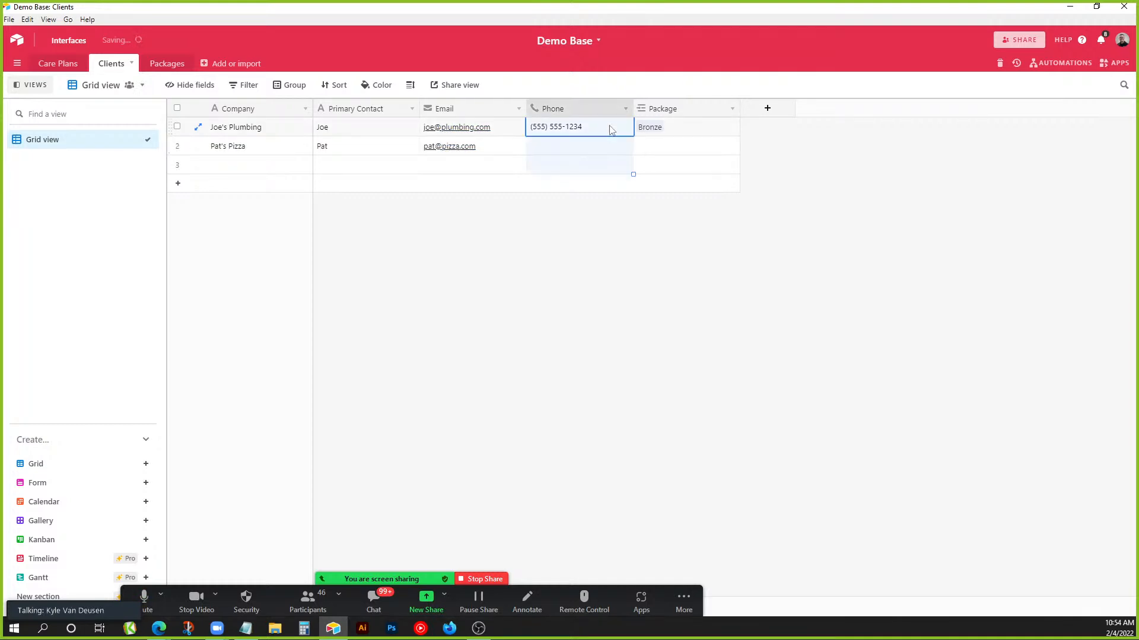
Copy row 1's phone number into rows 2 and 3, and link Pat's Pizza to Silver.
left_click(611, 267)
left_click(617, 127)
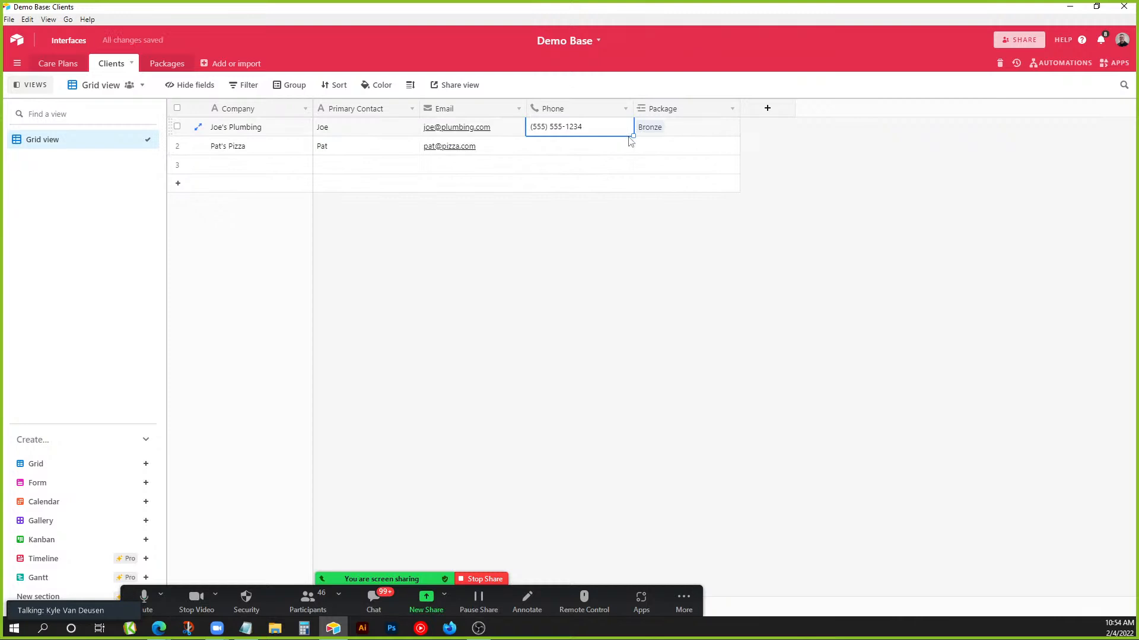
left_click_drag(633, 136, 629, 169)
left_click(673, 149)
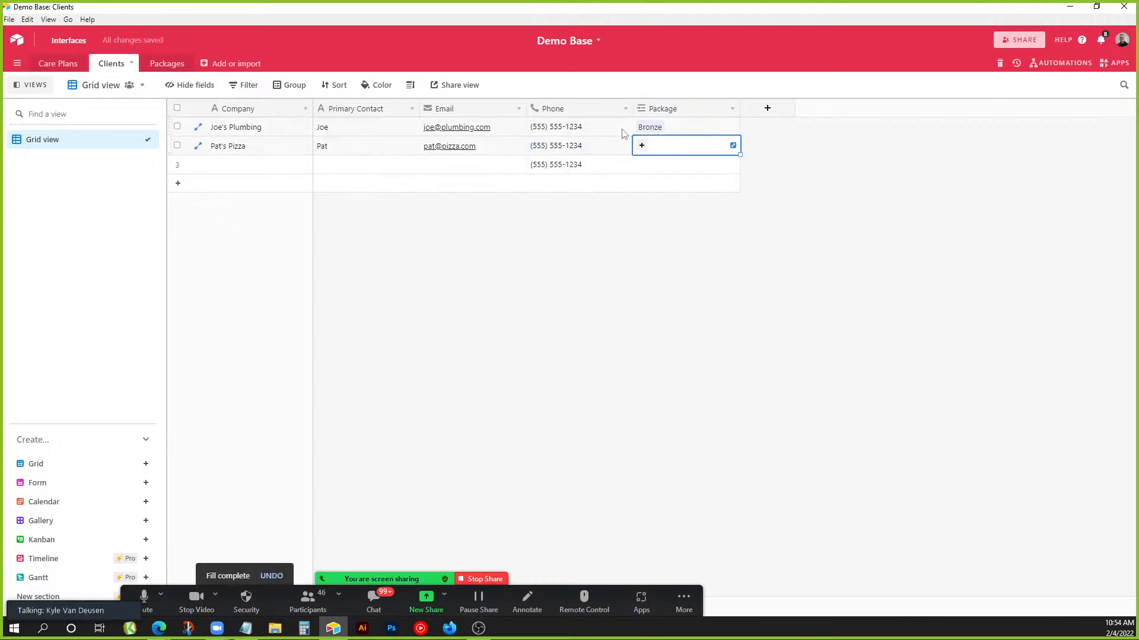
type("sil")
key("Return")
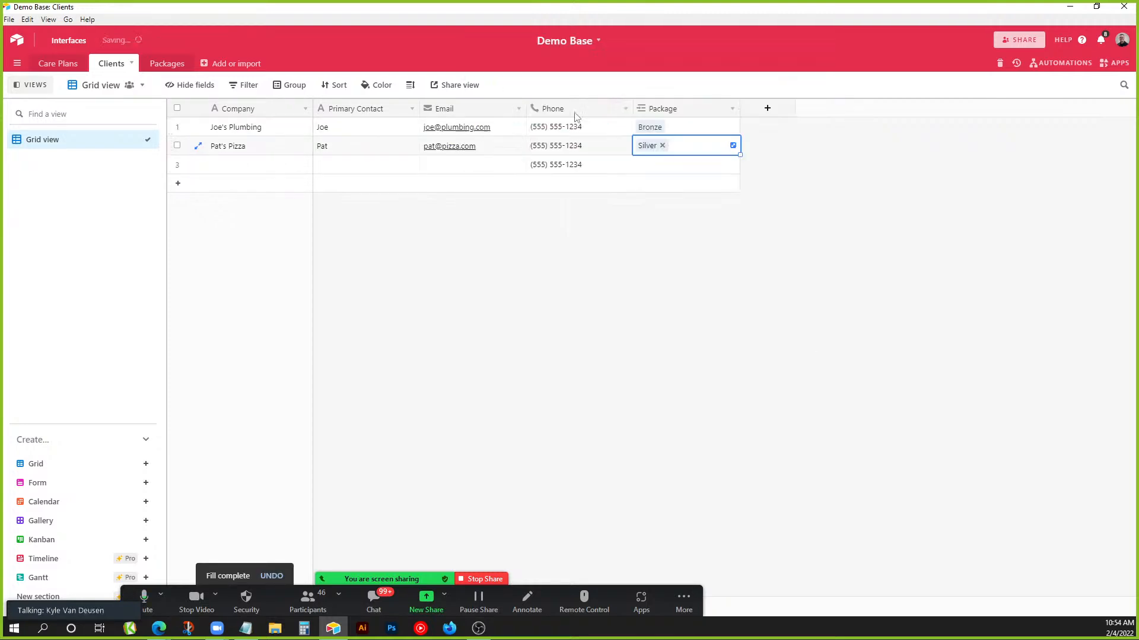
Add Sue's Accounting as the third client with its contact's name and e-mail.
left_click(279, 172)
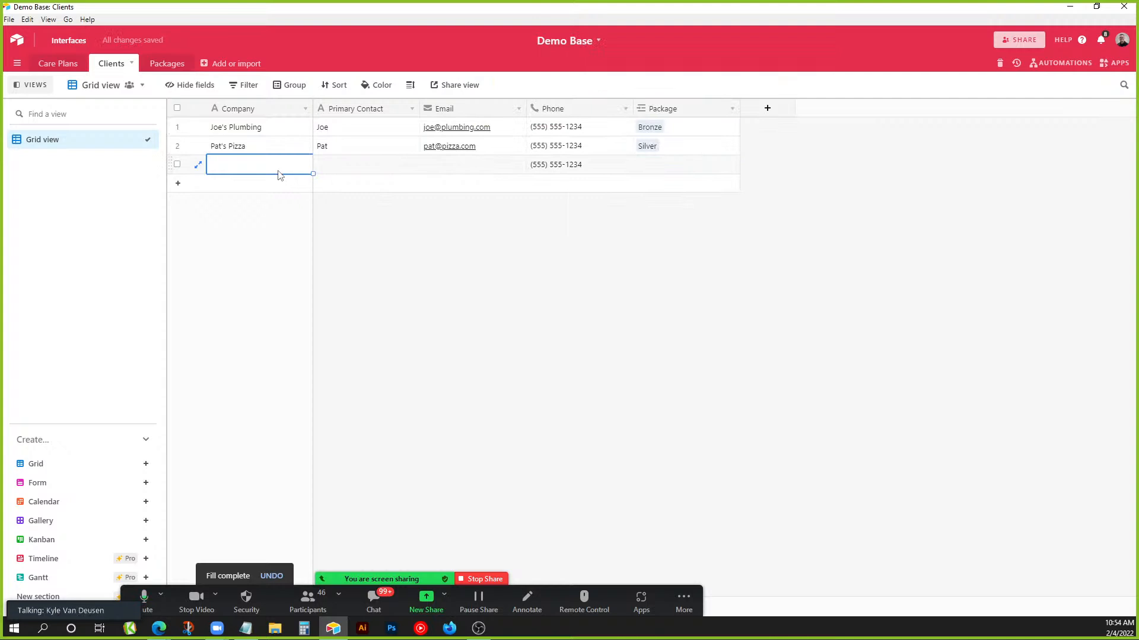
type("SUe")
key("Tab")
double_click(278, 172)
key("BackSpace")
key("BackSpace")
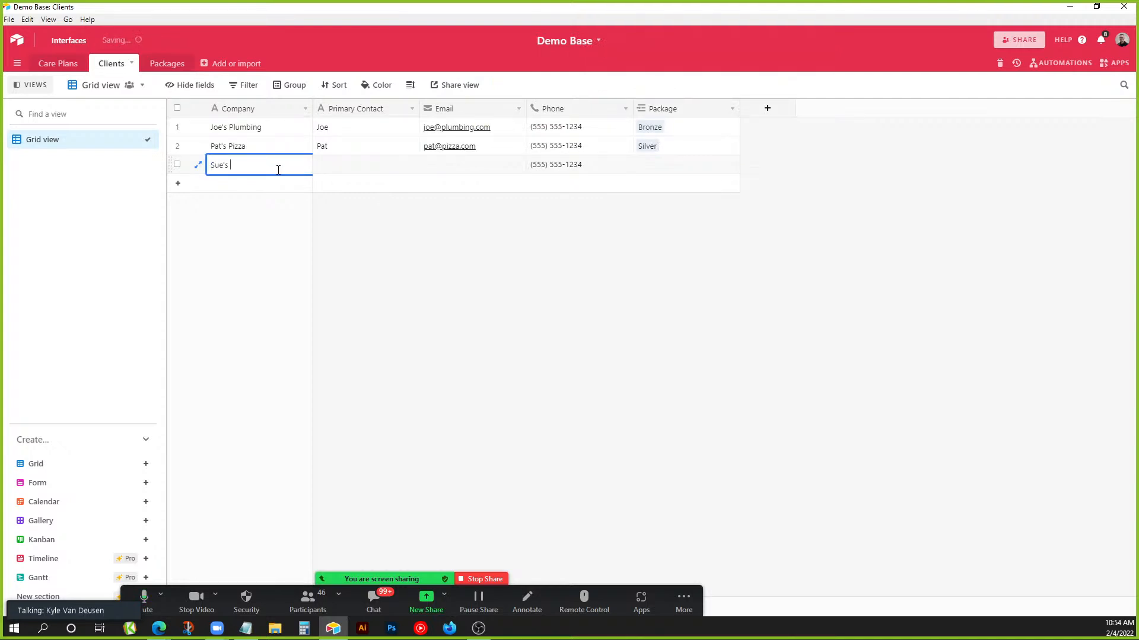
type("ue's Accounting")
key("Tab")
type("Sue")
key("Tab")
type("su")
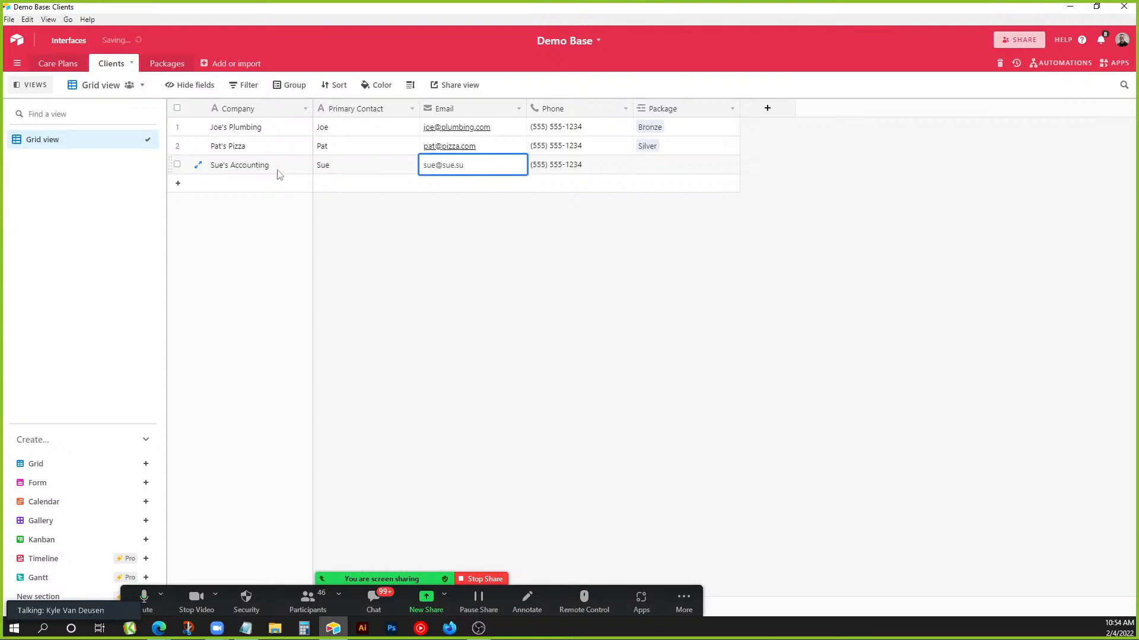
key("Tab")
Link Sue's Accounting to the Silver package and return to the Packages table.
left_click(648, 169)
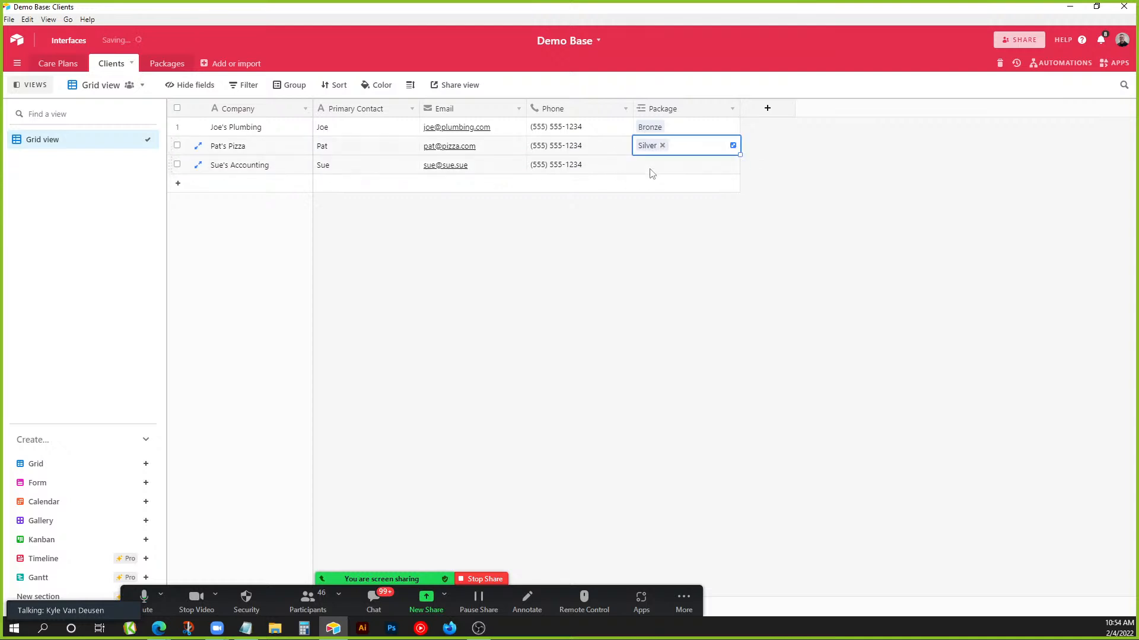
left_click(643, 166)
left_click(580, 160)
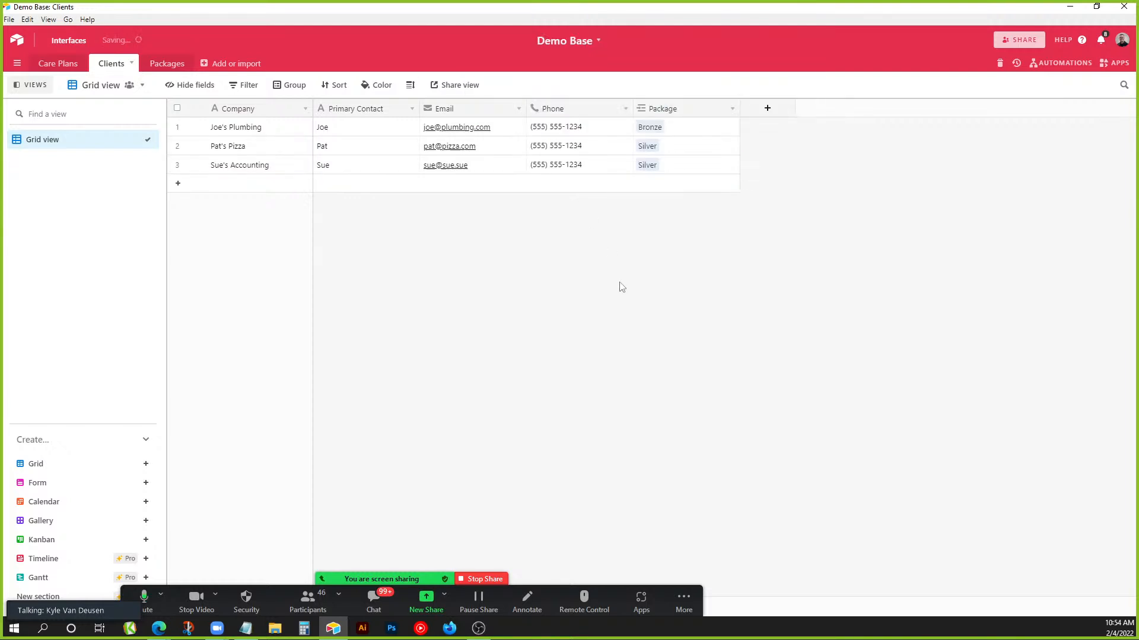
left_click(167, 63)
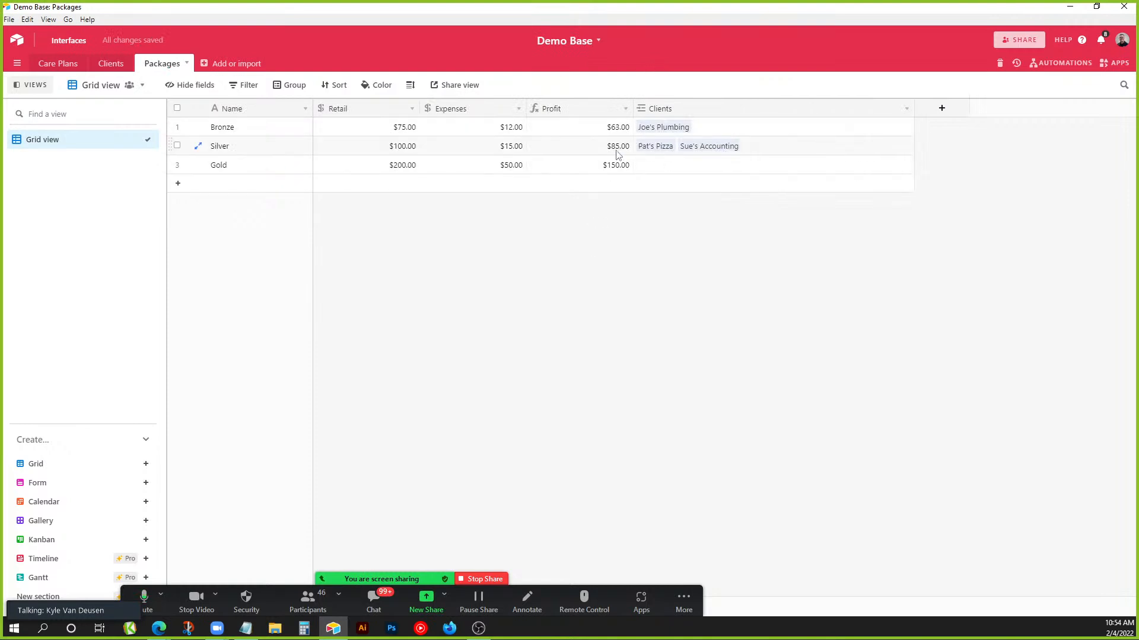
Narrow the Clients column, then begin a Count field of Clients and cancel it.
left_click_drag(914, 108, 762, 108)
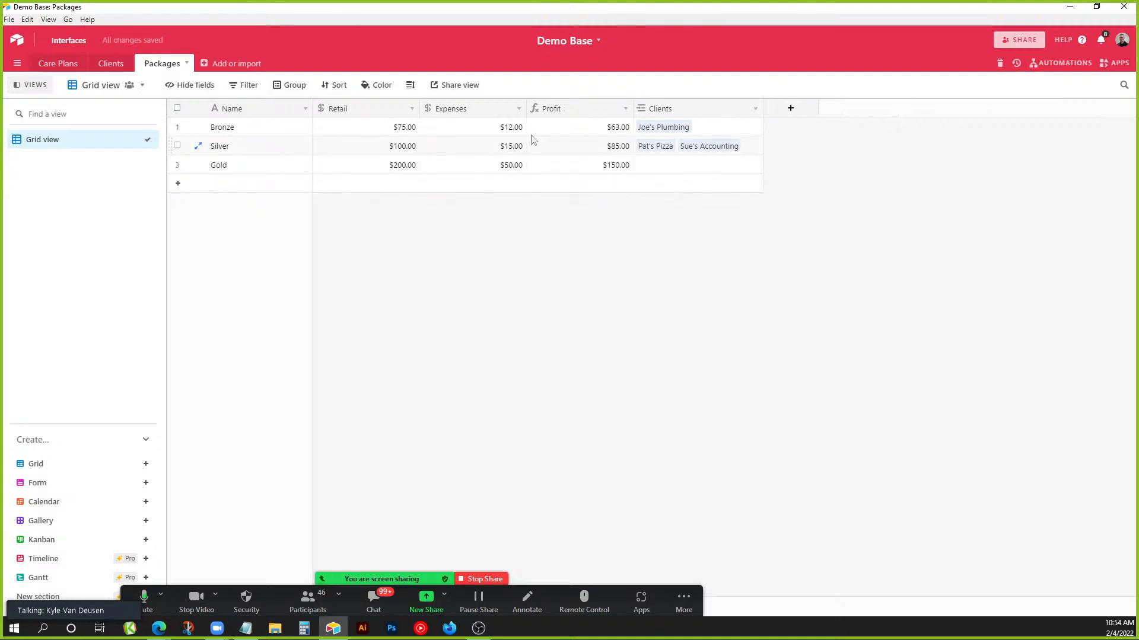
left_click(790, 108)
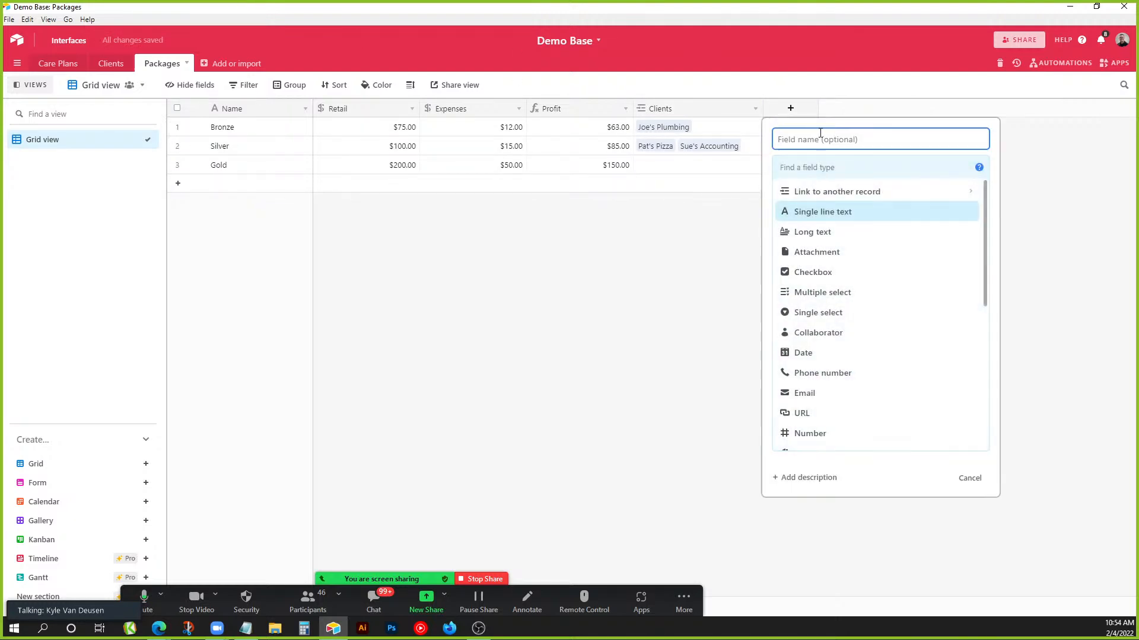
type("Count")
key("Tab")
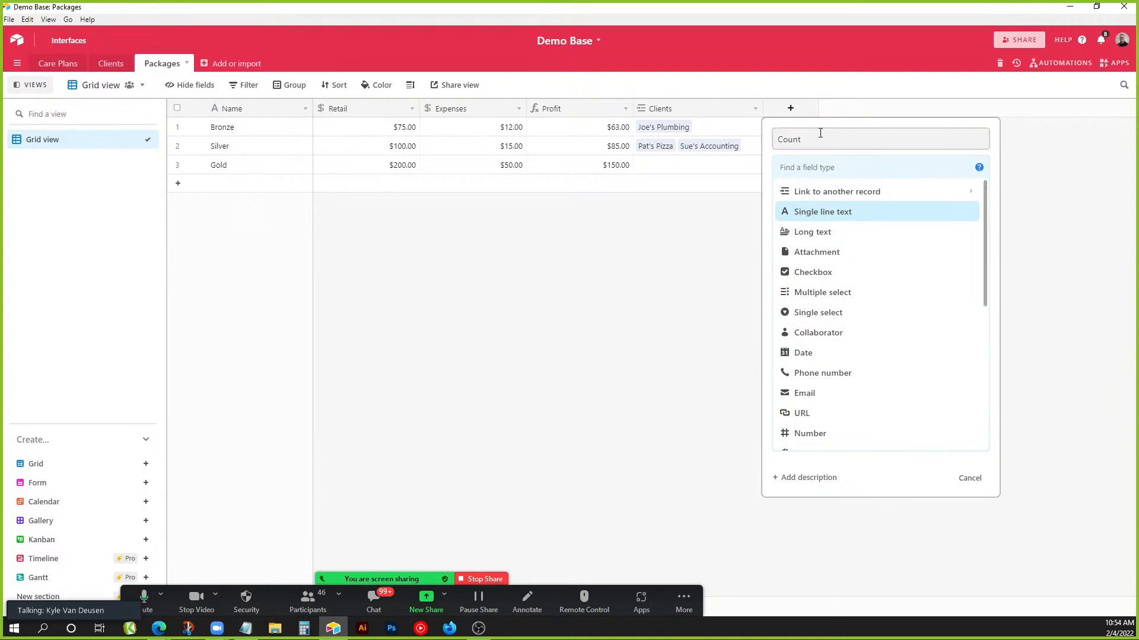
type("coun")
left_click(804, 191)
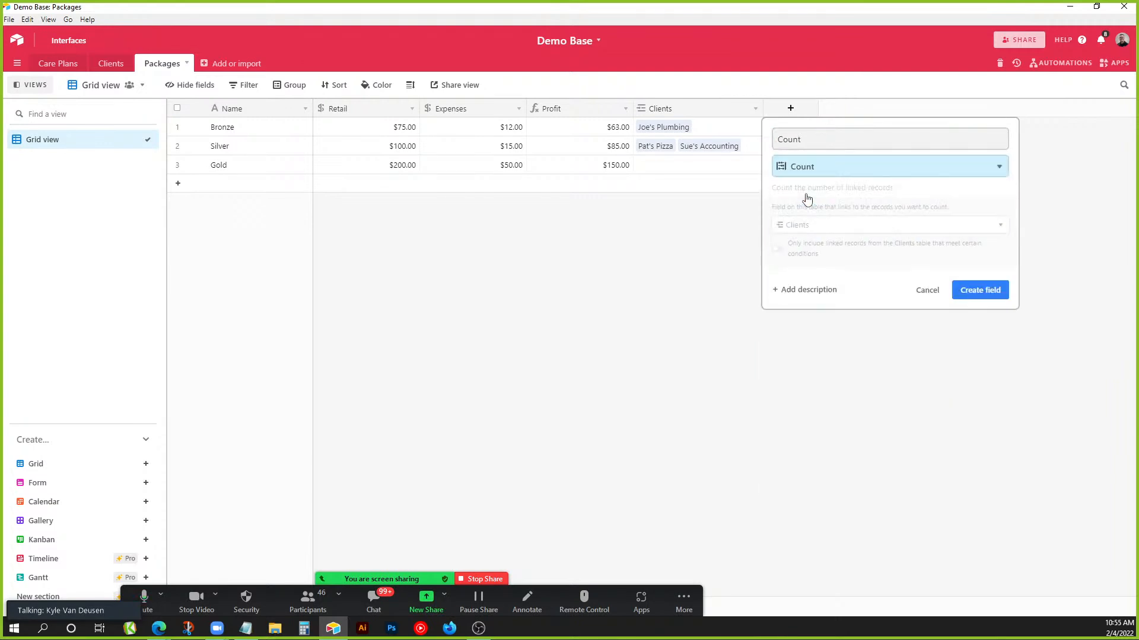
left_click(809, 228)
left_click(801, 264)
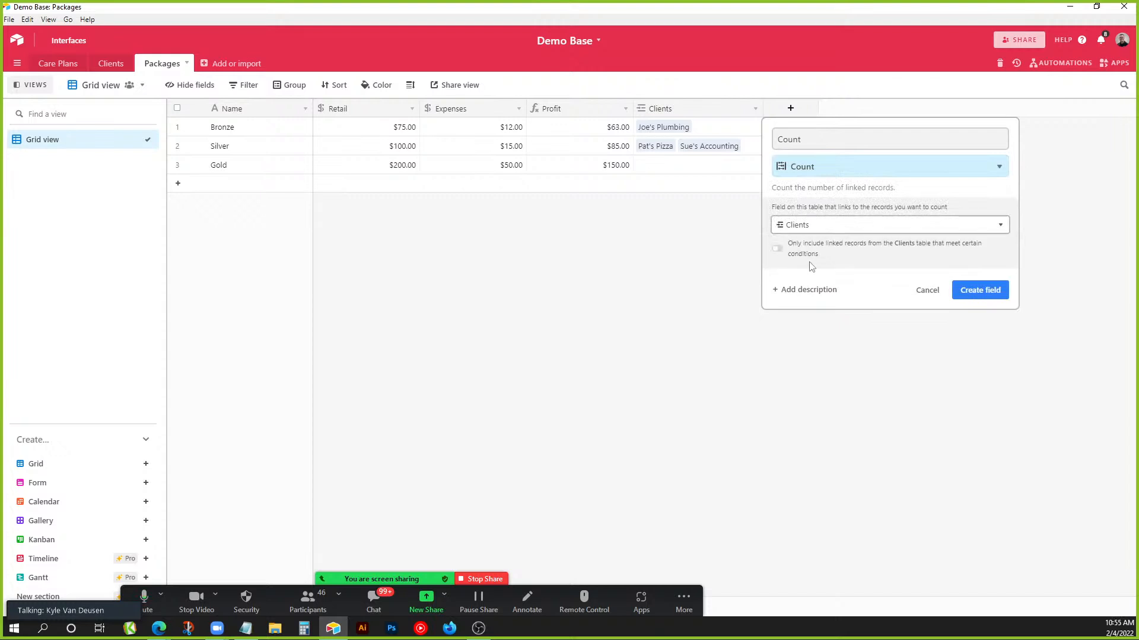
left_click(793, 254)
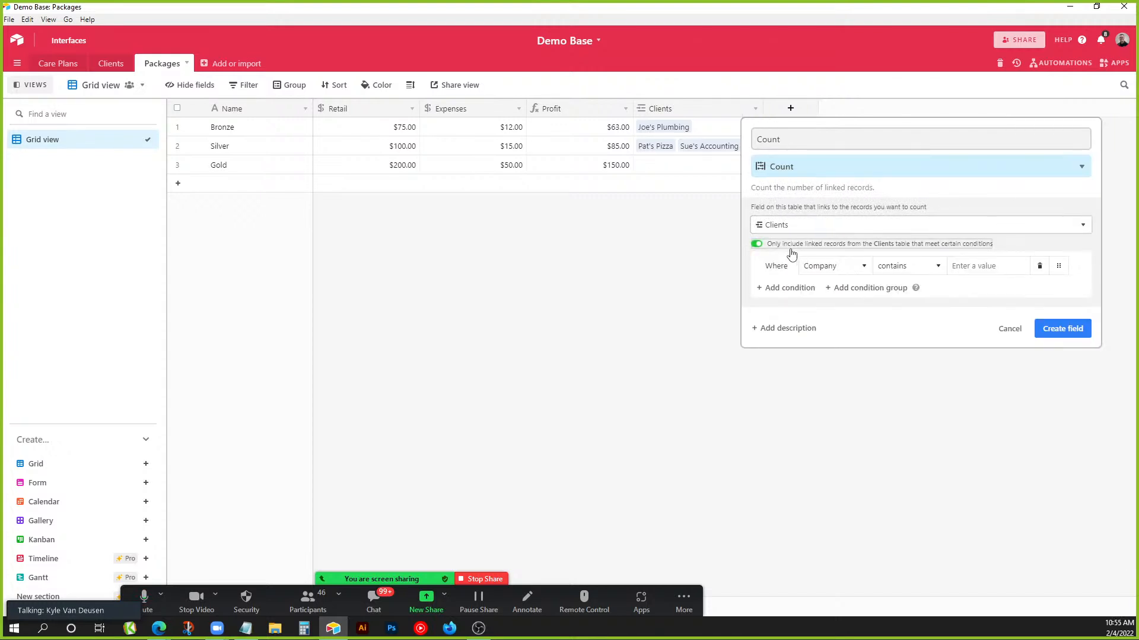
left_click(1019, 329)
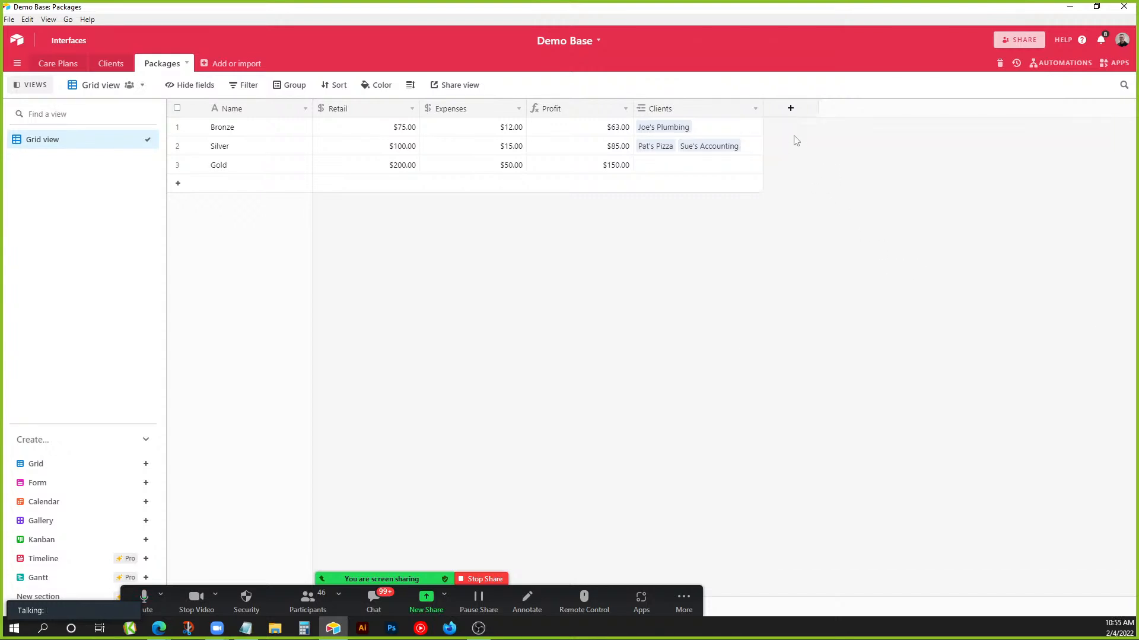
Create a Count field named Count that tallies the linked Clients.
left_click(794, 114)
type("Count")
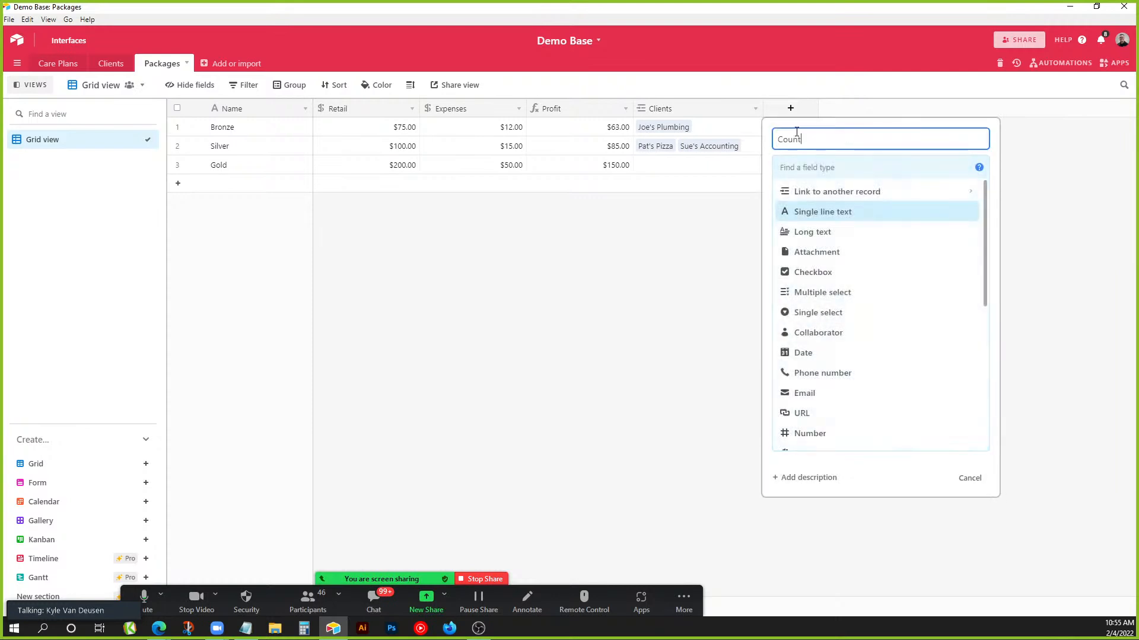
left_click(813, 167)
type("co")
key("BackSpace")
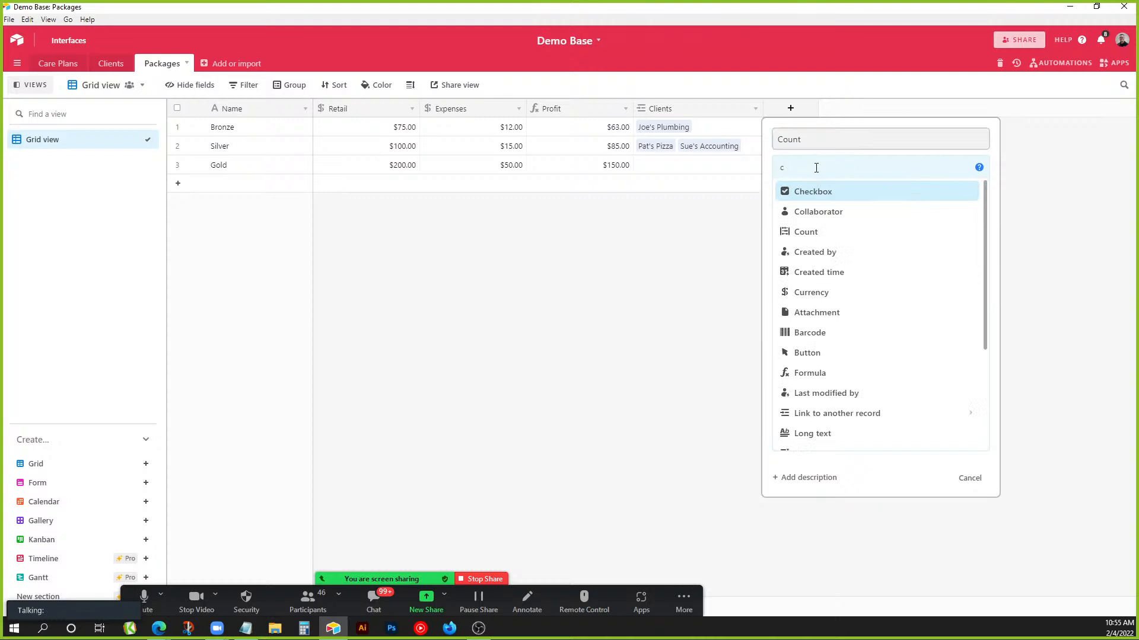
key("BackSpace")
type("Count")
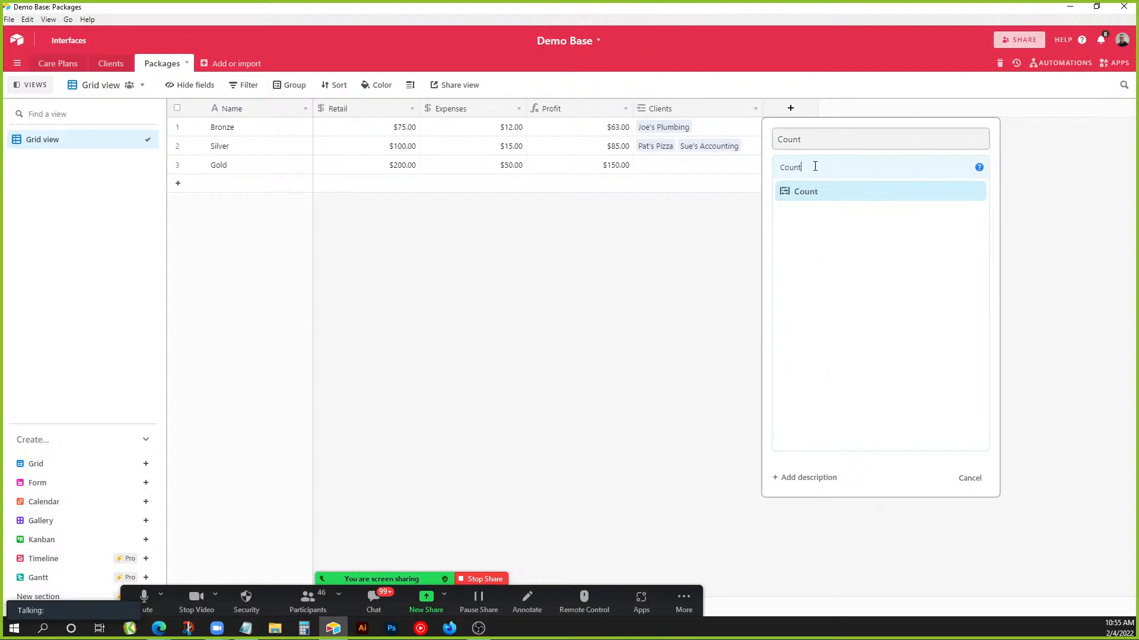
left_click(812, 192)
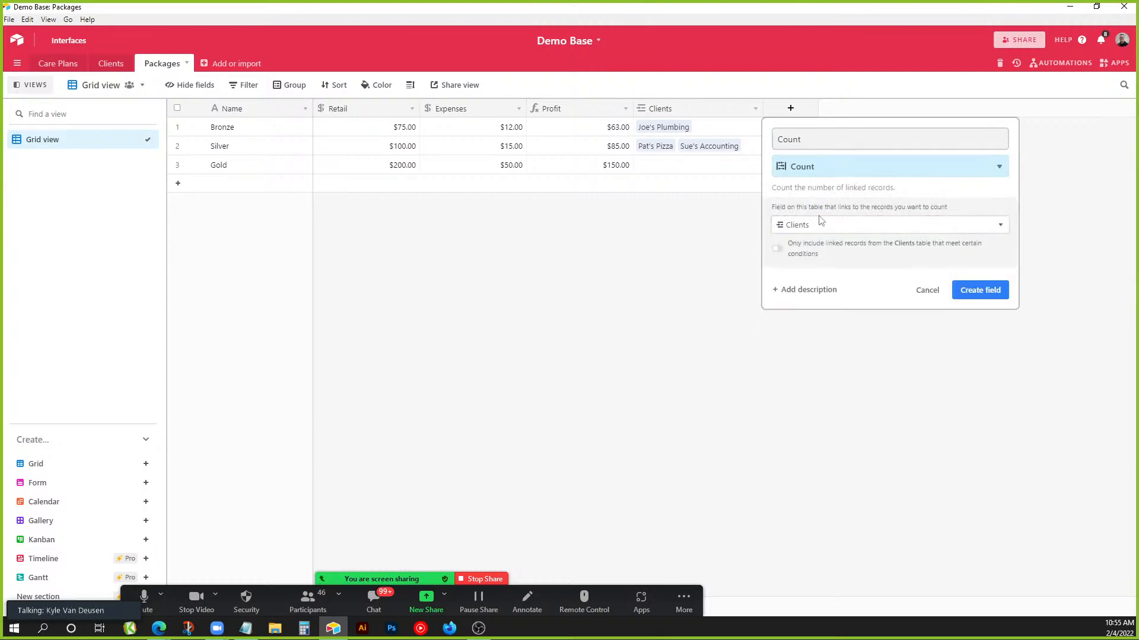
left_click(978, 290)
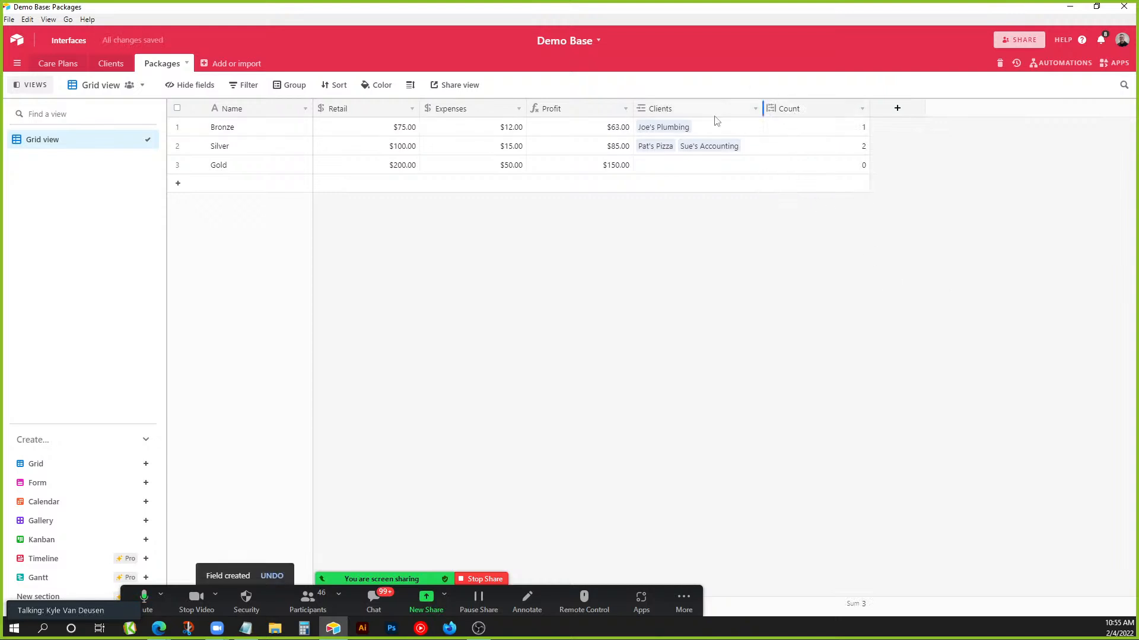
Check the counts (Bronze 1, Silver 2) and narrow the Count and Clients columns.
left_click(234, 131)
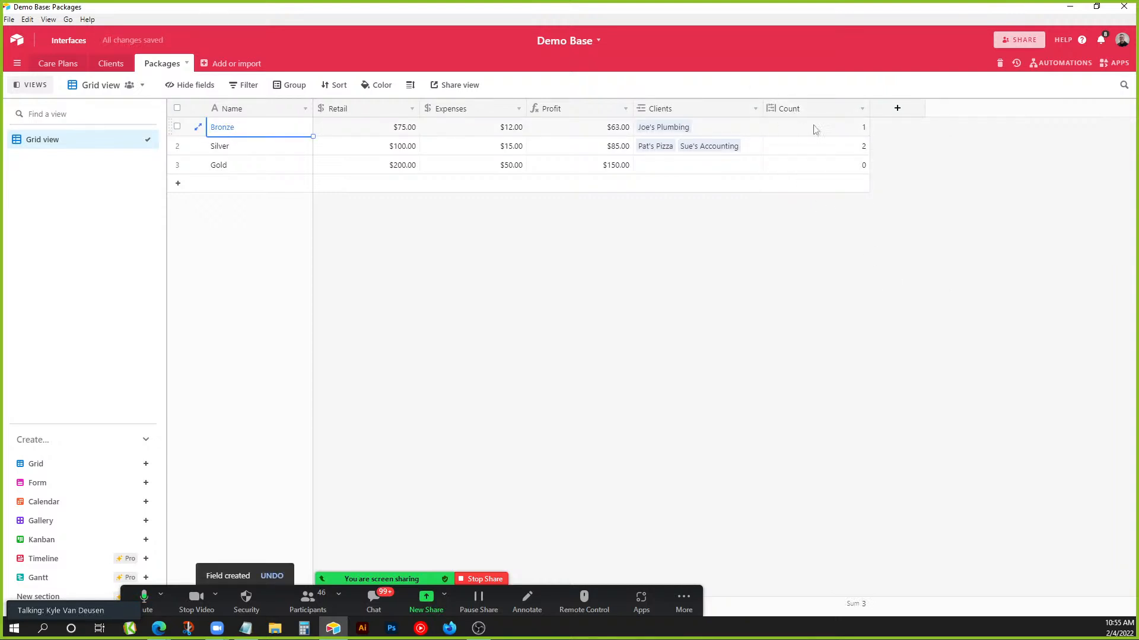
left_click(849, 129)
left_click(846, 152)
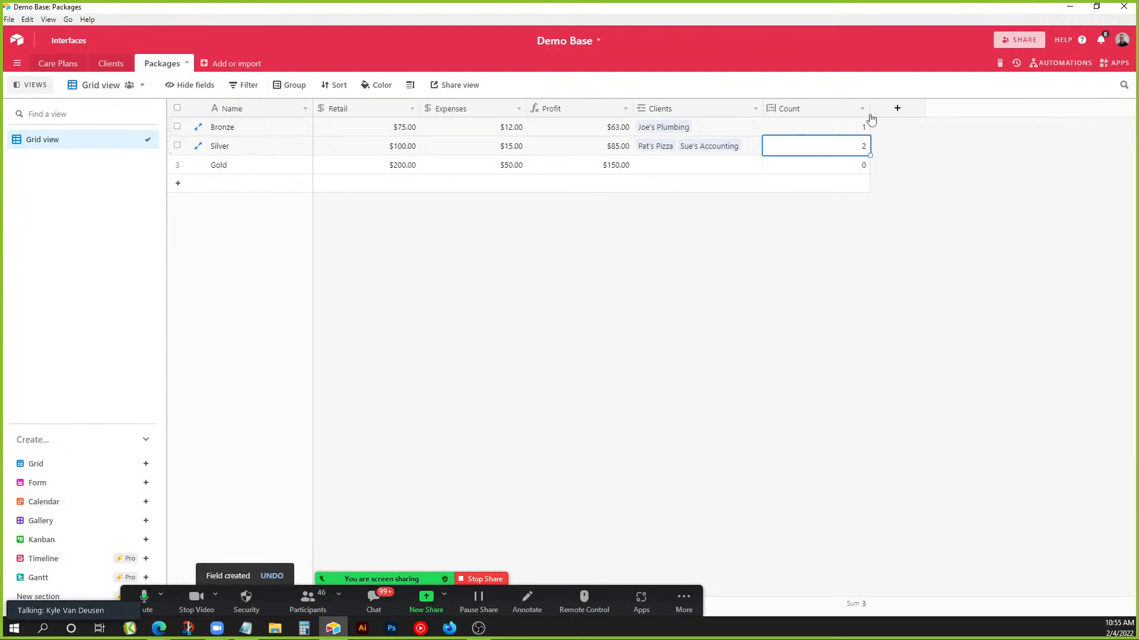
left_click_drag(870, 107, 857, 108)
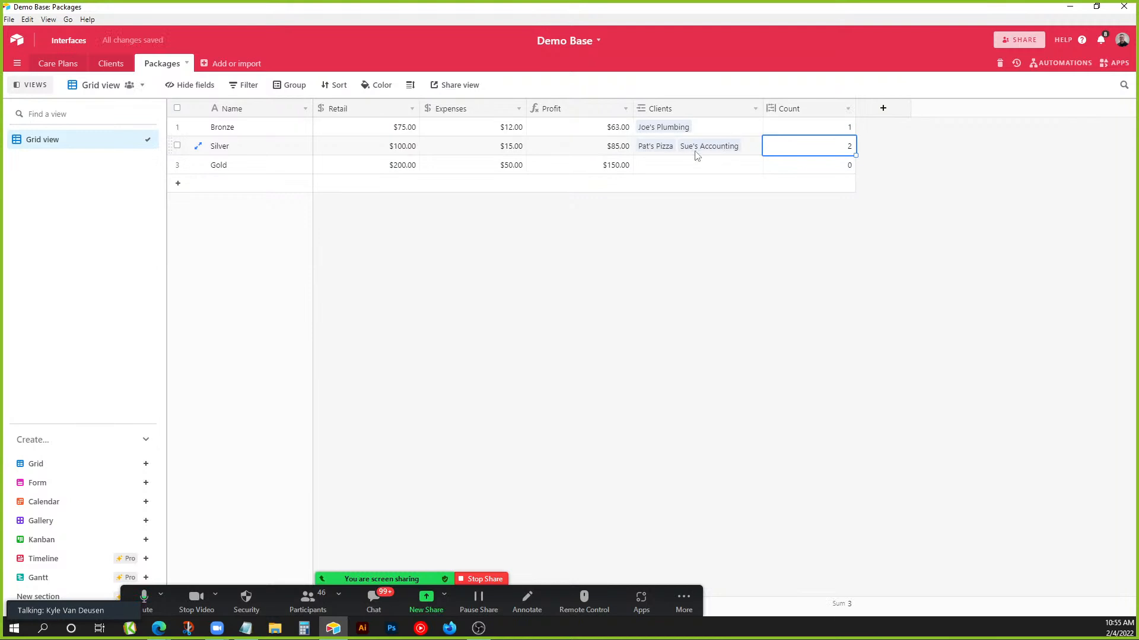
mouse_move(763, 108)
left_mouse_down()
mouse_move(1080, 108)
mouse_move(751, 109)
left_mouse_up()
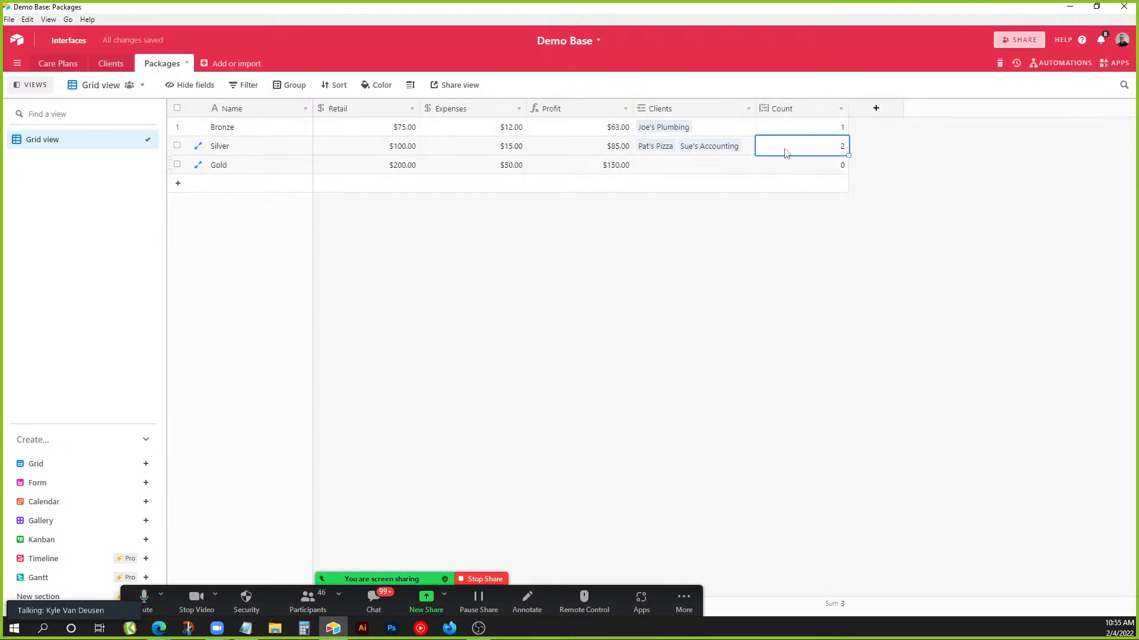
Create a Package Value formula field computing Profit*Count.
left_click(882, 111)
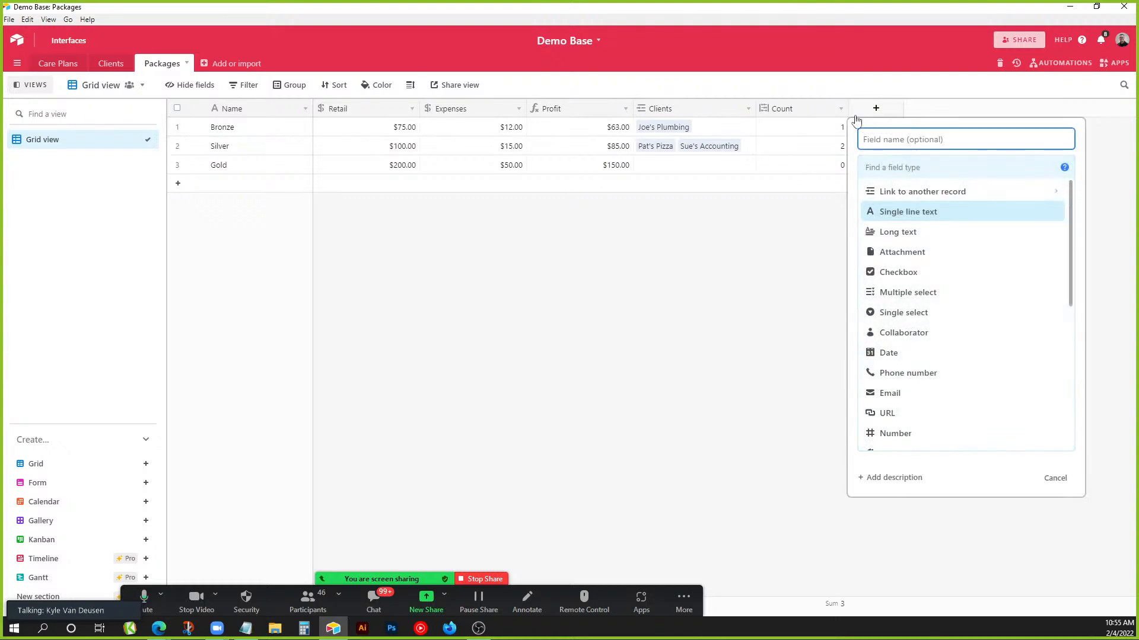
type("Package Vlue")
key("BackSpace")
key("BackSpace")
key("BackSpace")
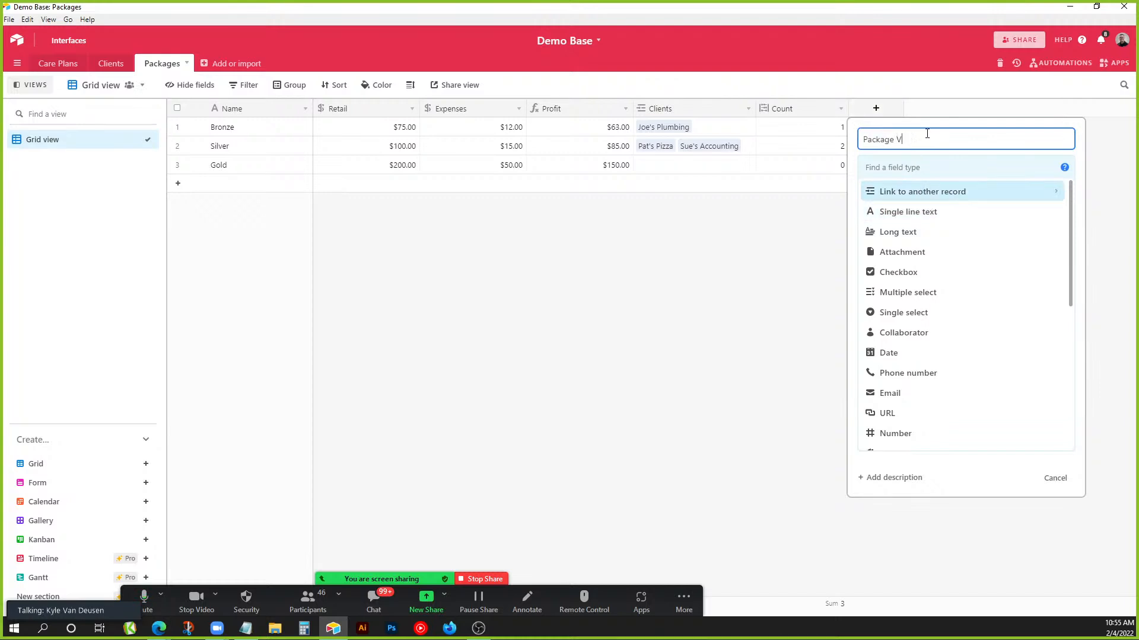
type("alue")
left_click(871, 162)
type("form")
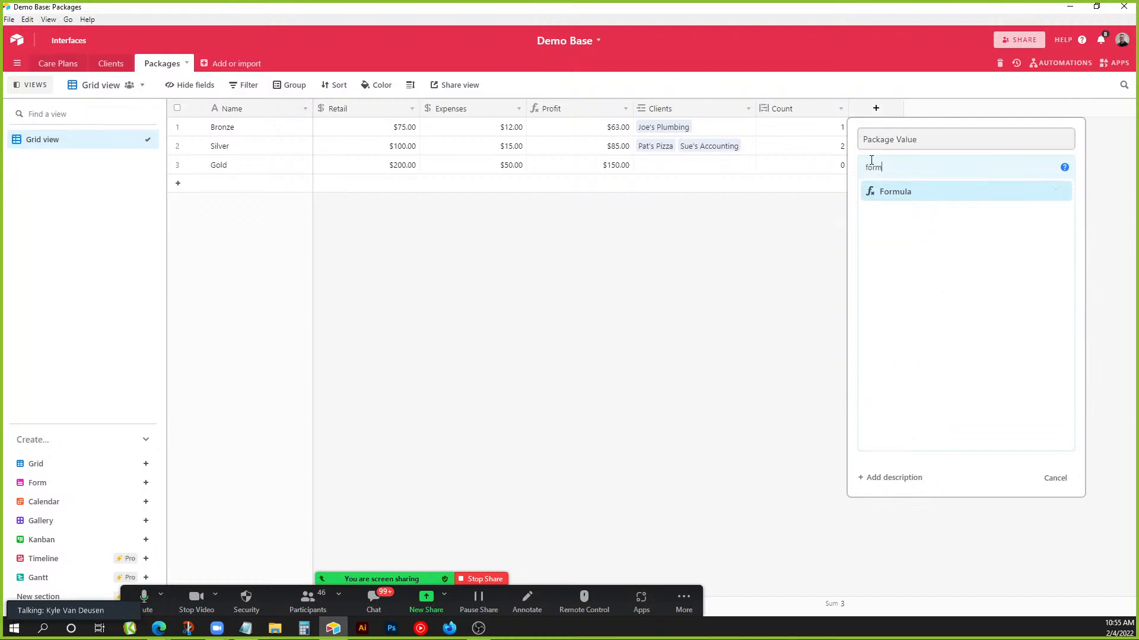
left_click(907, 197)
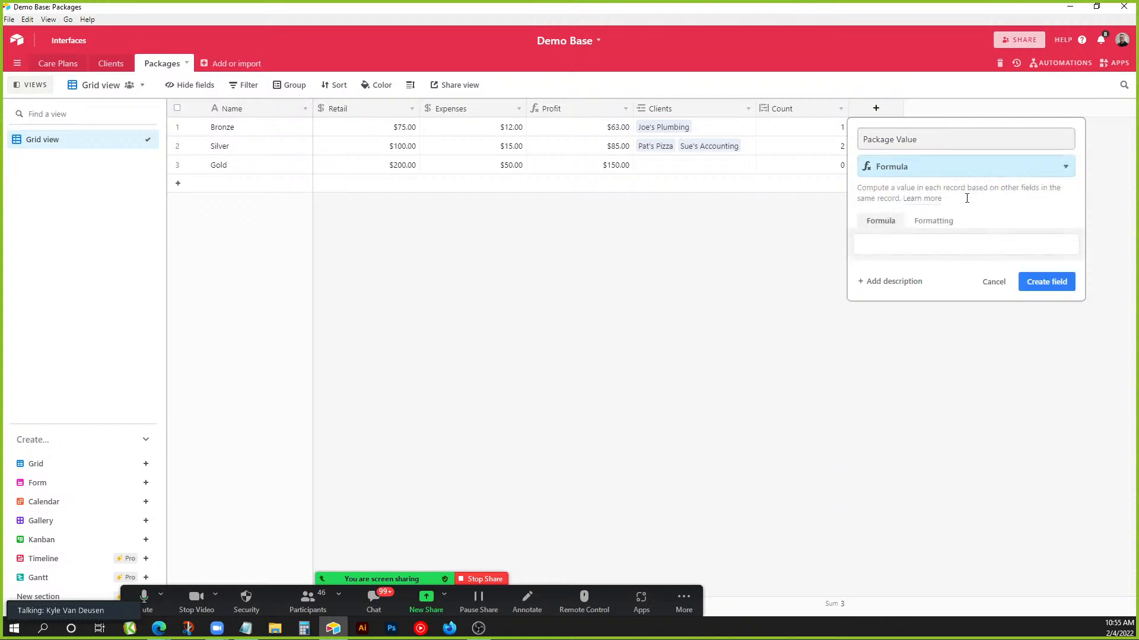
left_click(940, 243)
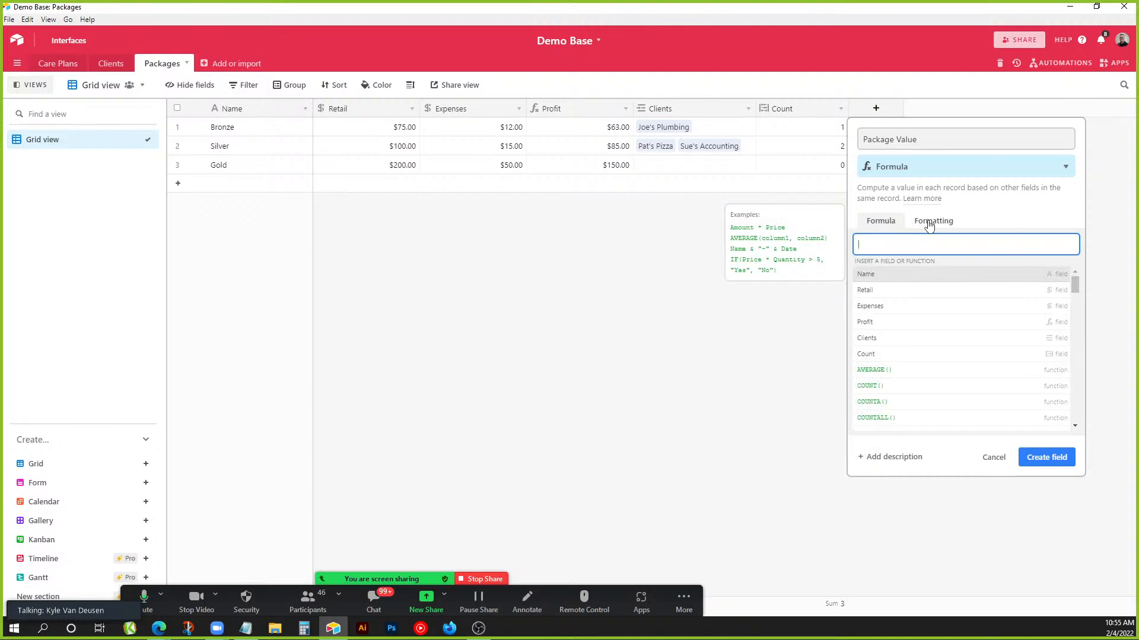
type("prof")
left_click(915, 273)
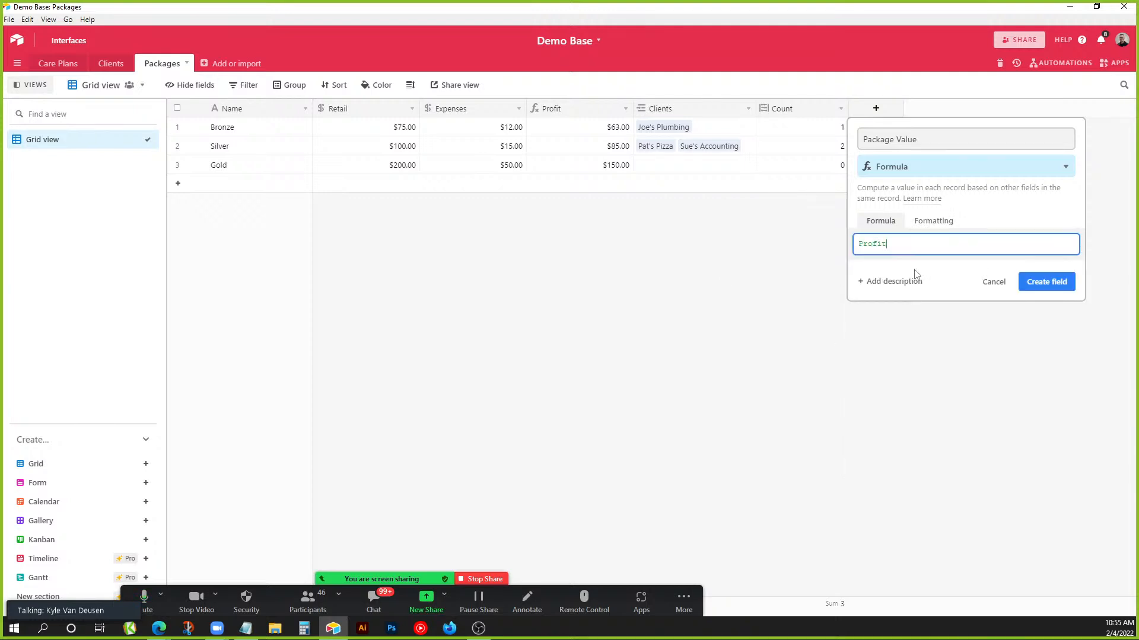
type("*")
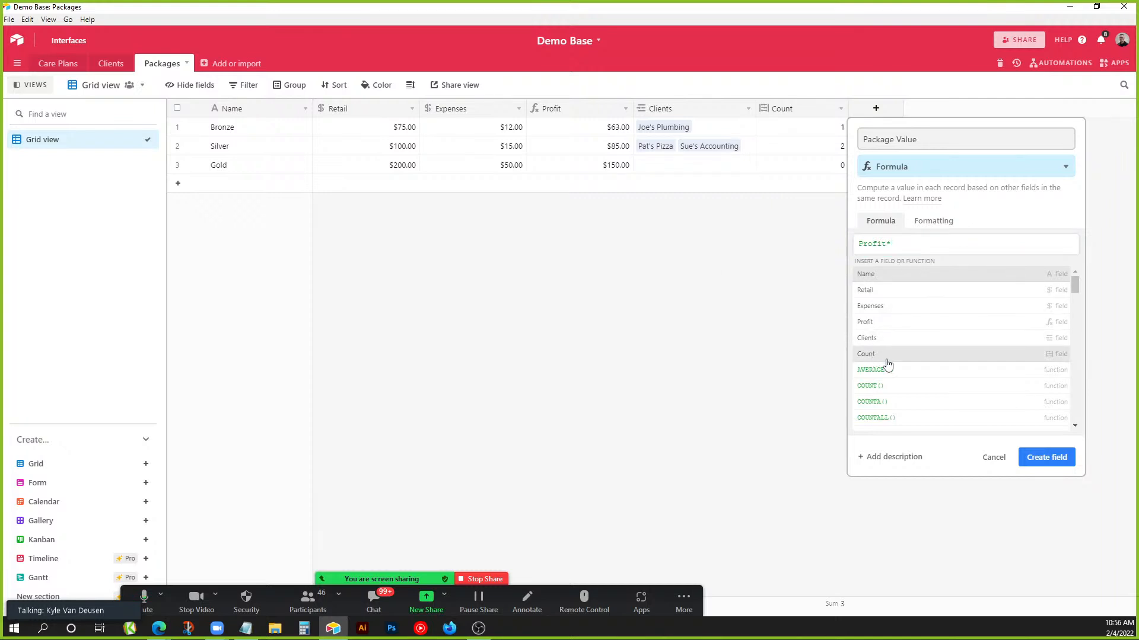
left_click(886, 357)
left_click(1037, 286)
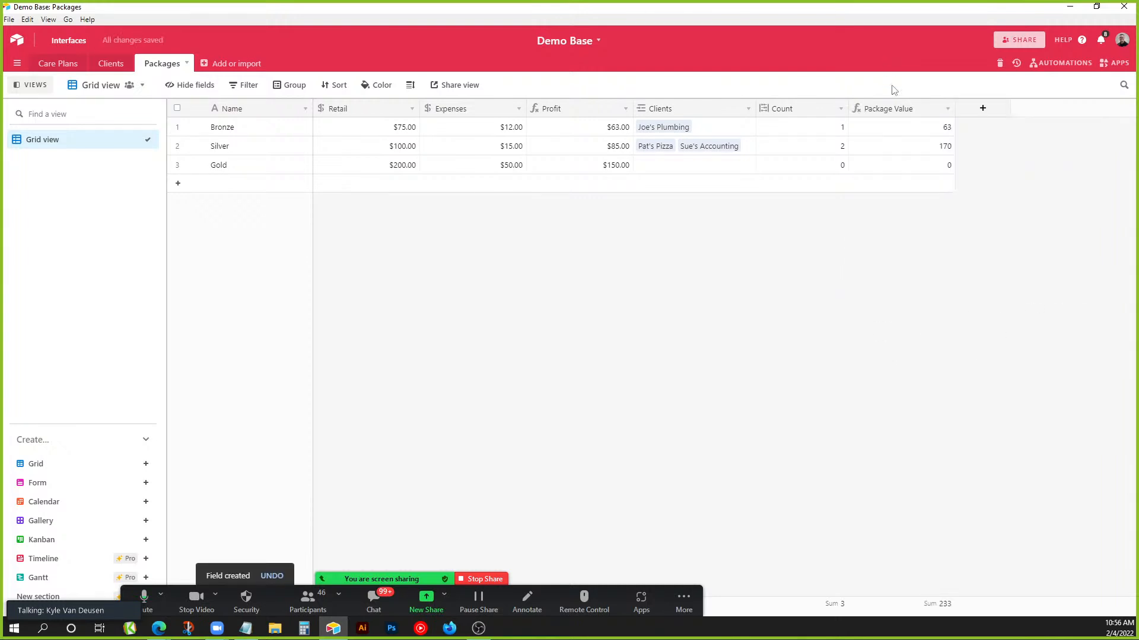
Format the Package Value field as currency.
double_click(898, 108)
left_click(689, 222)
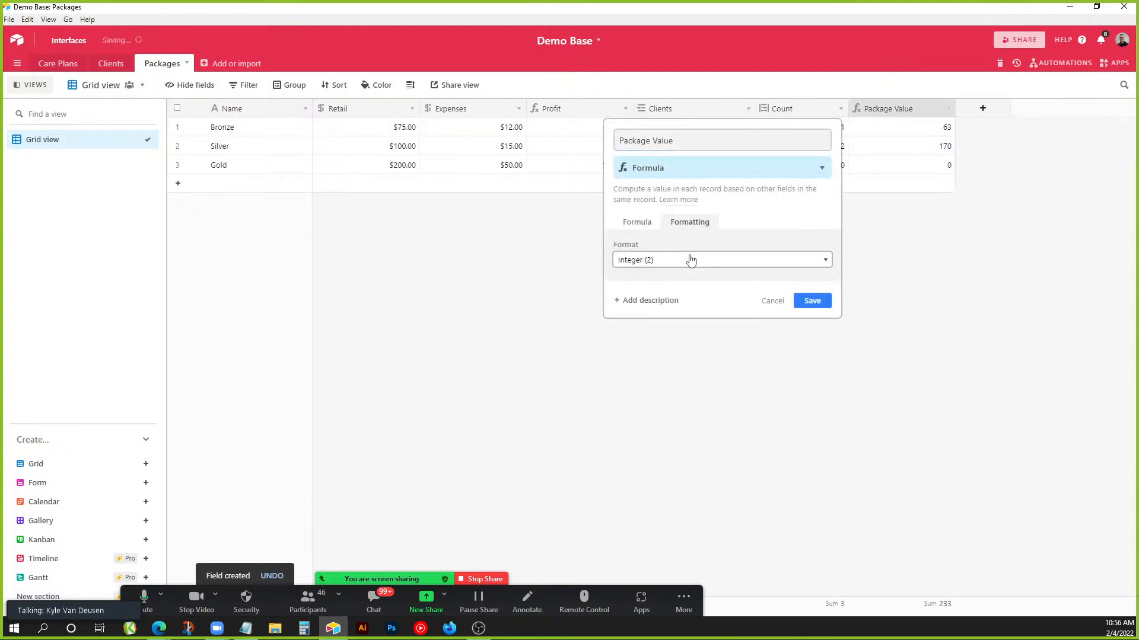
left_click(688, 259)
left_click(770, 290)
left_click(809, 368)
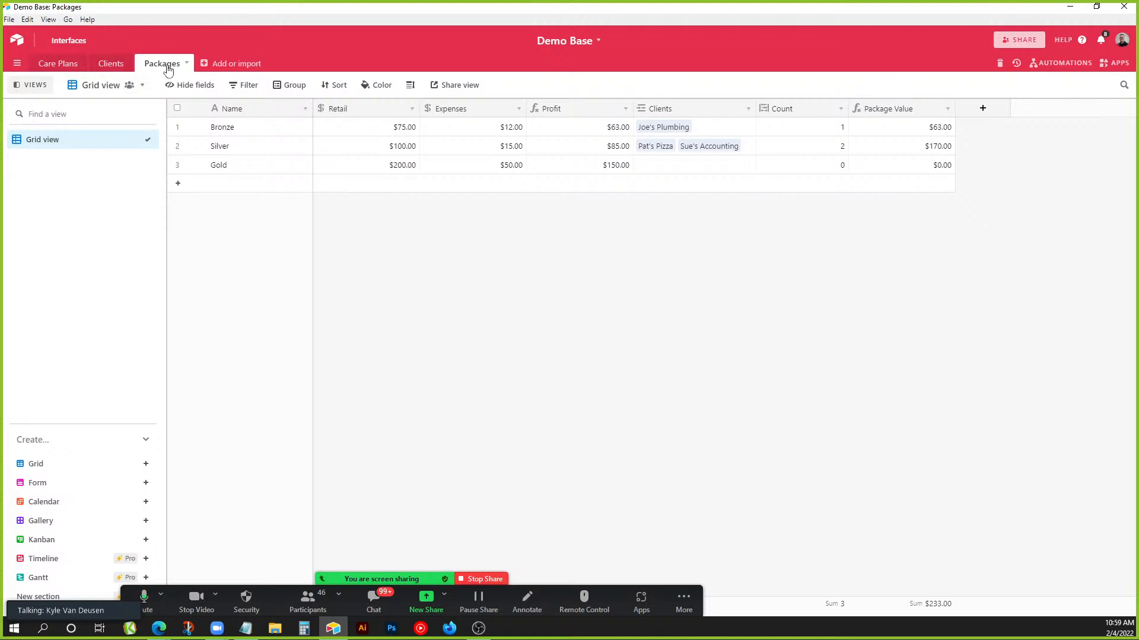
Add a Client field to Care Plans linked to the Clients table, skipping lookups.
left_click(65, 64)
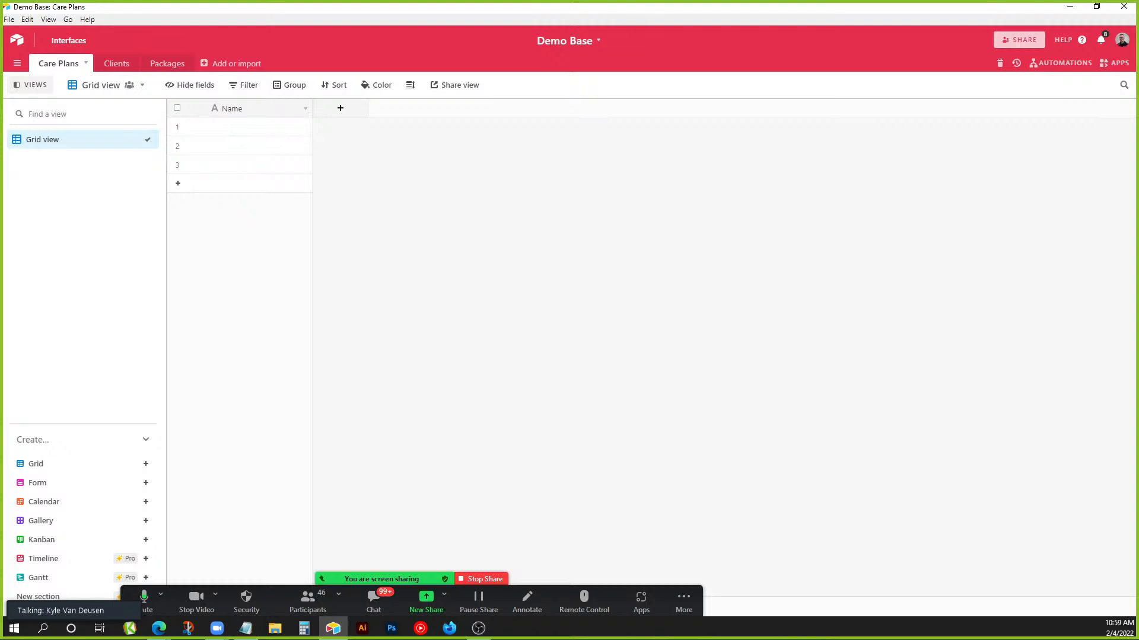
key("alt+Tab")
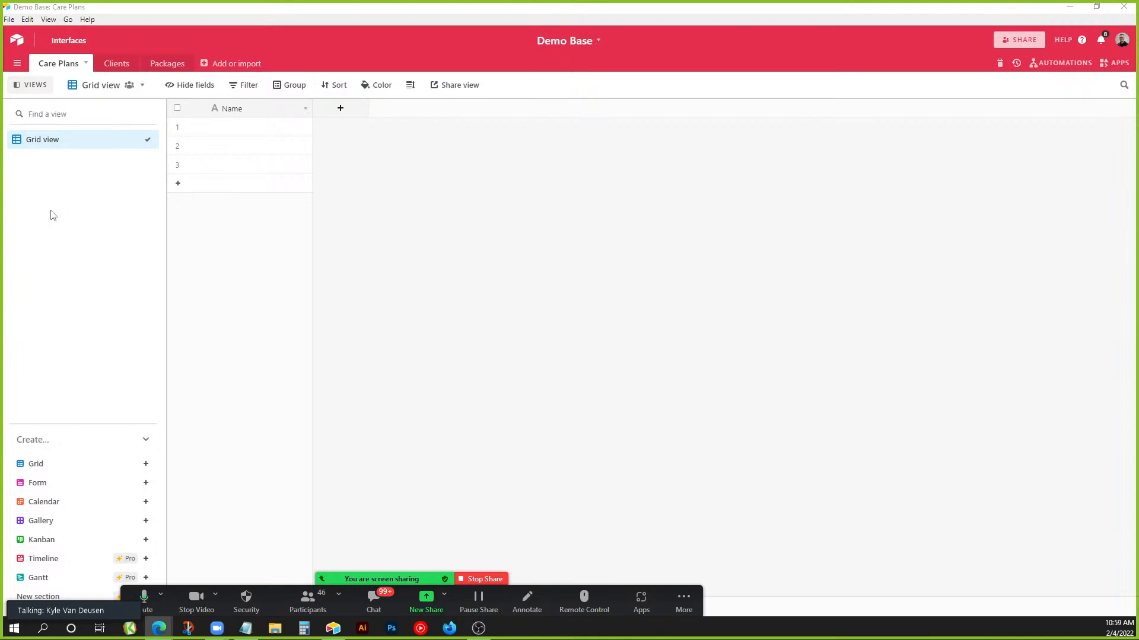
left_click(342, 109)
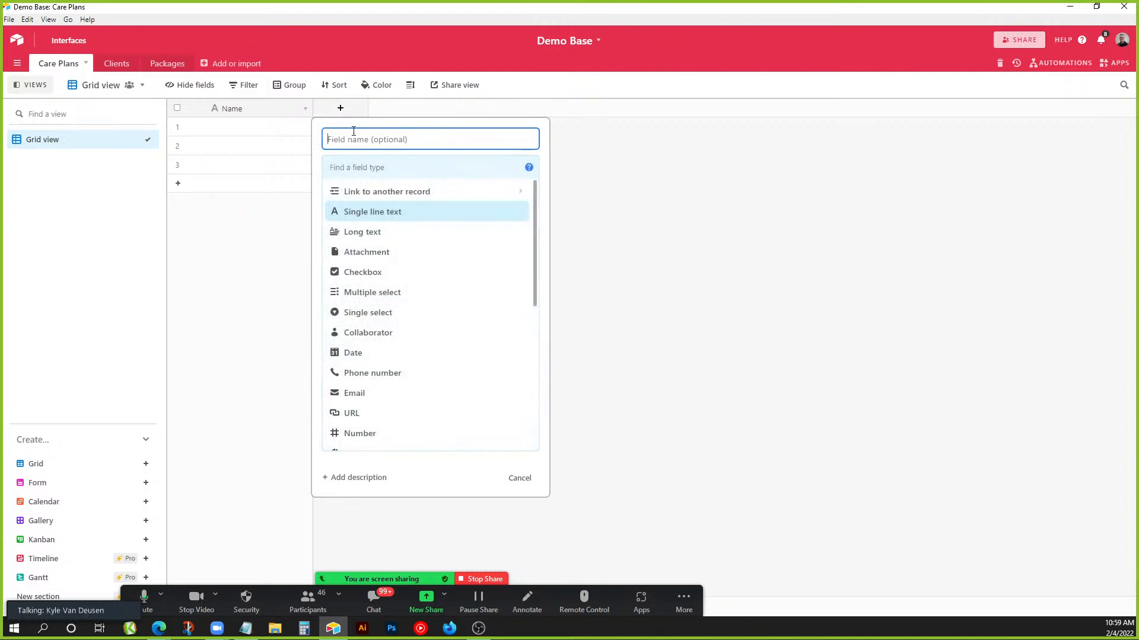
type("Client")
left_click(368, 191)
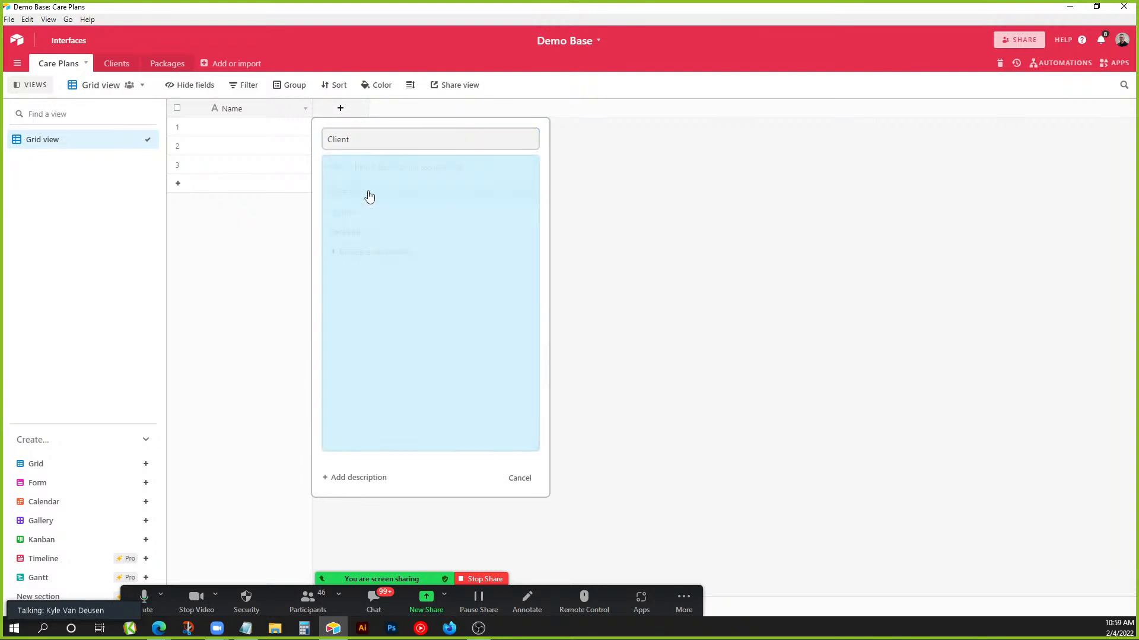
left_click(351, 215)
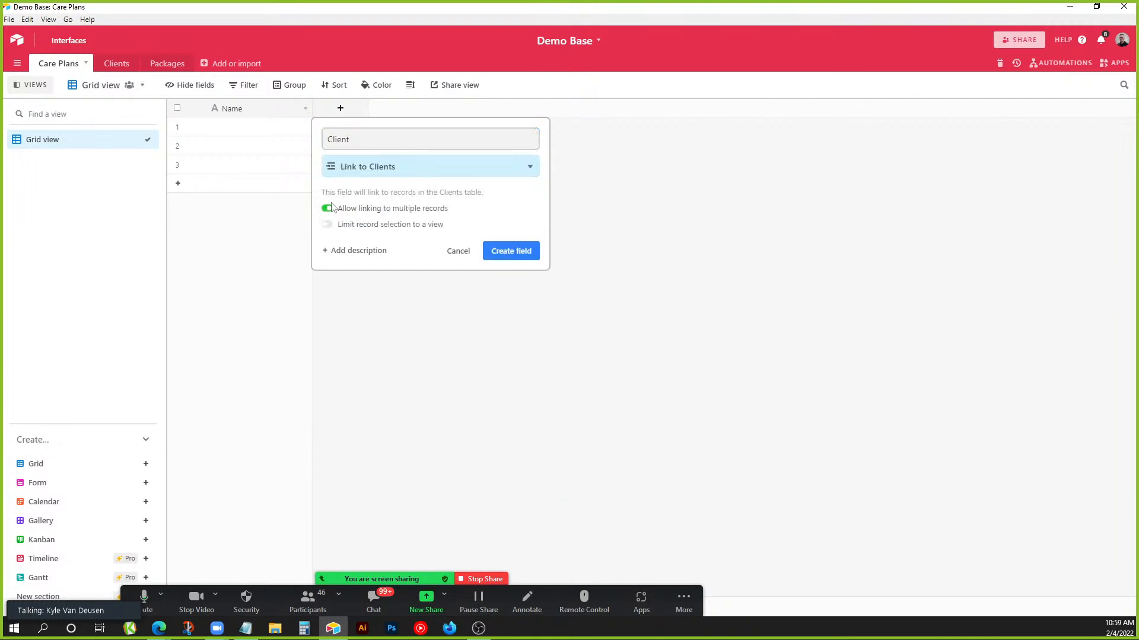
left_click(512, 251)
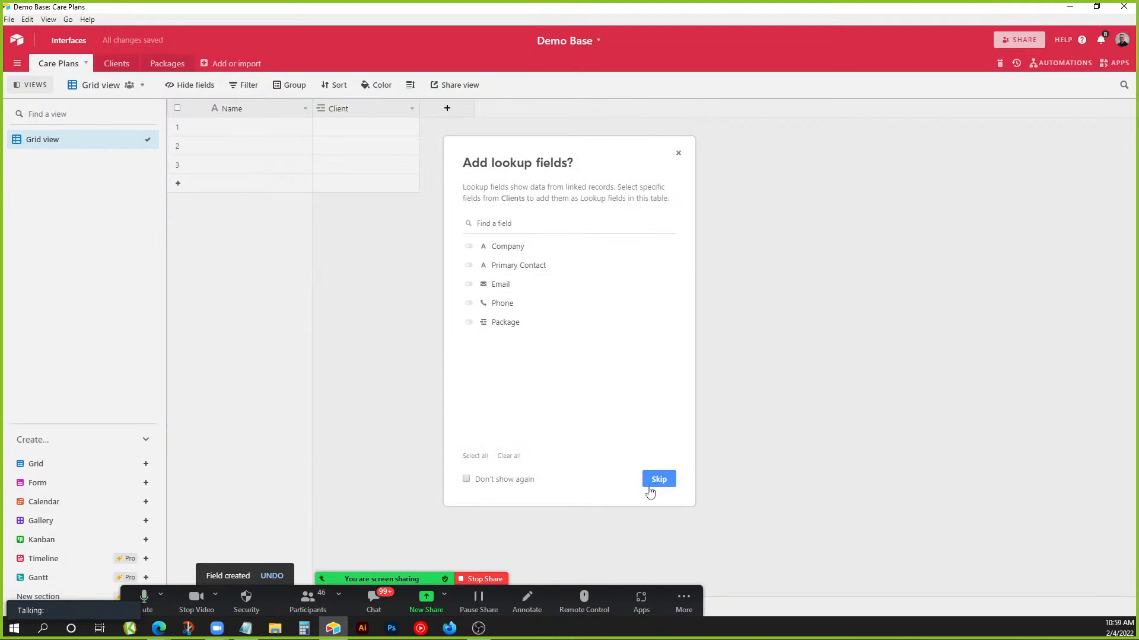
left_click(657, 481)
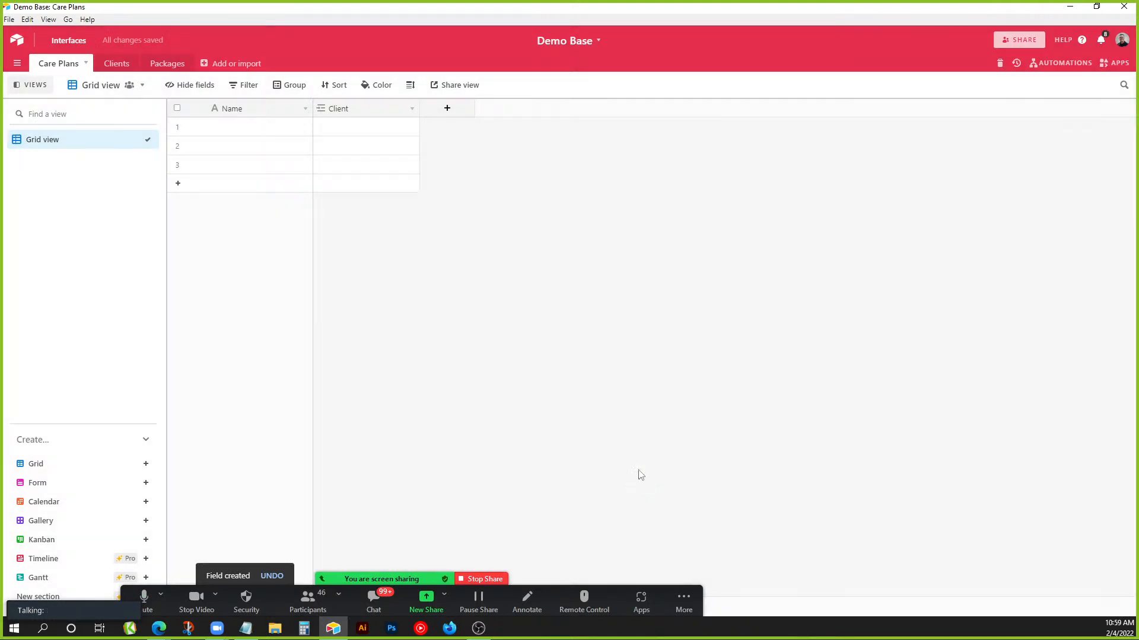
Add a Package field linked to Packages, allowing only one record per care plan.
left_click(457, 114)
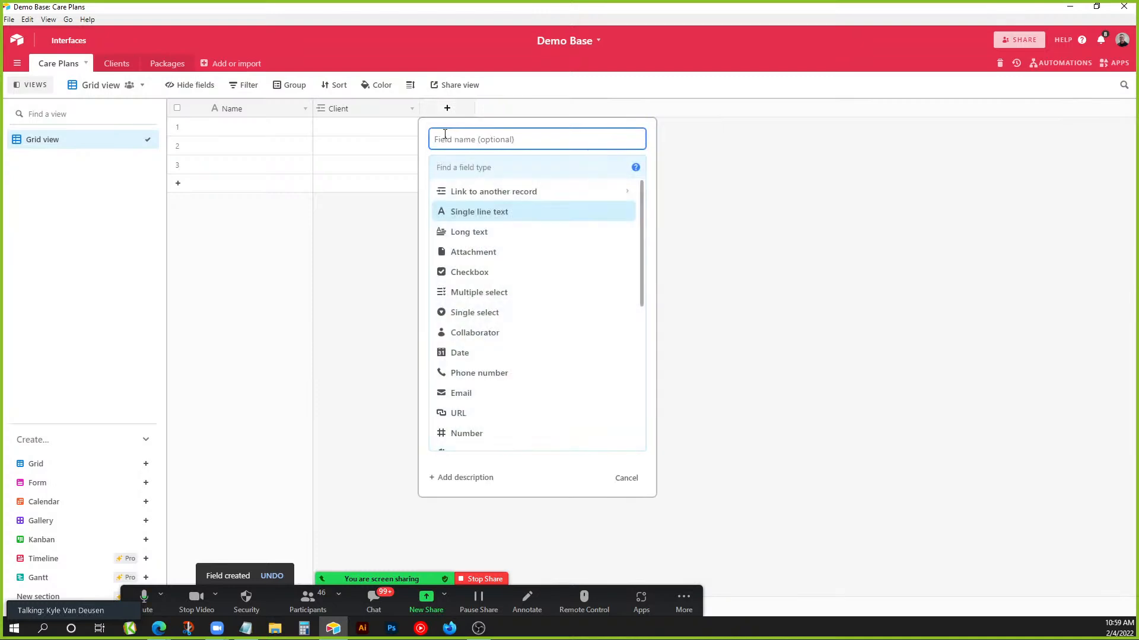
type("Pack")
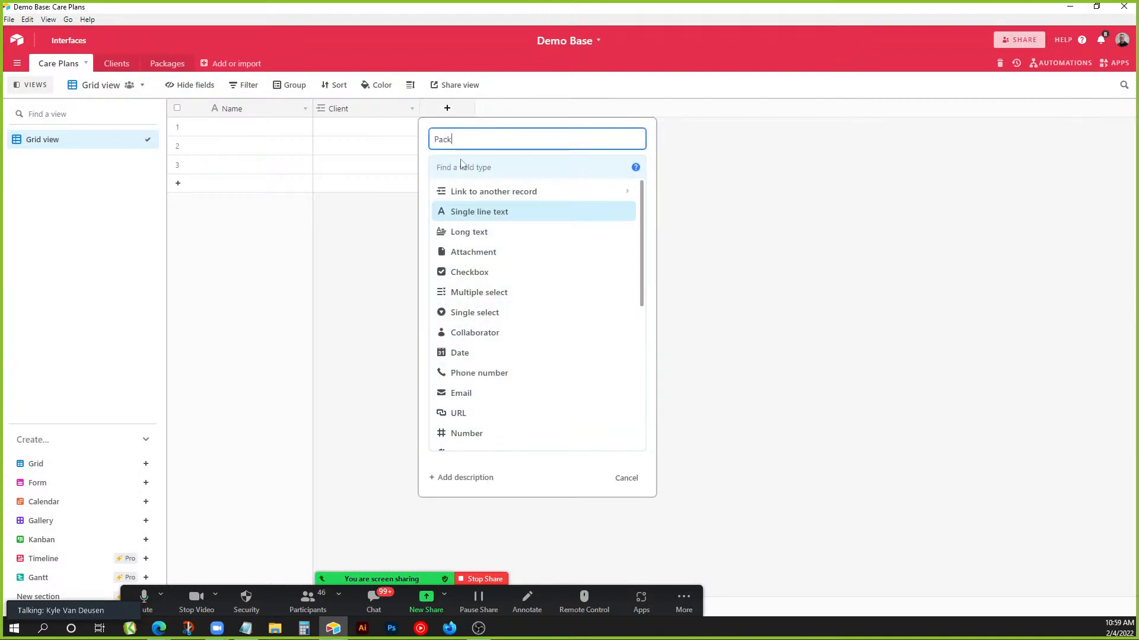
type("age")
left_click(456, 191)
left_click(465, 232)
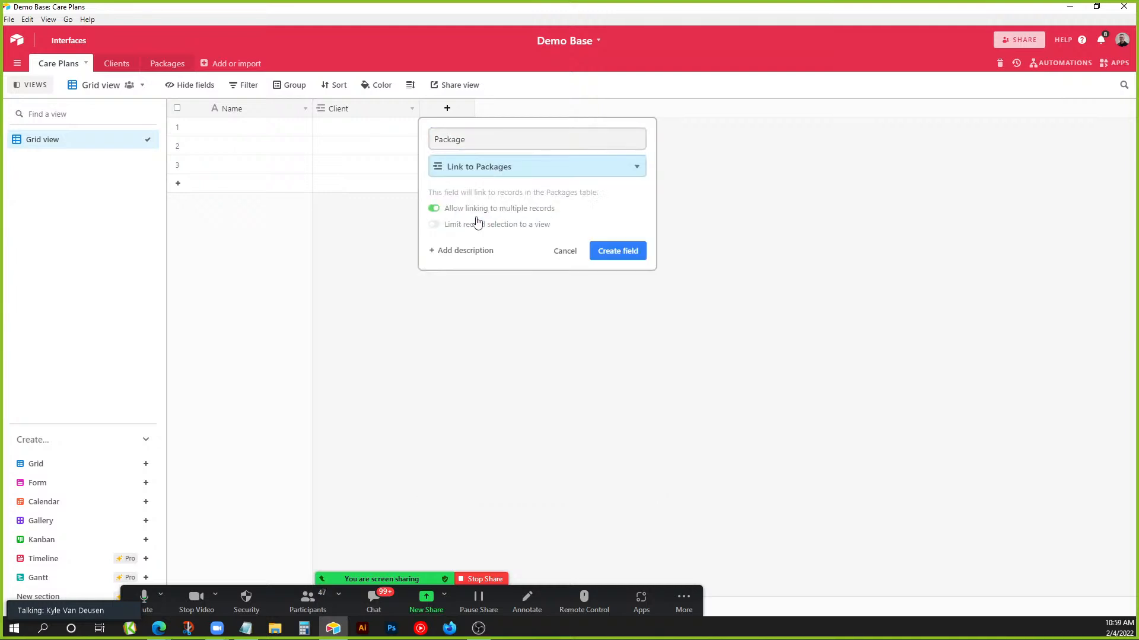
left_click(460, 209)
left_click(595, 254)
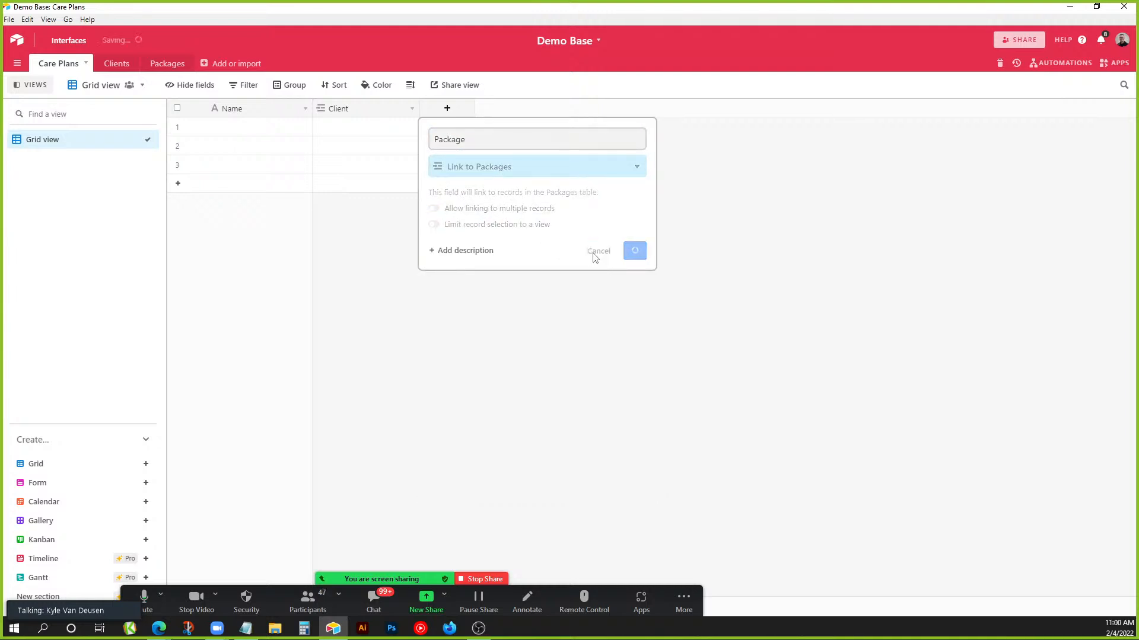
left_click(654, 478)
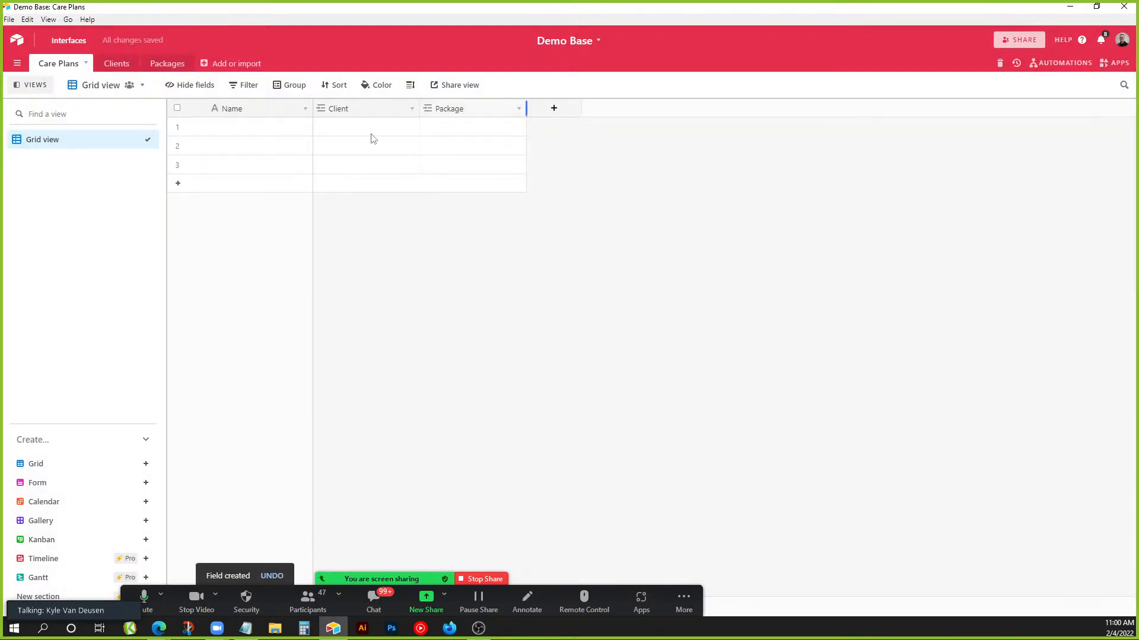
left_click(297, 132)
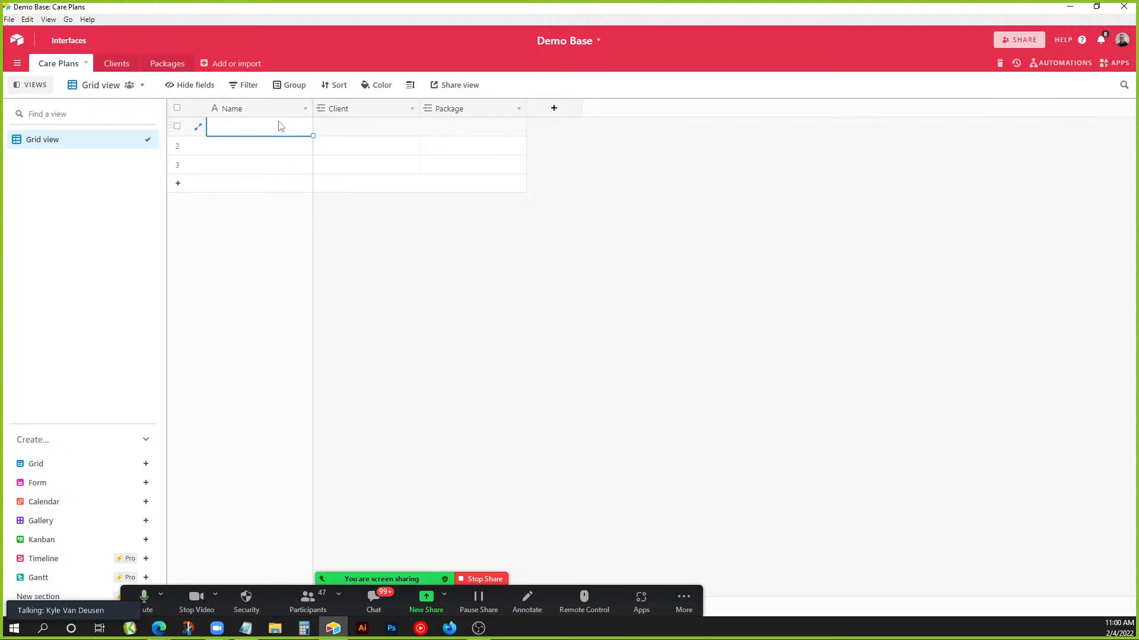
Rename the primary field Project ID as formula CONCATENATE(Client, " - ", Package).
double_click(264, 113)
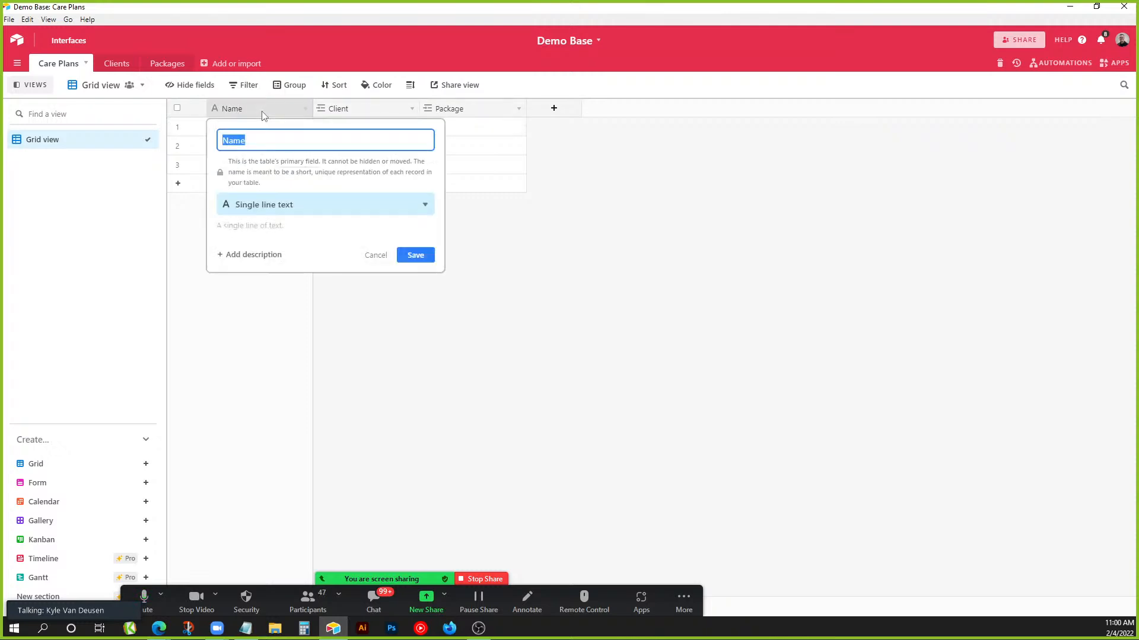
type("Project ID")
left_click(335, 204)
type("form")
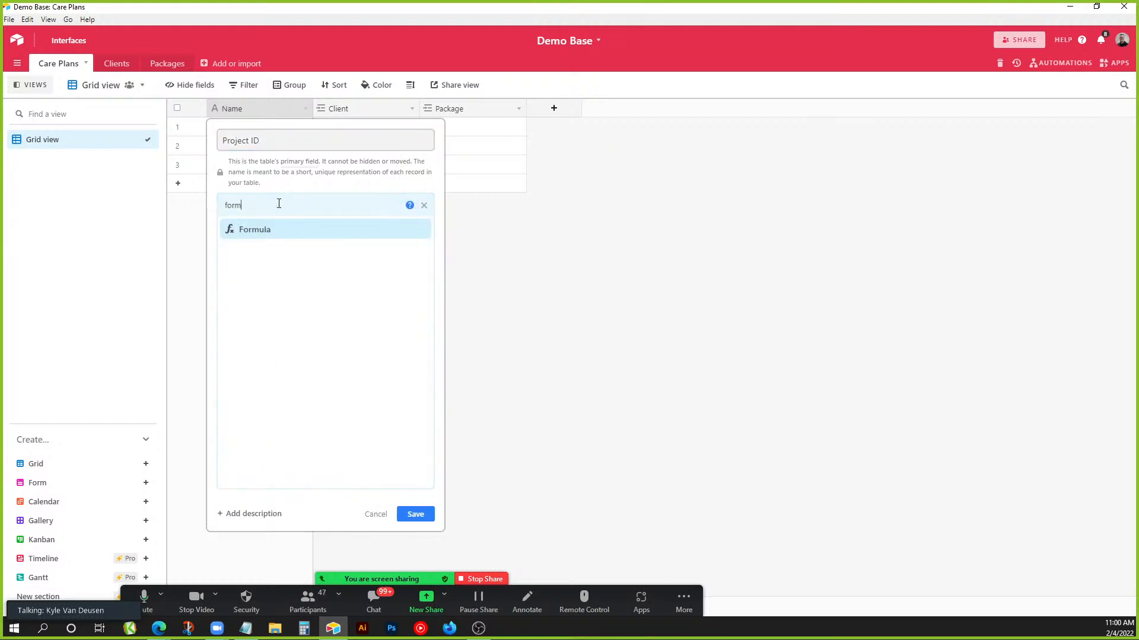
left_click(274, 232)
left_click(268, 283)
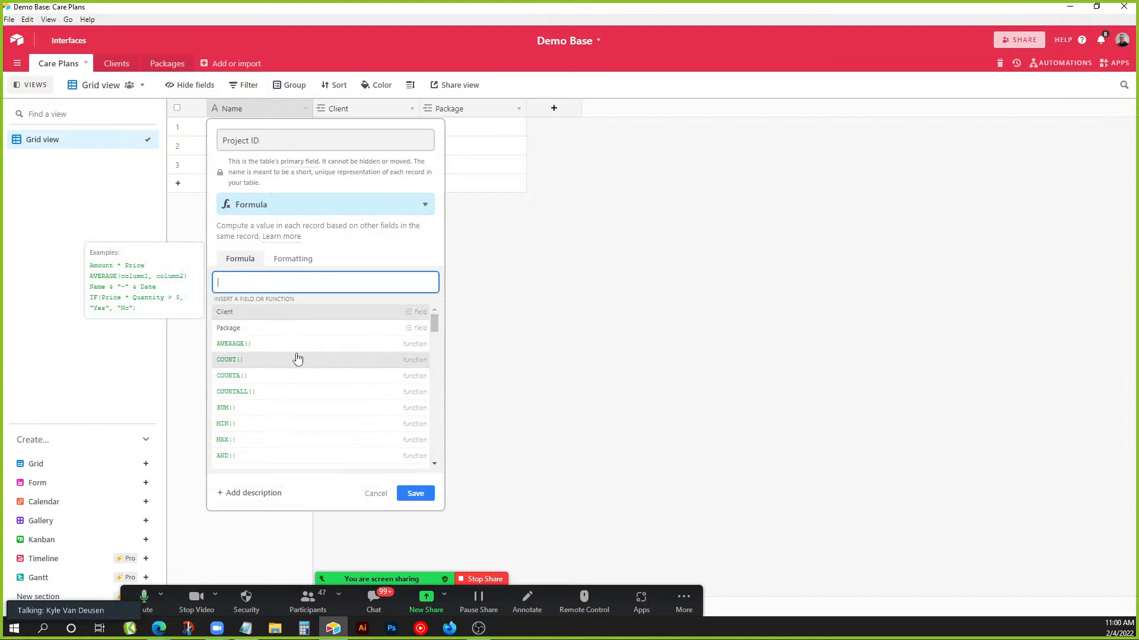
scroll(320, 350, "down", 4)
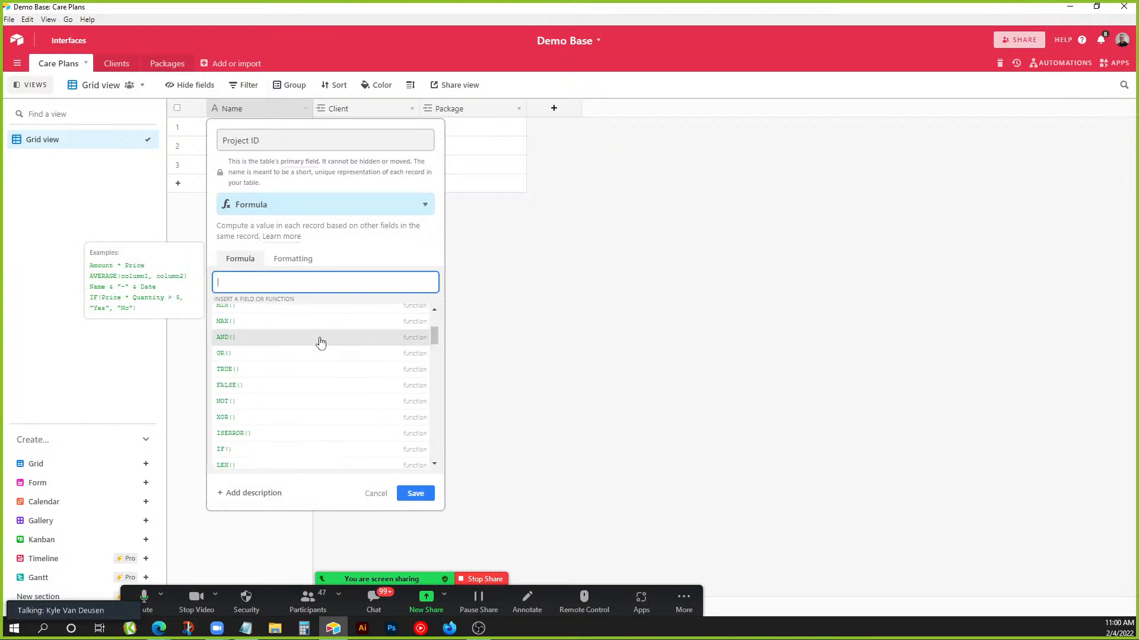
scroll(324, 332, "up", 4)
type("conc")
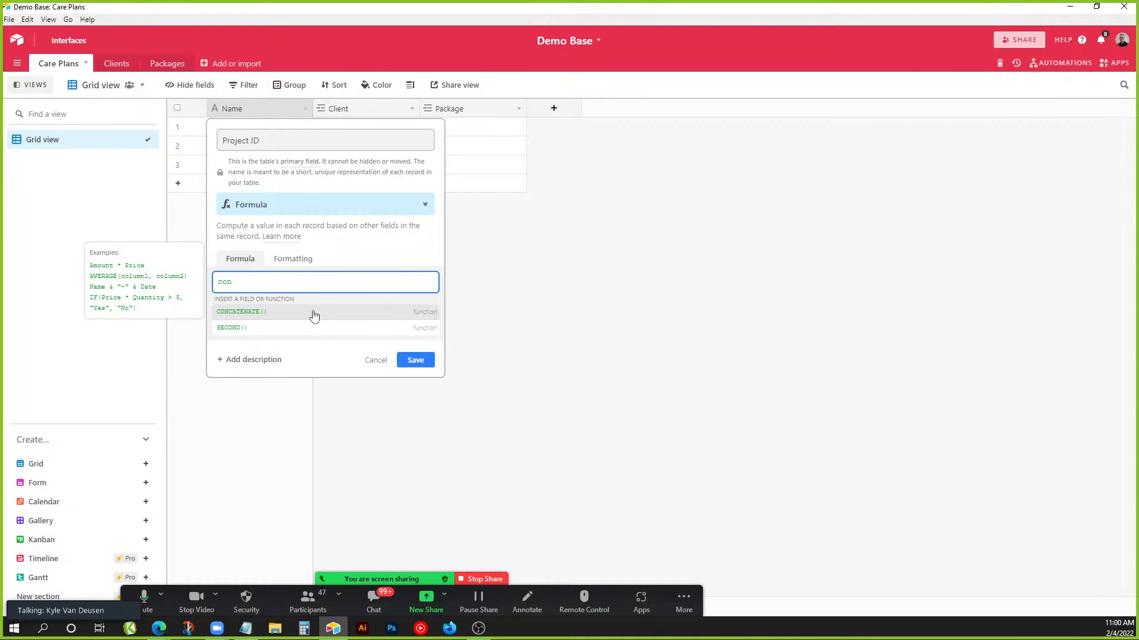
left_click(313, 313)
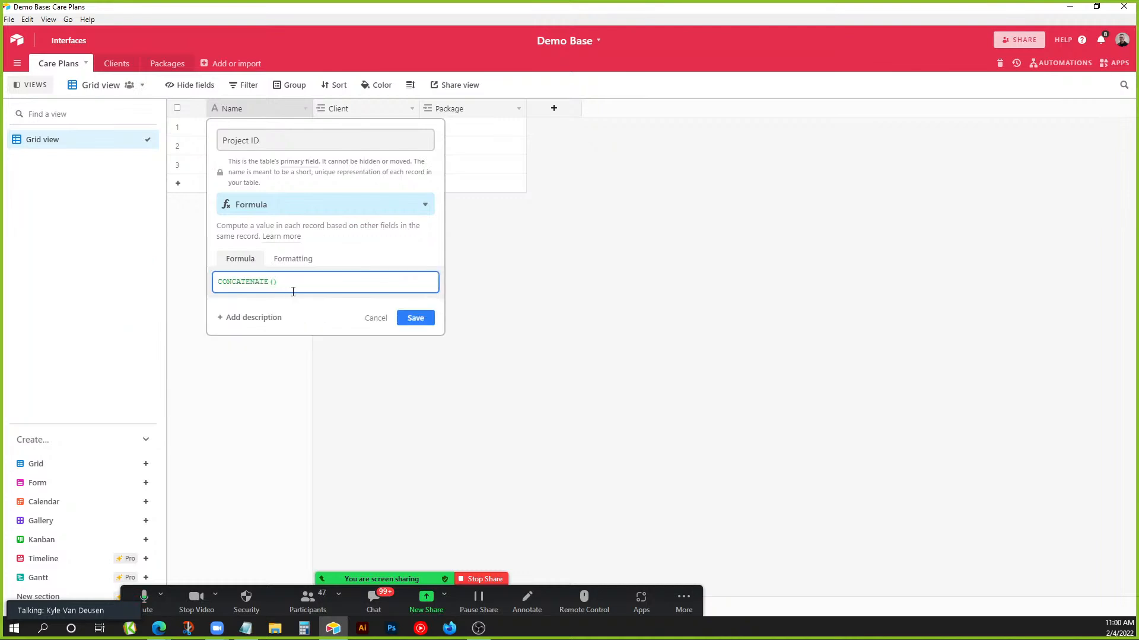
type("Clien")
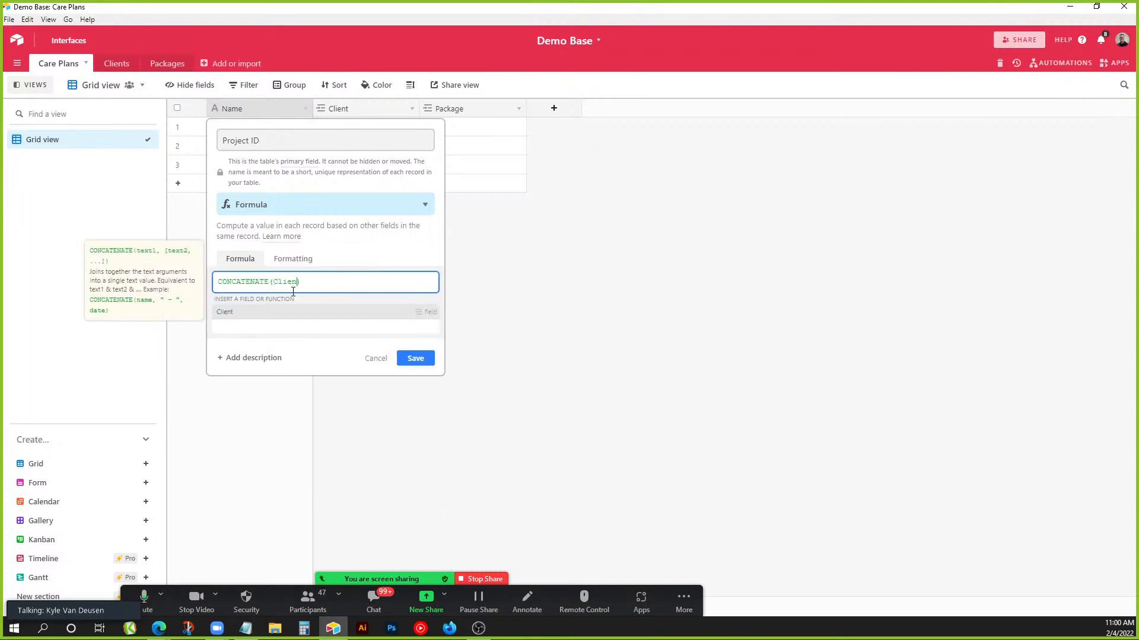
left_click(366, 313)
type(", \"")
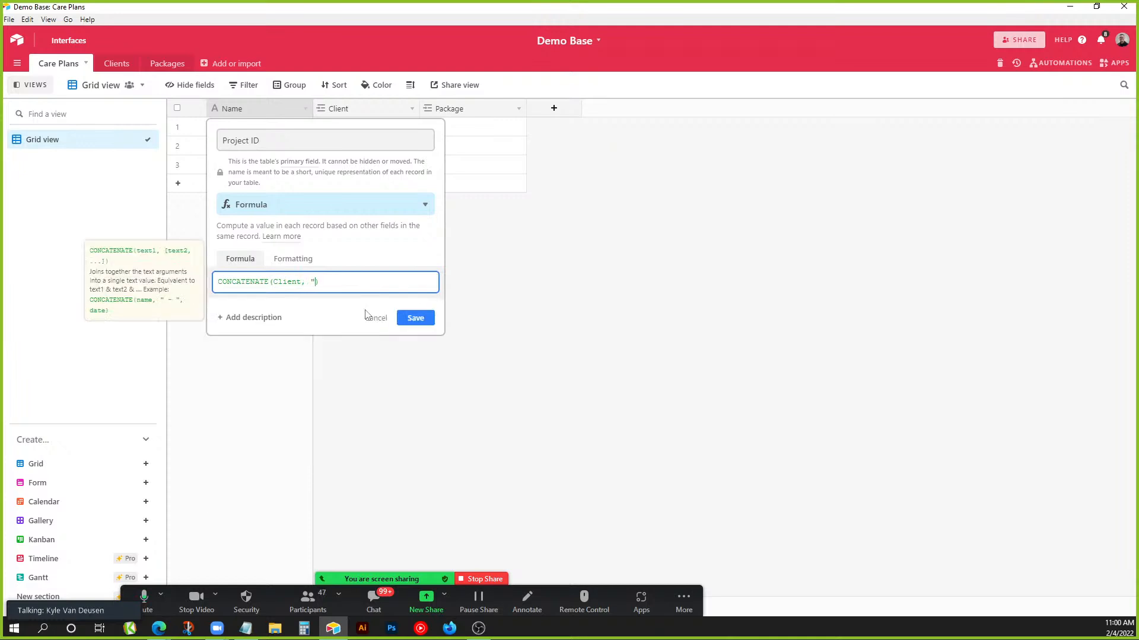
type(" - \",")
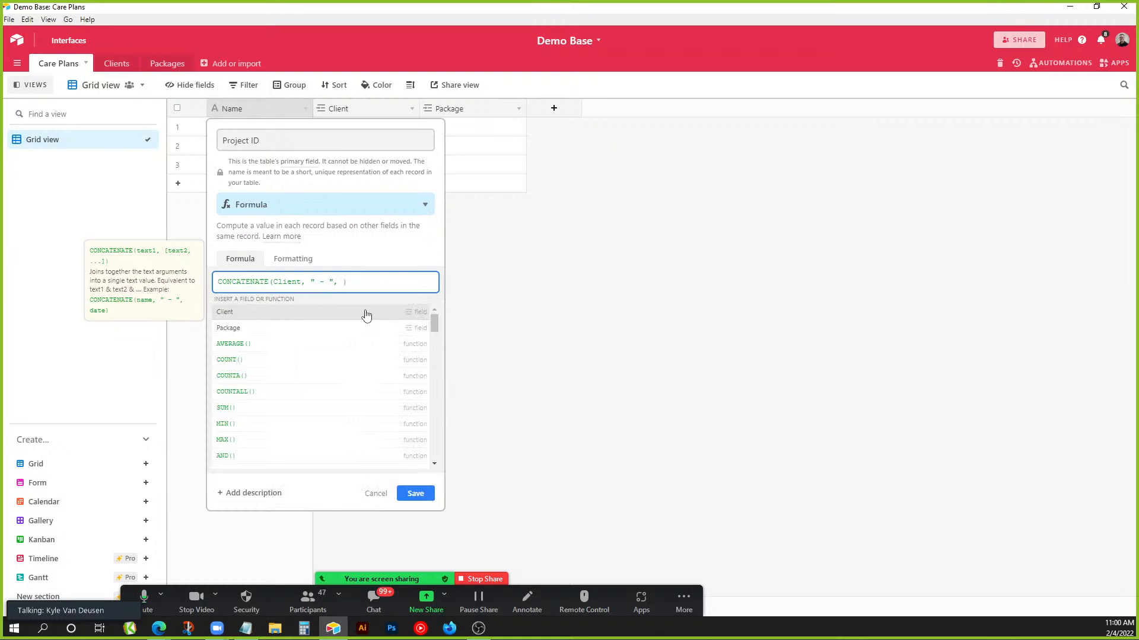
left_click(317, 328)
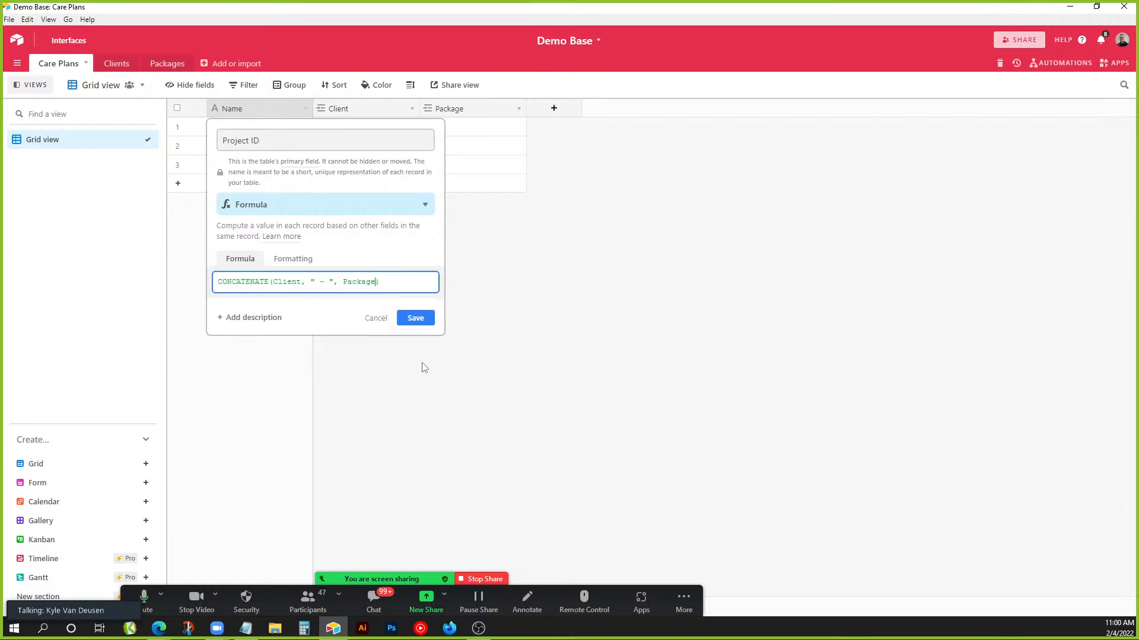
left_click(416, 319)
Link row 1 to client Joe's Plumbing and the Bronze package.
left_click(337, 135)
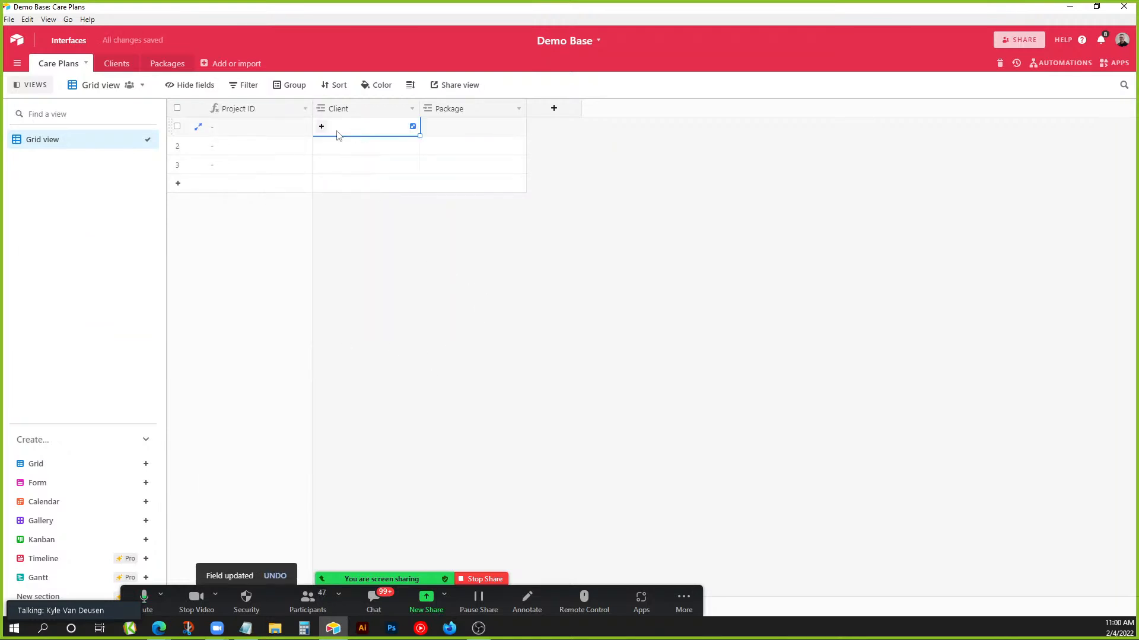
type("jo")
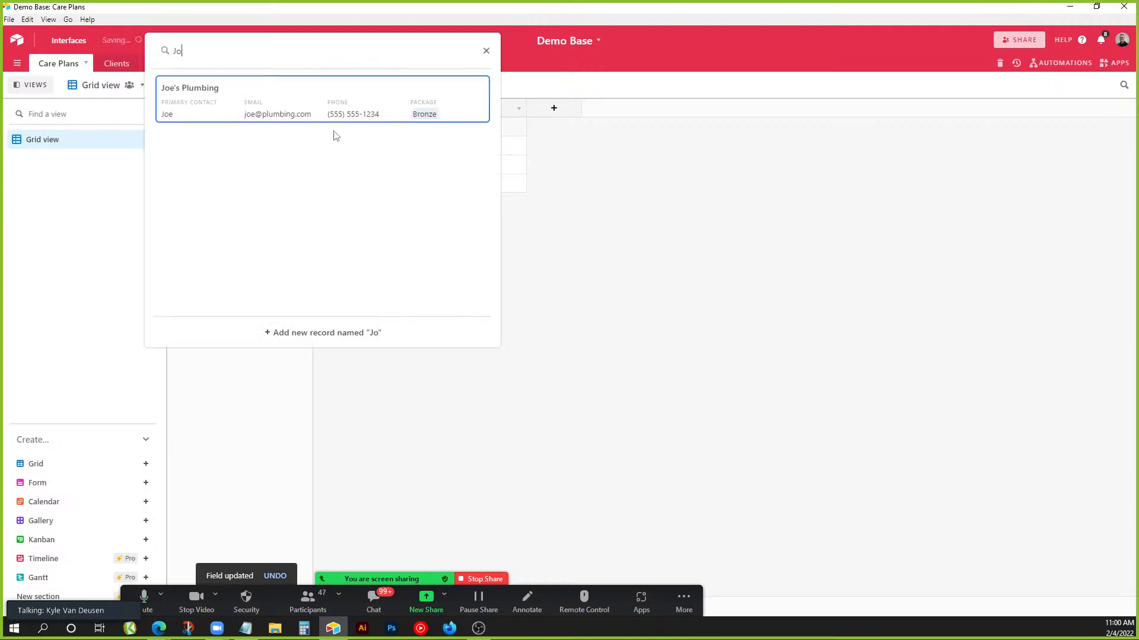
left_click(336, 115)
left_click(424, 132)
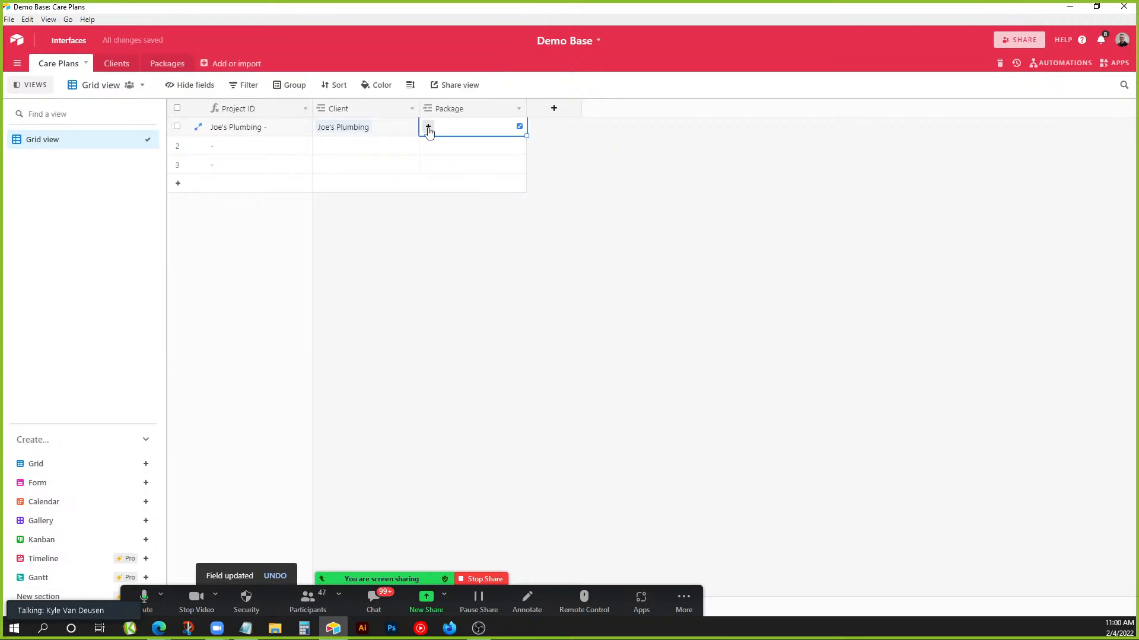
left_click(427, 127)
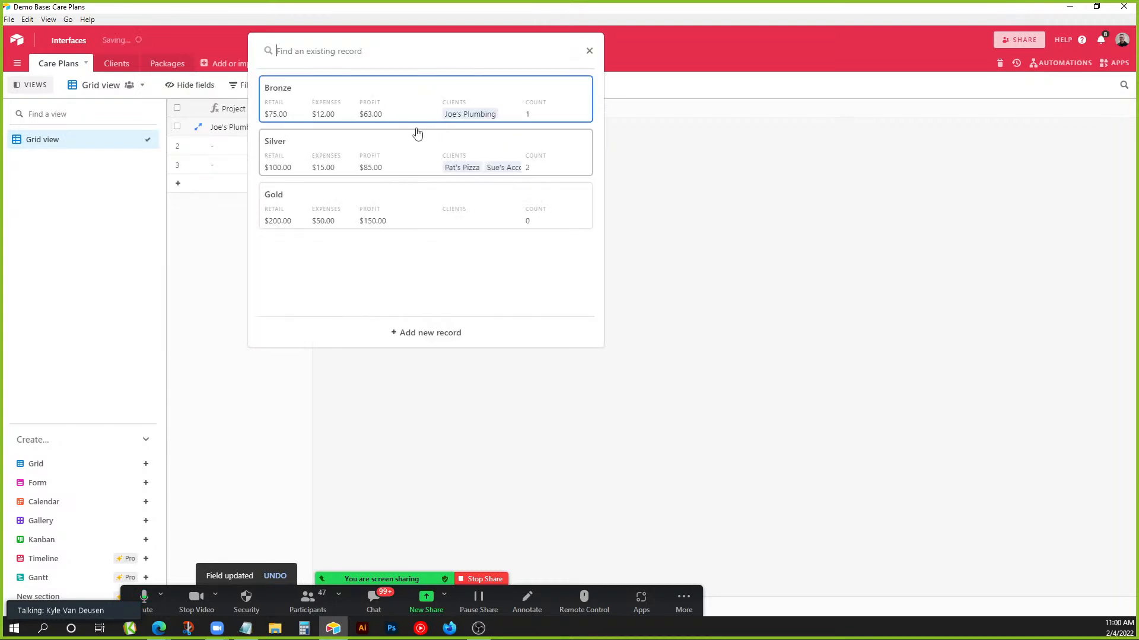
left_click(398, 101)
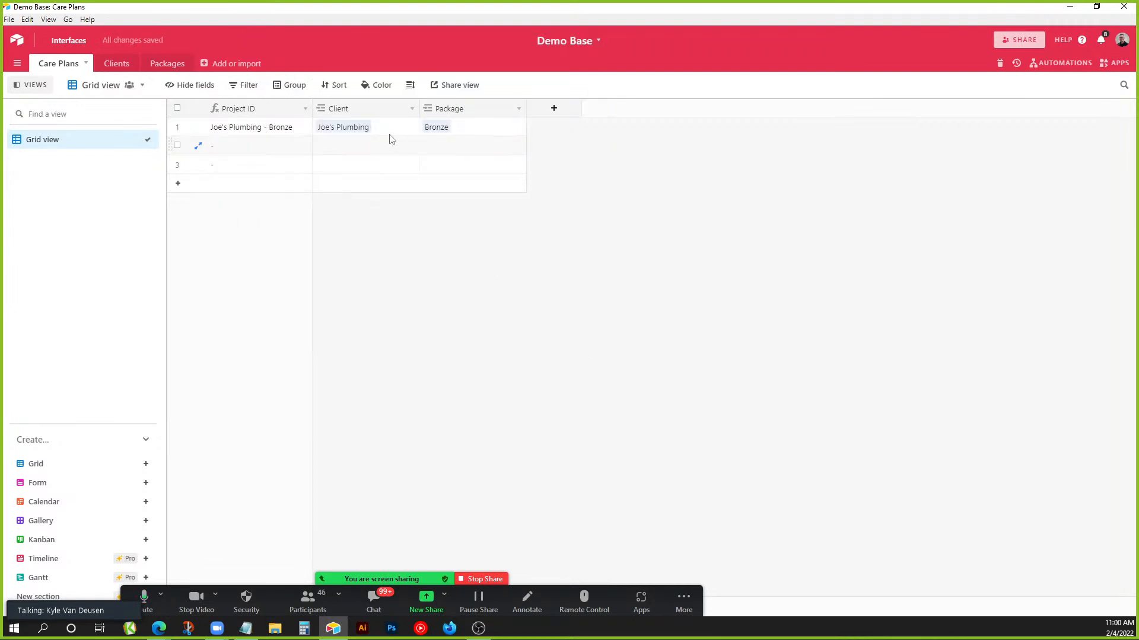
Add a new field named Status with the Single select type.
left_click(555, 113)
type("St")
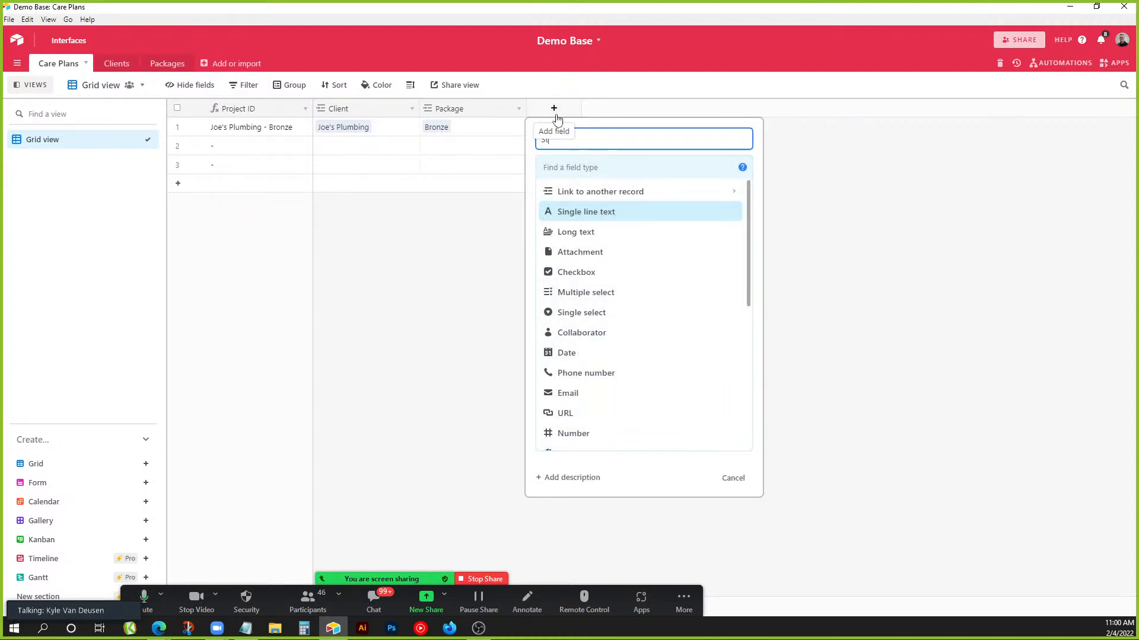
type("atus")
left_click(614, 163)
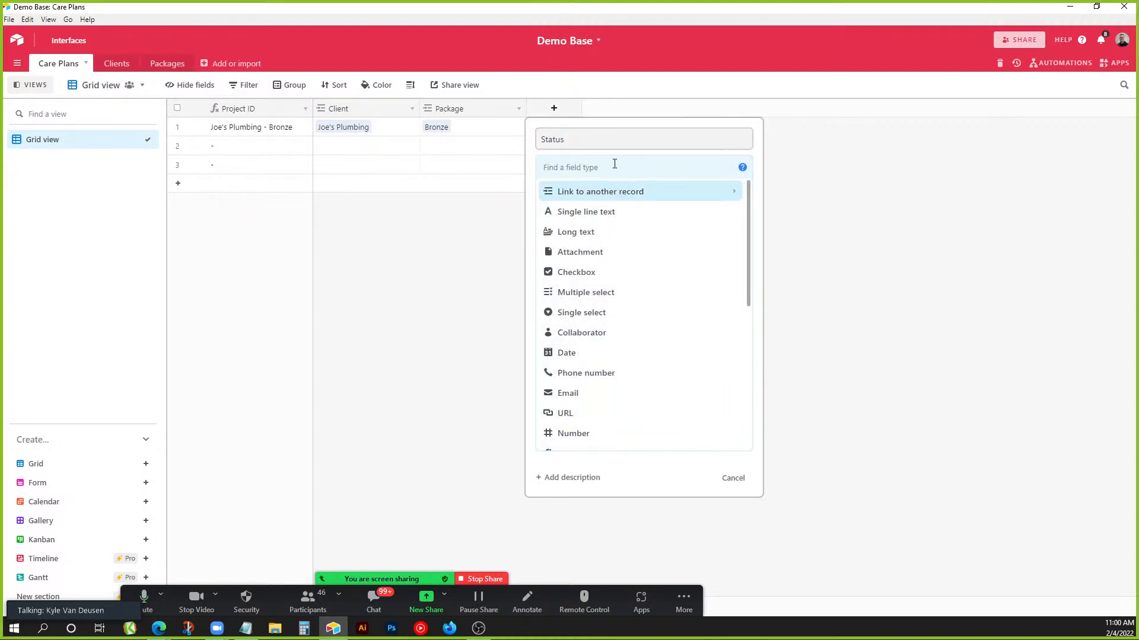
type("sing")
left_click(584, 212)
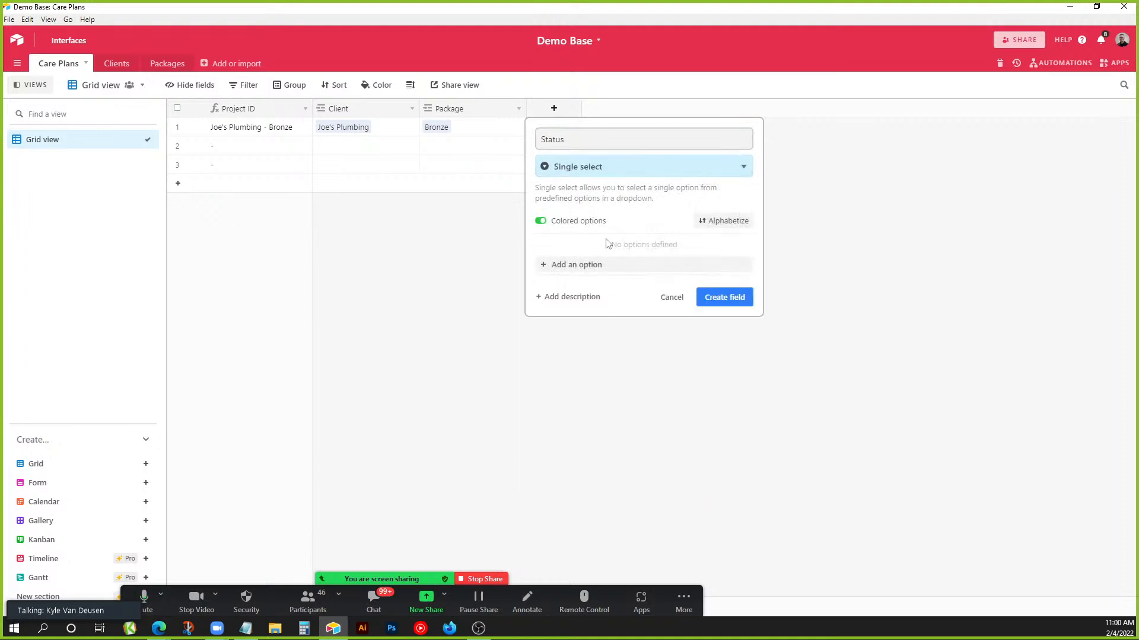
Give Status a green Active option and a pink Canceled option, and create the field.
left_click(617, 265)
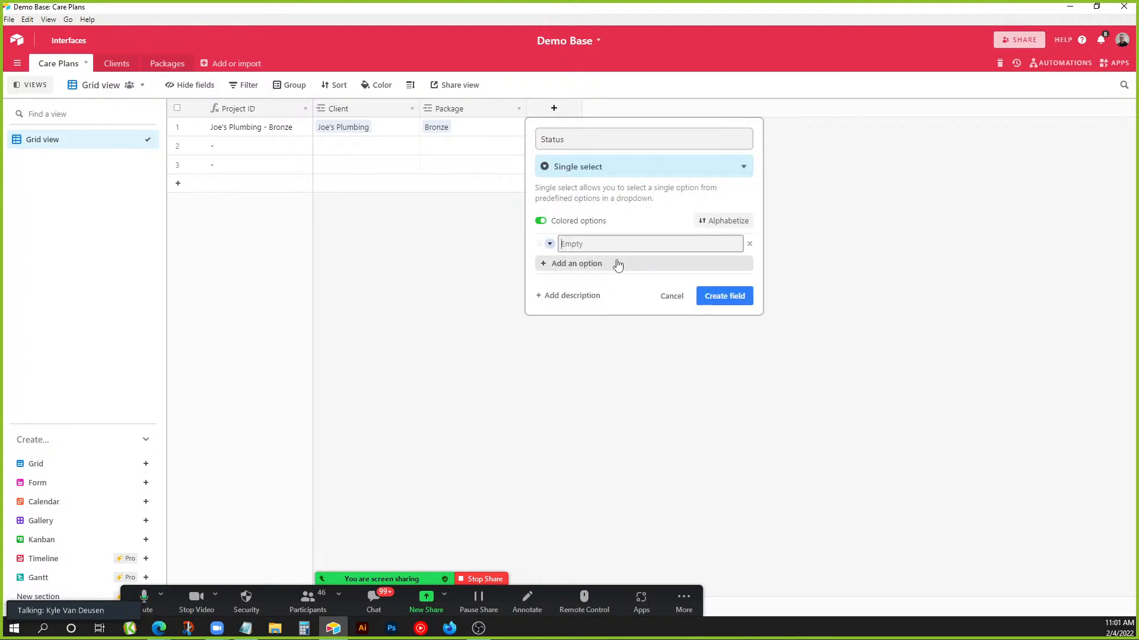
type("Active")
left_click(616, 264)
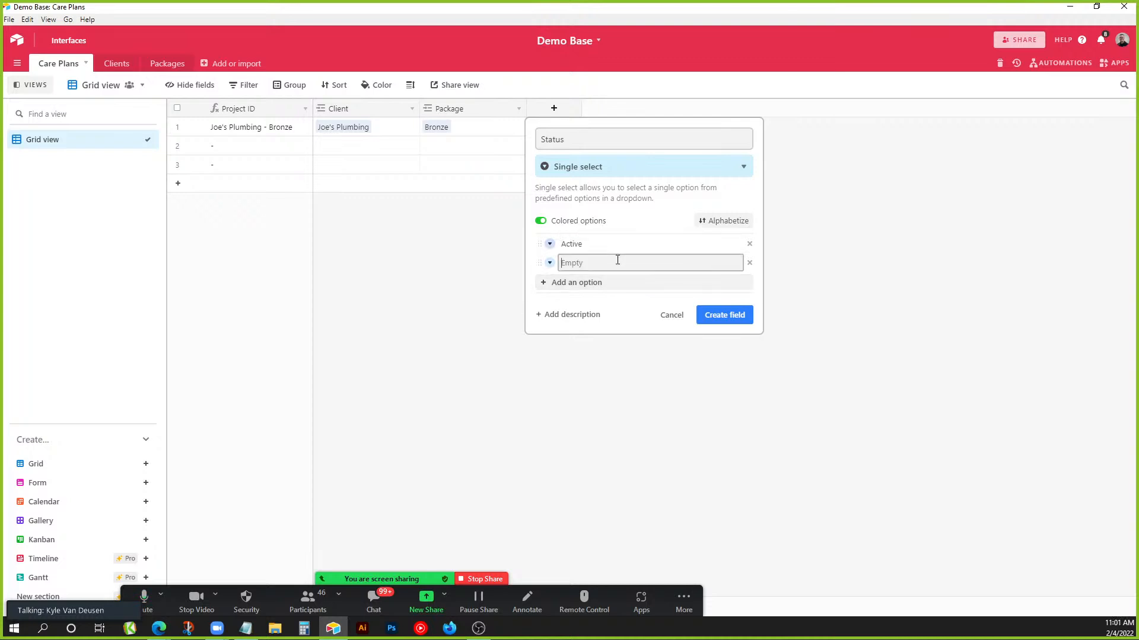
type("Canceled")
left_click(550, 243)
left_click(643, 287)
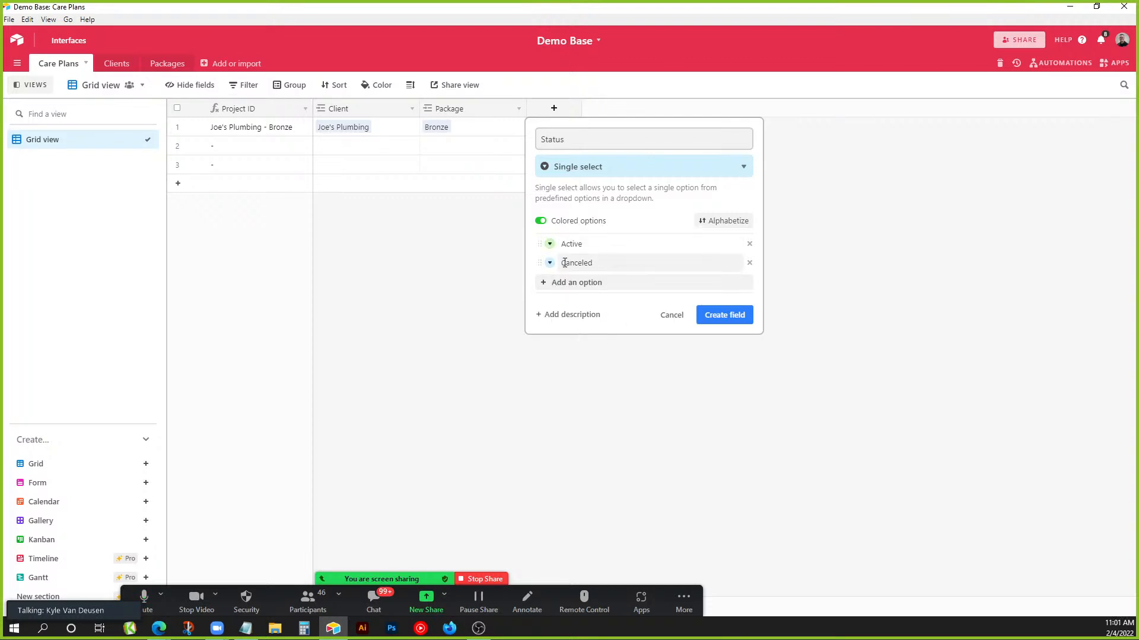
left_click(550, 263)
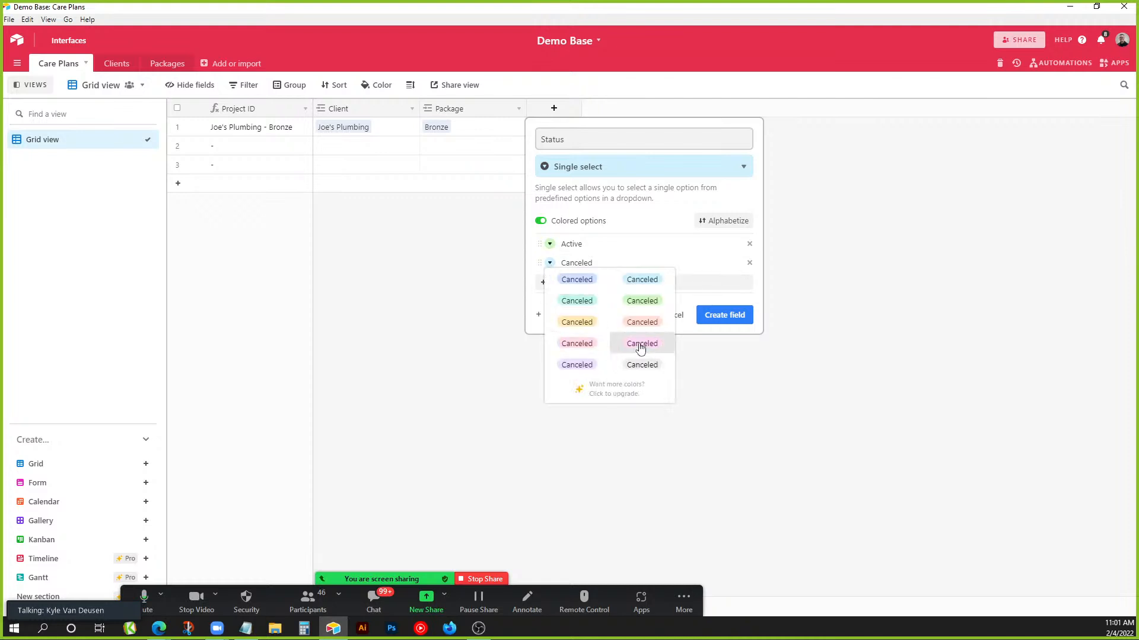
left_click(640, 344)
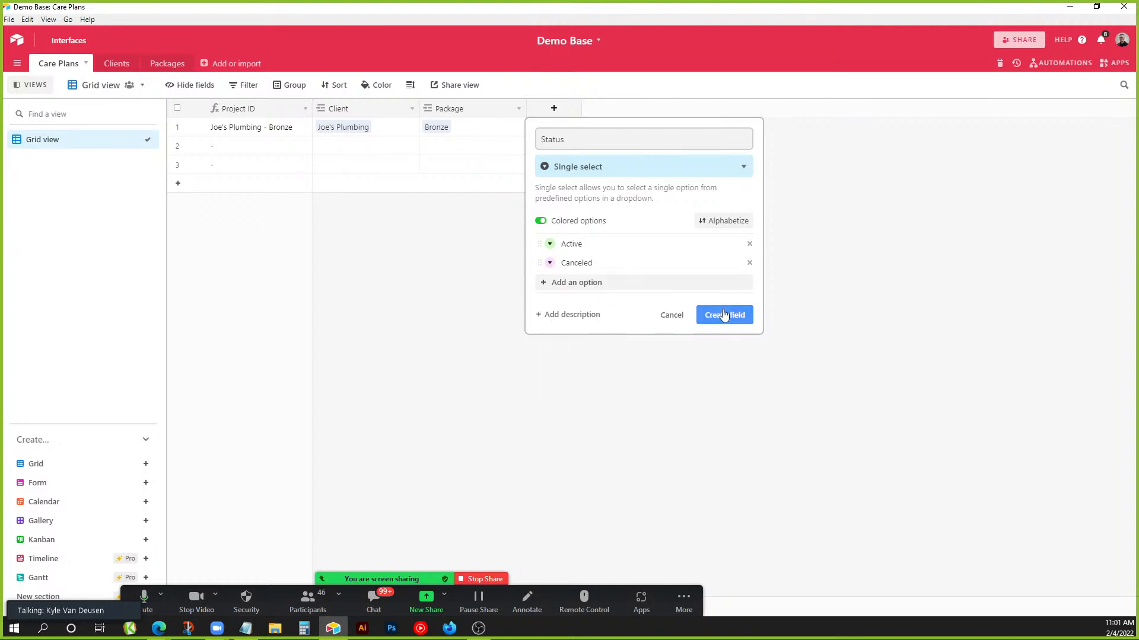
left_click(723, 315)
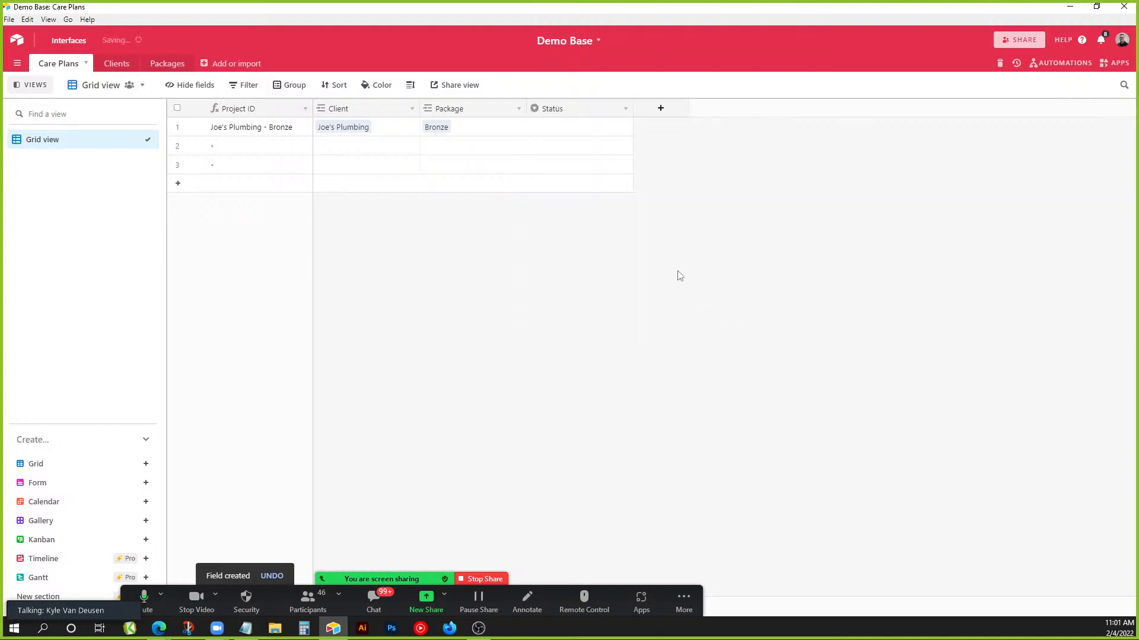
Set row 1's Status to Active.
left_click(556, 130)
left_click(557, 130)
left_click(556, 193)
Create a Date field named Start Date.
left_click(664, 110)
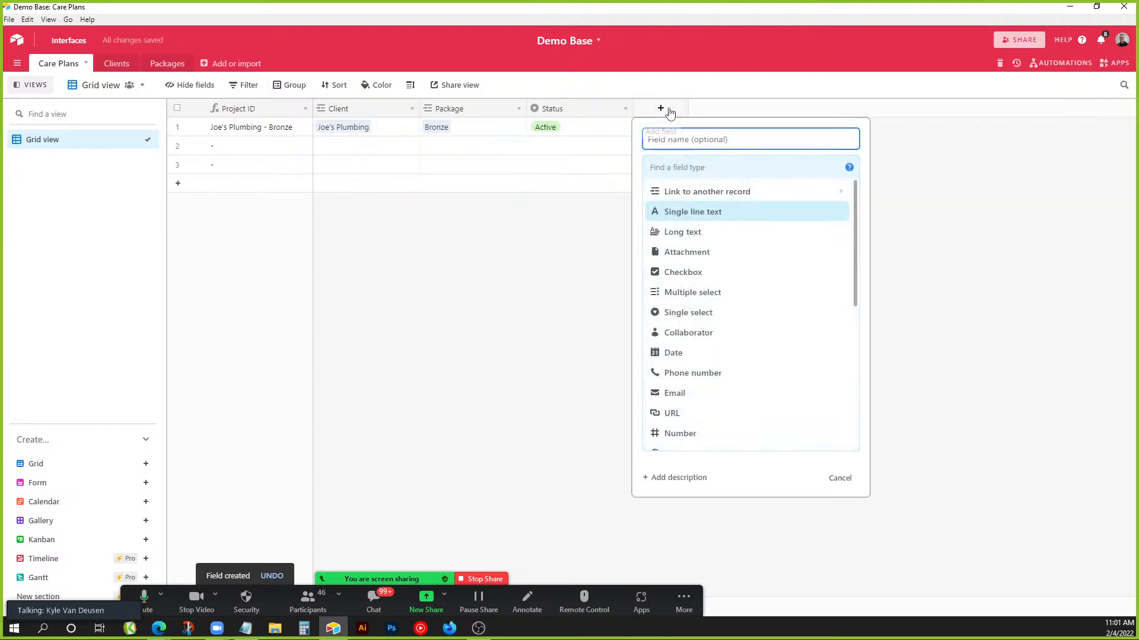
type("Start Date")
left_click(679, 166)
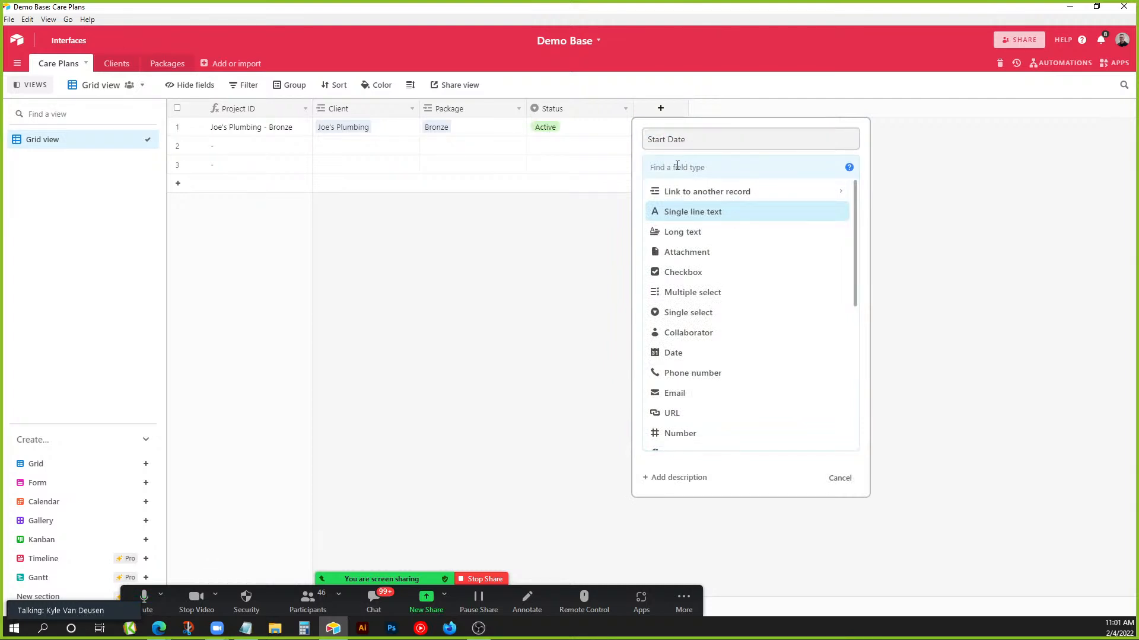
type("date")
left_click(676, 205)
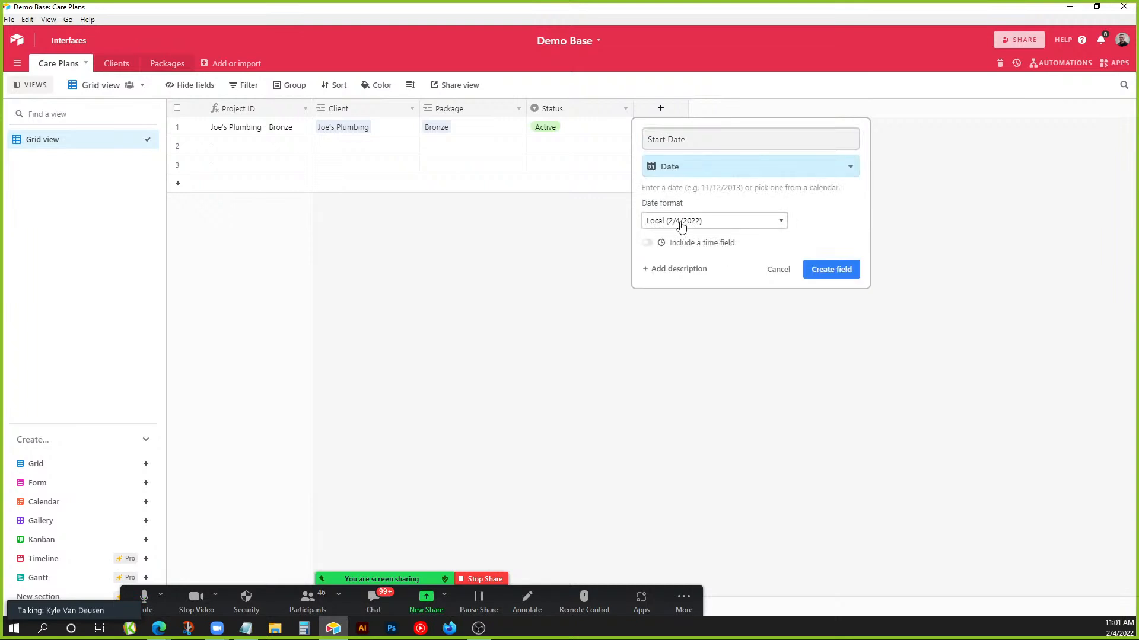
left_click(836, 270)
Create a Date field named End Date.
left_click(766, 109)
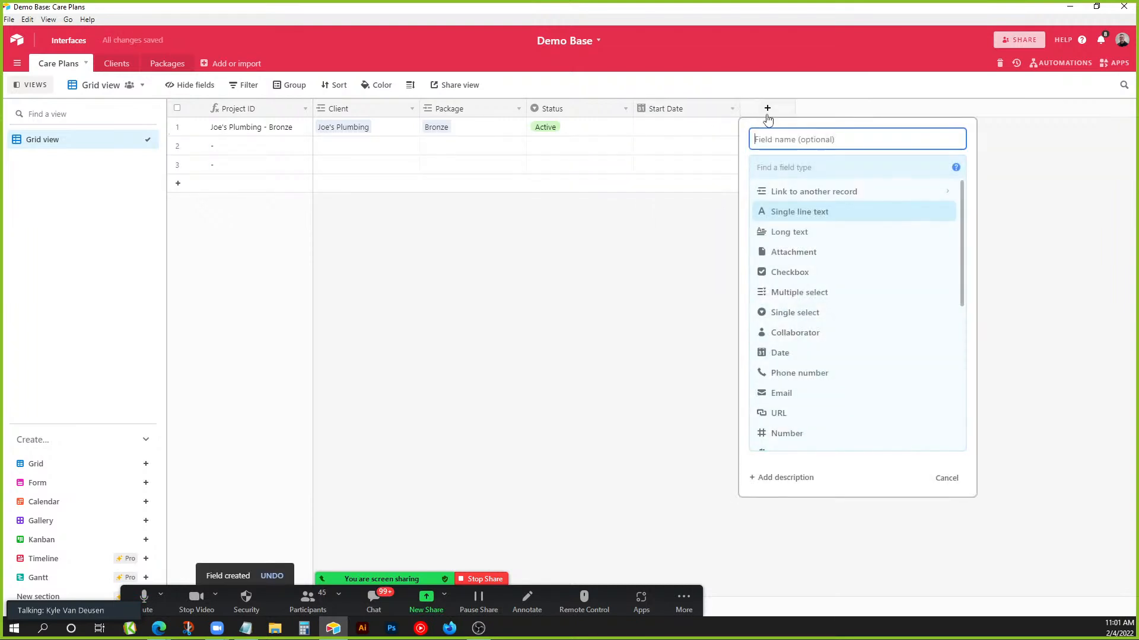
type("End Date")
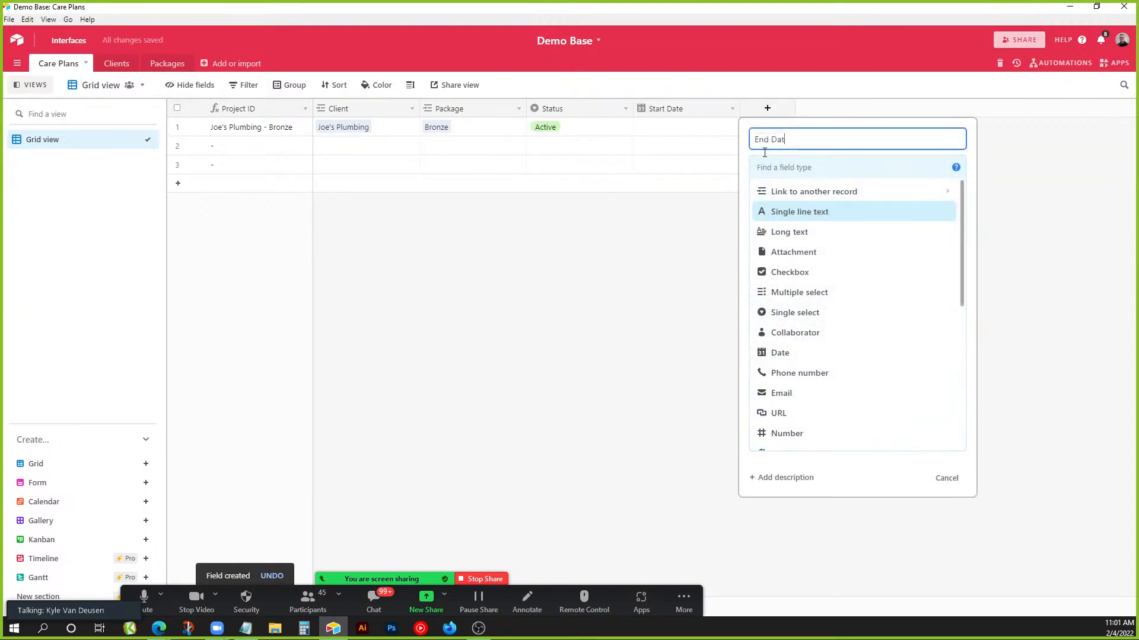
key("Tab")
type("date")
left_click(783, 191)
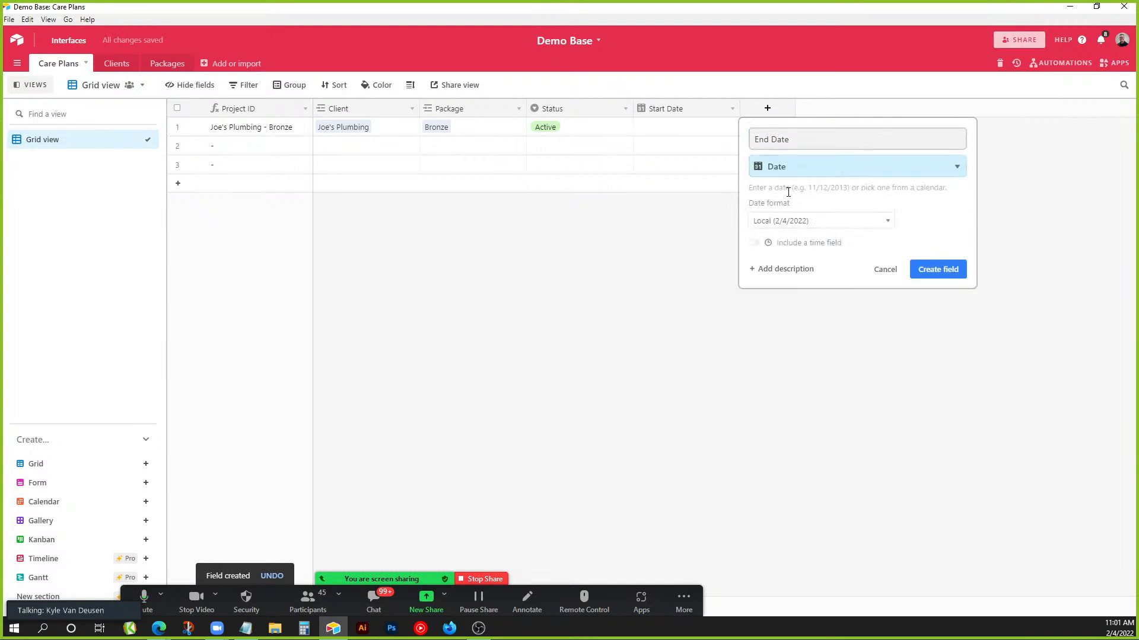
left_click(922, 281)
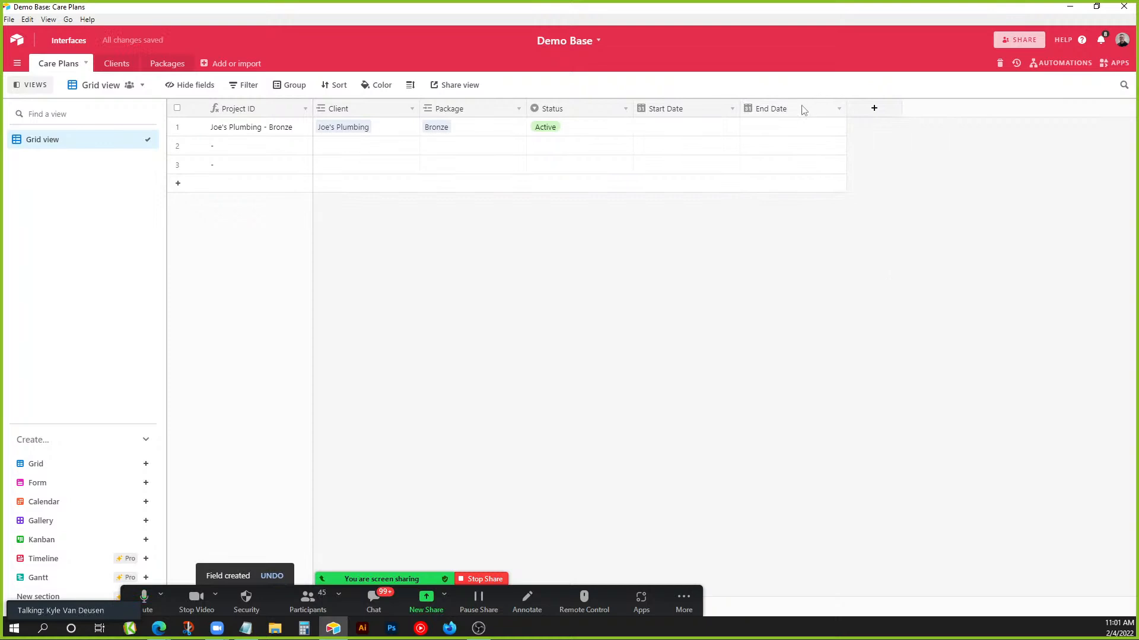
Create a Price lookup field that pulls Retail through the Package link.
left_click(878, 112)
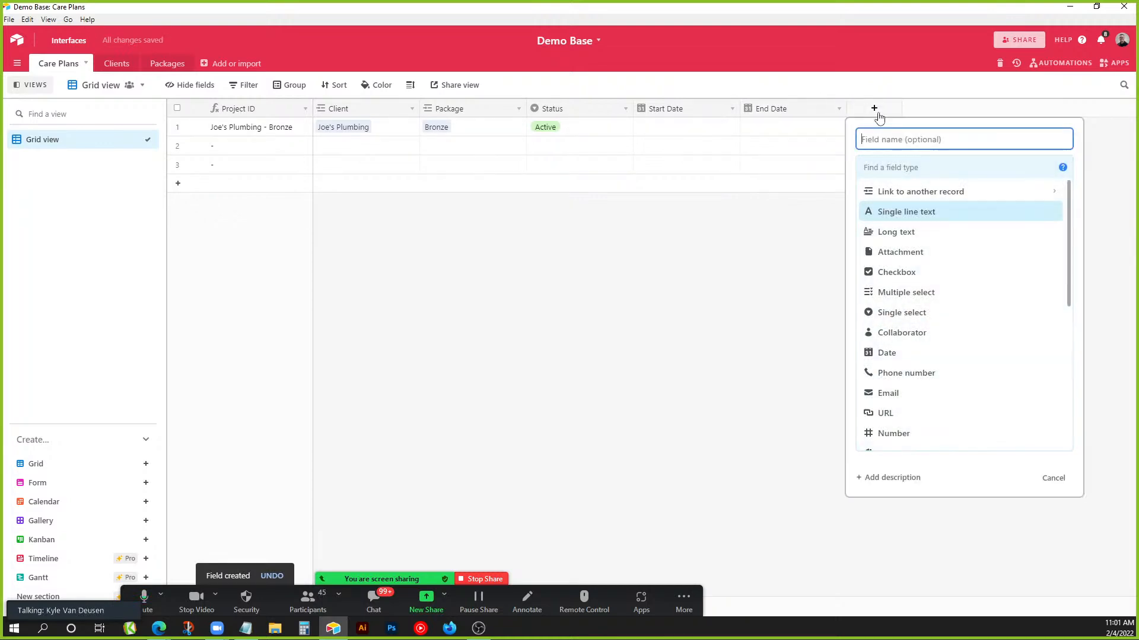
type("Price")
left_click(874, 168)
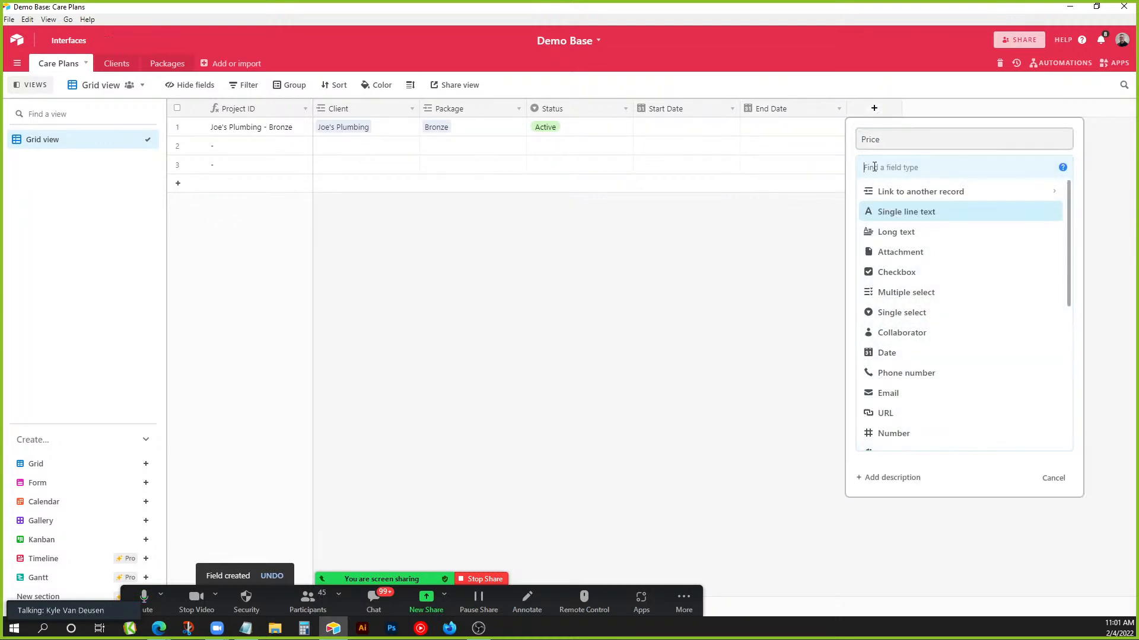
type("look")
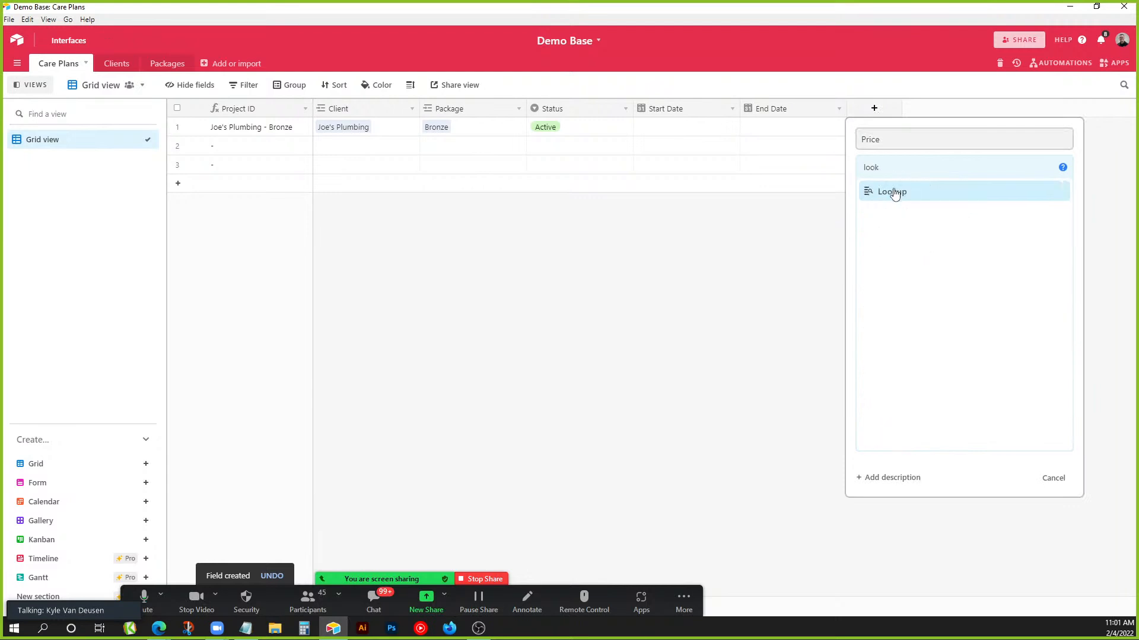
left_click(892, 191)
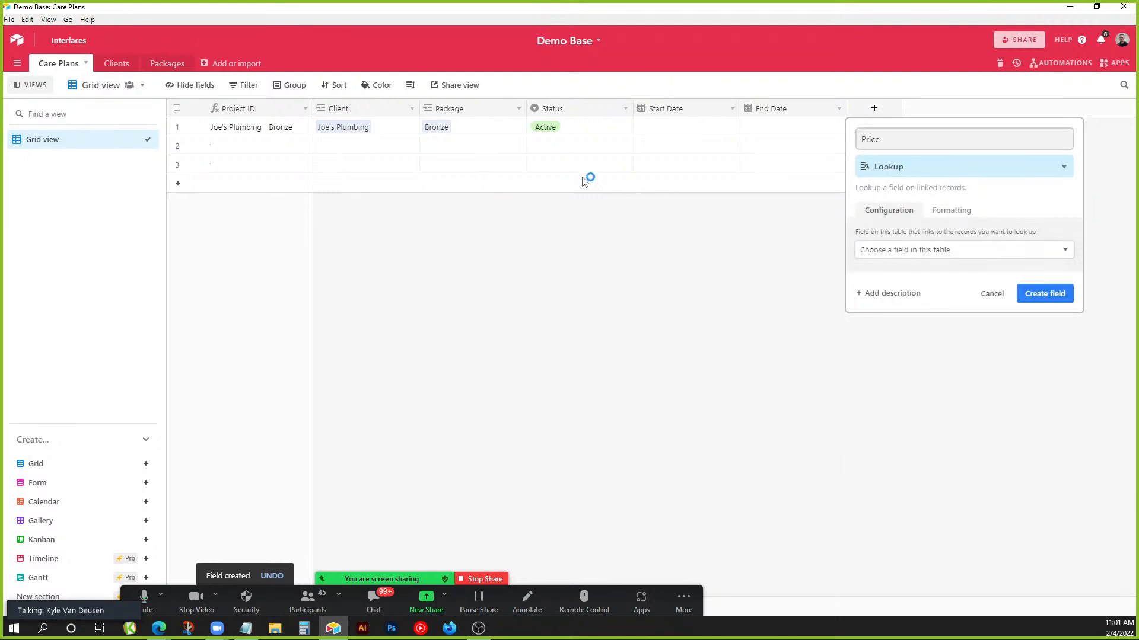
left_click(940, 250)
left_click(895, 309)
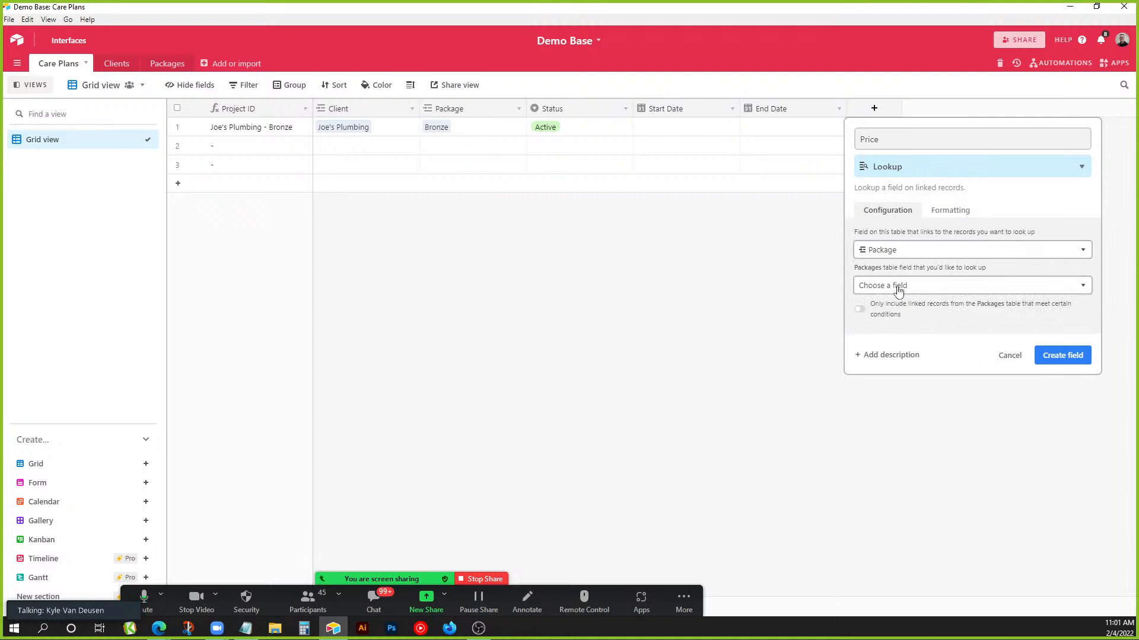
left_click(898, 287)
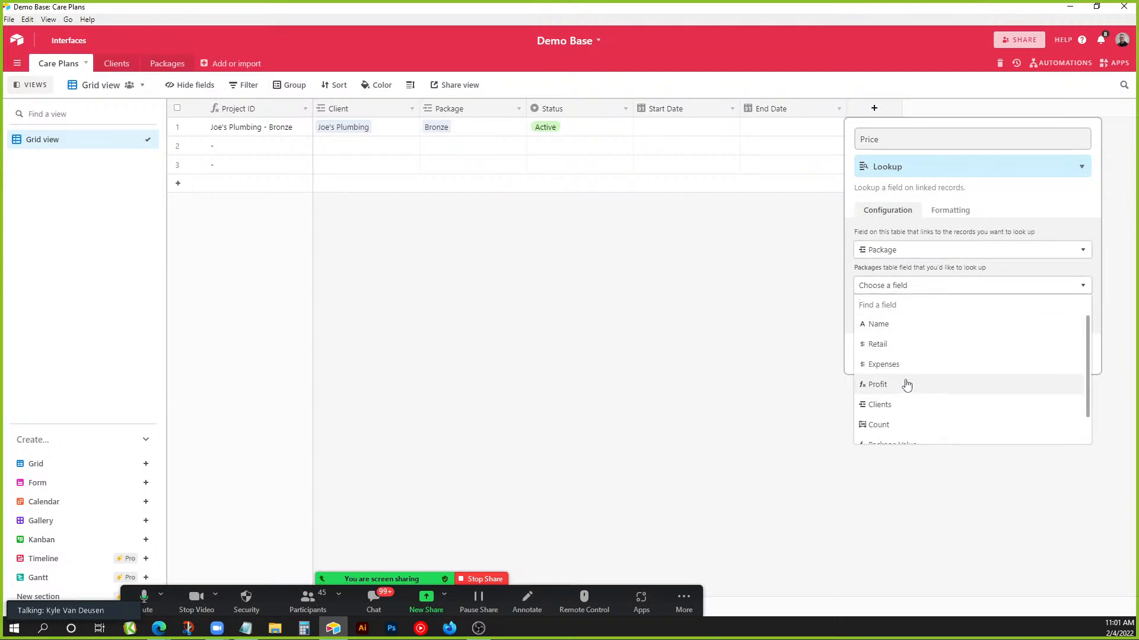
left_click(891, 346)
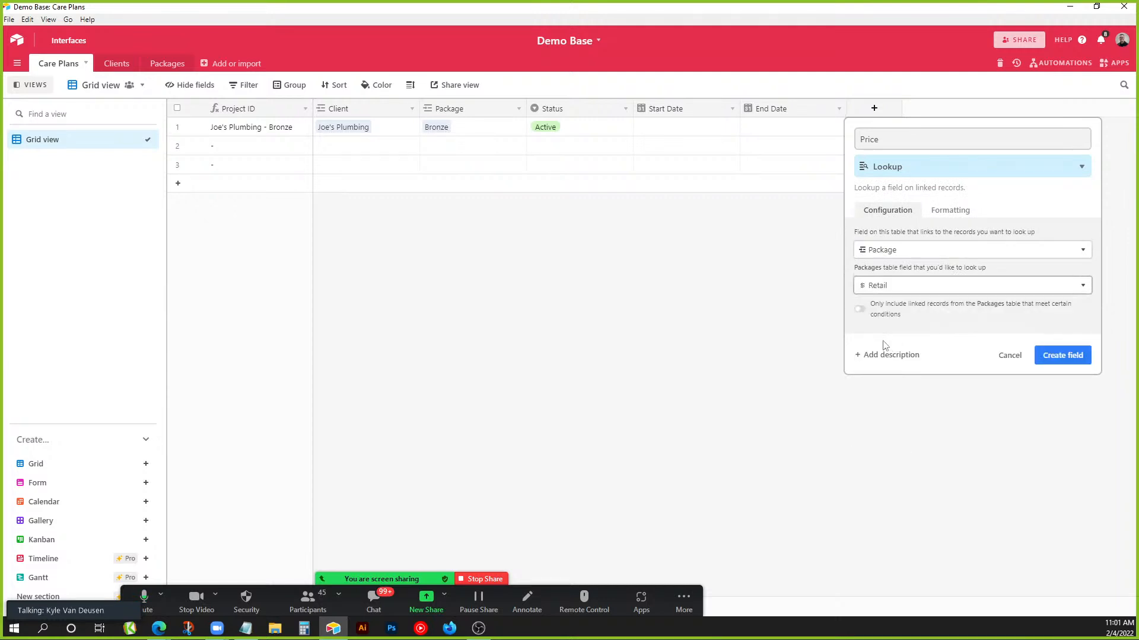
left_click(1064, 361)
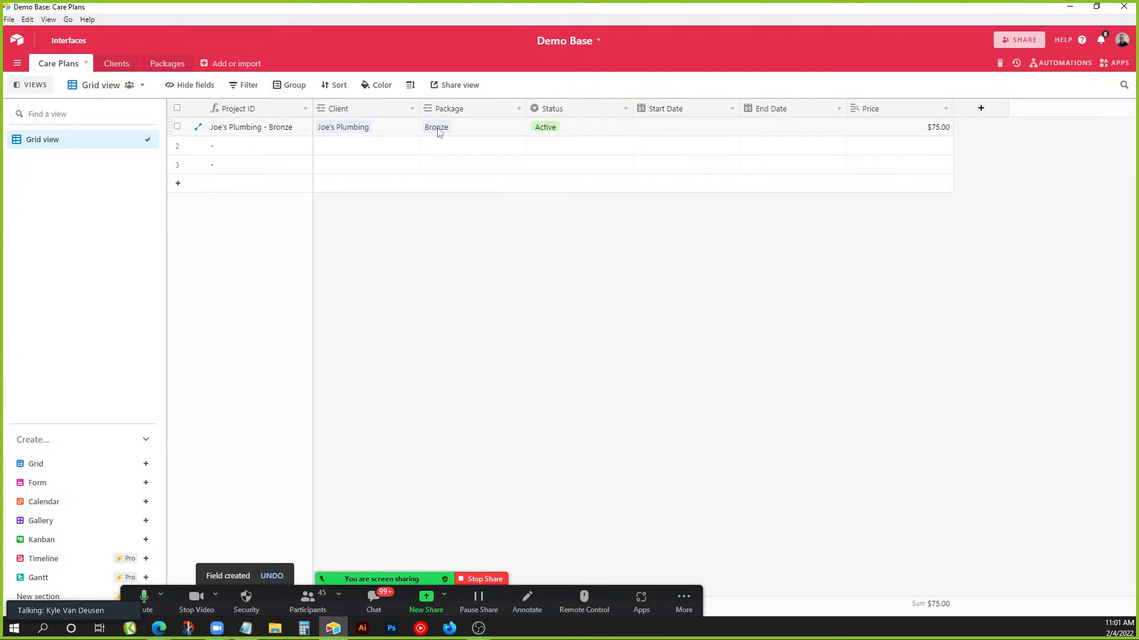
Check the retail prices in the Packages table, return to Care Plans, and narrow the Price column.
left_click(170, 65)
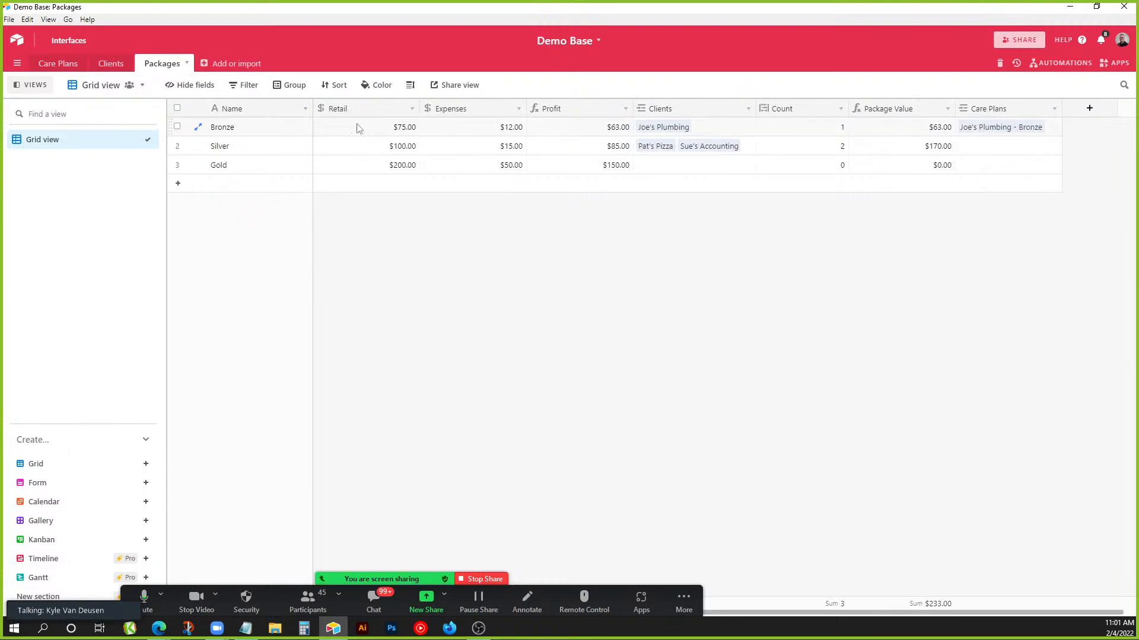
left_click(57, 65)
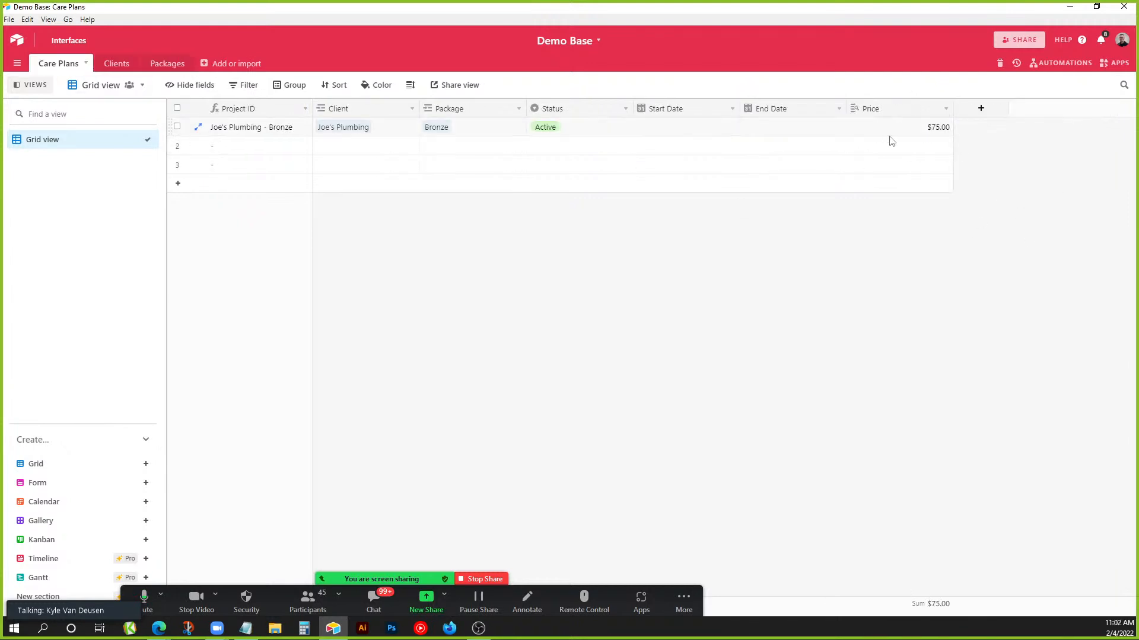
left_click_drag(950, 109, 893, 109)
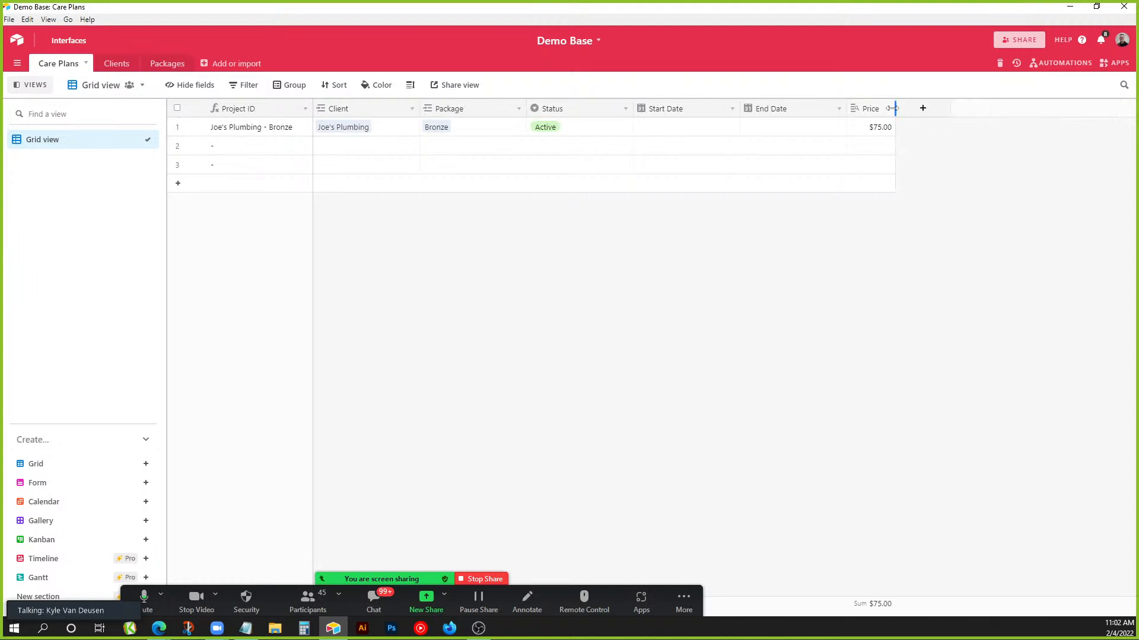
Add a new field named Built By with the Single select type.
left_click(940, 122)
type("Bui")
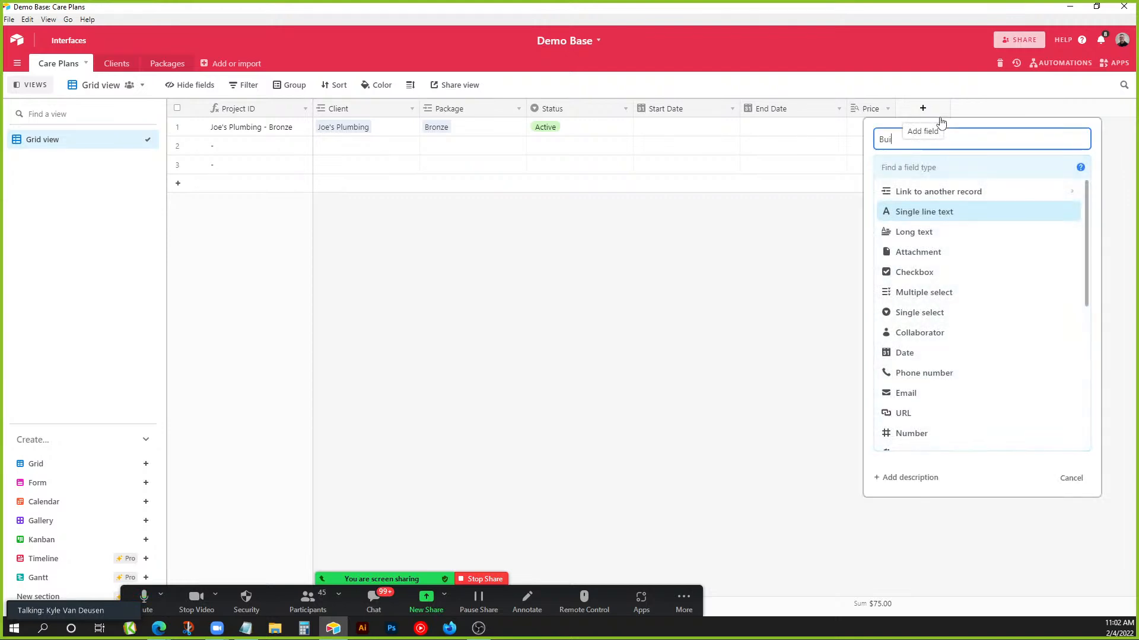
type("lt By")
left_click(942, 169)
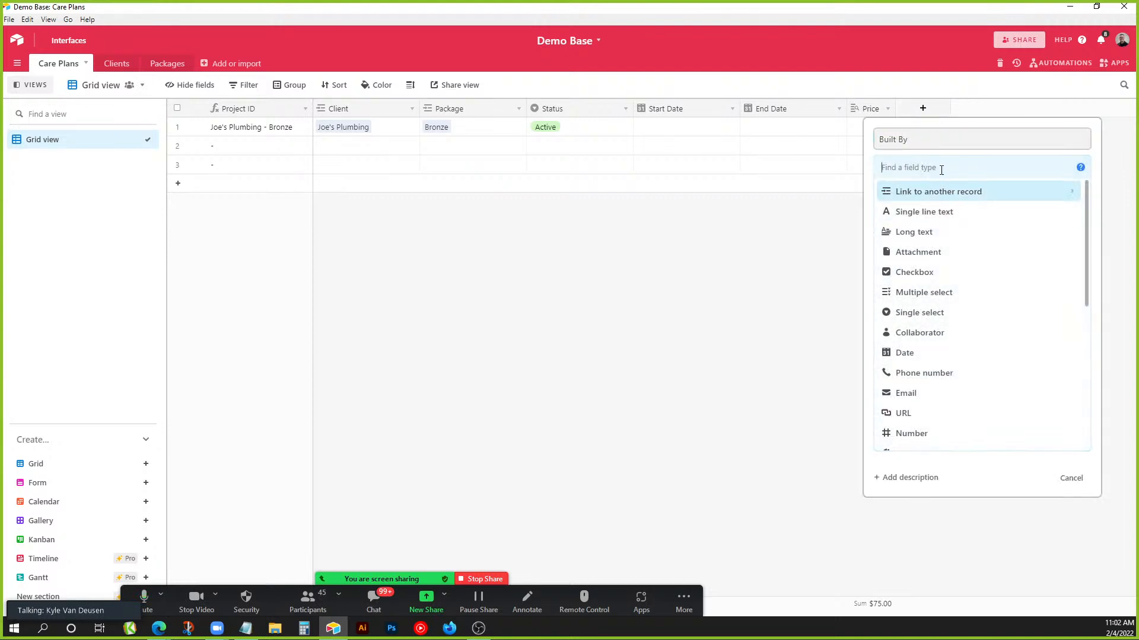
type("Sing")
left_click(934, 212)
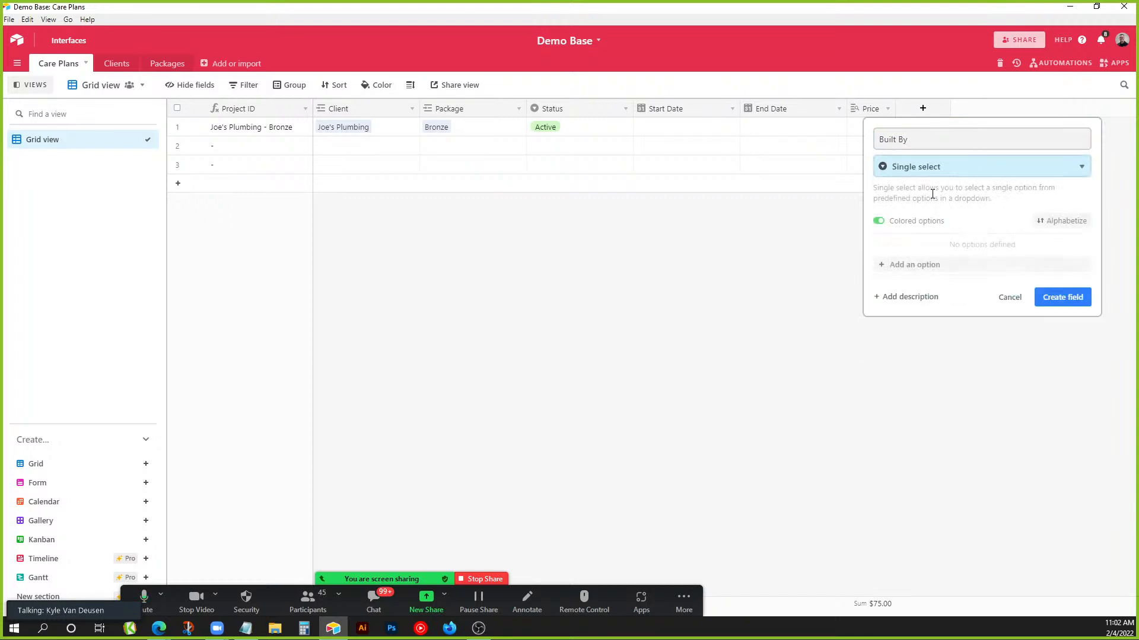
Give Built By the options In-House, Another Agency and DIY, and create the field.
left_click(926, 267)
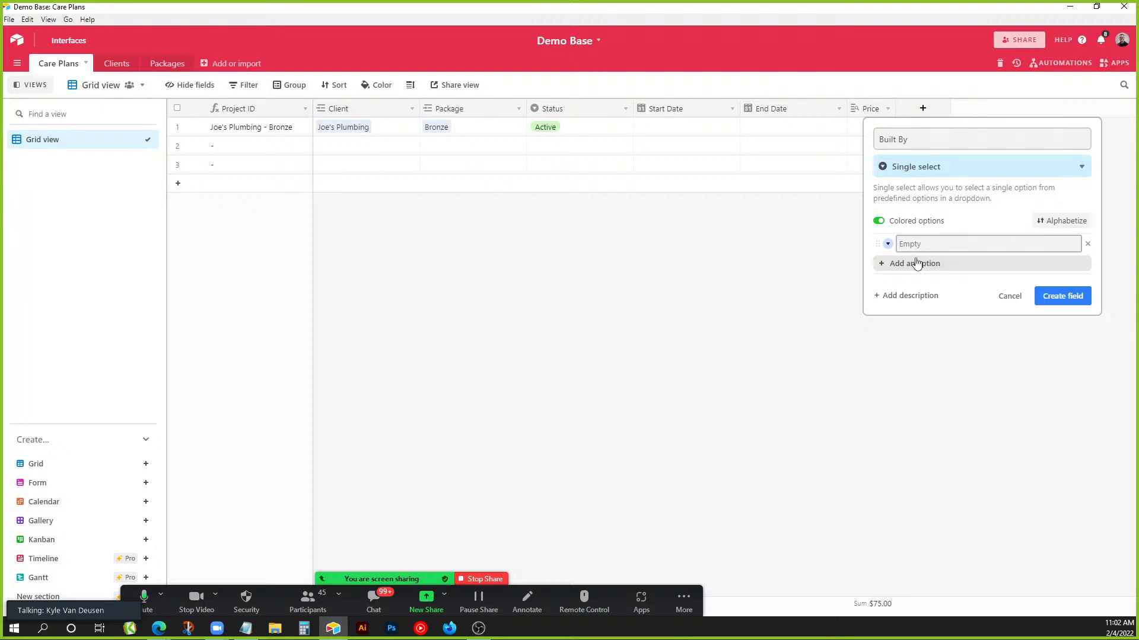
type("In-House")
left_click(917, 263)
type("A")
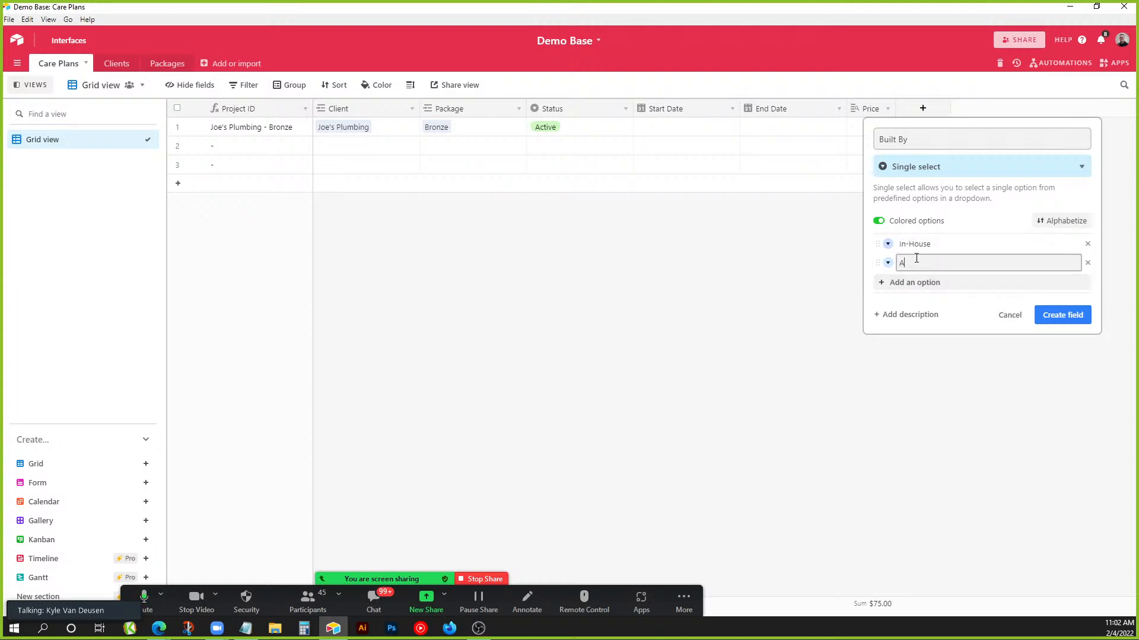
type("nother Agency")
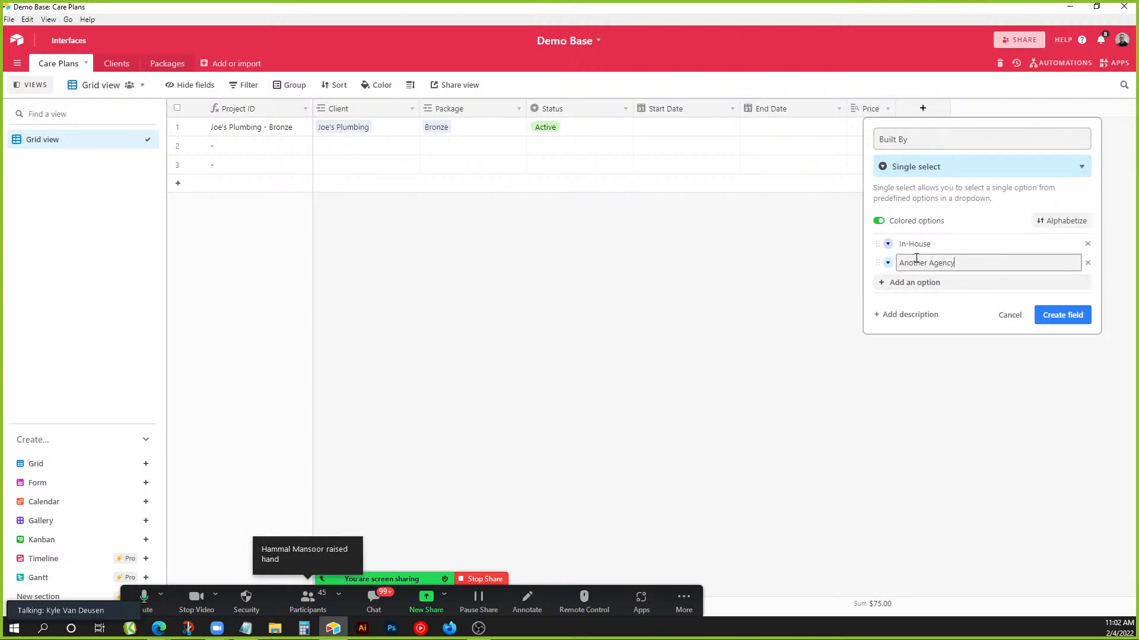
key("Return")
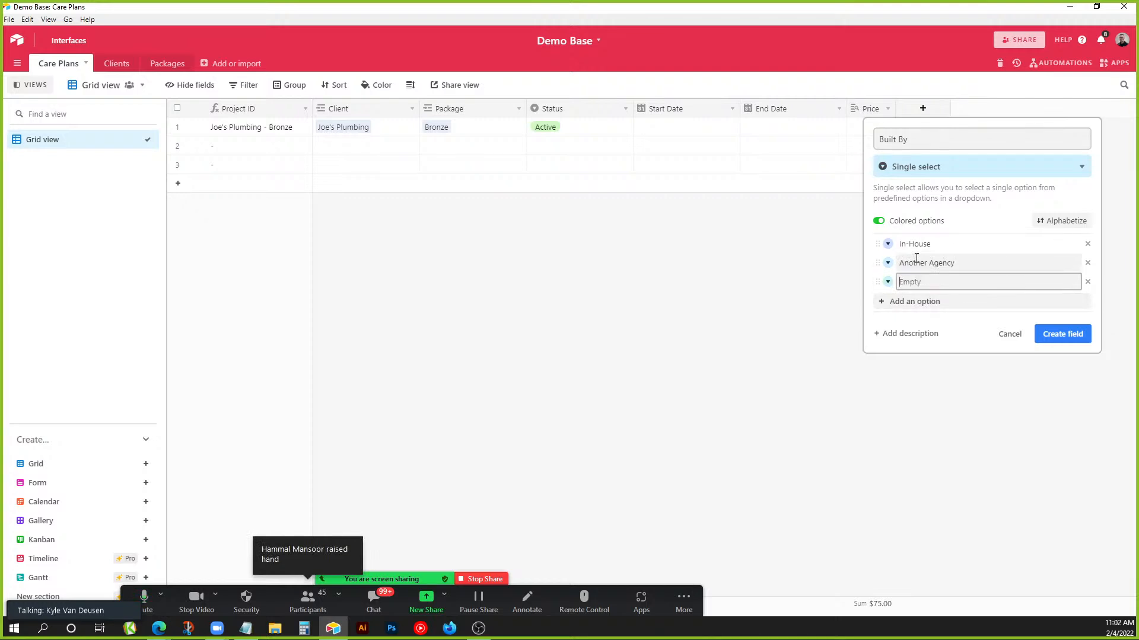
type("Di")
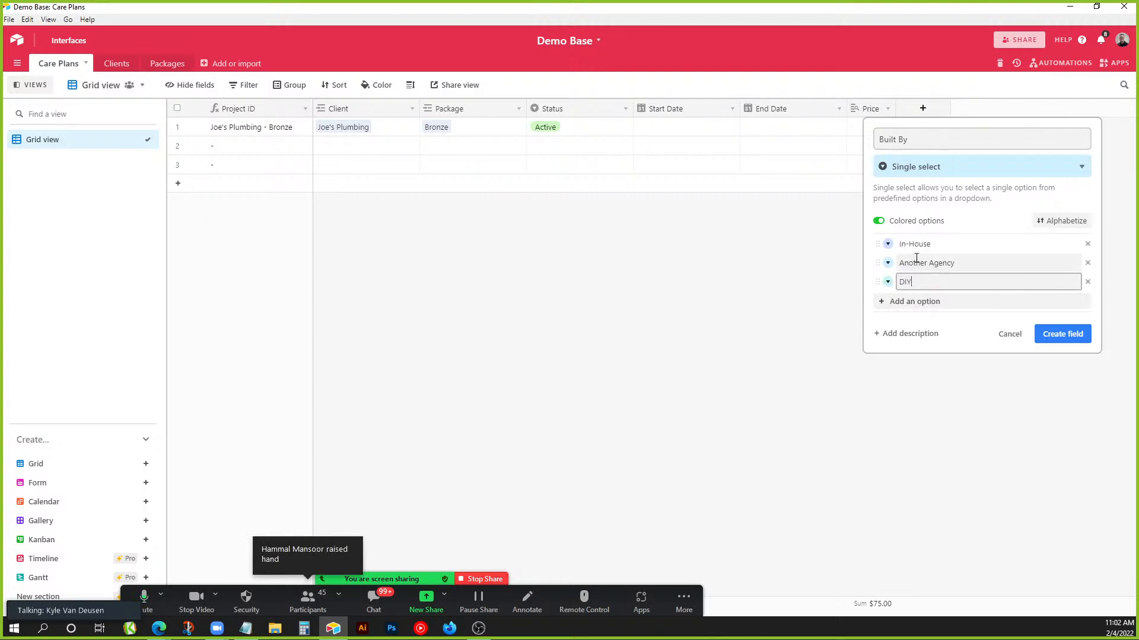
left_click(1053, 334)
Set row 1's Built By to In-House and narrow the Built By column.
left_click(962, 134)
left_click(961, 132)
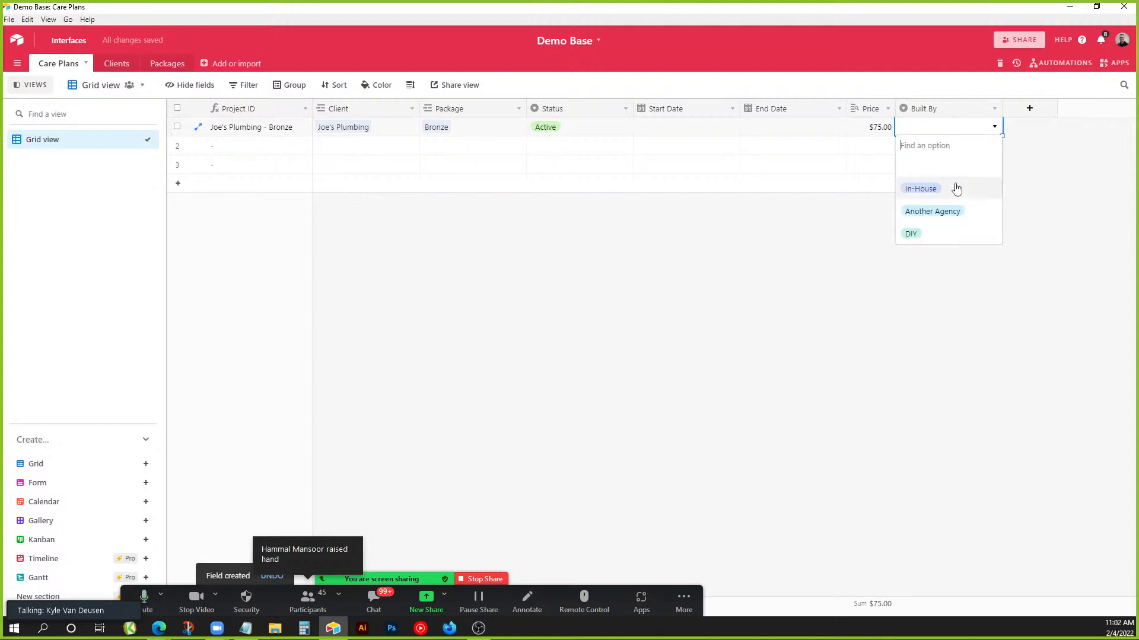
left_click(955, 186)
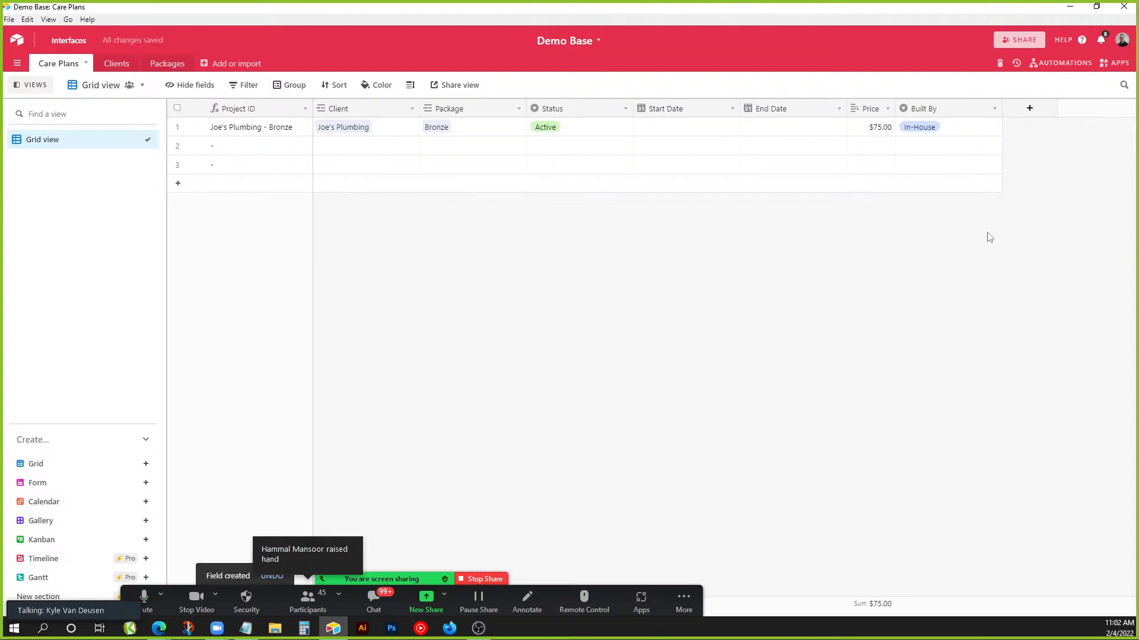
left_click_drag(979, 111, 967, 110)
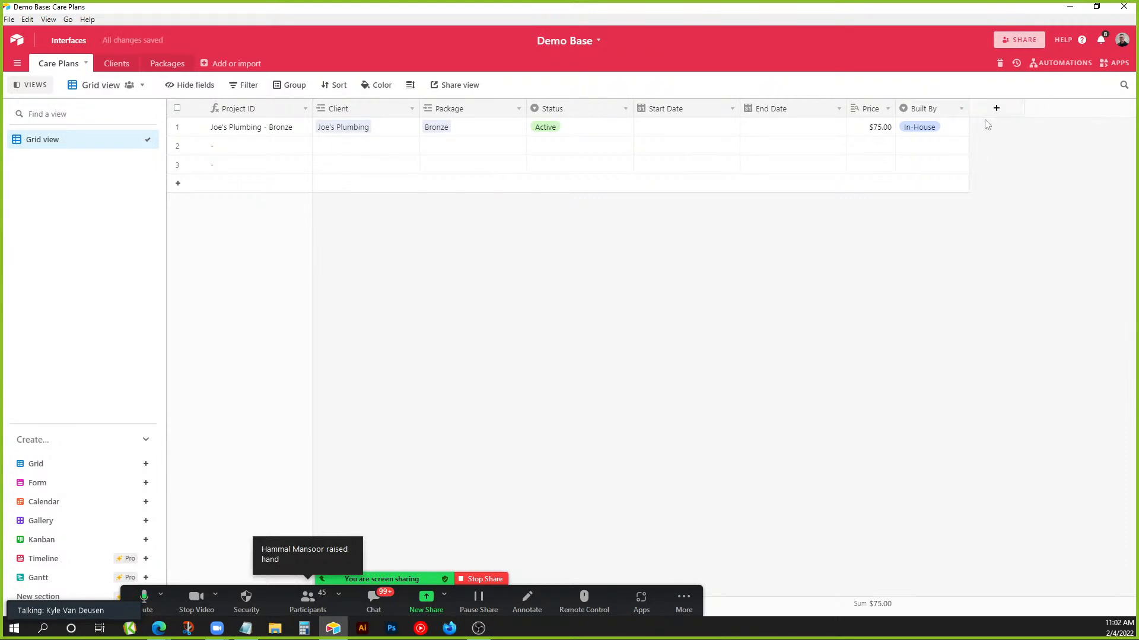
Add a new field named Hosting with the Single select type.
left_click(997, 109)
type("Hosting")
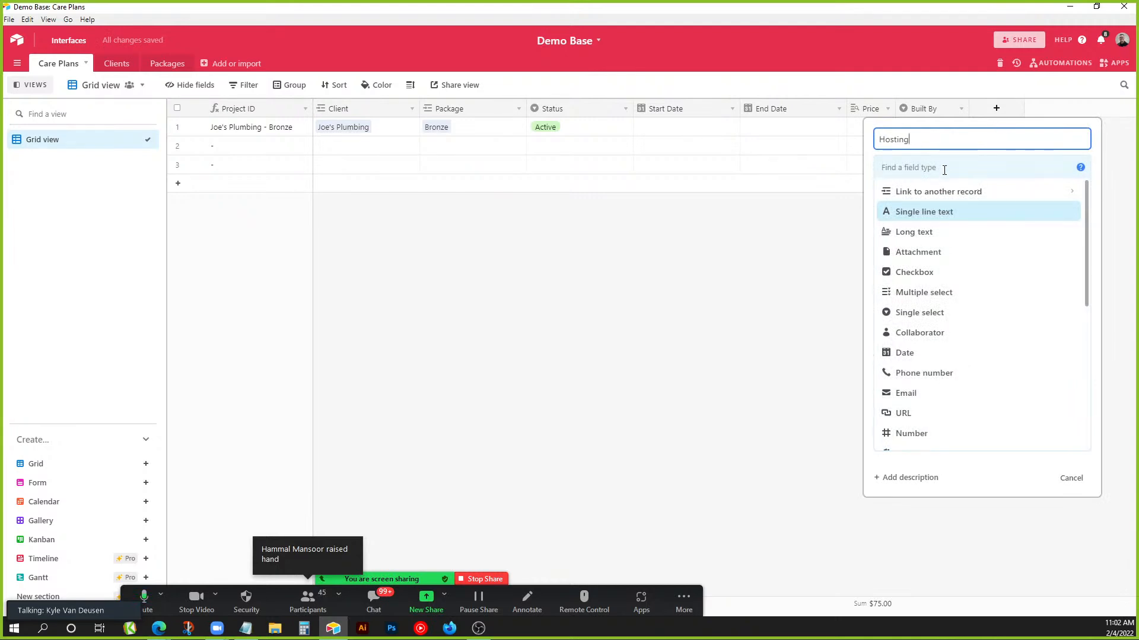
left_click(945, 168)
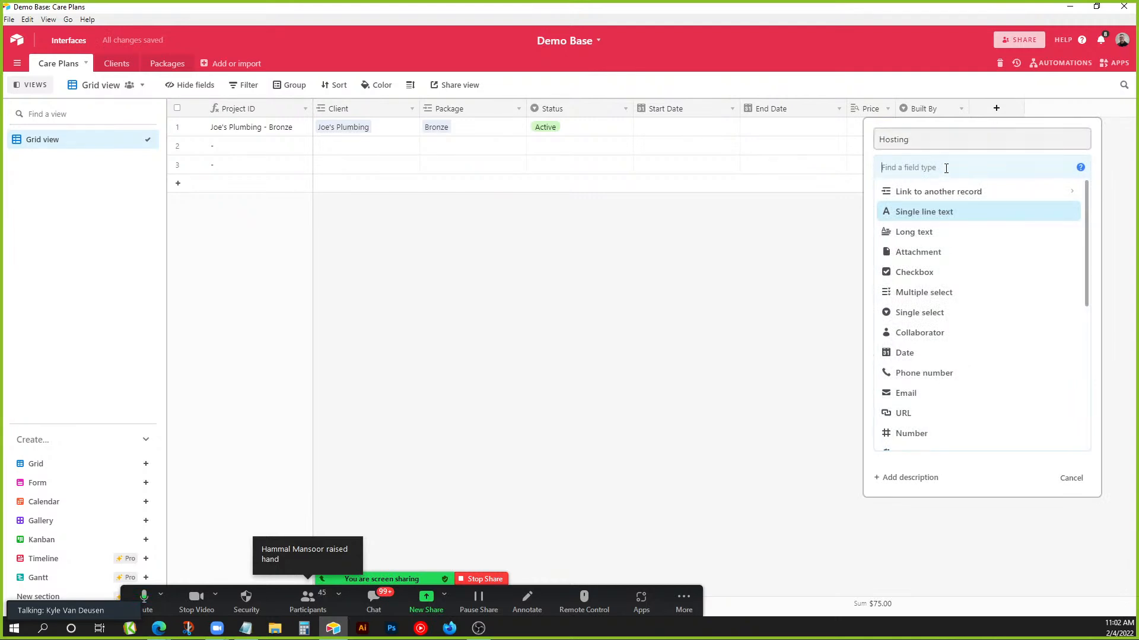
type("Sing")
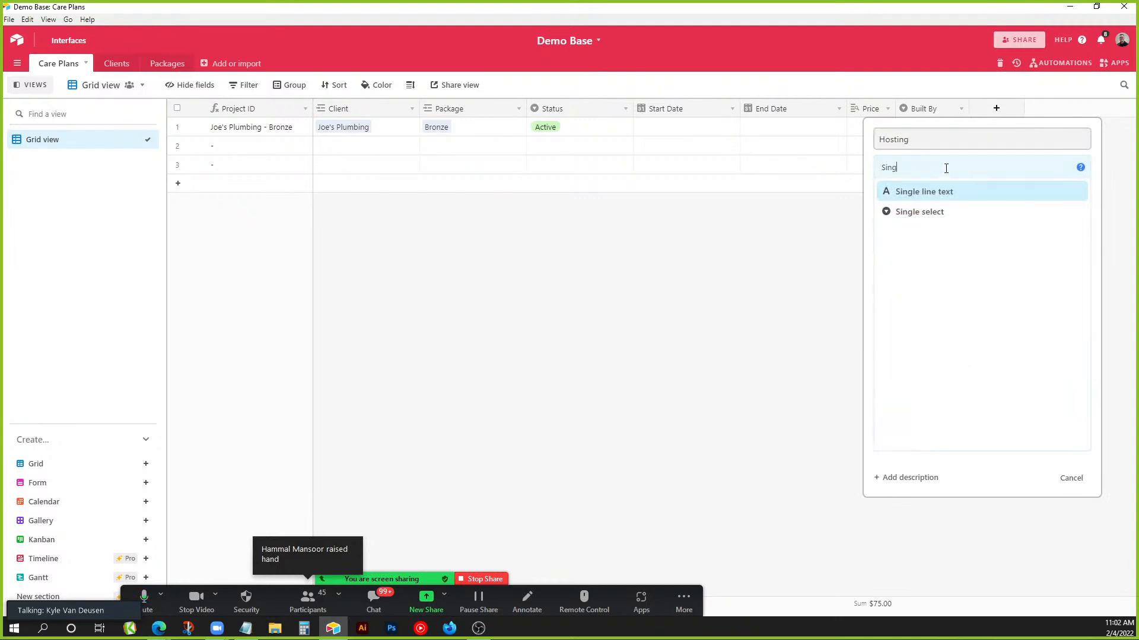
left_click(942, 213)
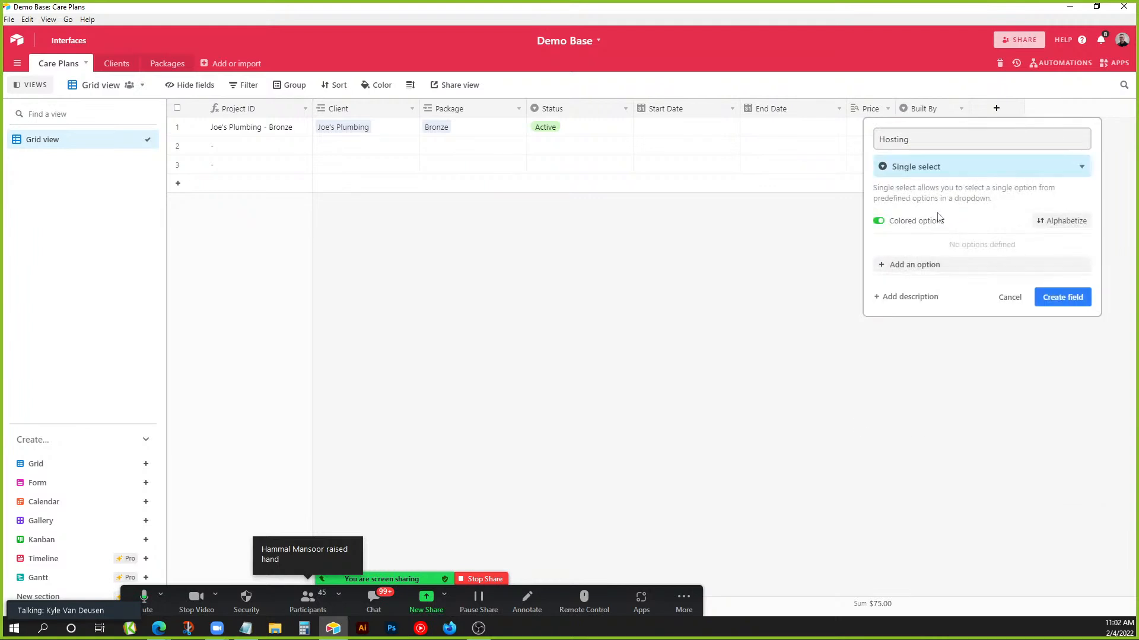
Give Hosting the options Cloudways, Kinsta and GoDaddy, and create the field.
left_click(932, 268)
type("Cloudways")
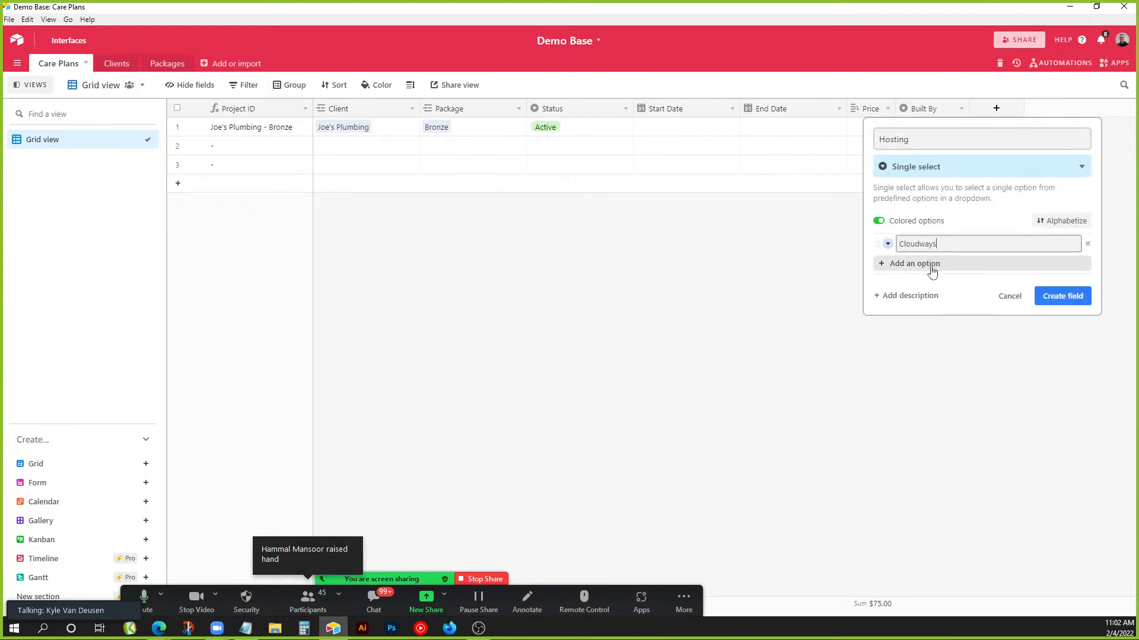
left_click(932, 270)
type("Kinsta")
key("Return")
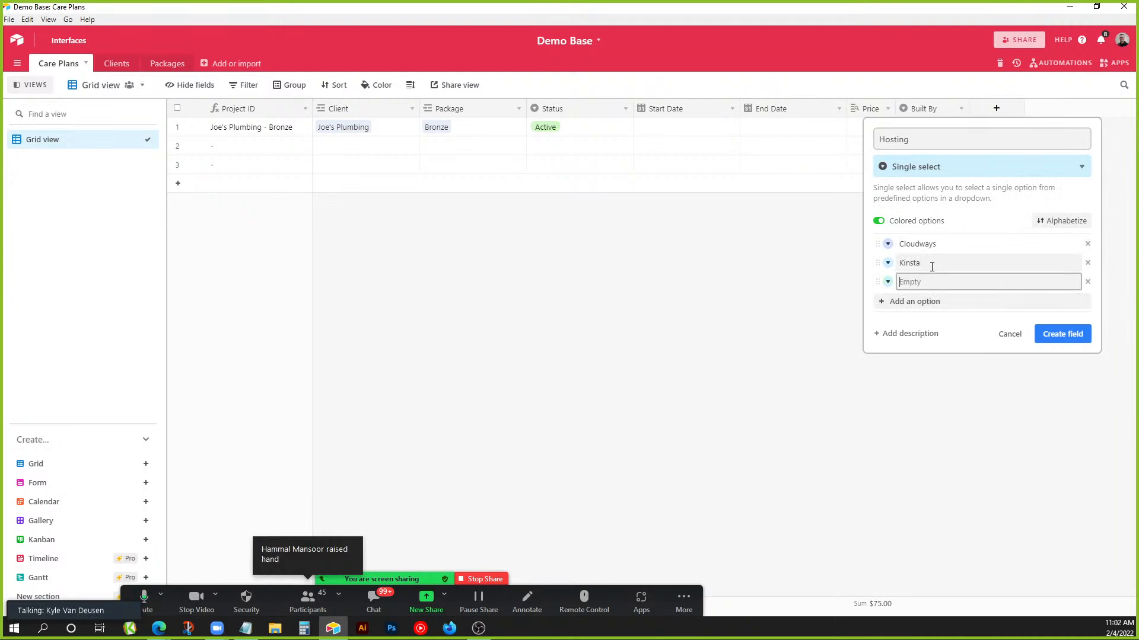
type("GO")
left_click(1062, 333)
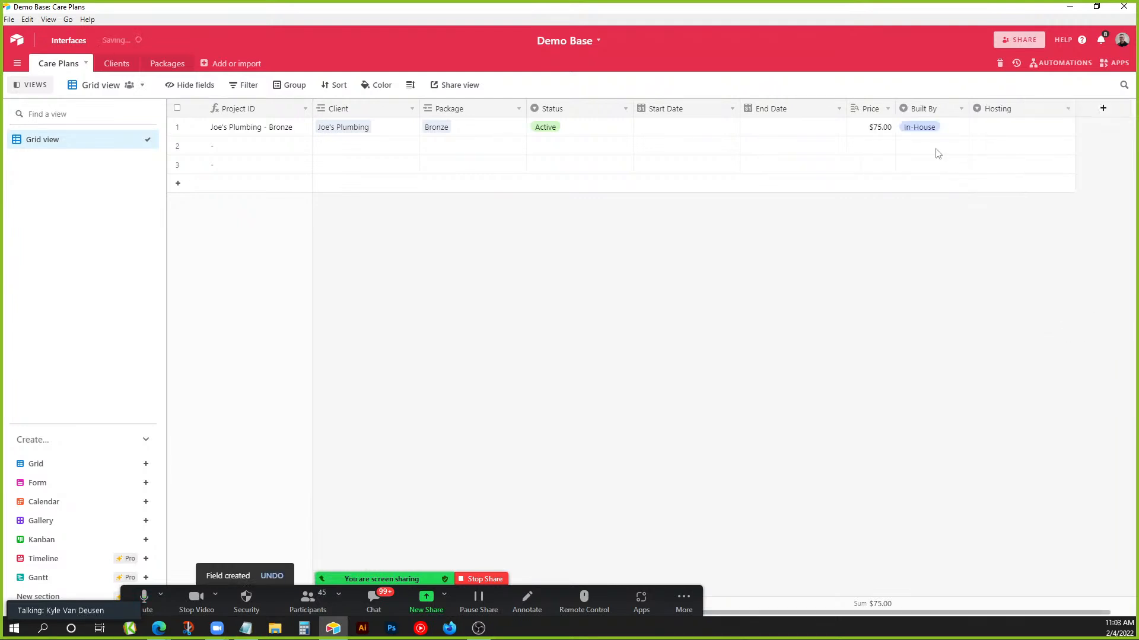
Set row 1's Hosting to Cloudways.
left_click(1000, 126)
left_click(1000, 127)
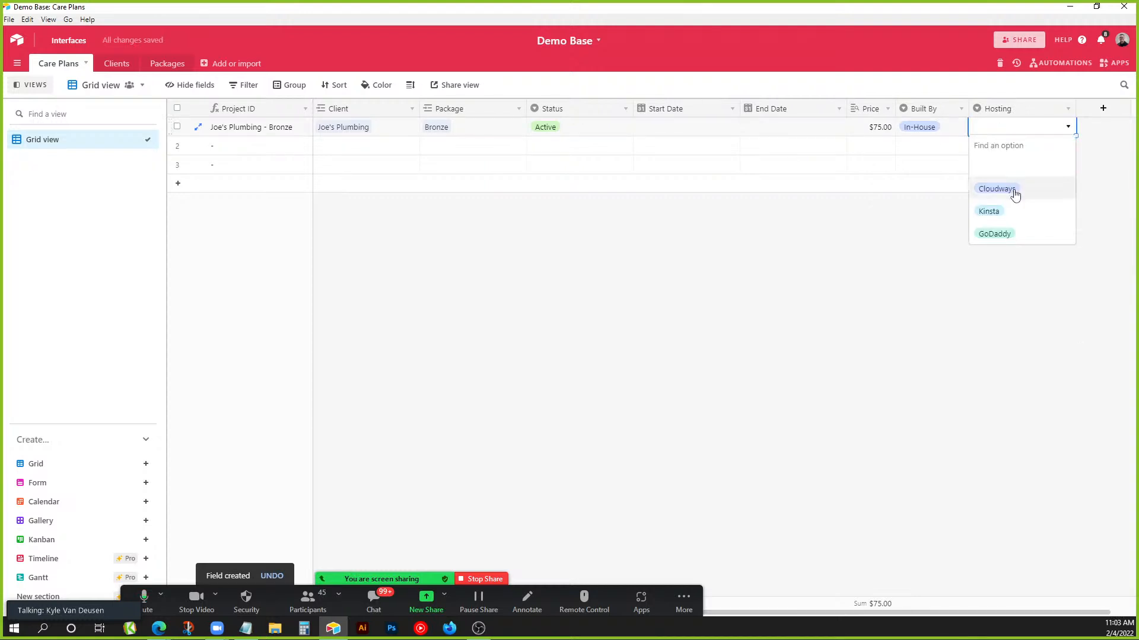
left_click(1015, 189)
left_click(970, 337)
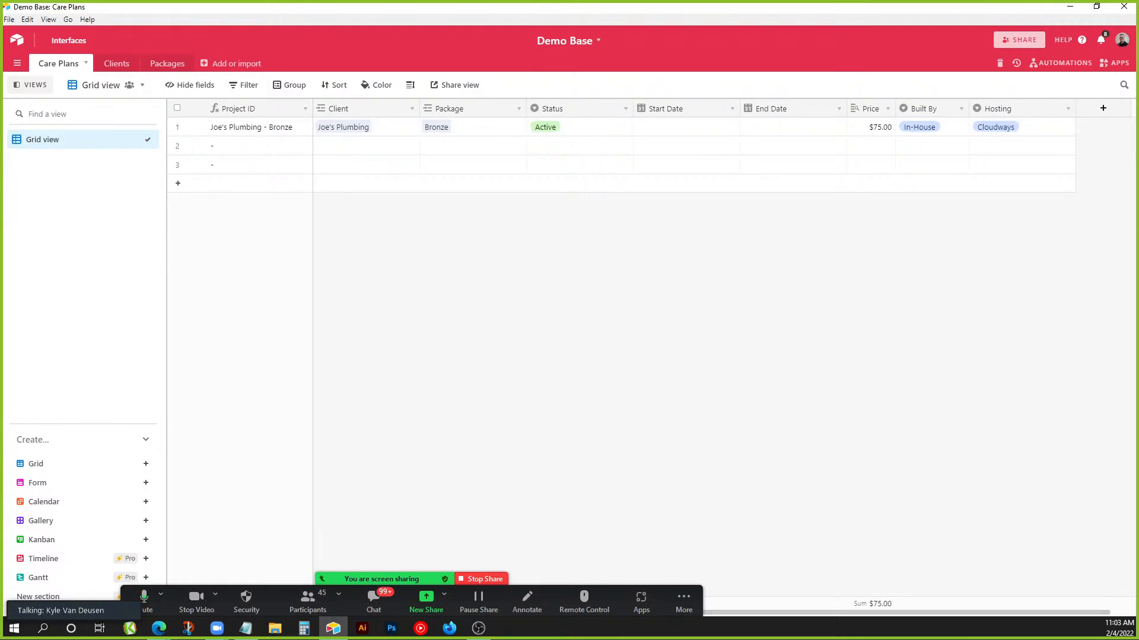
Switch to the browser and open the LTV field's settings to display its formula.
key("alt+Tab")
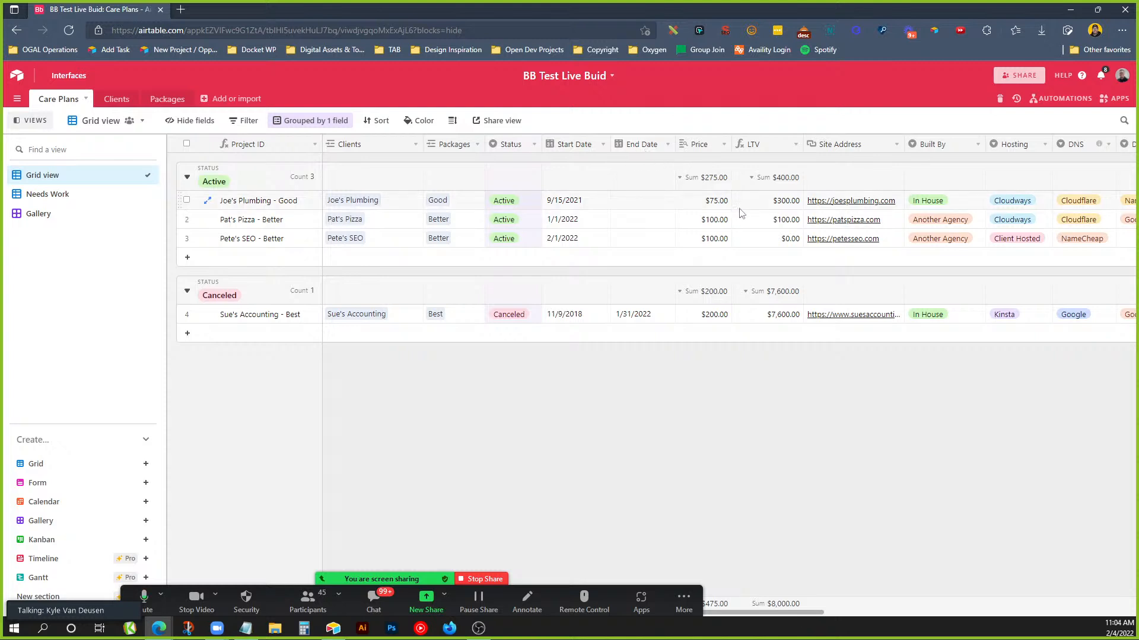
double_click(756, 144)
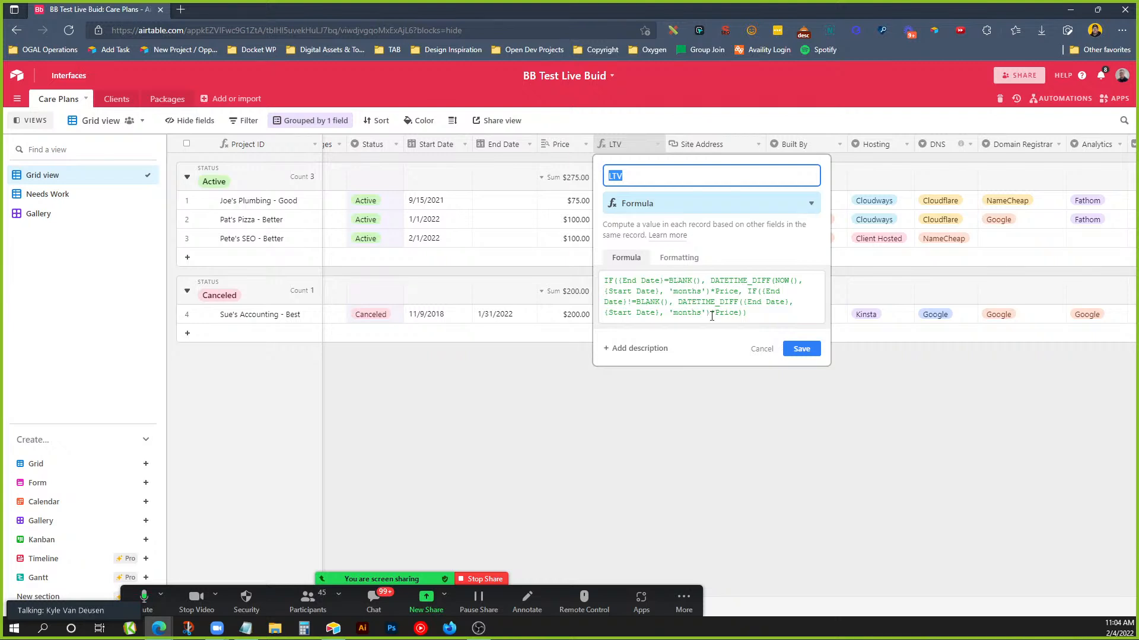
Cancel the LTV settings and review Joe's Plumbing ($75.00, LTV $300.00) and Pat's Pizza ($100.00, LTV $100.00).
left_click(756, 350)
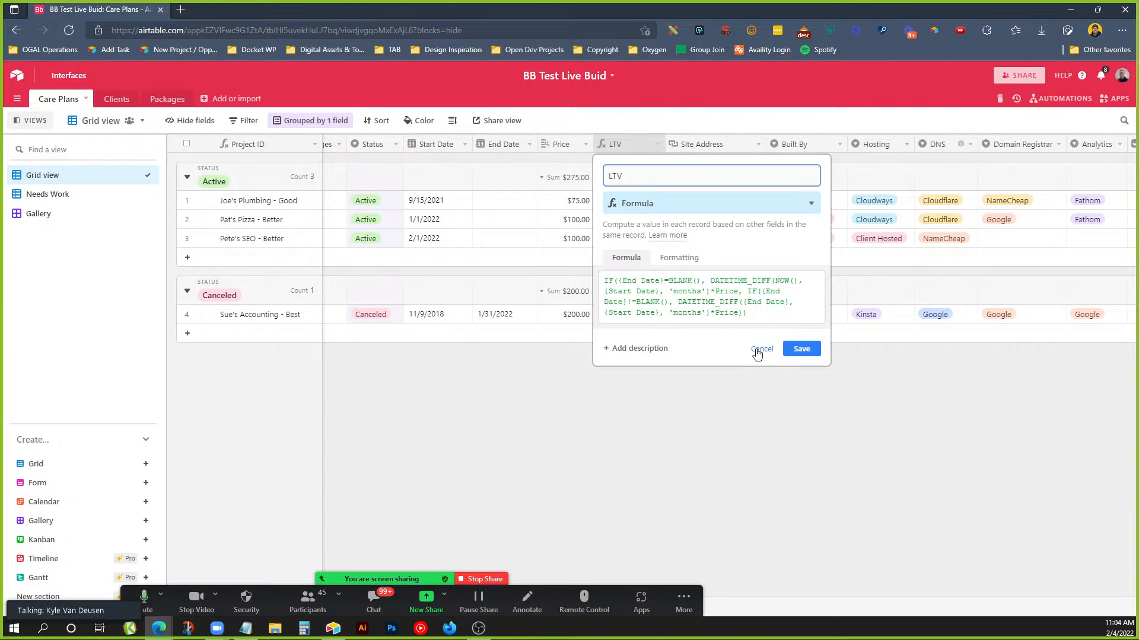
left_click(430, 204)
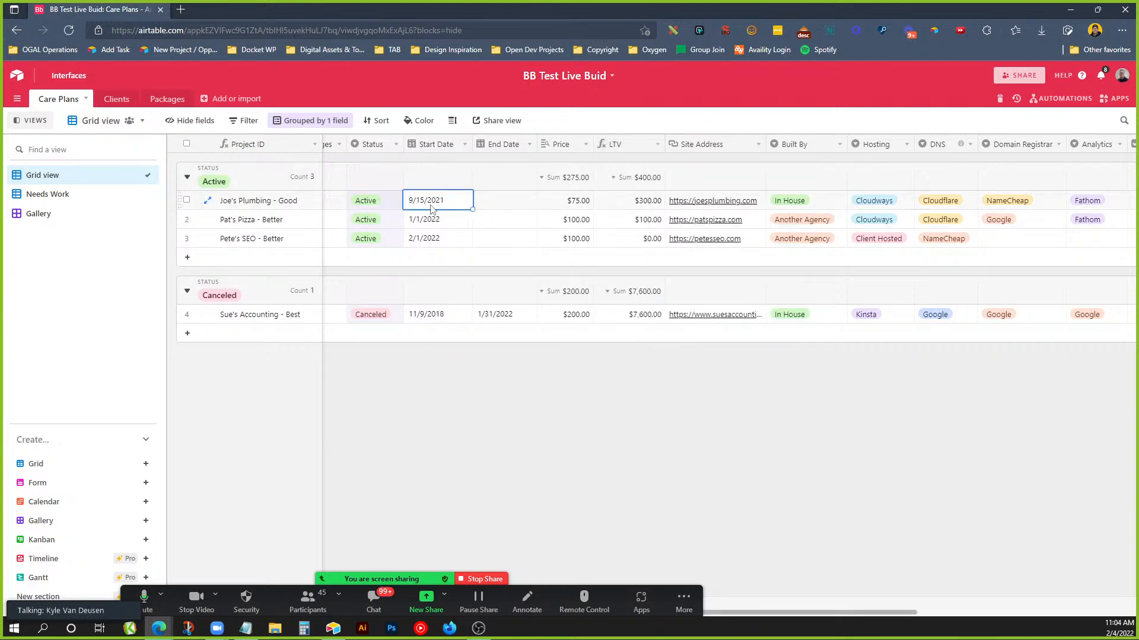
left_click(577, 206)
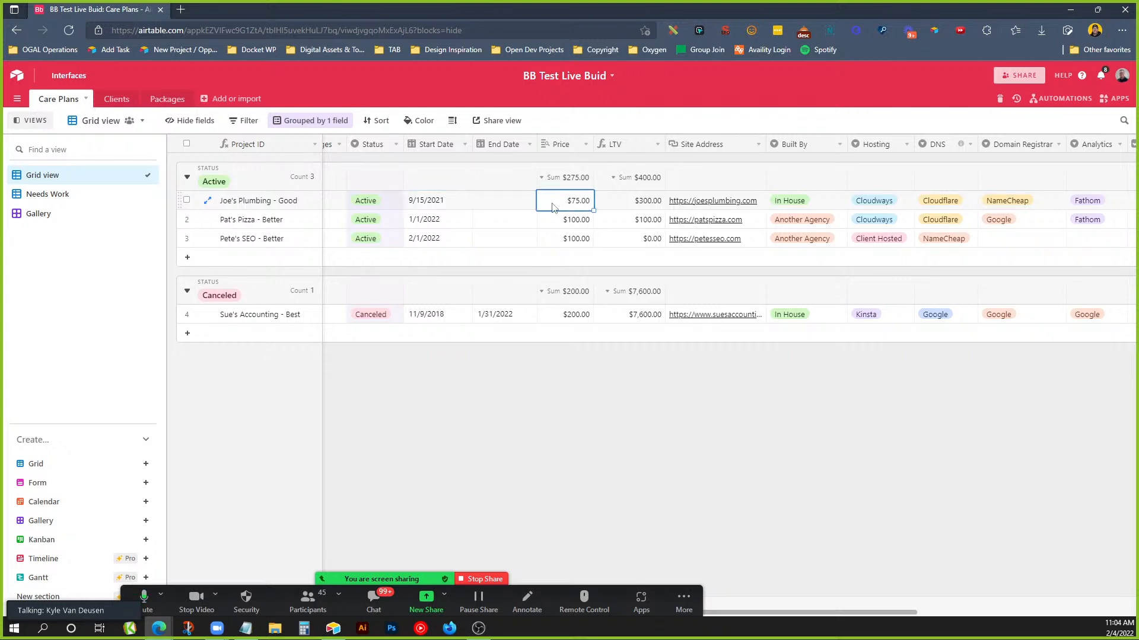
left_click(613, 207)
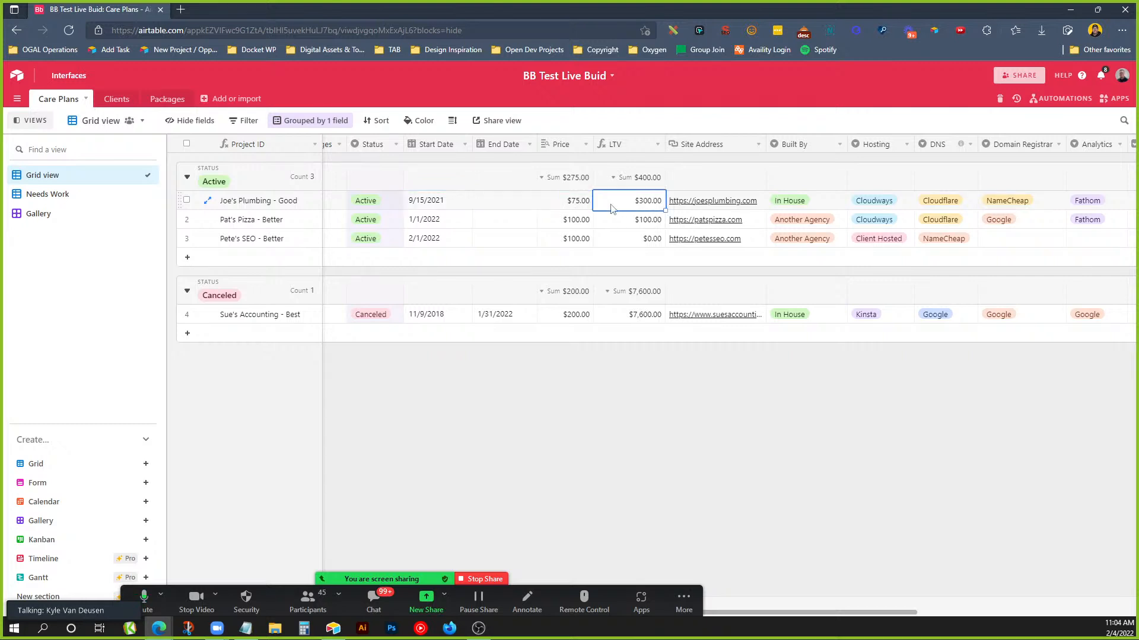
left_click(434, 225)
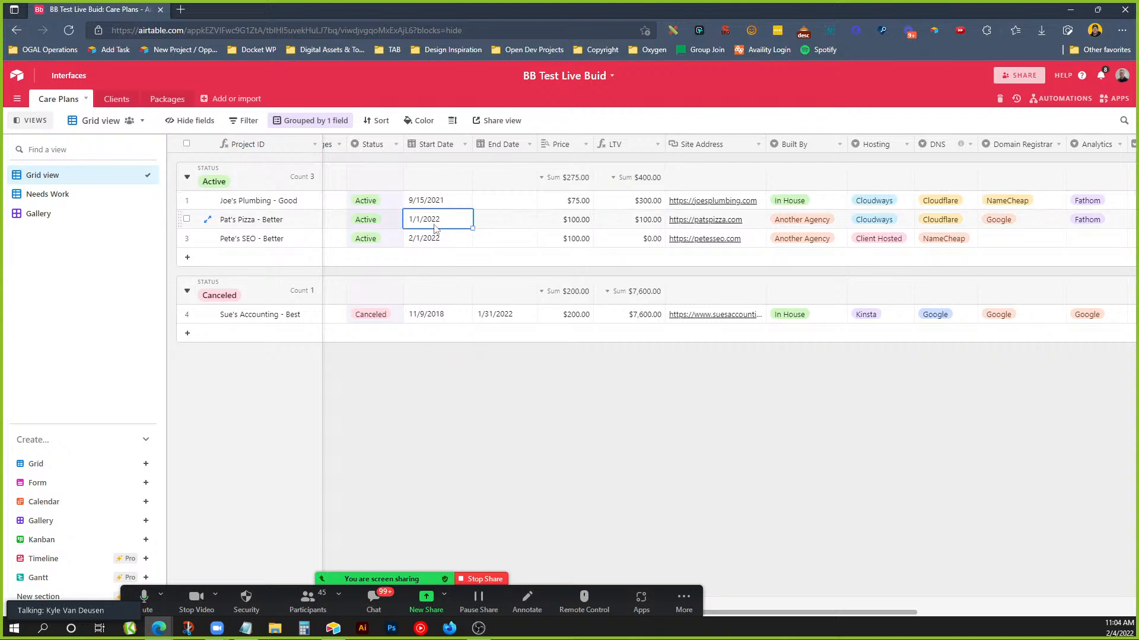
left_click(571, 221)
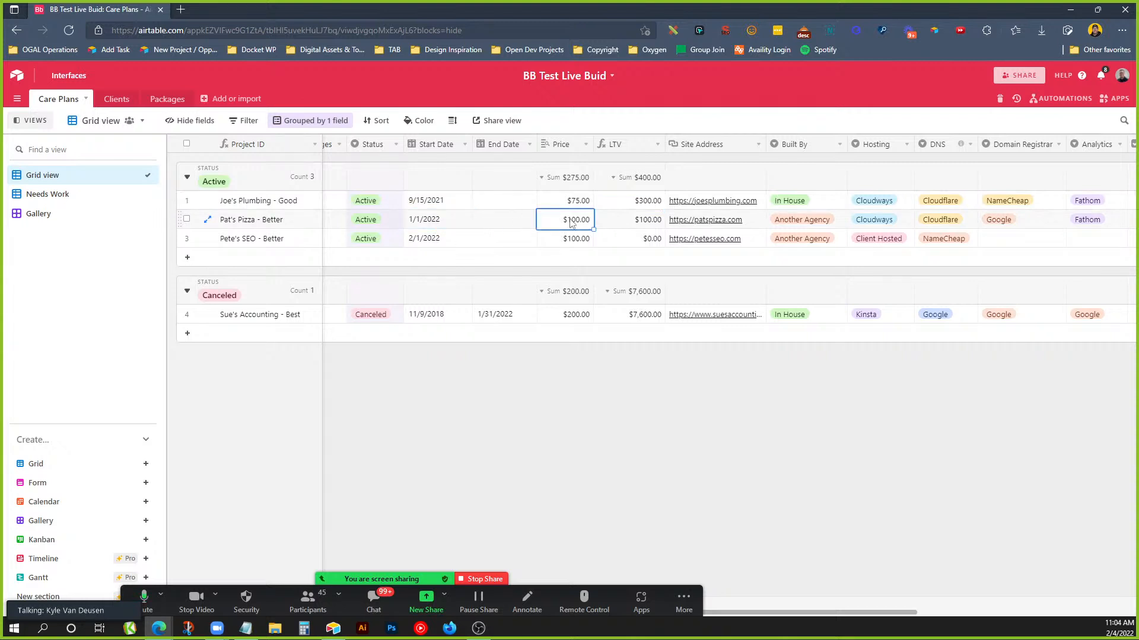
left_click(624, 224)
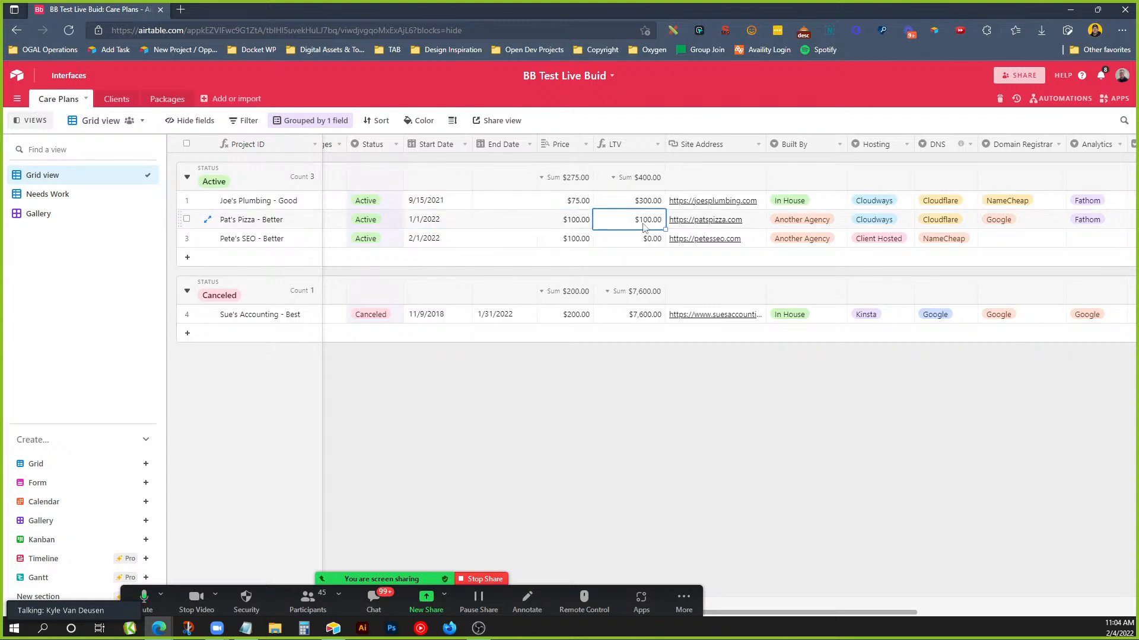
Review Pete's SEO (LTV $0.00) and Sue's Accounting ($200.00 from 11/9/2018, LTV $7,600.00).
left_click(439, 242)
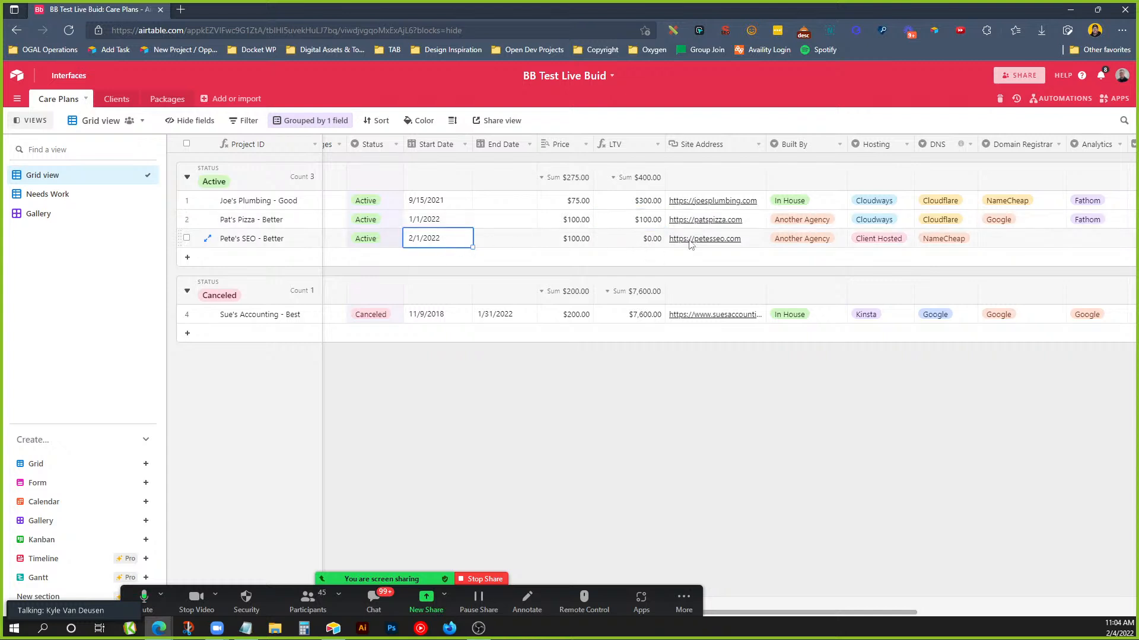
left_click(630, 242)
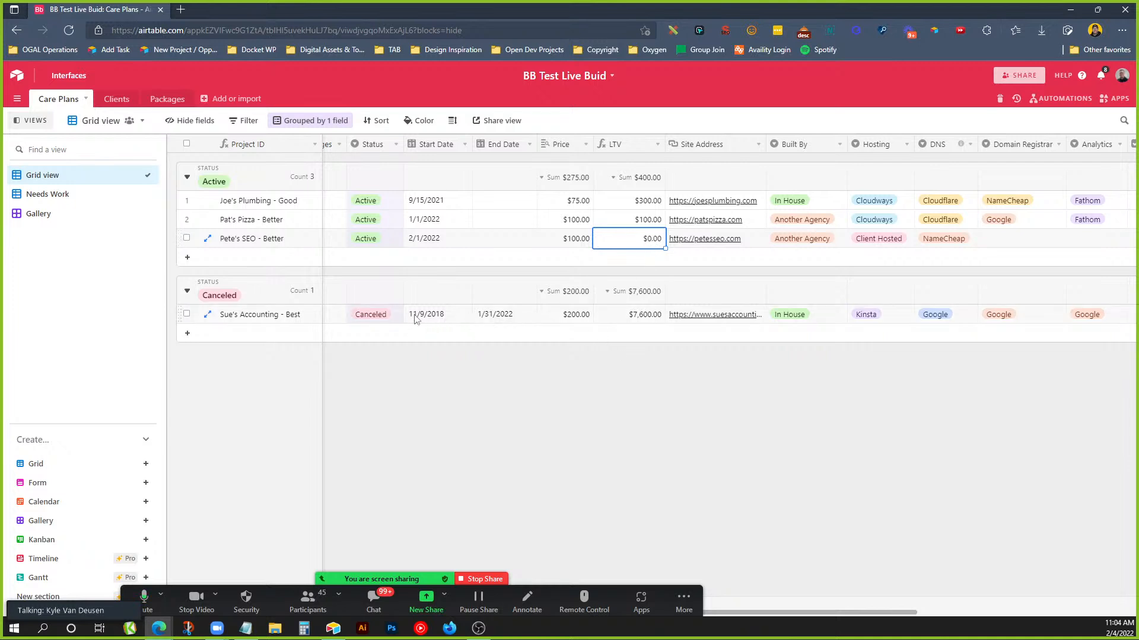
left_click(437, 318)
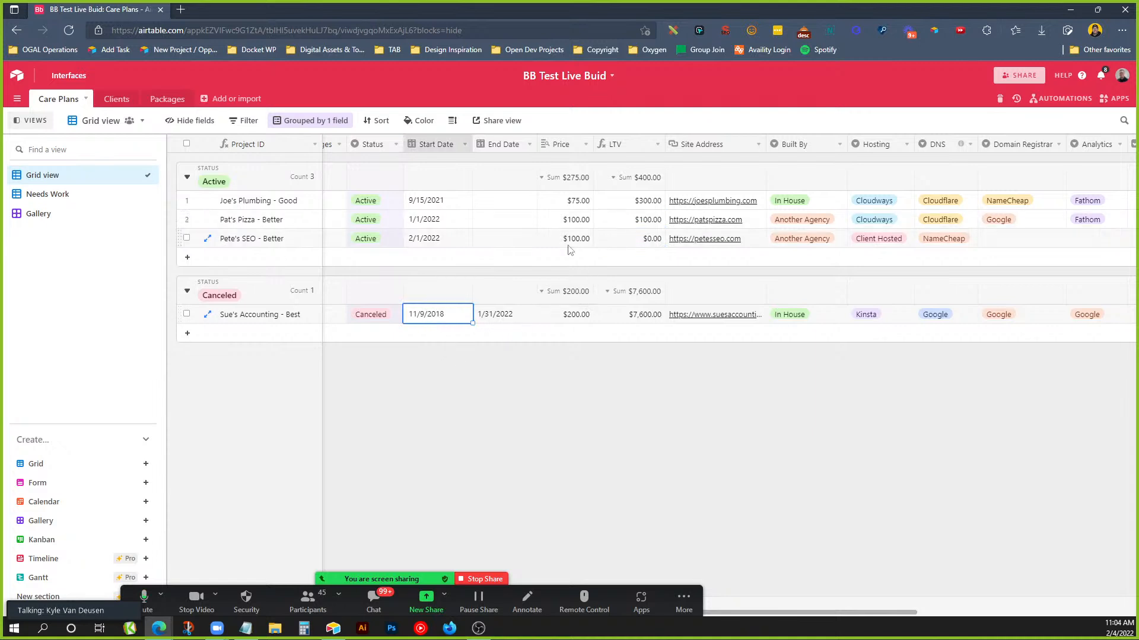
left_click(564, 320)
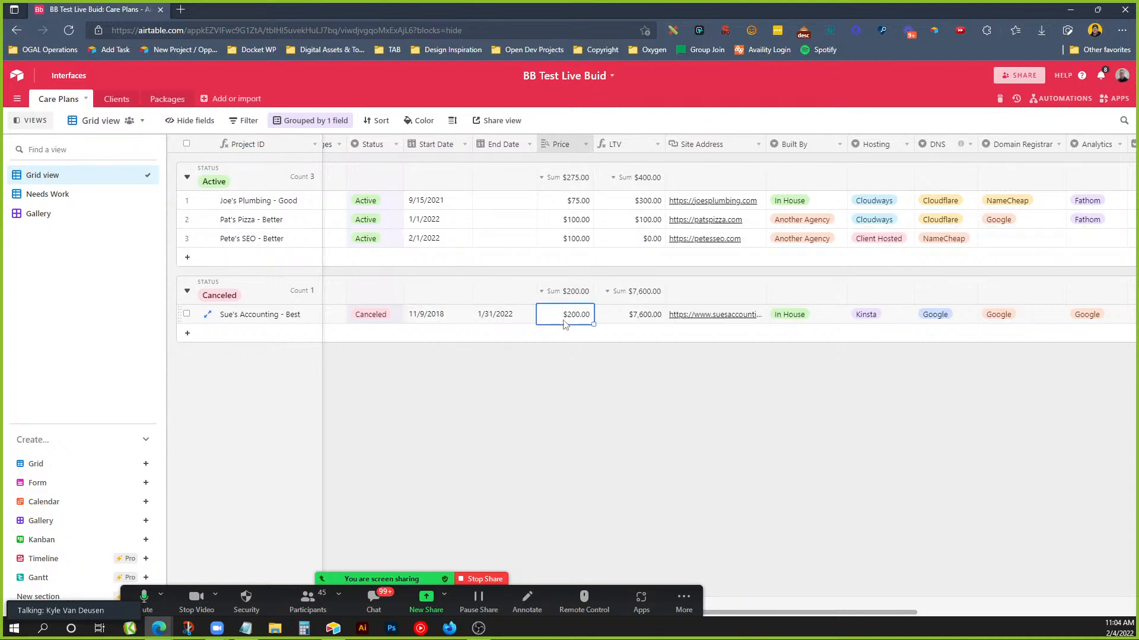
left_click(631, 320)
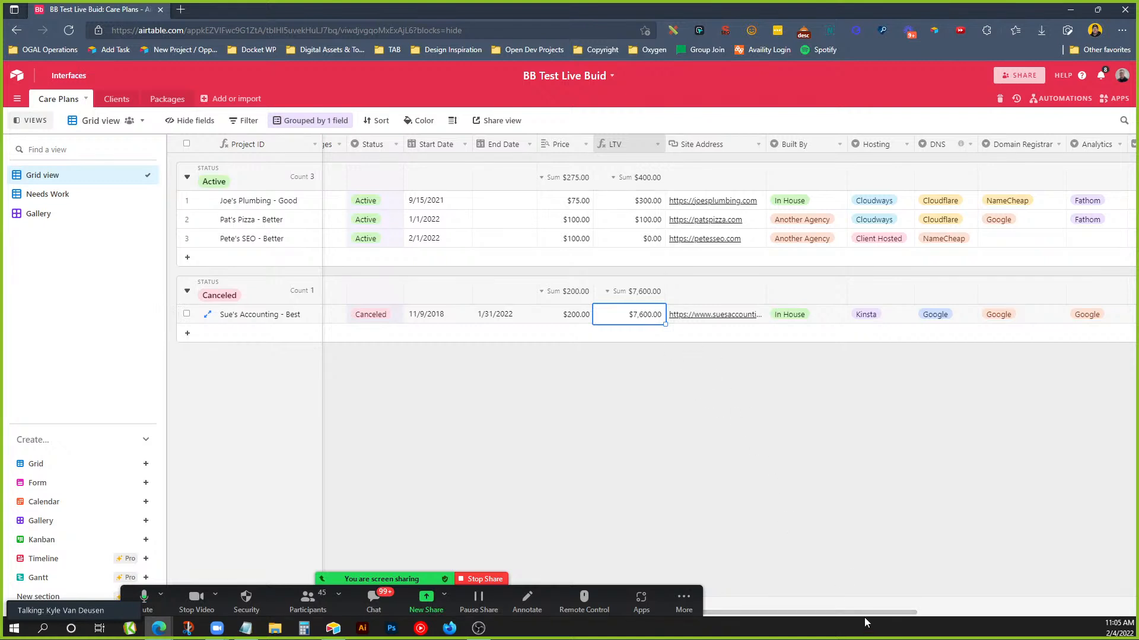
left_click_drag(882, 618, 1051, 611)
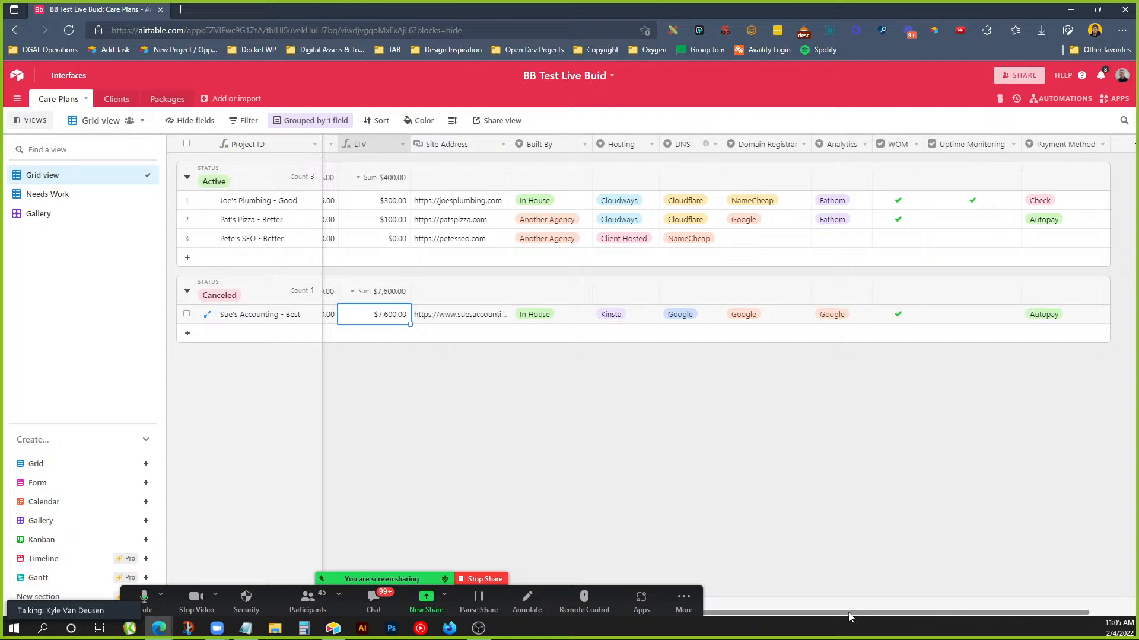
left_click_drag(848, 617, 685, 617)
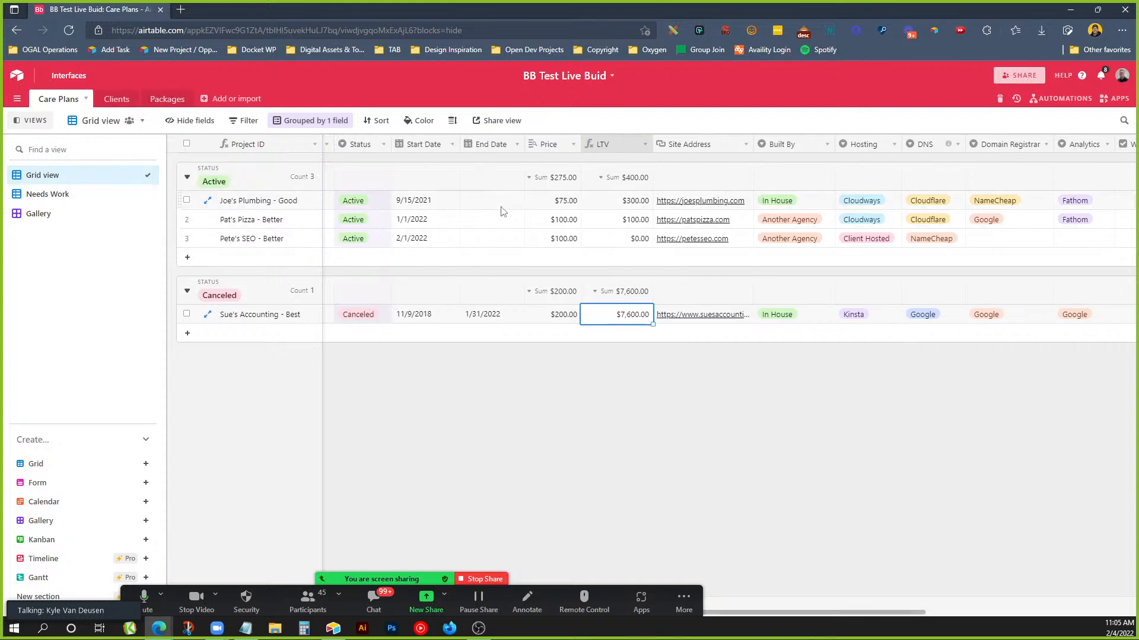
Open the Needs Work view and show its 'Filtered by Status and 8 other fields' conditions.
left_click(100, 195)
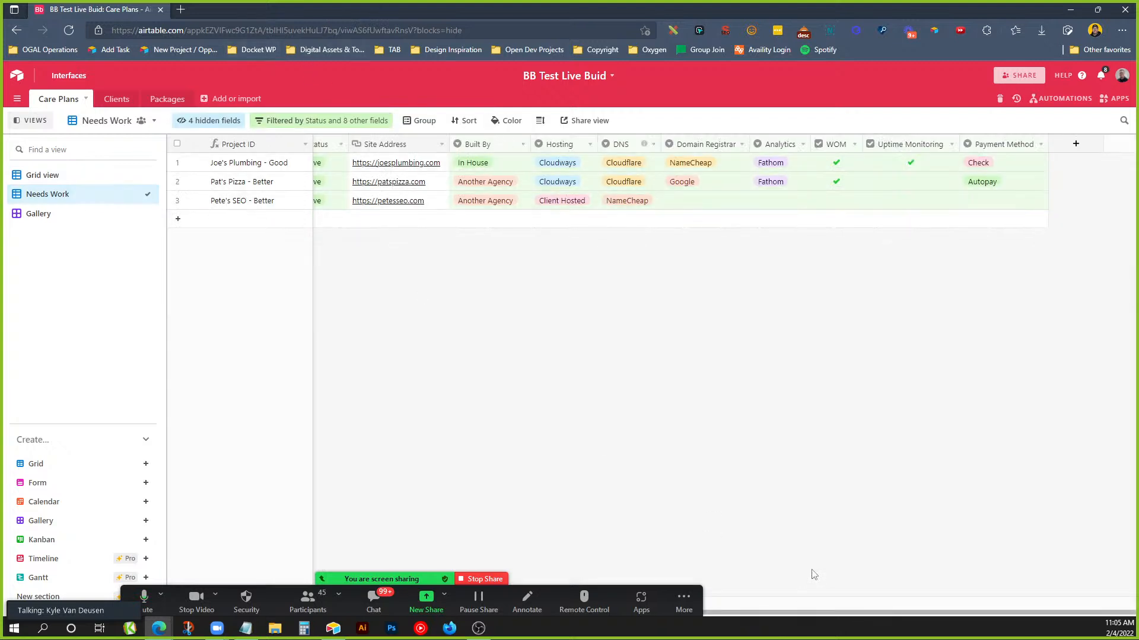
left_click_drag(830, 614, 624, 625)
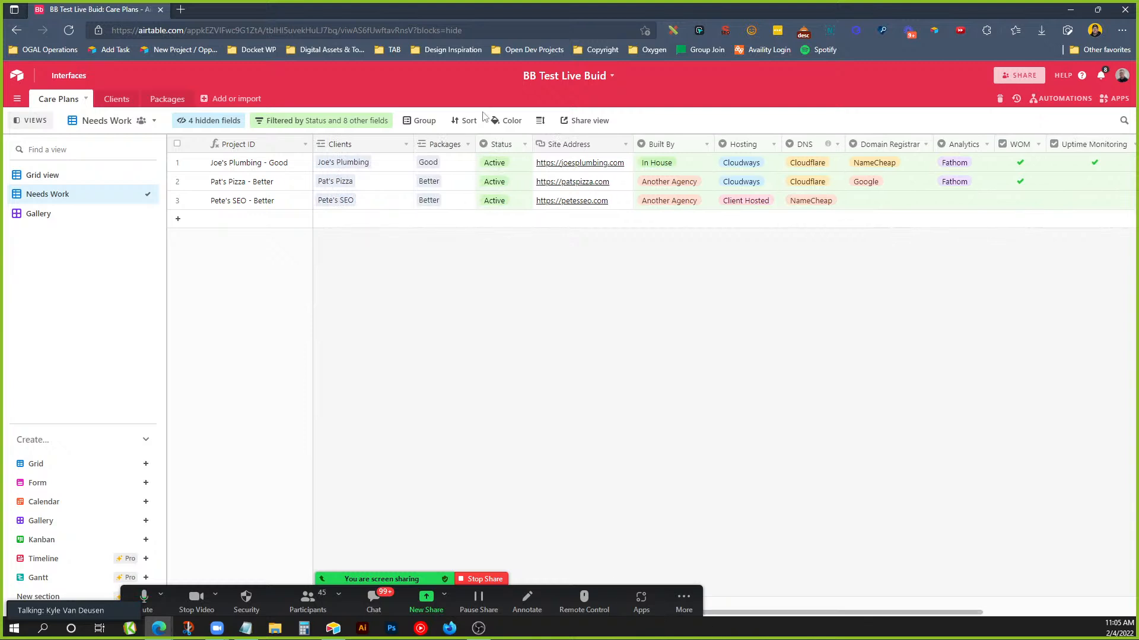
left_click(357, 121)
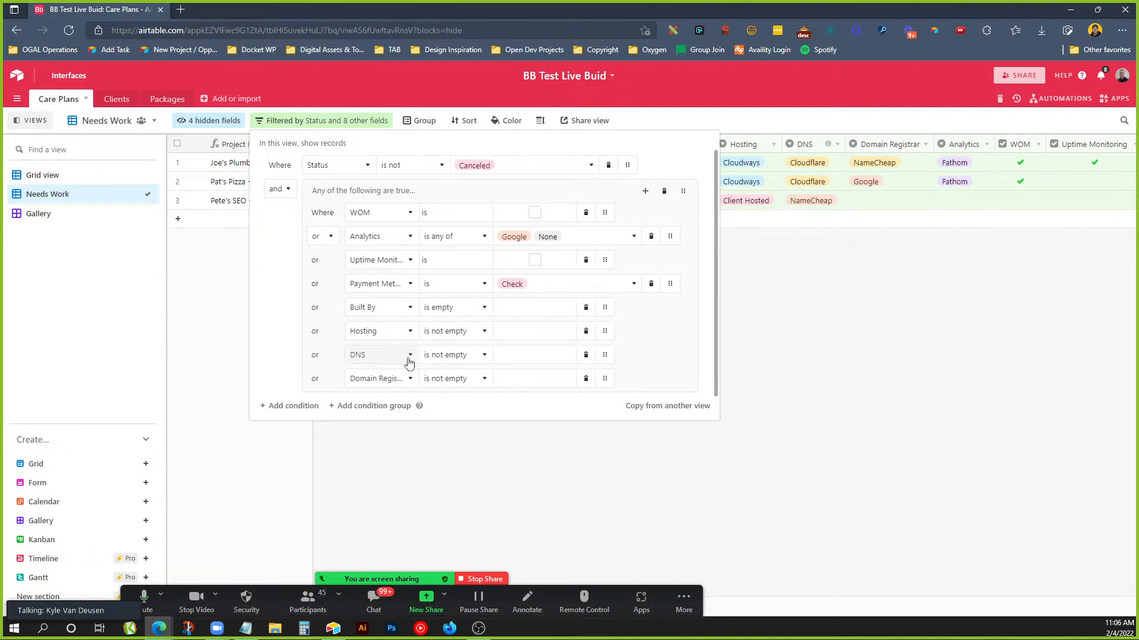
Dismiss the filter popup so the three filtered Active plans remain visible.
left_click(764, 314)
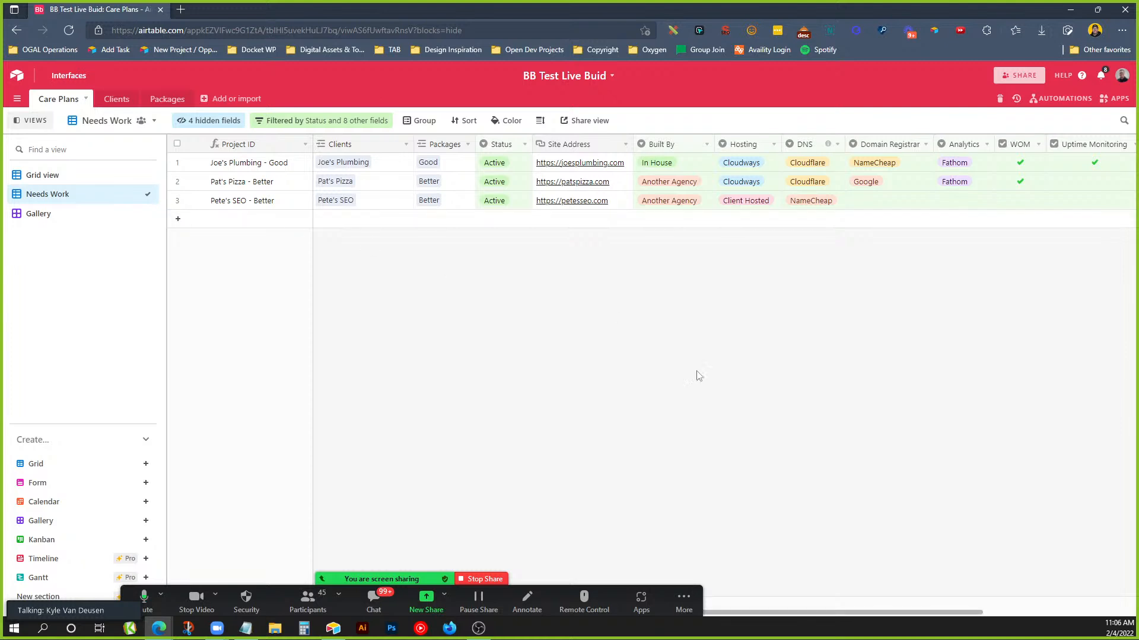
left_click_drag(878, 612, 1026, 617)
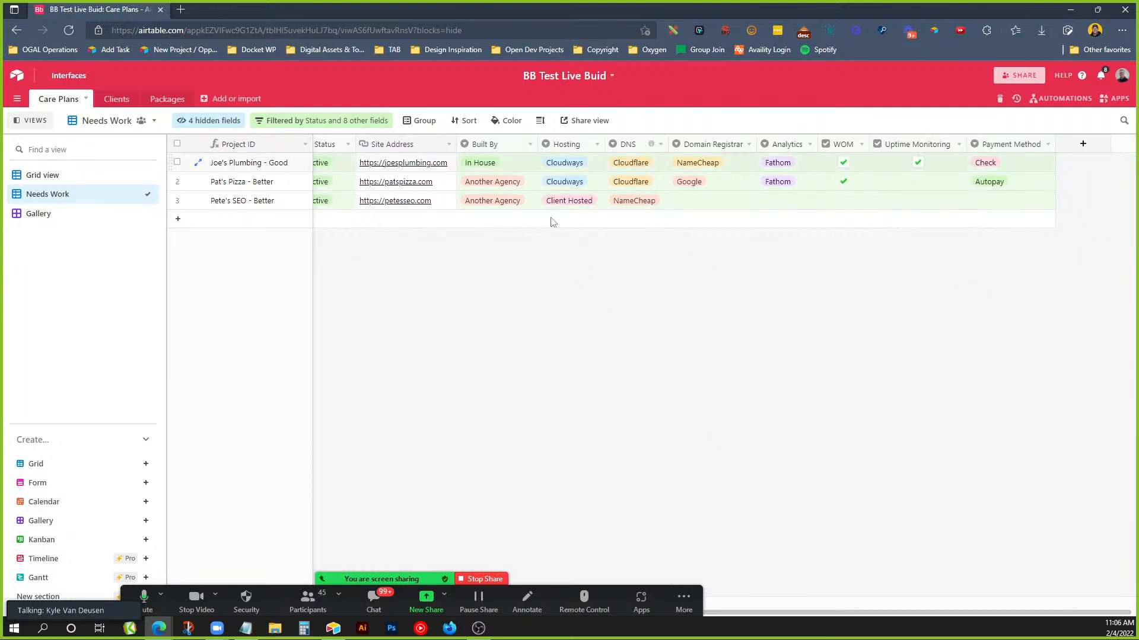
Tick Uptime Monitoring for Pat's Pizza in row 2.
left_click(702, 202)
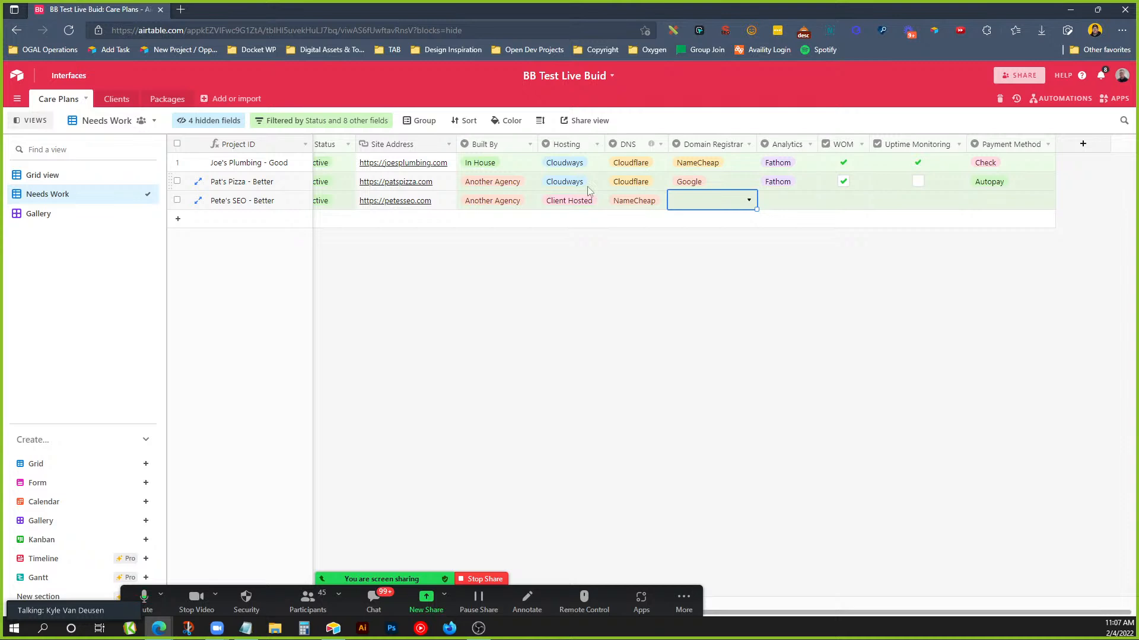
left_click(917, 181)
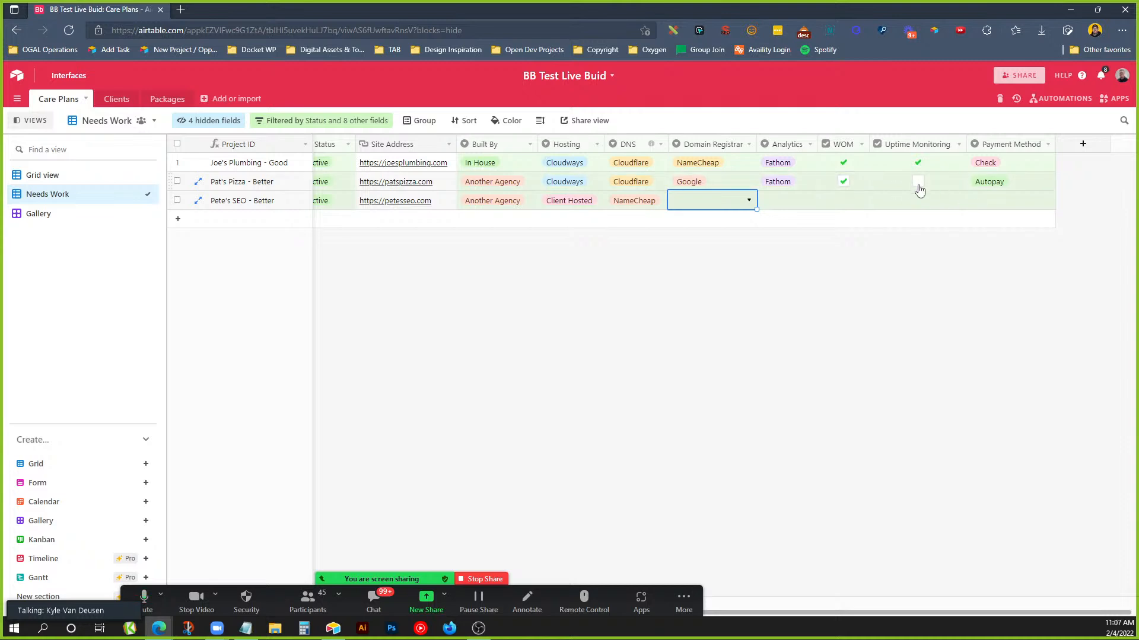
left_click(930, 305)
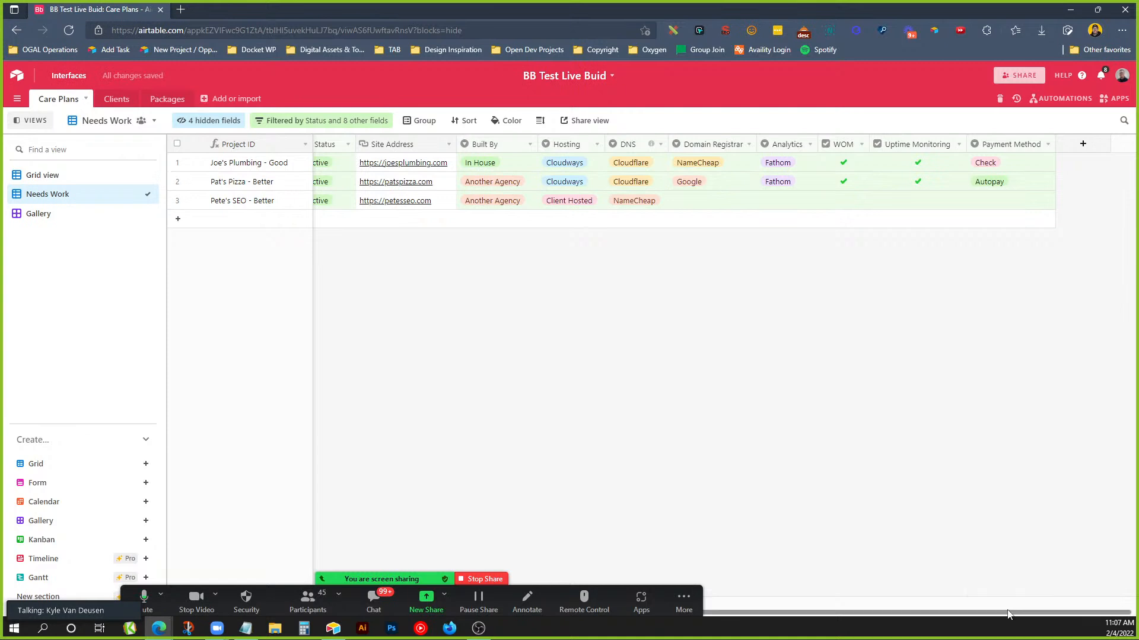
left_click_drag(1002, 613, 893, 611)
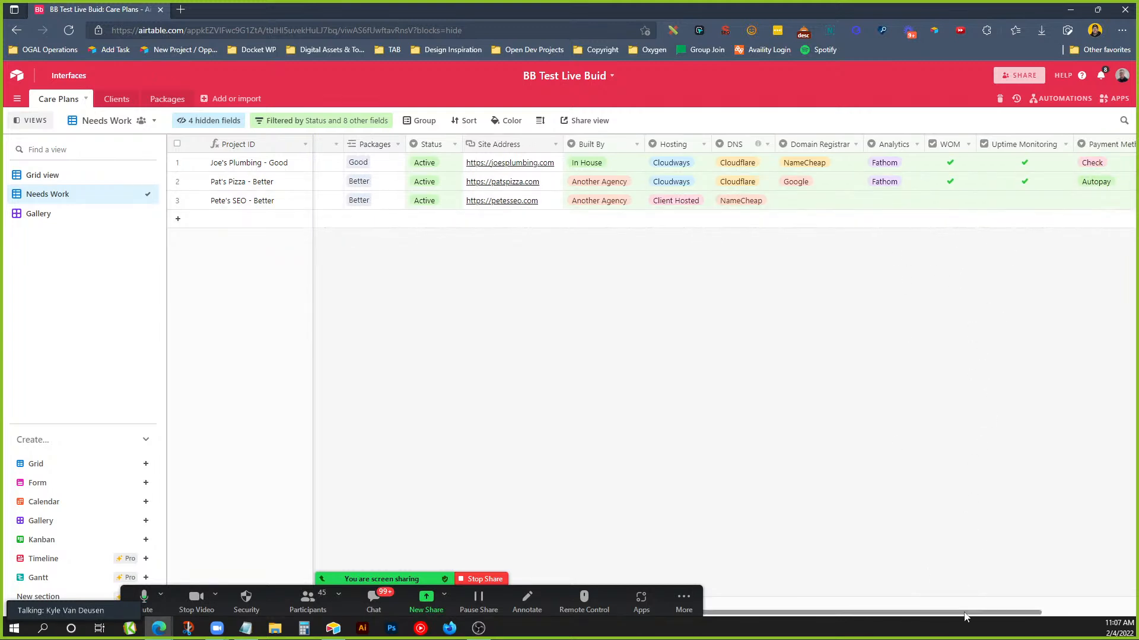
scroll(963, 603, "right", 3)
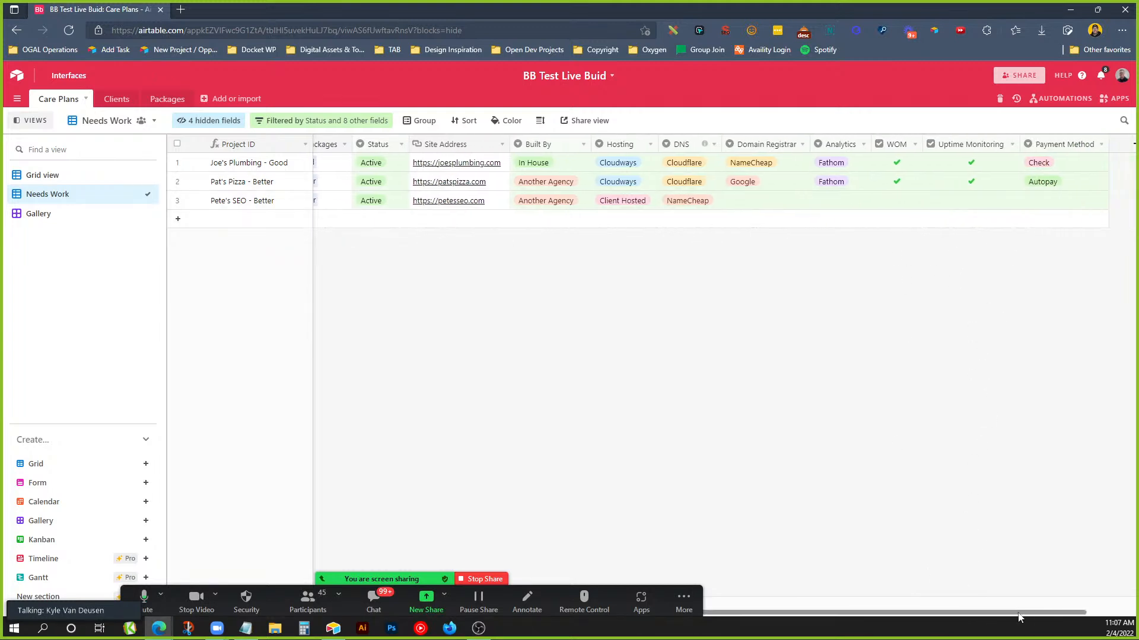
Review the Needs Work filter conditions again, then stop the Zoom screen share.
left_click(293, 122)
left_click(945, 421)
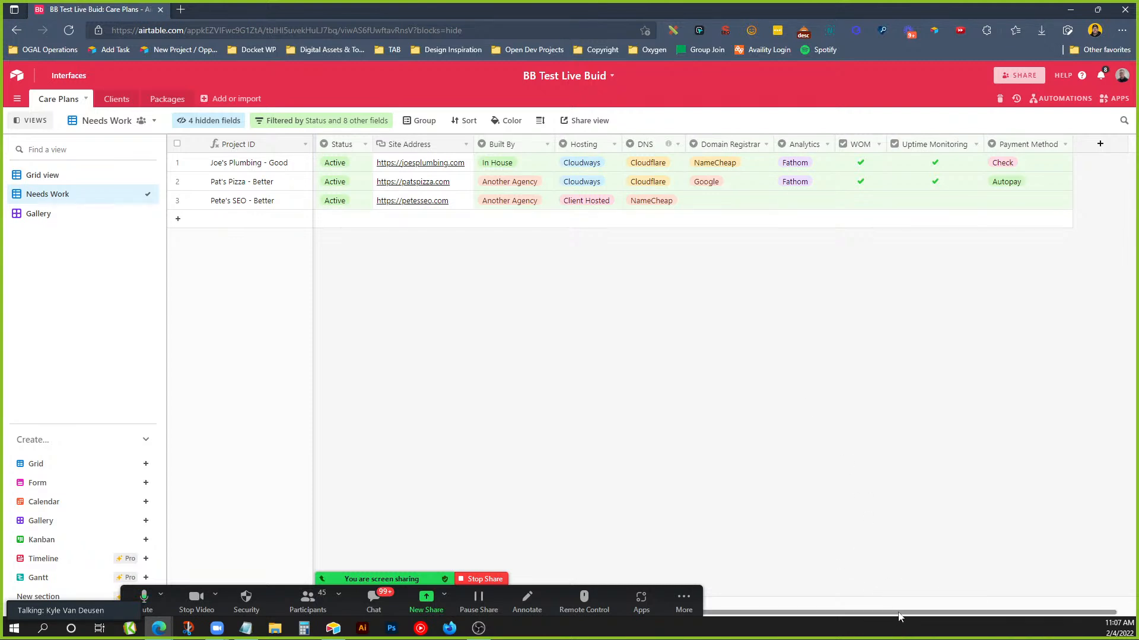
left_click_drag(888, 615, 652, 612)
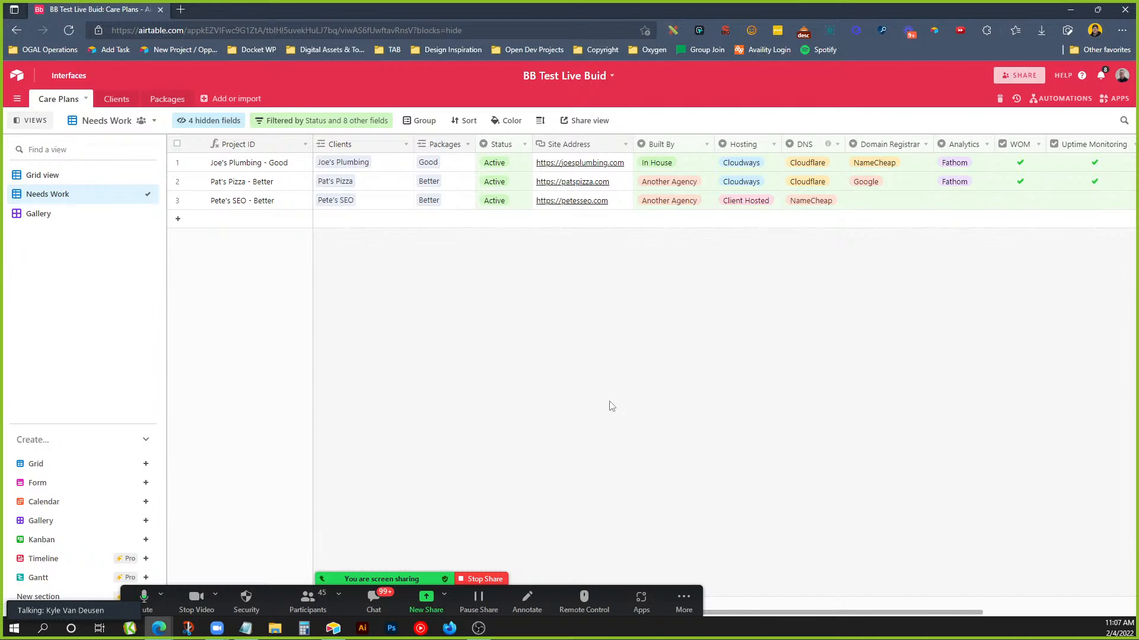
left_click(489, 578)
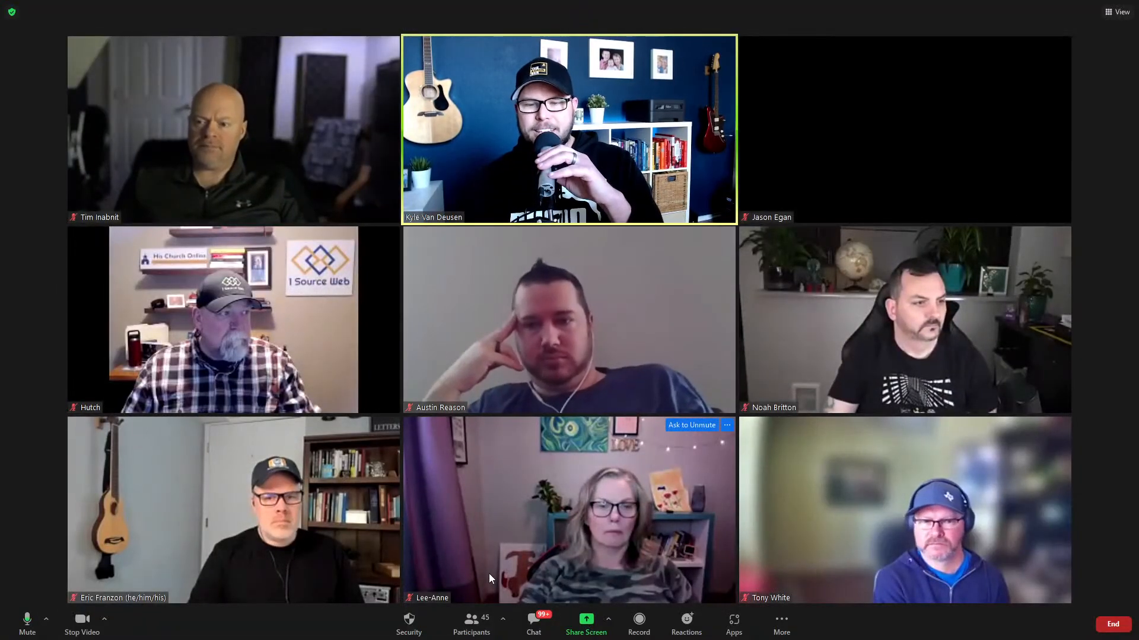